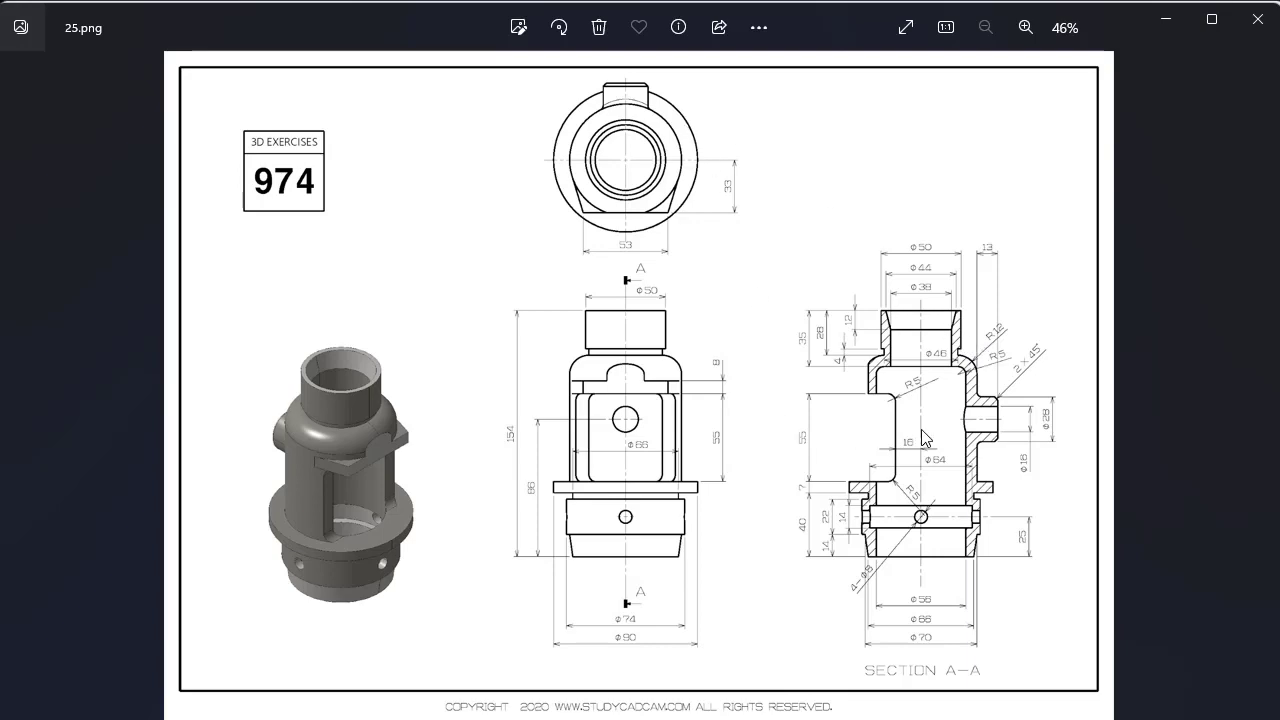
# - Zoom around drawing 25.png in Photos to study the section view and its dimensions
pyautogui.scroll(2, 921, 429)
pyautogui.scroll(-3, 921, 429)
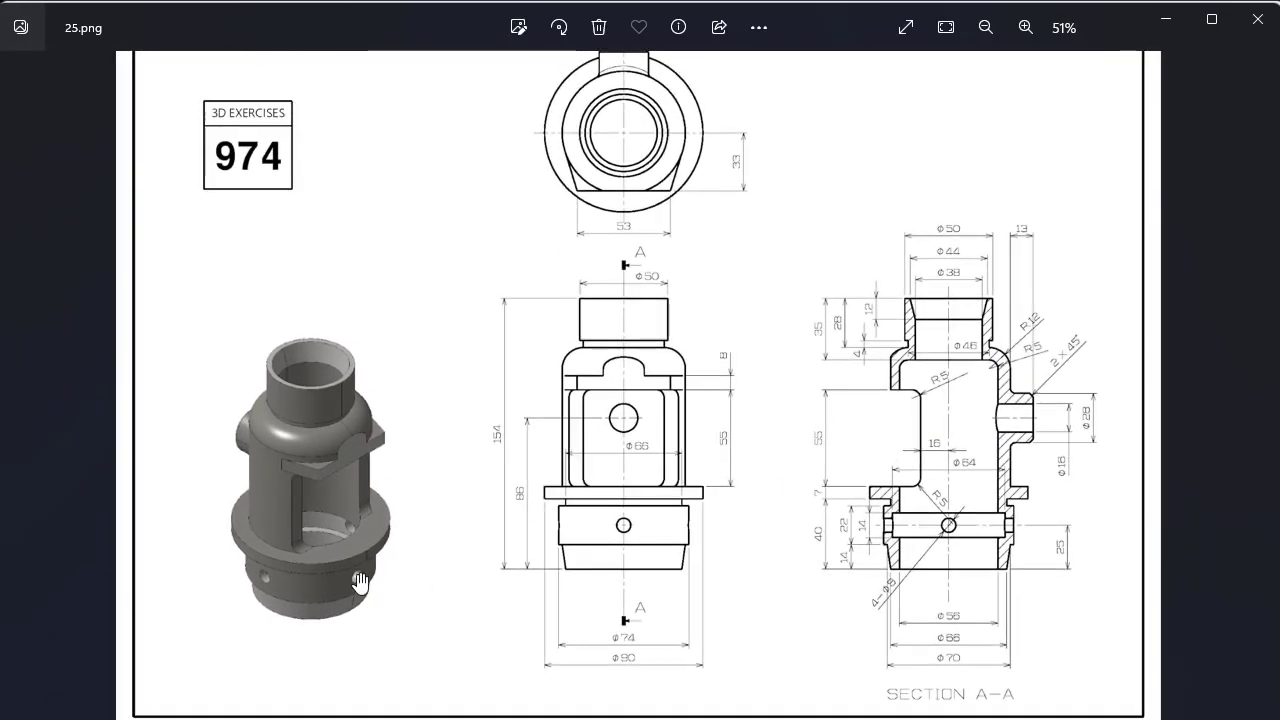
pyautogui.scroll(2, 1046, 580)
pyautogui.scroll(1, 1046, 580)
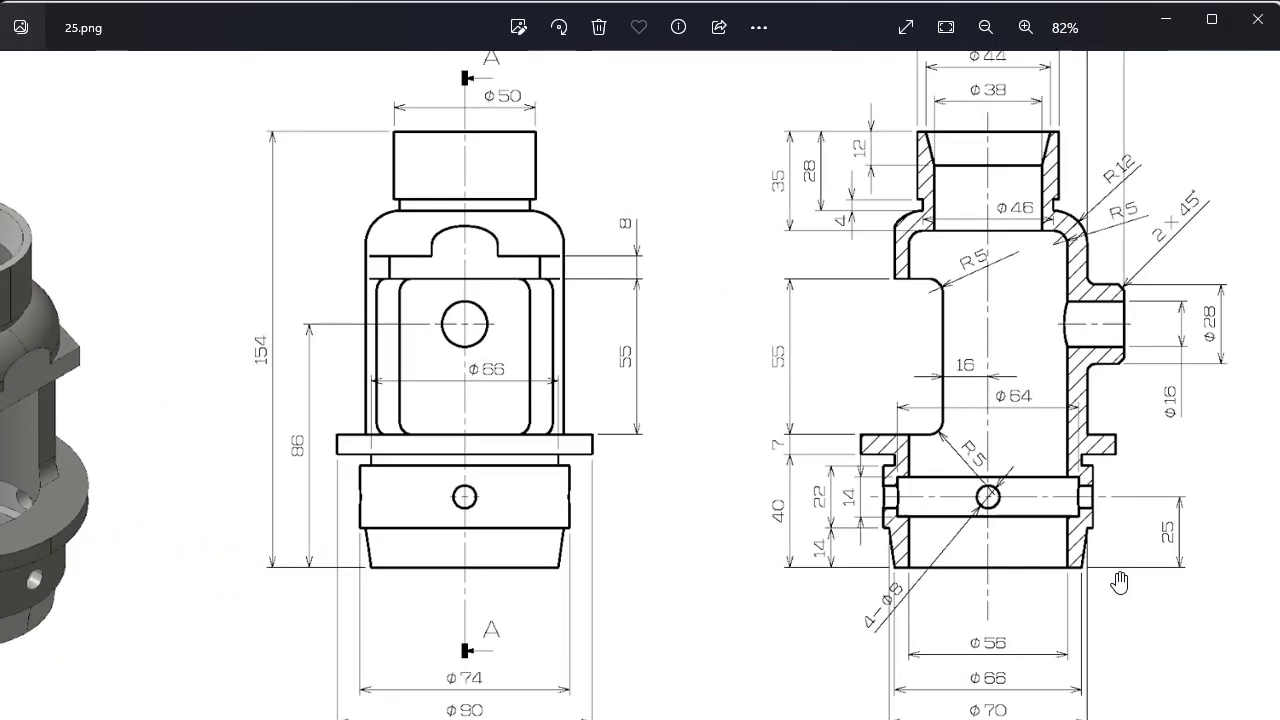
pyautogui.scroll(1, 1117, 580)
pyautogui.scroll(-2, 1112, 585)
pyautogui.scroll(-1, 1080, 600)
pyautogui.scroll(-1, 1043, 622)
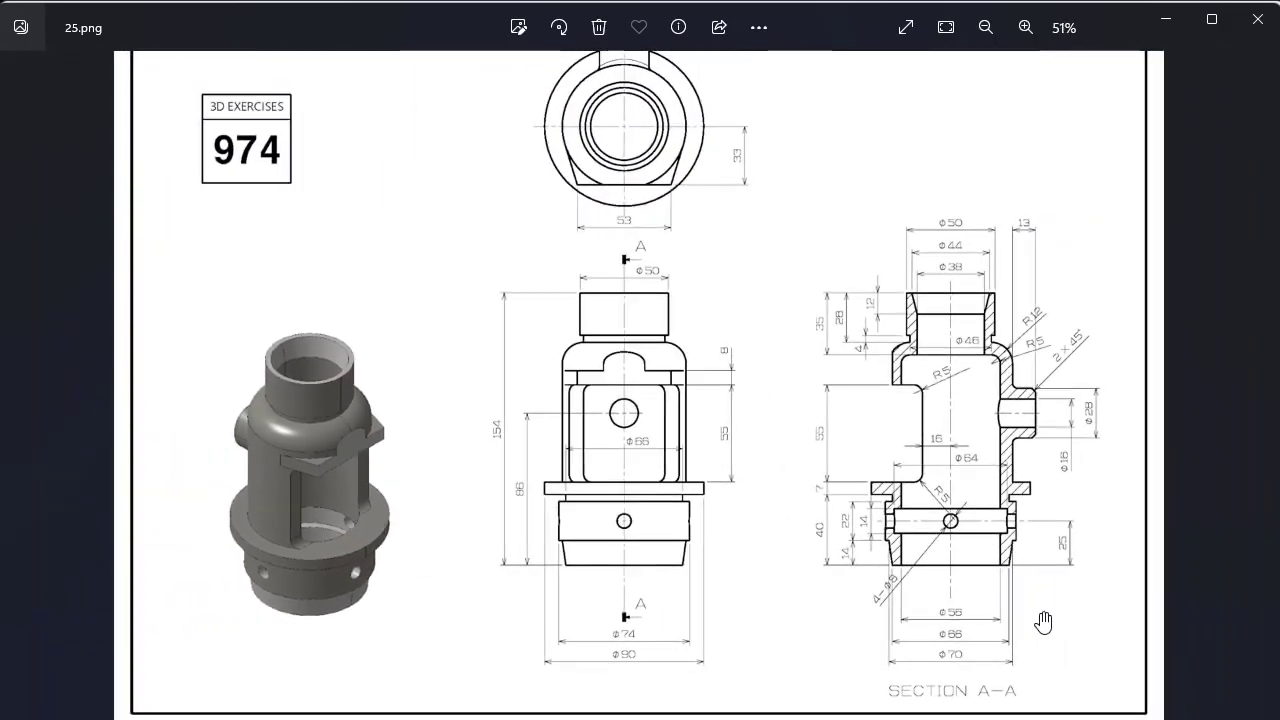
pyautogui.scroll(2, 1043, 622)
pyautogui.scroll(1, 1085, 650)
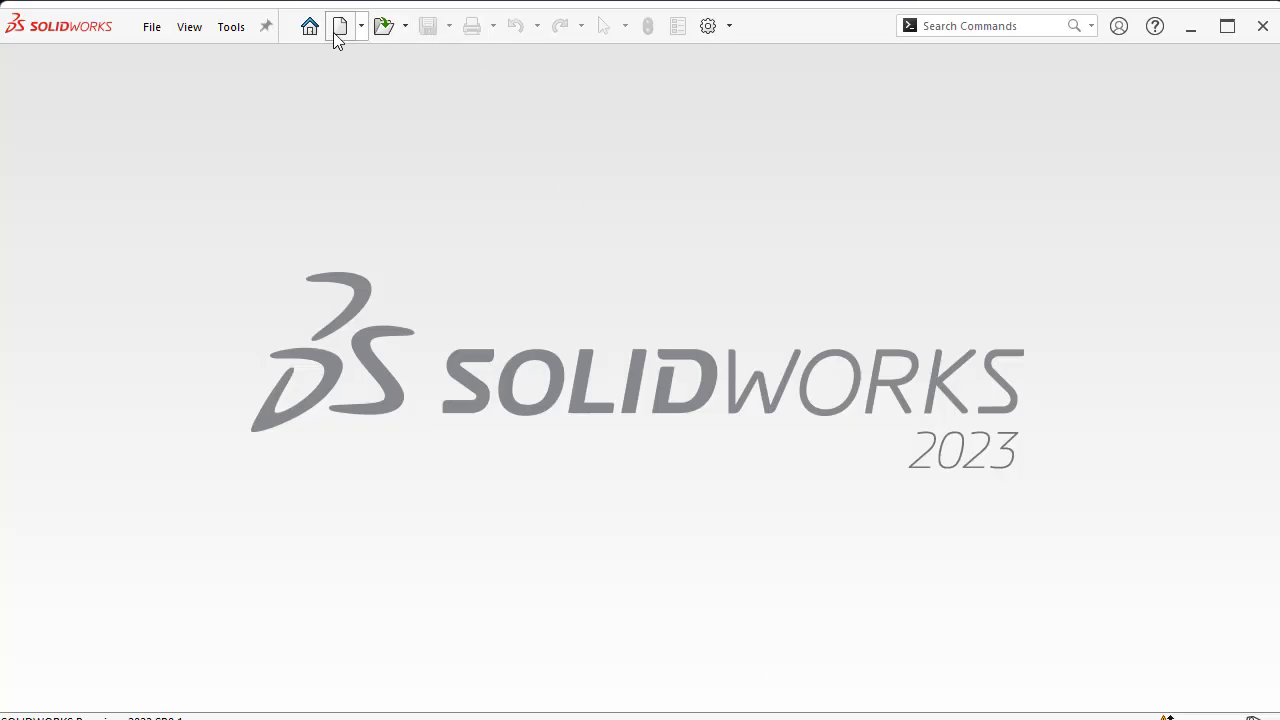
# - Create a new part and make the three primary planes visible
pyautogui.click(338, 28)
pyautogui.click(458, 329)
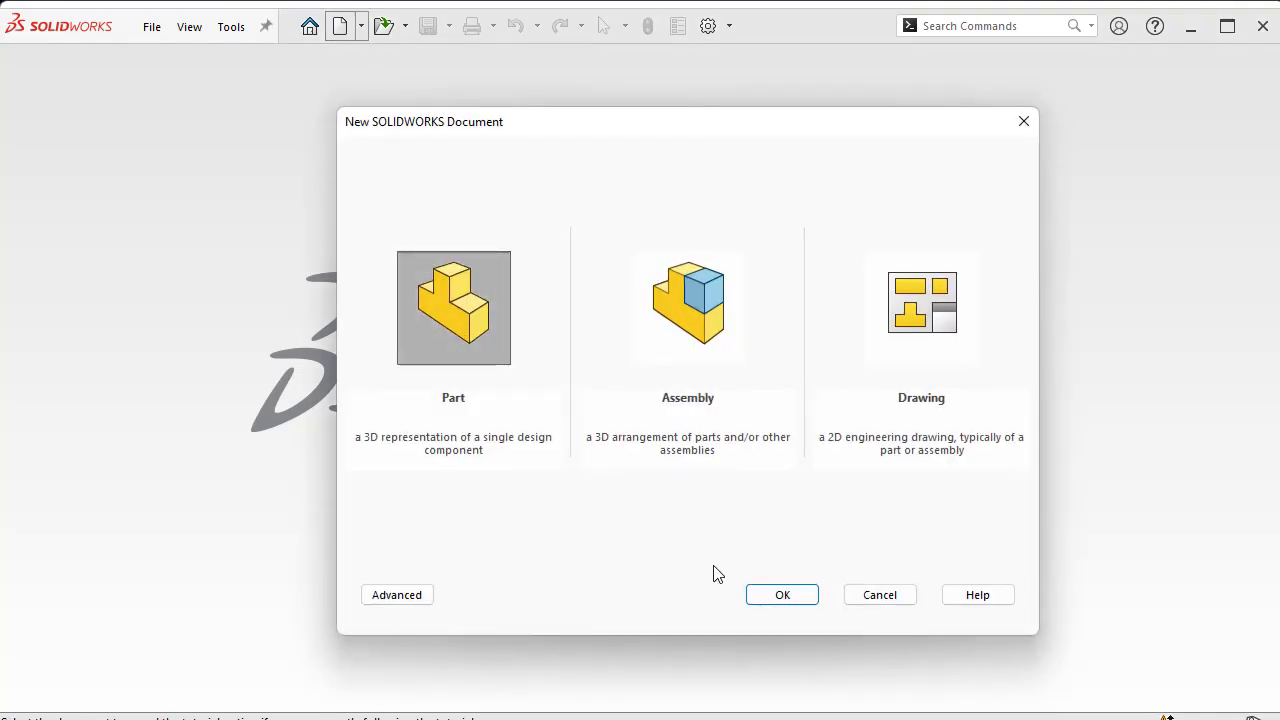
pyautogui.click(764, 592)
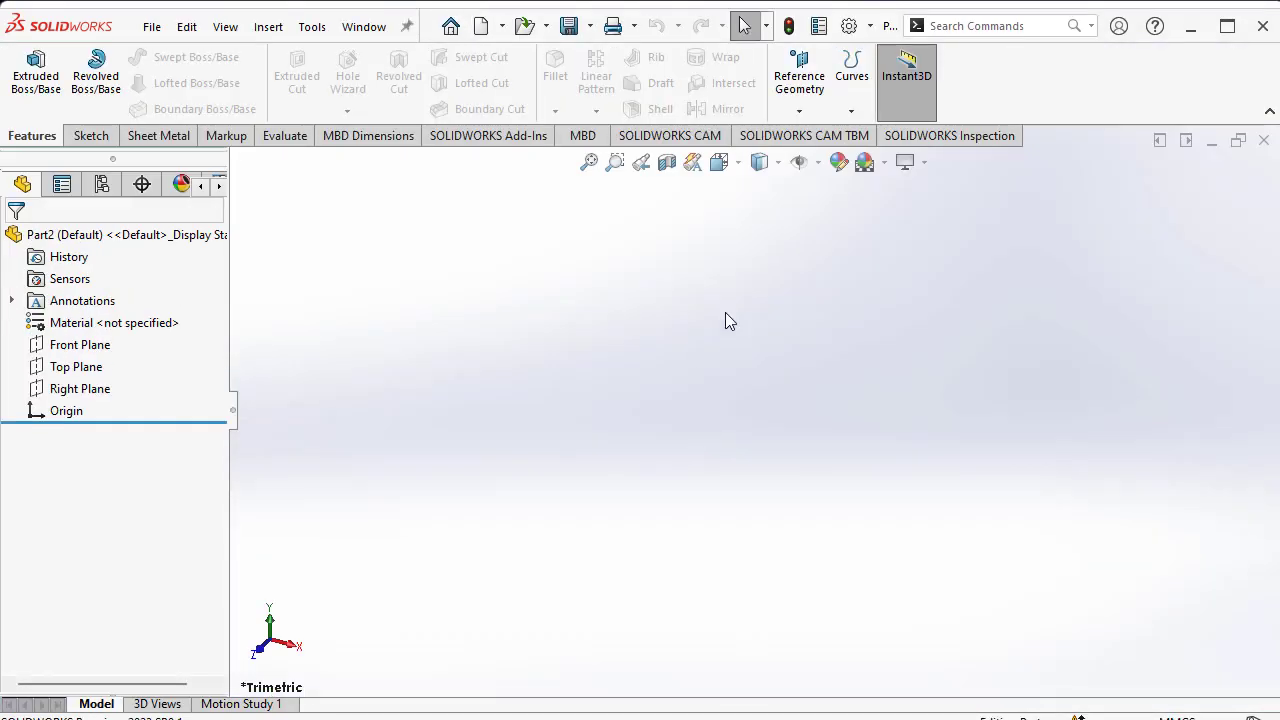
pyautogui.click(821, 162)
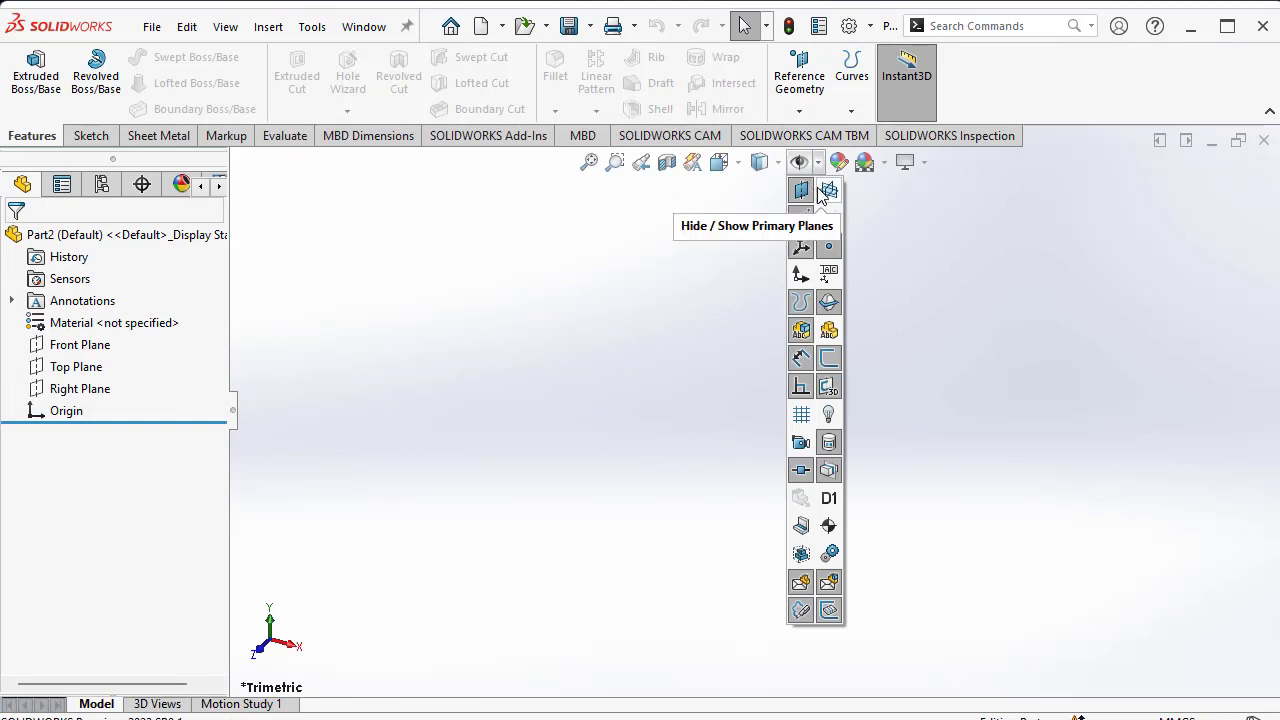
pyautogui.click(836, 192)
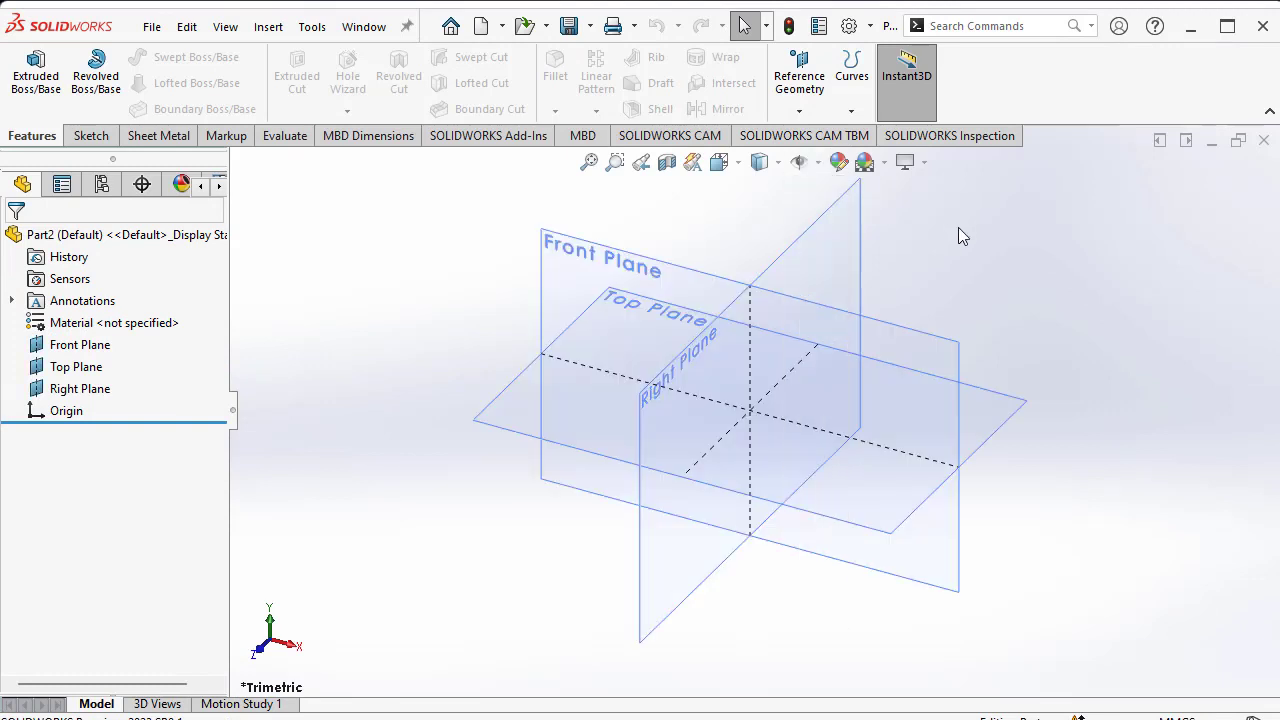
# - Sketch one short slanted line on the Front Plane, checking it against drawing 25.png
pyautogui.click(91, 136)
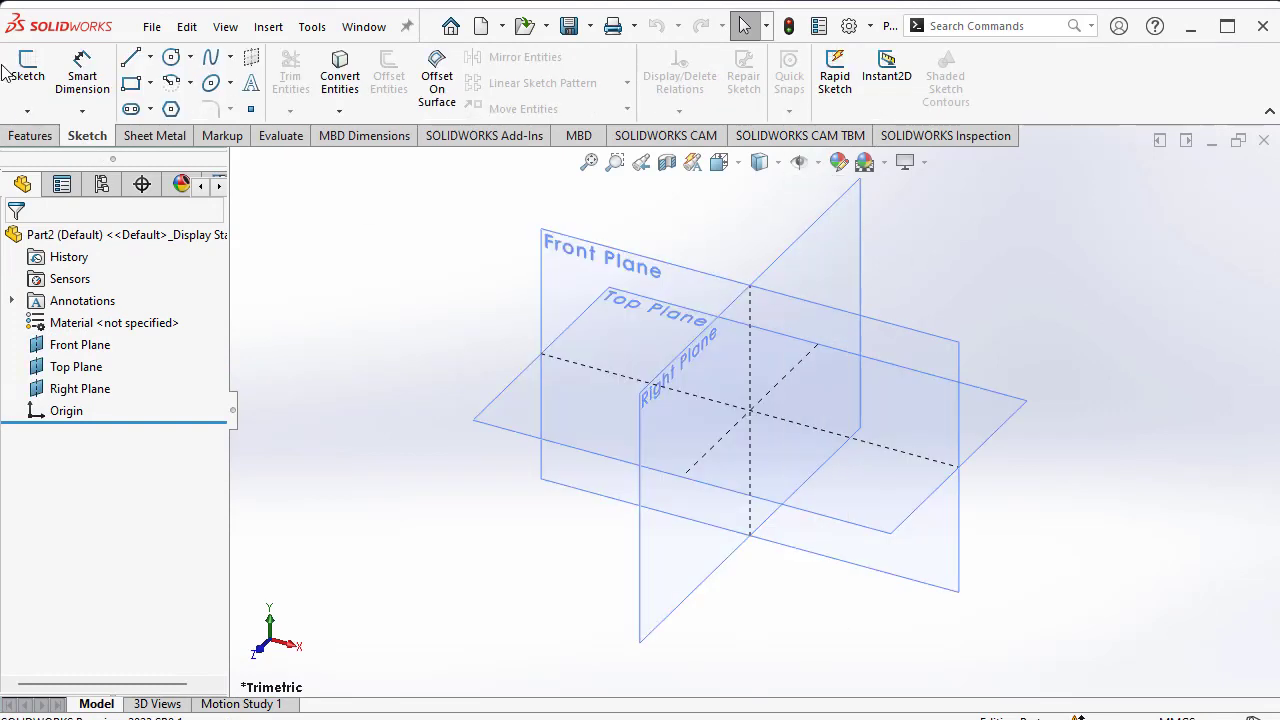
pyautogui.click(27, 65)
pyautogui.click(695, 270)
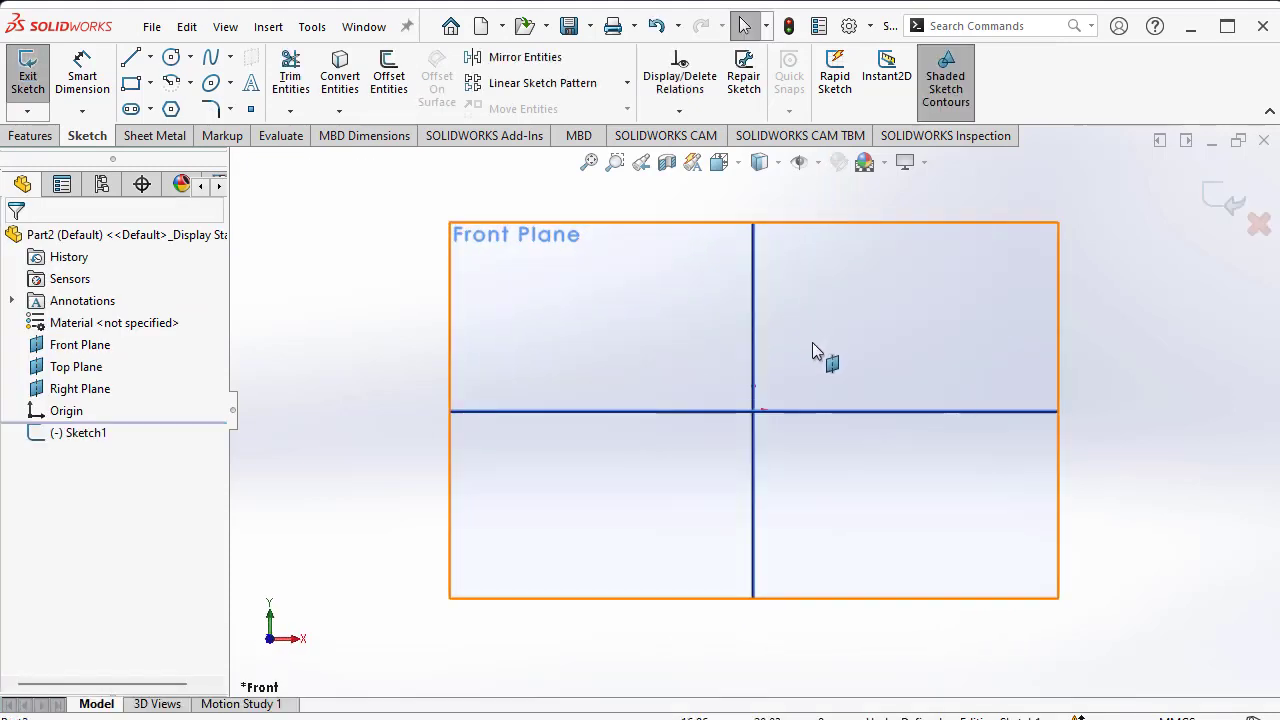
pyautogui.click(130, 60)
pyautogui.scroll(-2, 828, 514)
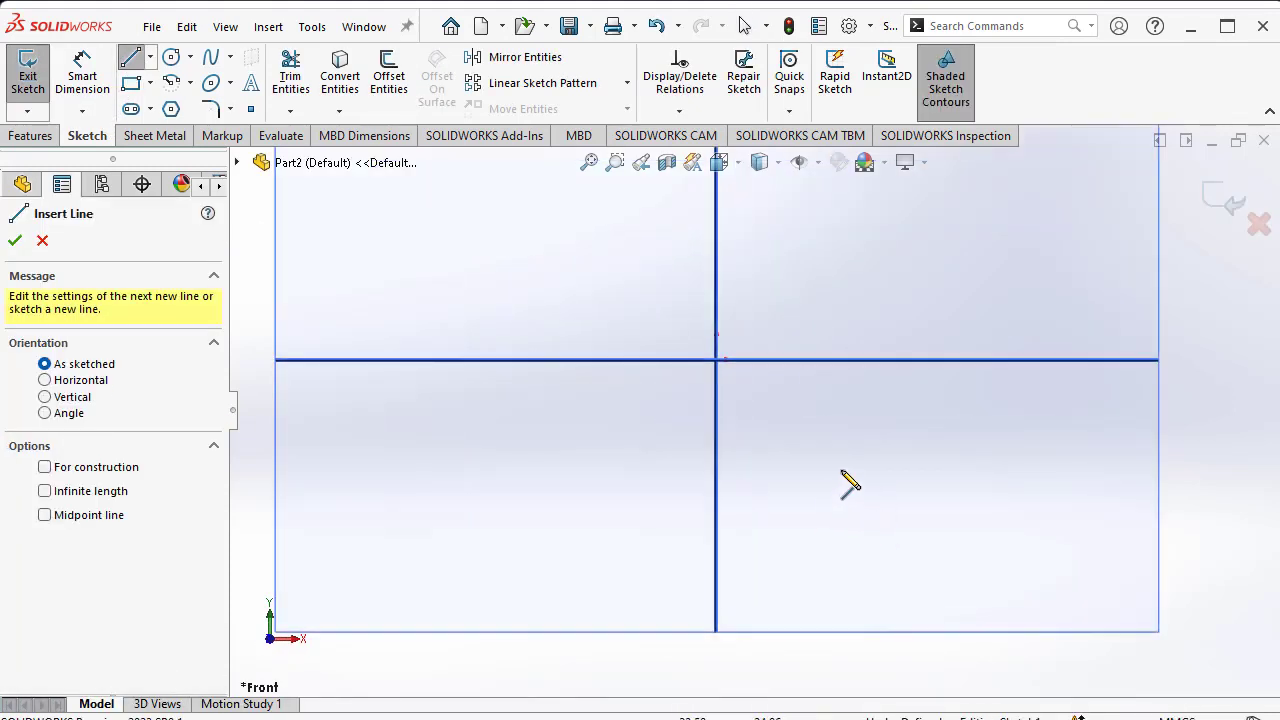
pyautogui.click(836, 456)
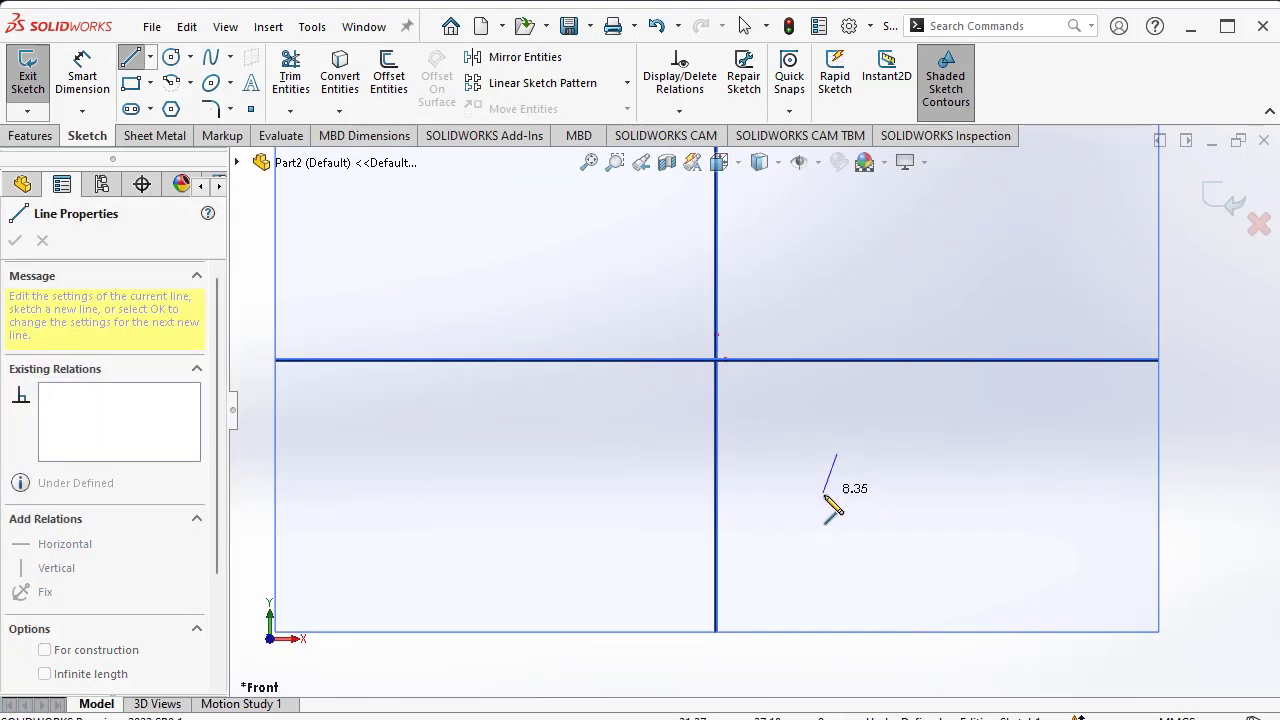
pyautogui.click(824, 495)
pyautogui.rightClick(906, 468)
pyautogui.click(935, 486)
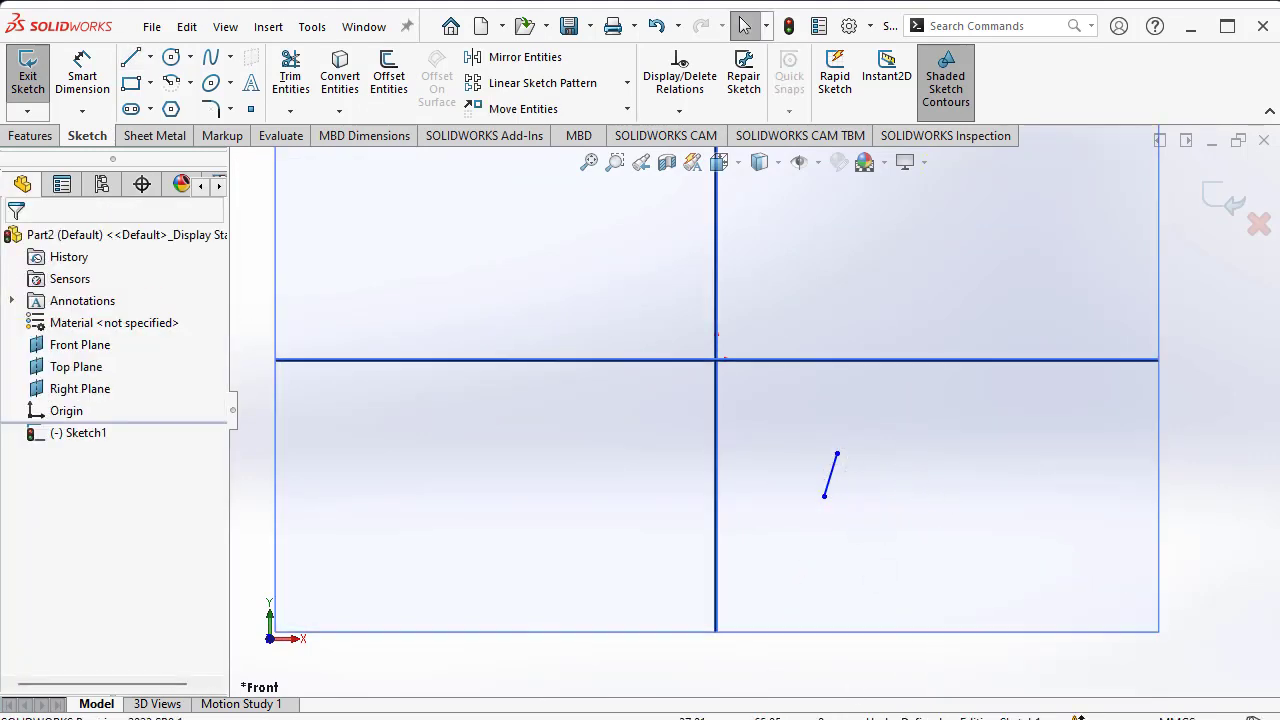
pyautogui.hotkey('alt', 'Tab')
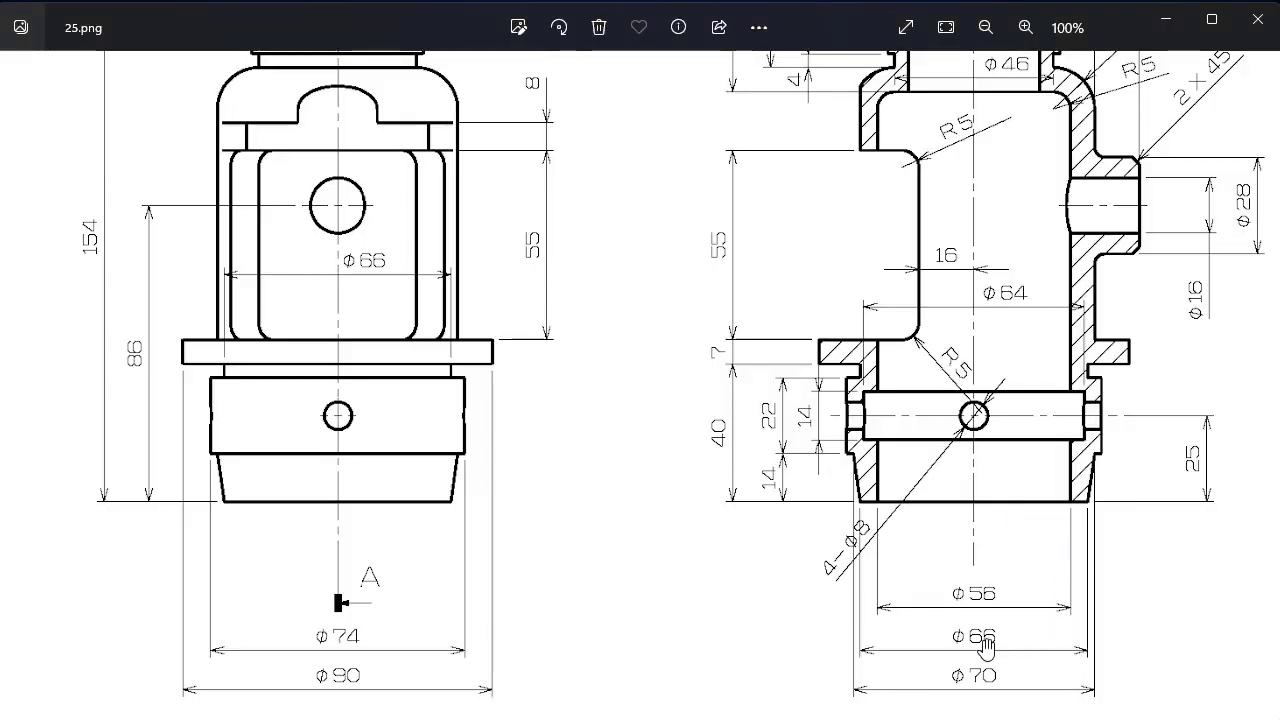
pyautogui.hotkey('alt', 'Tab')
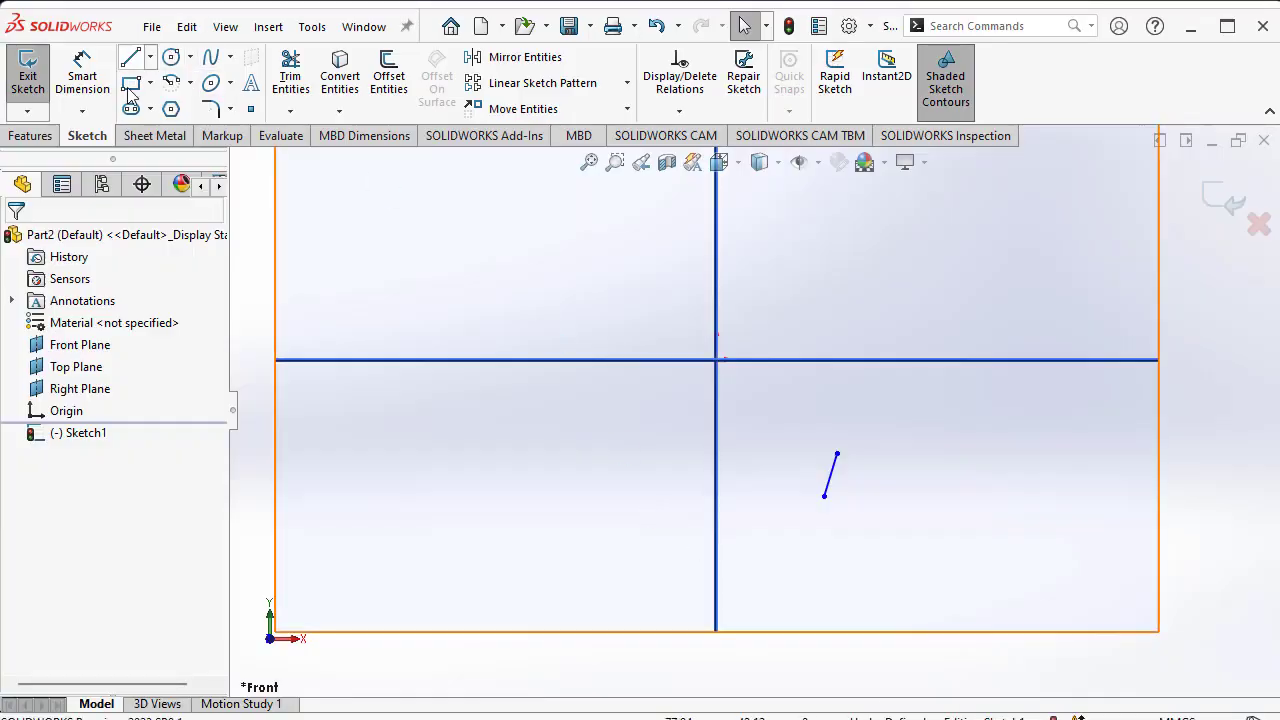
# - Dimension the slanted line's lower endpoint 33 mm (66/2) from the vertical axis
pyautogui.click(82, 75)
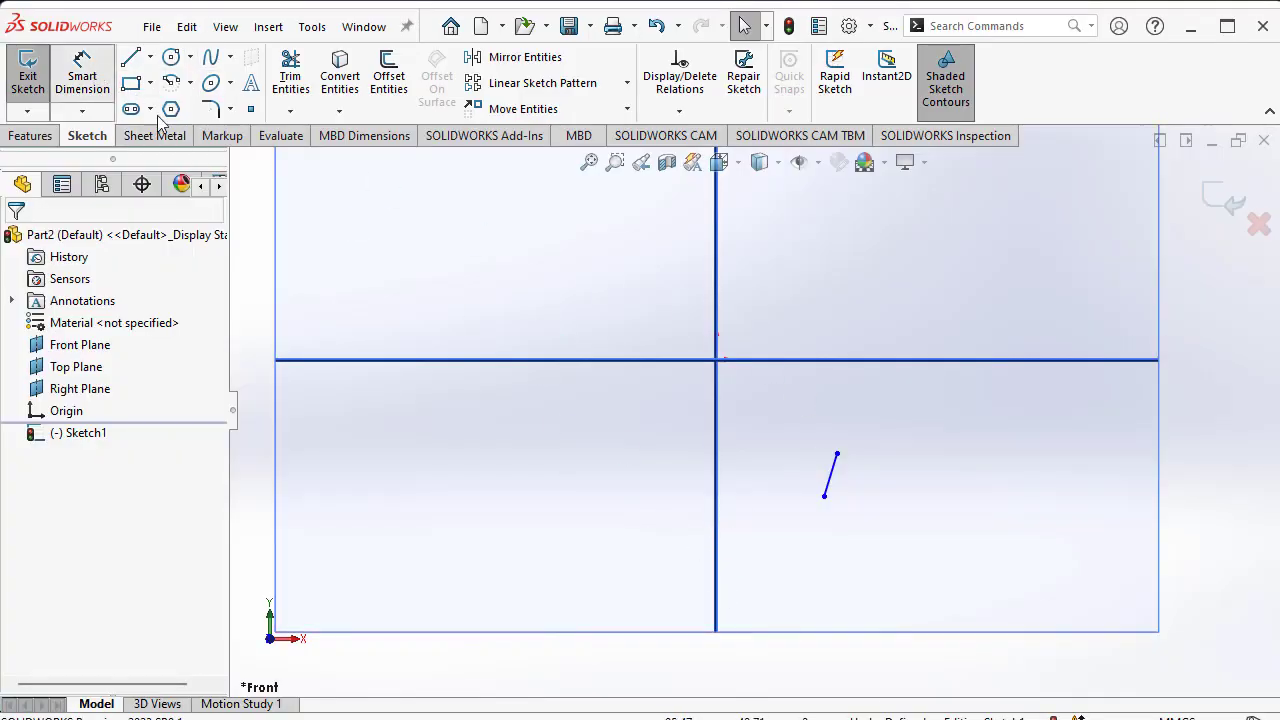
pyautogui.click(824, 496)
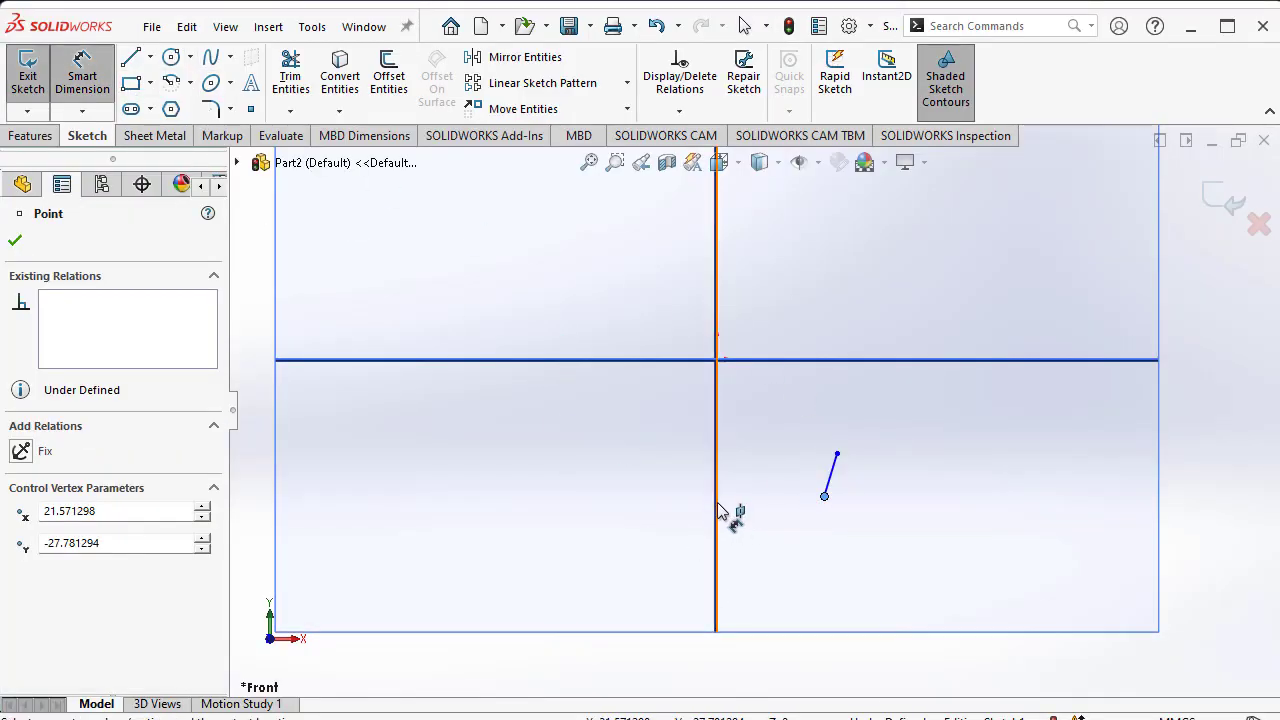
pyautogui.click(717, 512)
pyautogui.click(759, 496)
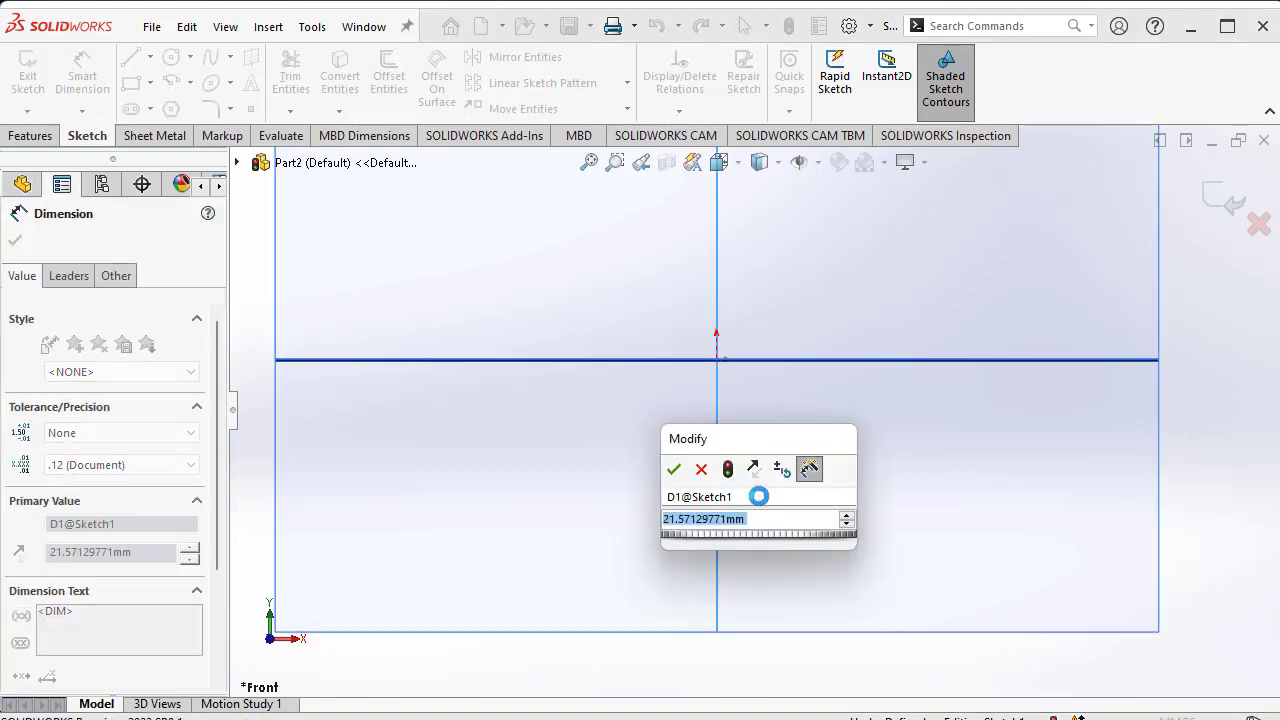
pyautogui.write('66/2')
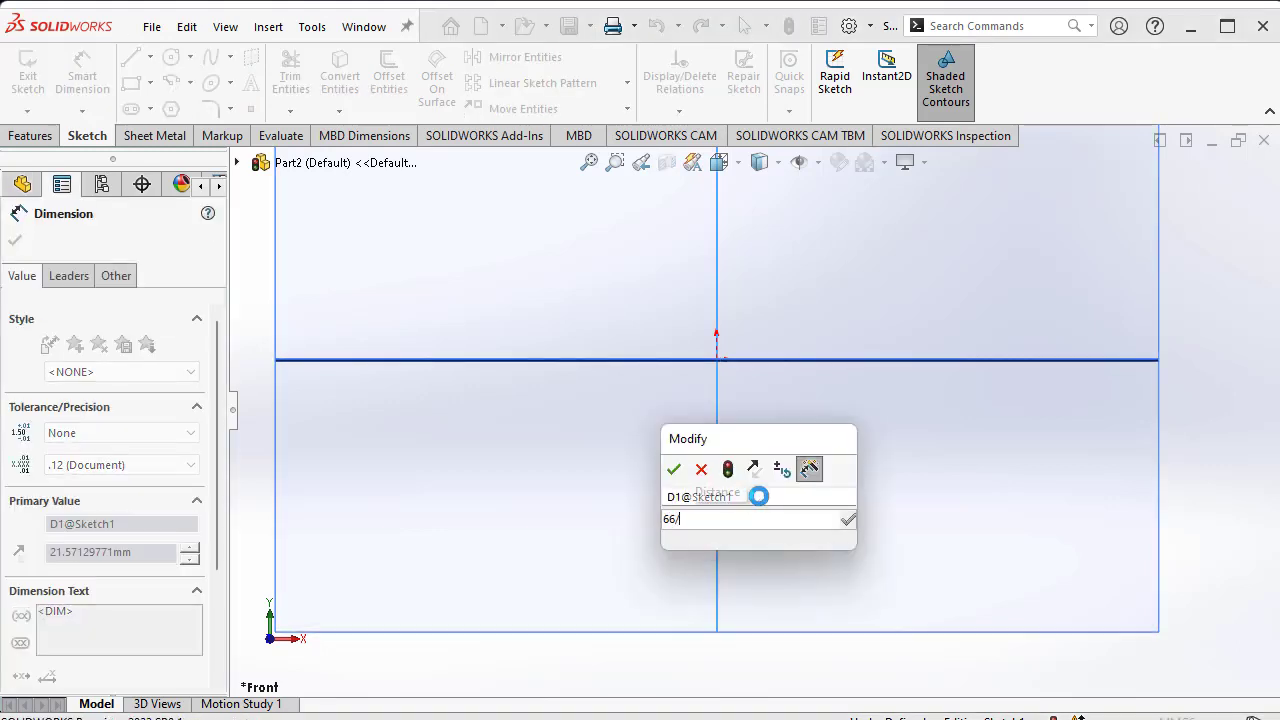
pyautogui.press('Return')
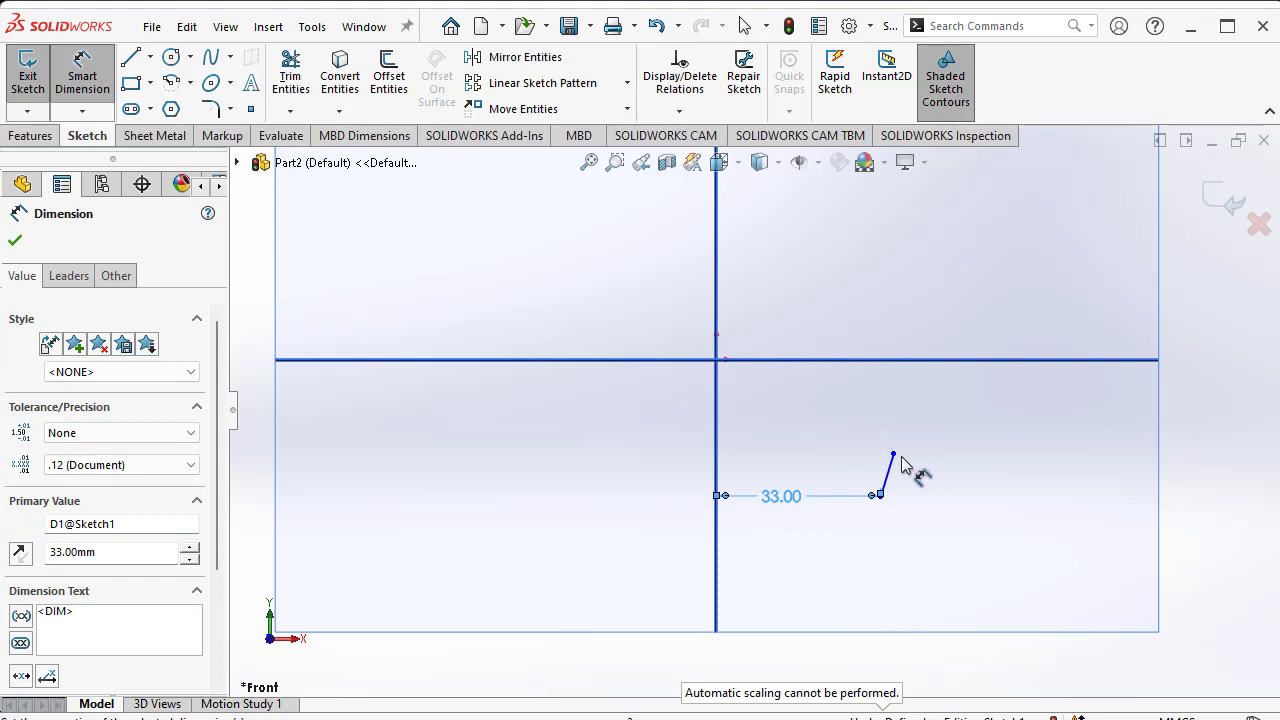
# - Dimension the line's top endpoint 35 mm (70/2) from the axis, then check drawing 25.png
pyautogui.click(893, 454)
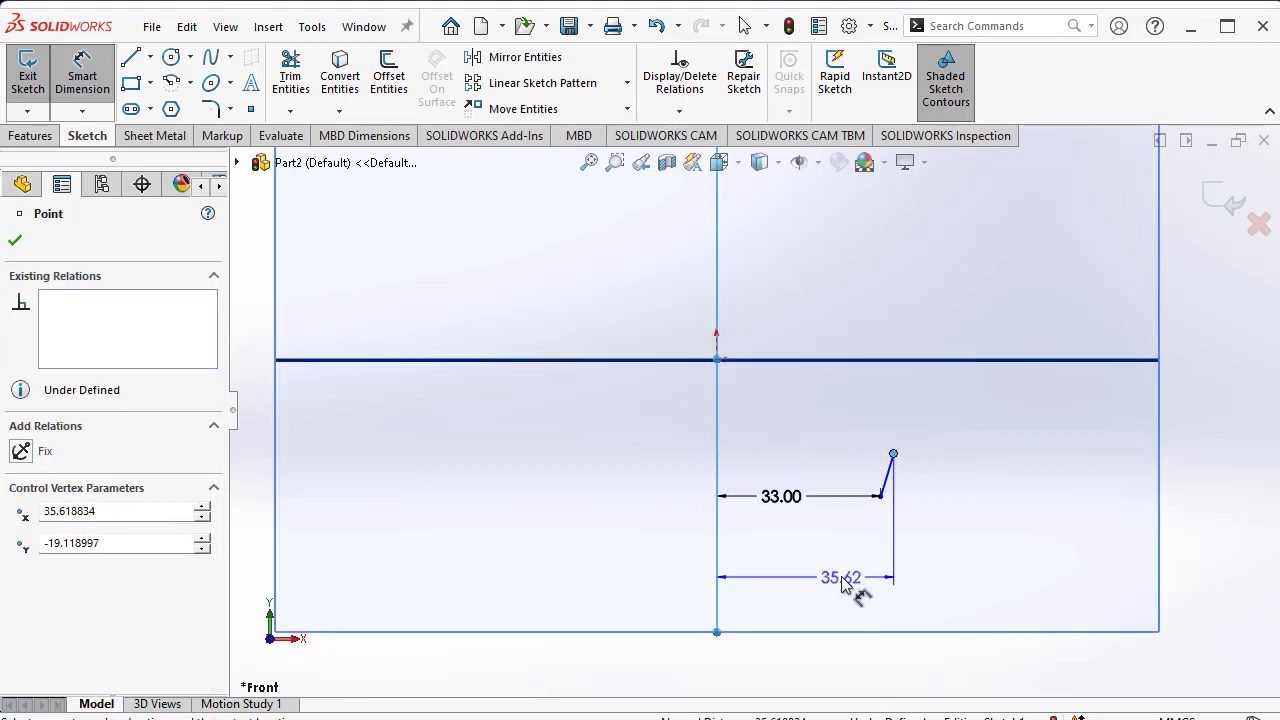
pyautogui.click(830, 575)
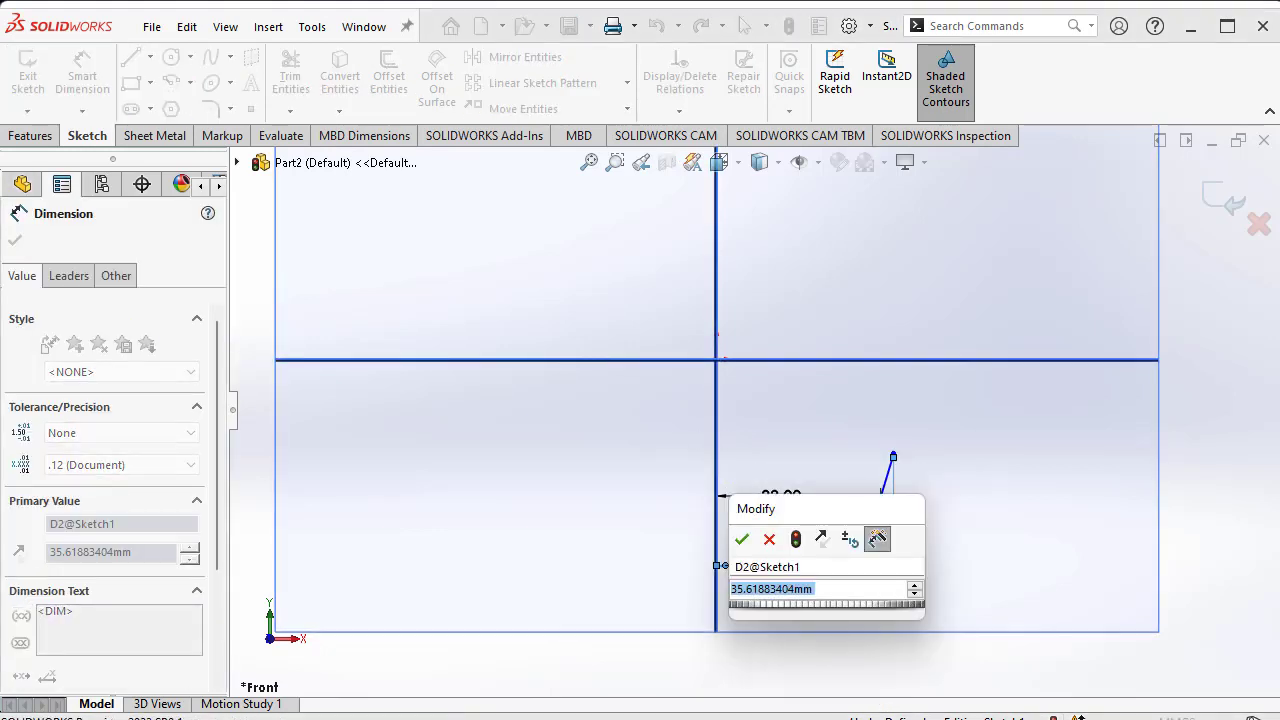
pyautogui.hotkey('alt', 'Tab')
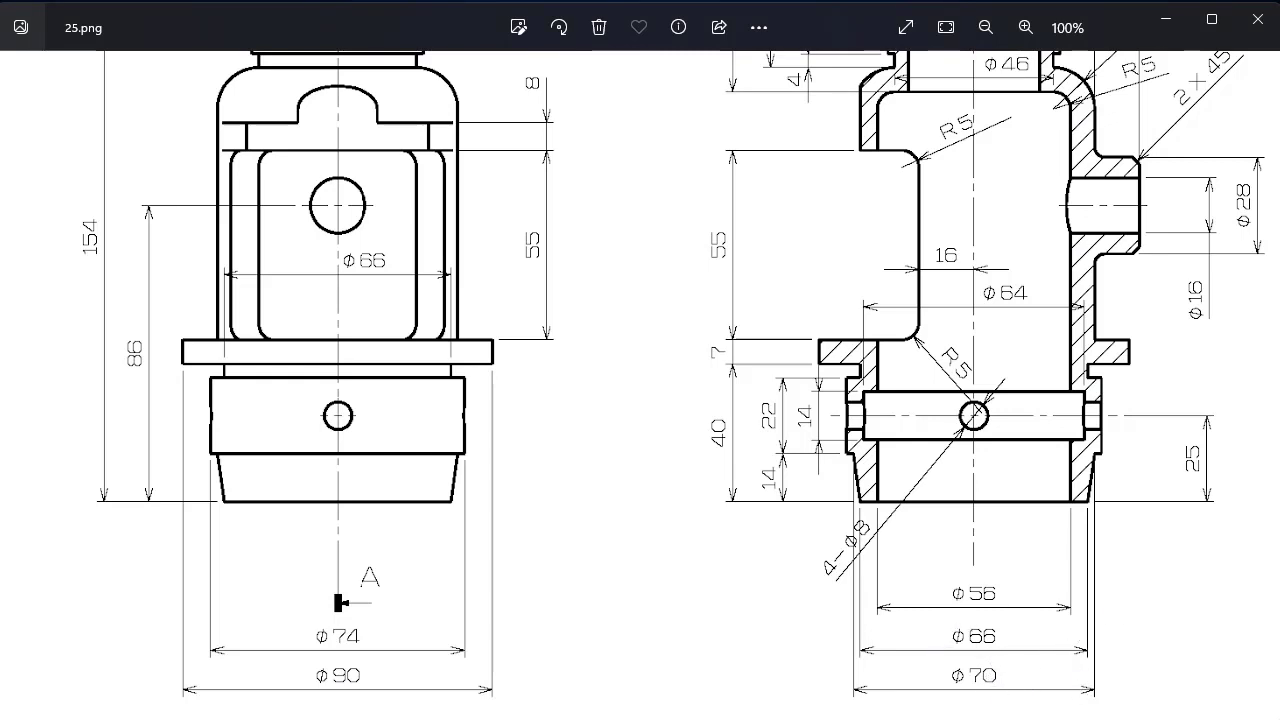
pyautogui.hotkey('alt', 'Tab')
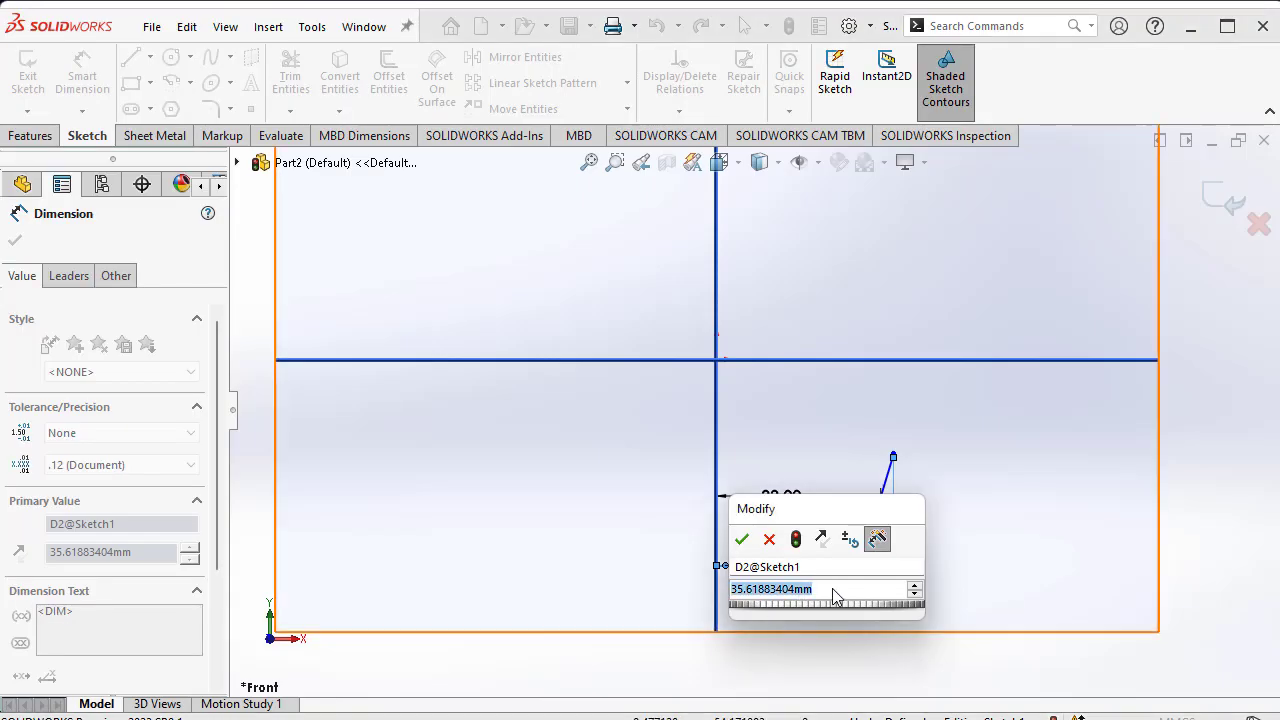
pyautogui.write('70')
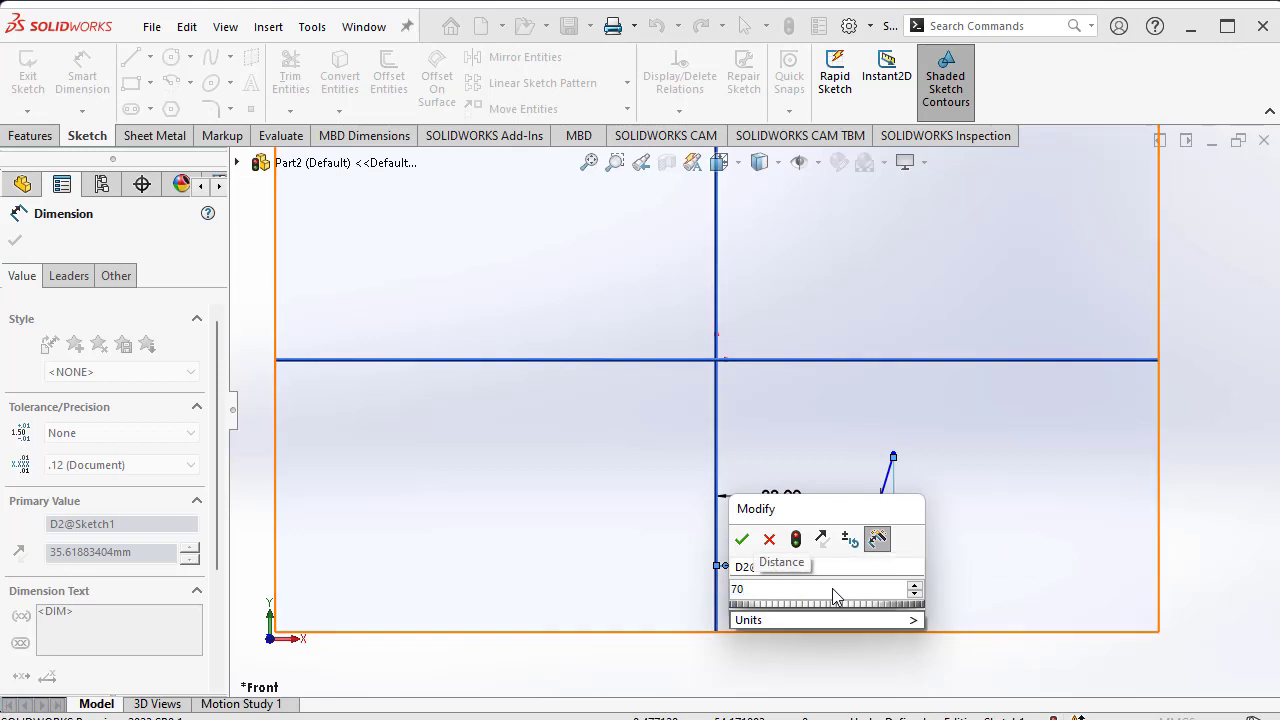
pyautogui.write('/2')
pyautogui.press('Return')
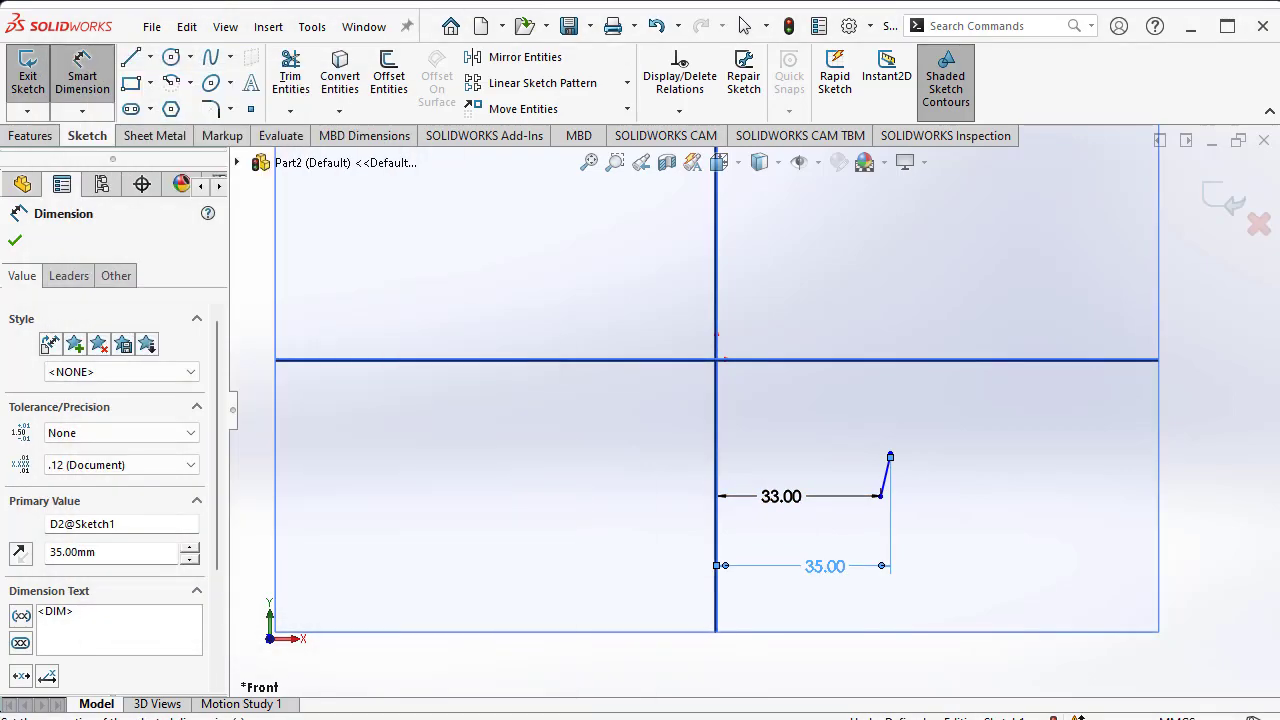
pyautogui.hotkey('alt', 'Tab')
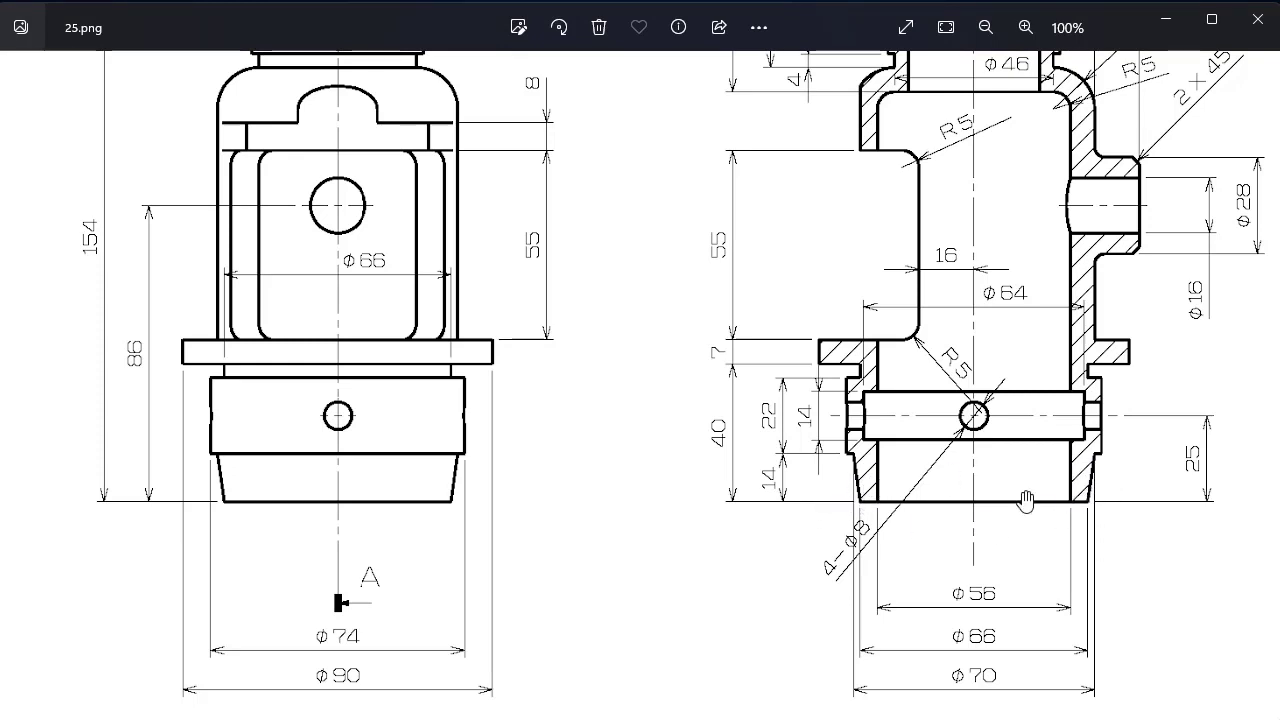
# - Zoom into the lower section view of 25.png to read the flange dimensions
pyautogui.scroll(-3, 815, 510)
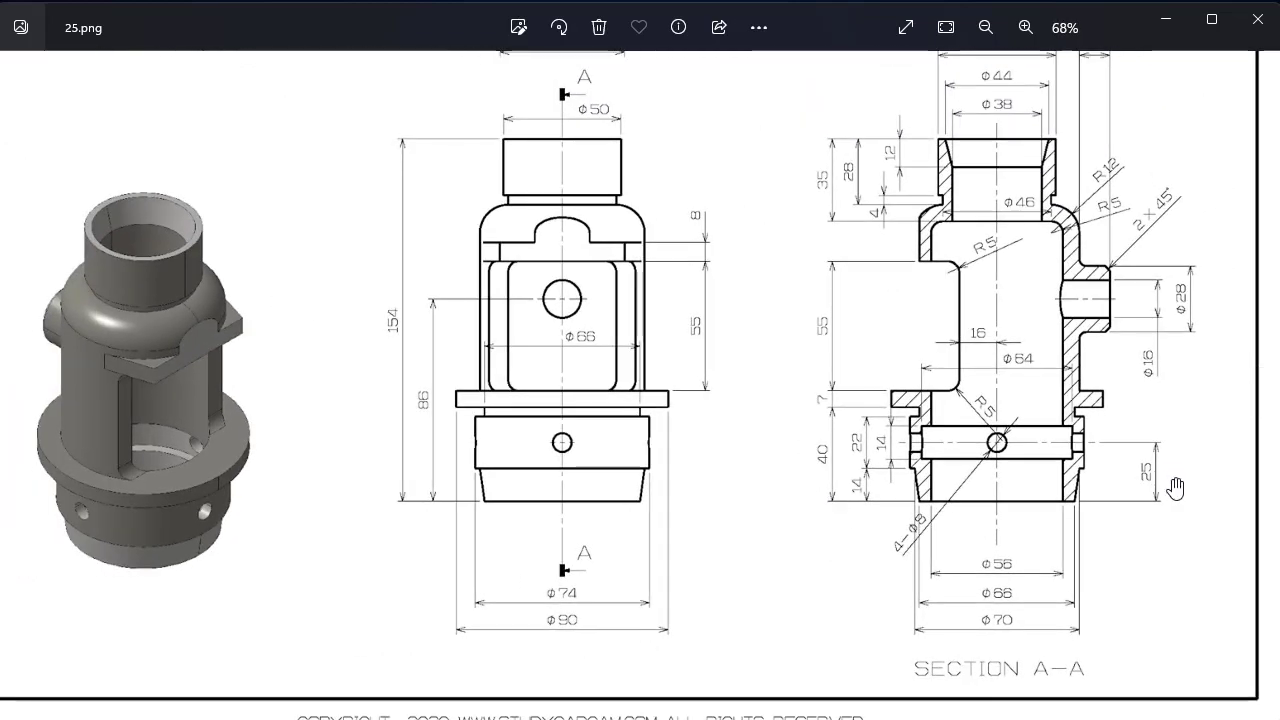
pyautogui.scroll(1, 1175, 487)
pyautogui.scroll(1, 1175, 488)
pyautogui.scroll(2, 1183, 491)
pyautogui.scroll(1, 1180, 491)
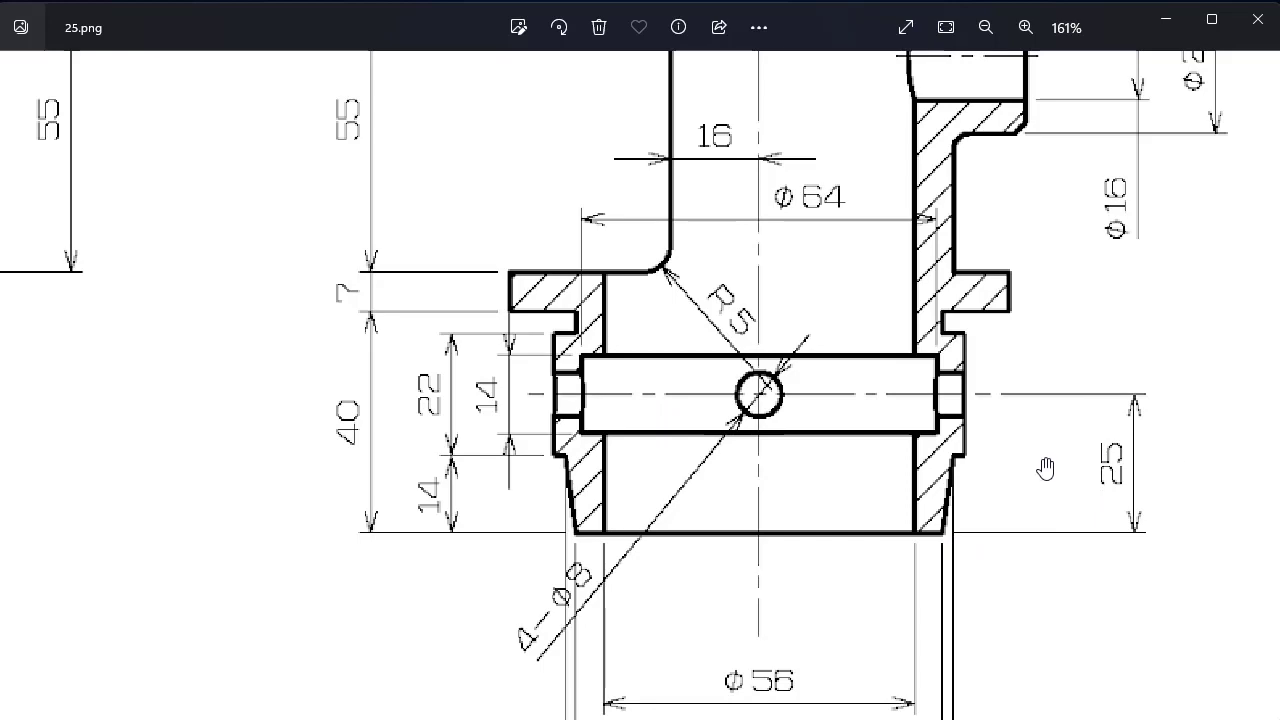
pyautogui.scroll(-2, 1045, 468)
pyautogui.scroll(2, 587, 485)
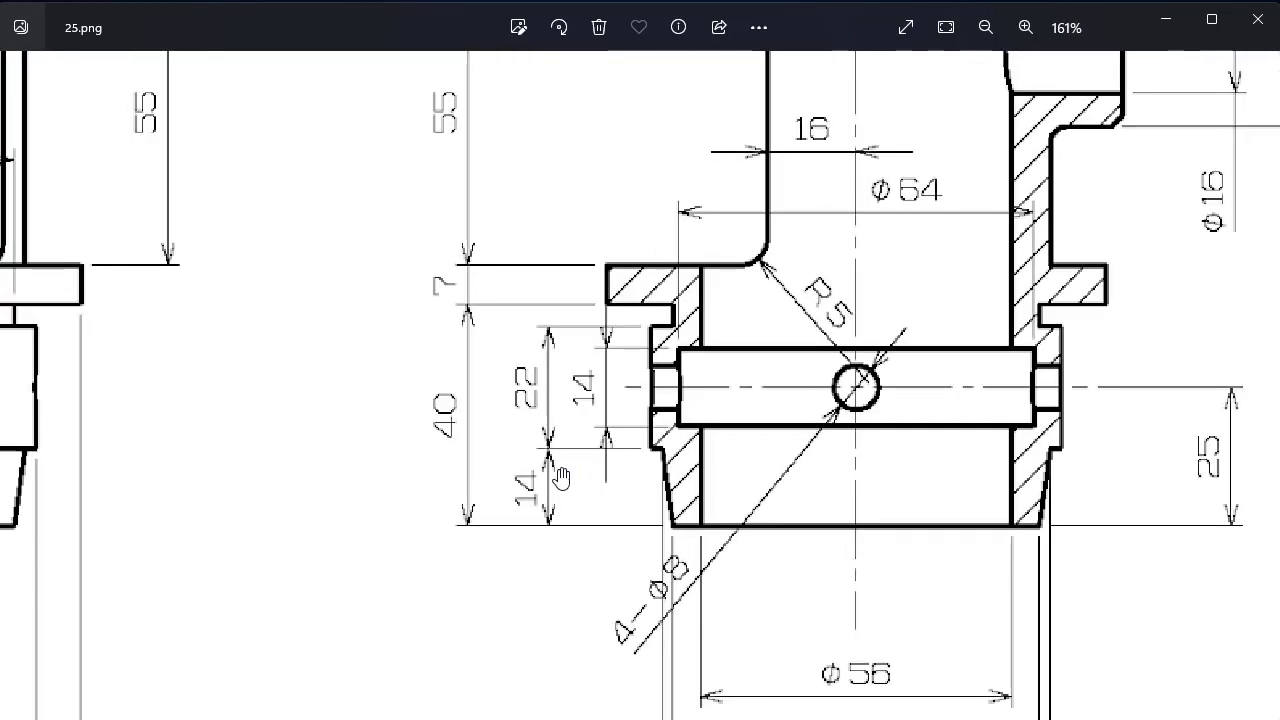
pyautogui.scroll(2, 561, 477)
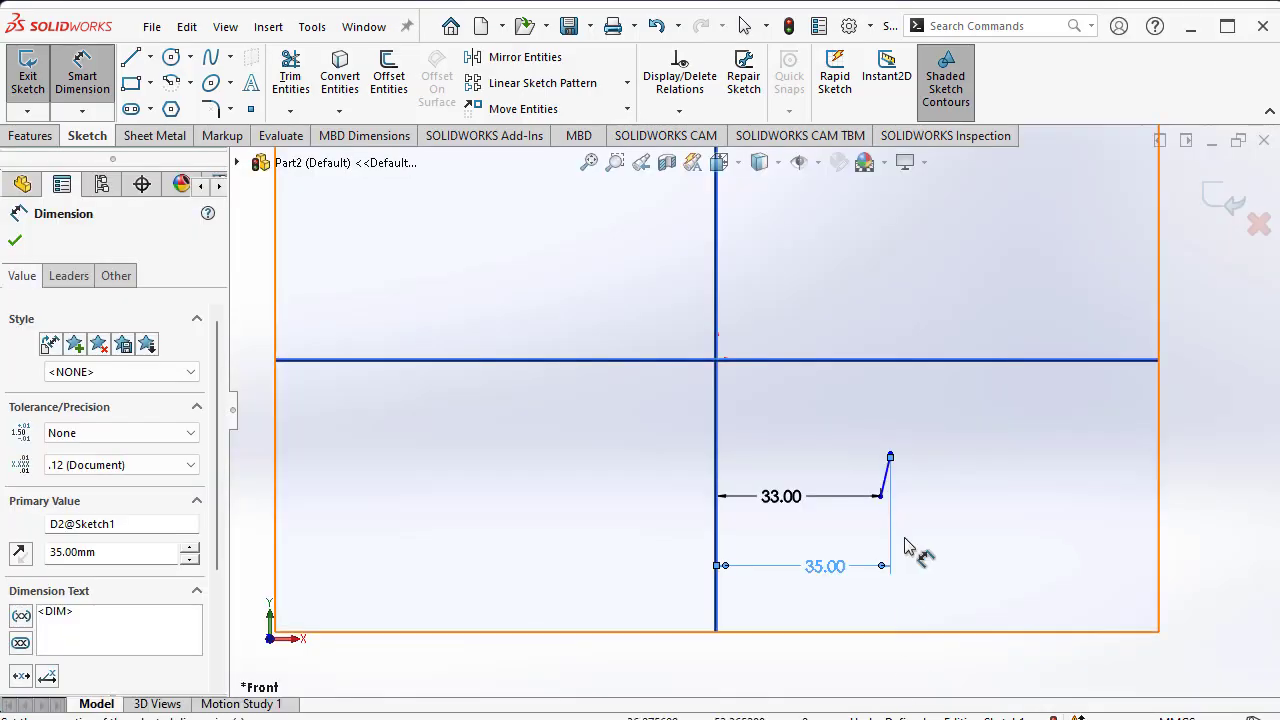
# - Give the slanted line a 14 mm length dimension
pyautogui.click(884, 478)
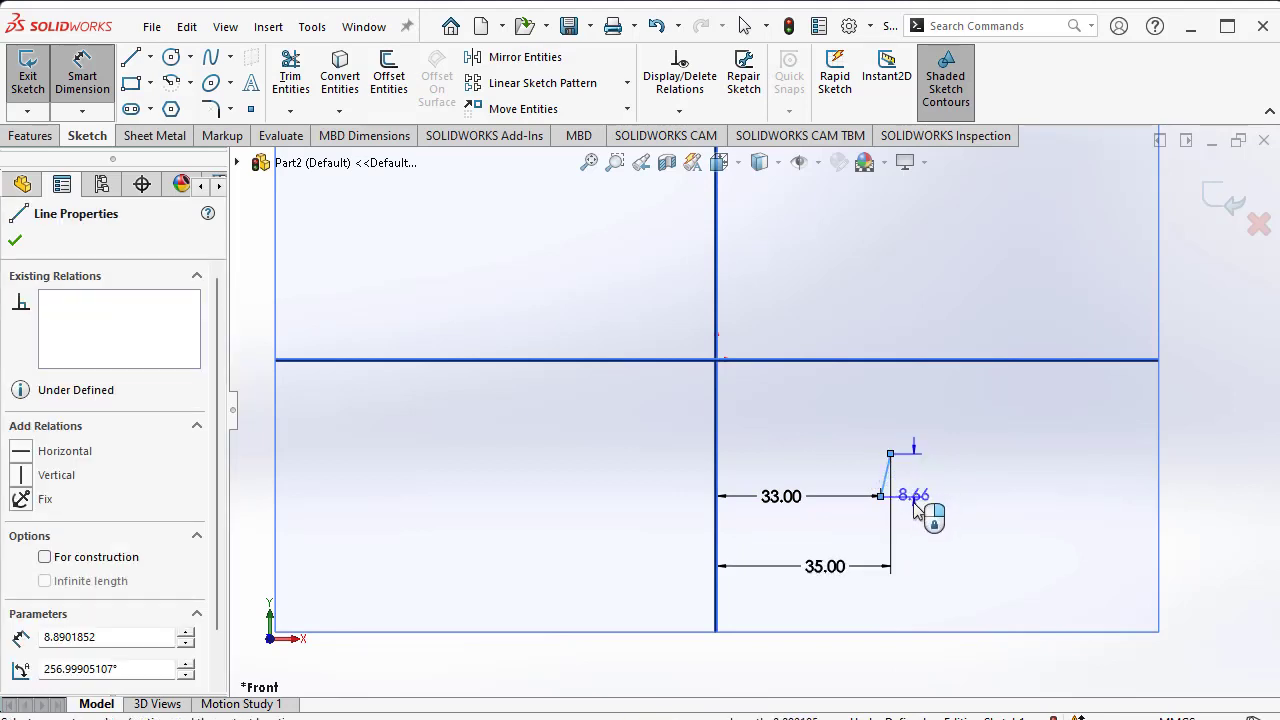
pyautogui.click(914, 510)
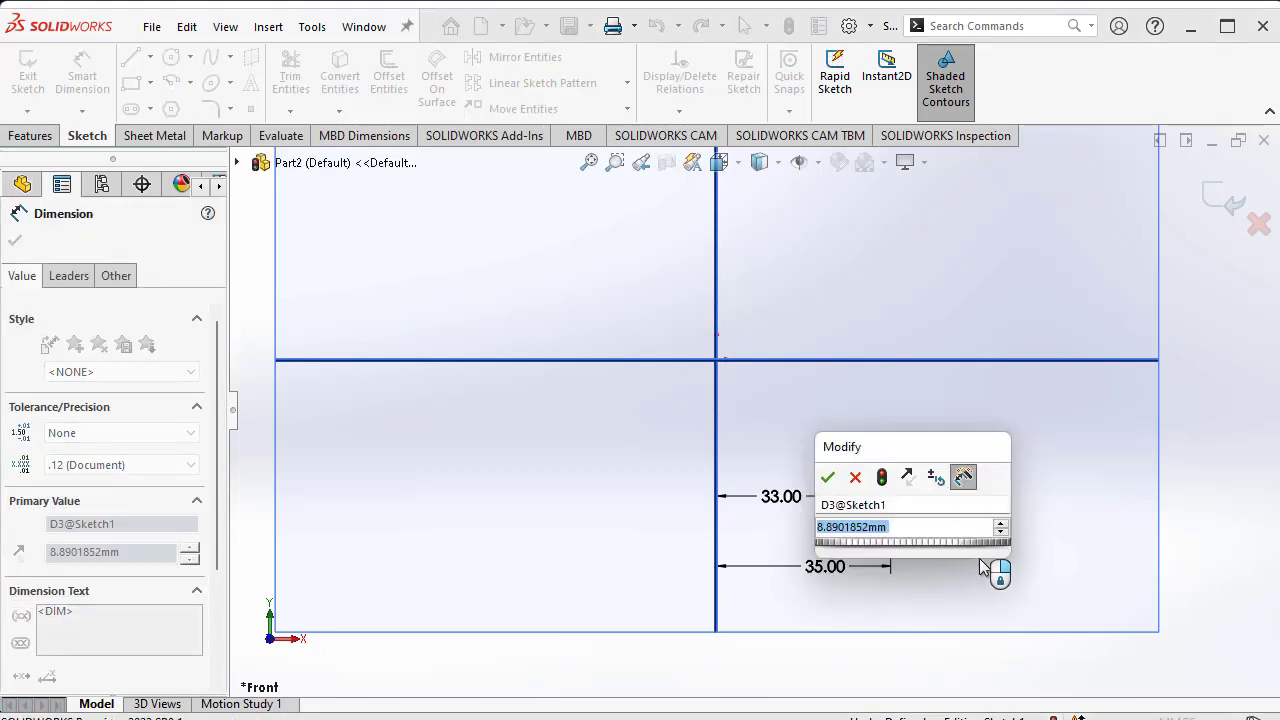
pyautogui.write('14')
pyautogui.press('Return')
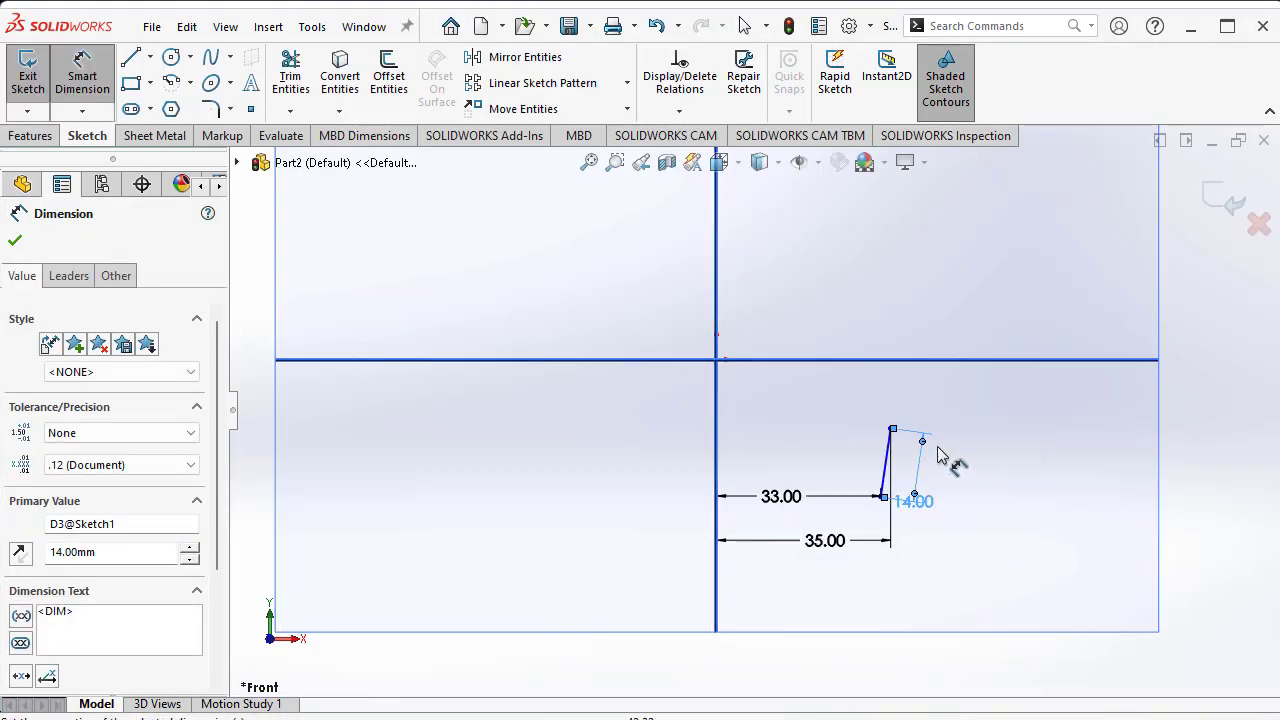
pyautogui.scroll(-2, 940, 455)
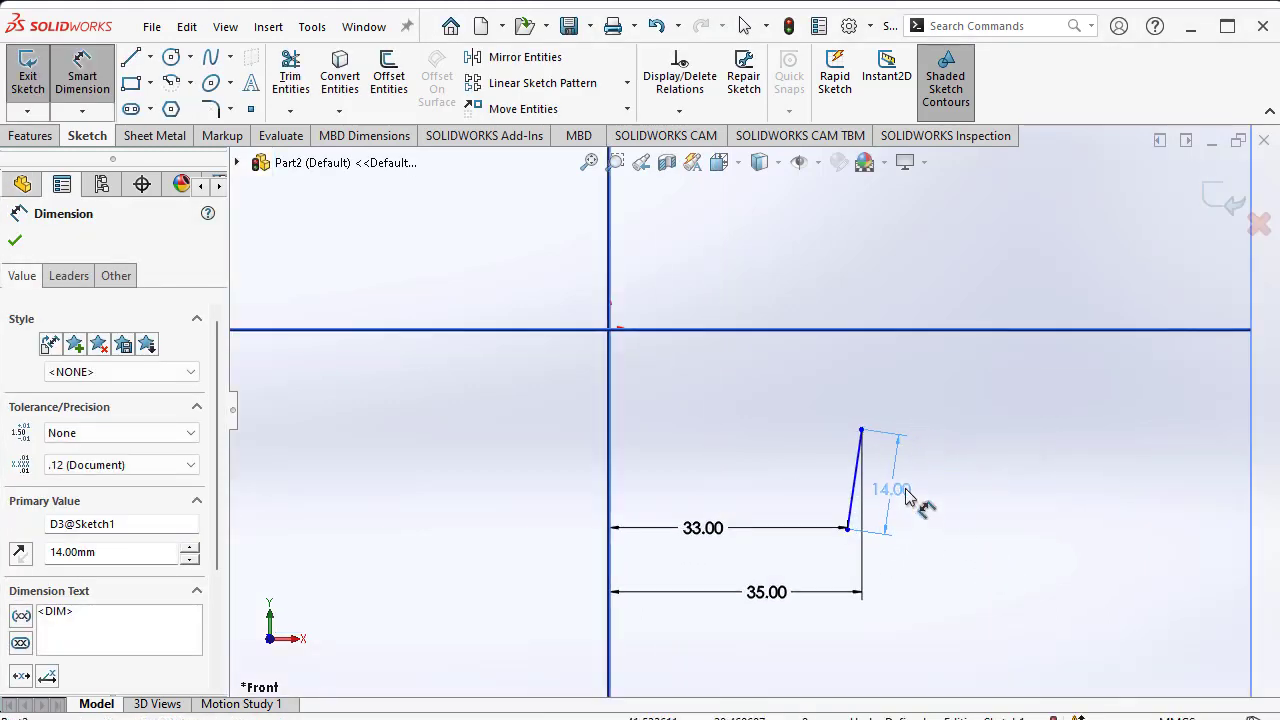
pyautogui.click(14, 240)
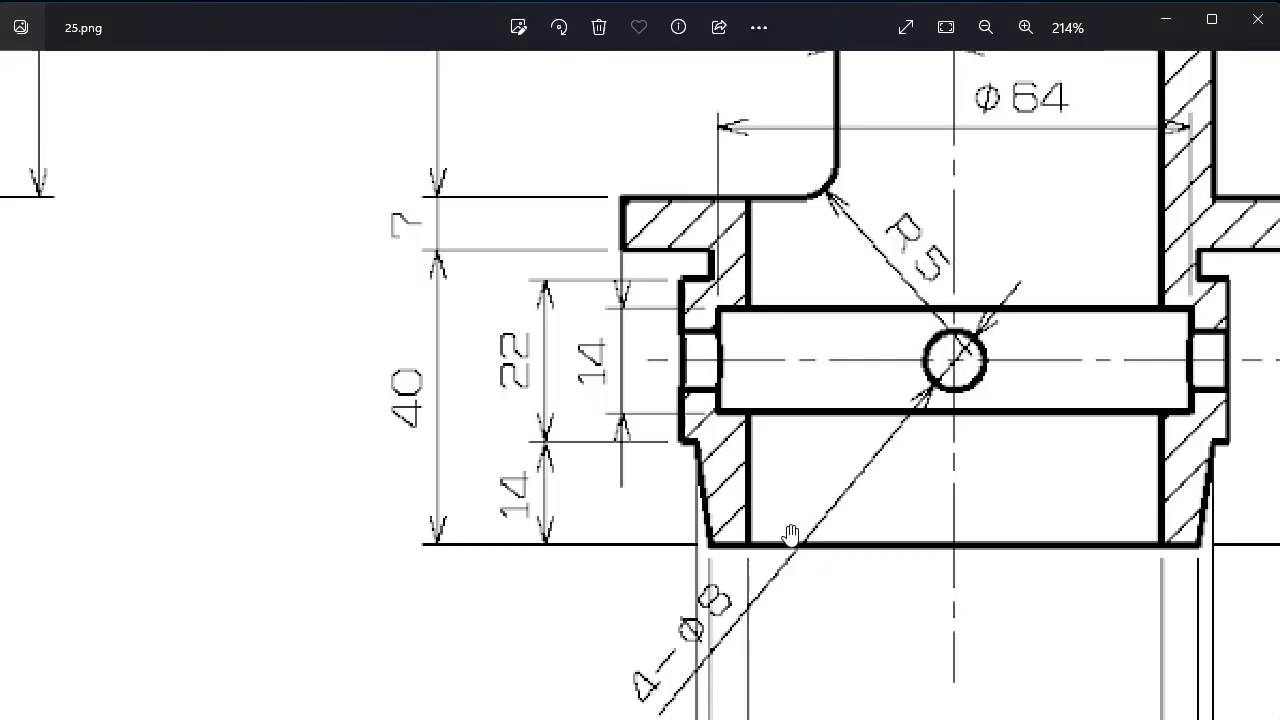
pyautogui.scroll(-2, 780, 530)
pyautogui.scroll(-1, 776, 527)
pyautogui.scroll(-1, 776, 527)
pyautogui.scroll(-1, 960, 500)
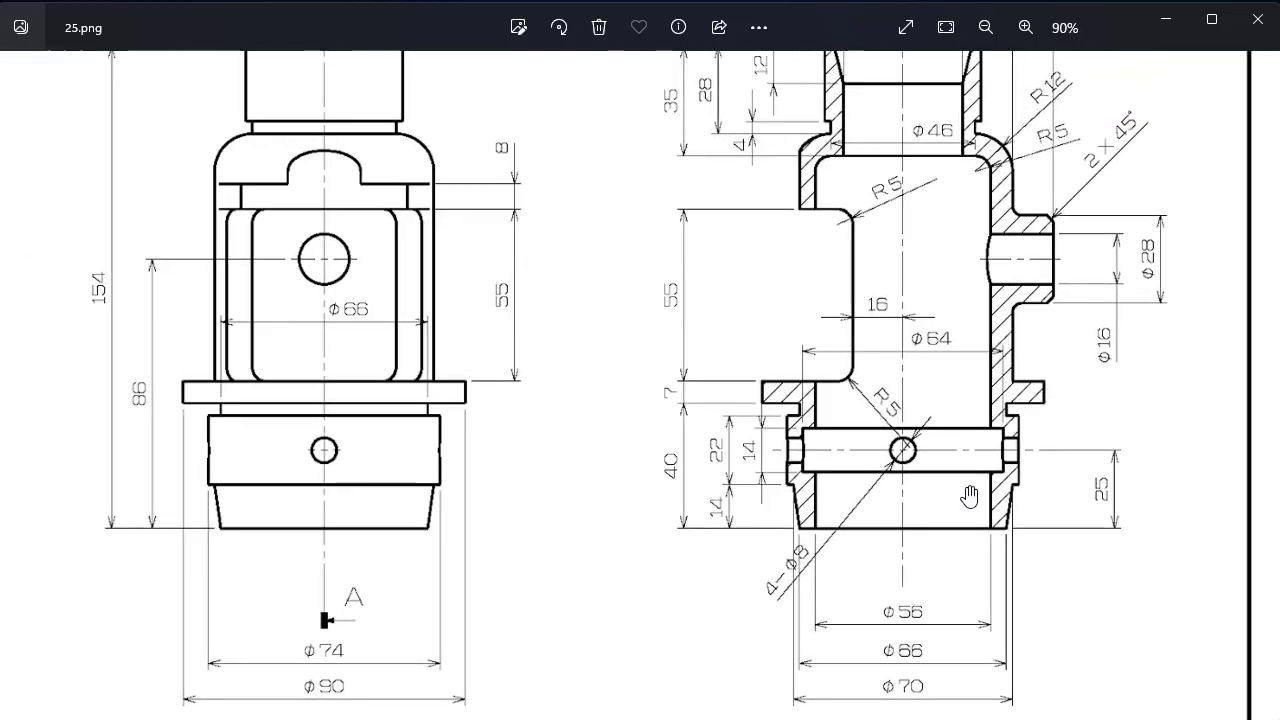
pyautogui.scroll(2, 785, 488)
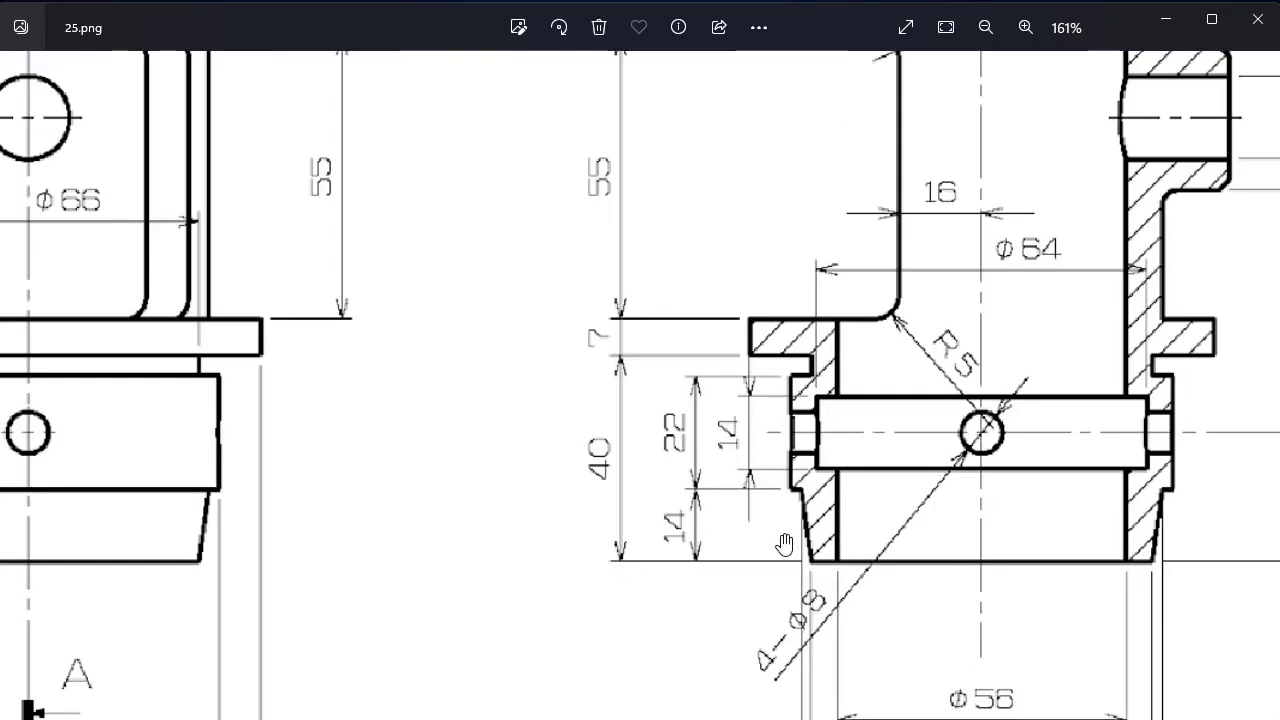
pyautogui.scroll(1, 790, 470)
pyautogui.scroll(-1, 760, 438)
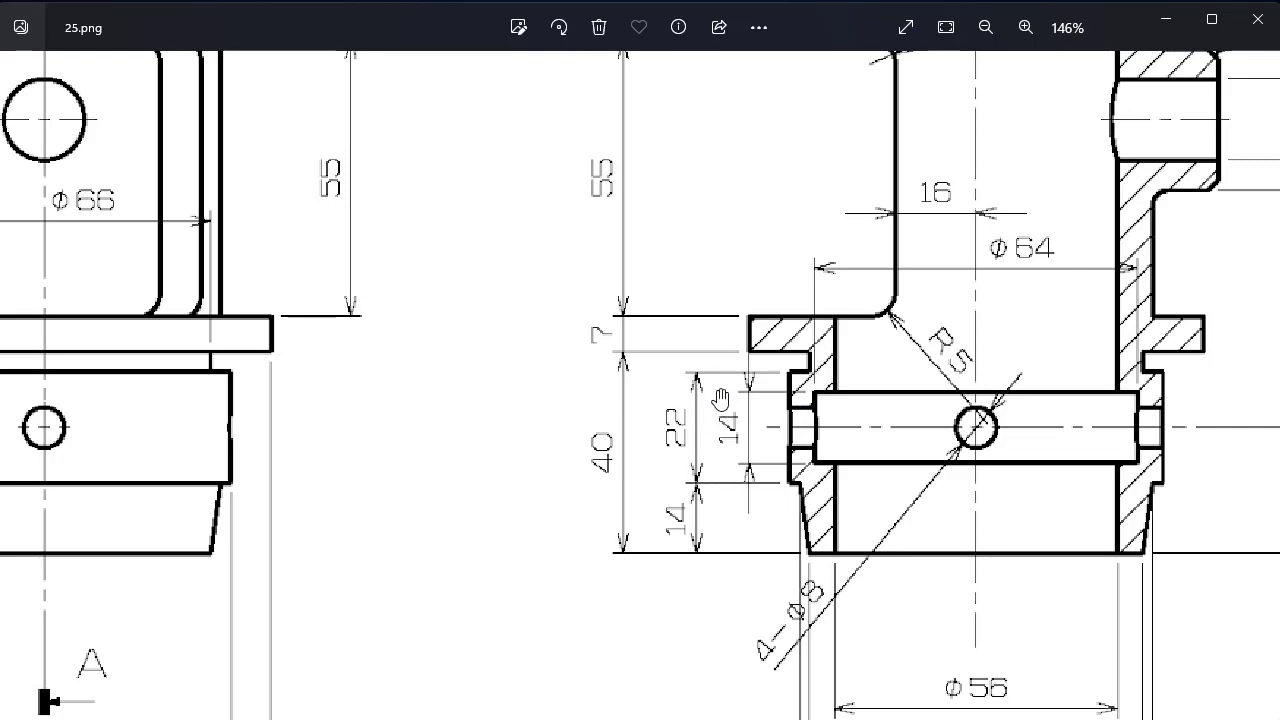
pyautogui.scroll(-4, 750, 440)
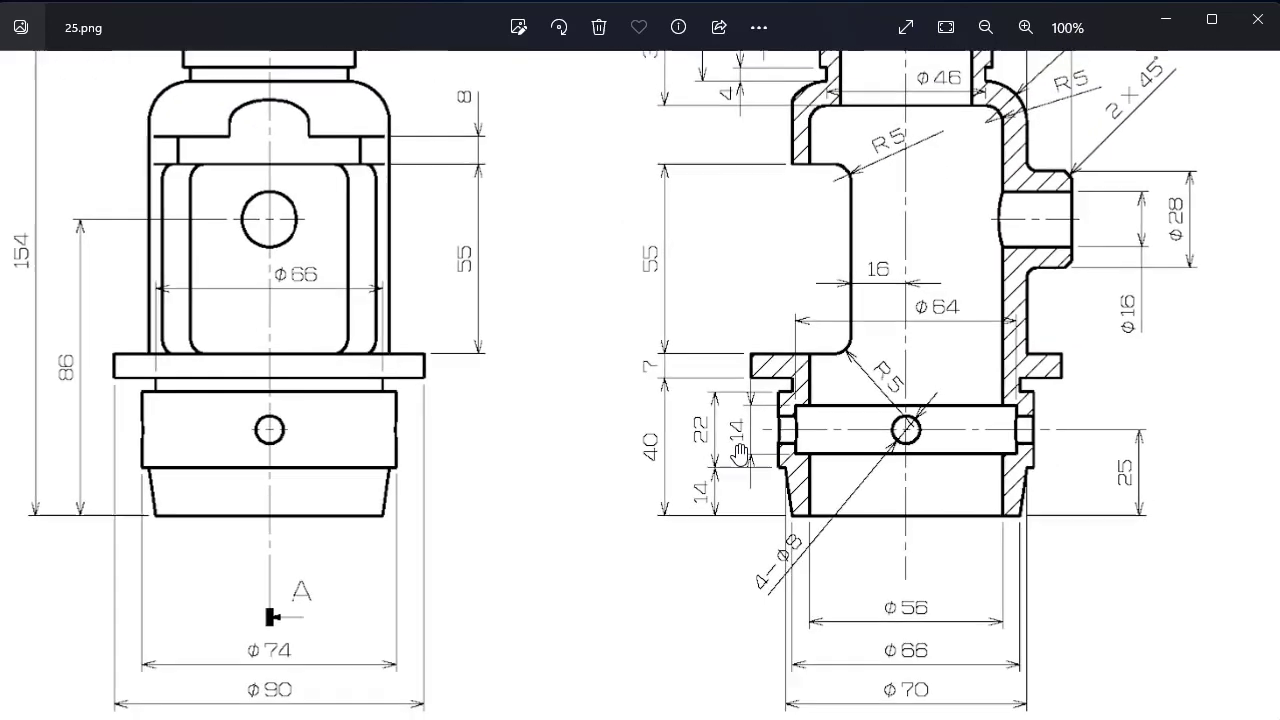
pyautogui.scroll(2, 454, 618)
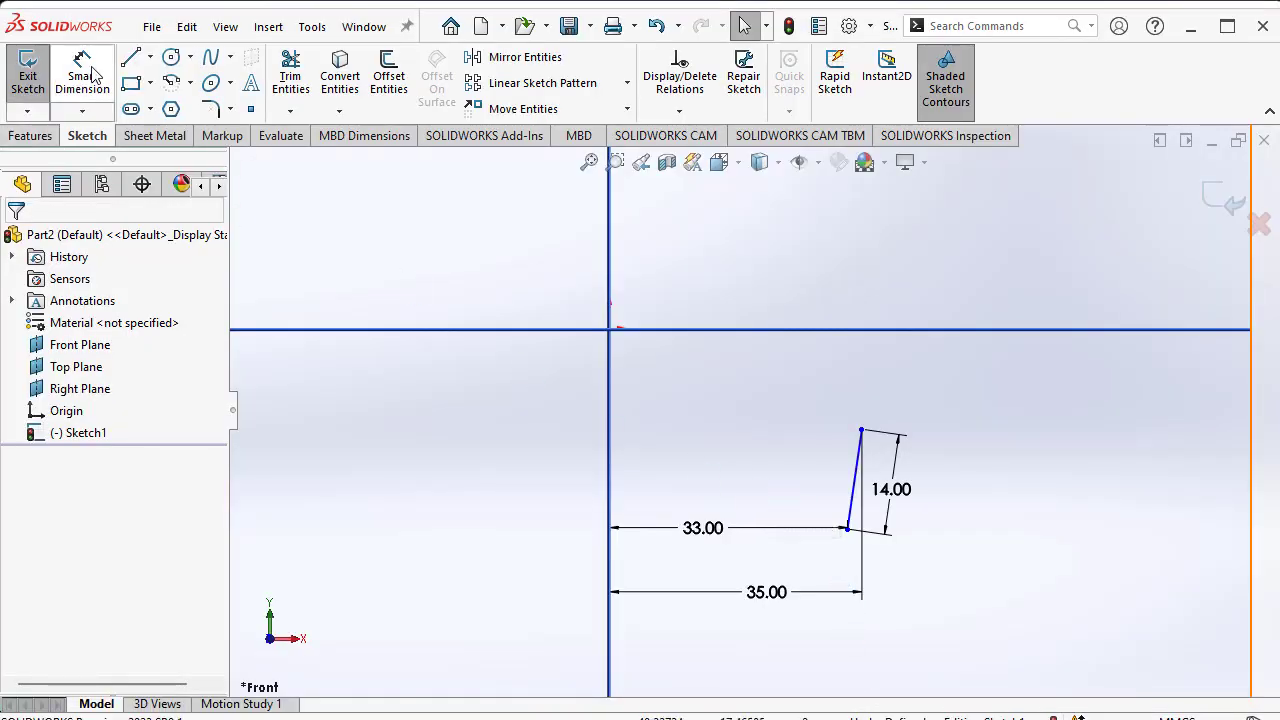
# - Draw a vertical line up from the slanted line's top and dimension it 22 mm
pyautogui.click(130, 57)
pyautogui.scroll(3, 960, 463)
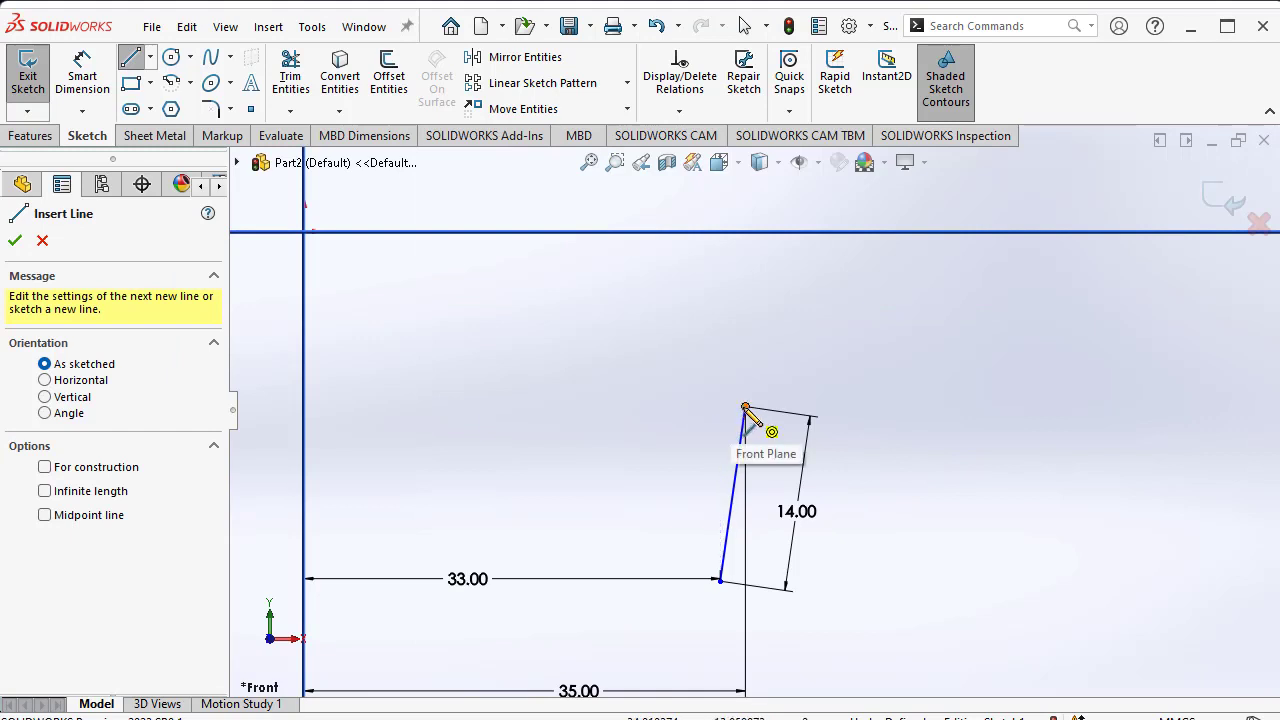
pyautogui.click(745, 407)
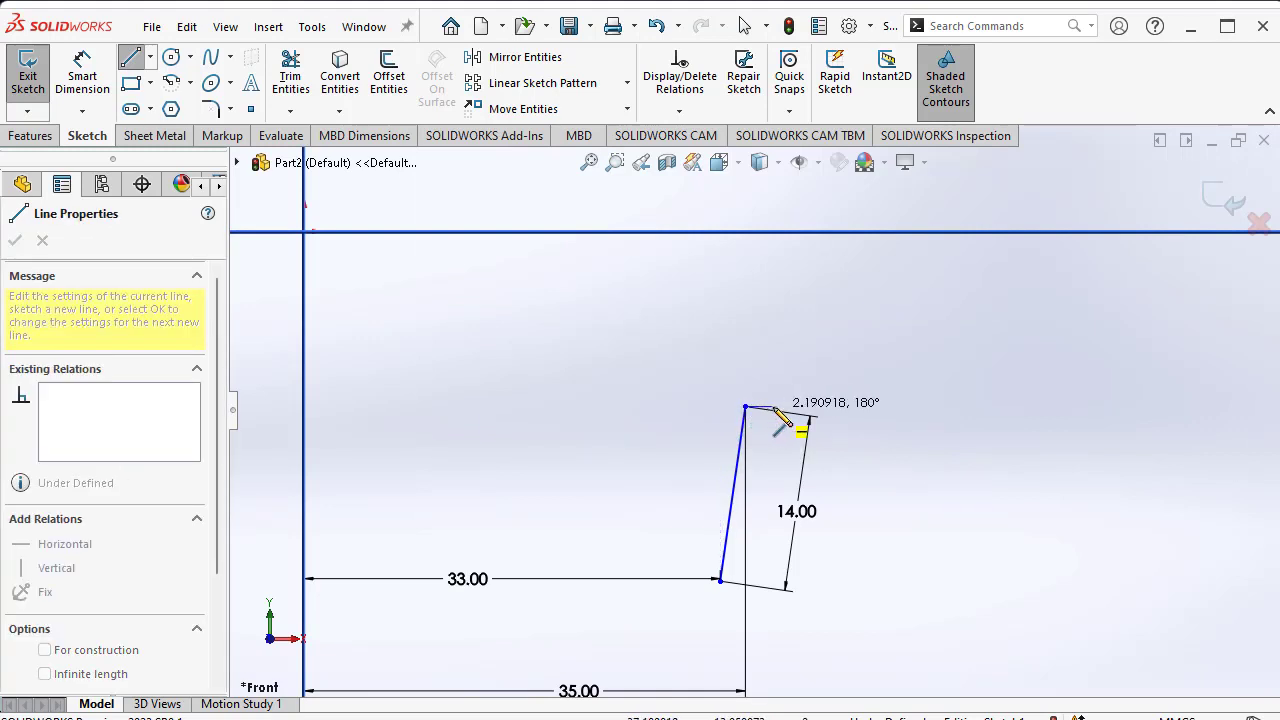
pyautogui.click(773, 293)
pyautogui.press('d')
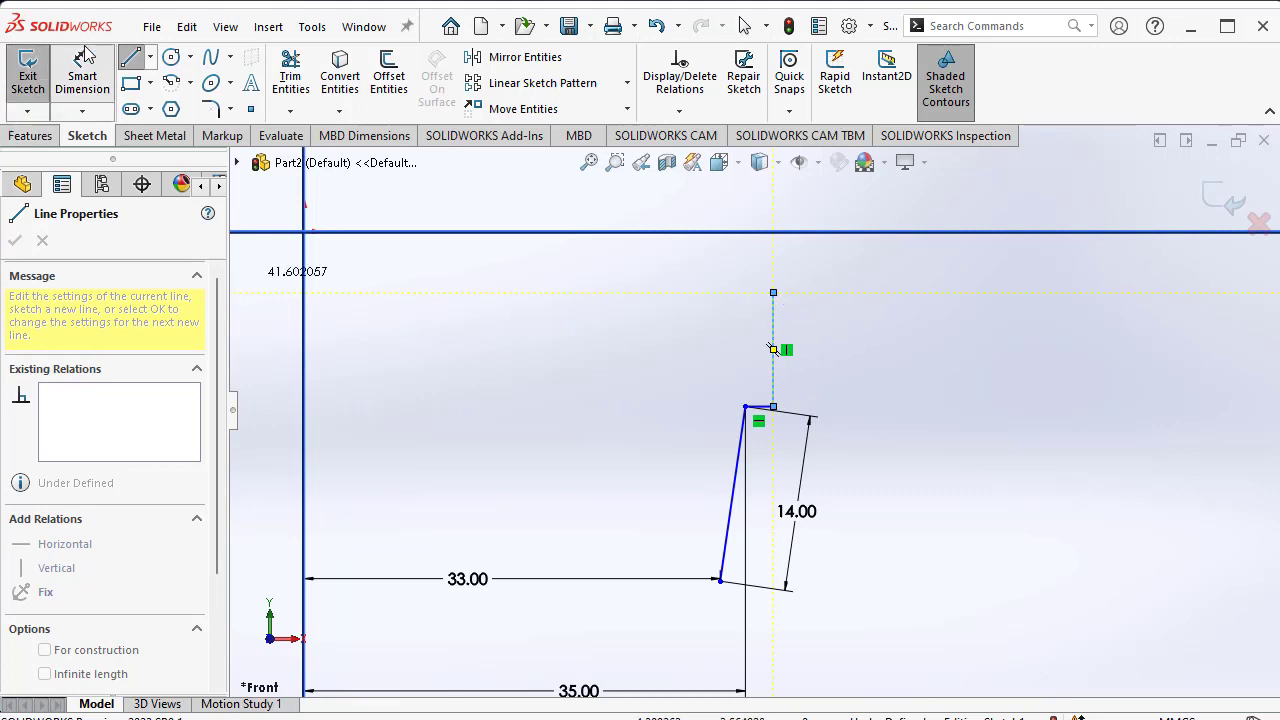
pyautogui.click(774, 340)
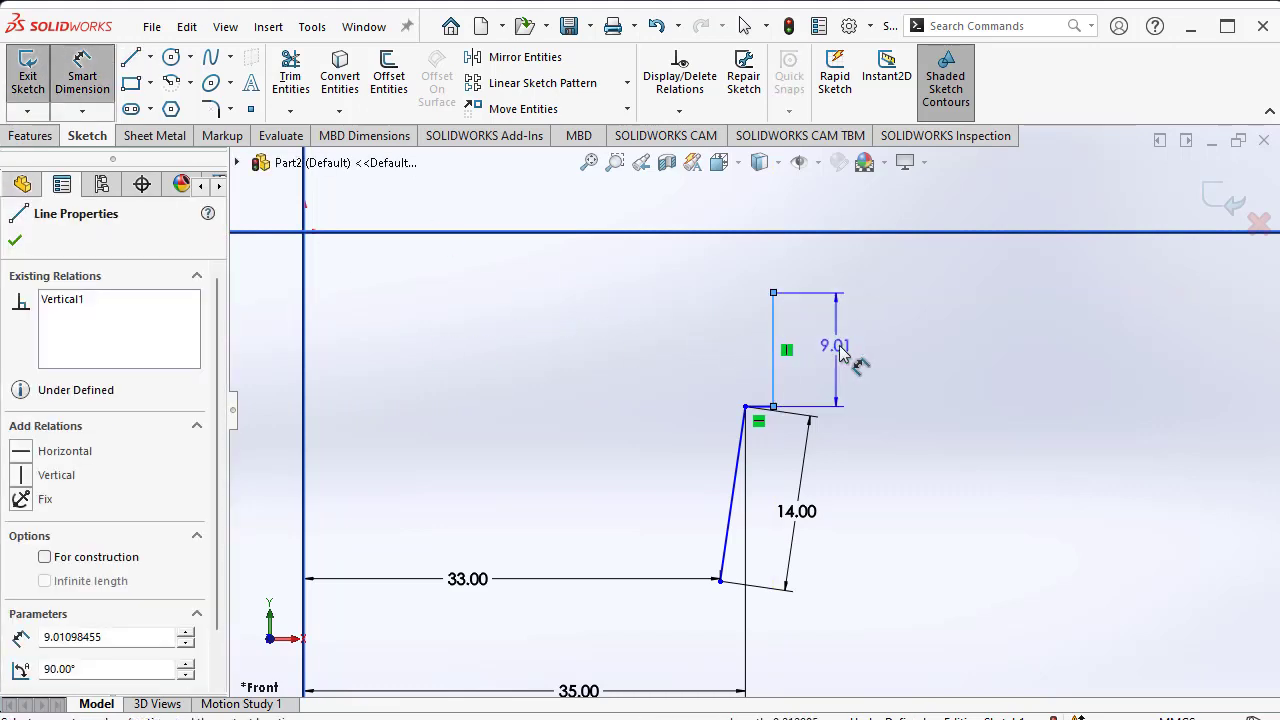
pyautogui.click(841, 360)
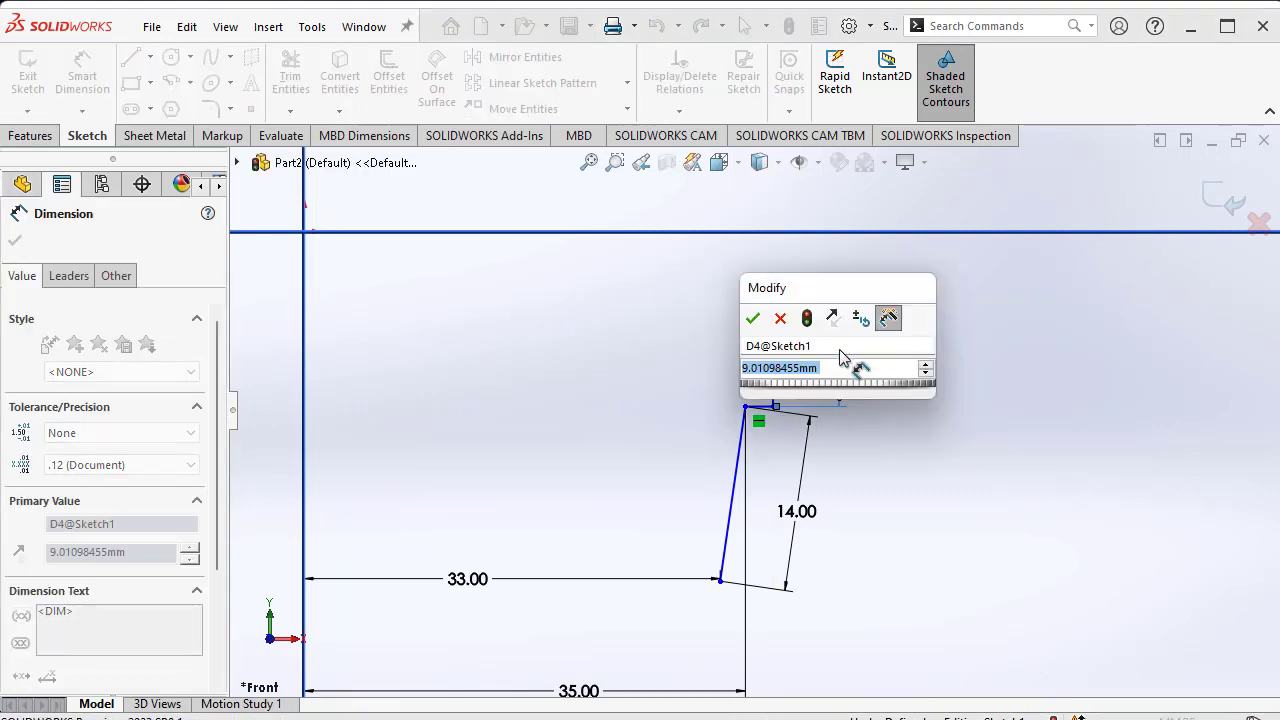
pyautogui.write('22')
pyautogui.press('Return')
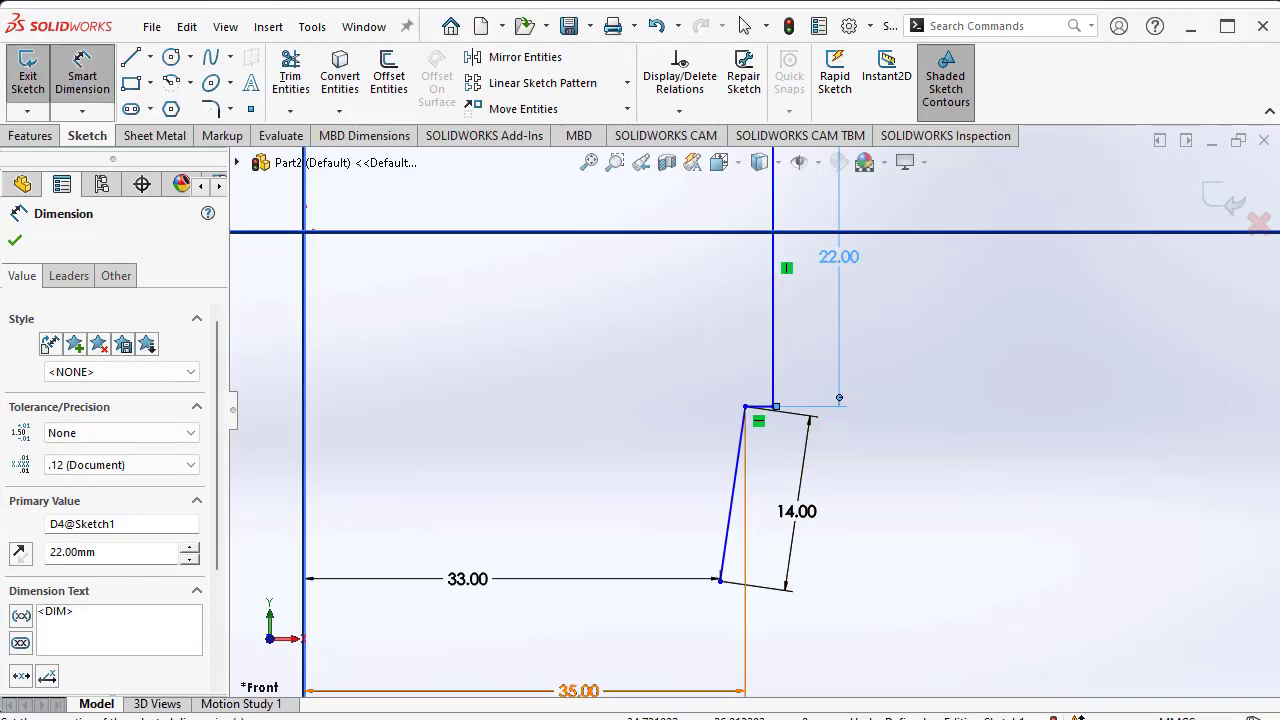
pyautogui.hotkey('alt', 'Tab')
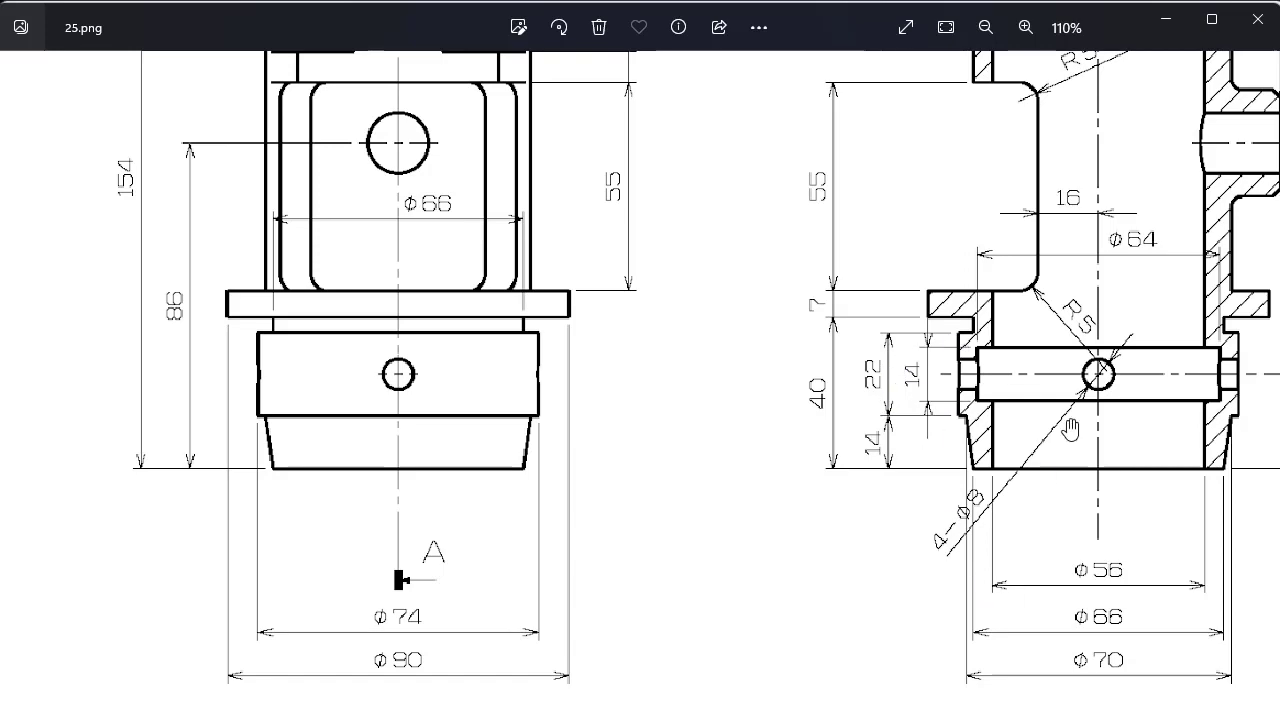
# - Dimension the 22 mm vertical line 37 mm (74/2) from the centreline
pyautogui.hotkey('alt', 'Tab')
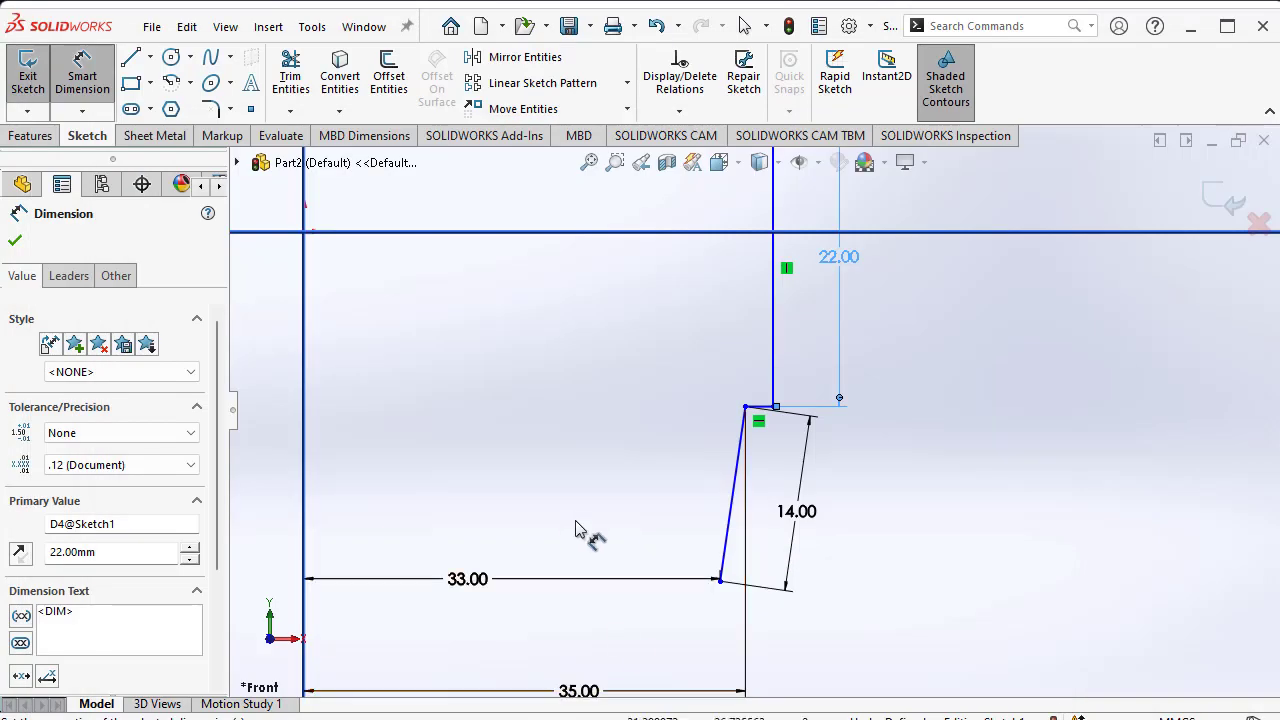
pyautogui.scroll(5, 745, 470)
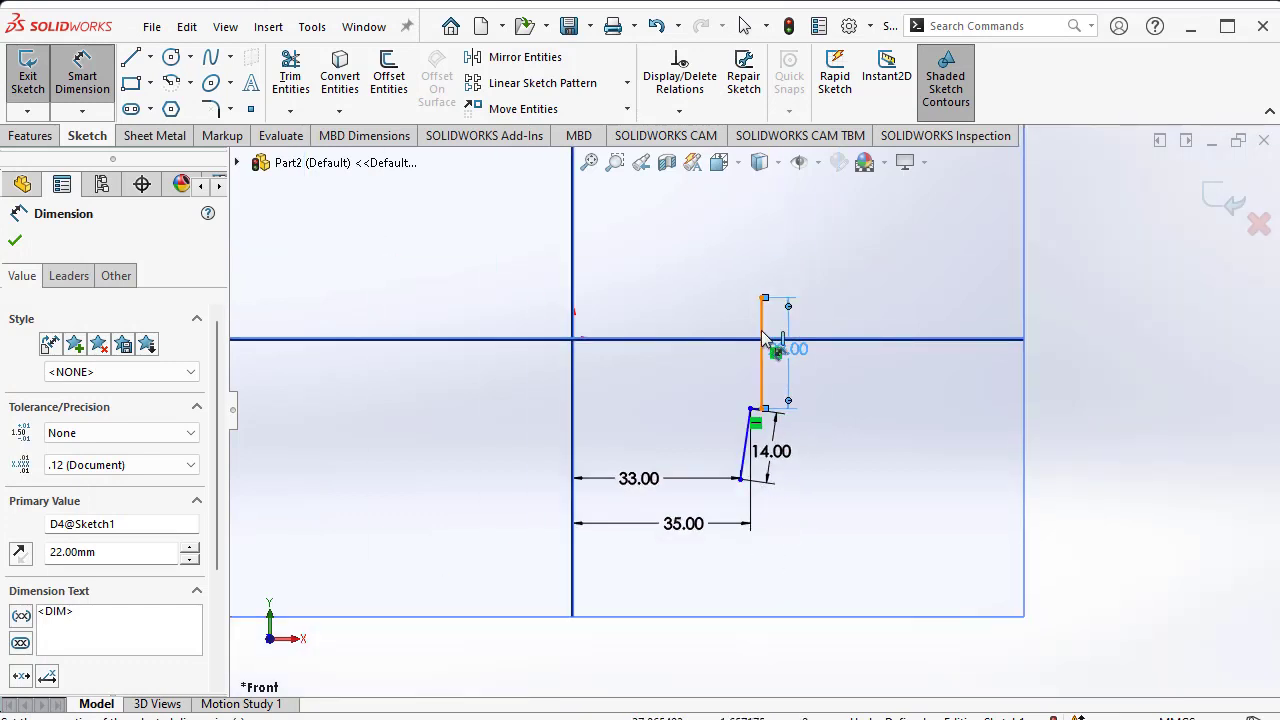
pyautogui.click(762, 345)
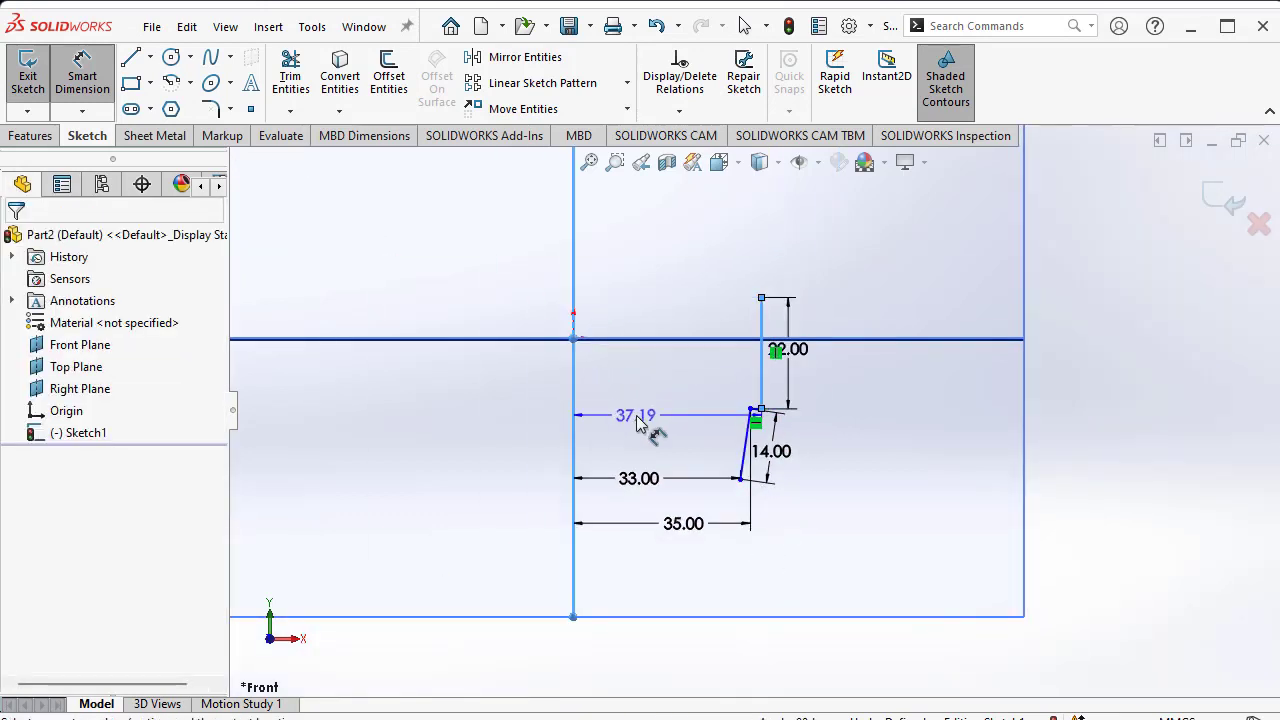
pyautogui.click(636, 418)
pyautogui.write('7')
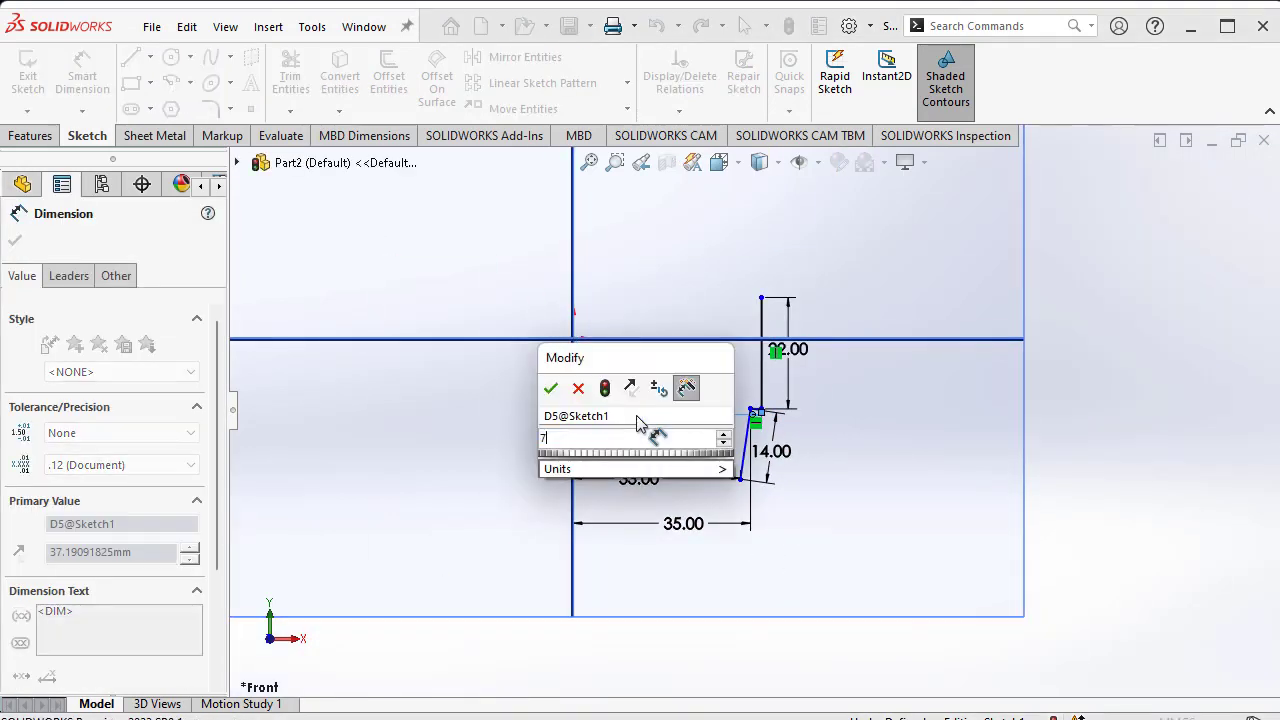
pyautogui.write('4/2')
pyautogui.press('Return')
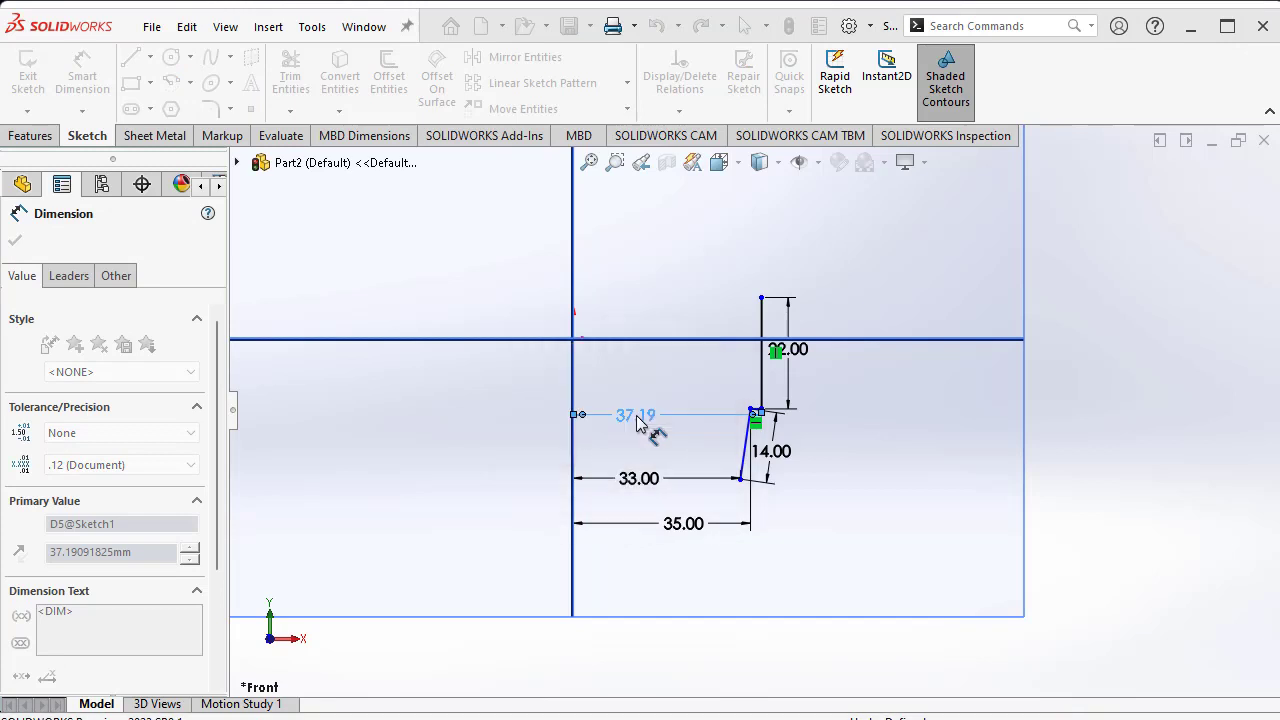
pyautogui.scroll(-3, 886, 343)
pyautogui.scroll(-2, 640, 463)
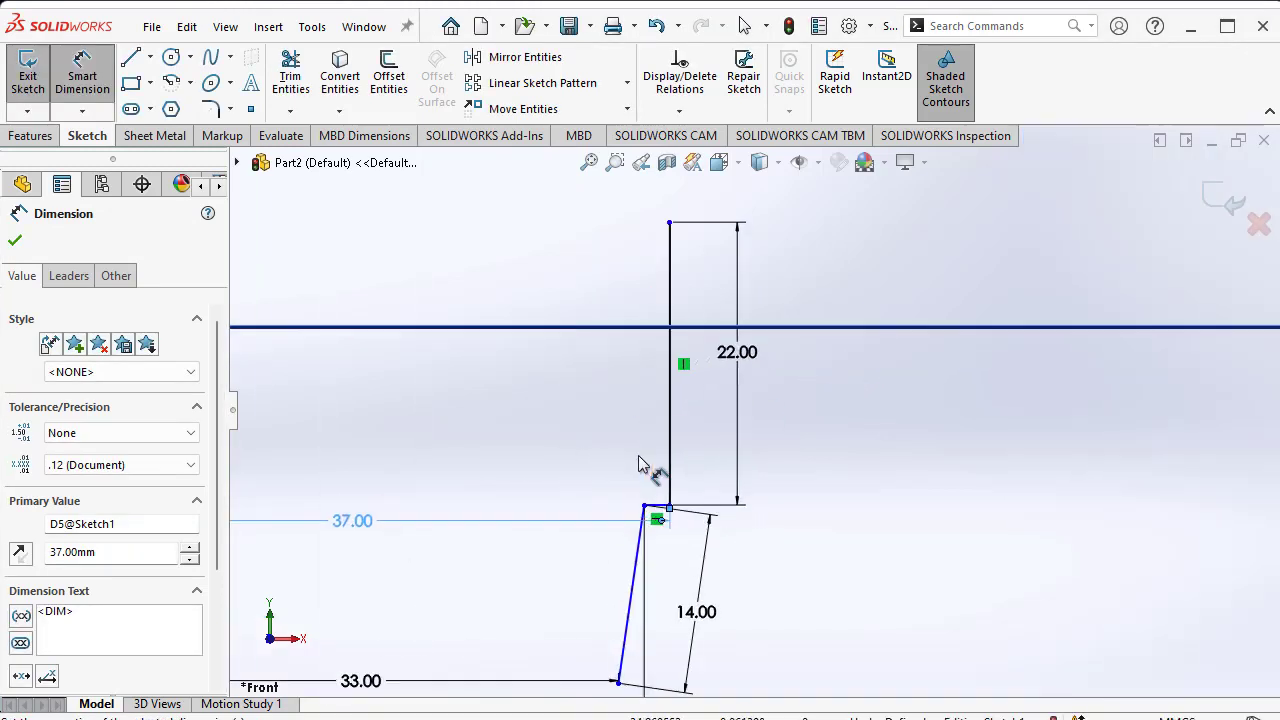
# - Zoom into 25.png's lower section to read the 40, 22 and 14 mm dimensions
pyautogui.hotkey('alt', 'Tab')
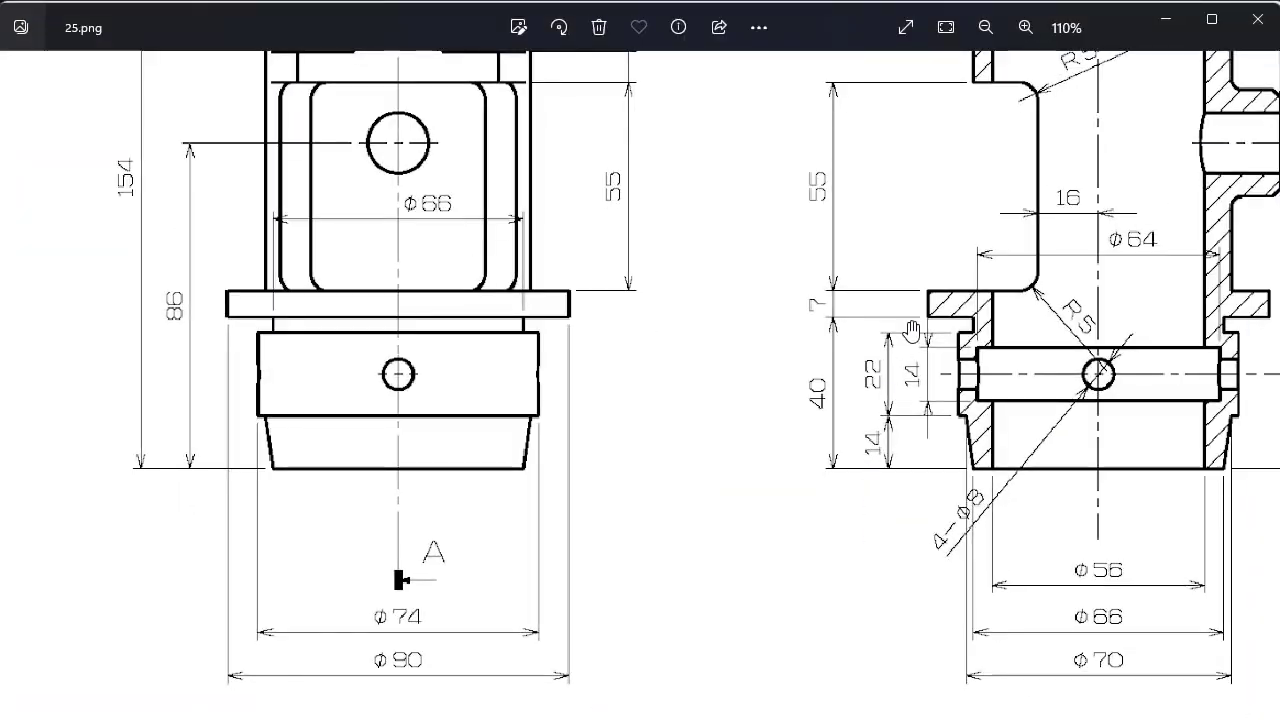
pyautogui.scroll(-3, 1238, 393)
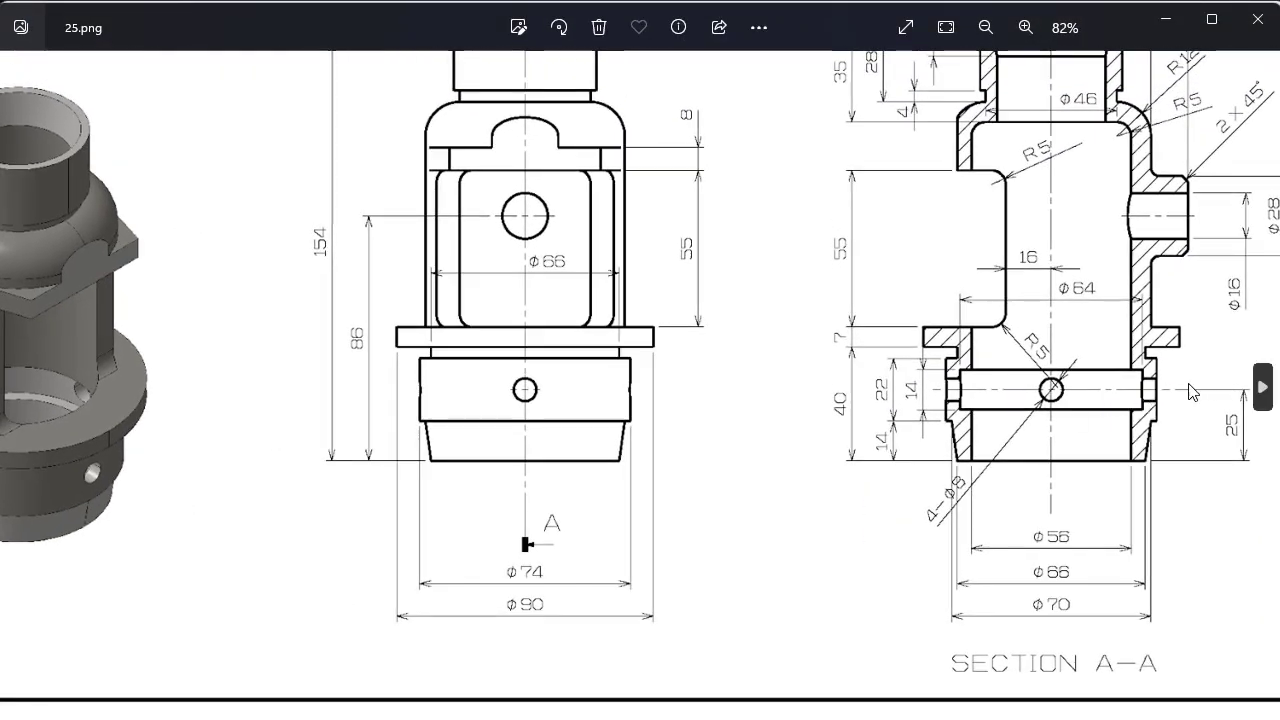
pyautogui.scroll(3, 1105, 390)
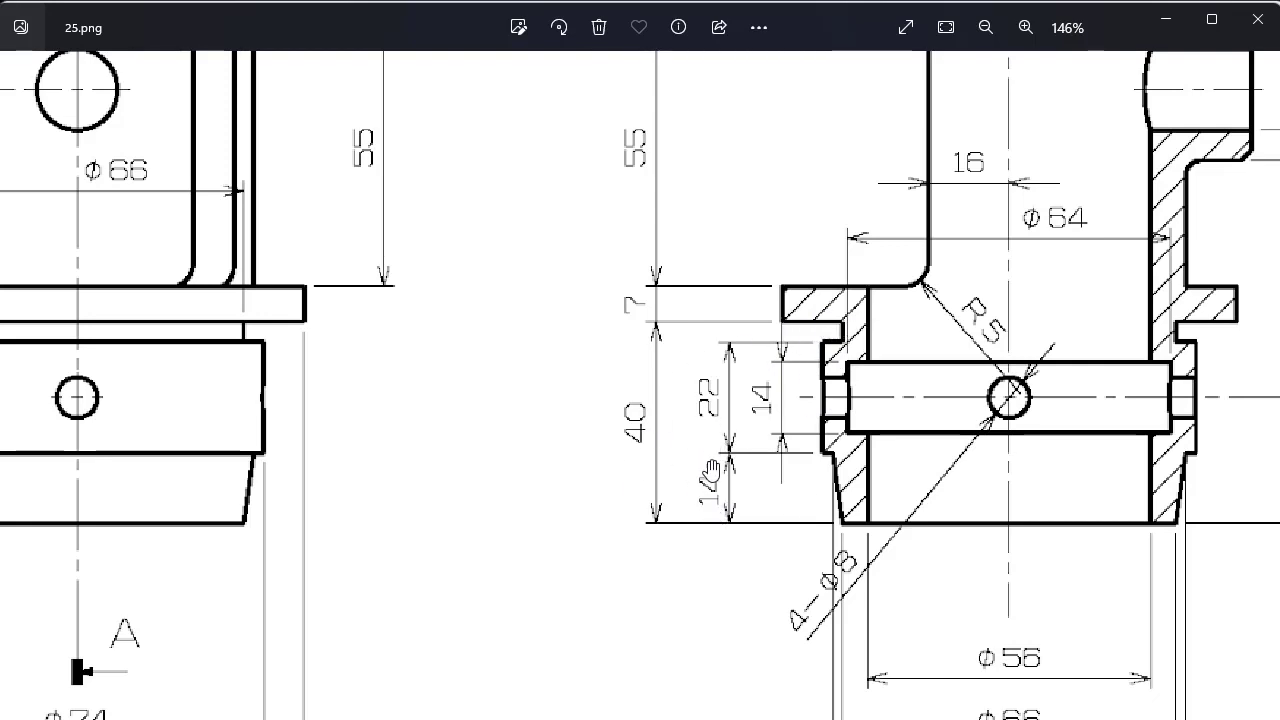
# - Compute 40 − 14 − 22 = 4 in Calculator and move it aside over the drawing
pyautogui.hotkey('alt', 'Tab')
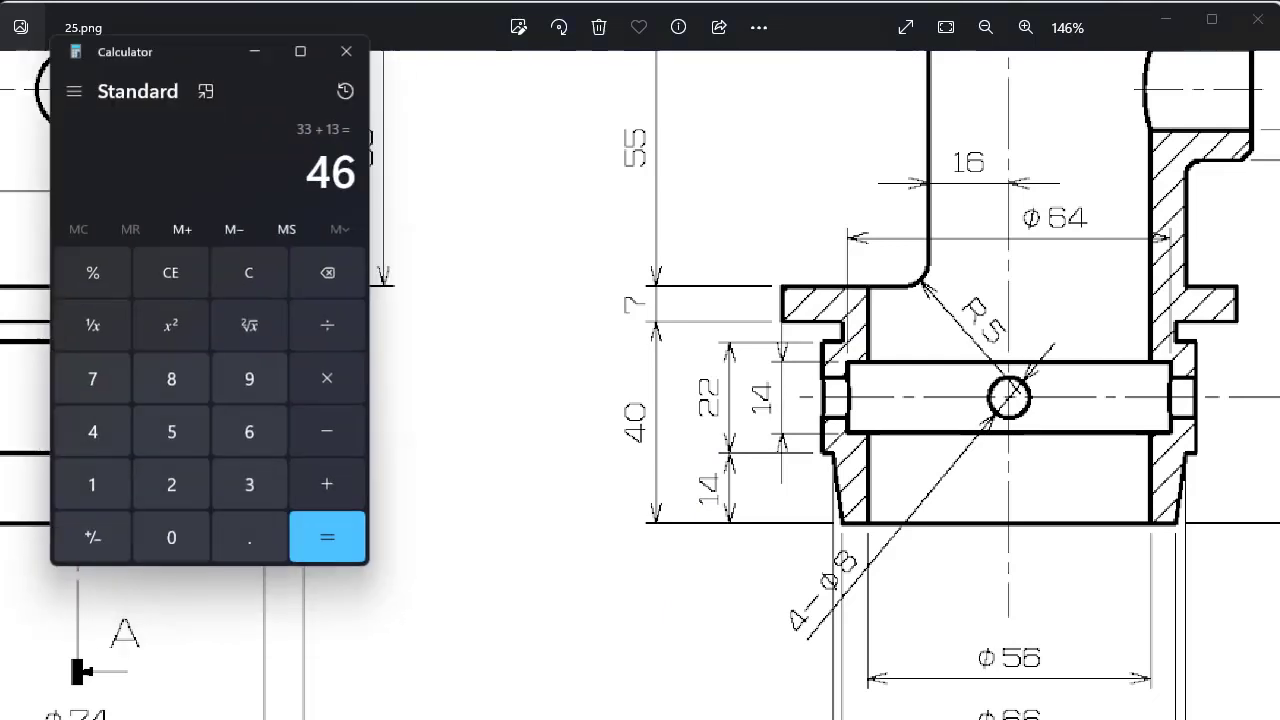
pyautogui.press('Escape')
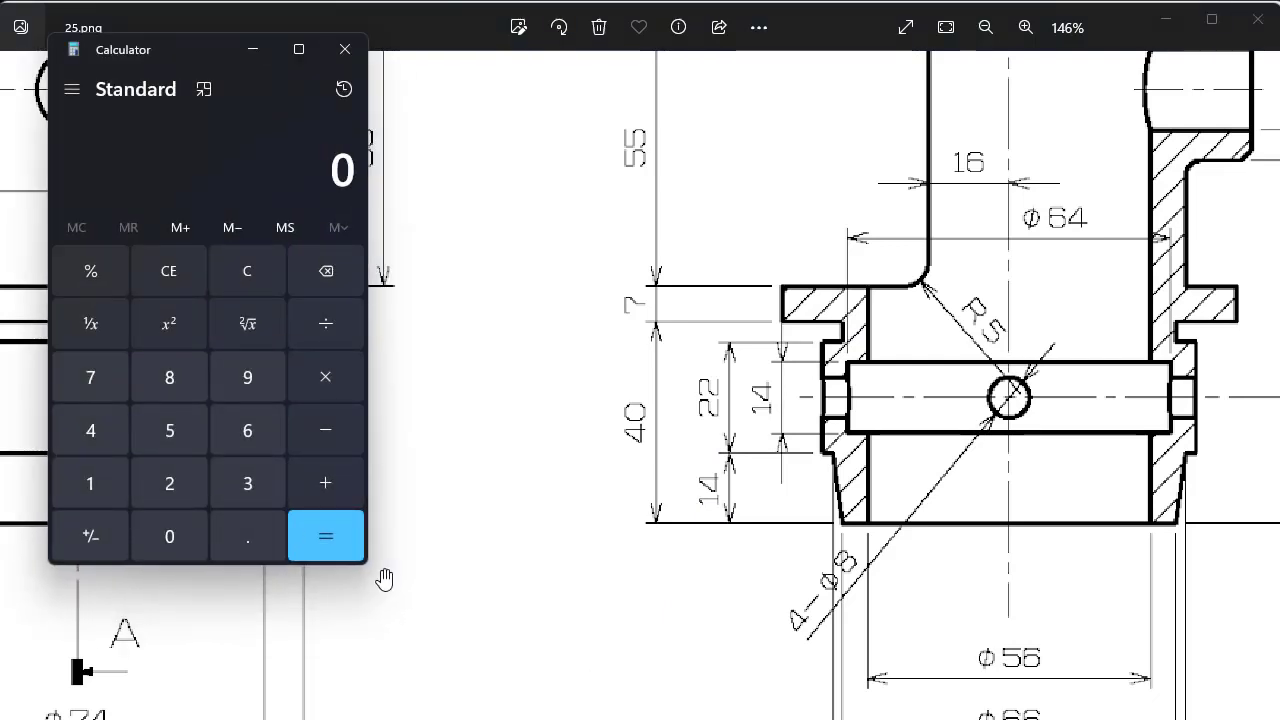
pyautogui.write('40')
pyautogui.write('14')
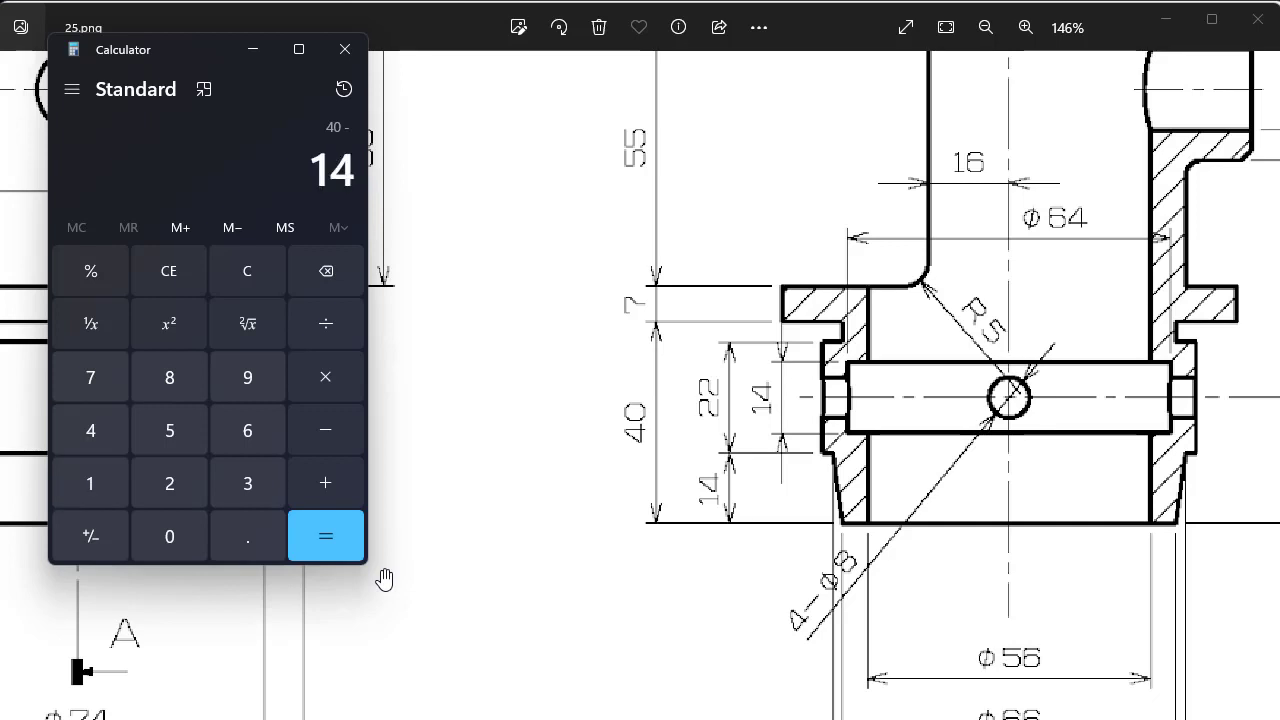
pyautogui.press('-')
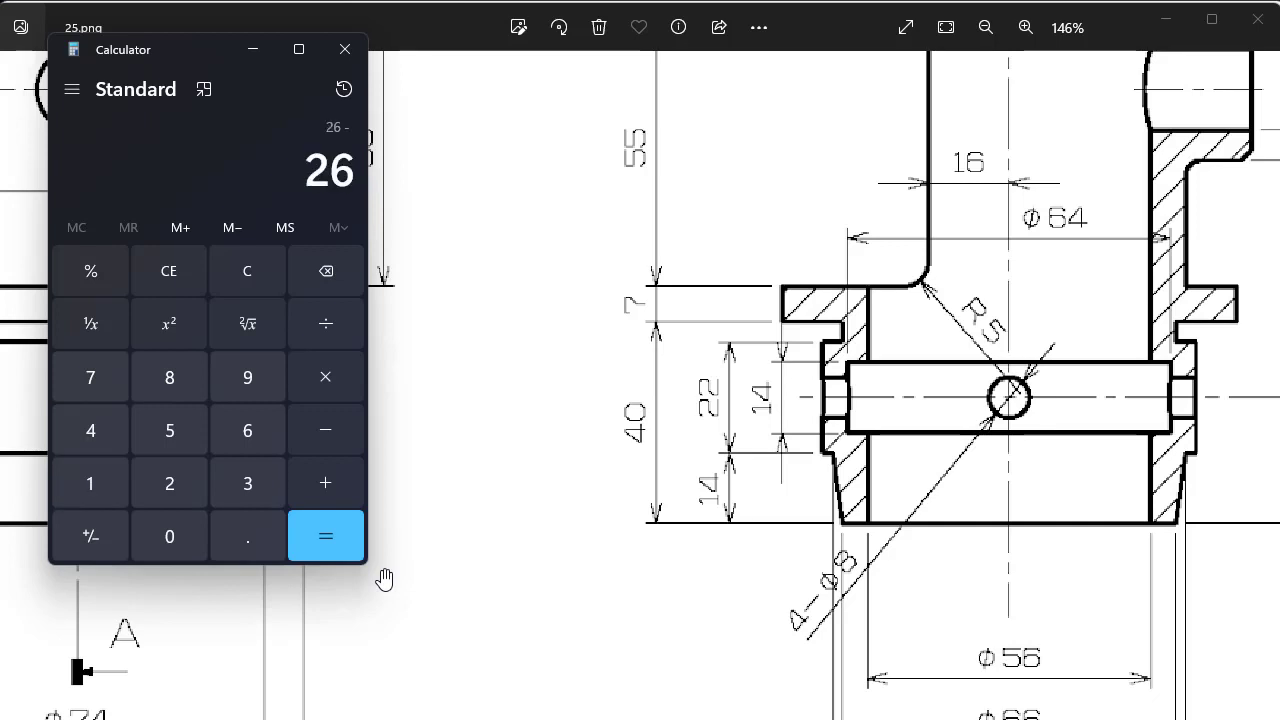
pyautogui.write('22')
pyautogui.press('Return')
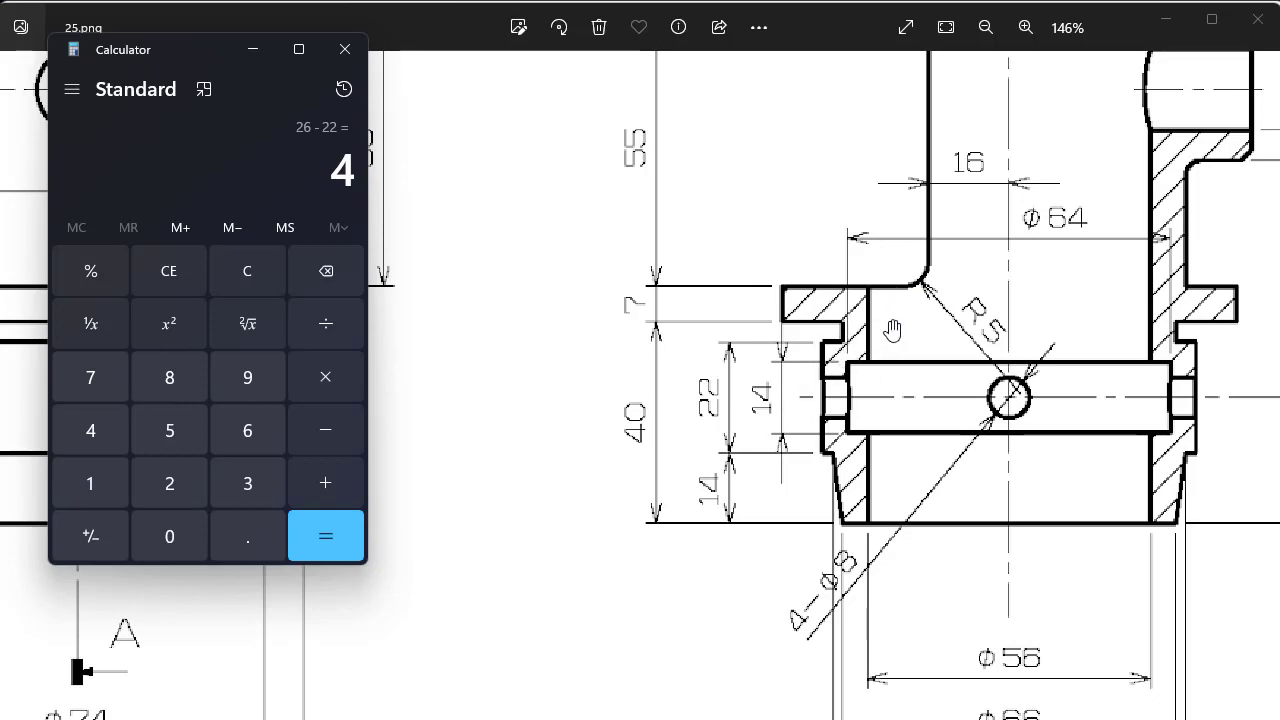
pyautogui.moveTo(249, 49); pyautogui.dragTo(507, 313)
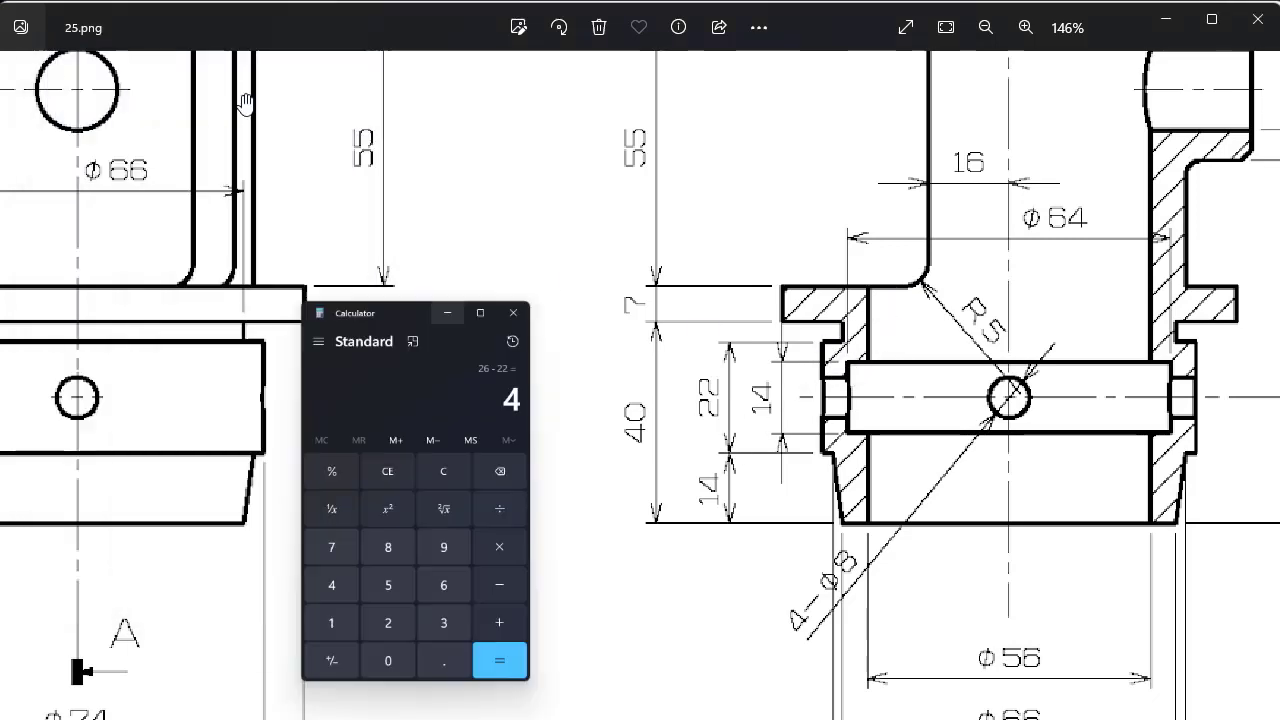
pyautogui.click(800, 300)
# - Zoom into the Section A-A lower flange dimensions on drawing 25.png
pyautogui.scroll(-3, 866, 358)
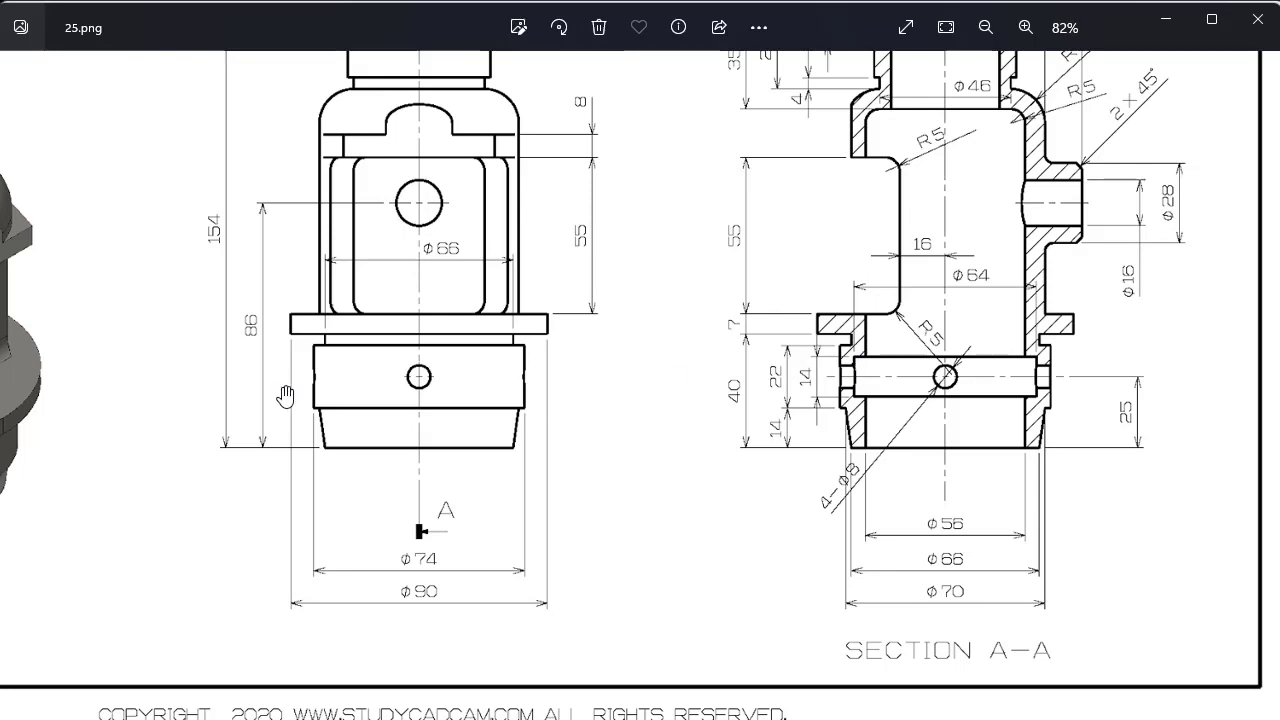
pyautogui.scroll(3, 820, 414)
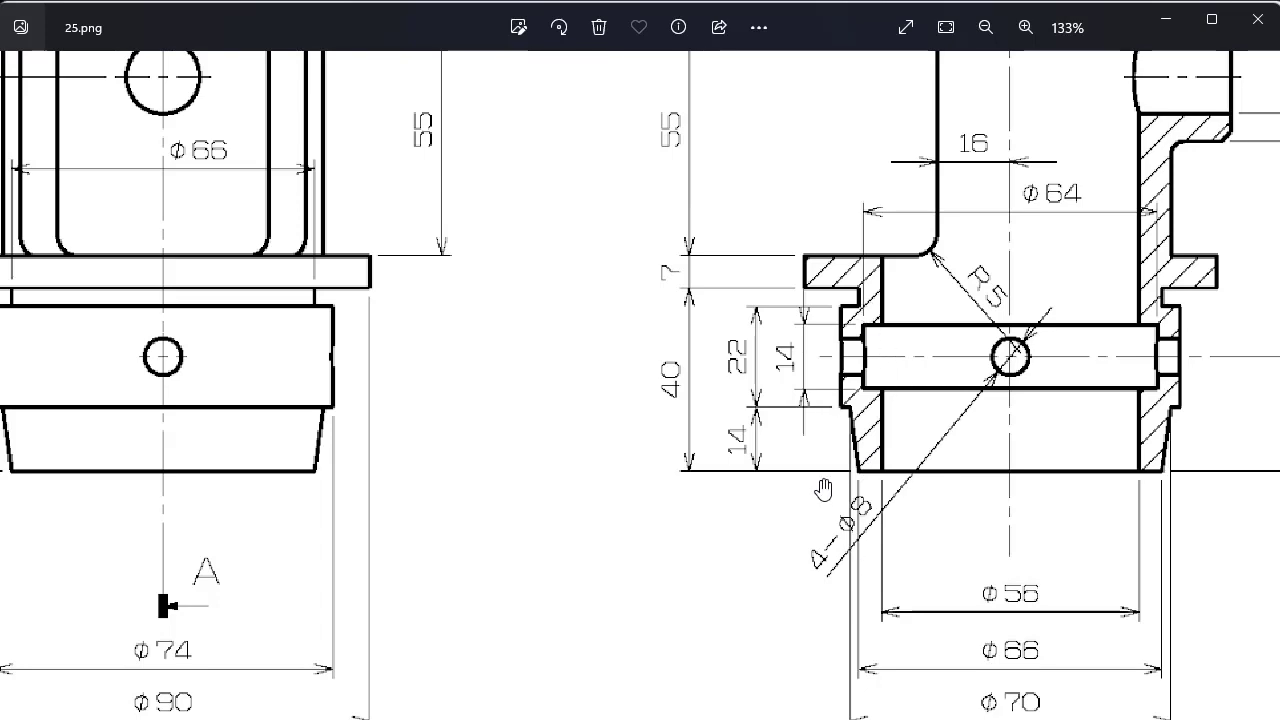
pyautogui.scroll(-2, 823, 488)
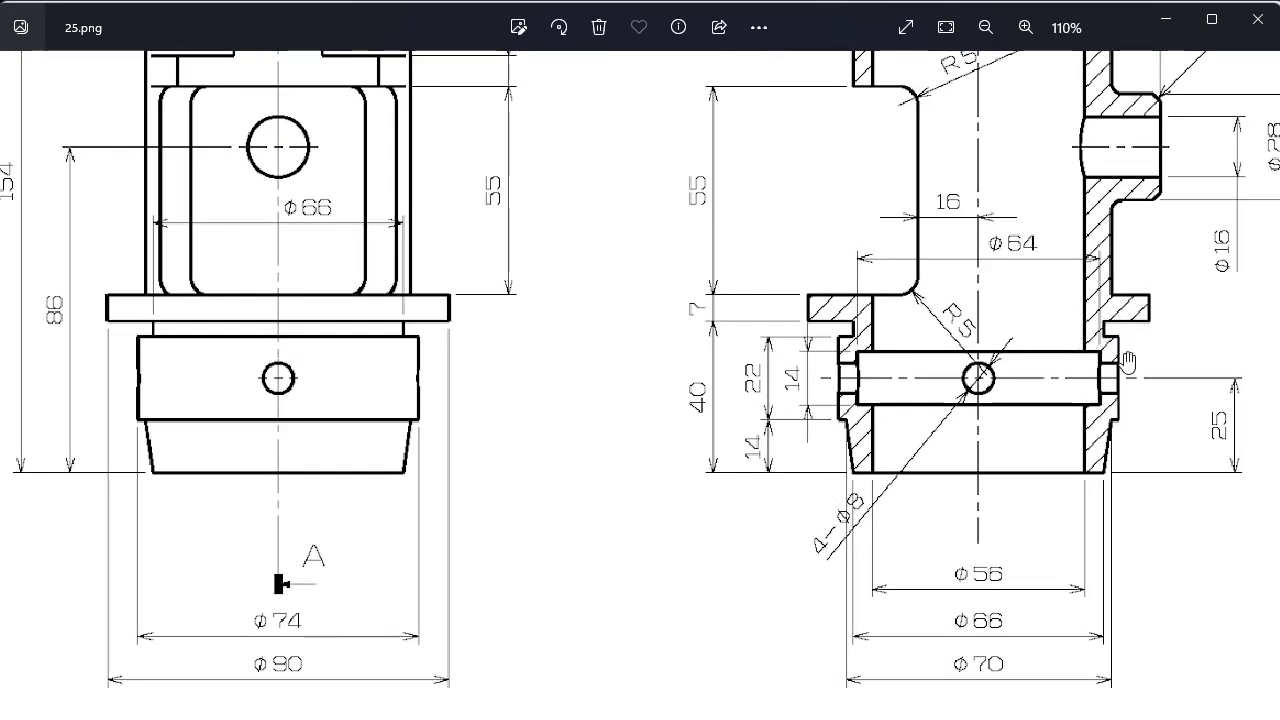
pyautogui.scroll(-3, 935, 340)
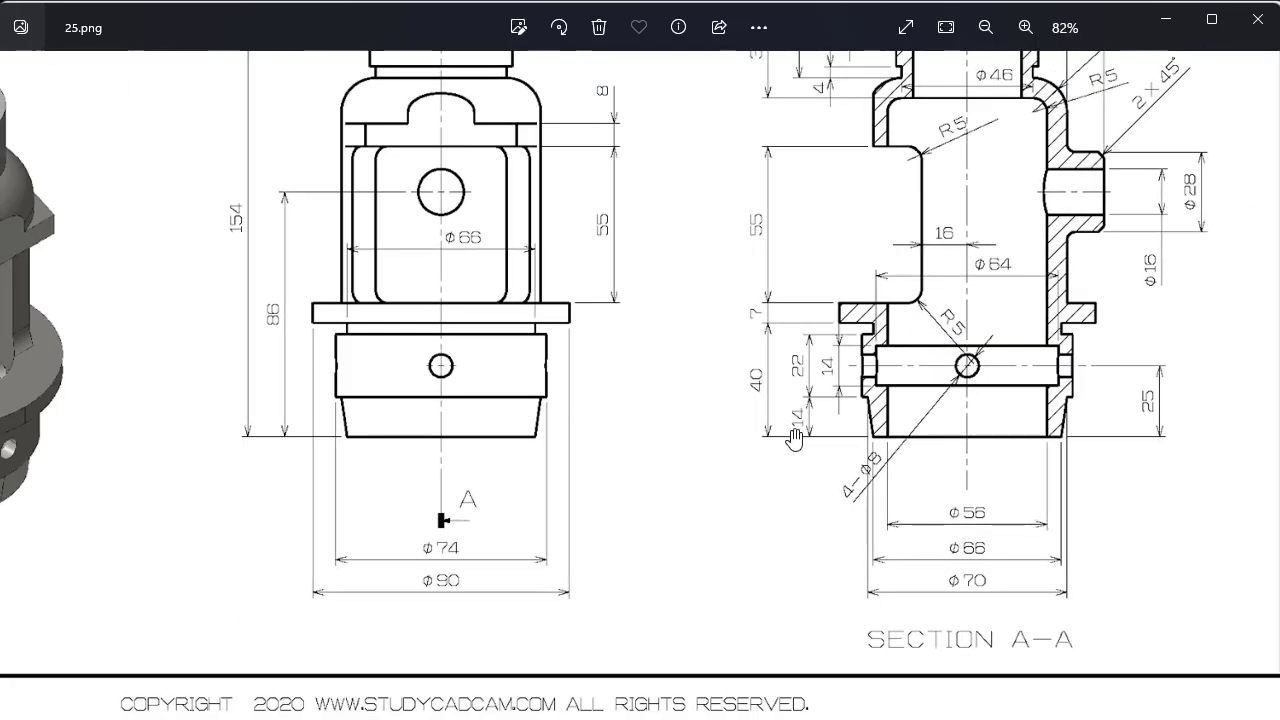
pyautogui.scroll(1, 1058, 666)
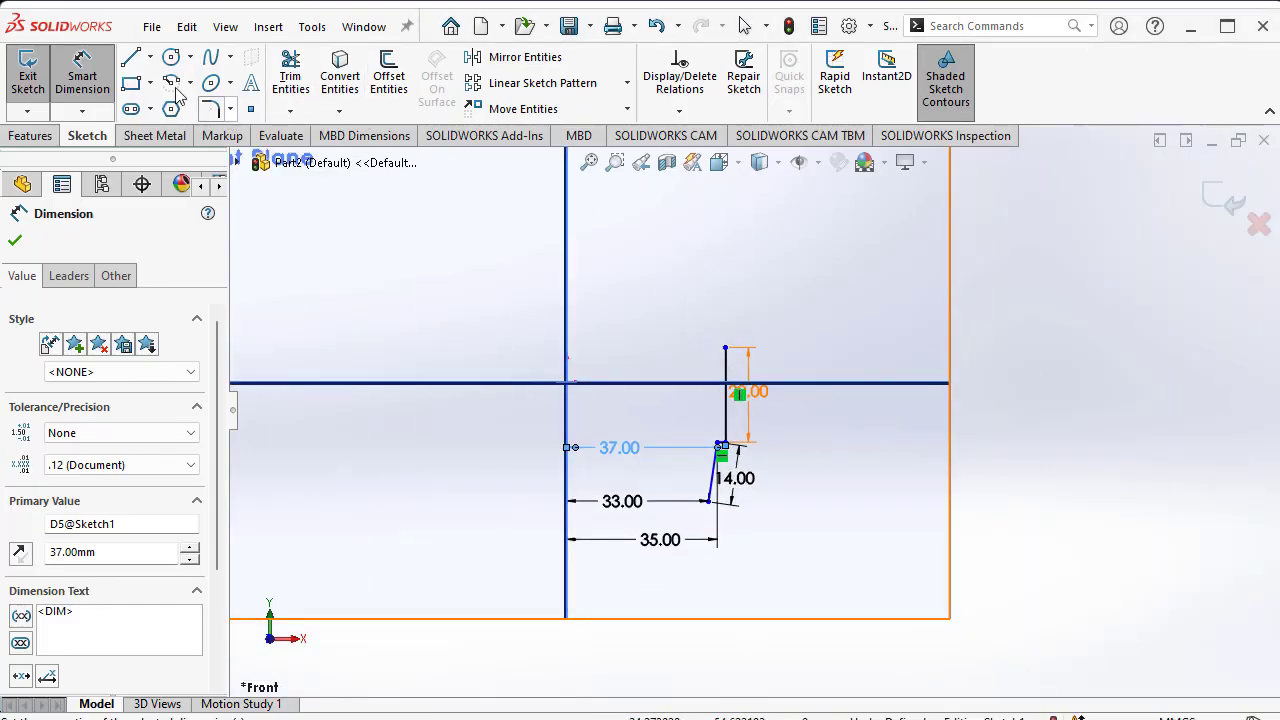
# - Sketch a short inward step from the 22 mm edge and a vertical line rising from it
pyautogui.click(131, 57)
pyautogui.scroll(-2, 594, 272)
pyautogui.scroll(-1, 849, 397)
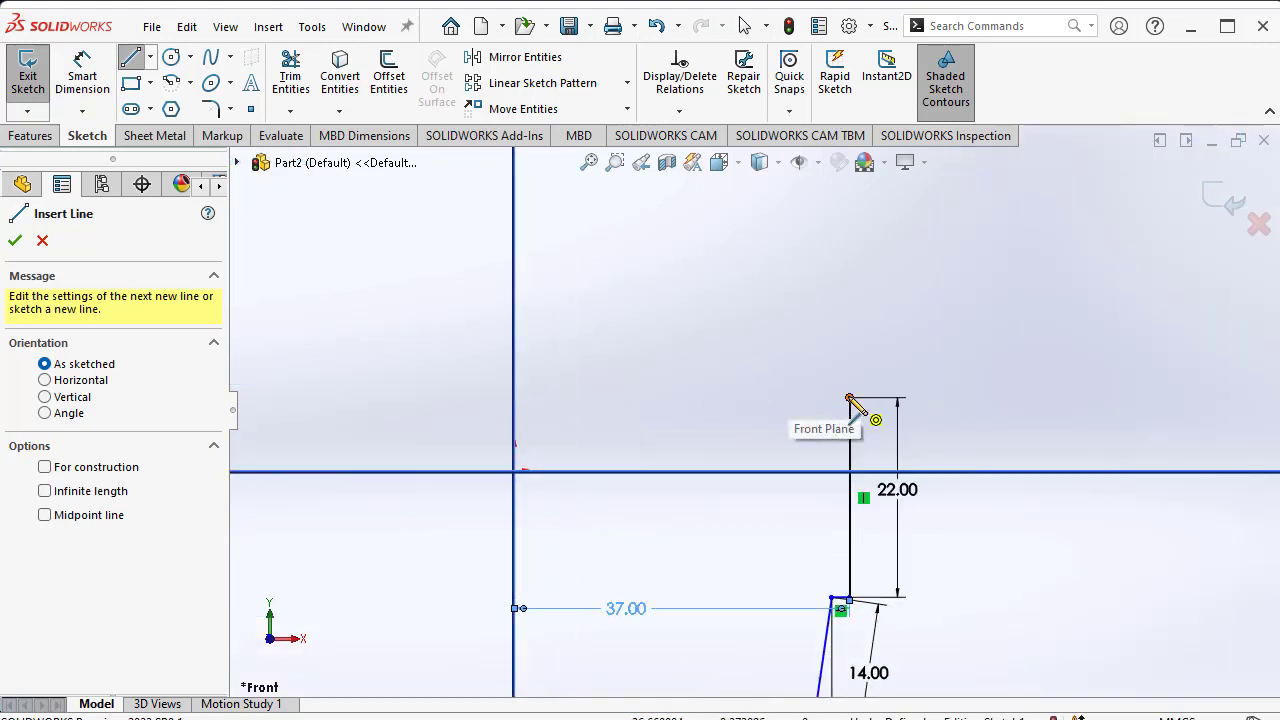
pyautogui.click(849, 398)
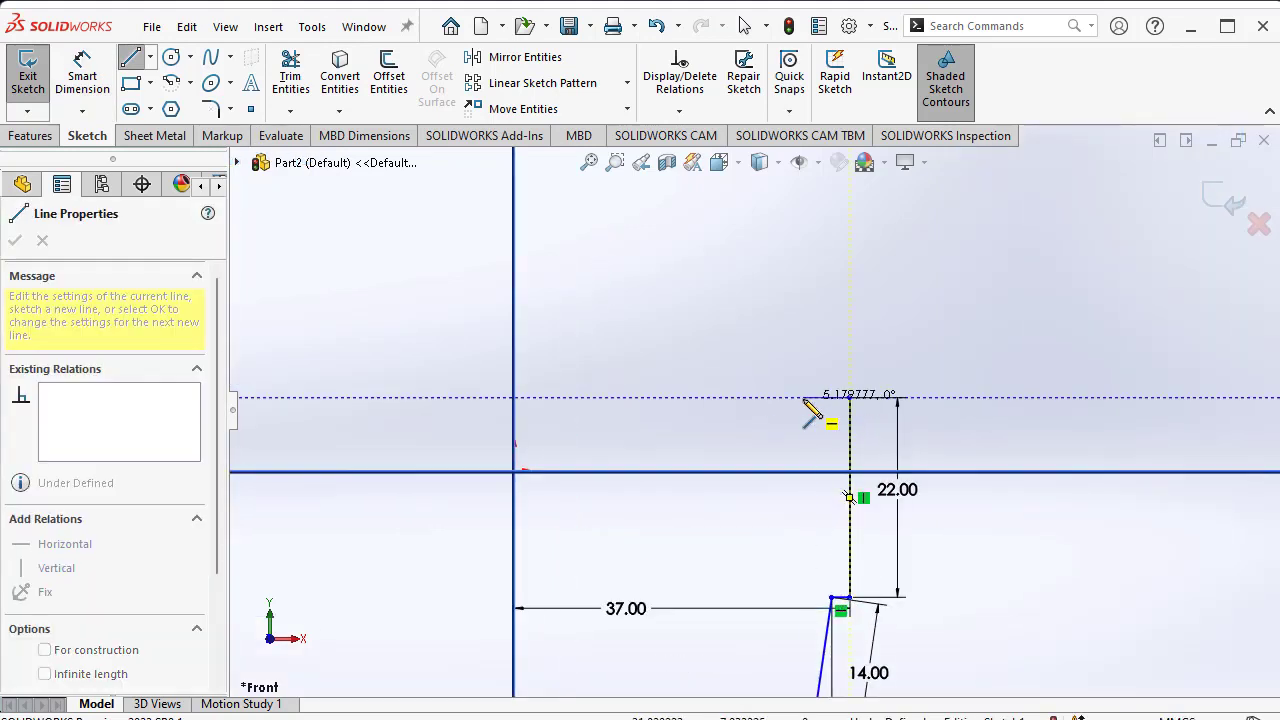
pyautogui.click(813, 398)
pyautogui.click(813, 306)
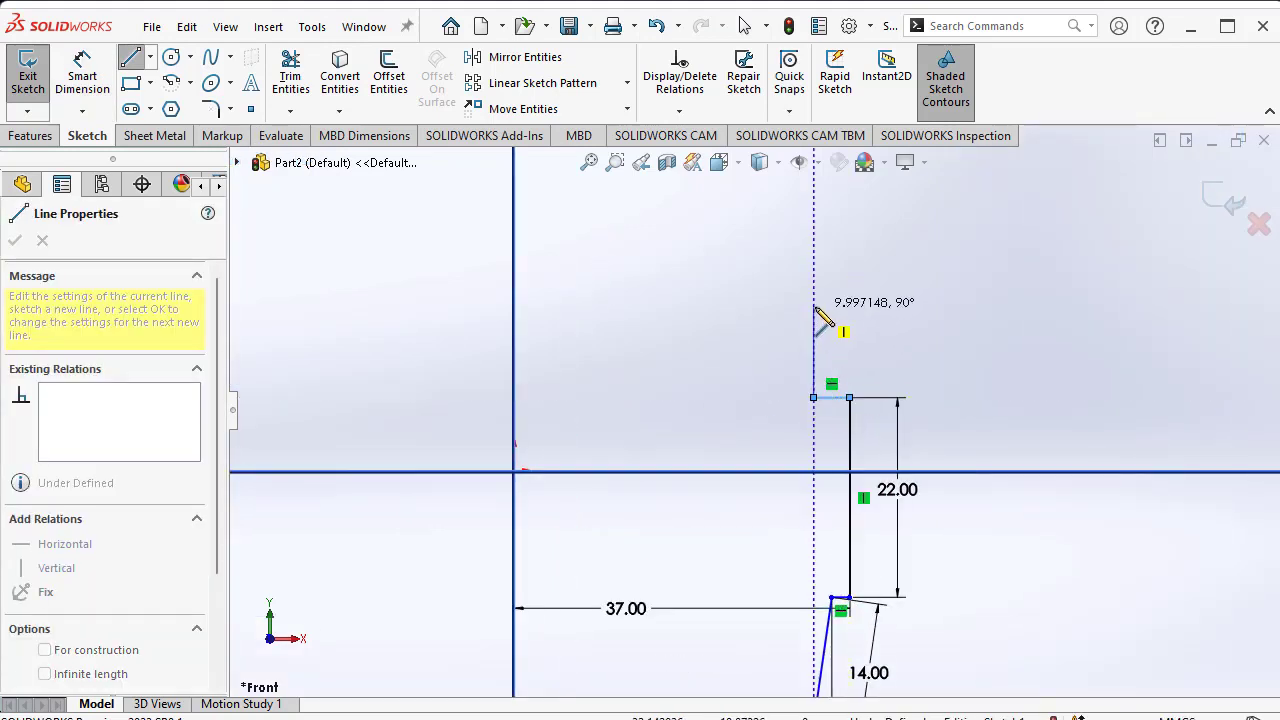
pyautogui.press('Escape')
# - Dimension the new vertical line 32 mm from the centre axis
pyautogui.press('d')
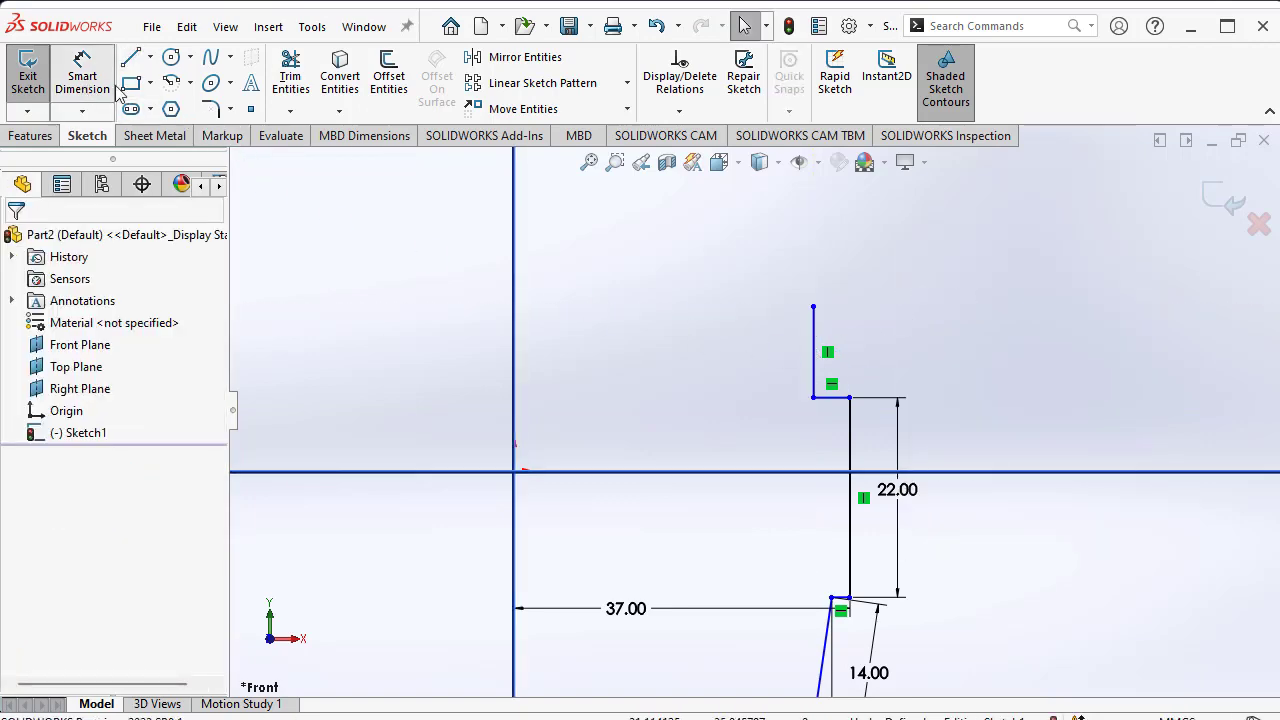
pyautogui.click(814, 358)
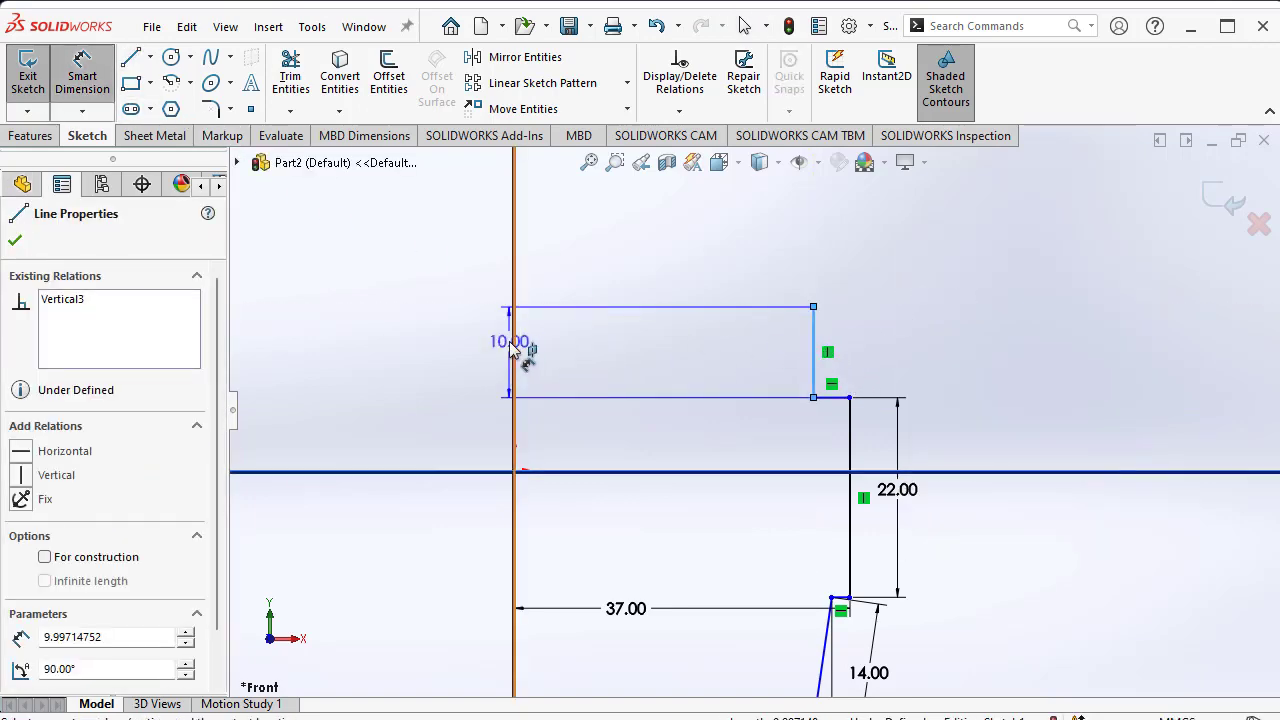
pyautogui.click(515, 346)
pyautogui.click(668, 350)
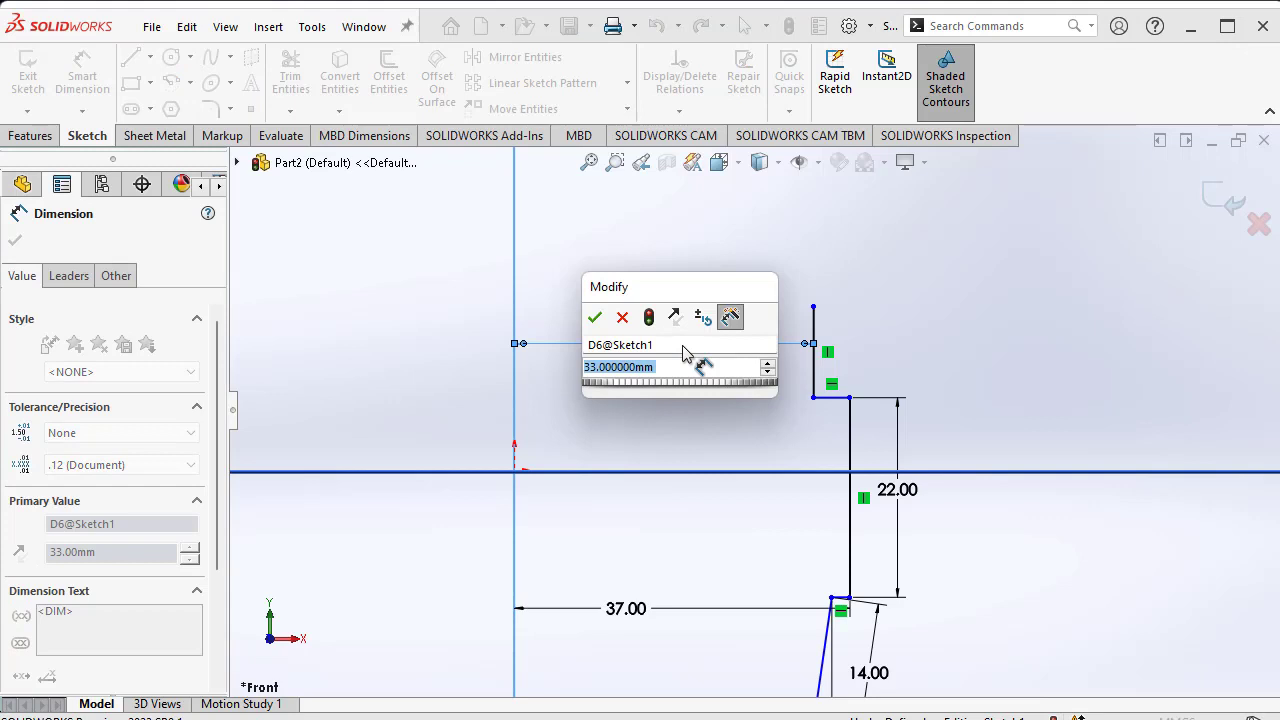
pyautogui.write('32')
pyautogui.press('Return')
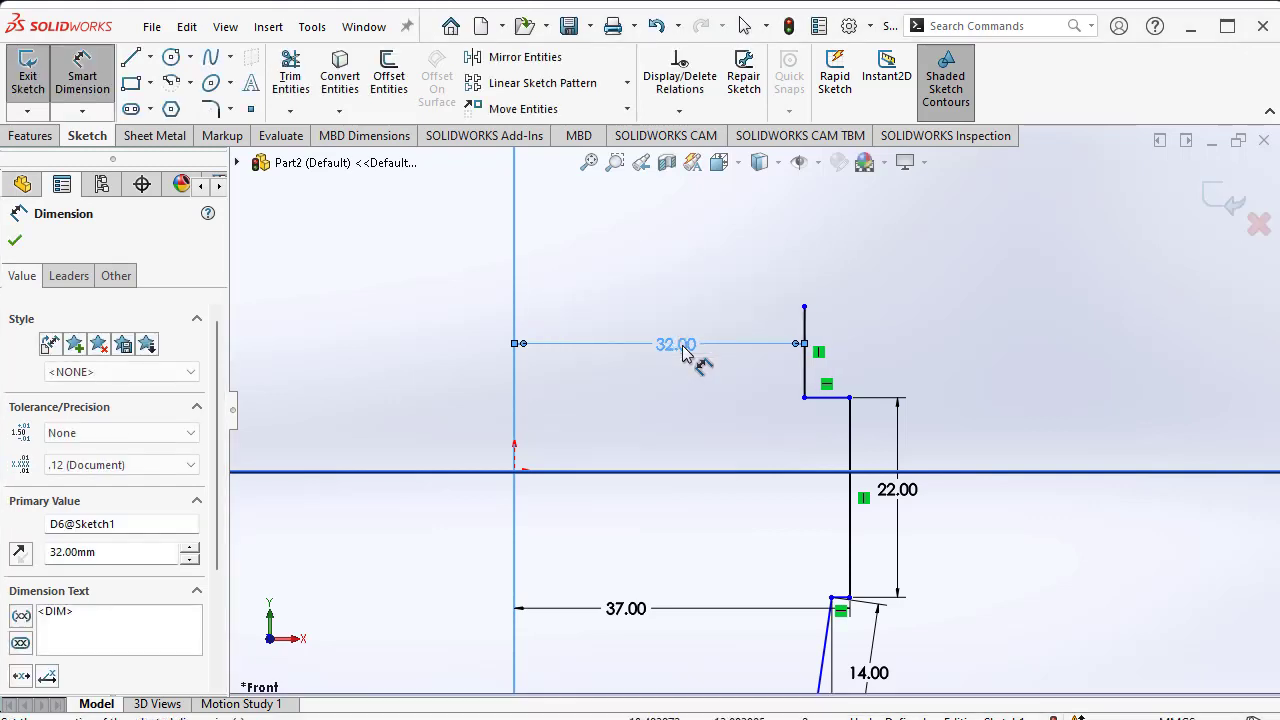
# - Discard the stray step dimension and make the vertical line 4 mm long
pyautogui.click(830, 397)
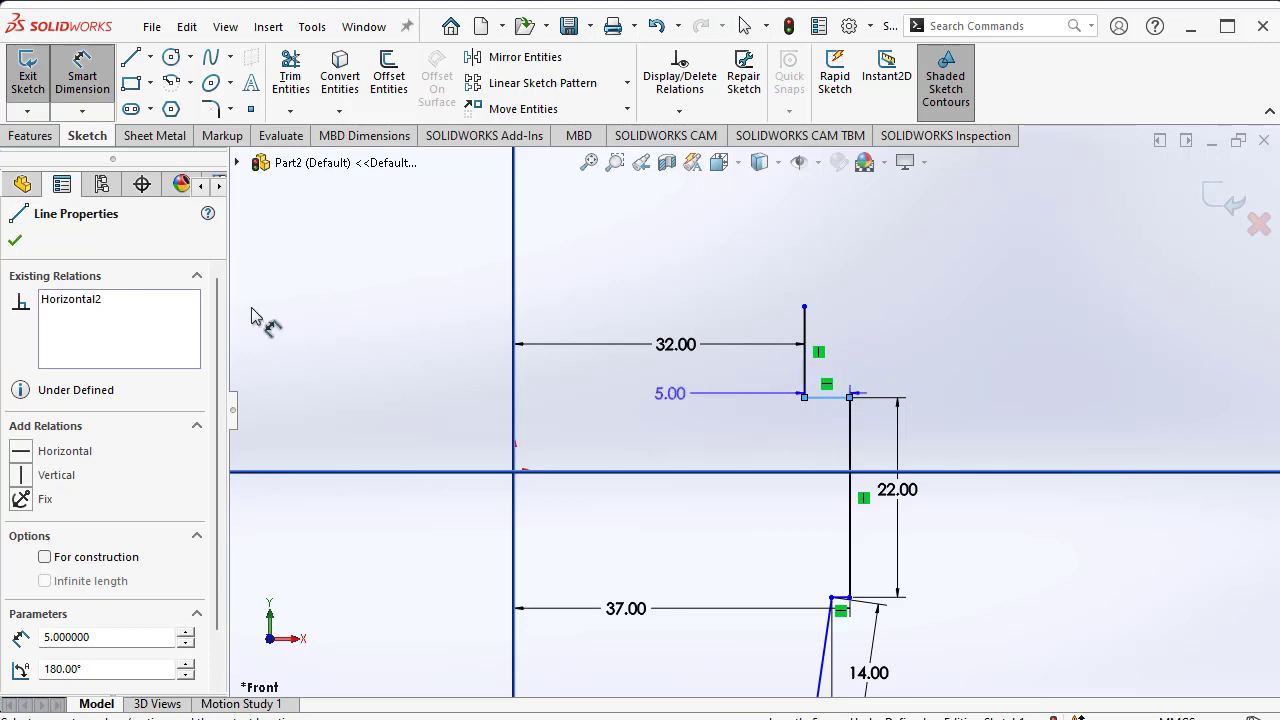
pyautogui.click(15, 240)
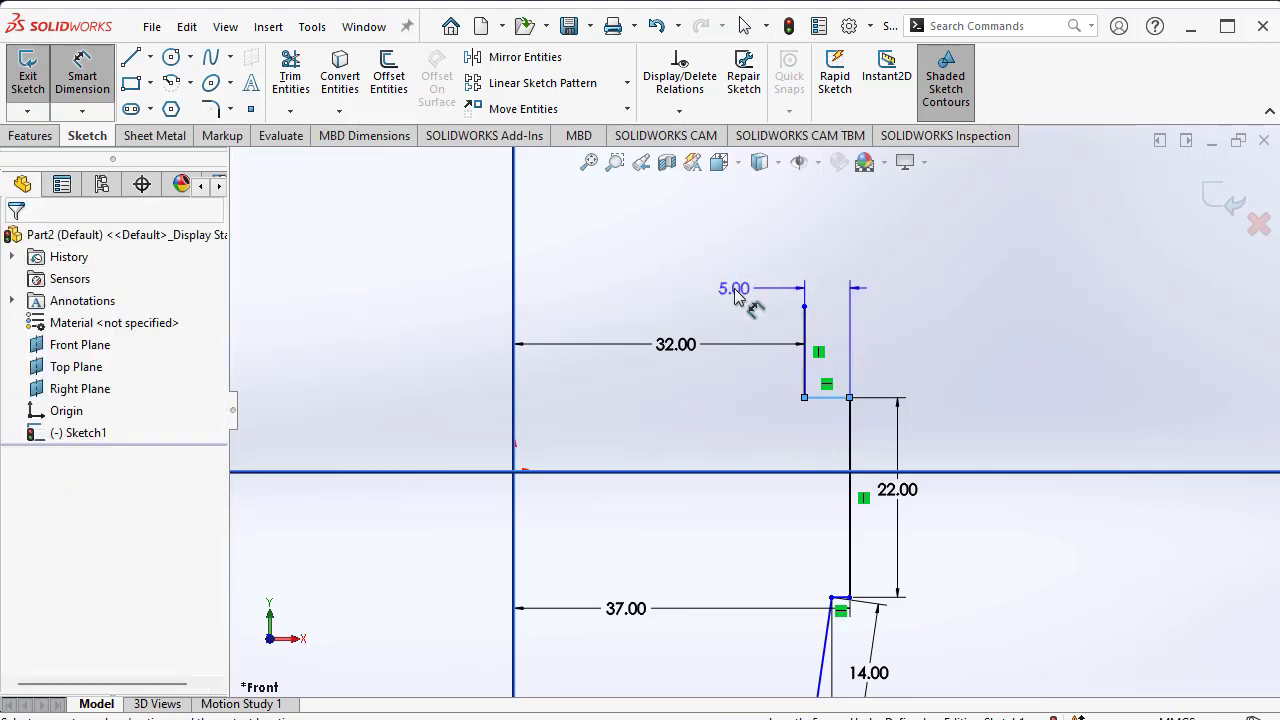
pyautogui.click(88, 80)
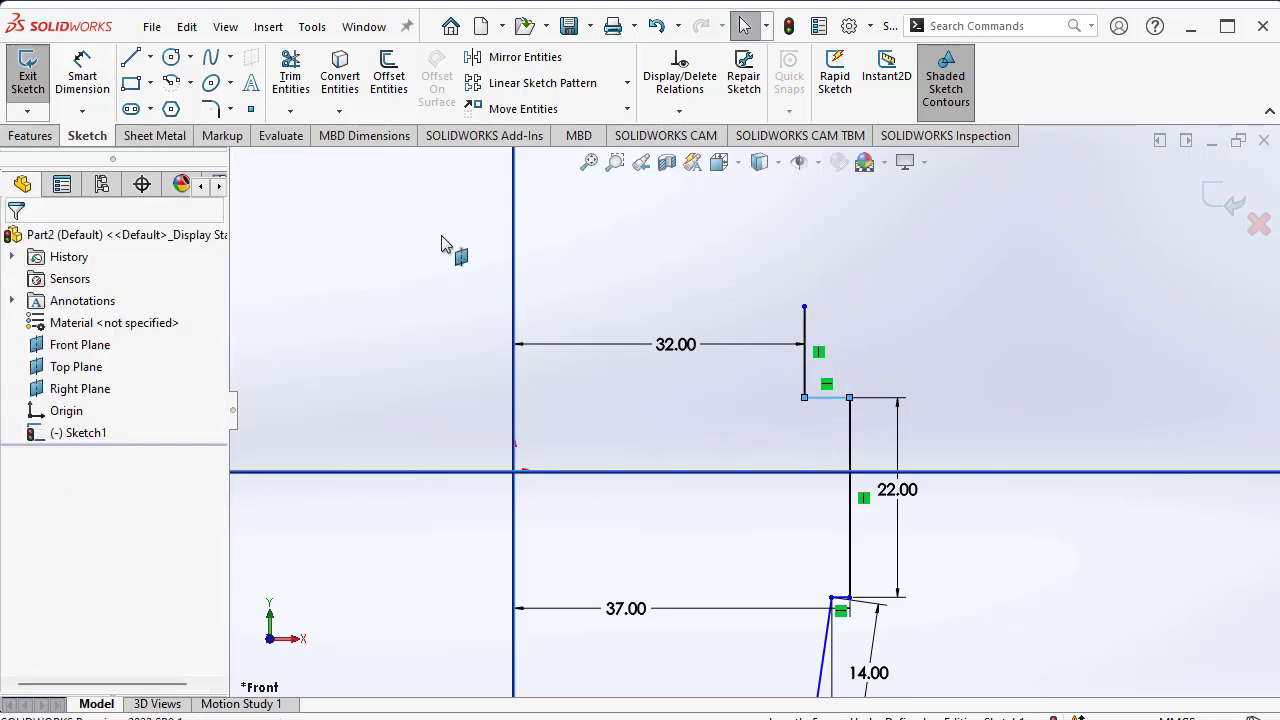
pyautogui.click(88, 82)
pyautogui.click(805, 355)
pyautogui.click(879, 357)
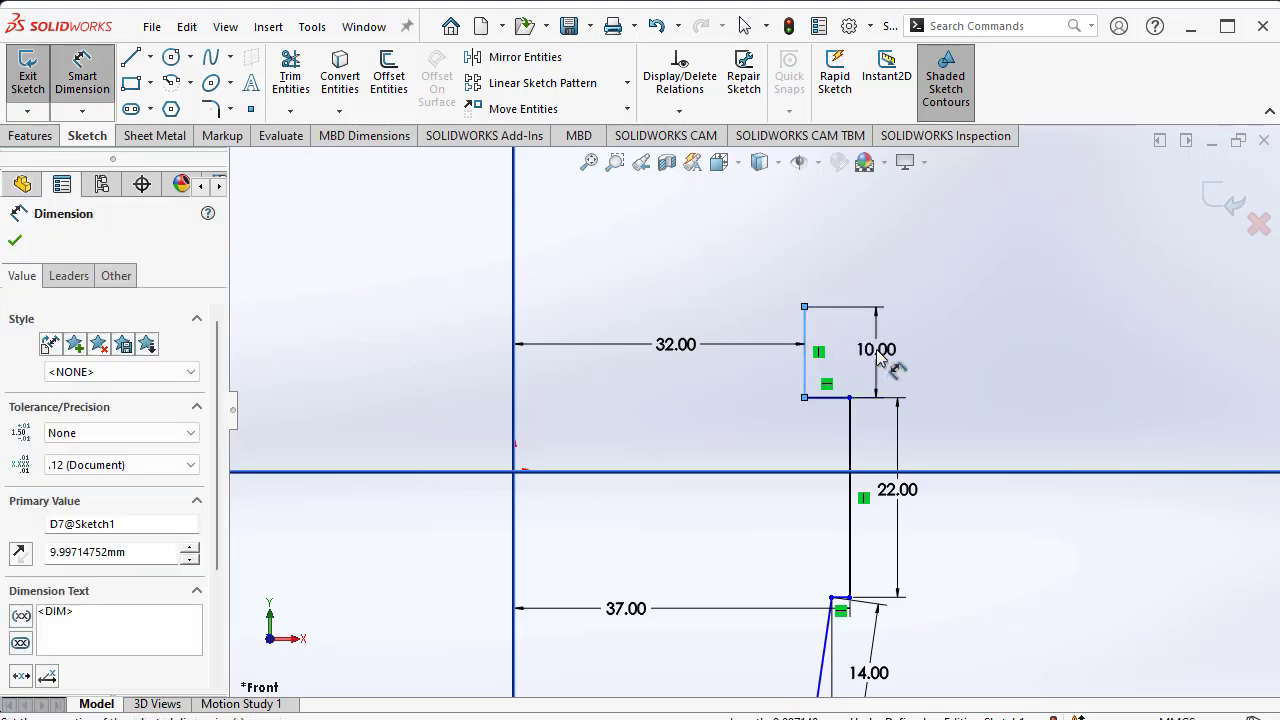
pyautogui.write('4')
pyautogui.press('Return')
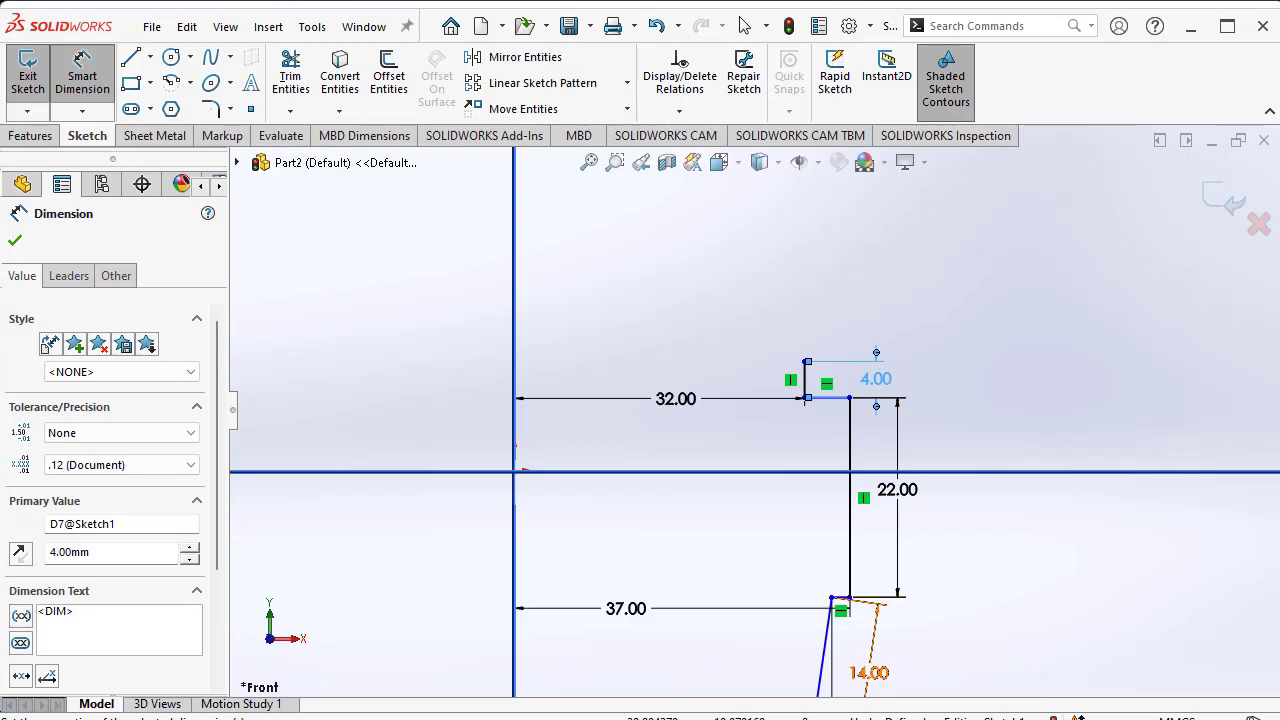
pyautogui.scroll(-1, 1143, 423)
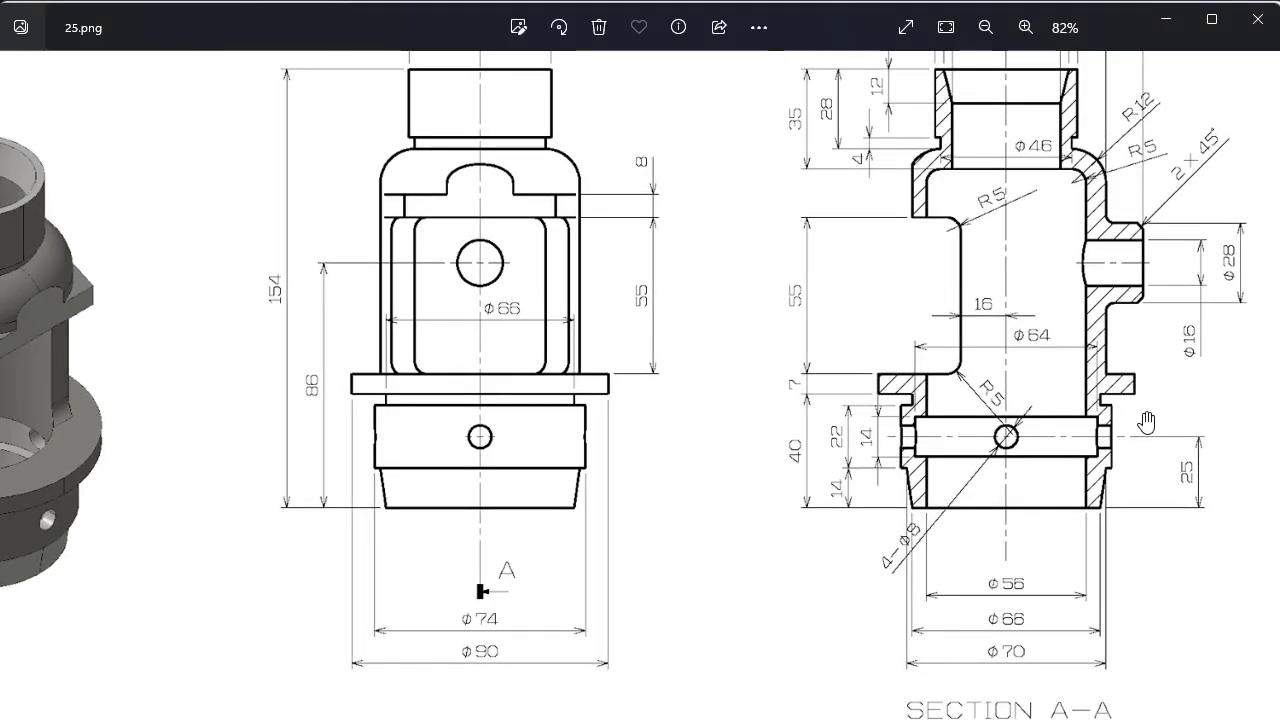
# - Inspect Section A-A's flange dimensions and recheck the 26 - 22 = 4 calculator result
pyautogui.scroll(3, 1140, 418)
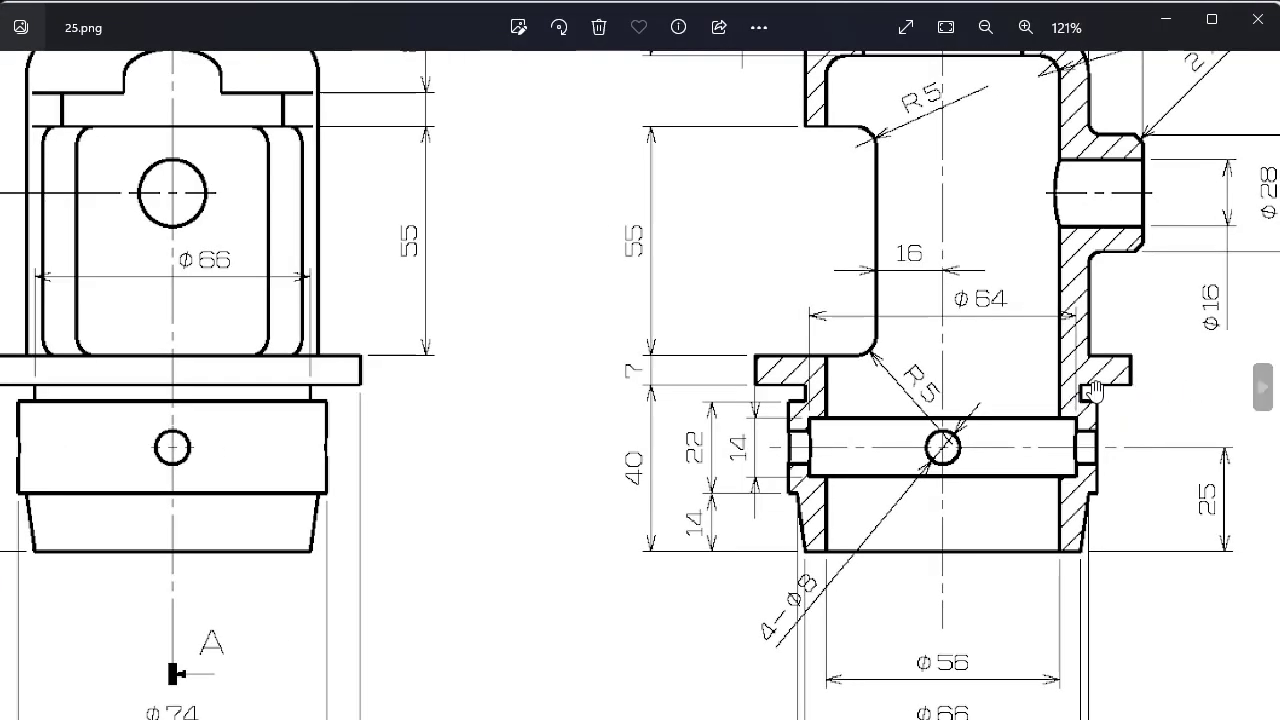
pyautogui.scroll(-3, 700, 430)
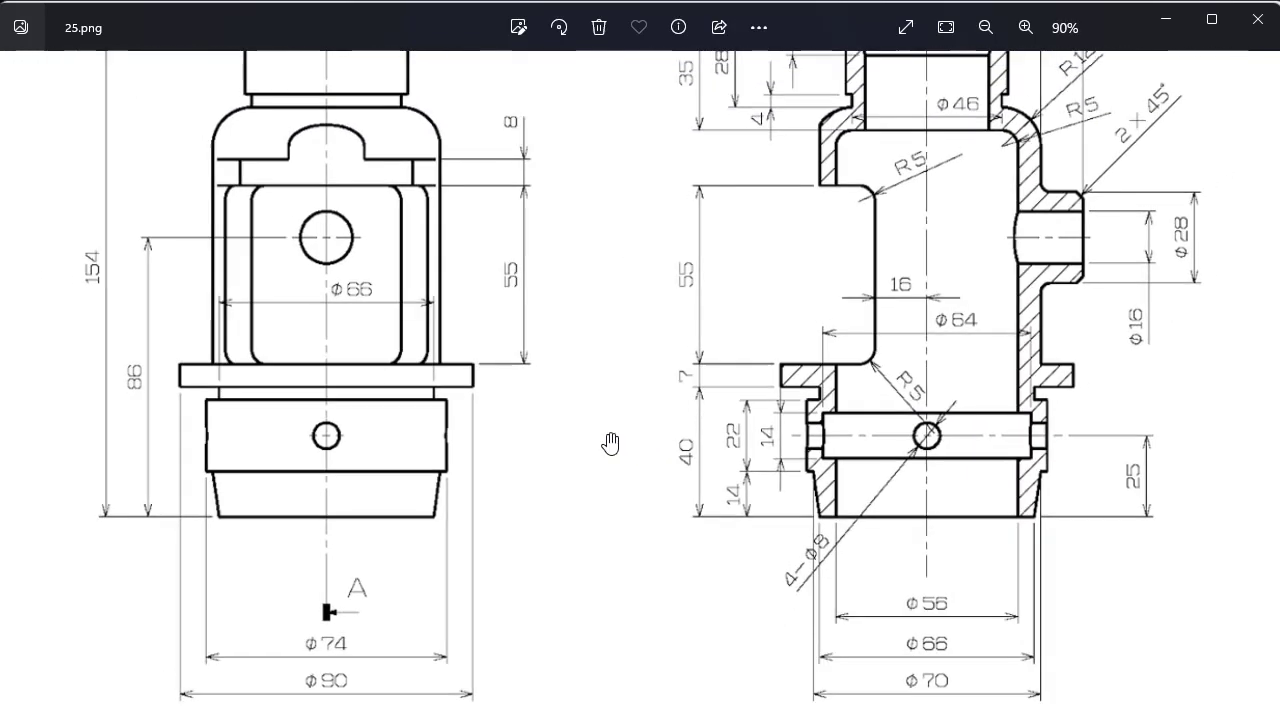
pyautogui.scroll(-2, 608, 443)
pyautogui.scroll(3, 505, 515)
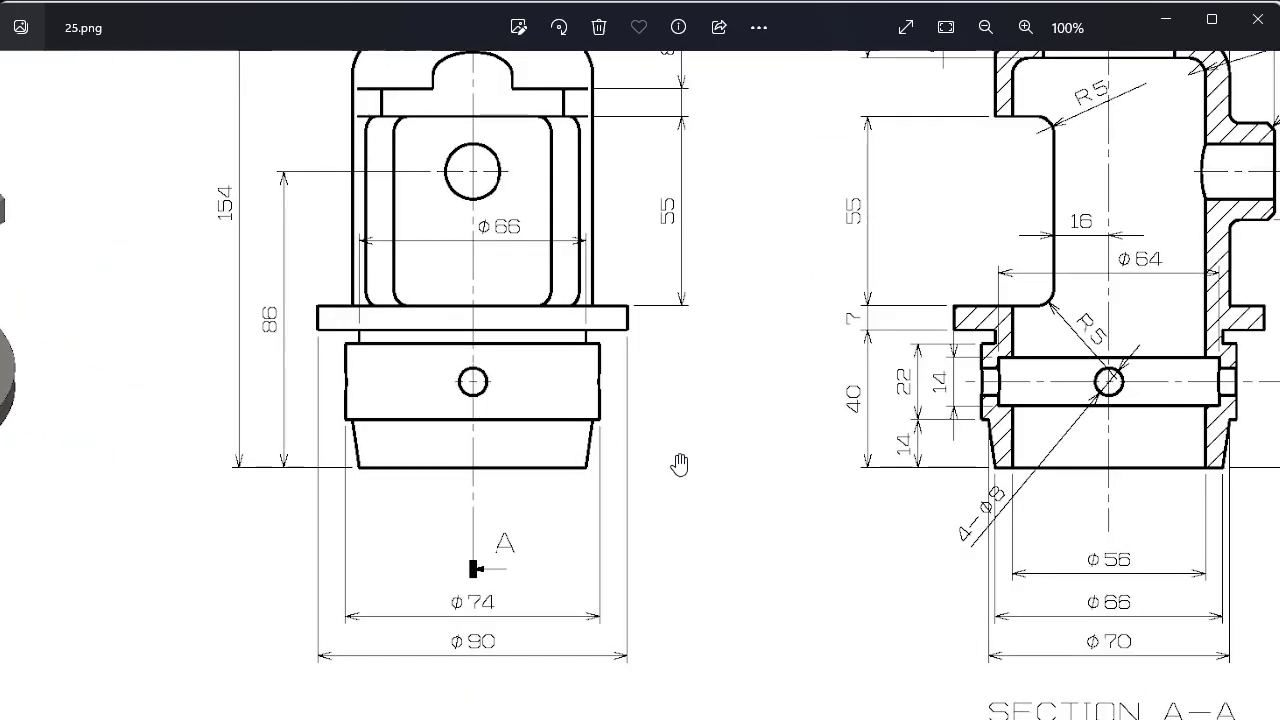
pyautogui.scroll(-1, 680, 463)
pyautogui.scroll(3, 740, 345)
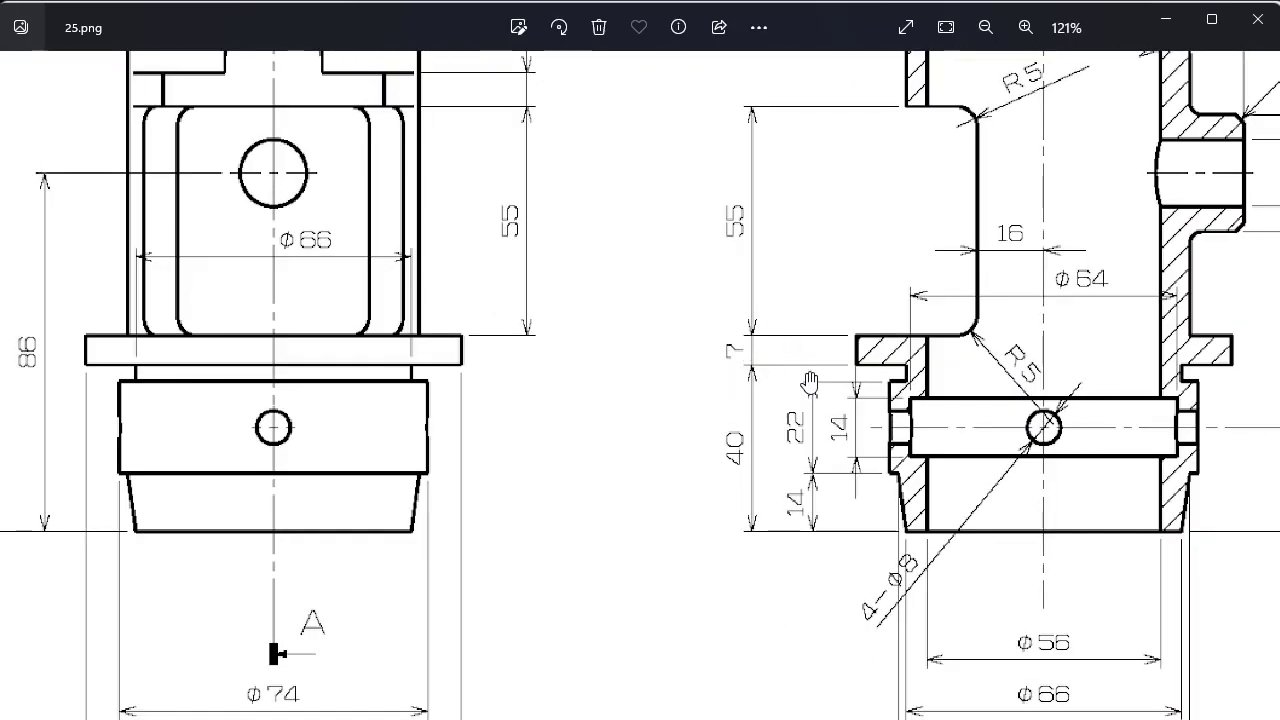
pyautogui.hotkey('alt', 'Tab')
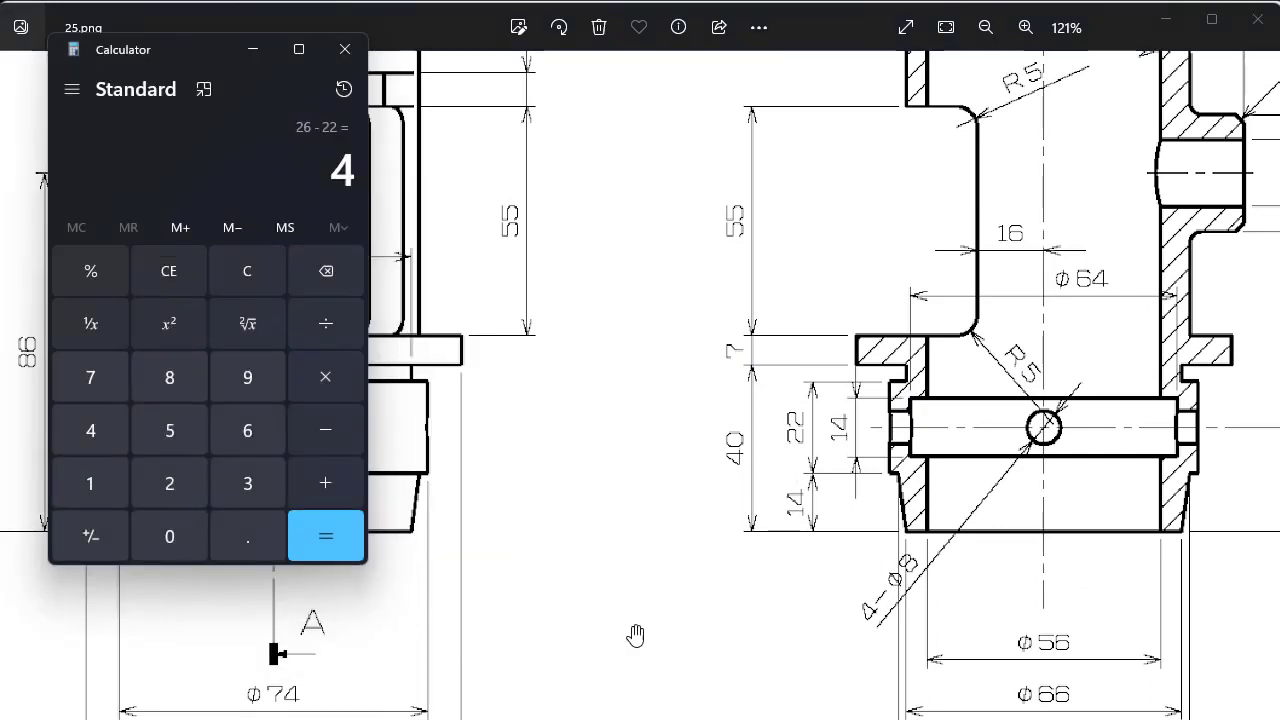
pyautogui.click(252, 49)
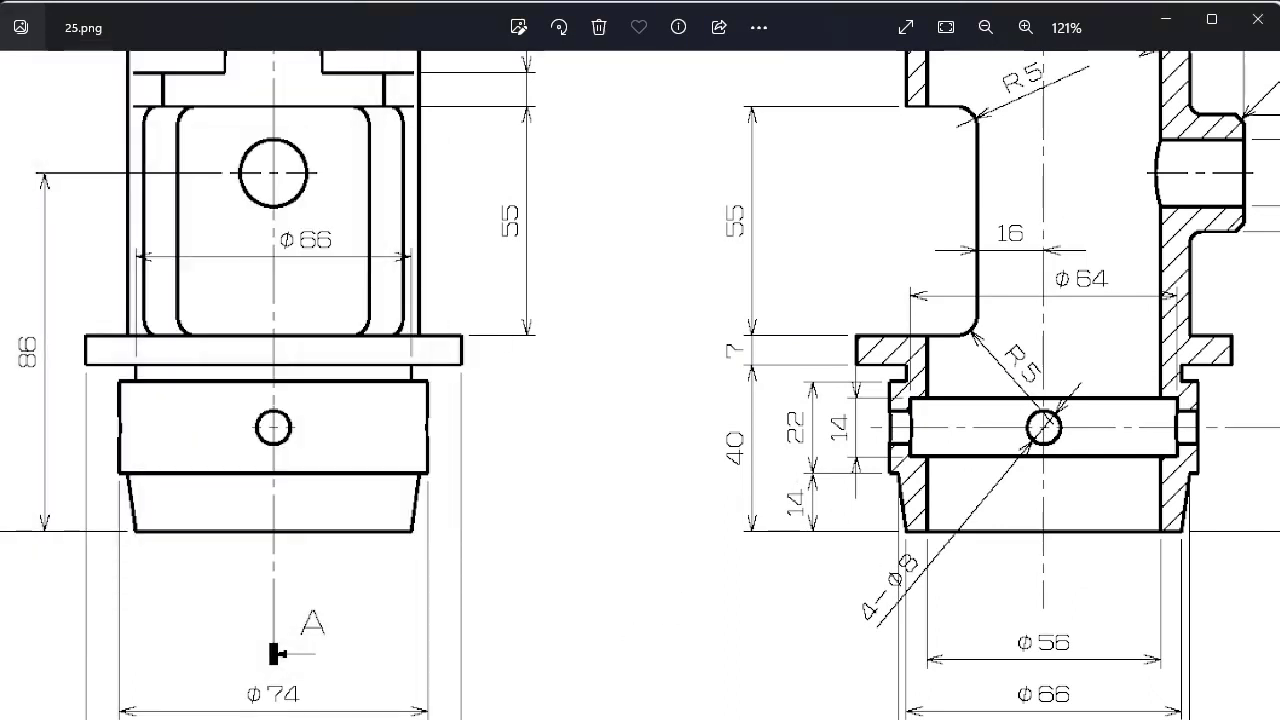
pyautogui.hotkey('alt', 'Tab')
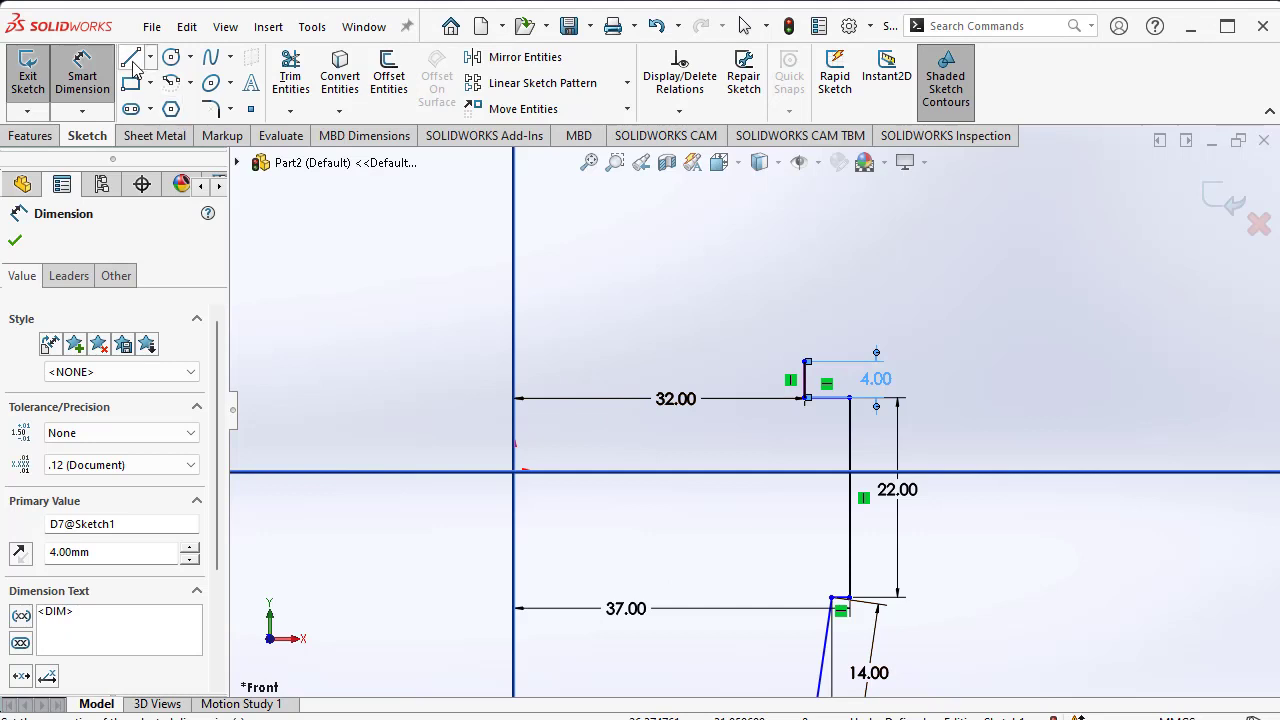
# - Draw a horizontal line outward from the 4 mm line's top, then a vertical line upward
pyautogui.click(131, 57)
pyautogui.click(804, 361)
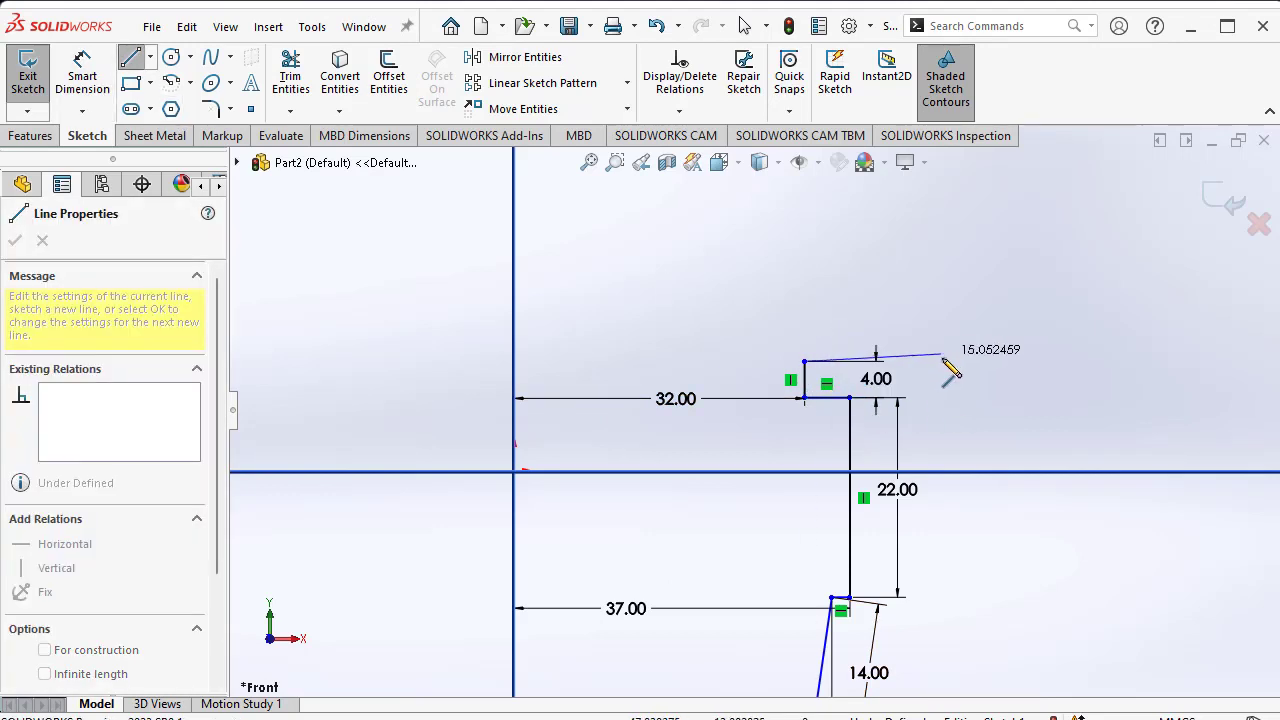
pyautogui.click(942, 361)
pyautogui.click(942, 293)
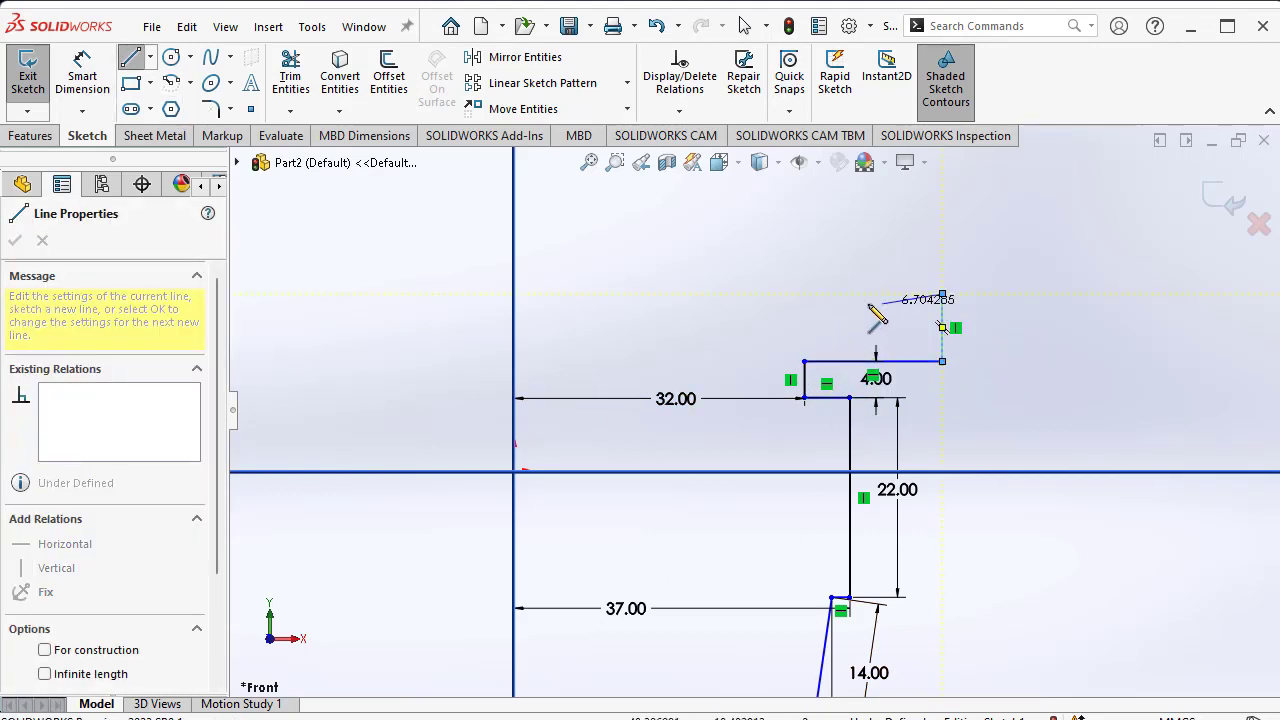
pyautogui.rightClick(854, 294)
pyautogui.click(875, 313)
# - Dimension the outer vertical line 45 mm (90/2) from the centre axis
pyautogui.click(82, 72)
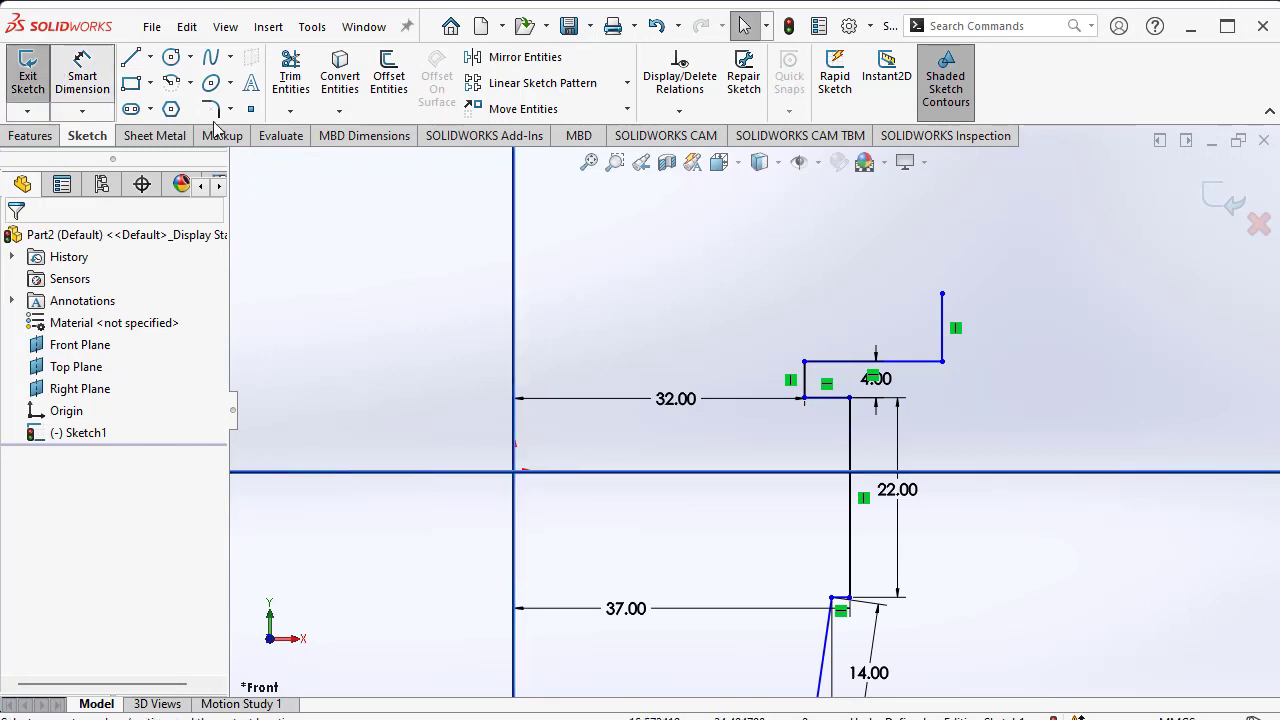
pyautogui.click(942, 332)
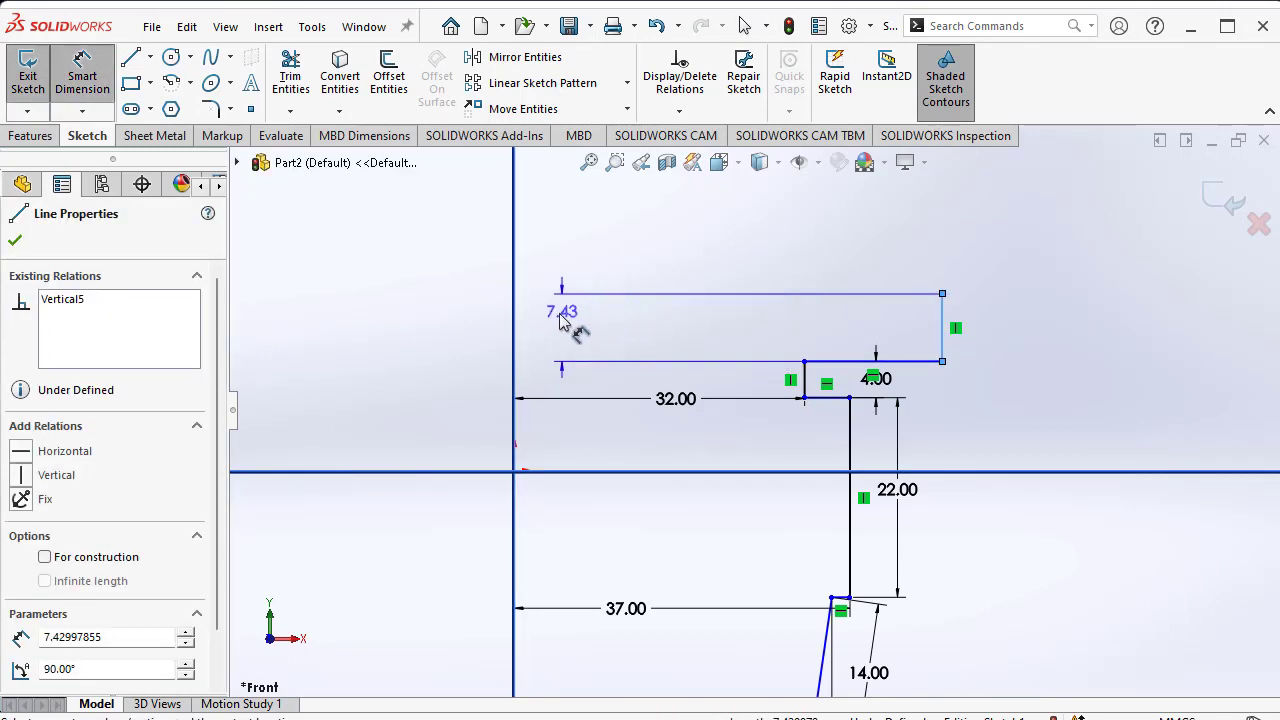
pyautogui.click(514, 320)
pyautogui.click(630, 330)
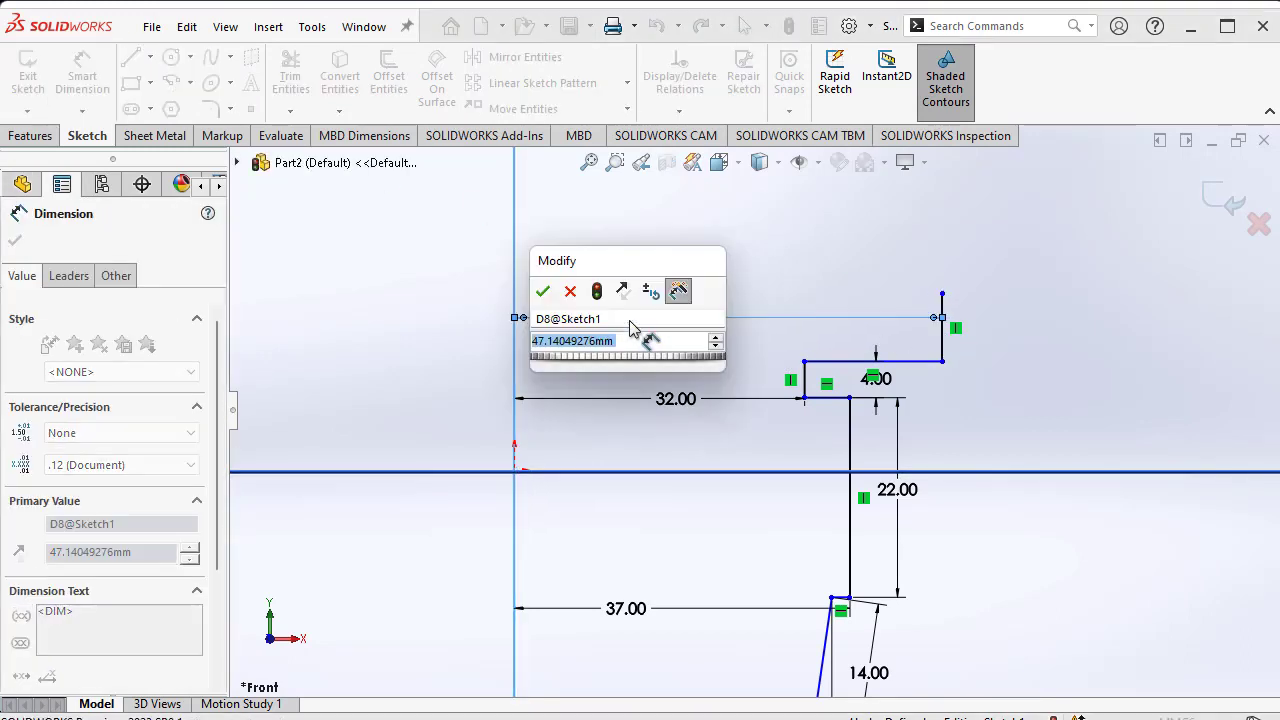
pyautogui.press('BackSpace')
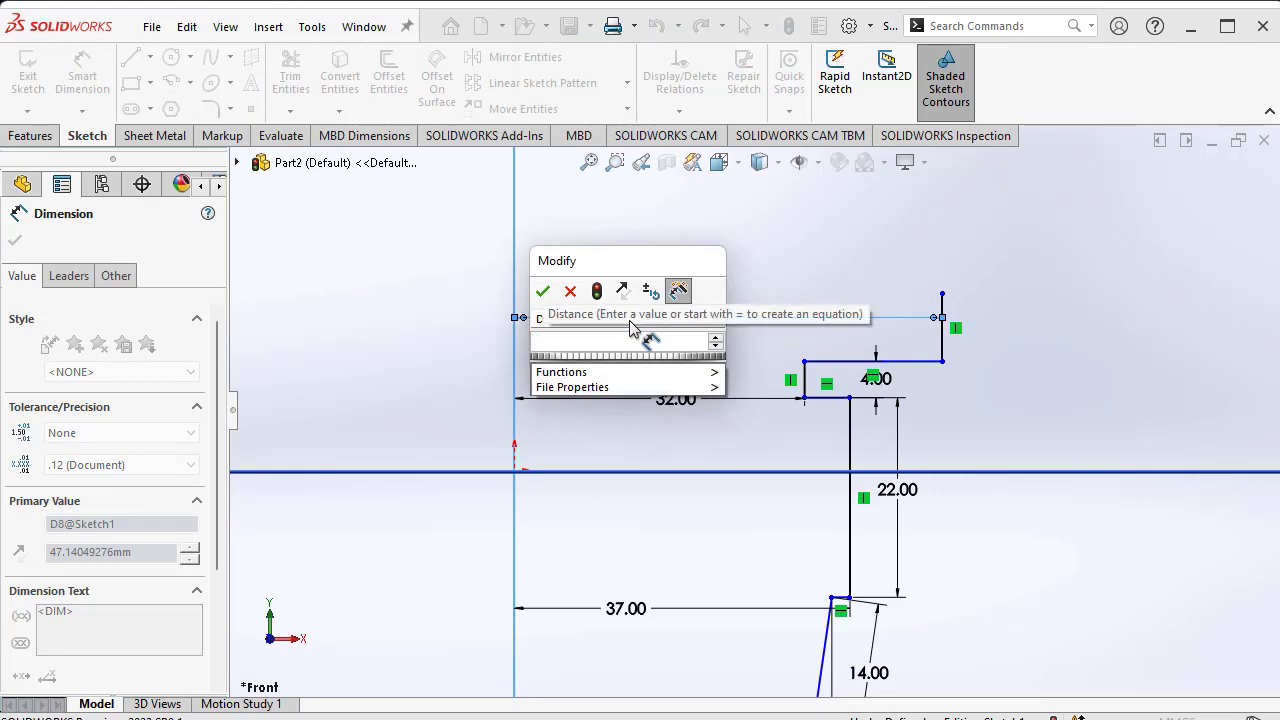
pyautogui.write('90/2')
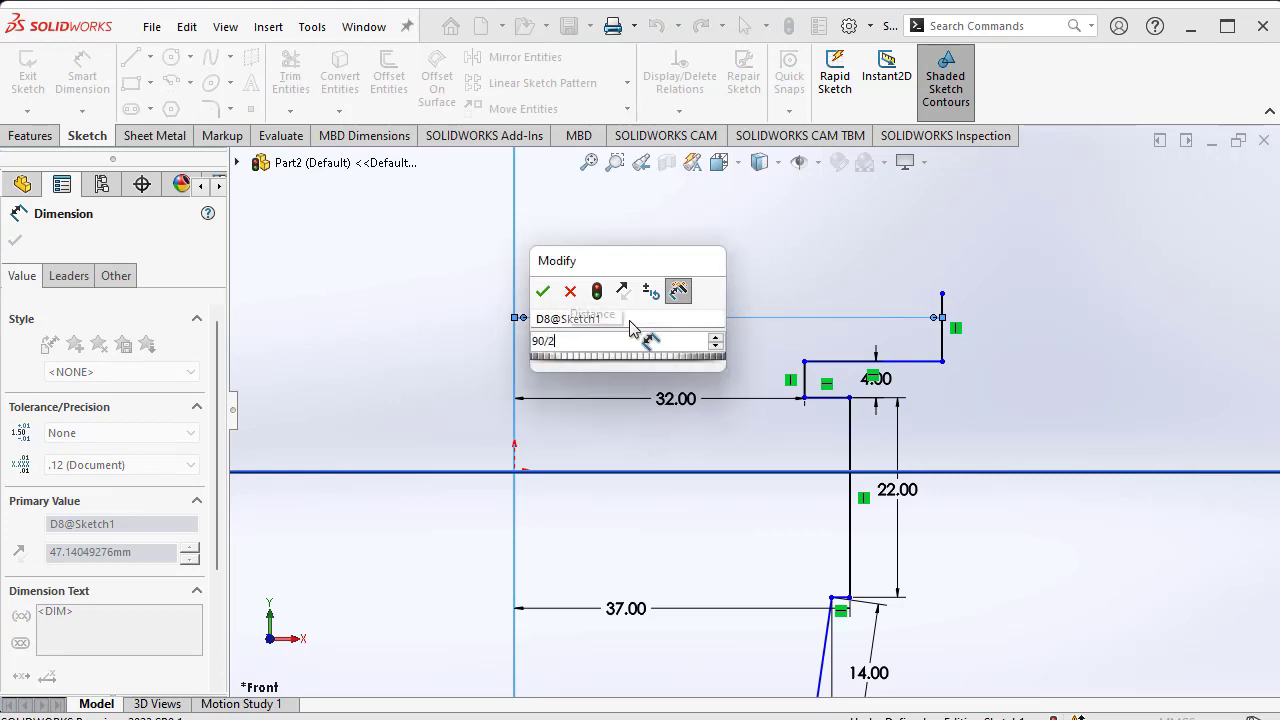
pyautogui.press('Return')
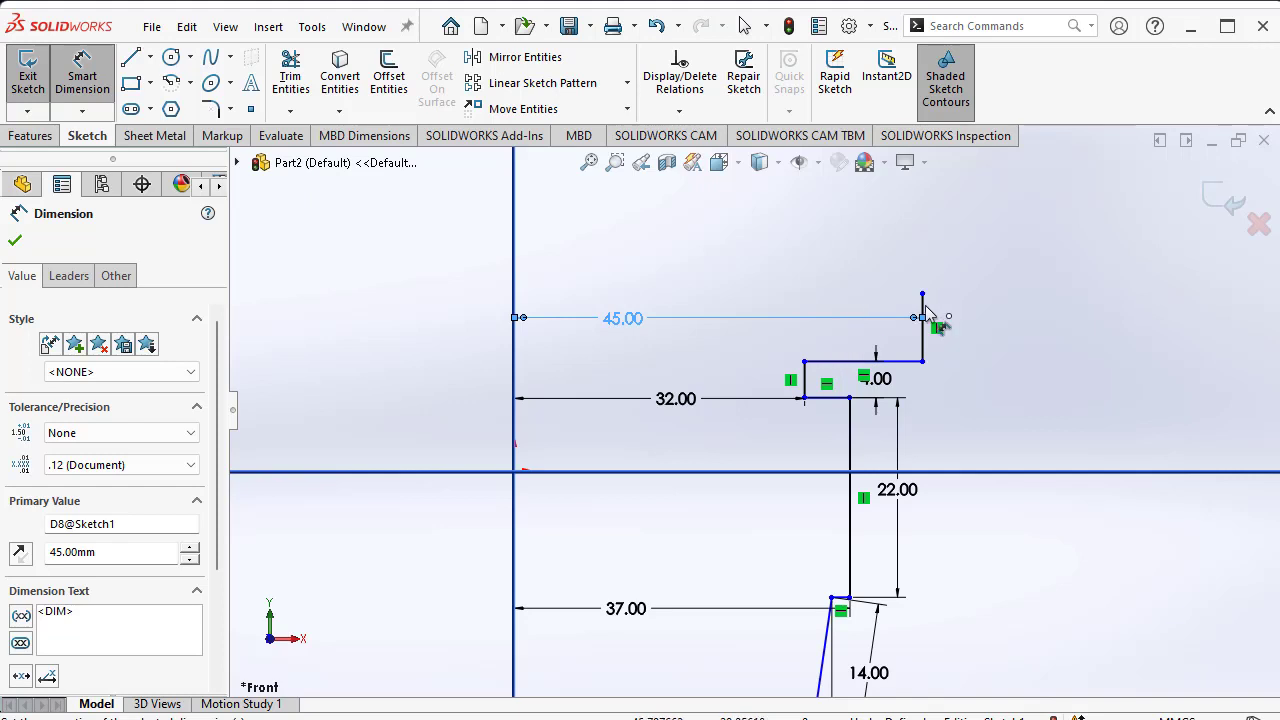
# - Make the shoulder's vertical line 7 mm tall
pyautogui.click(924, 328)
pyautogui.click(998, 334)
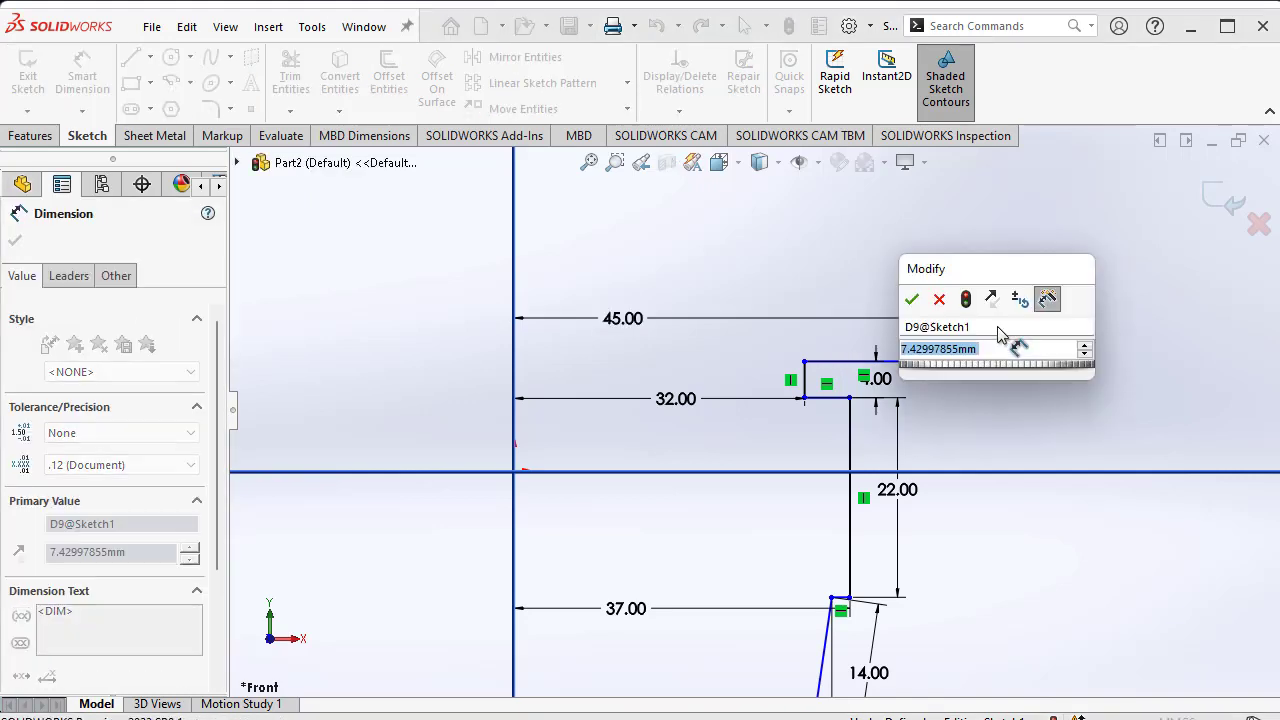
pyautogui.write('7')
pyautogui.press('Return')
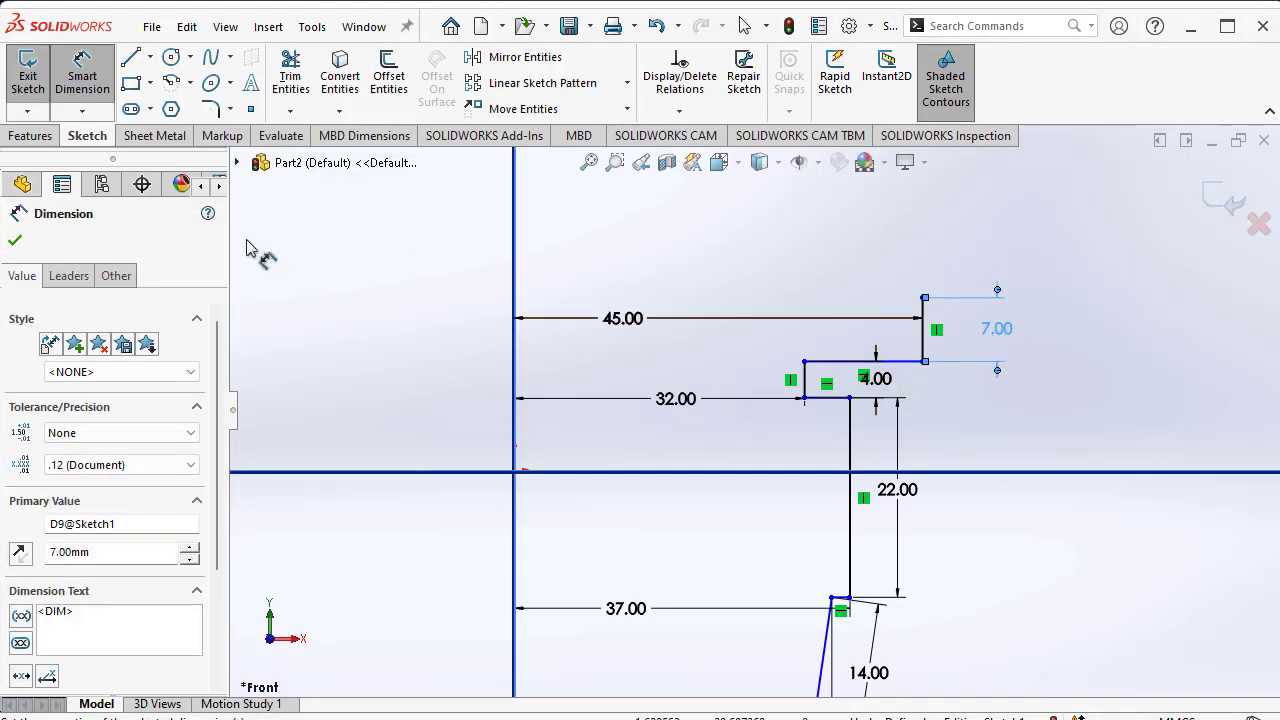
pyautogui.click(24, 243)
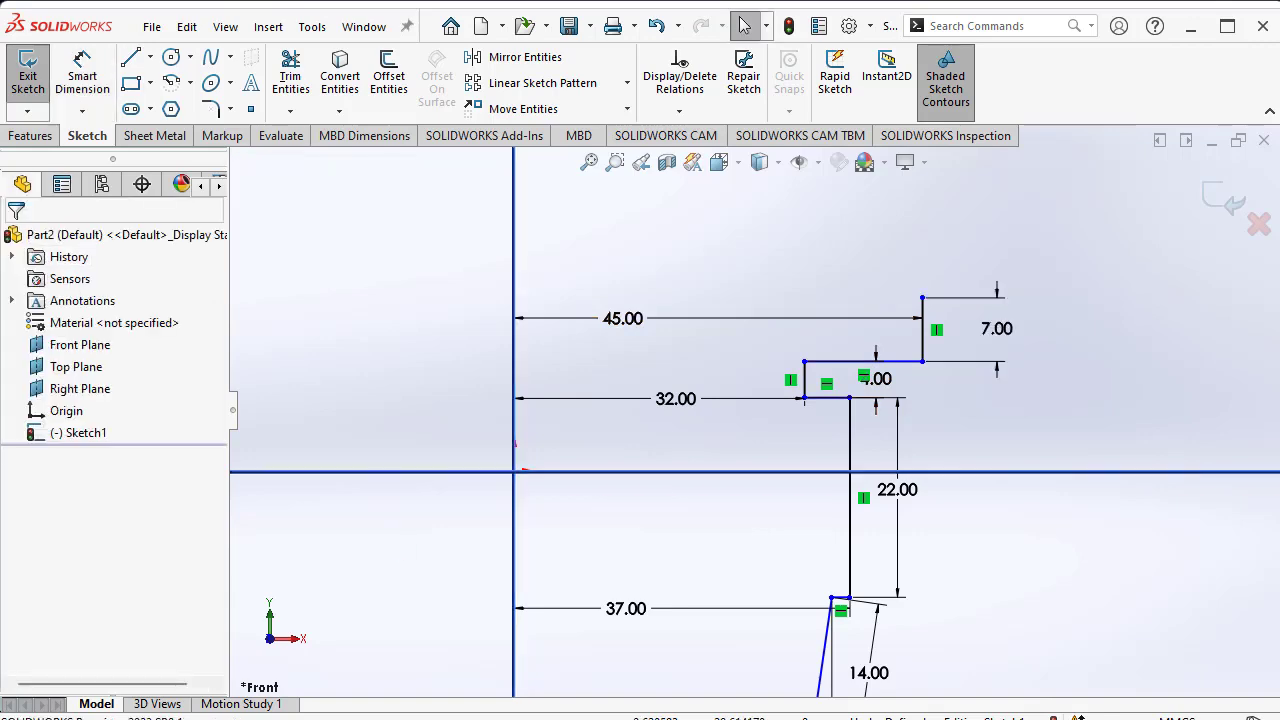
pyautogui.hotkey('alt', 'Tab')
pyautogui.scroll(-2, 972, 650)
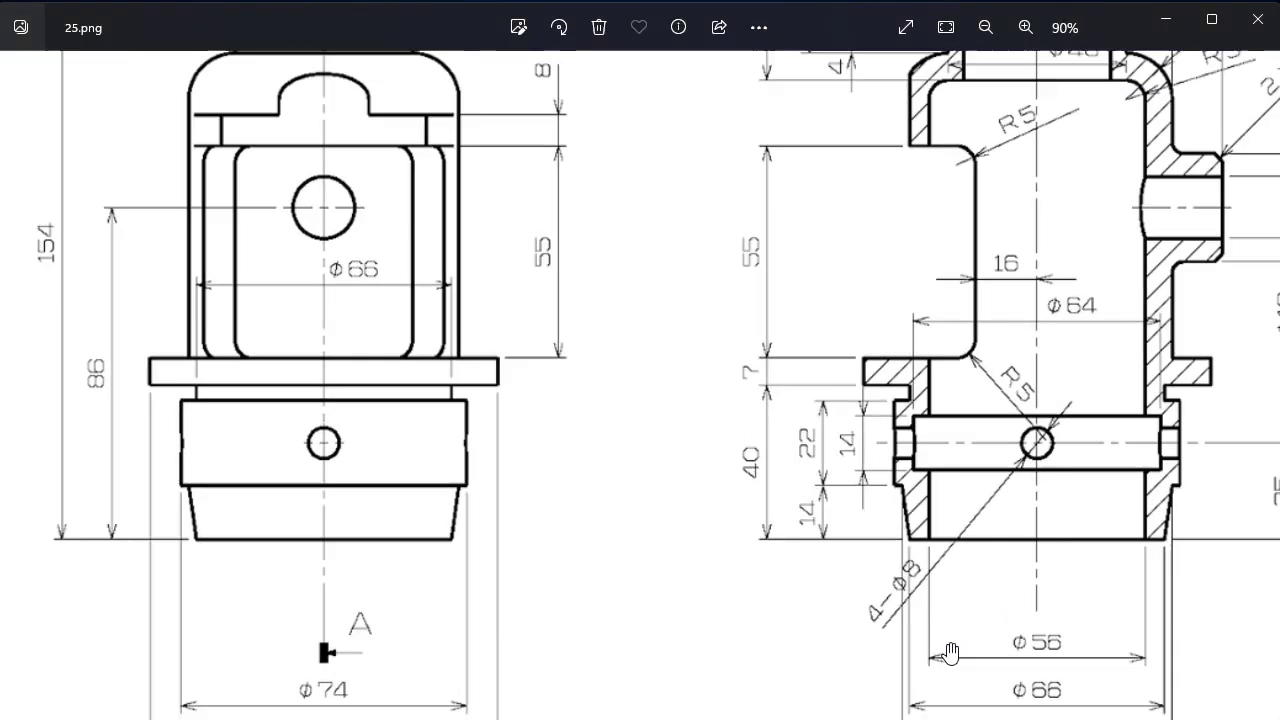
pyautogui.scroll(-3, 943, 651)
pyautogui.scroll(1, 1085, 422)
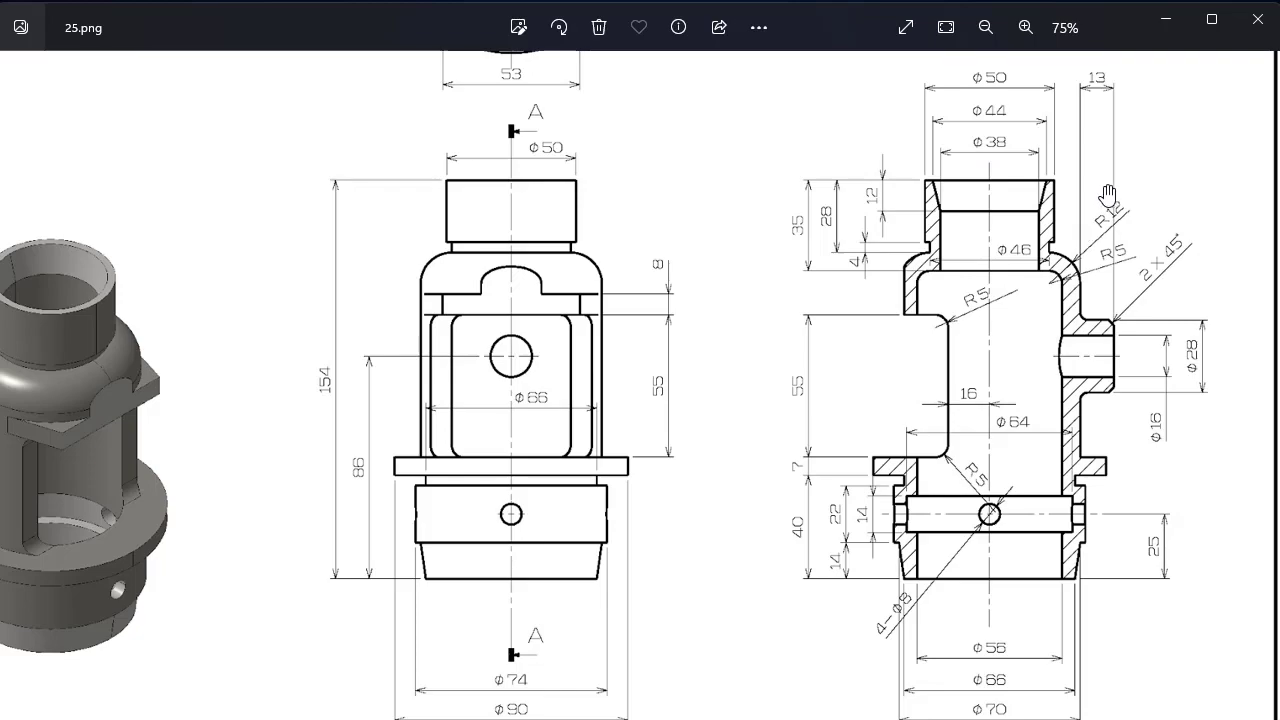
pyautogui.scroll(1, 1108, 194)
pyautogui.scroll(-1, 1108, 194)
pyautogui.scroll(-1, 1100, 260)
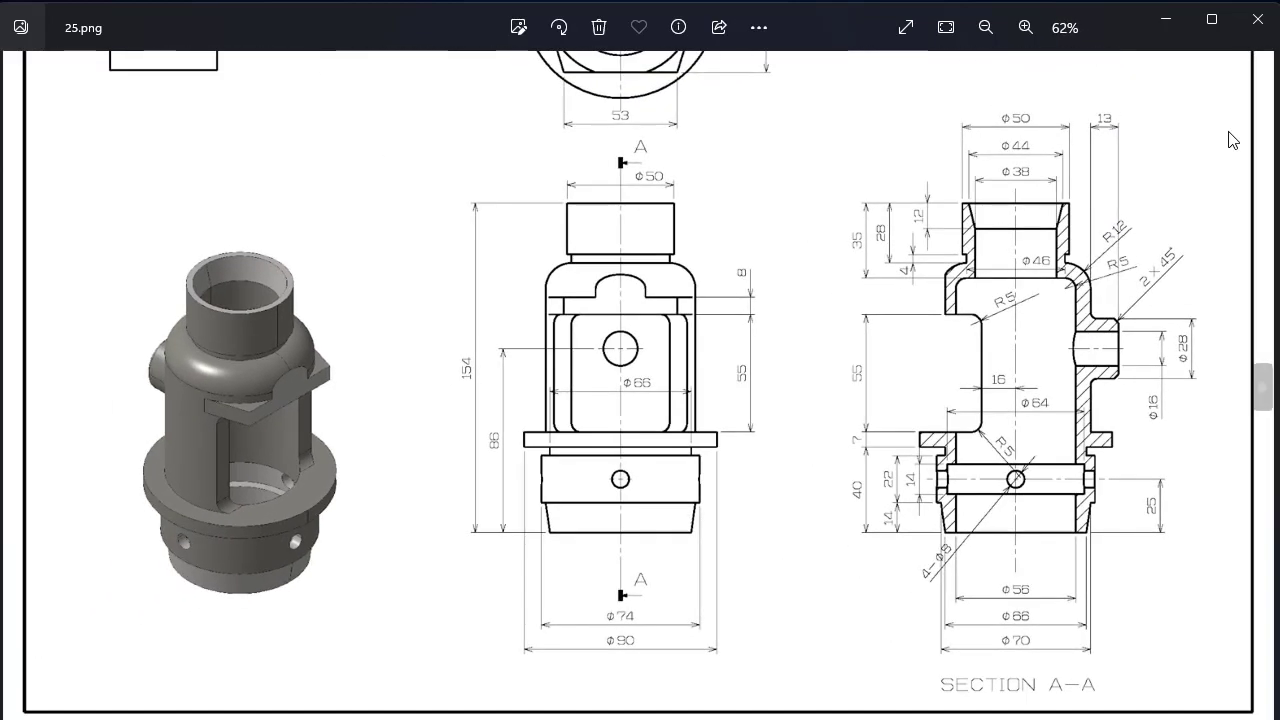
pyautogui.scroll(2, 1134, 180)
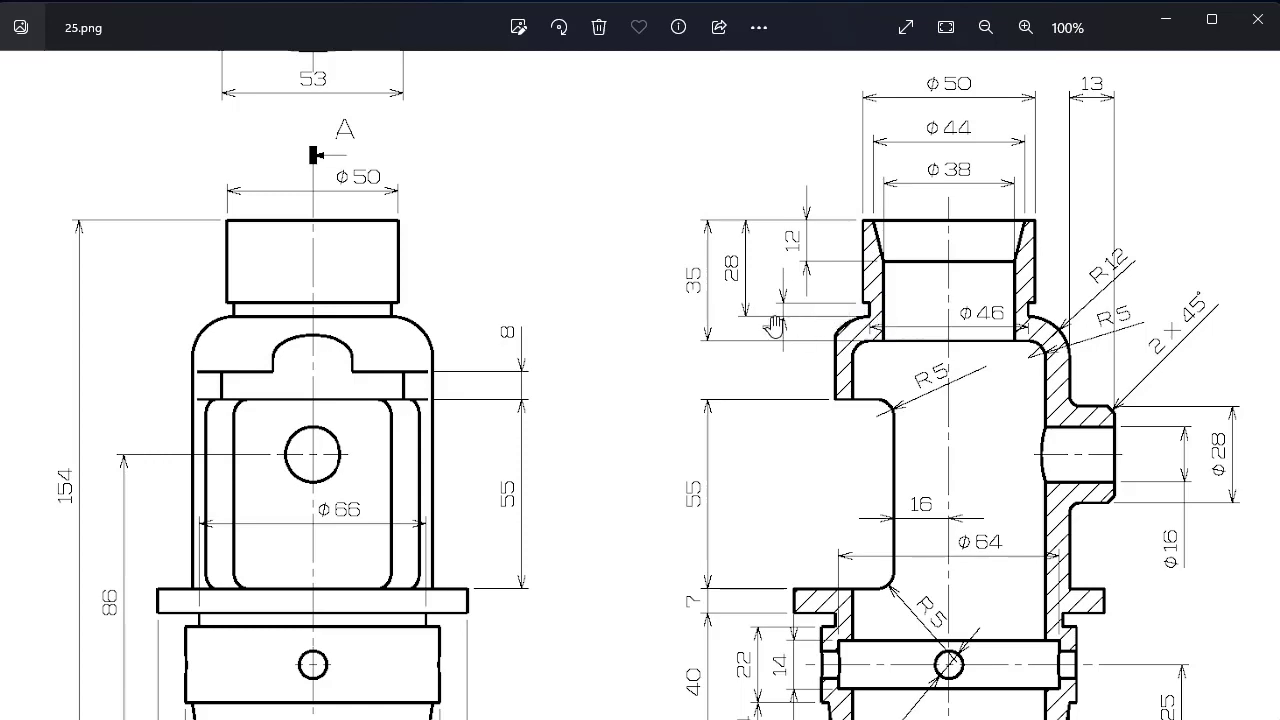
pyautogui.scroll(5, 855, 250)
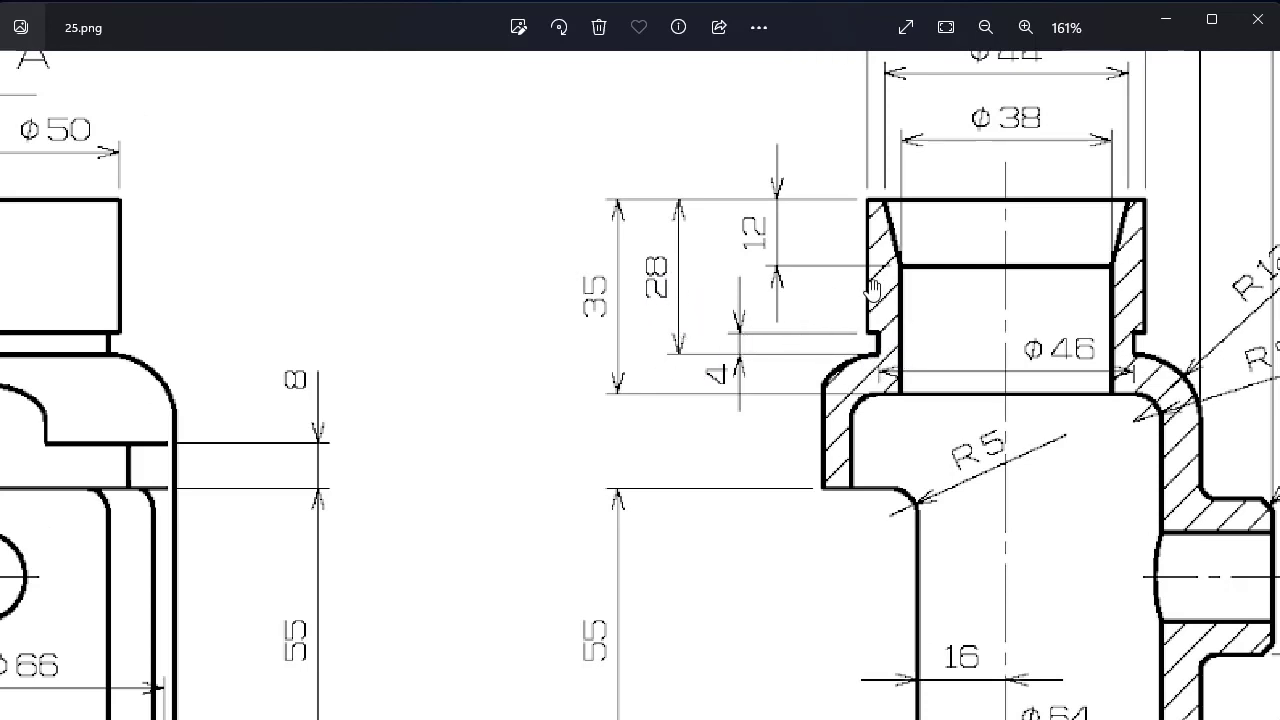
pyautogui.scroll(-2, 873, 289)
pyautogui.scroll(-1, 873, 289)
pyautogui.scroll(-2, 873, 289)
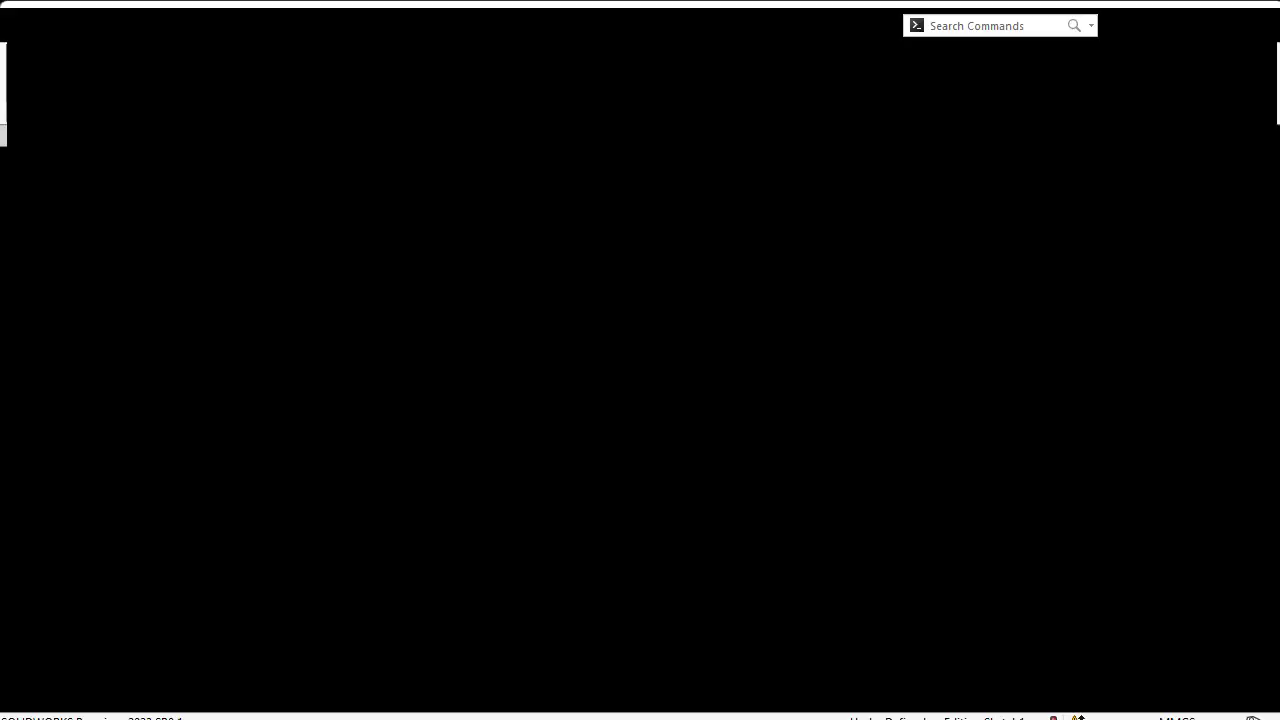
pyautogui.scroll(-2, 843, 506)
pyautogui.scroll(2, 841, 503)
# - Draw a separate short vertical line above the profile
pyautogui.scroll(5, 721, 386)
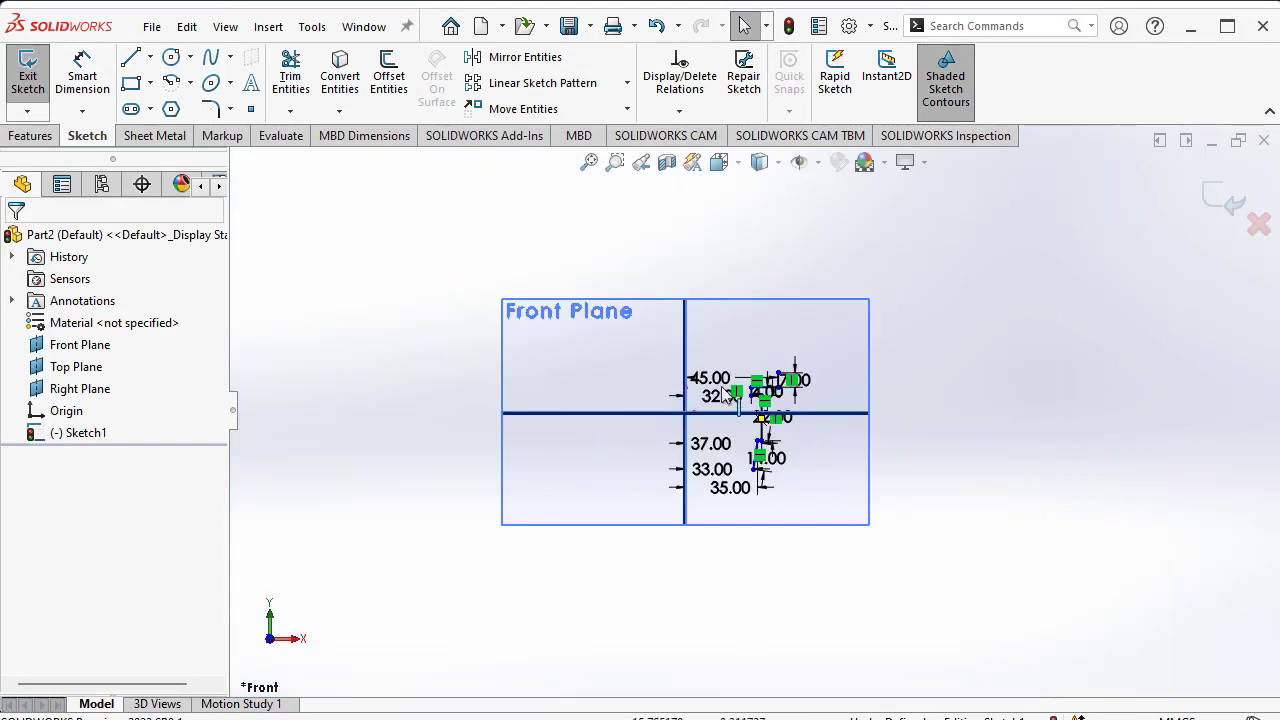
pyautogui.scroll(-5, 721, 386)
pyautogui.scroll(-1, 752, 341)
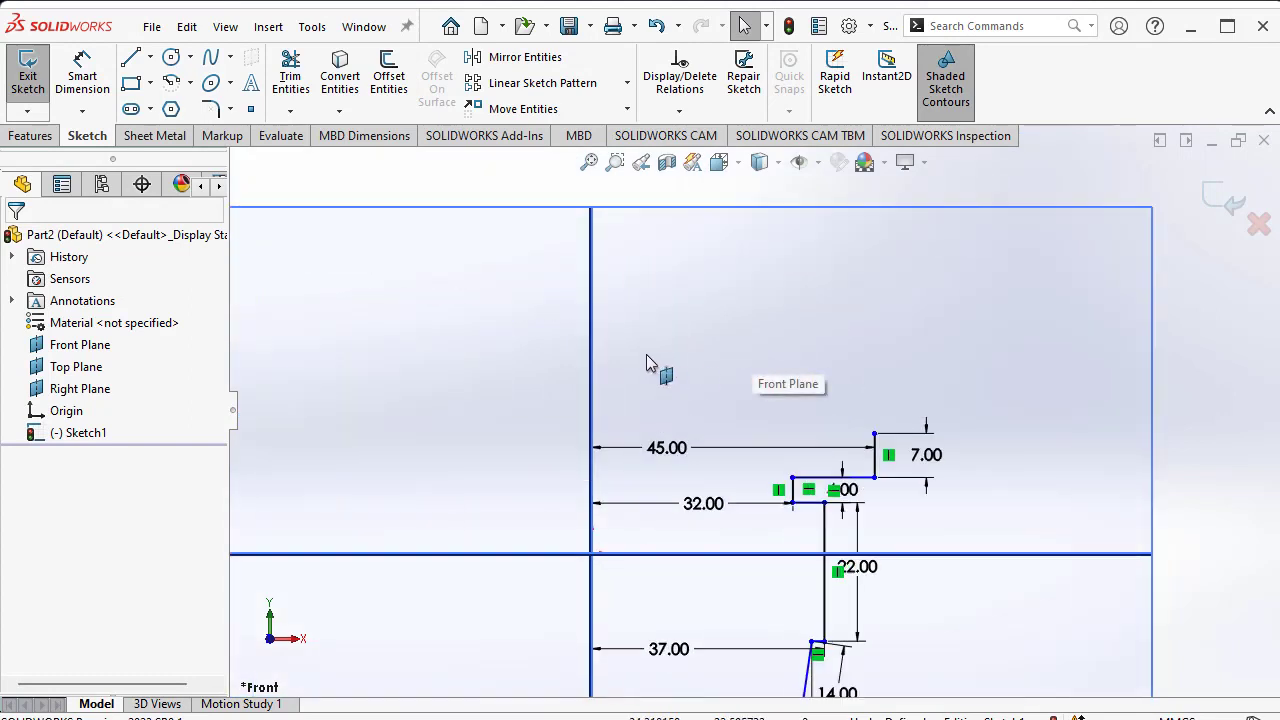
pyautogui.click(130, 57)
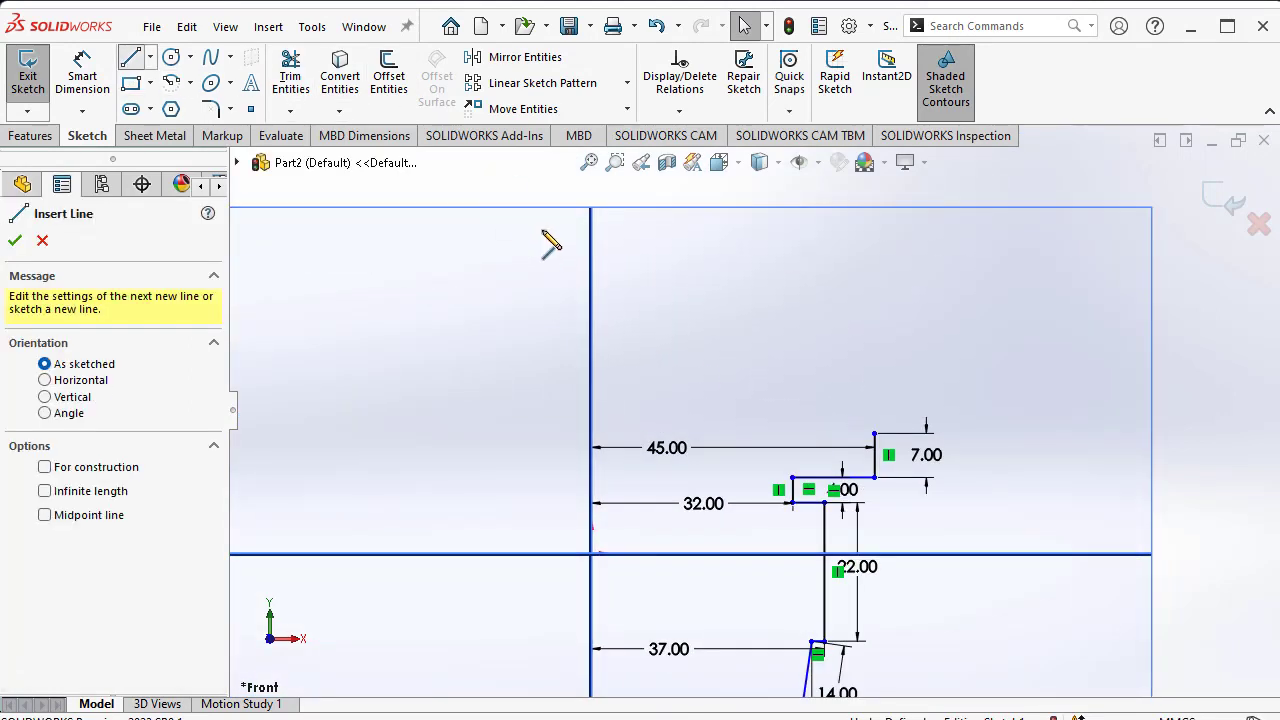
pyautogui.click(683, 268)
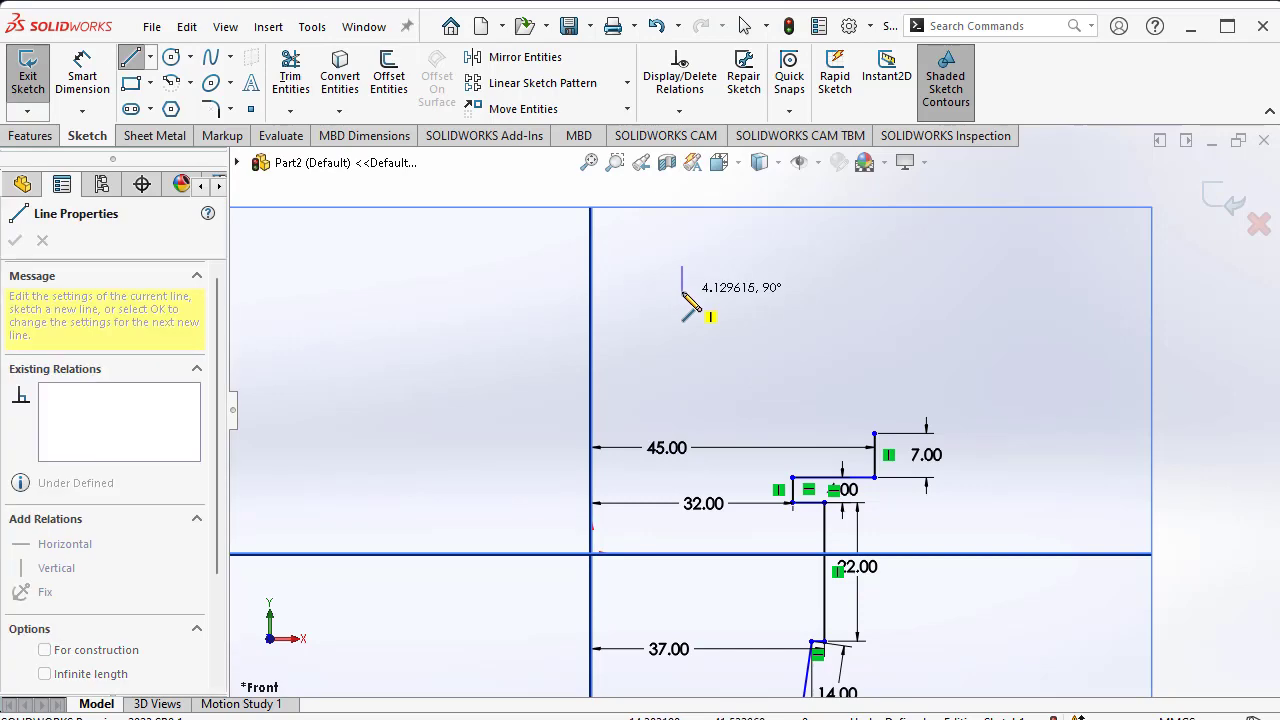
pyautogui.click(683, 292)
pyautogui.rightClick(737, 290)
pyautogui.click(760, 294)
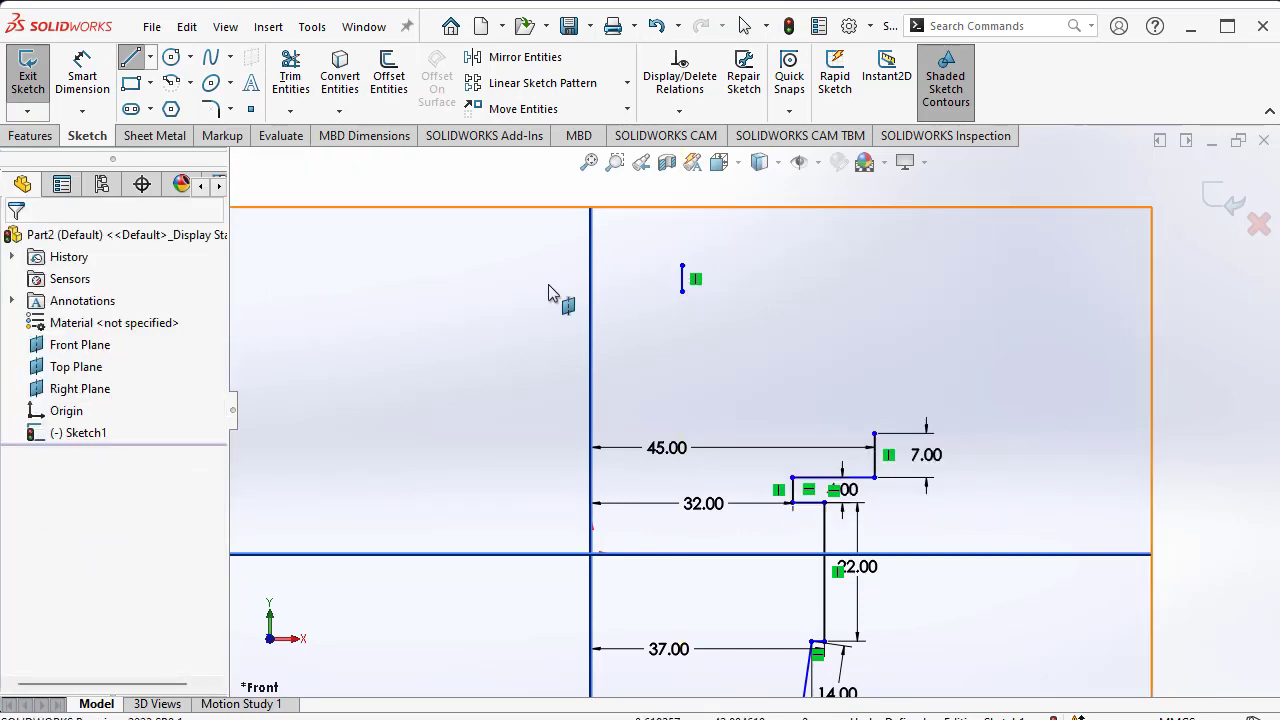
# - Dimension the new line 25 mm from the vertical axis
pyautogui.click(102, 79)
pyautogui.click(684, 278)
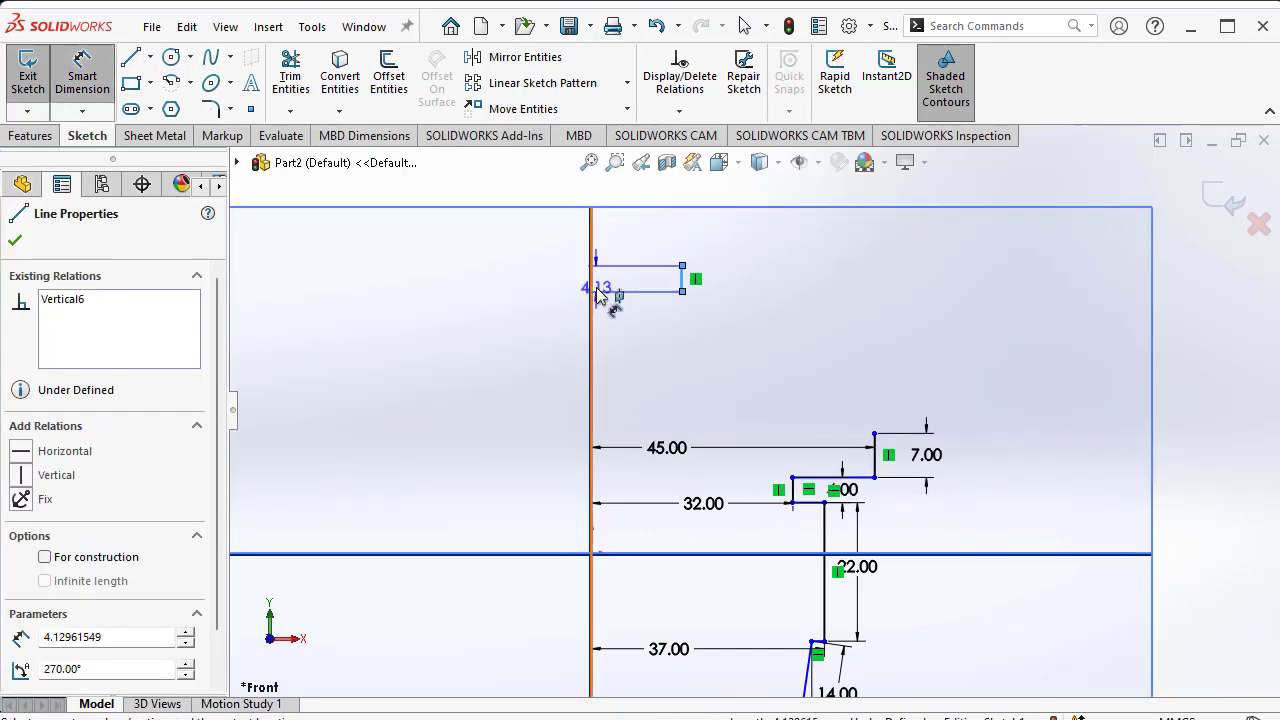
pyautogui.click(593, 292)
pyautogui.click(630, 290)
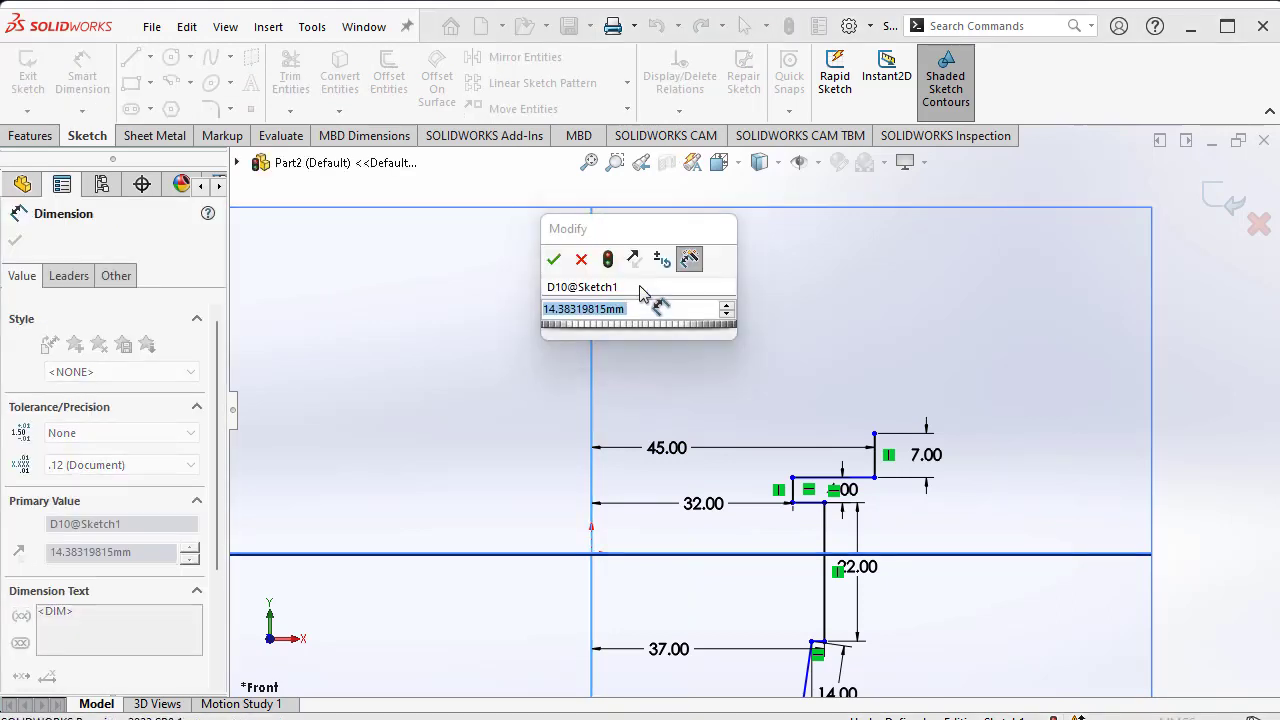
pyautogui.write('25')
pyautogui.click(553, 259)
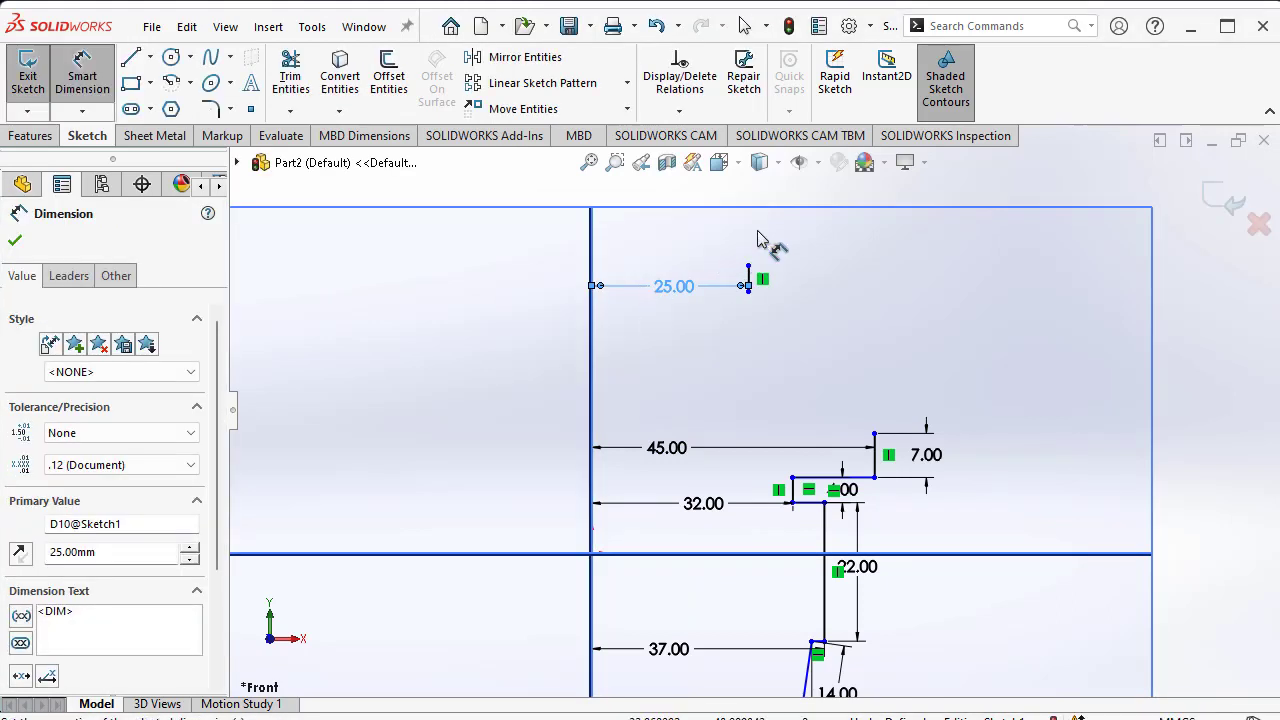
# - Set the new line's length to 24 mm
pyautogui.scroll(-3, 740, 300)
pyautogui.click(762, 280)
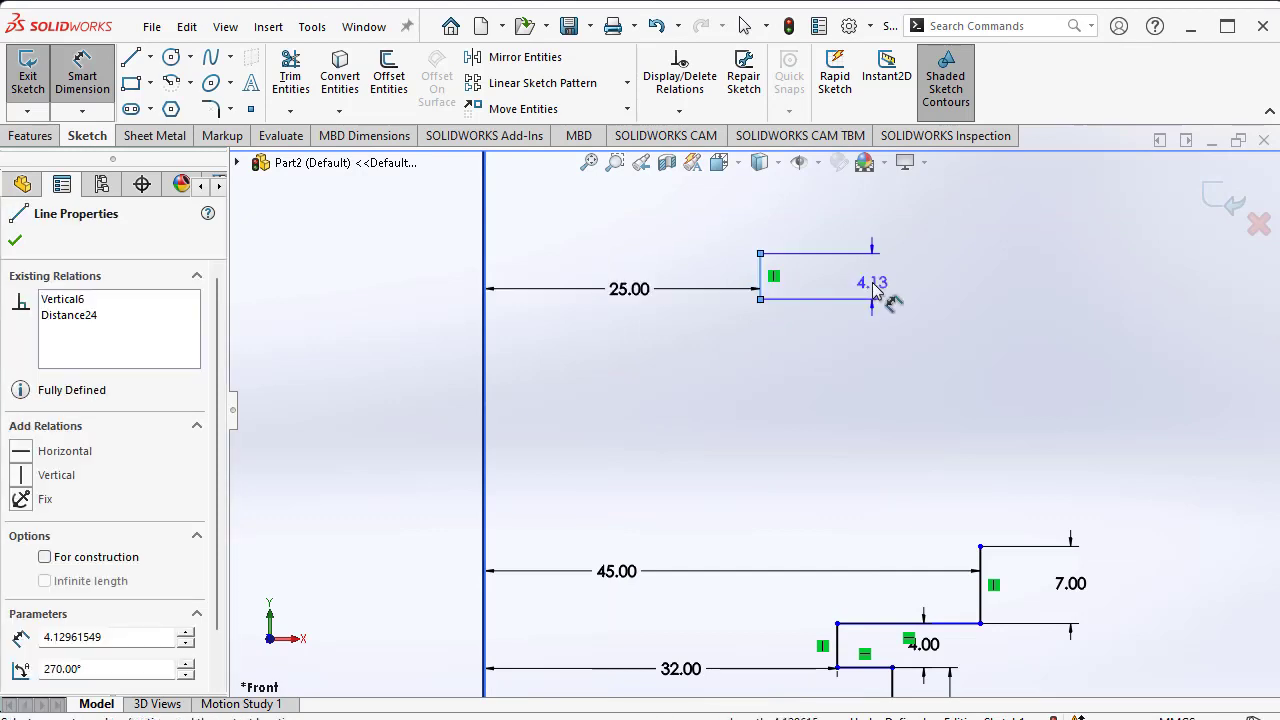
pyautogui.click(873, 288)
pyautogui.write('22')
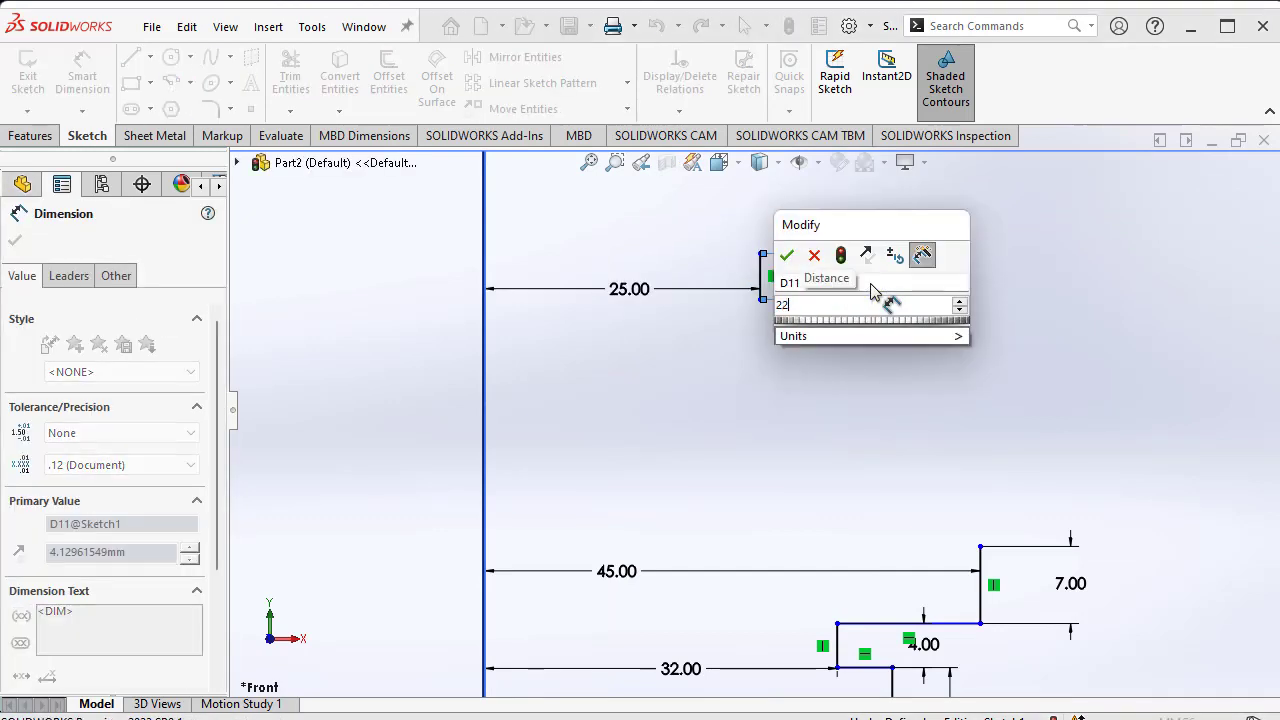
pyautogui.press('BackSpace')
pyautogui.write('4')
pyautogui.press('Return')
pyautogui.scroll(2, 803, 429)
pyautogui.scroll(2, 785, 337)
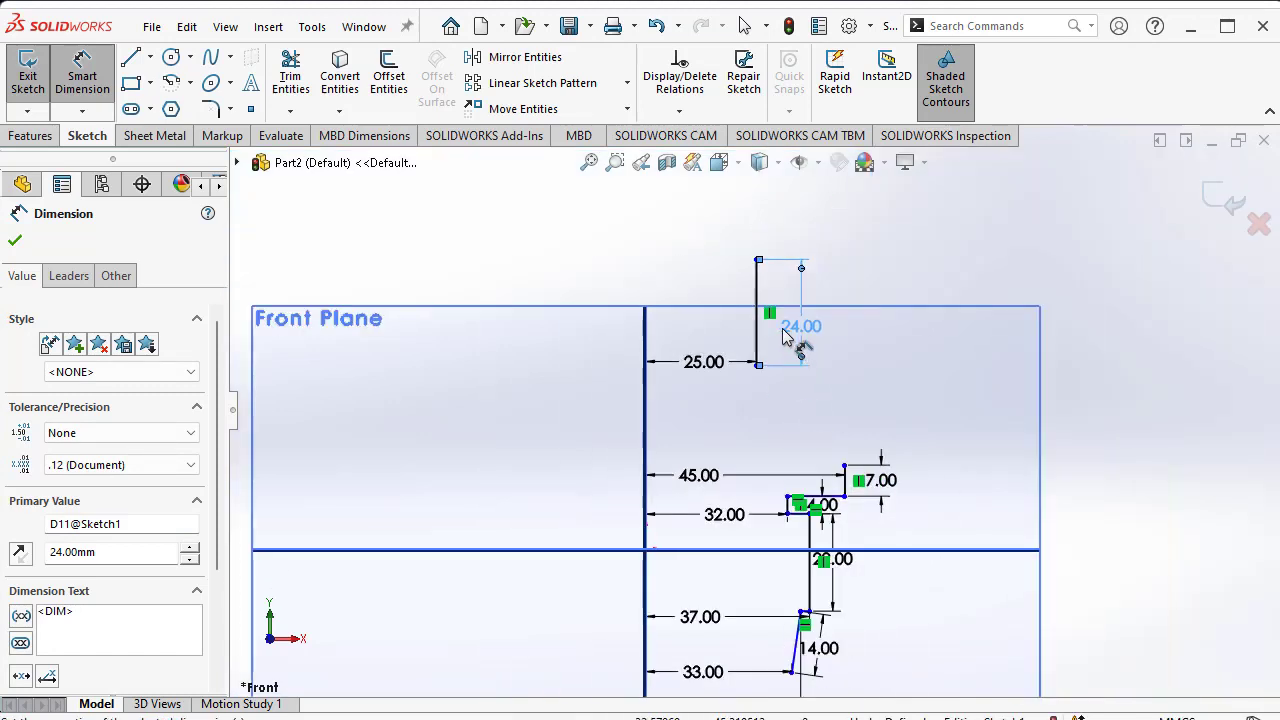
pyautogui.scroll(-3, 785, 337)
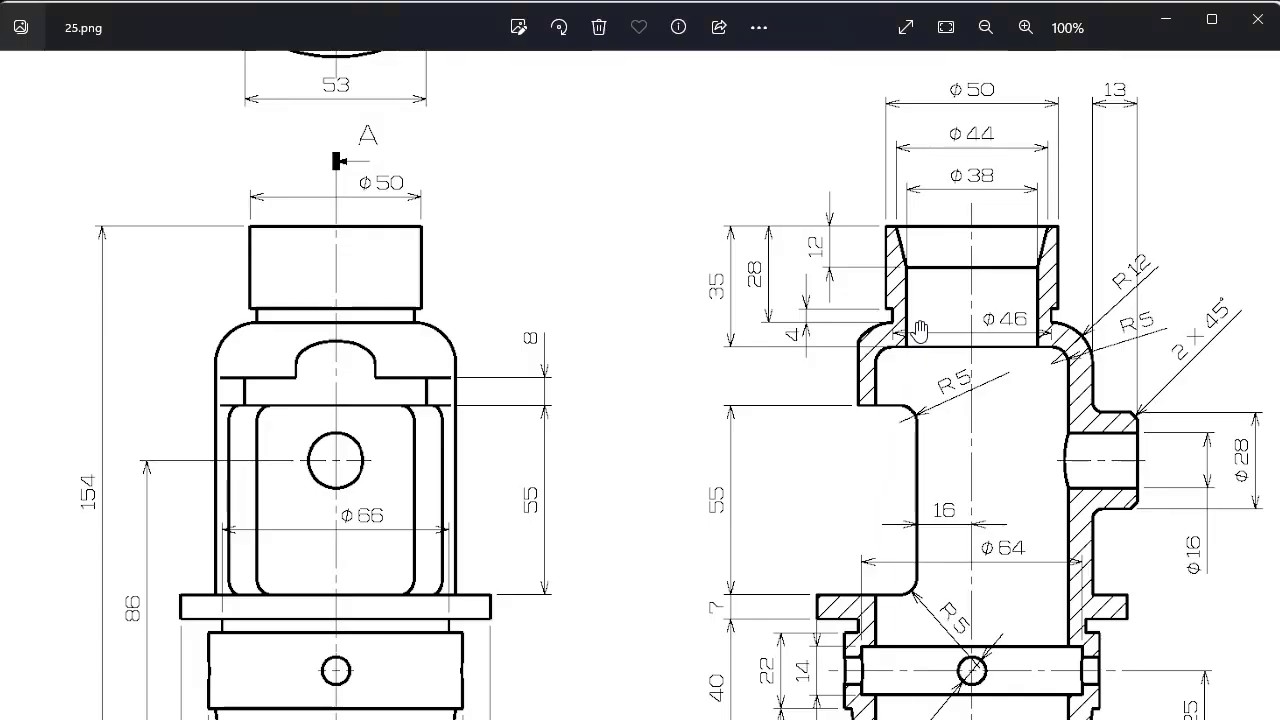
pyautogui.scroll(3, 893, 318)
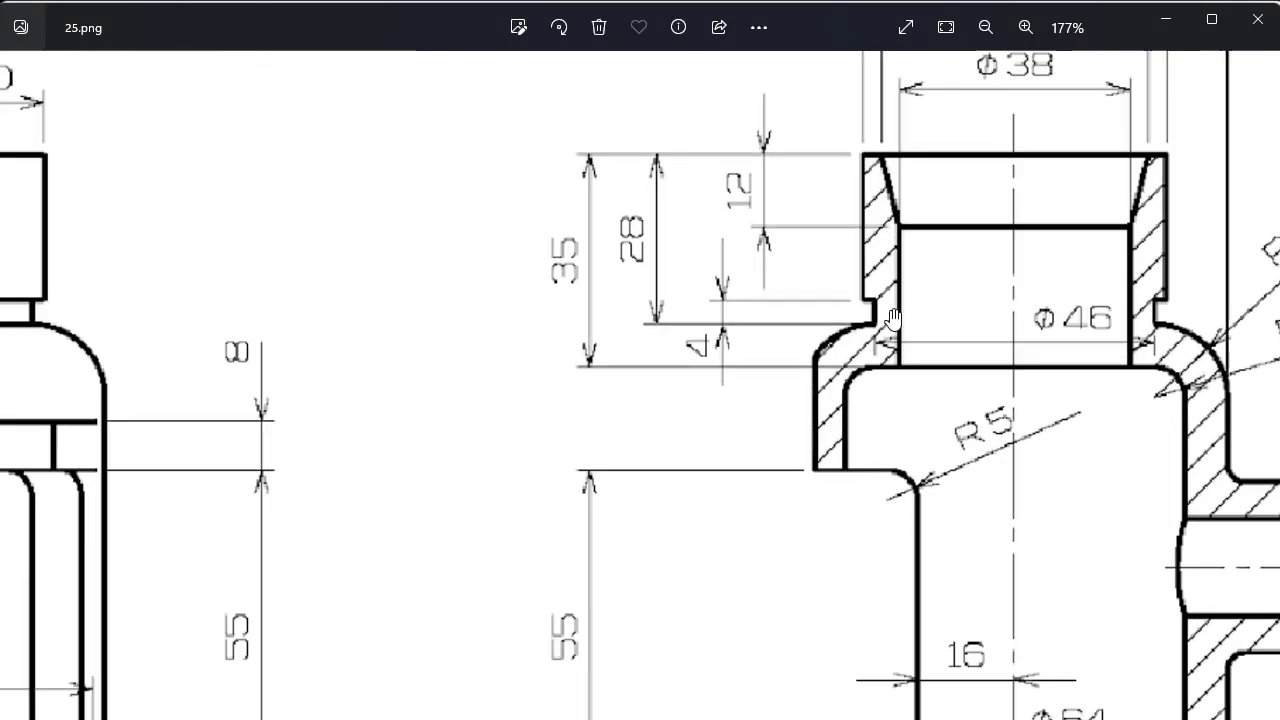
pyautogui.scroll(2, 893, 318)
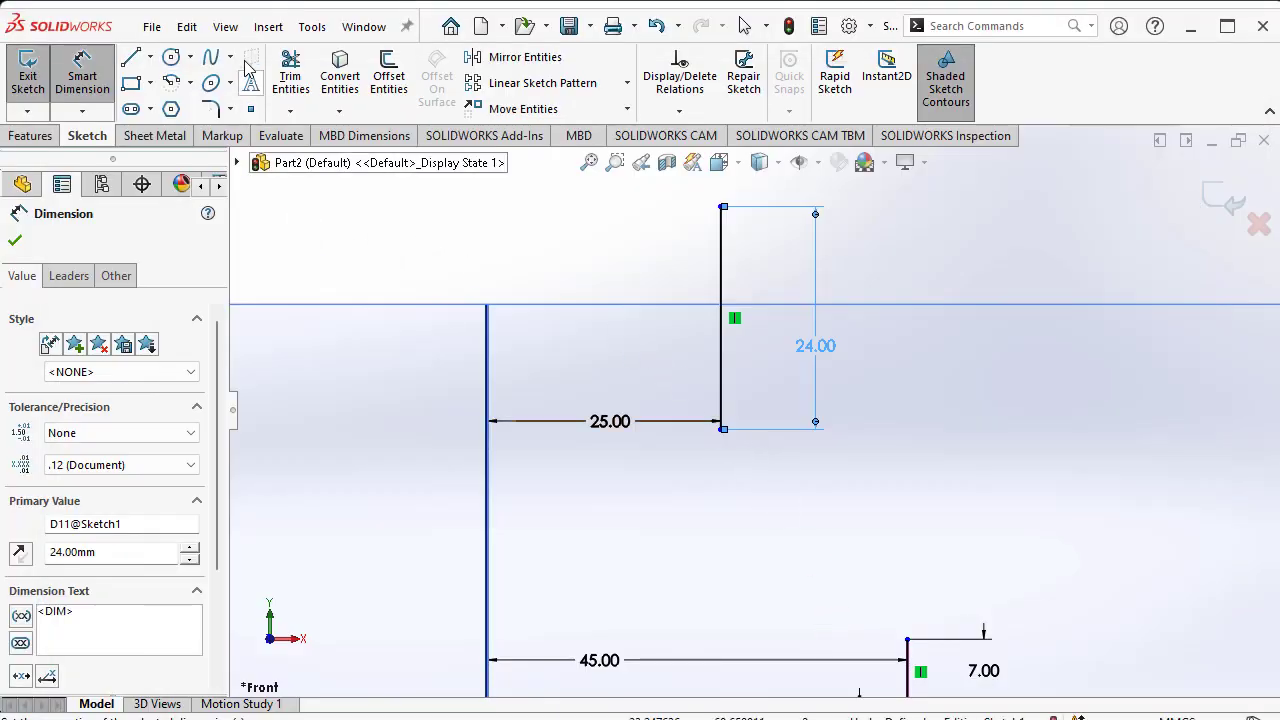
# - Draw a short inward step and a vertical segment down from the 24 mm line's bottom end
pyautogui.click(134, 58)
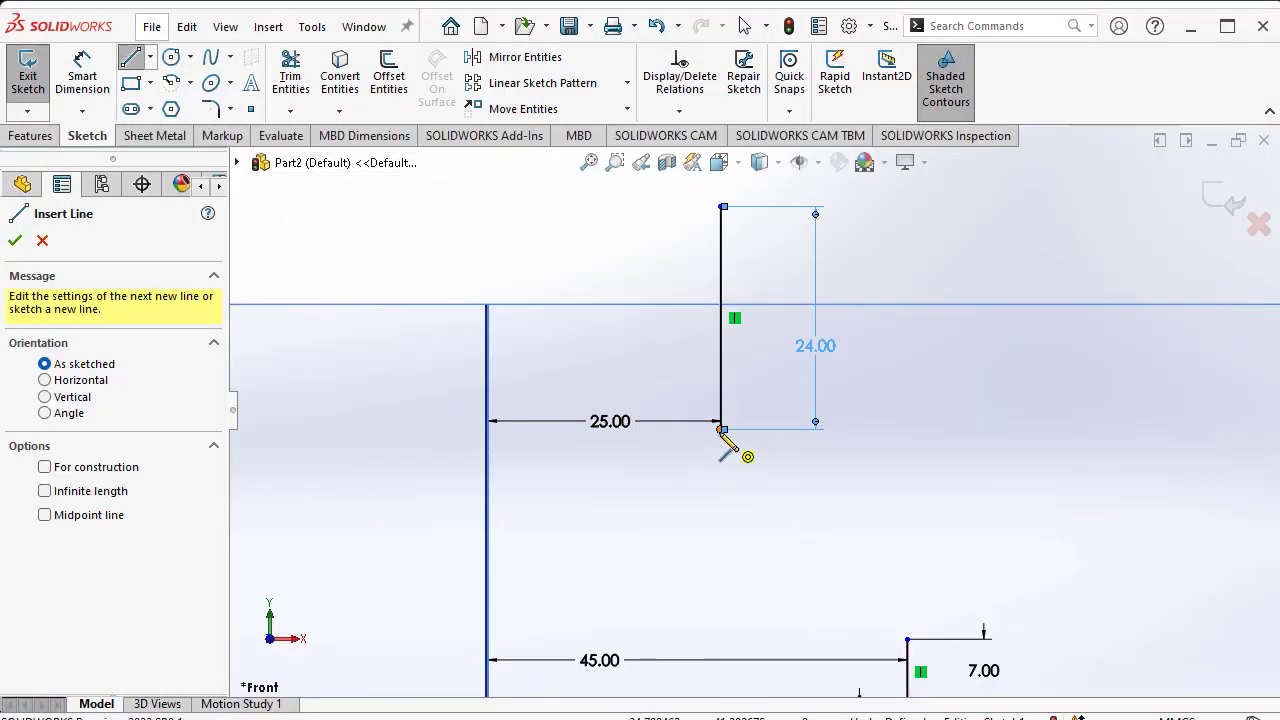
pyautogui.click(721, 429)
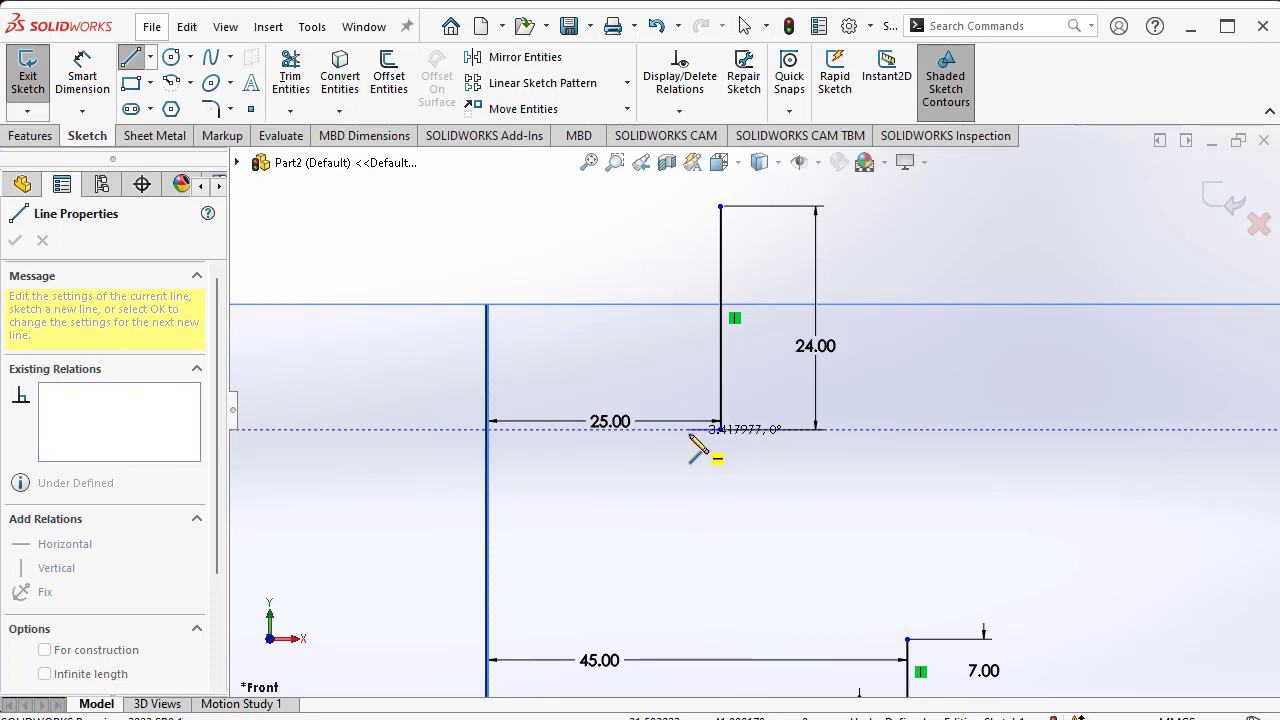
pyautogui.click(688, 430)
pyautogui.click(688, 460)
pyautogui.rightClick(737, 462)
pyautogui.click(786, 480)
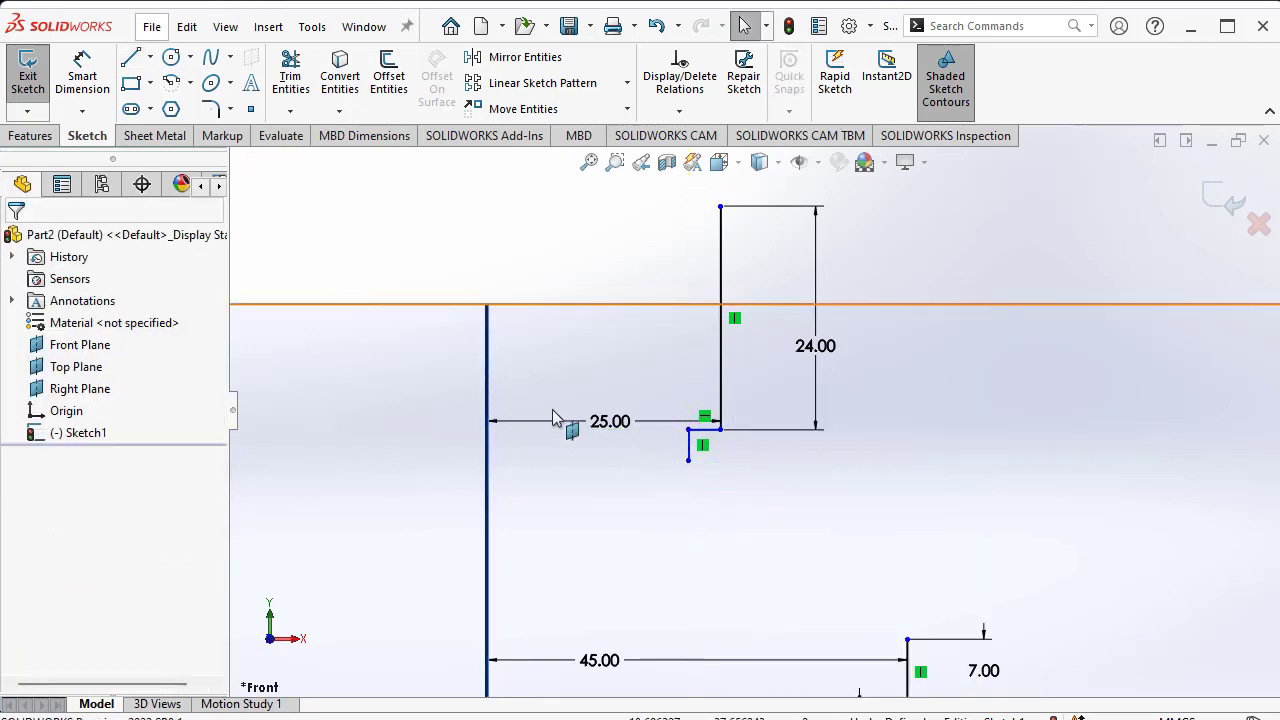
# - Dimension the short segment 23 mm (46/2) from the vertical axis
pyautogui.press('d')
pyautogui.click(688, 450)
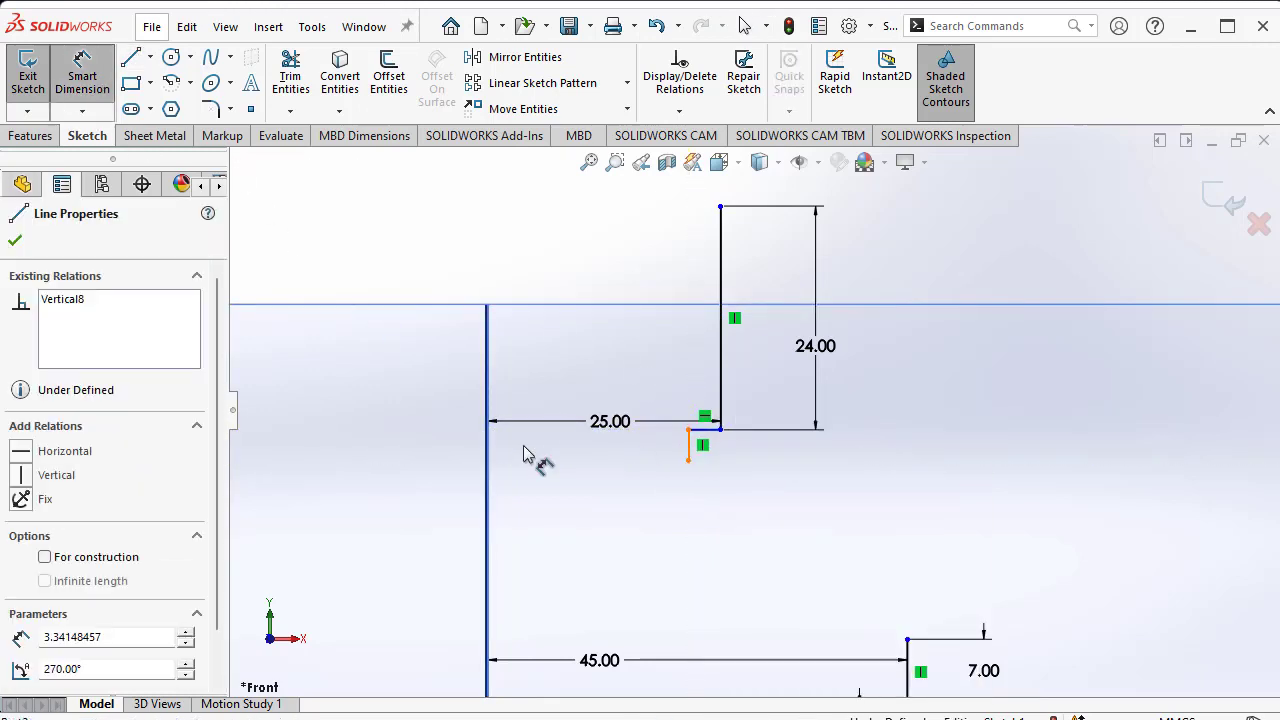
pyautogui.click(487, 452)
pyautogui.click(568, 366)
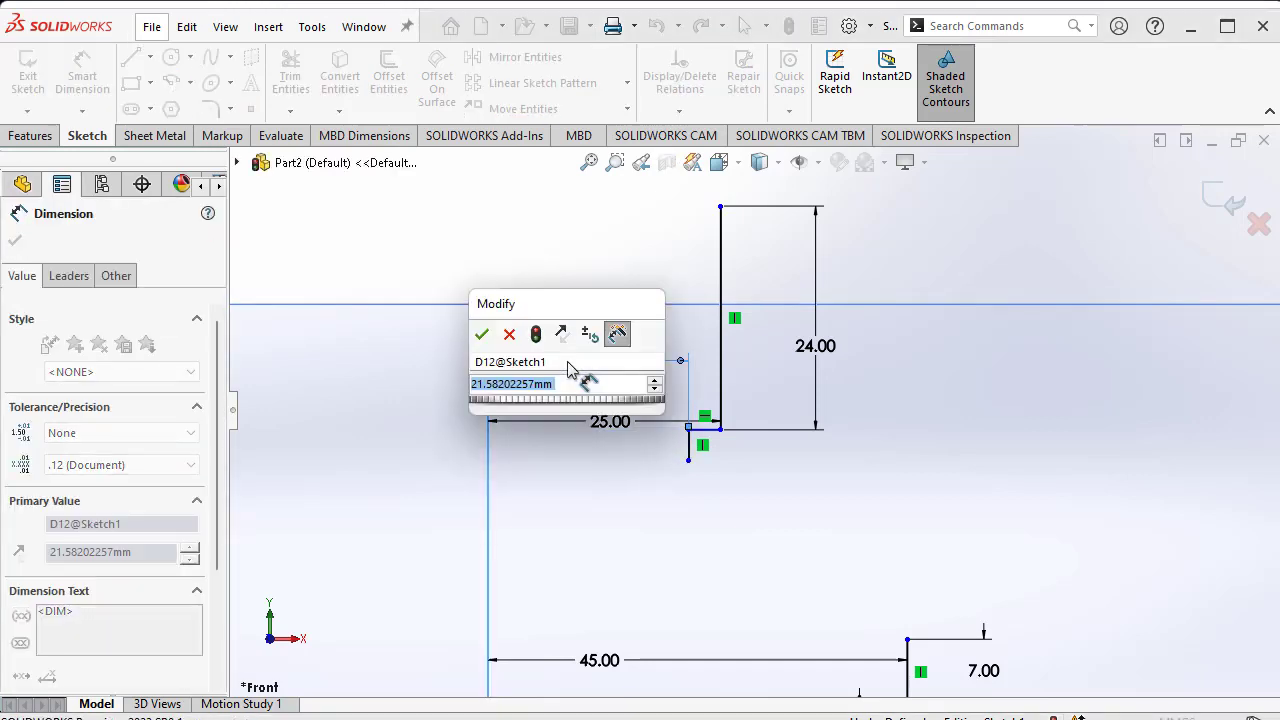
pyautogui.write('46/2')
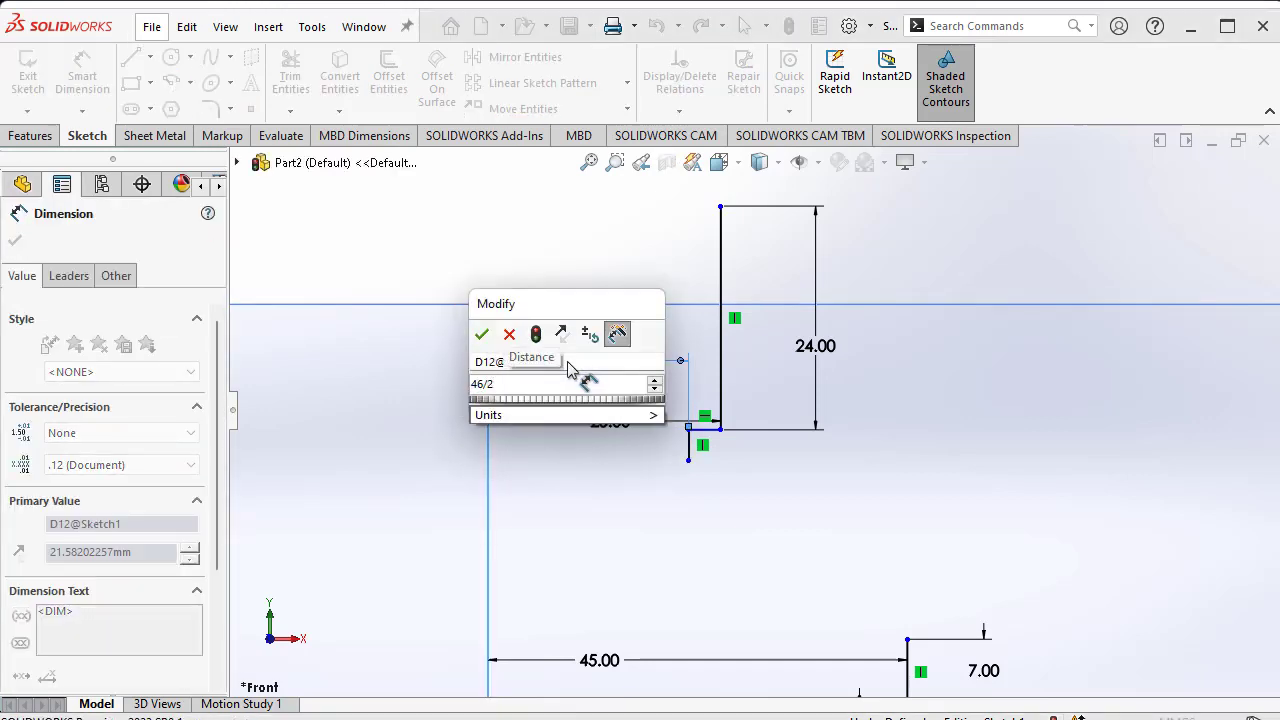
pyautogui.press('Return')
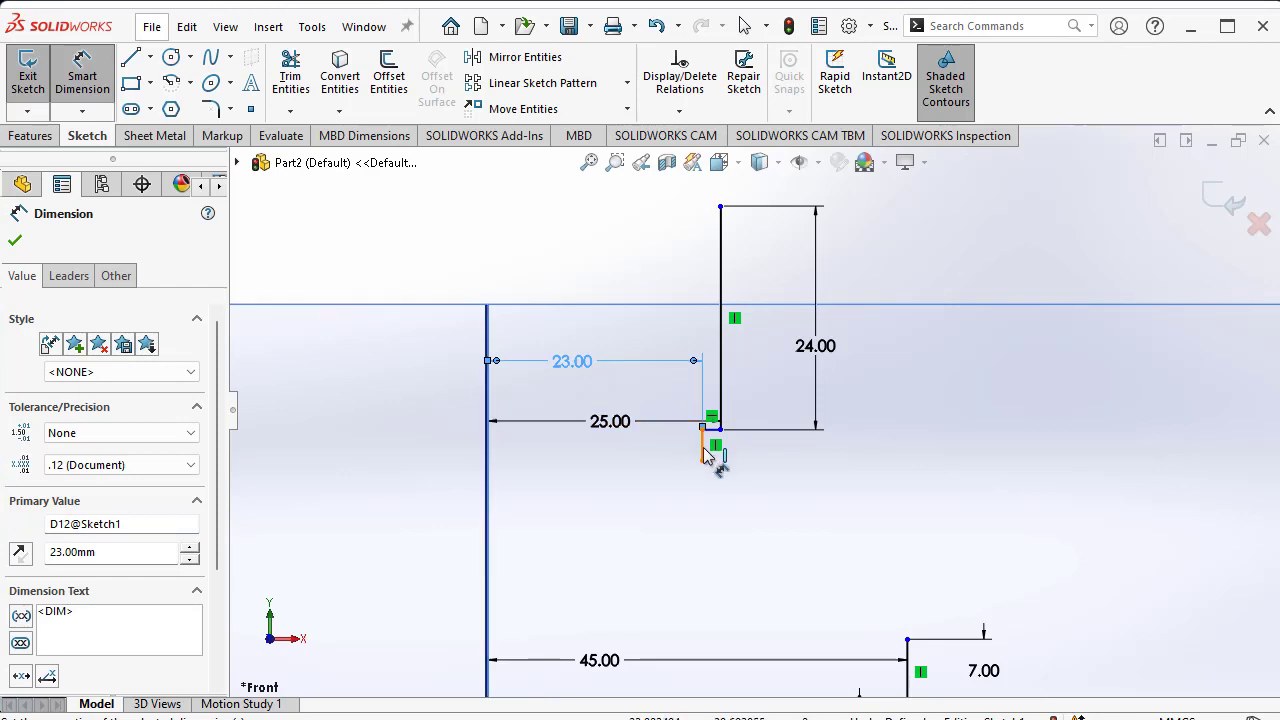
# - Set the short vertical segment's length to 4 mm
pyautogui.click(706, 455)
pyautogui.click(866, 456)
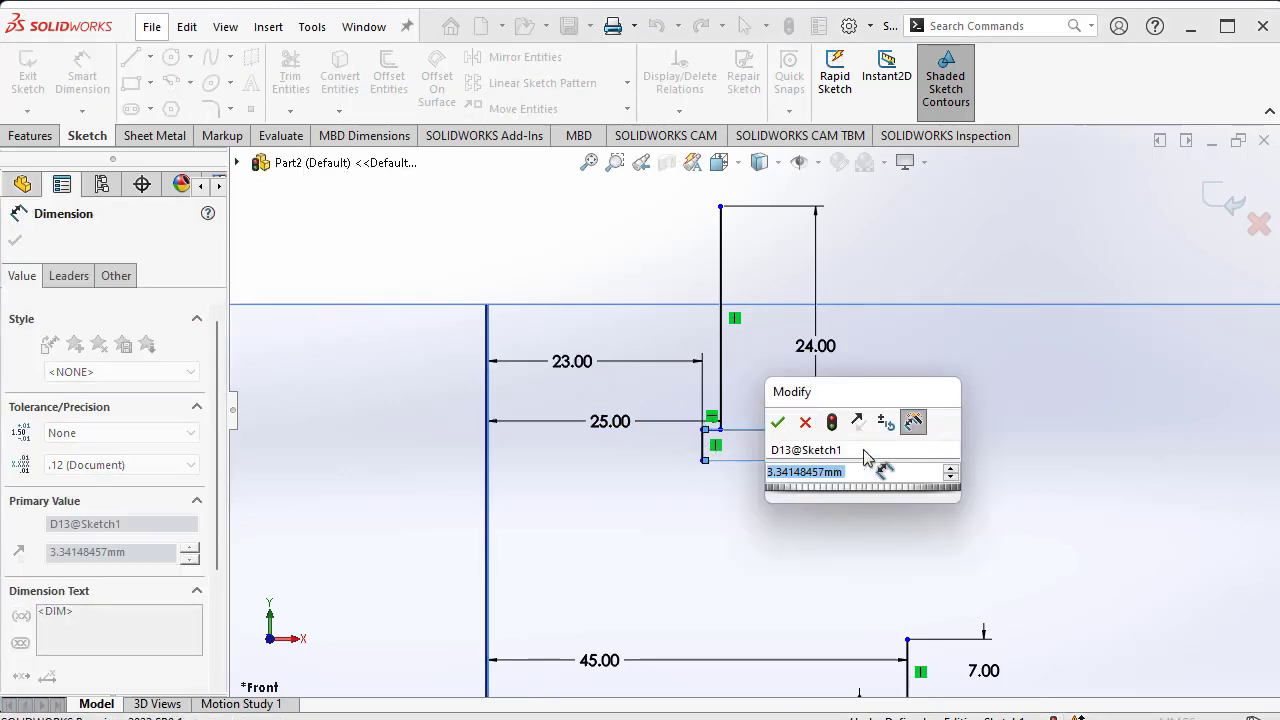
pyautogui.write('4')
pyautogui.press('Return')
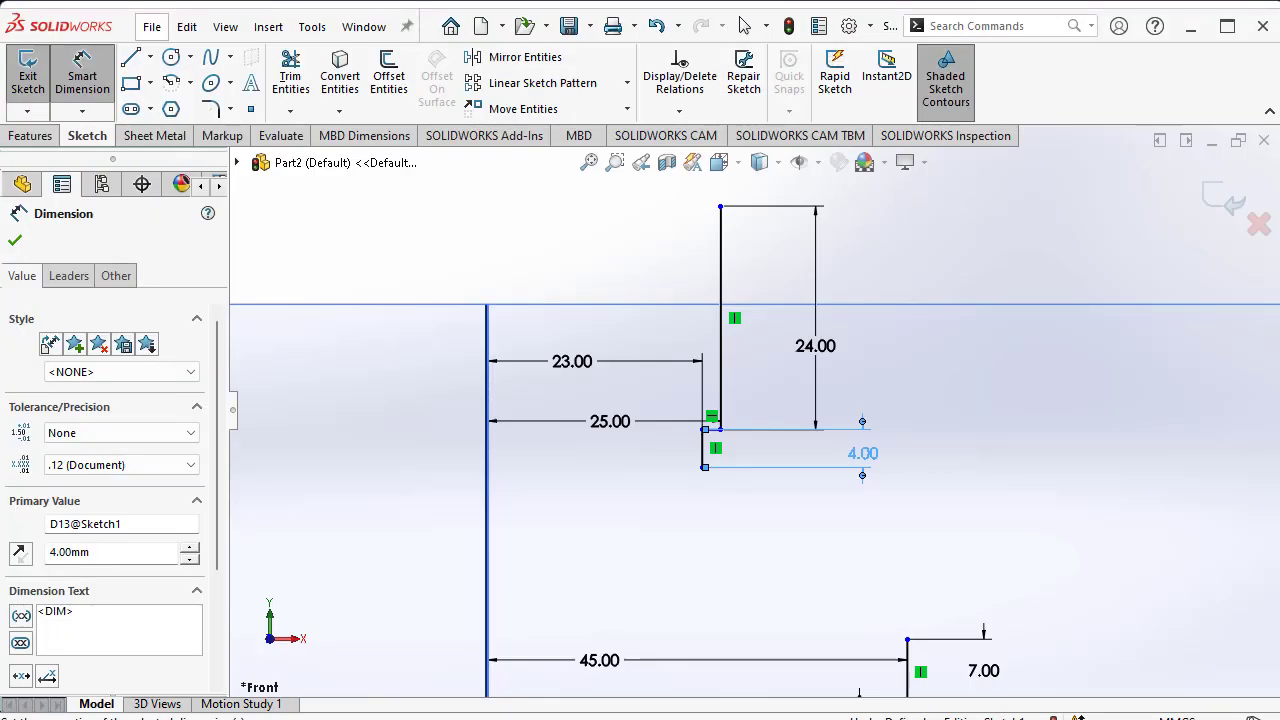
# - Zoom into 25.png to read the upper bore and shoulder dimensions
pyautogui.scroll(-2, 684, 355)
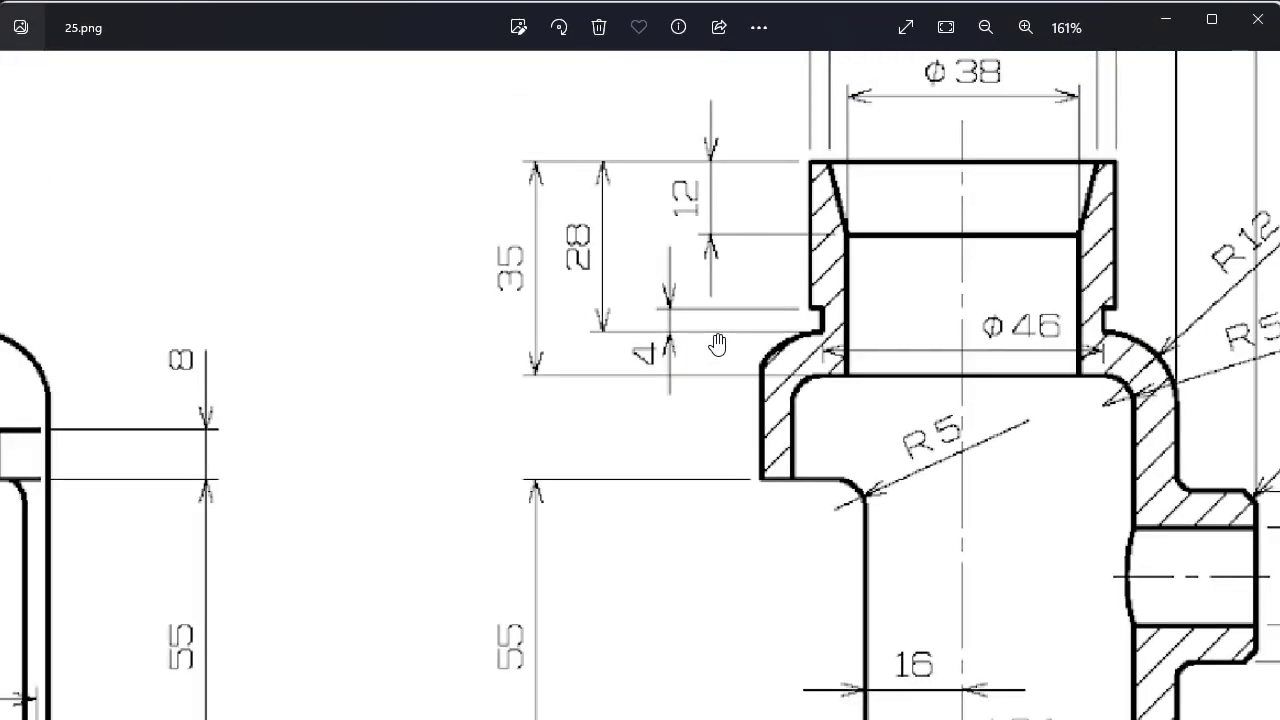
pyautogui.scroll(-3, 684, 355)
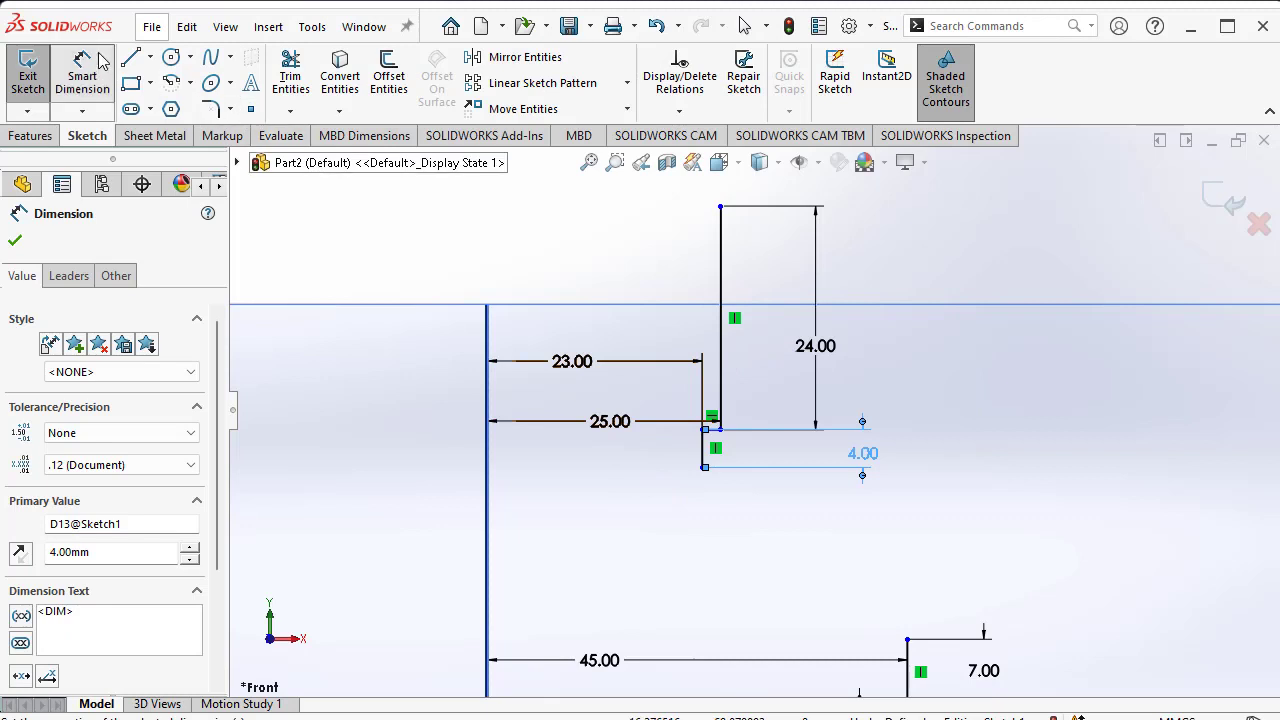
# - Draw a horizontal line outward from the 4 mm step's corner, then a line downward
pyautogui.click(130, 57)
pyautogui.scroll(-3, 730, 520)
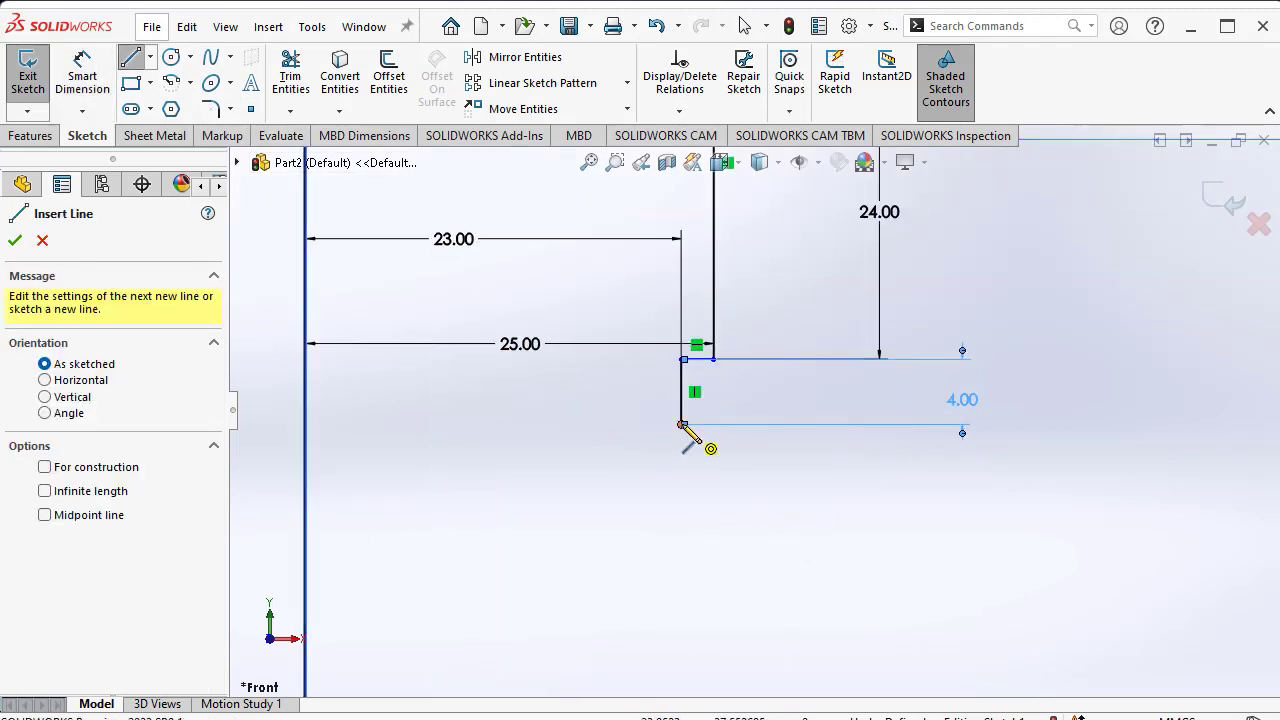
pyautogui.click(682, 425)
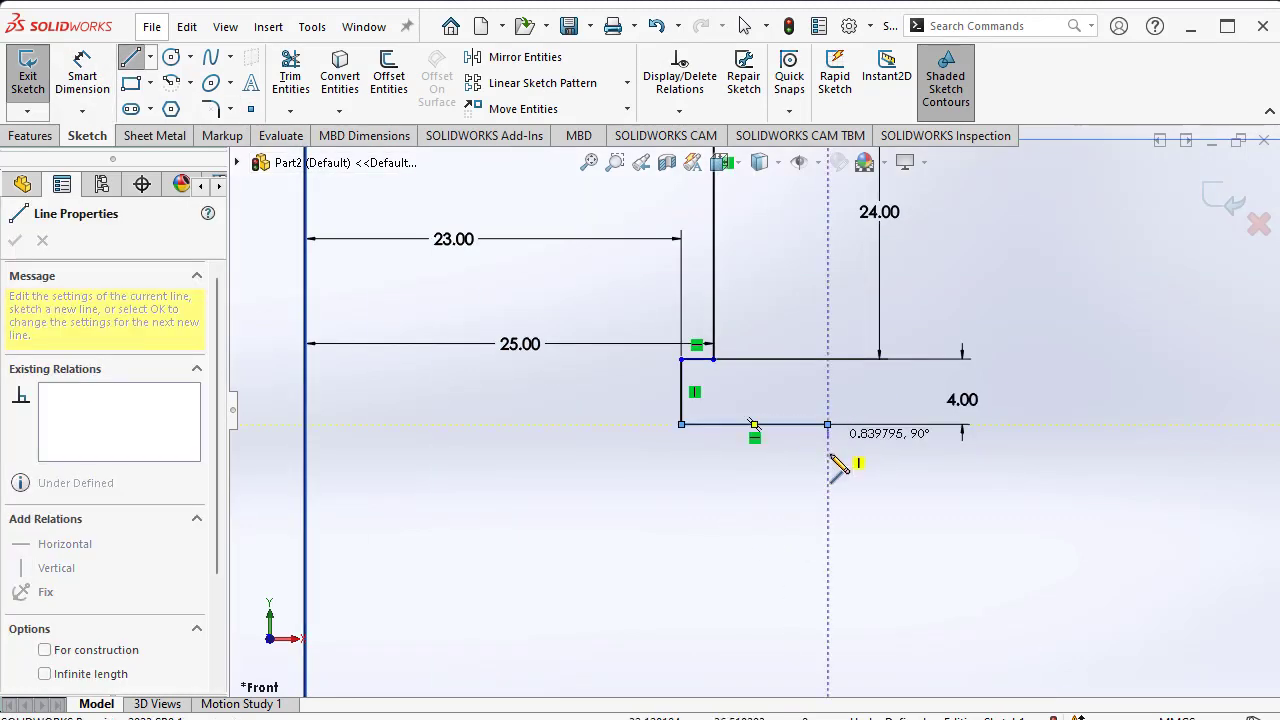
pyautogui.click(827, 521)
pyautogui.rightClick(827, 521)
pyautogui.click(940, 483)
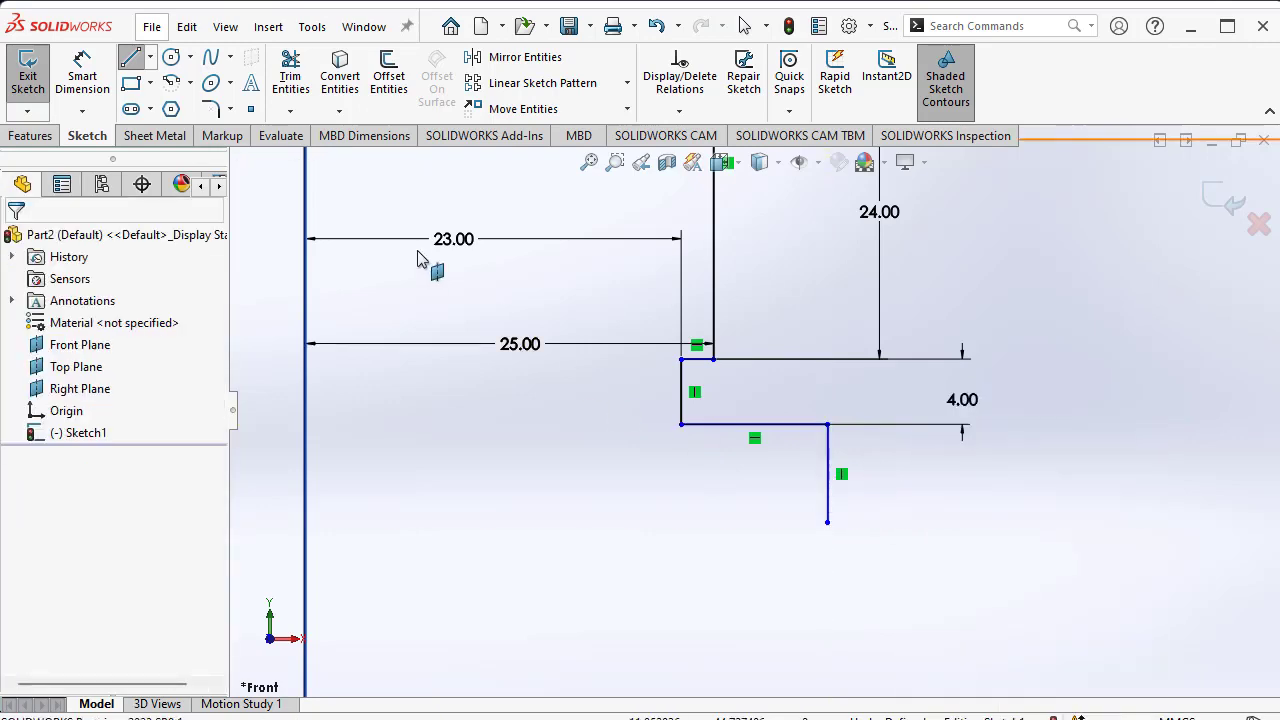
# - Dimension both new lines, horizontal and vertical, to 12 mm each
pyautogui.press('d')
pyautogui.click(730, 425)
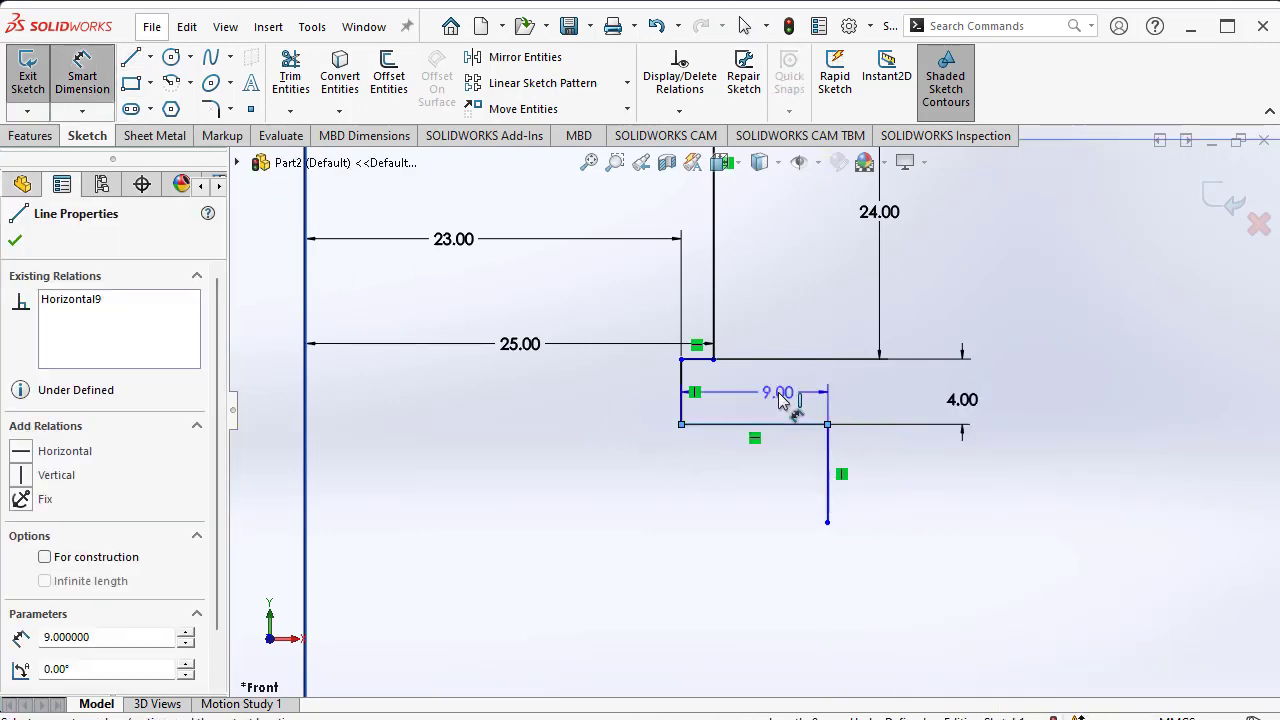
pyautogui.click(770, 400)
pyautogui.write('12')
pyautogui.press('Return')
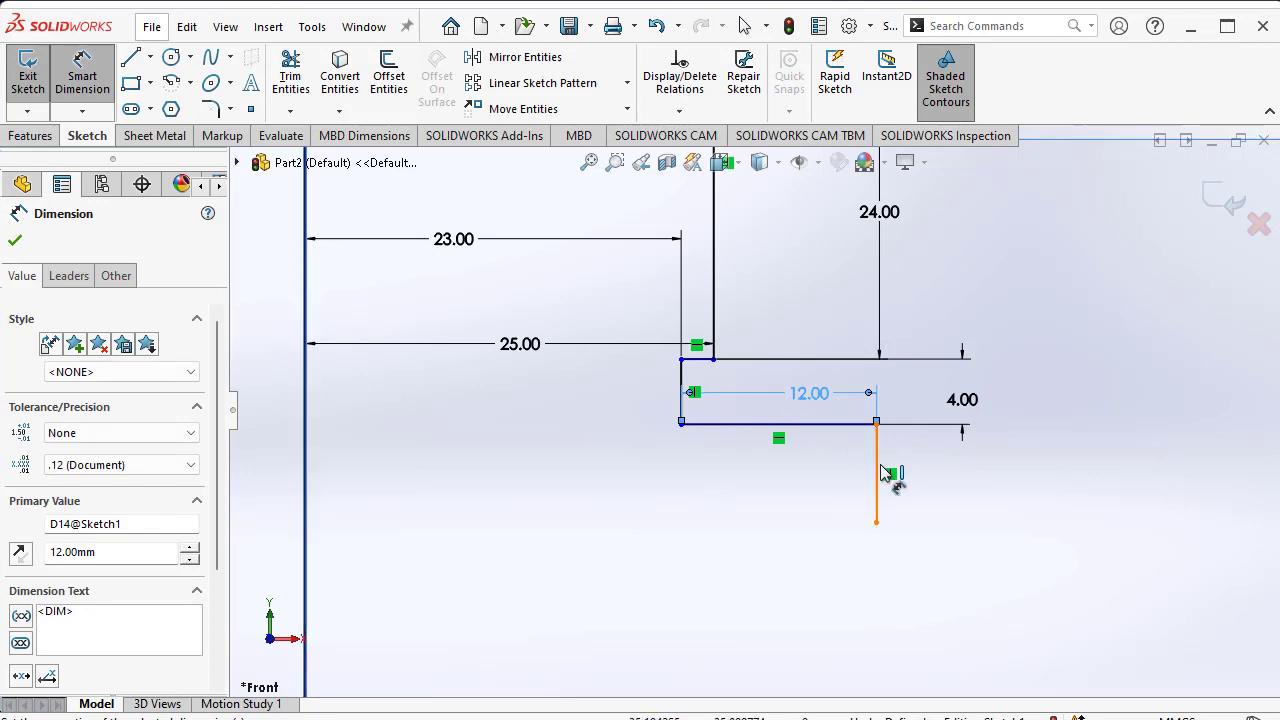
pyautogui.click(883, 473)
pyautogui.click(902, 492)
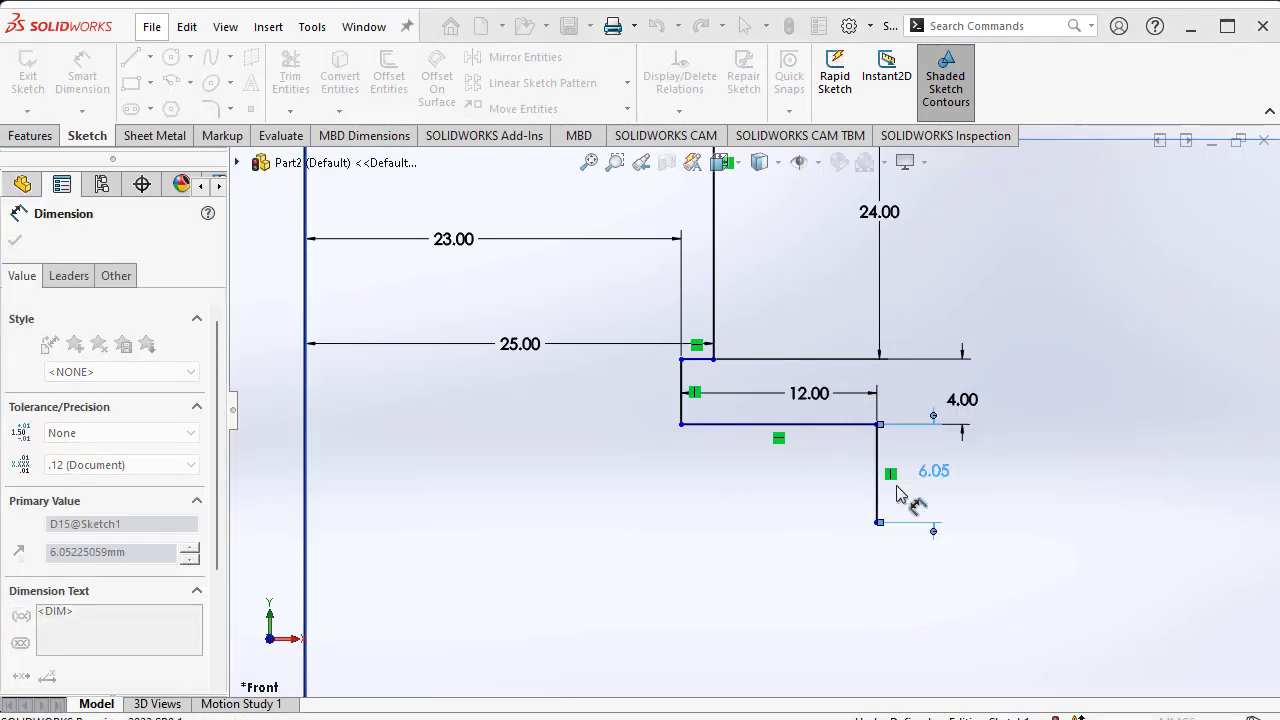
pyautogui.write('12')
pyautogui.press('Return')
# - Look over the sketch and bring up the 25.png reference drawing
pyautogui.scroll(-2, 908, 485)
pyautogui.scroll(-2, 757, 528)
pyautogui.scroll(3, 735, 533)
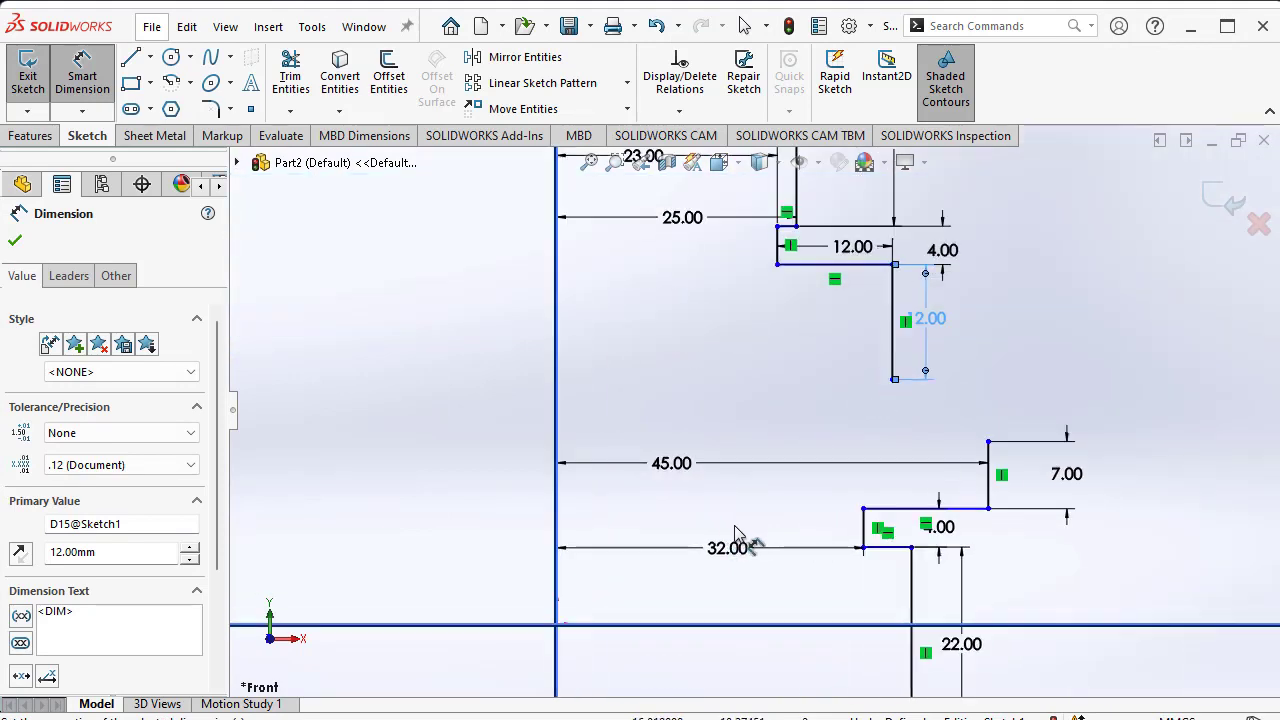
pyautogui.scroll(1, 890, 465)
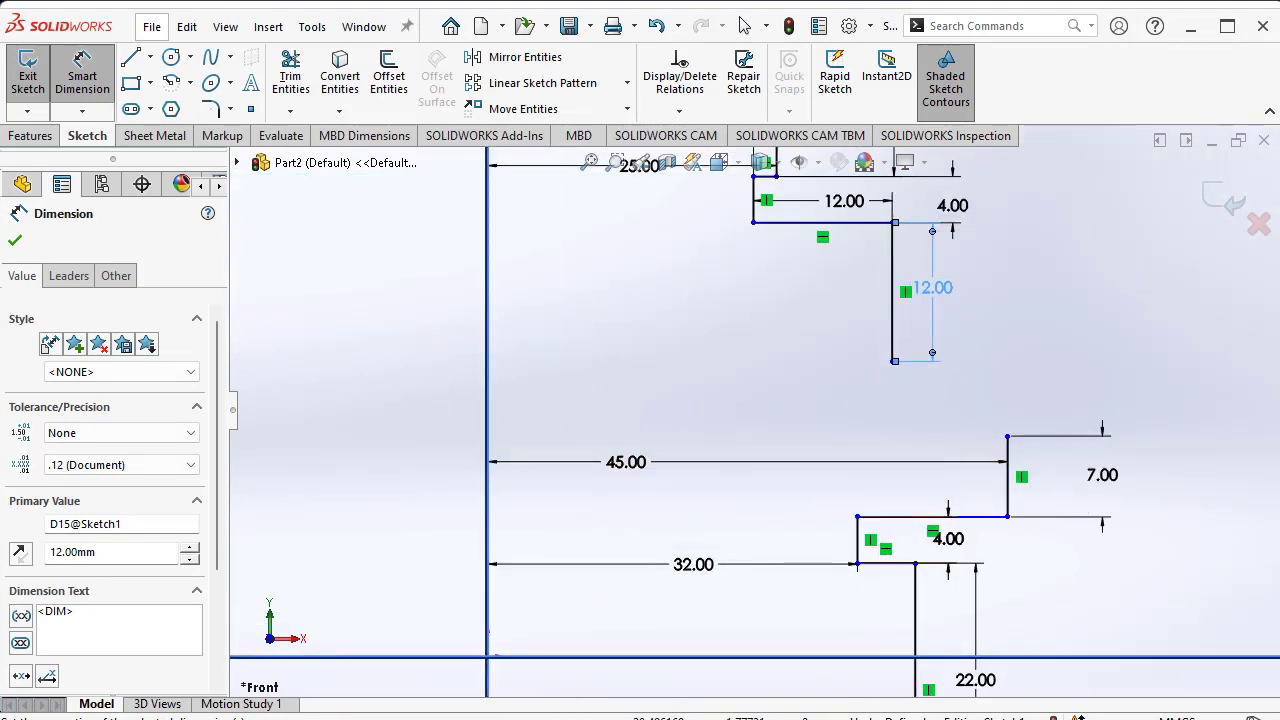
pyautogui.hotkey('alt', 'Tab')
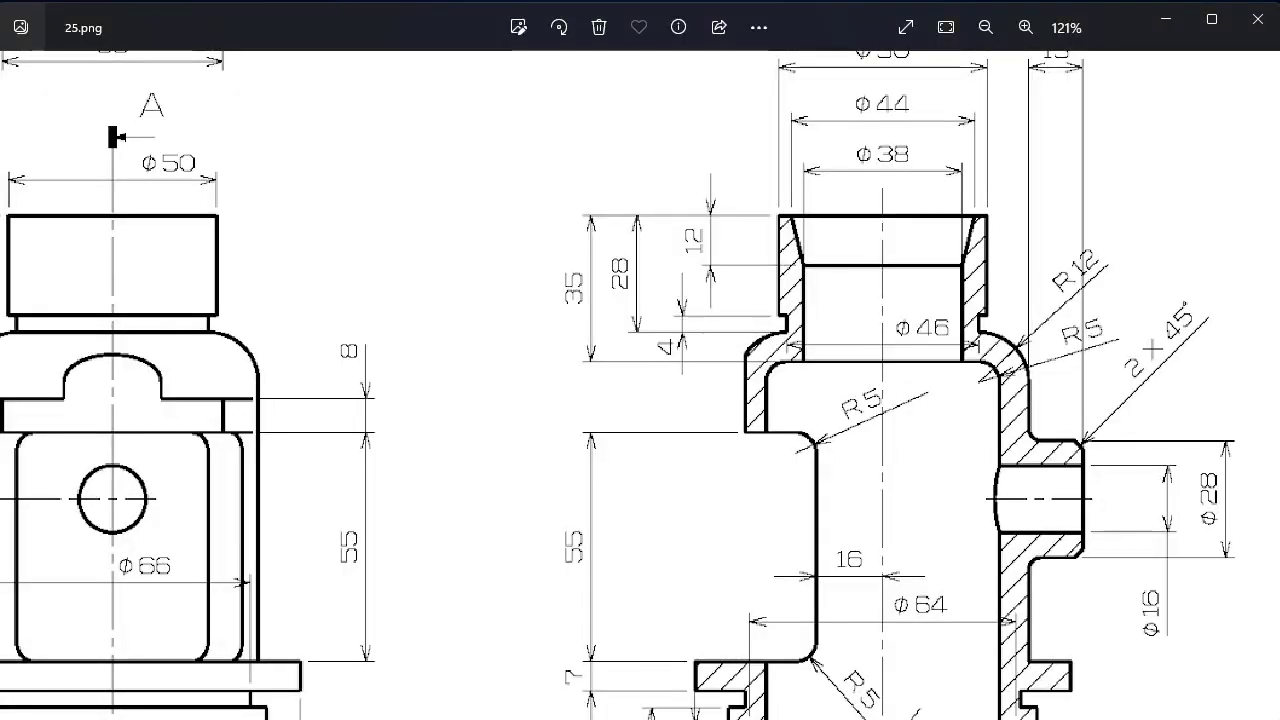
# - Zoom 25.png out to 100% and return to the SOLIDWORKS sketch
pyautogui.scroll(-1, 1090, 545)
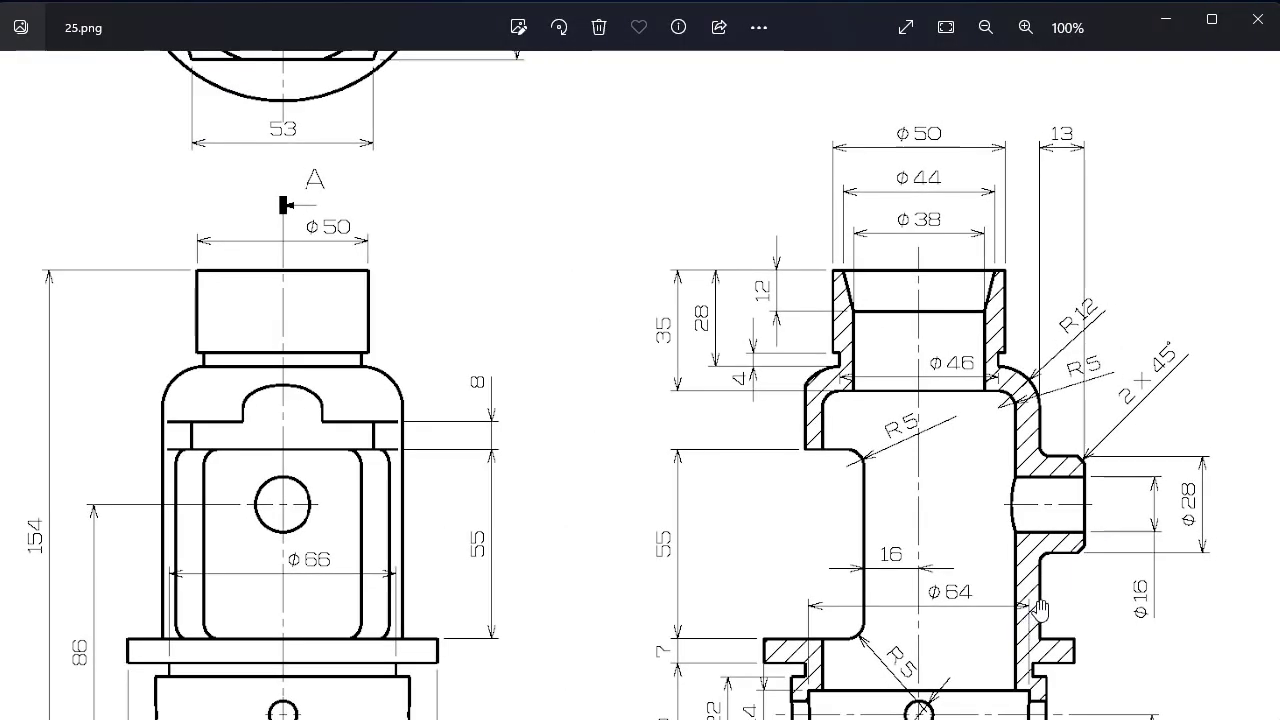
pyautogui.hotkey('alt', 'Tab')
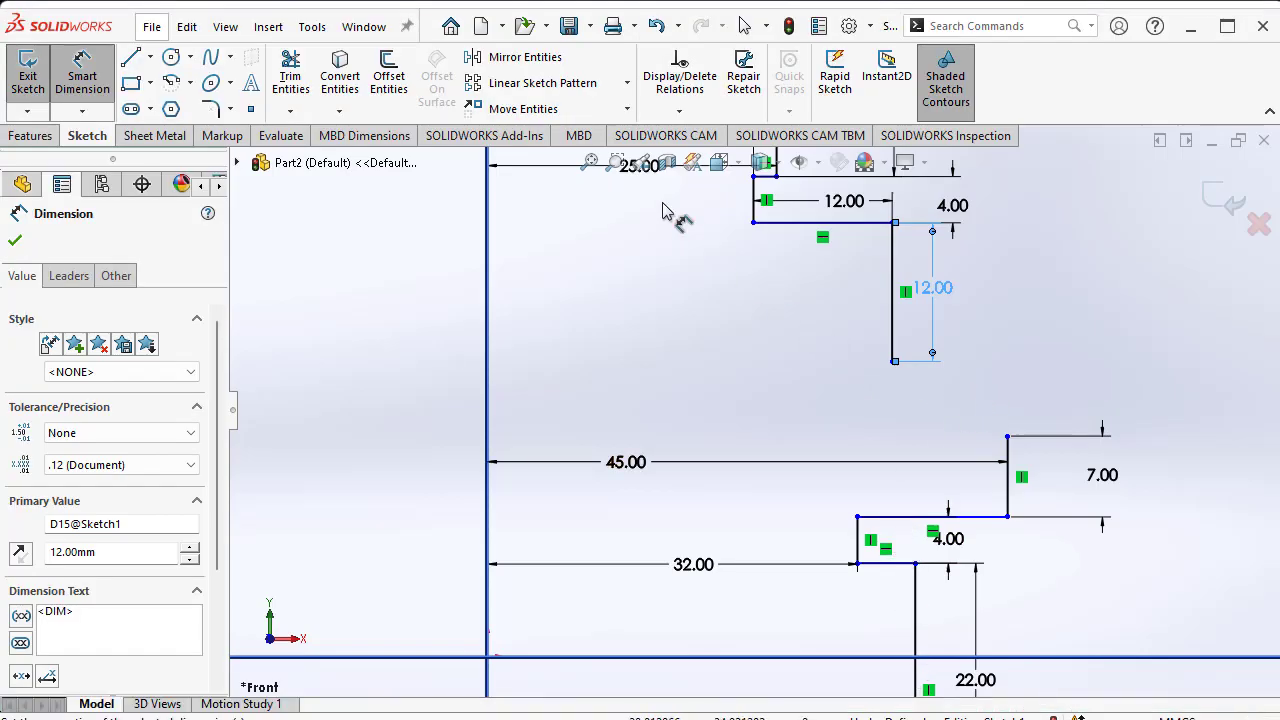
# - Draw a line left from the 7.00 shoulder top, then up to the 12 mm line's end
pyautogui.click(130, 57)
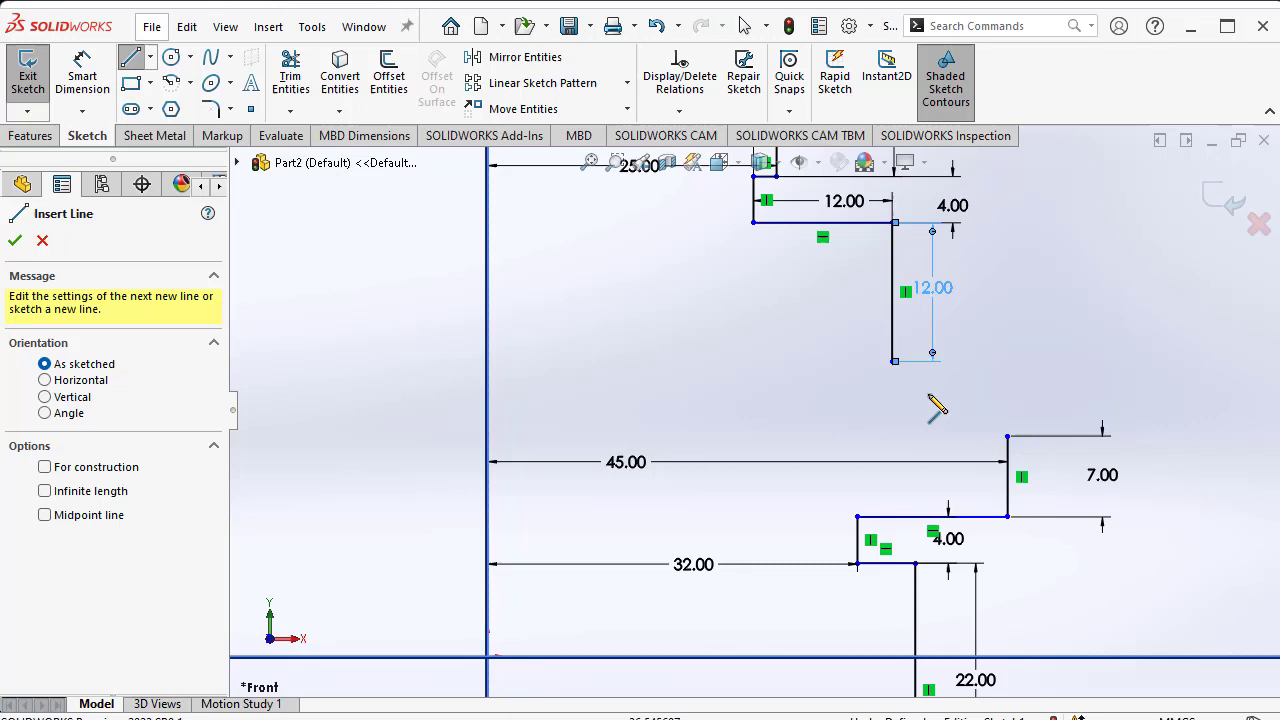
pyautogui.click(1007, 438)
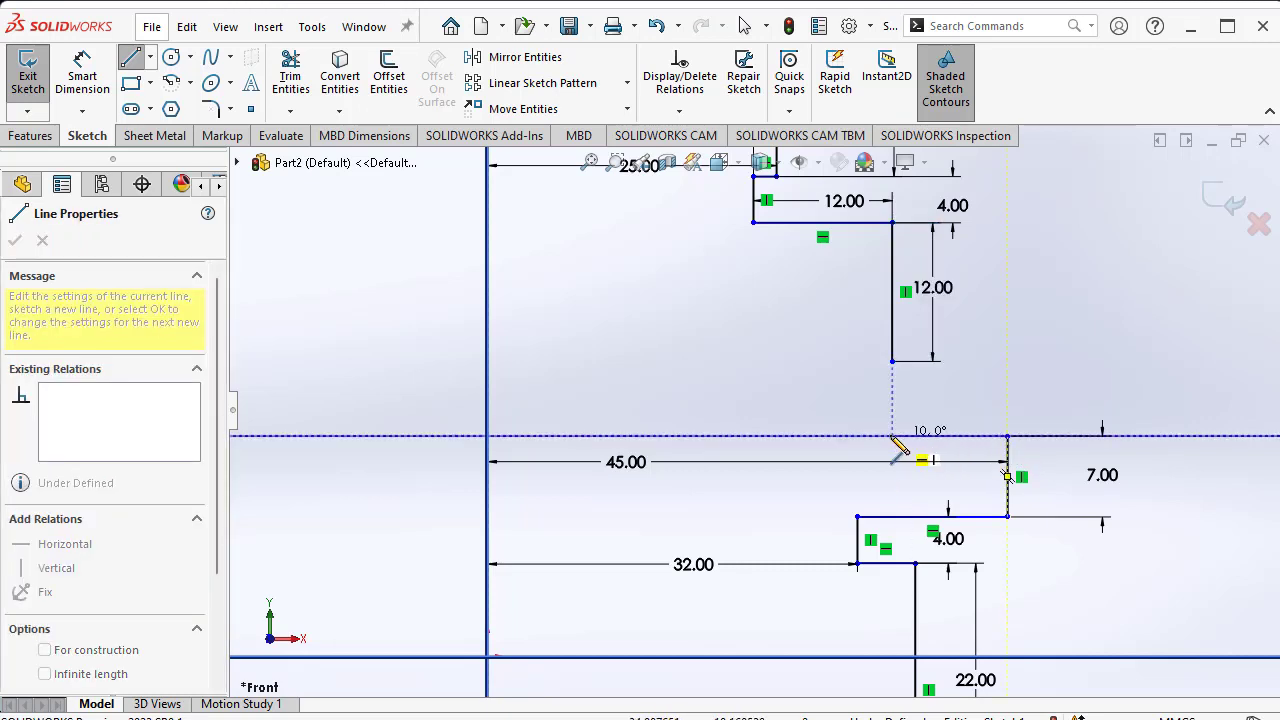
pyautogui.click(893, 437)
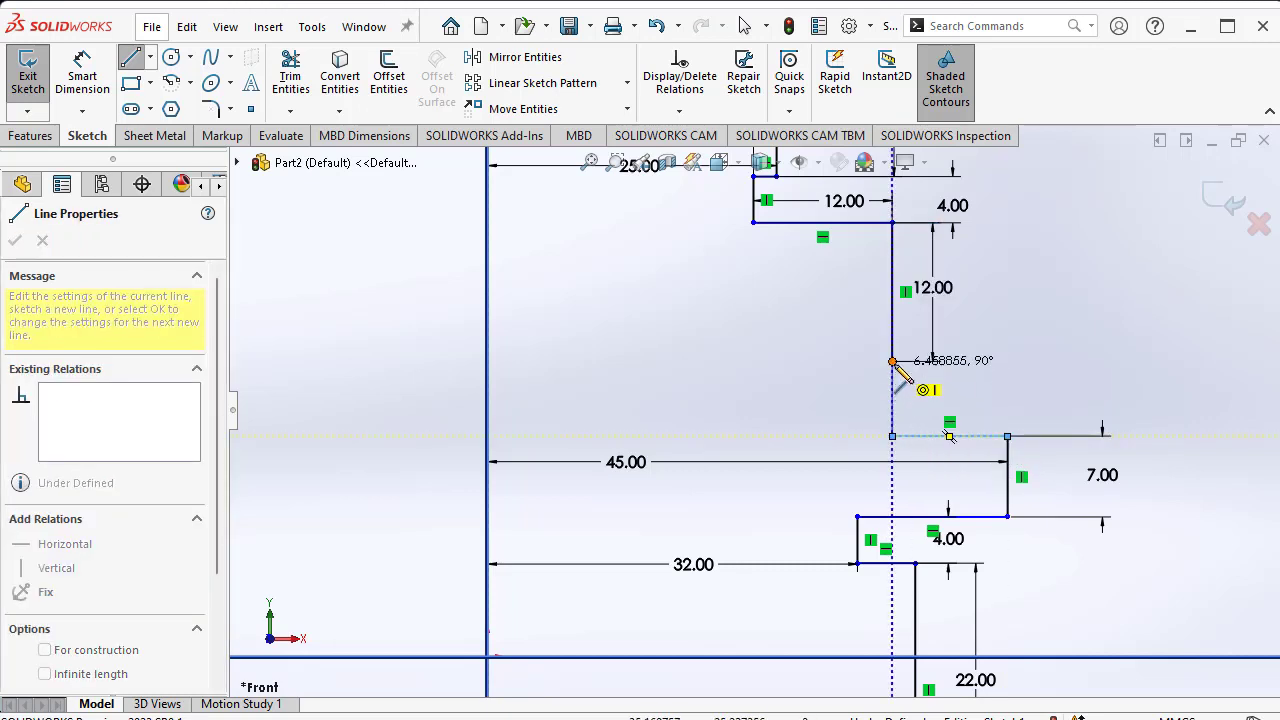
pyautogui.click(892, 361)
pyautogui.press('Escape')
pyautogui.scroll(2, 990, 448)
pyautogui.scroll(2, 922, 422)
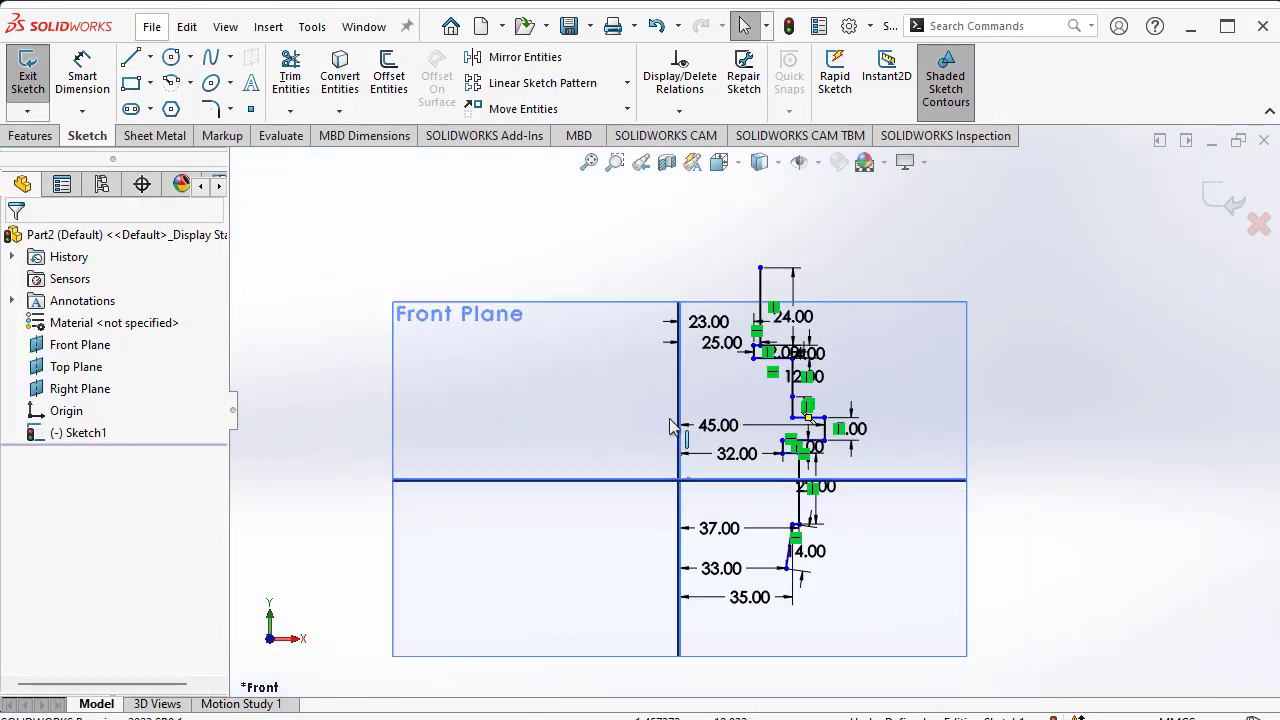
pyautogui.scroll(-2, 714, 371)
pyautogui.scroll(-2, 767, 355)
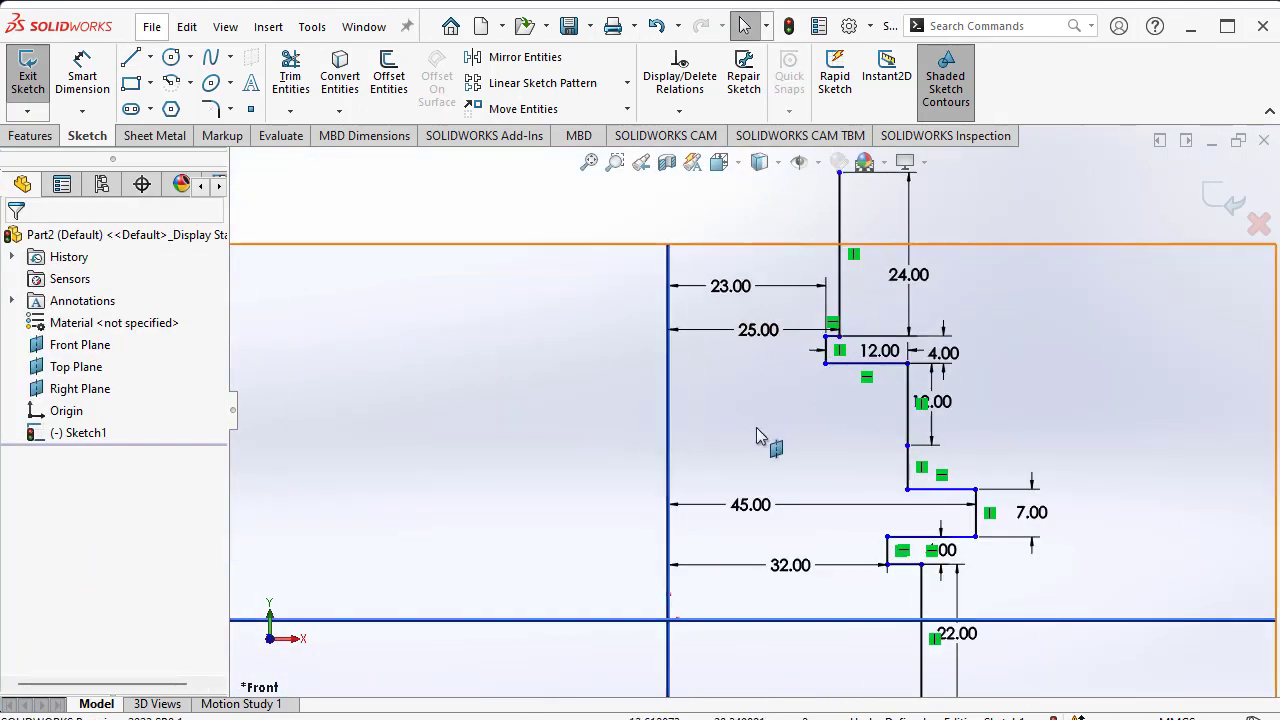
pyautogui.scroll(2, 756, 427)
# - Draw lines from the top endpoint down the centre axis to the 33.00 bottom endpoint
pyautogui.click(130, 57)
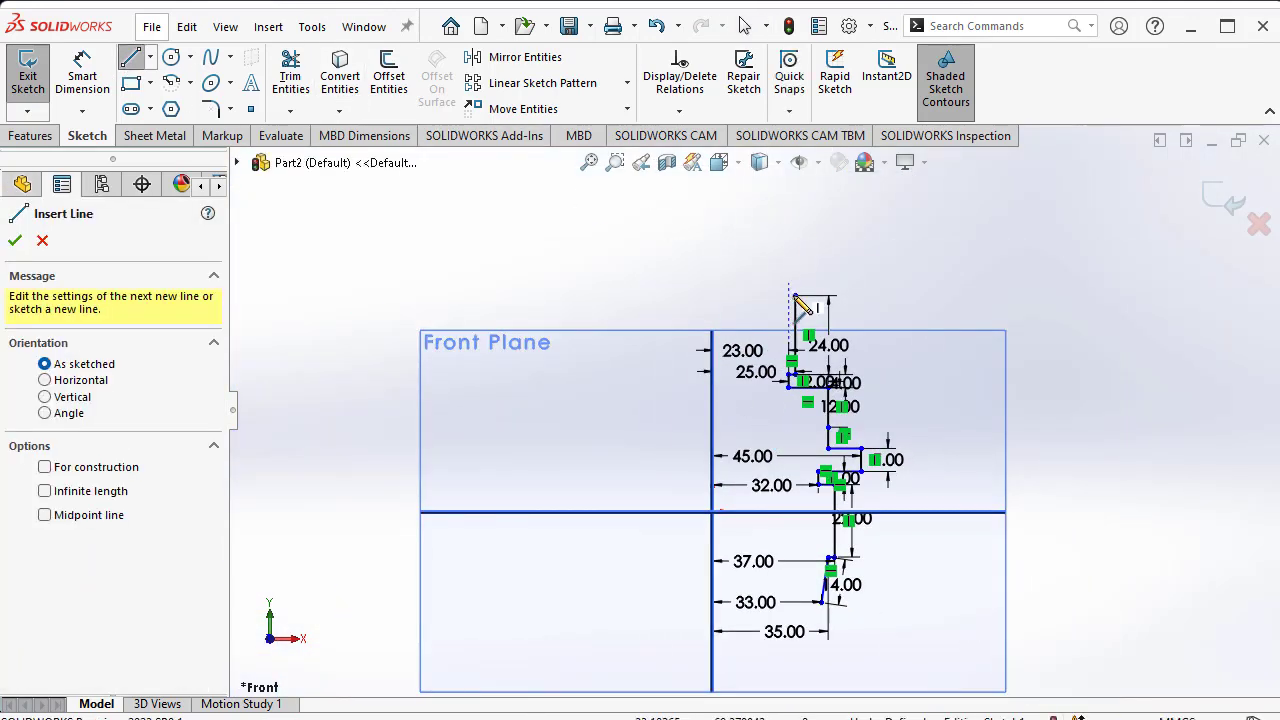
pyautogui.click(795, 296)
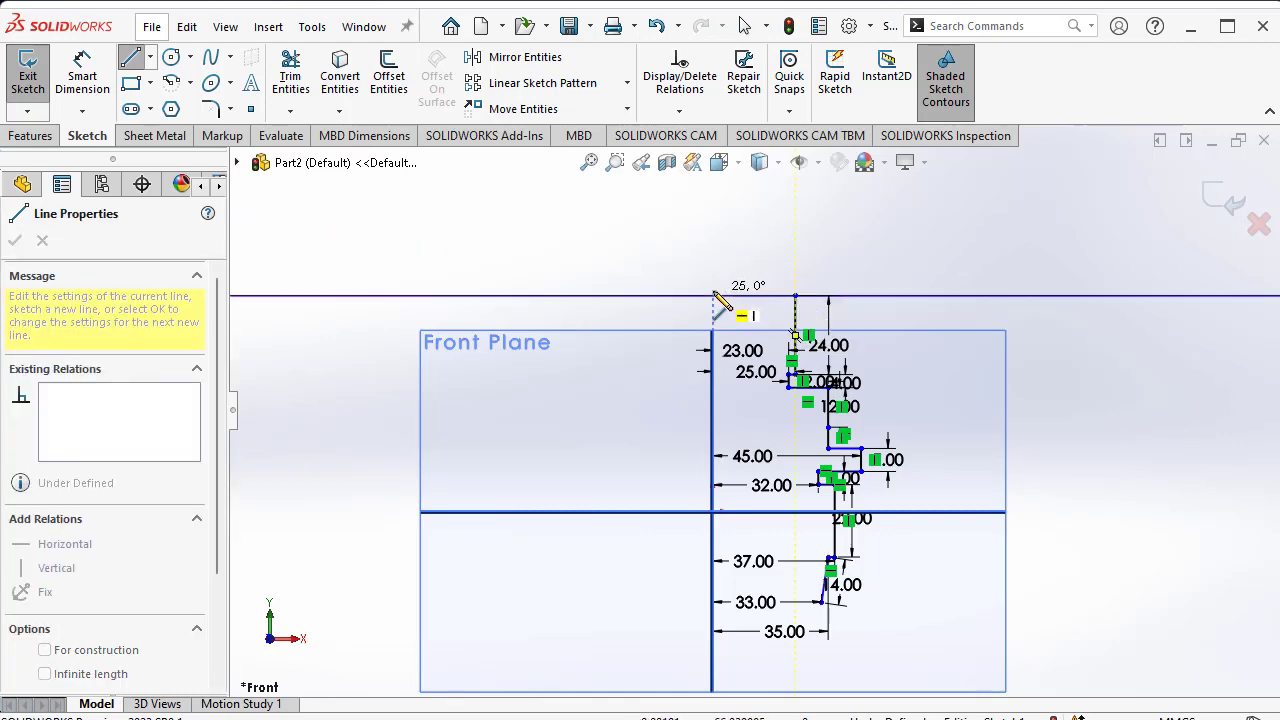
pyautogui.scroll(2, 714, 380)
pyautogui.scroll(-2, 706, 486)
pyautogui.scroll(-1, 718, 556)
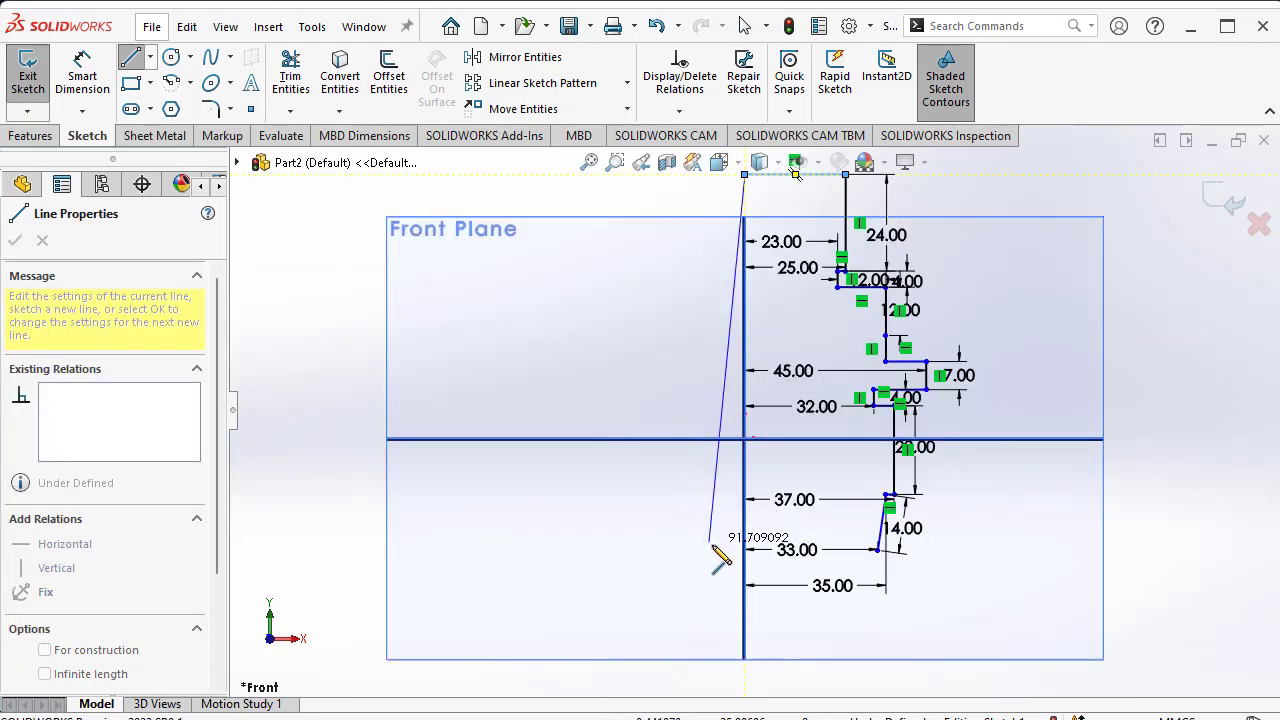
pyautogui.scroll(-3, 740, 575)
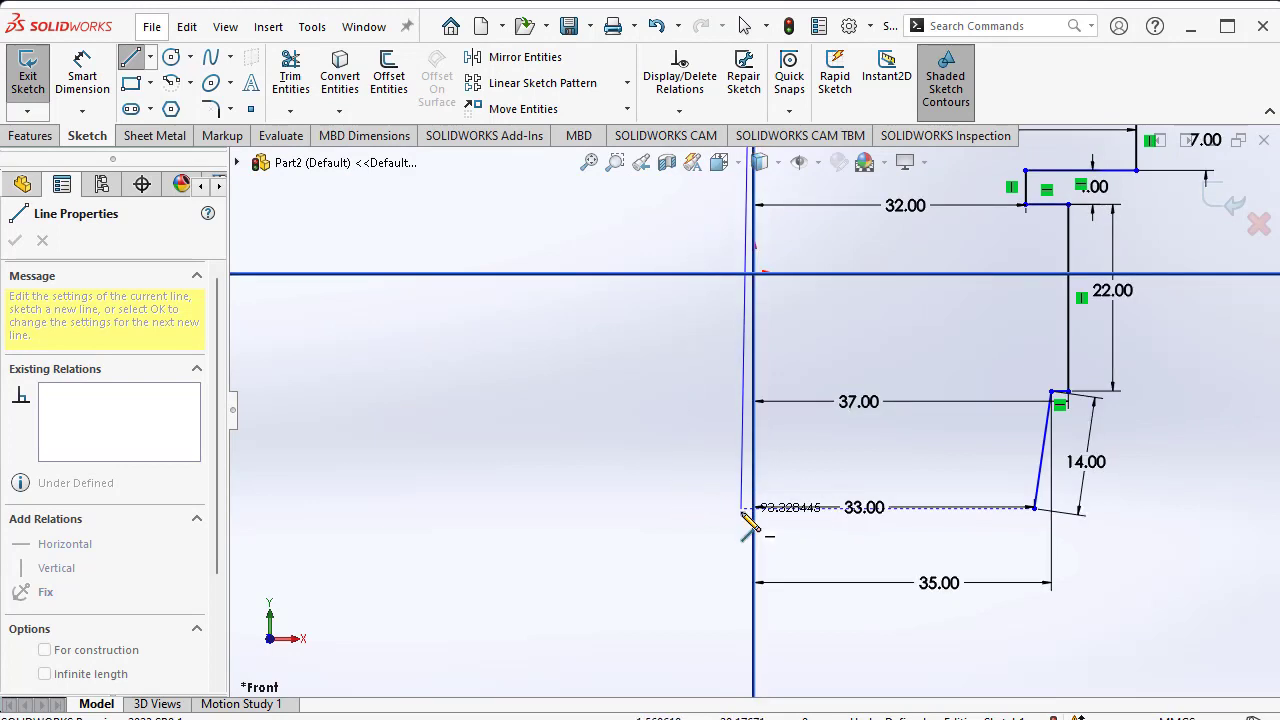
pyautogui.click(757, 509)
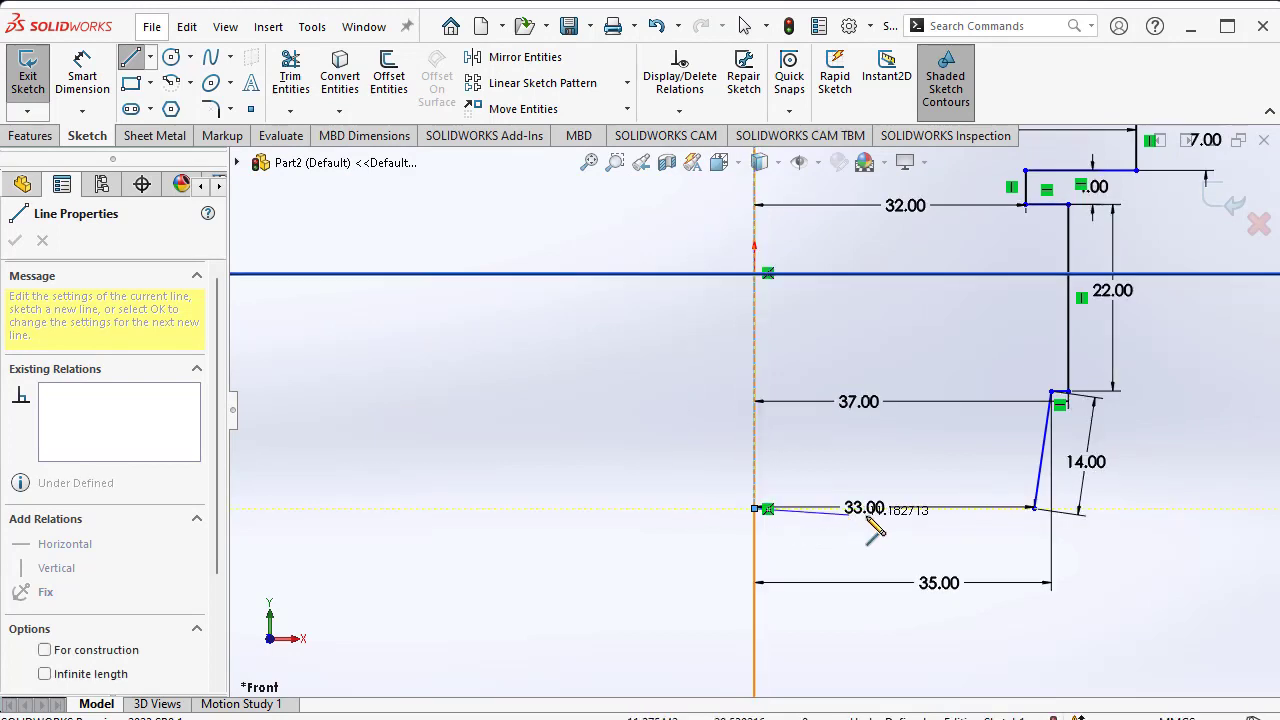
pyautogui.click(1035, 509)
pyautogui.rightClick(910, 545)
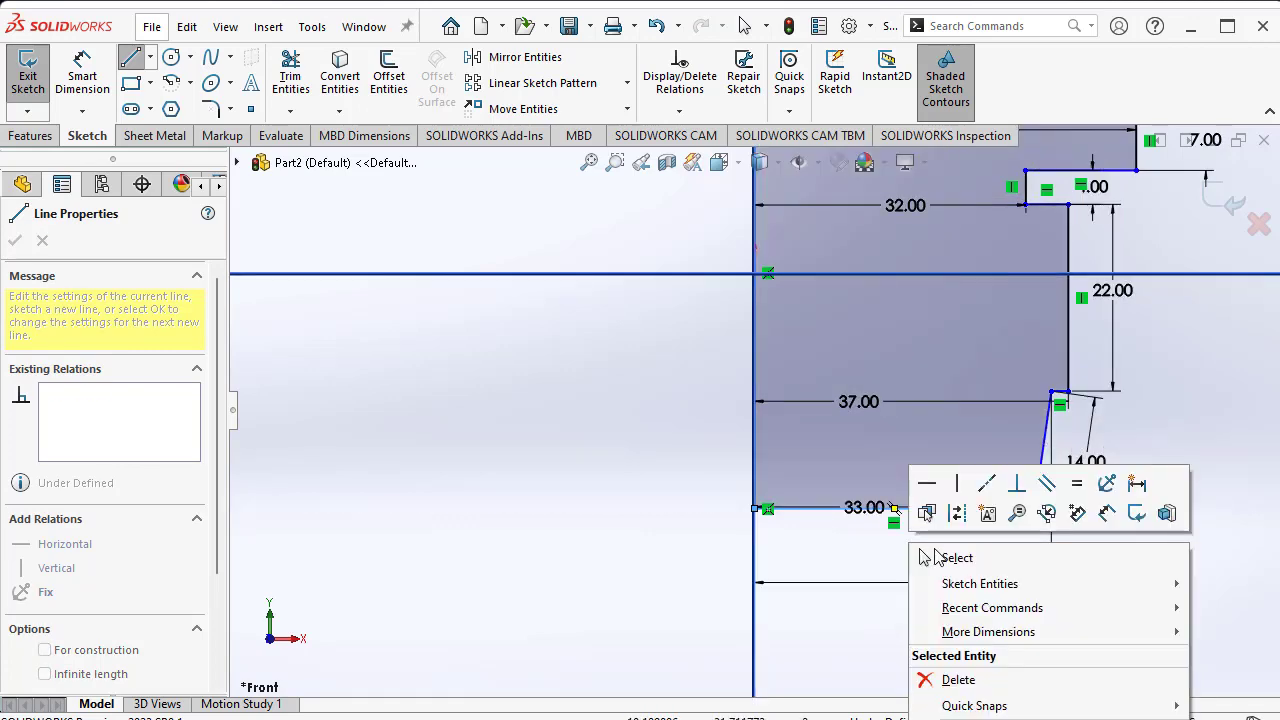
pyautogui.click(945, 557)
pyautogui.press('f')
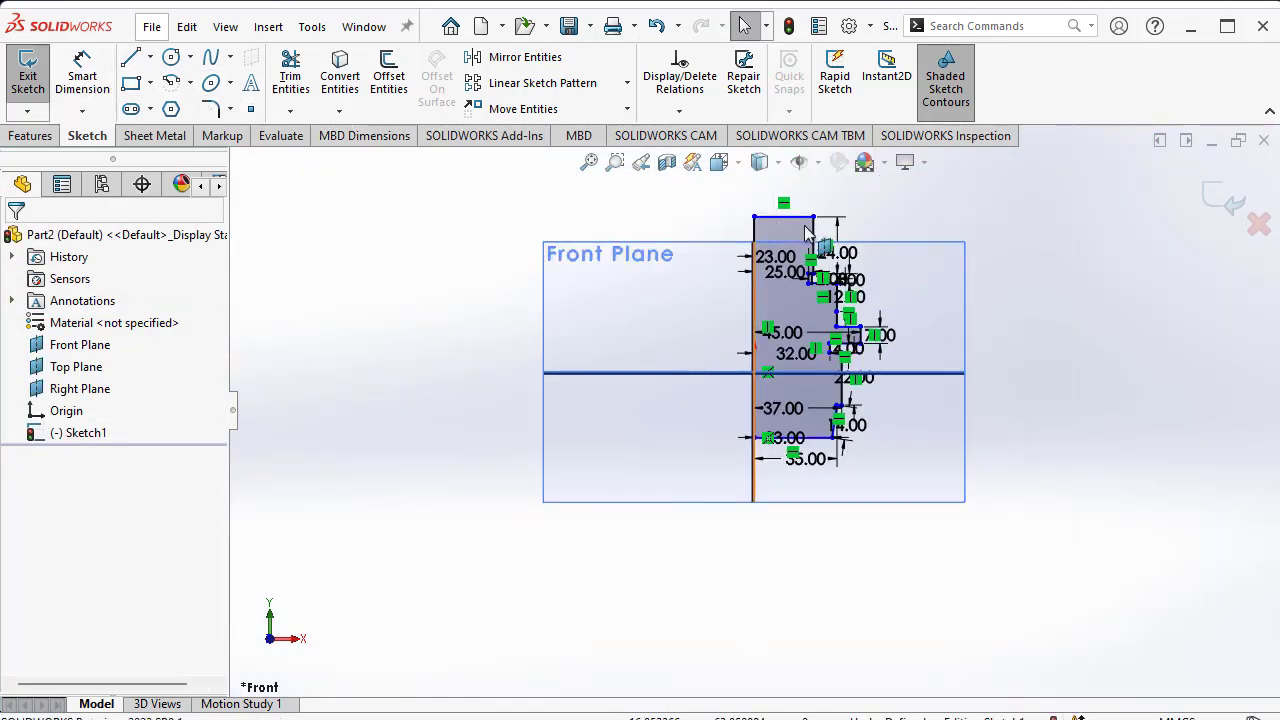
pyautogui.click(787, 228)
# - Dimension the profile's overall height as 154 mm
pyautogui.click(82, 75)
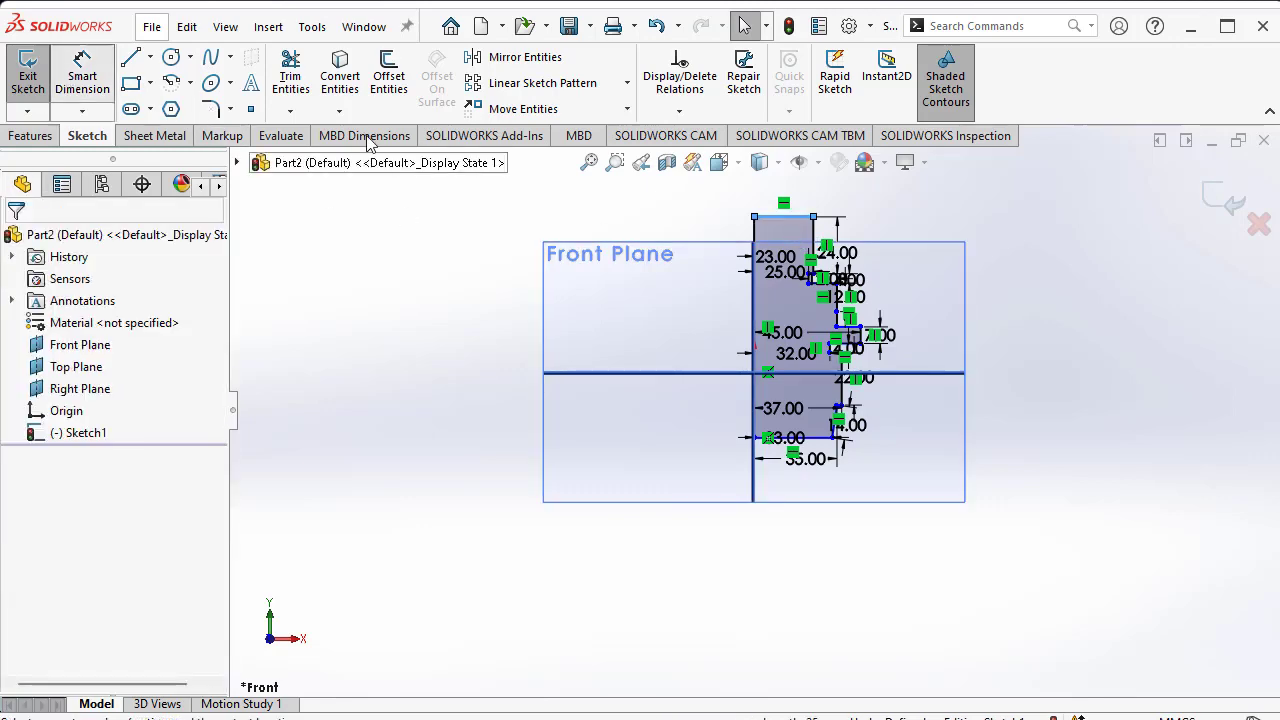
pyautogui.click(800, 437)
pyautogui.scroll(-3, 825, 480)
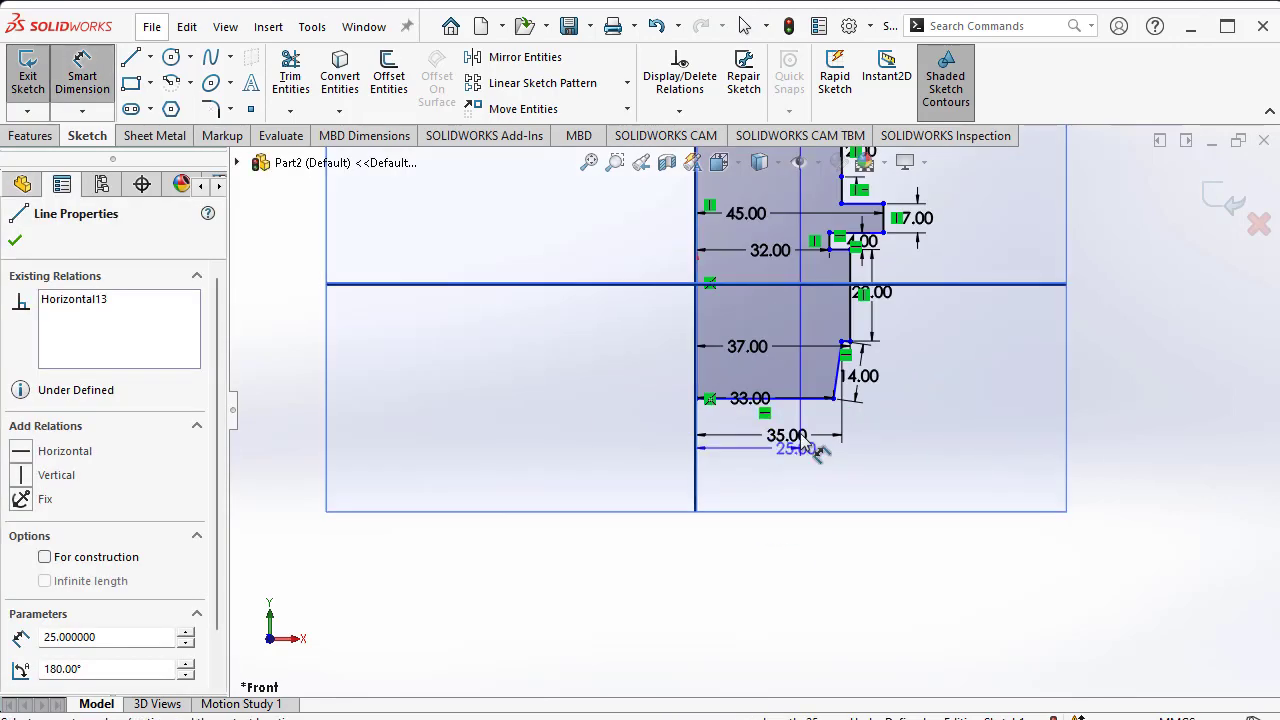
pyautogui.click(602, 330)
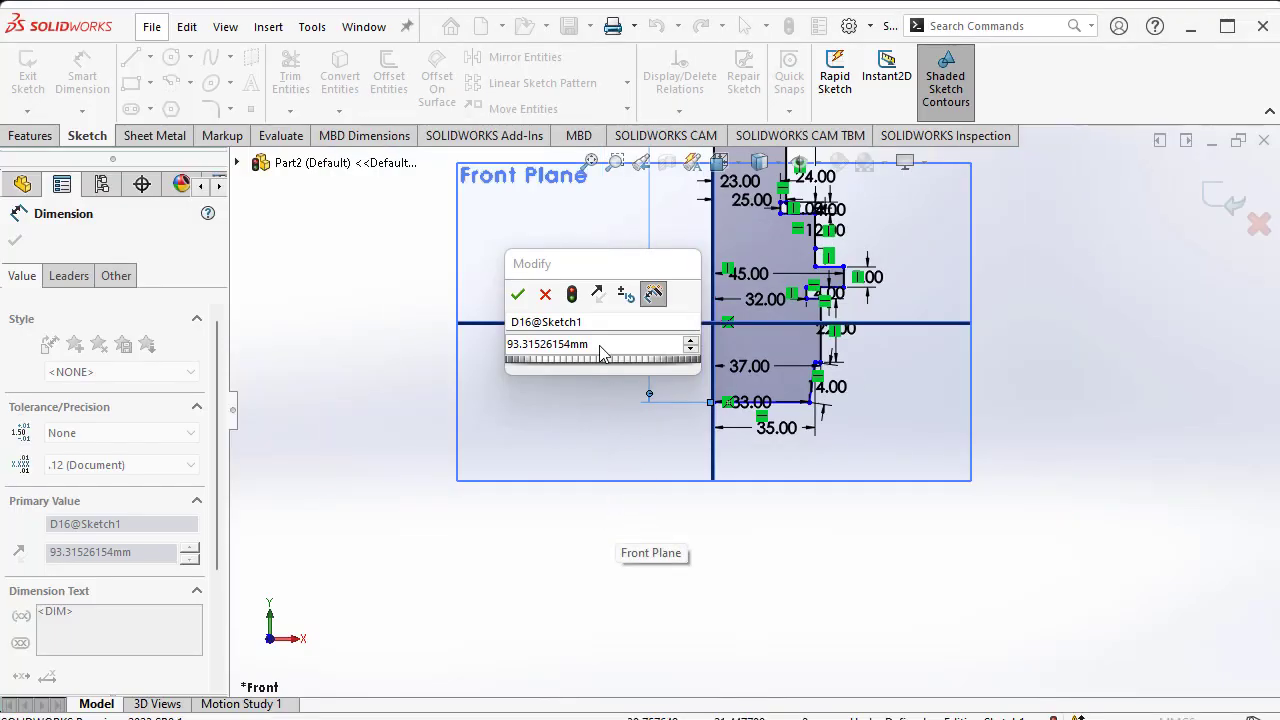
pyautogui.write('1')
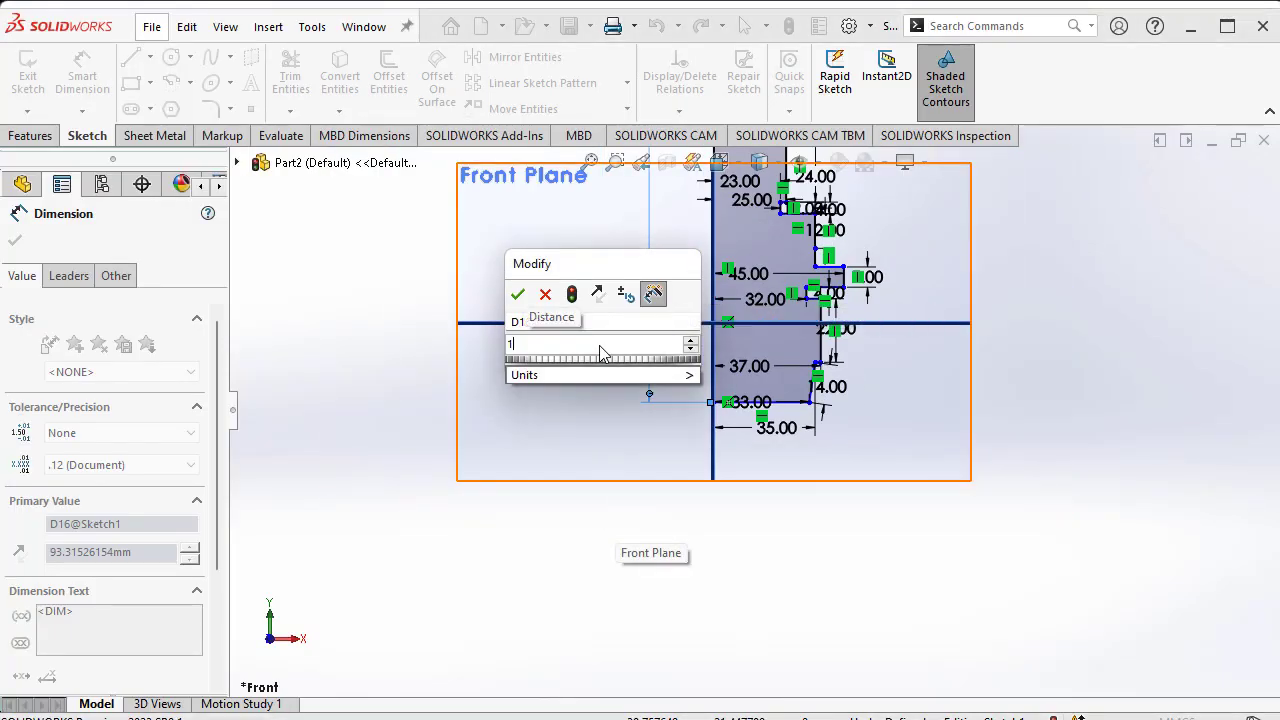
pyautogui.write('54')
pyautogui.press('Return')
pyautogui.press('z')
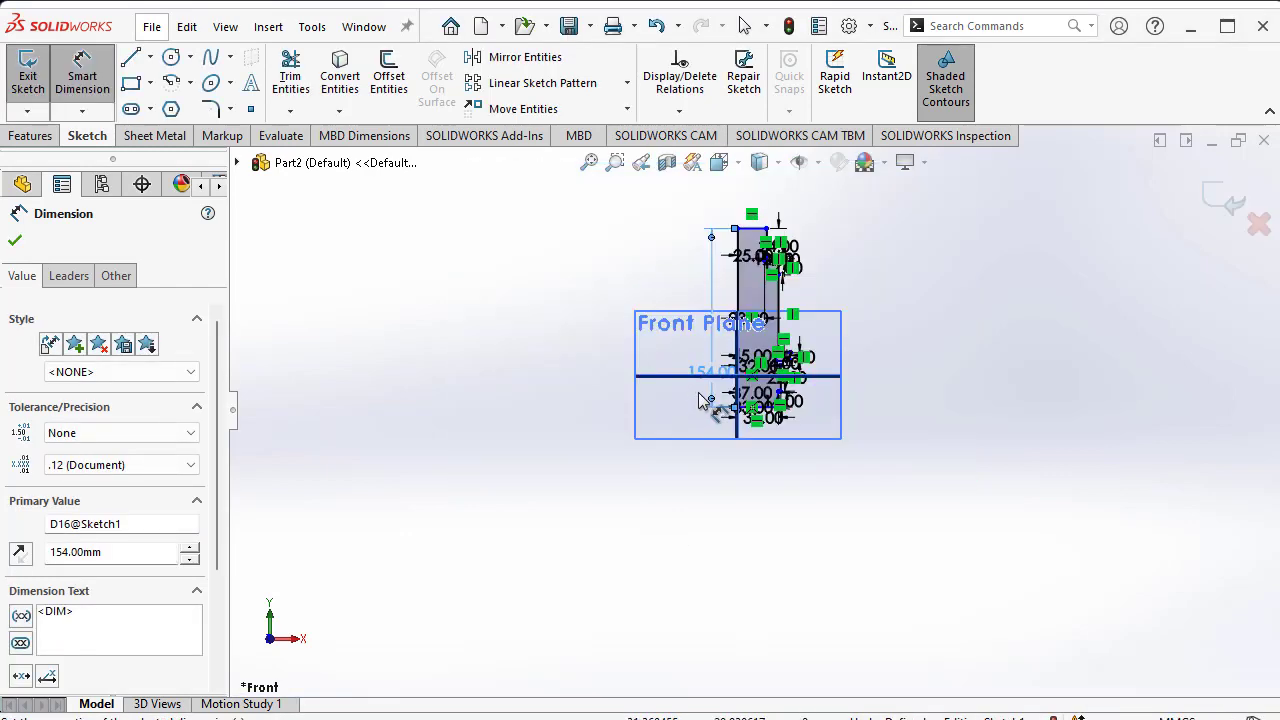
pyautogui.scroll(-2, 686, 443)
pyautogui.scroll(-2, 686, 449)
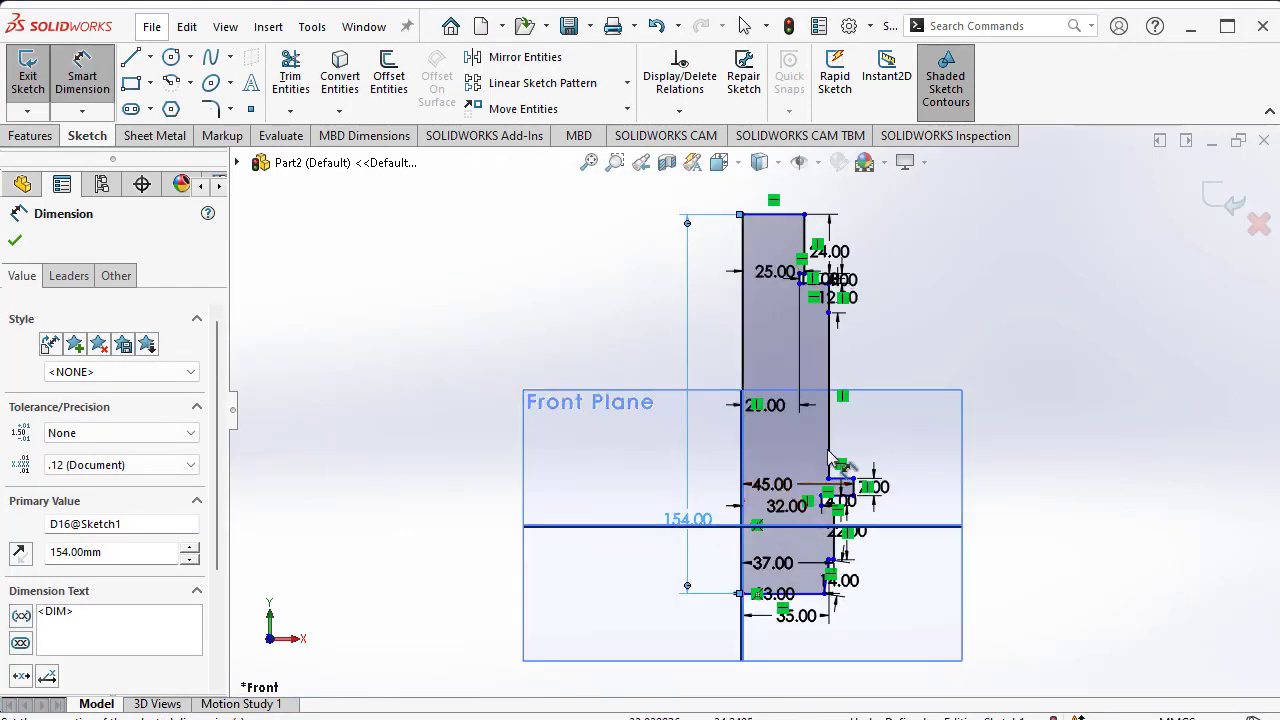
pyautogui.scroll(-3, 712, 508)
pyautogui.press('z')
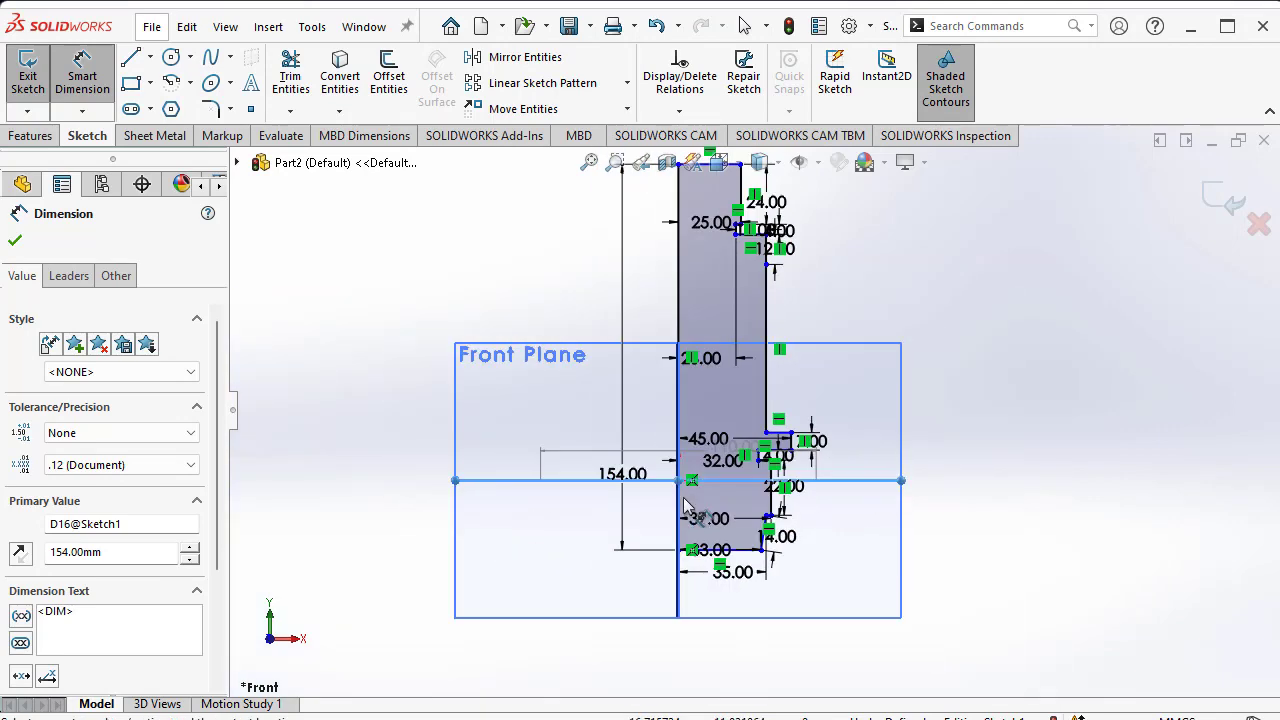
pyautogui.scroll(-2, 712, 562)
# - Dimension the bottom edge 77 mm below the horizontal centreline
pyautogui.click(714, 521)
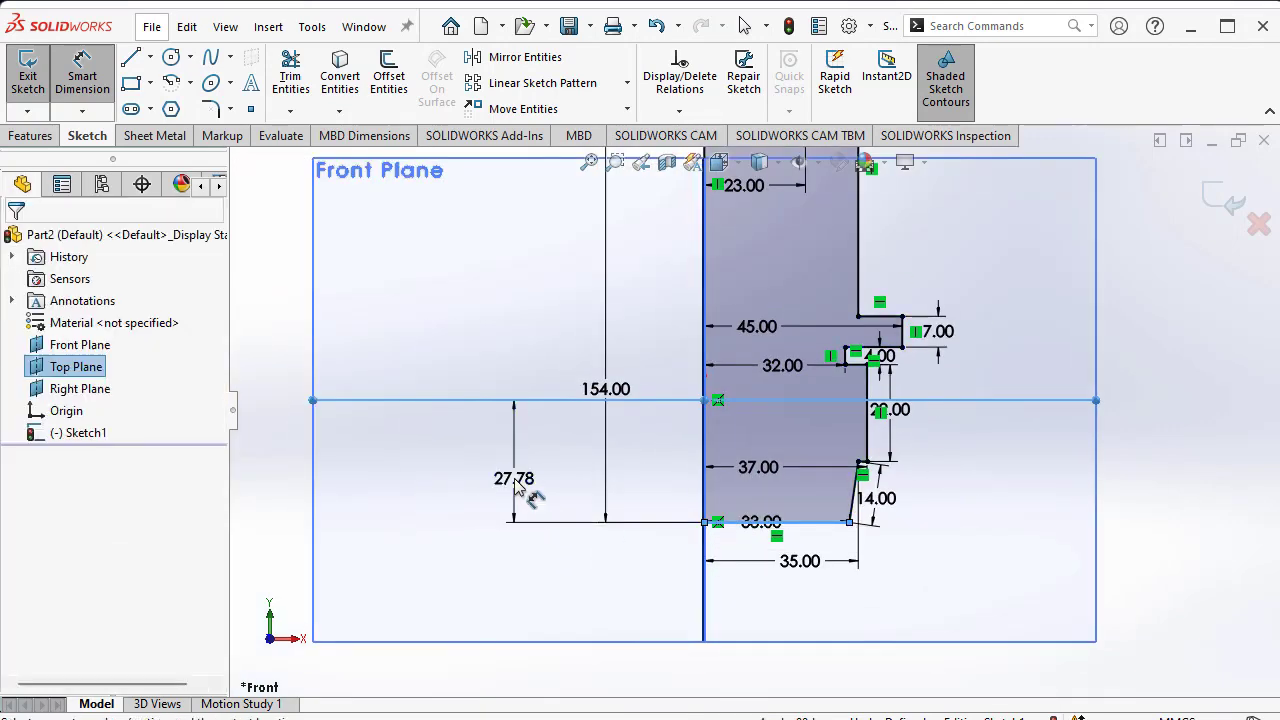
pyautogui.click(514, 478)
pyautogui.write('154/2')
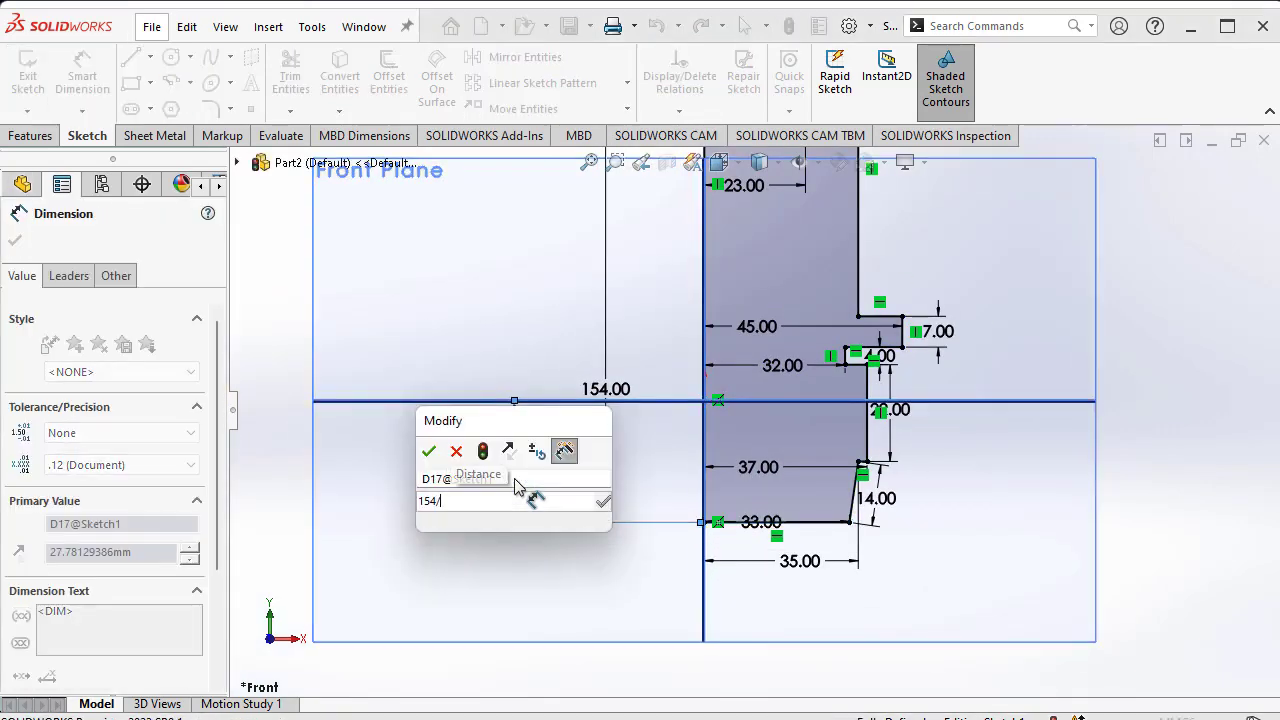
pyautogui.press('Return')
pyautogui.scroll(-1, 702, 358)
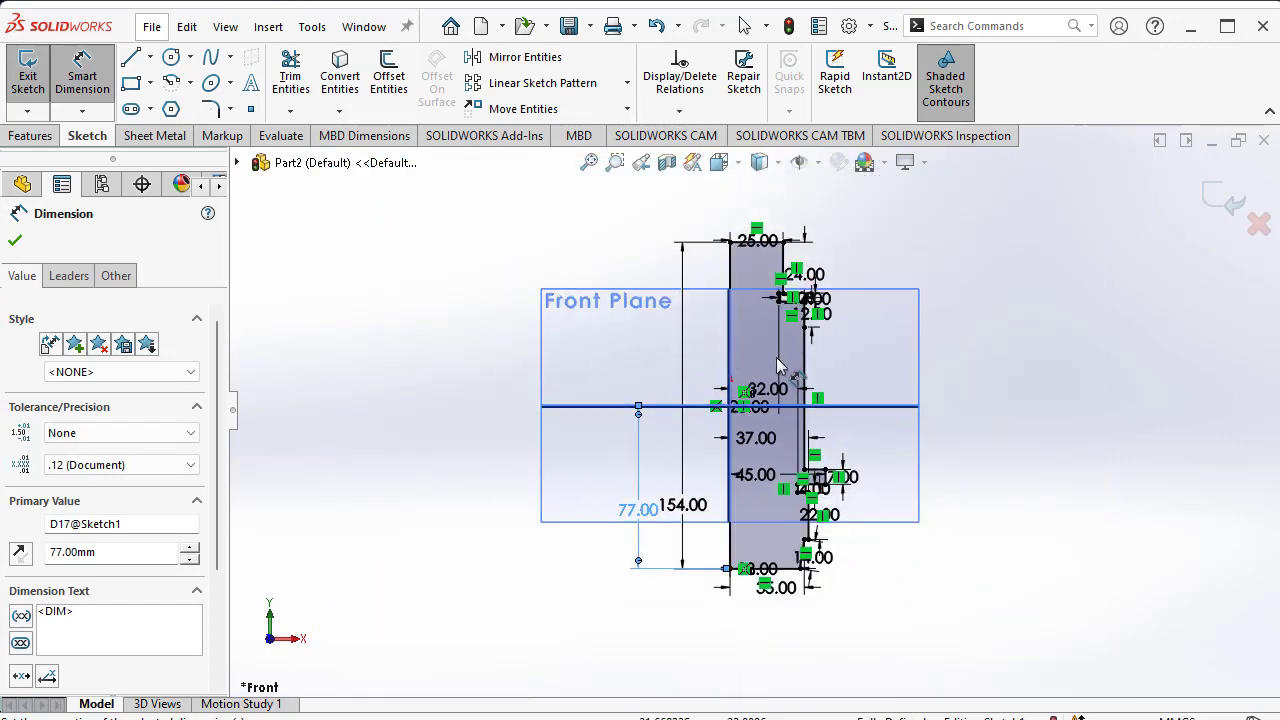
pyautogui.scroll(-1, 740, 355)
pyautogui.scroll(-2, 780, 350)
pyautogui.scroll(-1, 815, 345)
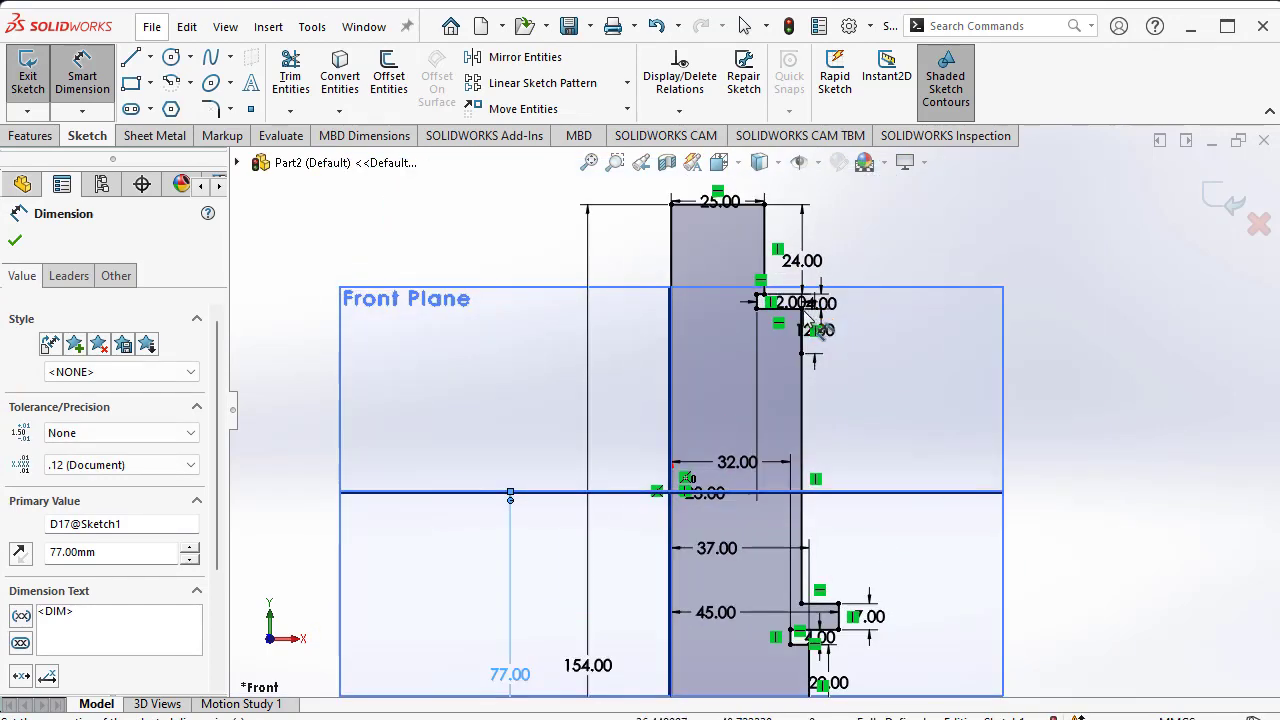
pyautogui.scroll(-1, 812, 345)
pyautogui.scroll(-1, 808, 370)
pyautogui.scroll(3, 806, 400)
pyautogui.scroll(1, 752, 362)
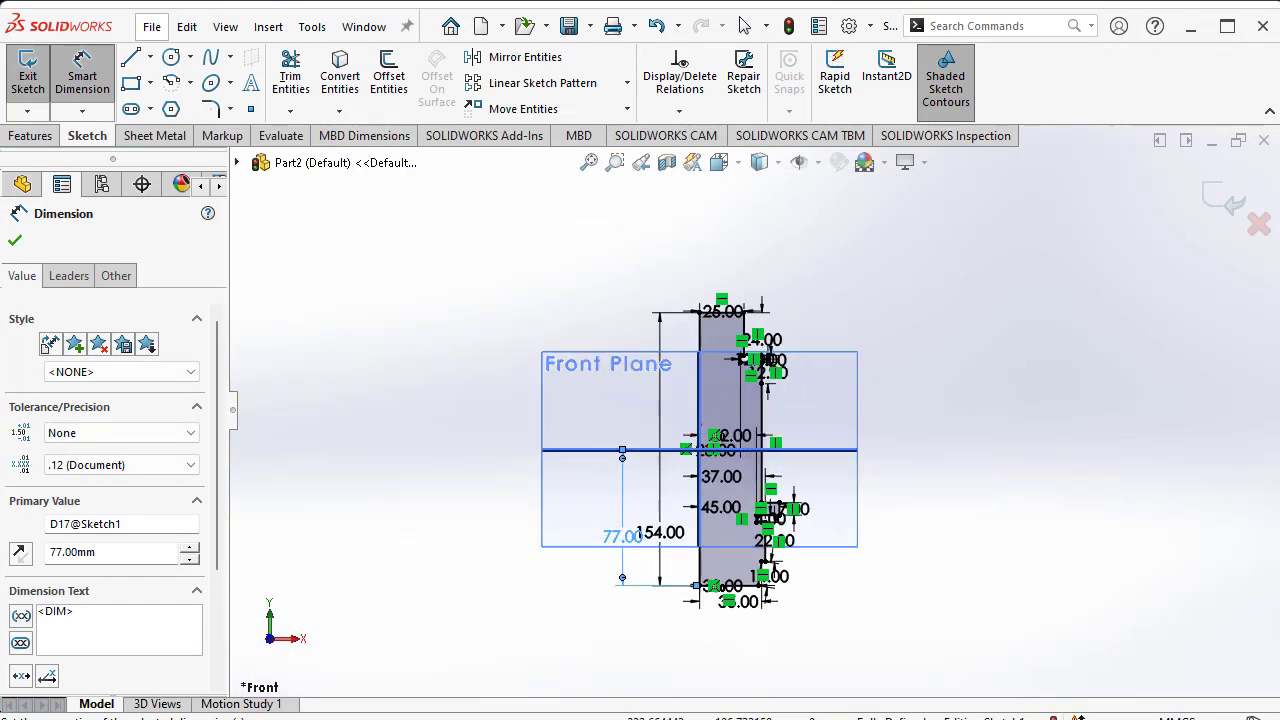
# - Add an infinite-length vertical centreline through the origin, fully defining Sketch1
pyautogui.click(150, 57)
pyautogui.click(165, 107)
pyautogui.click(94, 491)
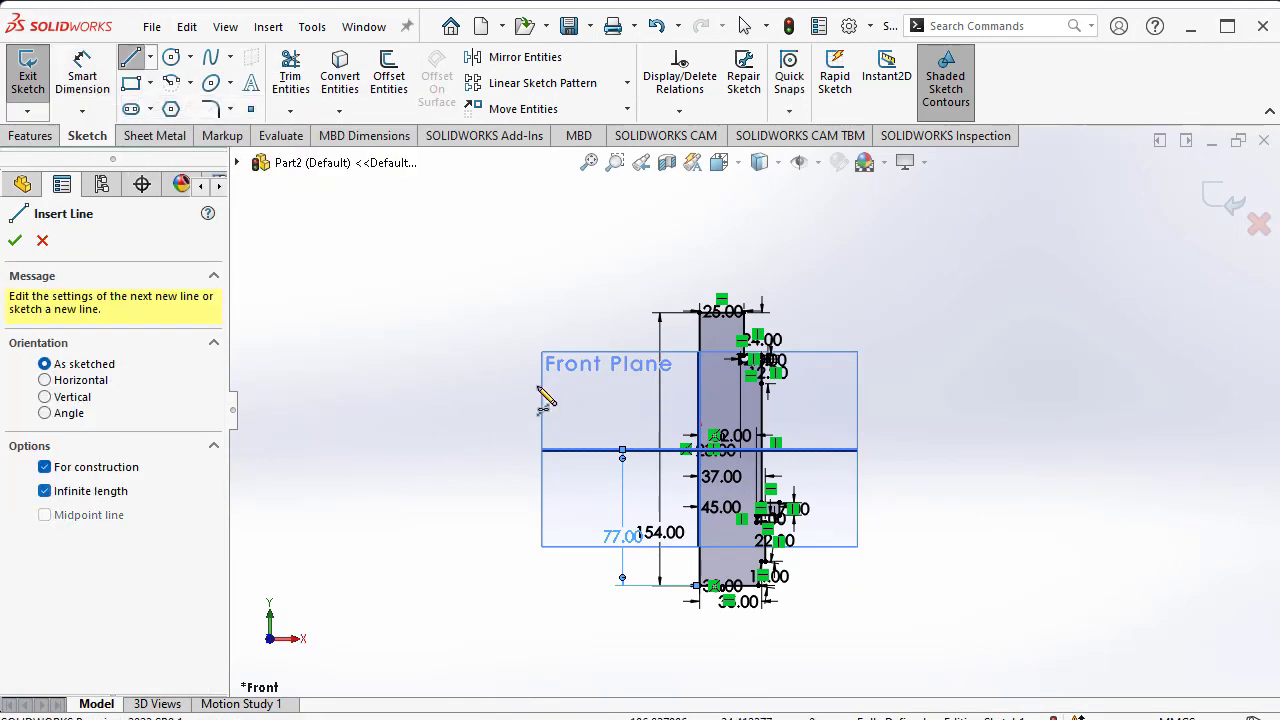
pyautogui.click(699, 450)
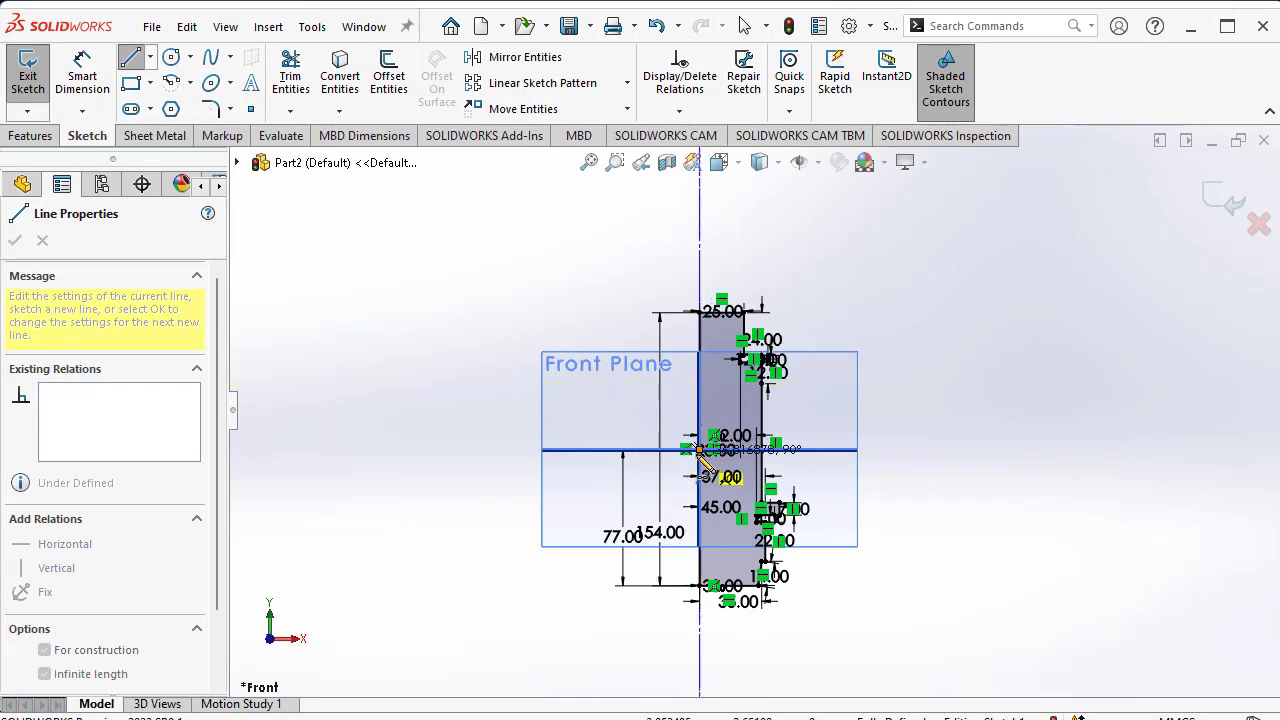
pyautogui.click(700, 472)
pyautogui.rightClick(531, 400)
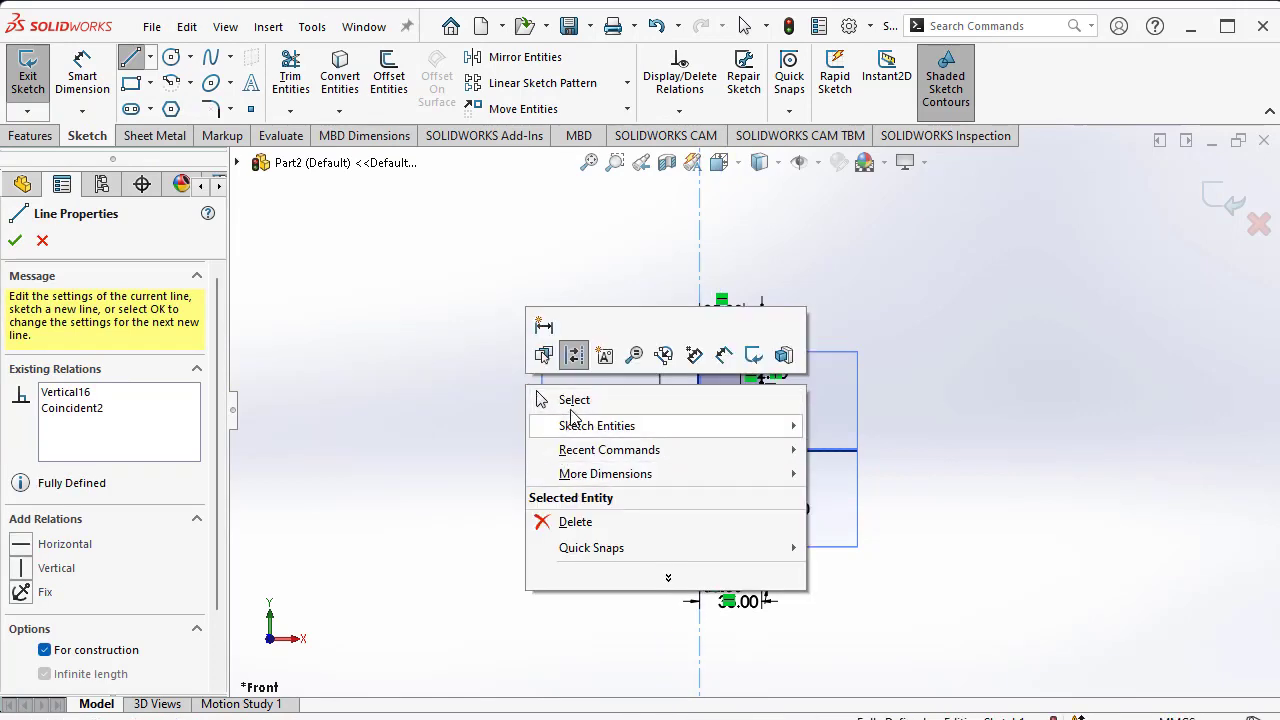
pyautogui.click(545, 400)
# - Create Revolve1, turning Sketch1 a full 360° about the centreline into a stepped solid
pyautogui.click(30, 135)
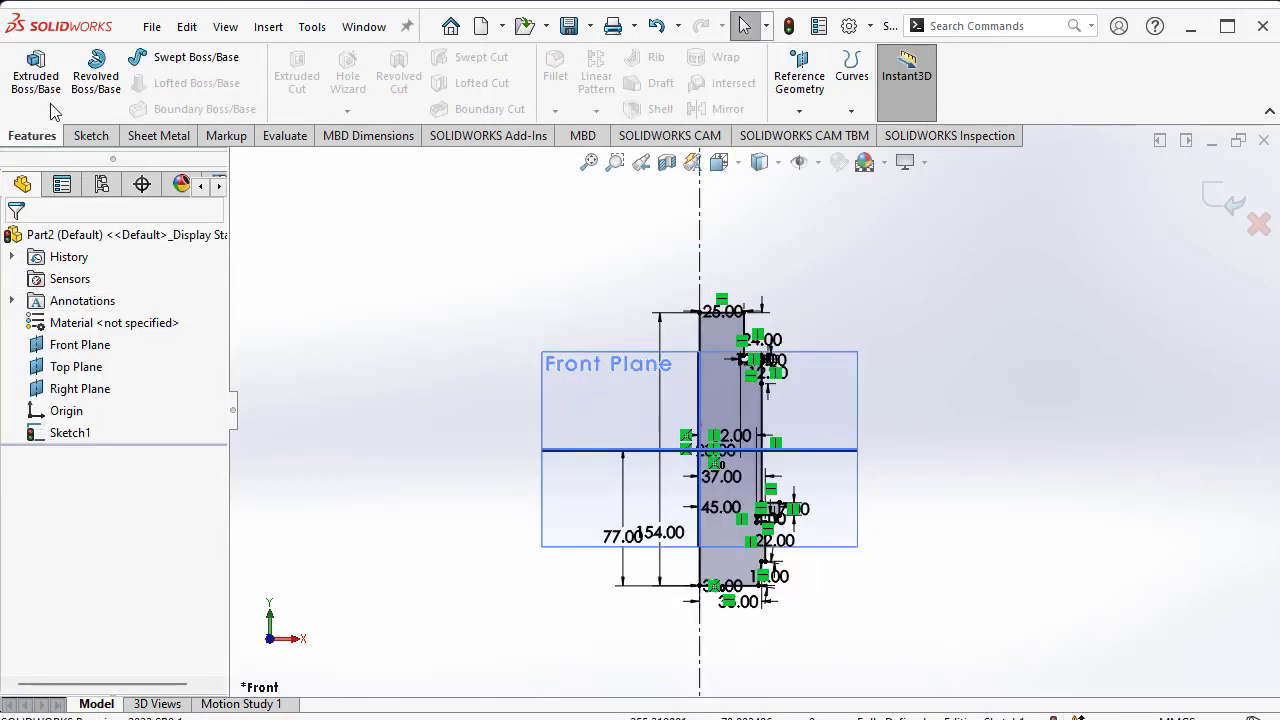
pyautogui.click(96, 80)
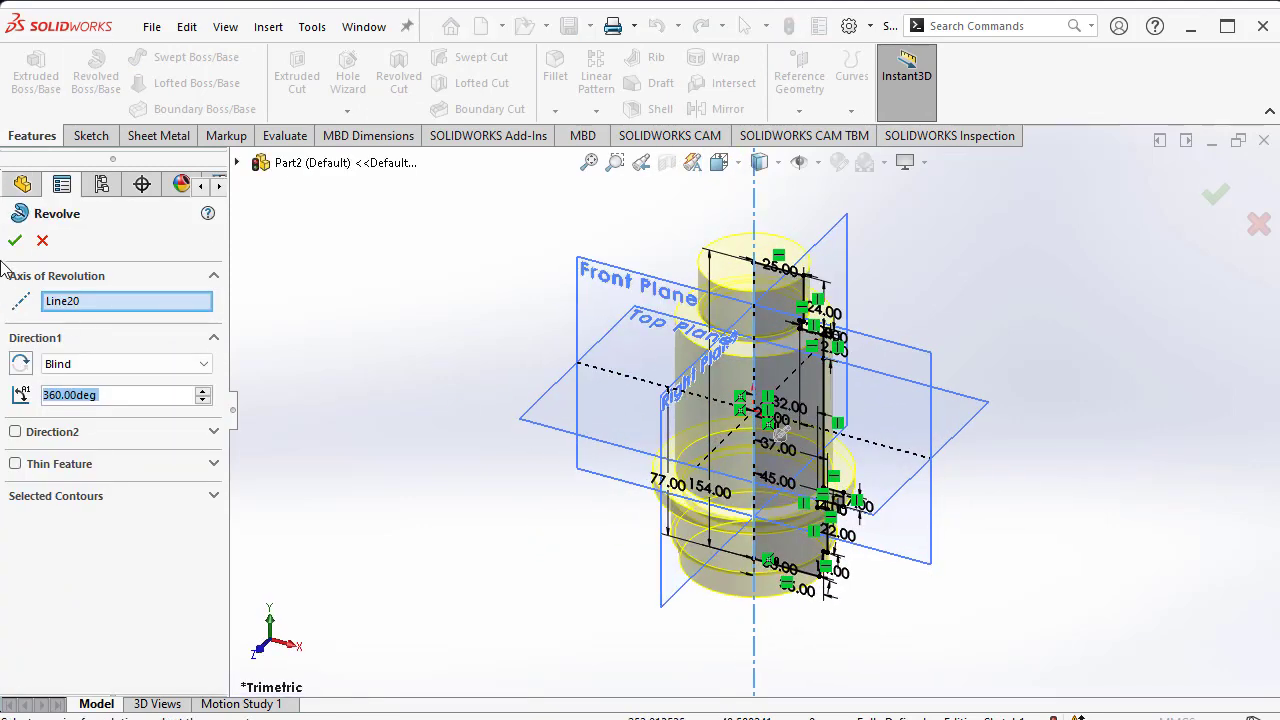
pyautogui.press('Return')
pyautogui.moveTo(1029, 437); pyautogui.dragTo(772, 487, button='middle')
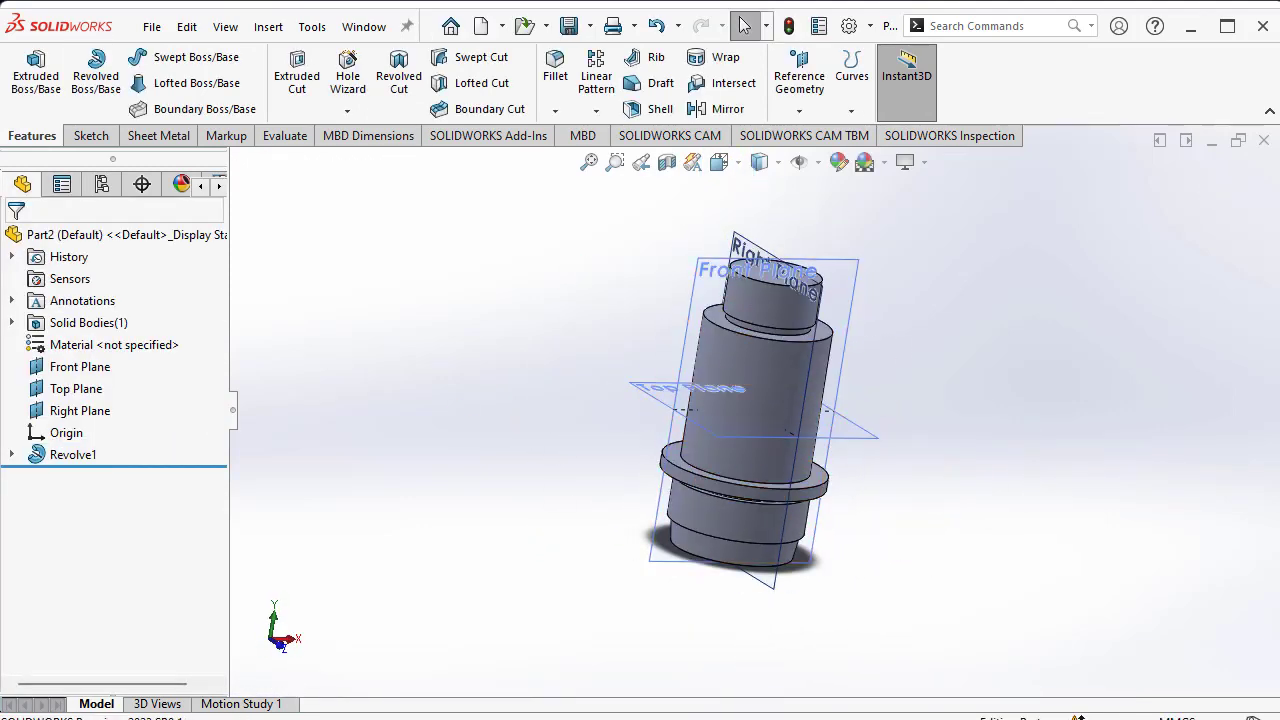
pyautogui.scroll(-2, 889, 449)
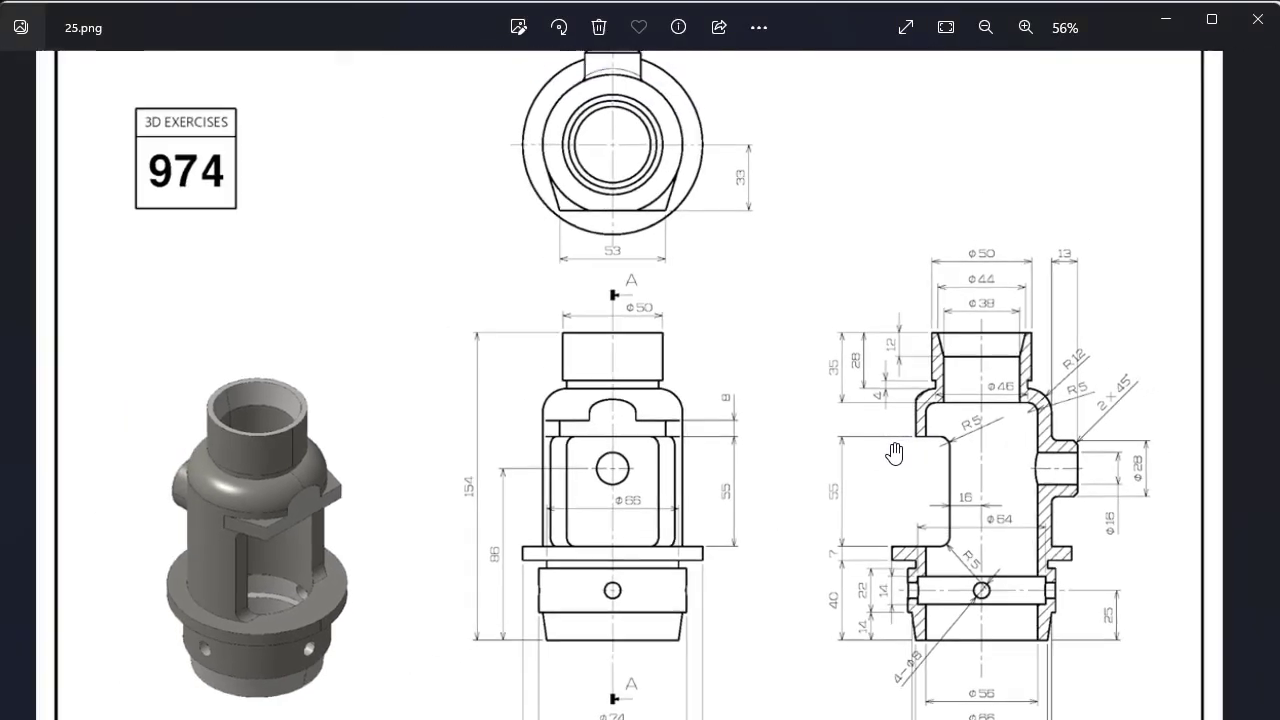
pyautogui.scroll(3, 1065, 432)
pyautogui.scroll(1, 1080, 415)
pyautogui.scroll(1, 1115, 350)
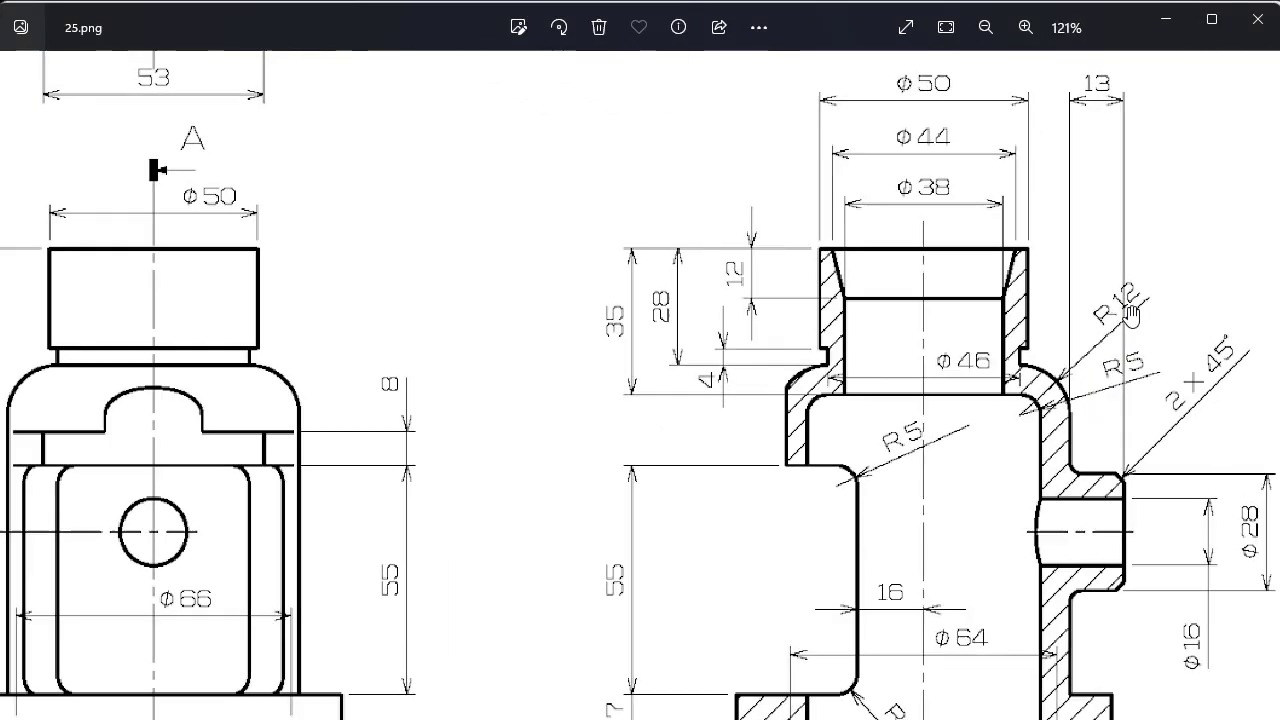
# - Add a 12 mm fillet (Fillet1) to the neck's upper shoulder edge
pyautogui.hotkey('alt', 'Tab')
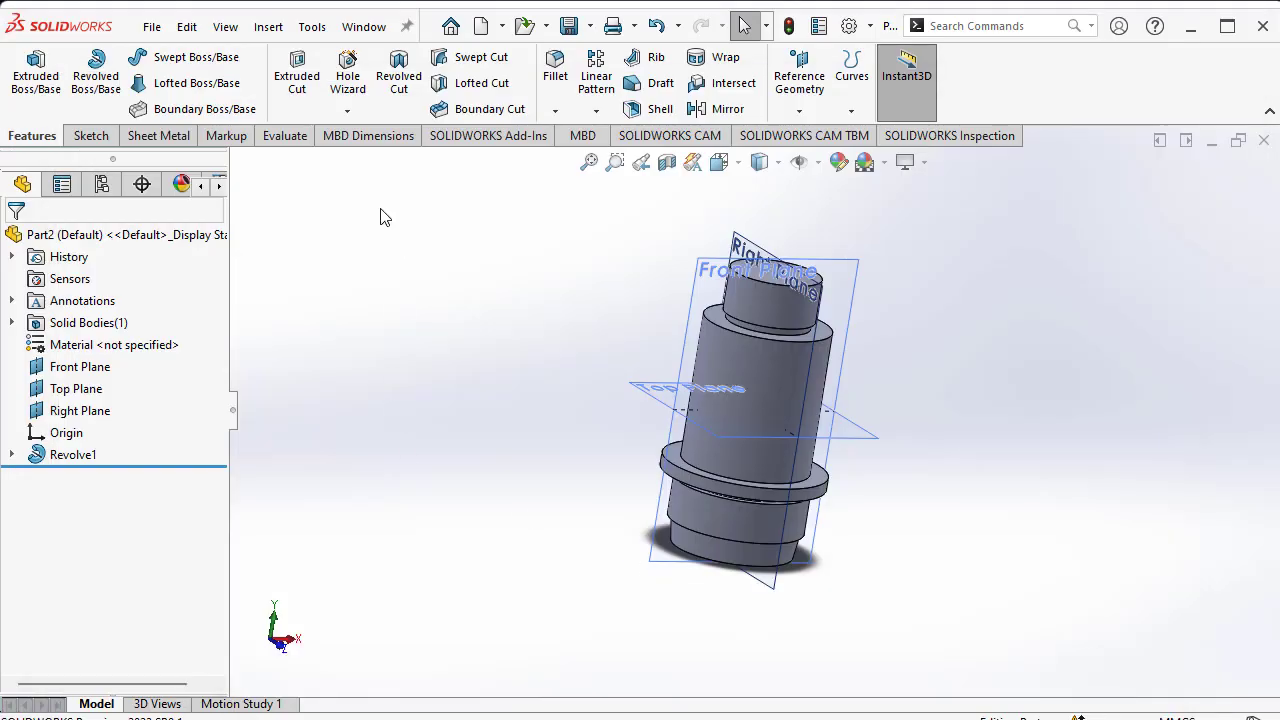
pyautogui.click(555, 68)
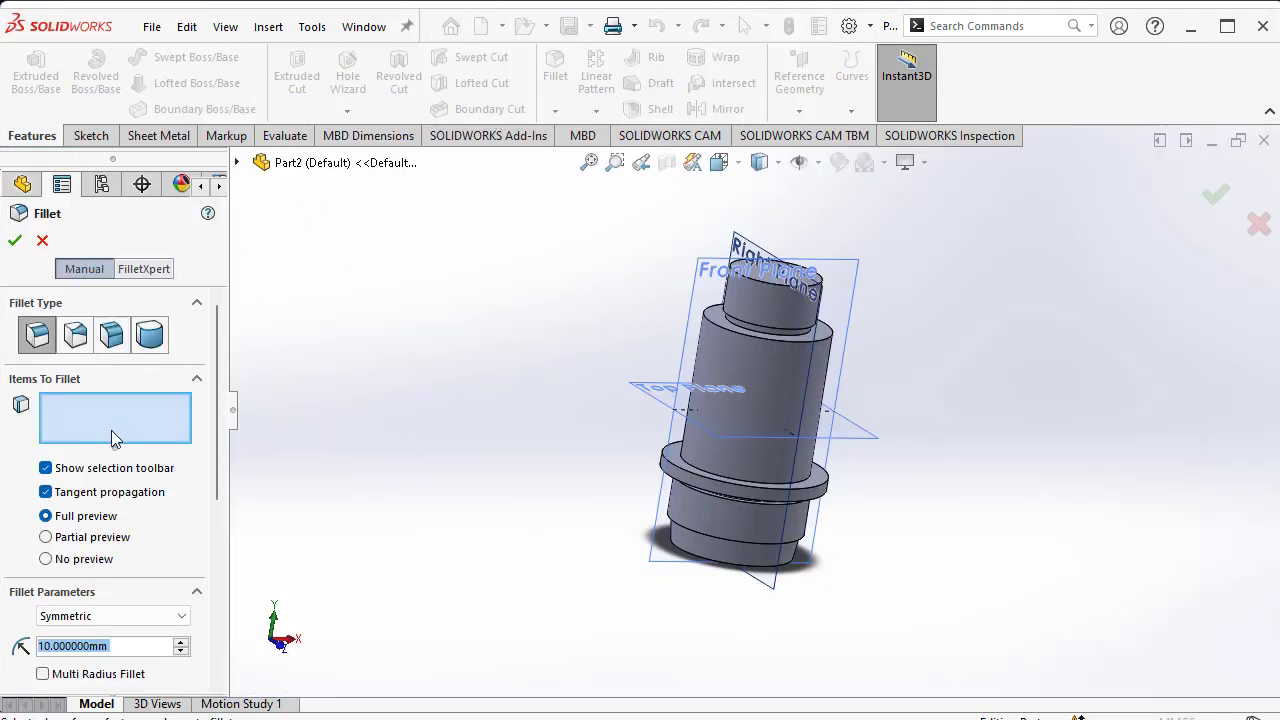
pyautogui.scroll(2, 127, 649)
pyautogui.scroll(-2, 880, 285)
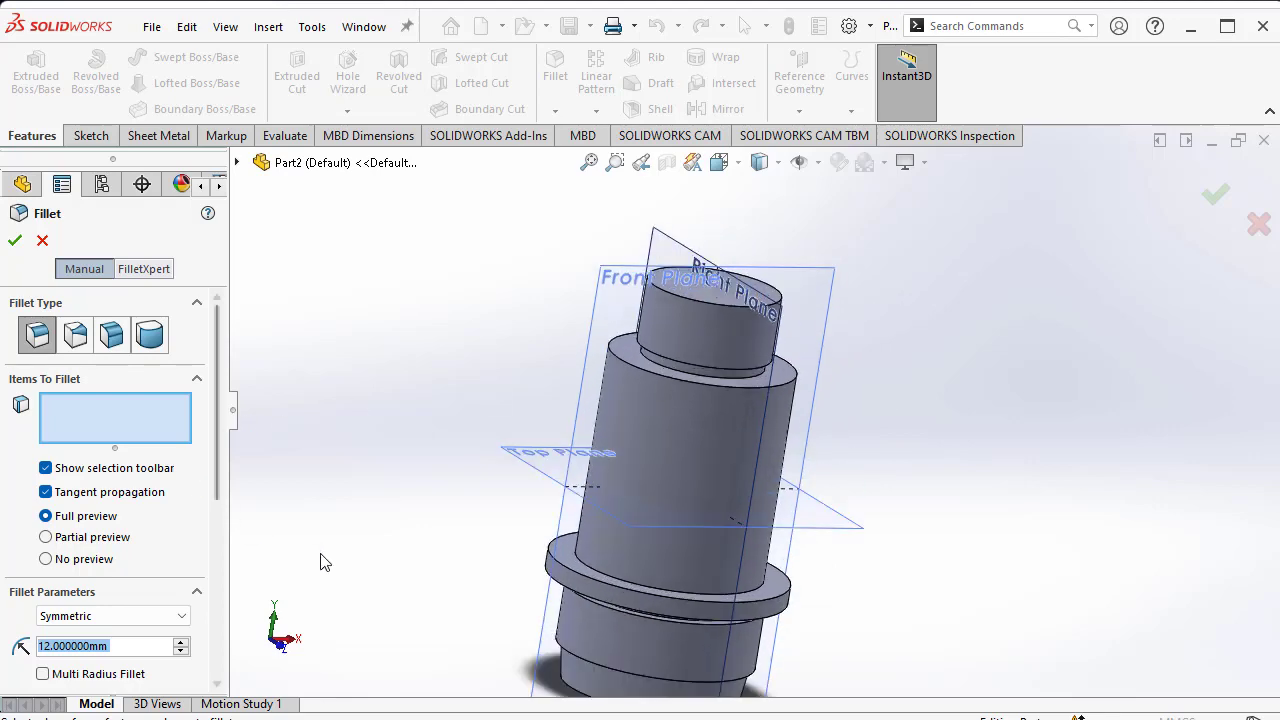
pyautogui.scroll(-1, 727, 376)
pyautogui.click(826, 391)
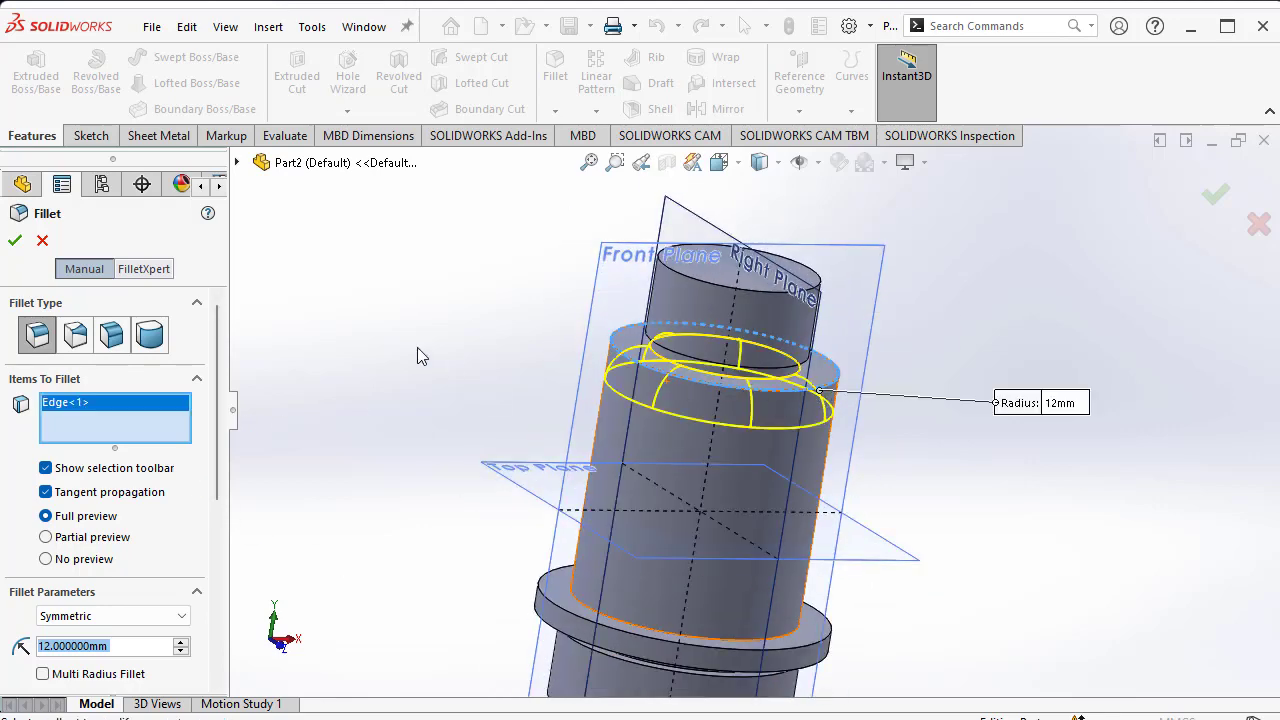
pyautogui.click(14, 241)
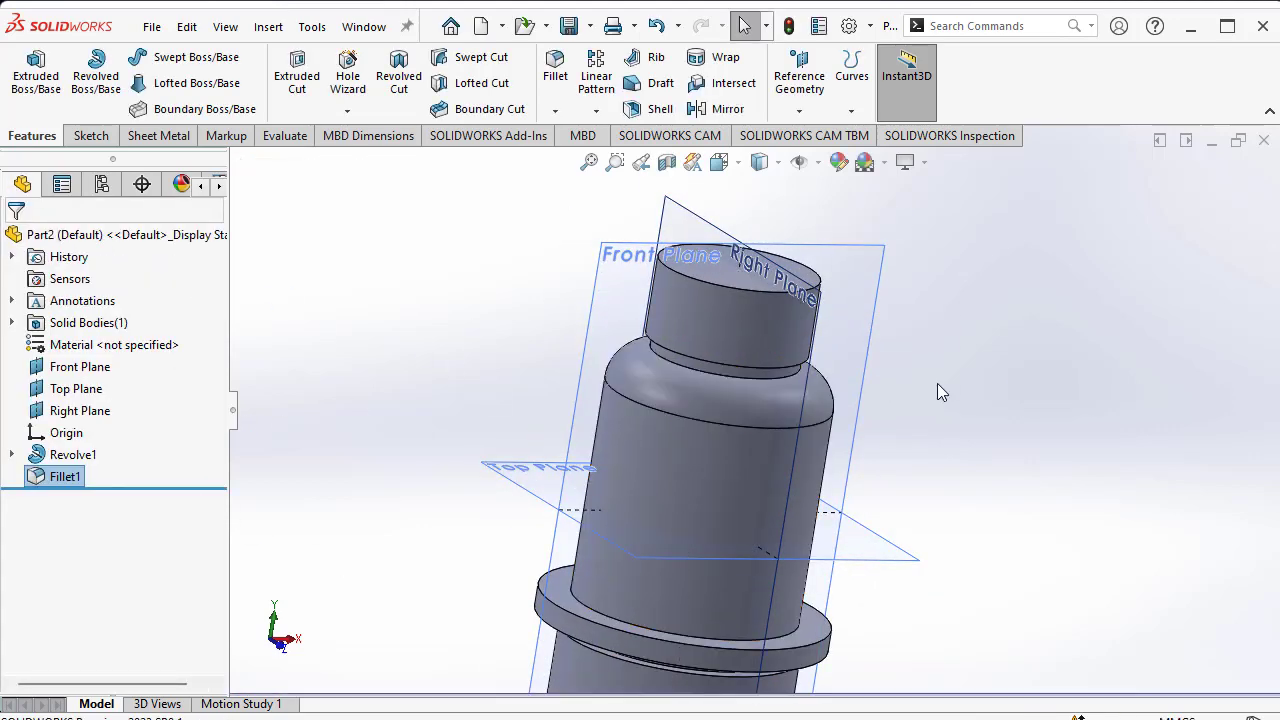
pyautogui.scroll(3, 937, 383)
pyautogui.moveTo(743, 428); pyautogui.dragTo(760, 400, button='middle')
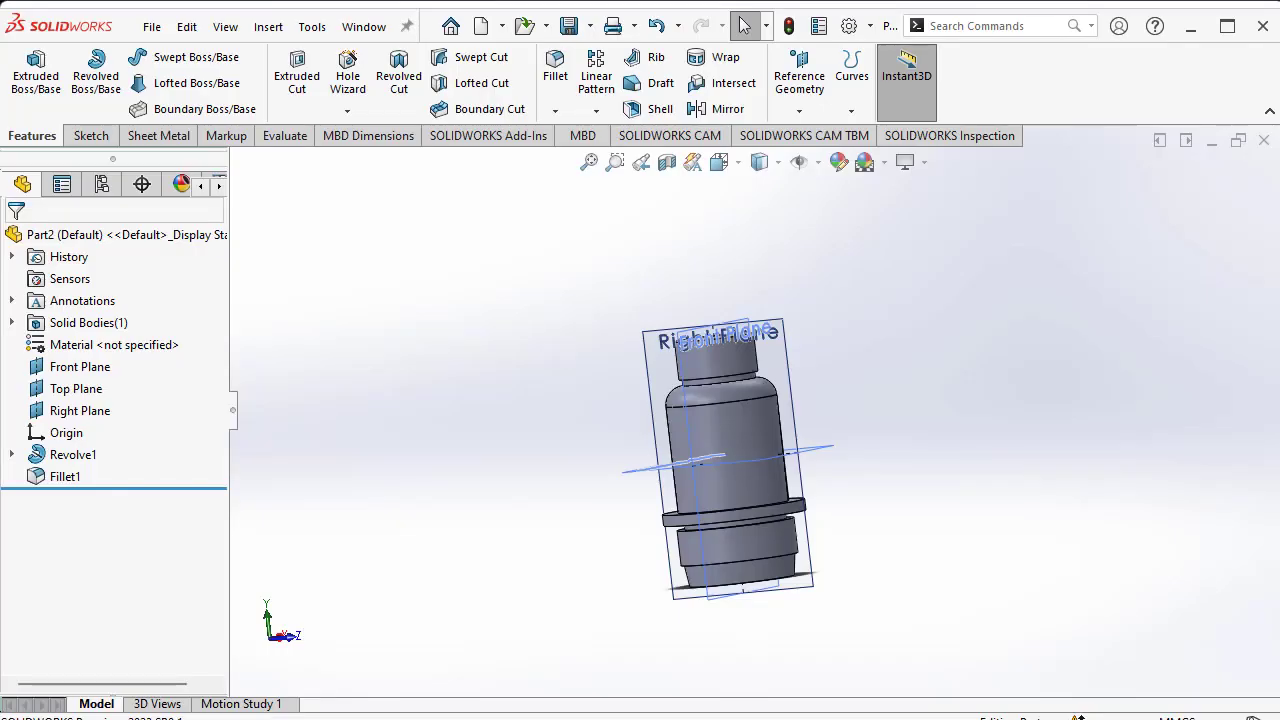
pyautogui.scroll(-2, 1170, 383)
pyautogui.scroll(-3, 1170, 383)
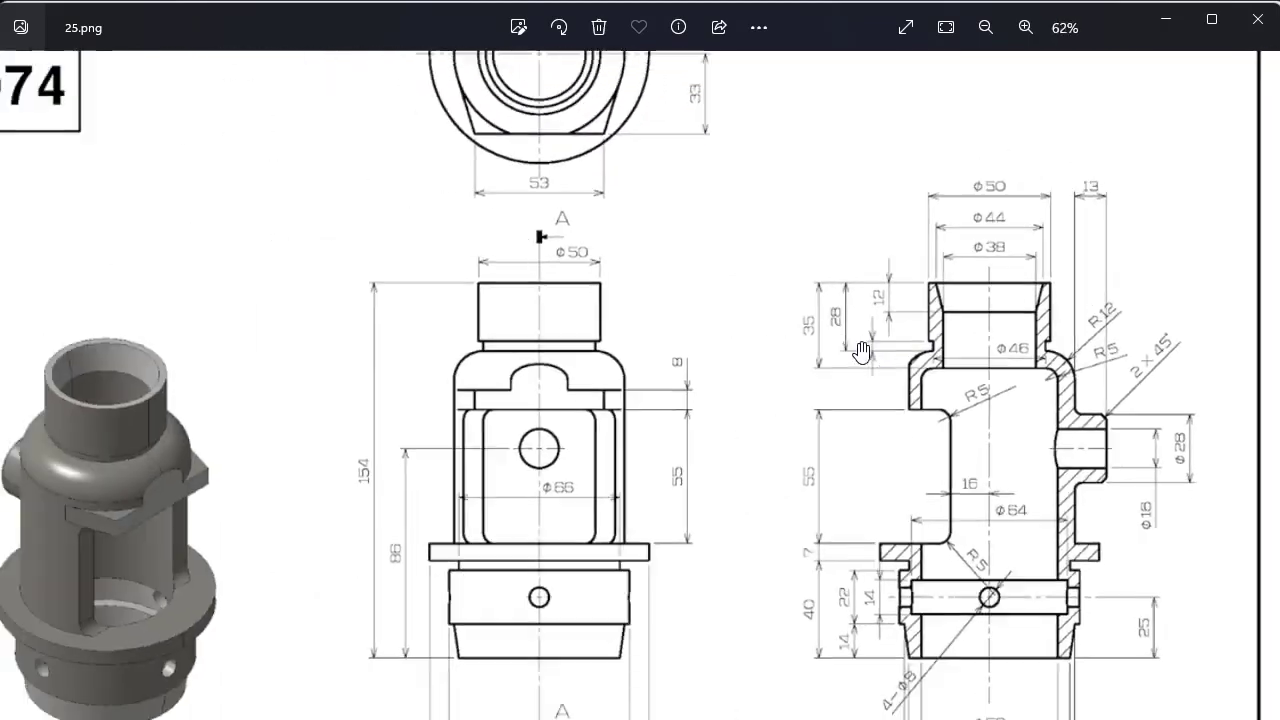
pyautogui.scroll(1, 1170, 383)
pyautogui.scroll(1, 1170, 383)
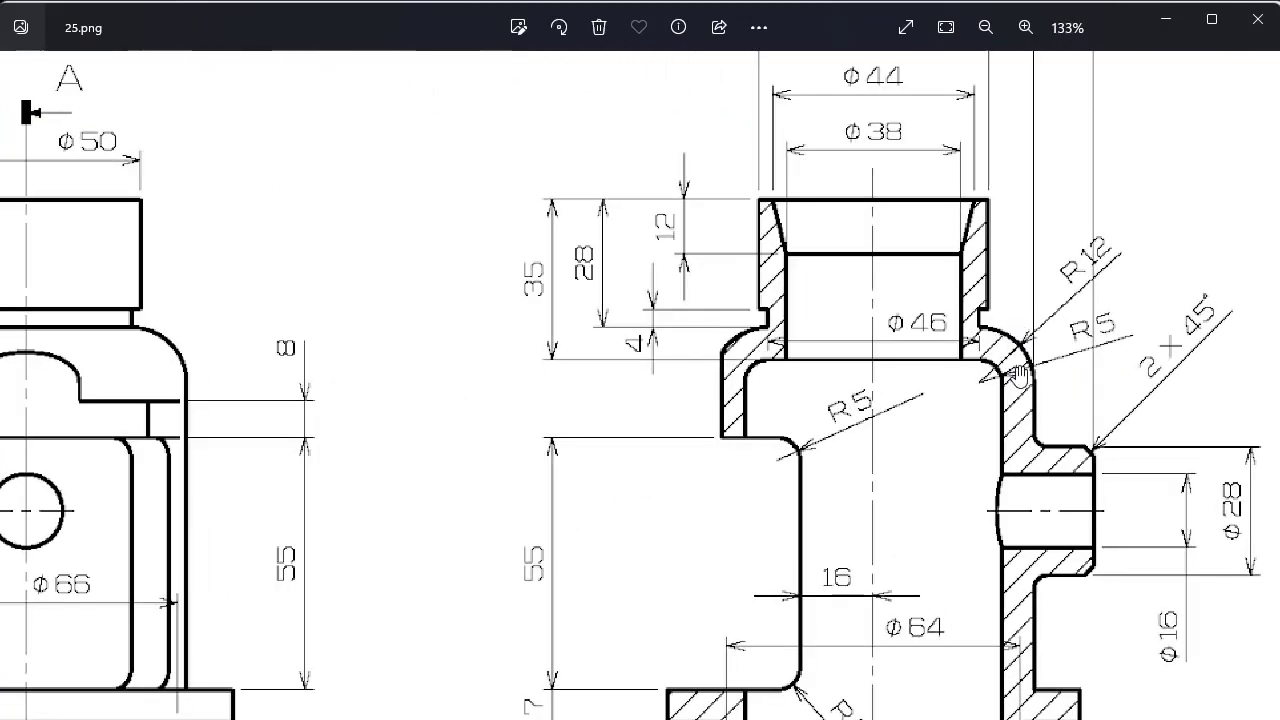
pyautogui.scroll(-1, 957, 348)
pyautogui.scroll(-1, 957, 348)
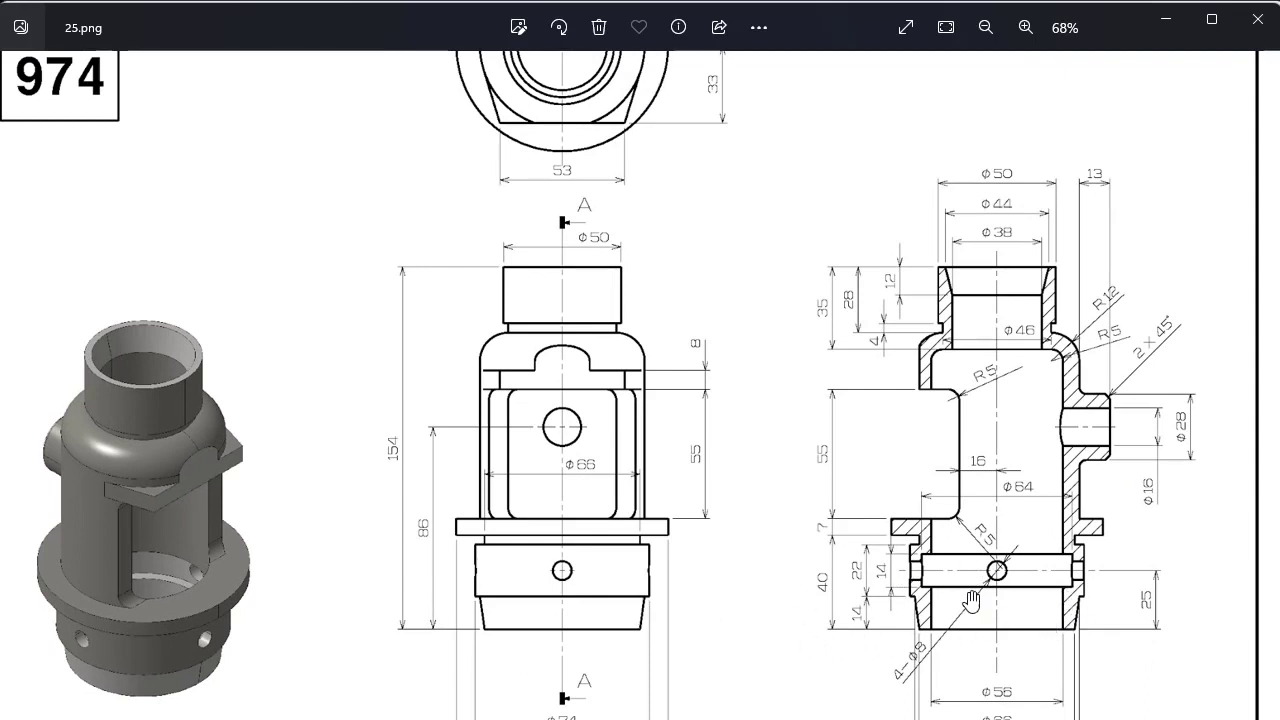
pyautogui.scroll(2, 1009, 651)
pyautogui.scroll(-1, 1010, 680)
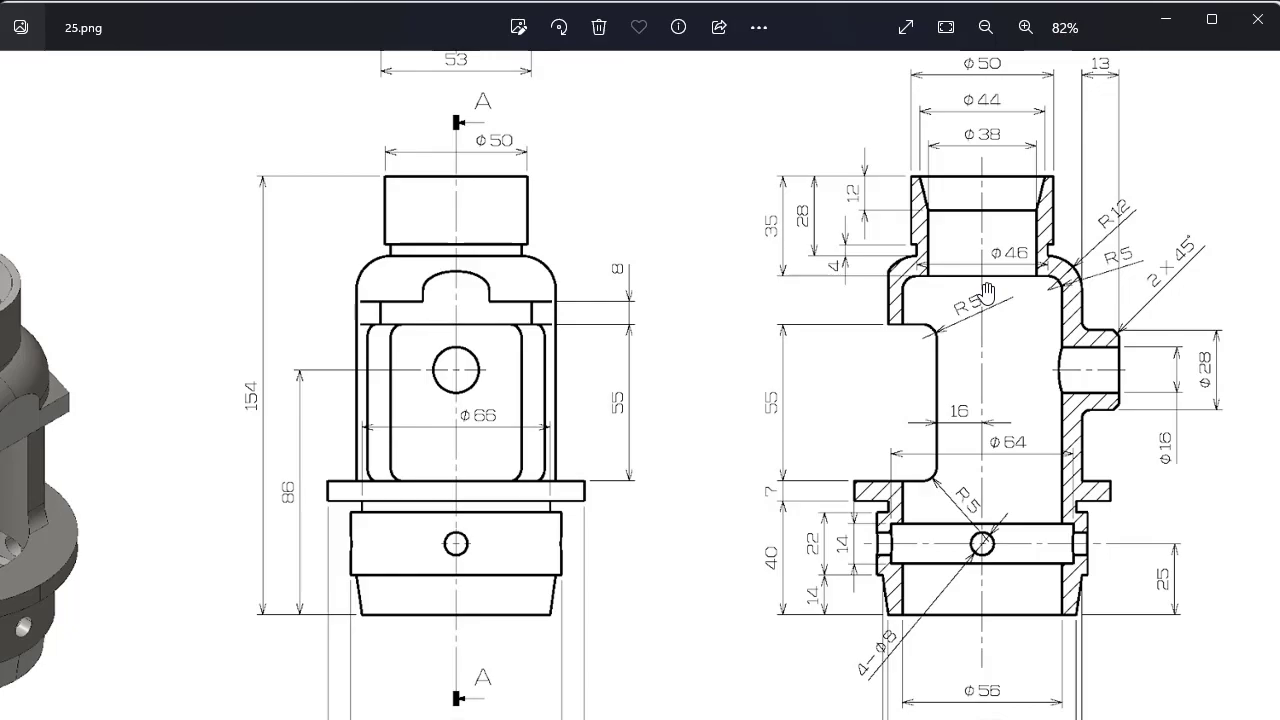
pyautogui.scroll(2, 1000, 278)
pyautogui.scroll(-2, 1020, 250)
pyautogui.scroll(-2, 1040, 230)
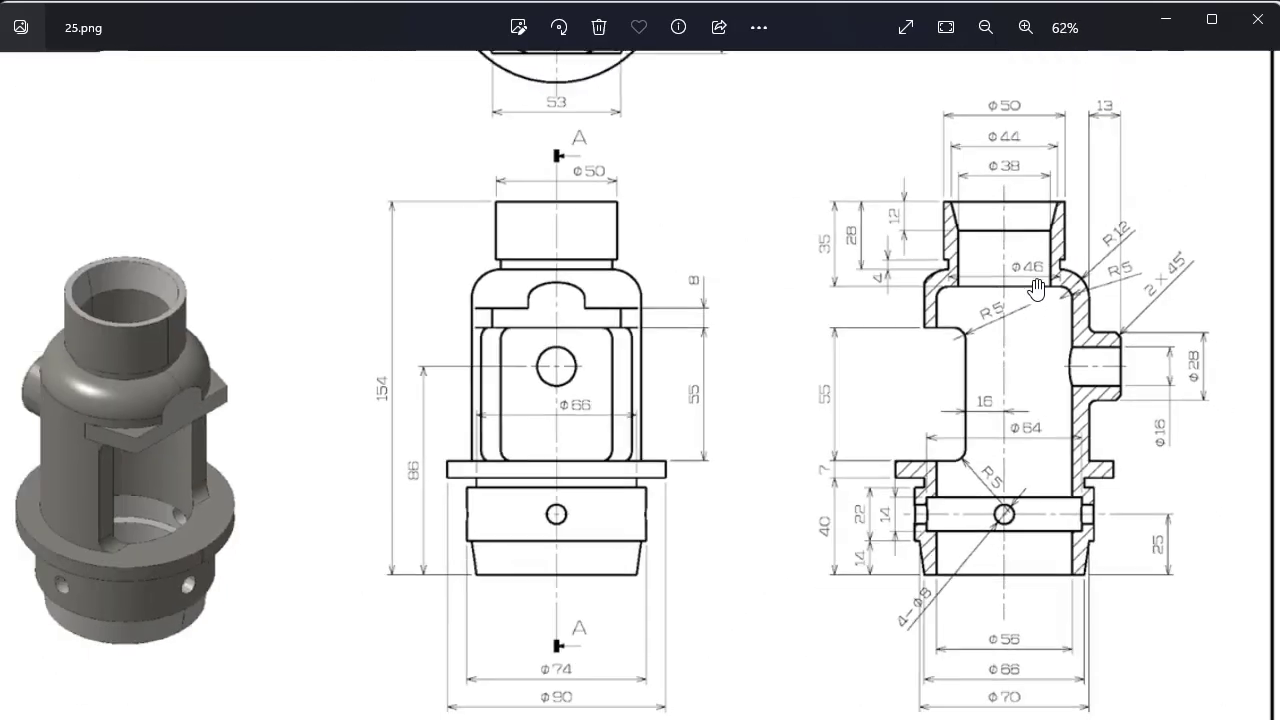
pyautogui.scroll(2, 1078, 190)
pyautogui.scroll(1, 1075, 200)
pyautogui.scroll(1, 1062, 240)
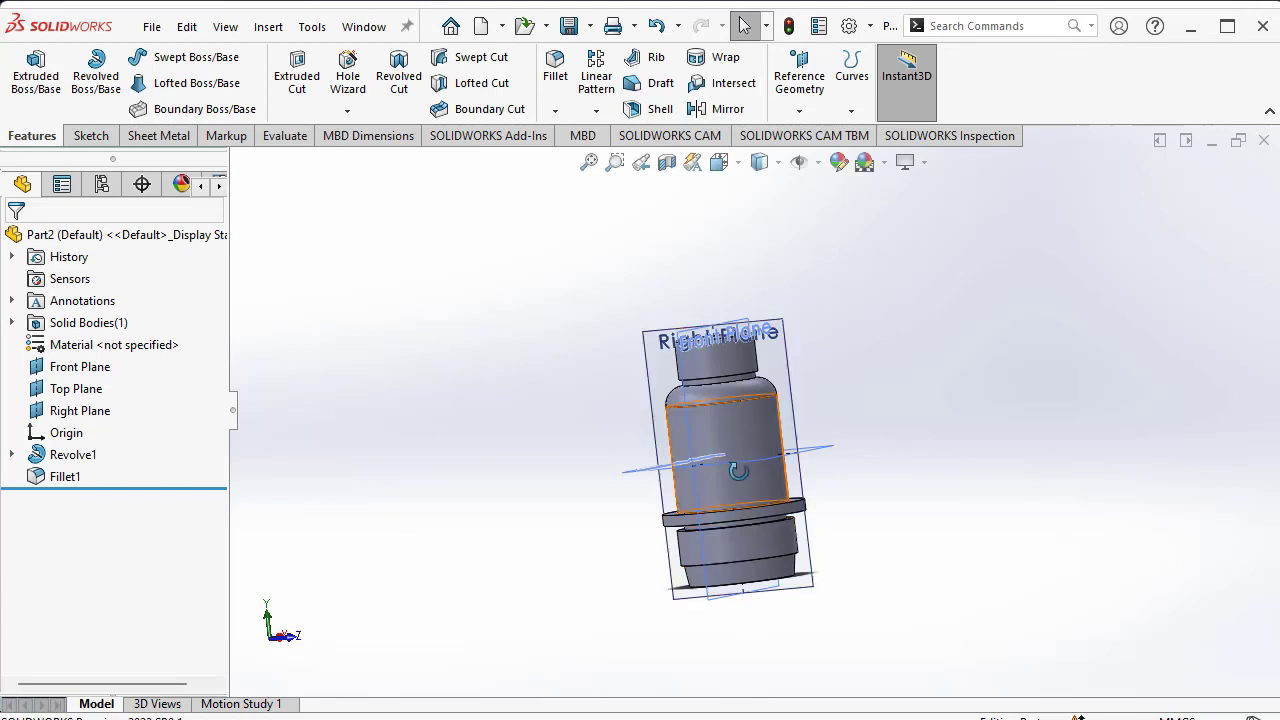
# - Start a new sketch on the Front Plane
pyautogui.click(90, 140)
pyautogui.click(28, 70)
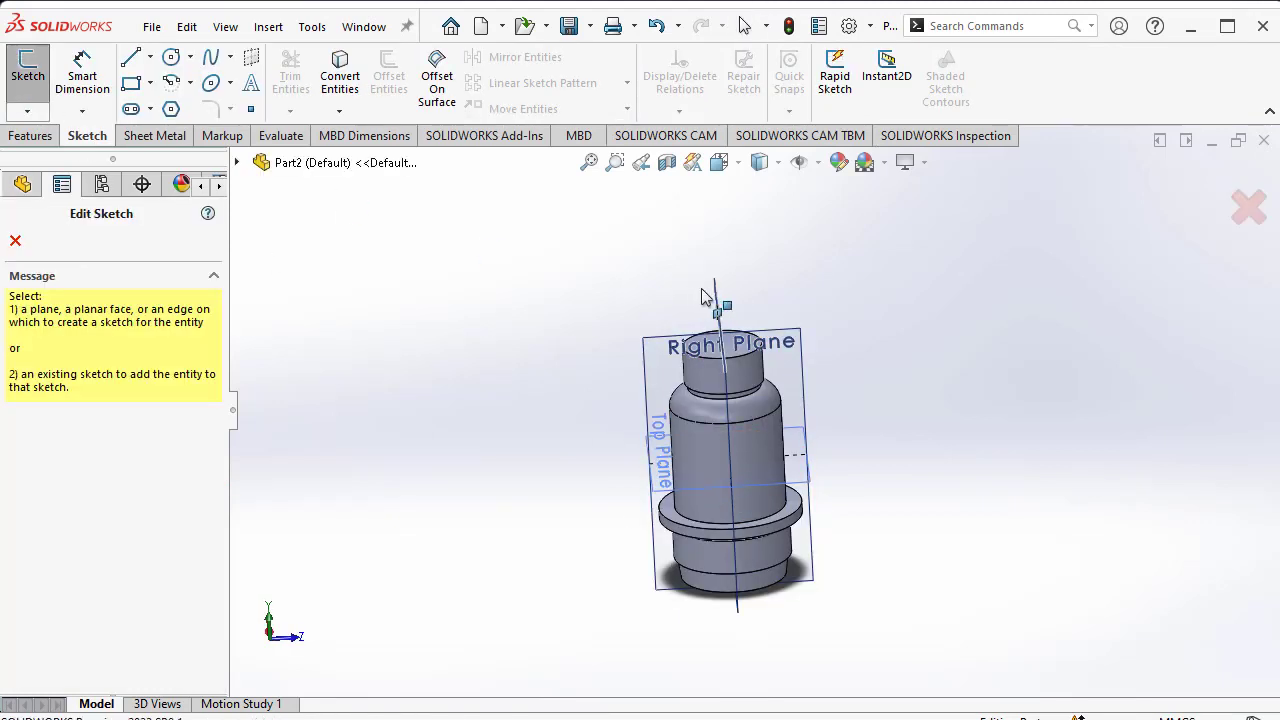
pyautogui.moveTo(834, 377)
pyautogui.mouseDown(button='middle')
pyautogui.moveTo(897, 327)
pyautogui.moveTo(903, 378)
pyautogui.mouseUp(button='middle')
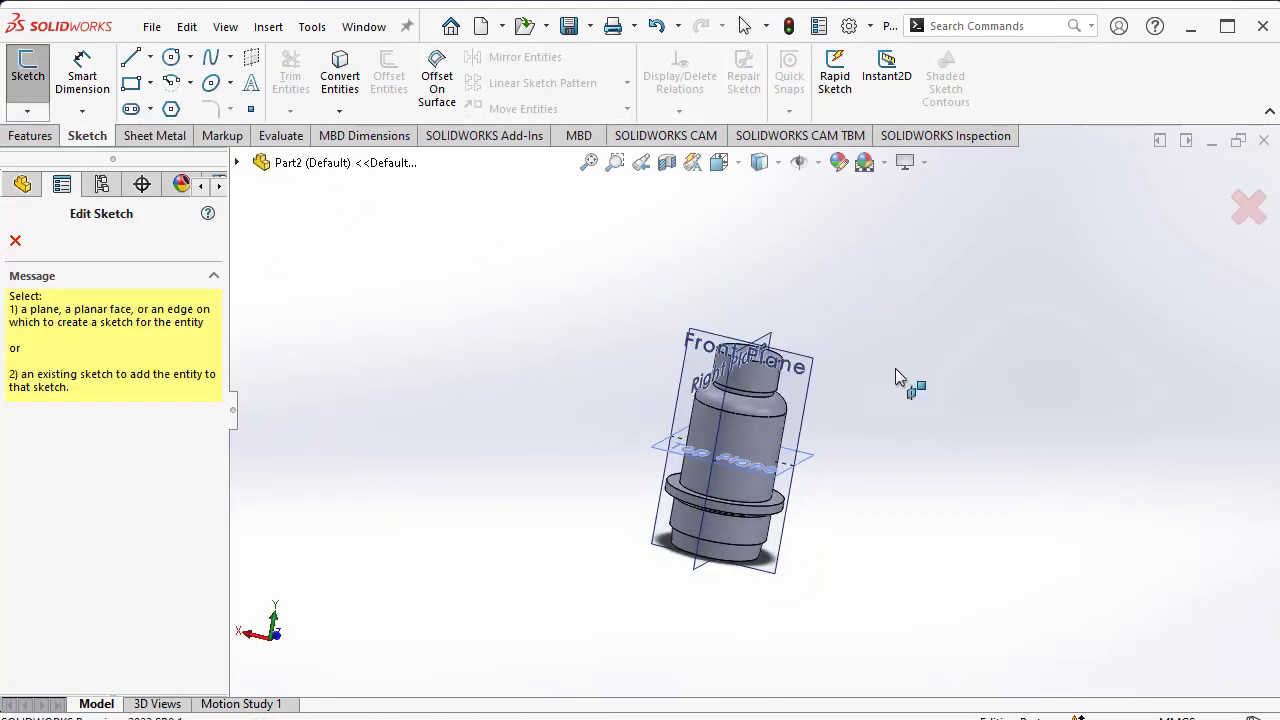
pyautogui.click(803, 366)
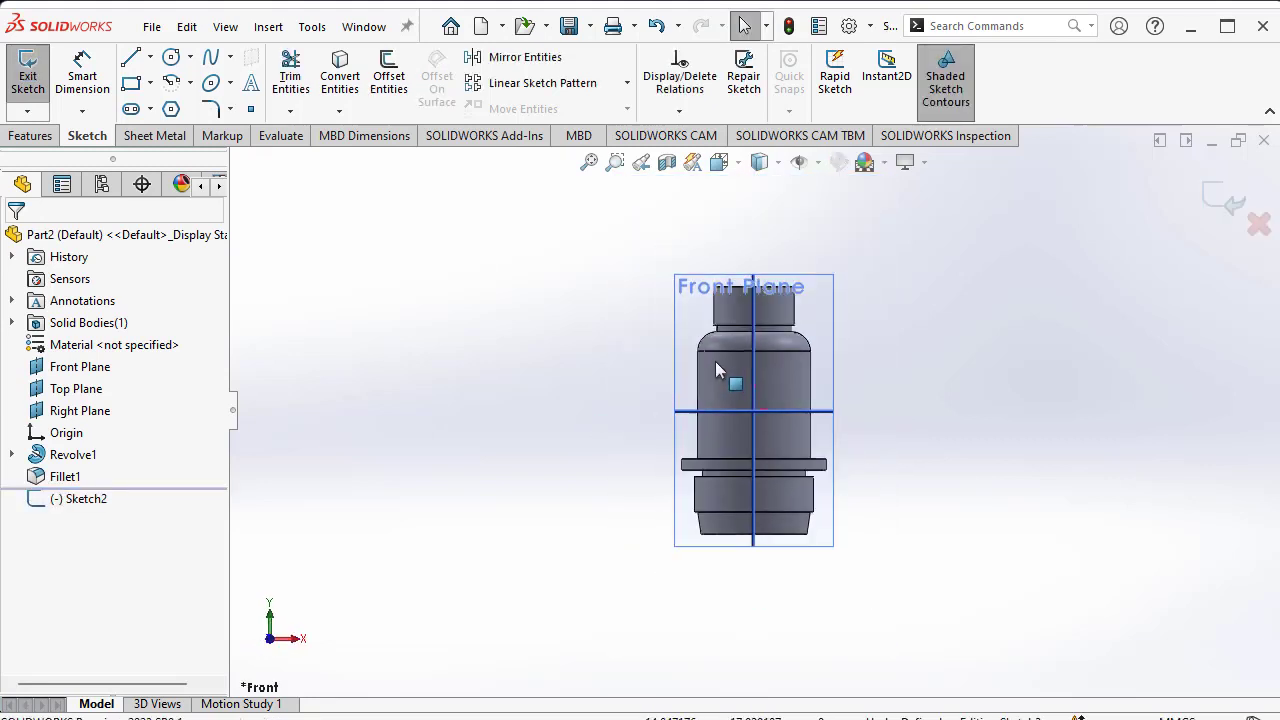
pyautogui.scroll(-3, 774, 308)
# - Draw a short slanted line down from the neck's top edge
pyautogui.click(130, 60)
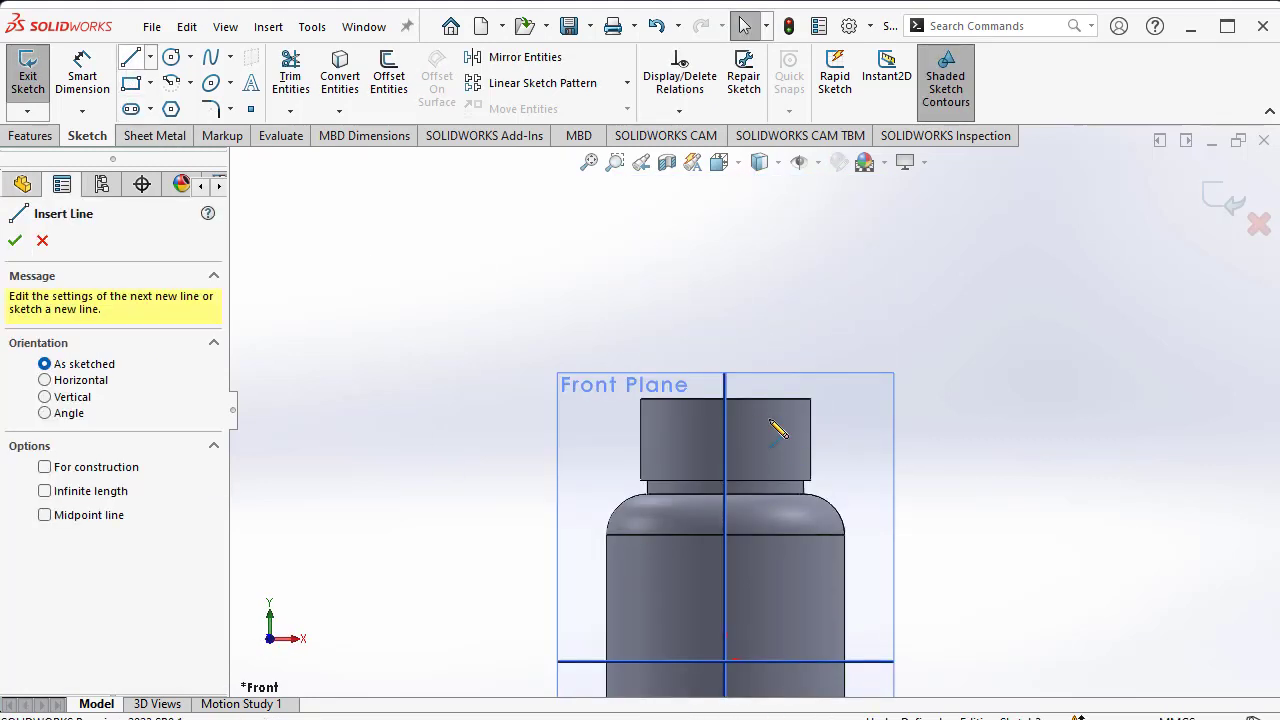
pyautogui.scroll(-2, 790, 415)
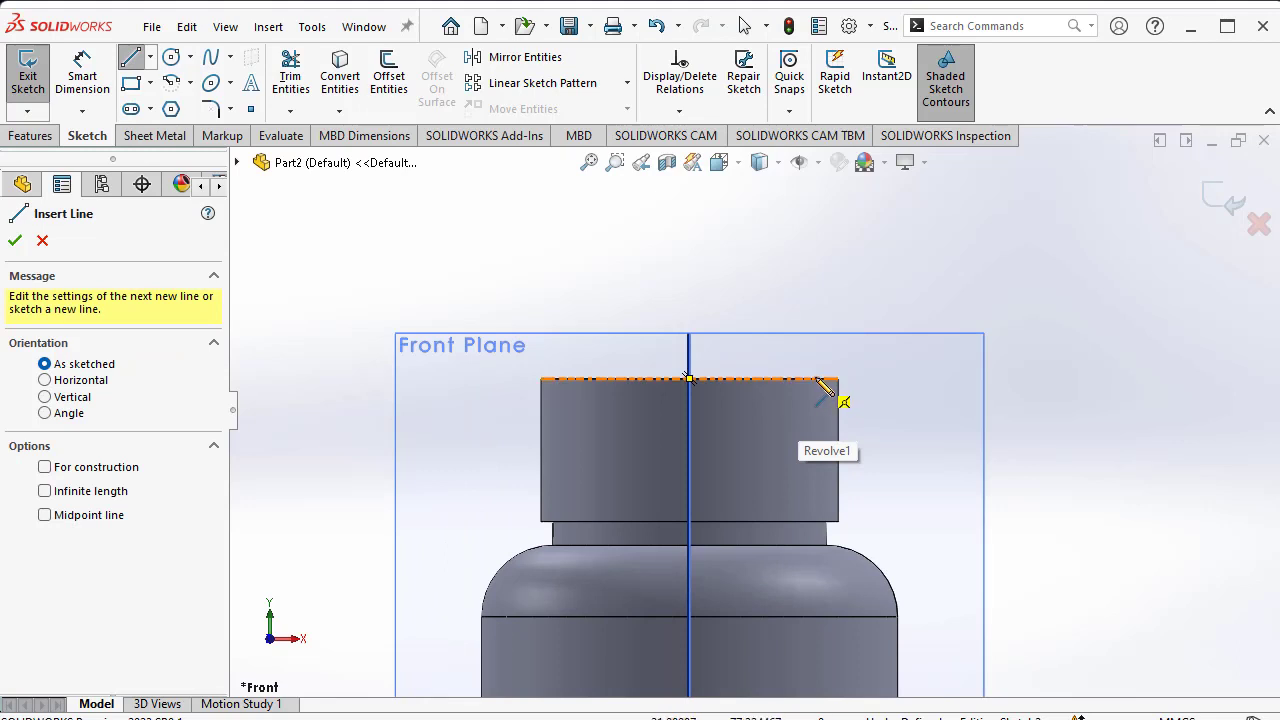
pyautogui.click(815, 380)
pyautogui.click(801, 449)
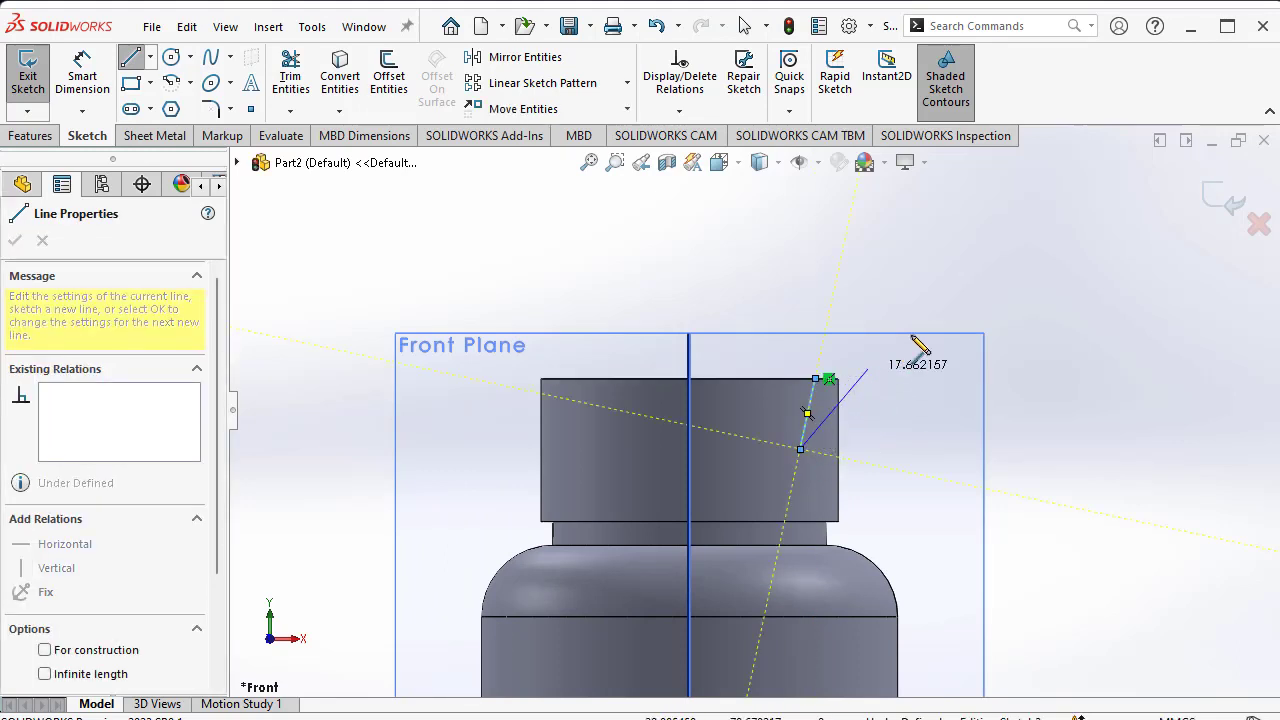
pyautogui.rightClick(942, 322)
pyautogui.click(950, 330)
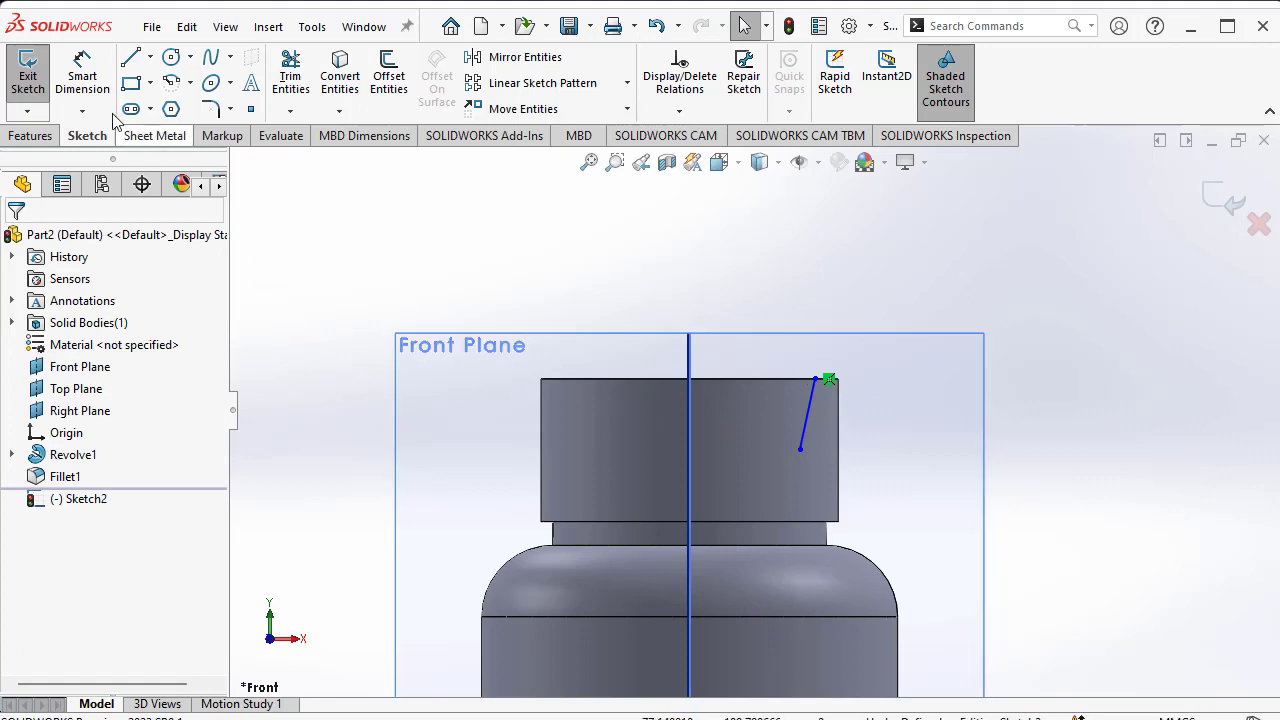
# - Dimension the slanted line's lower endpoint 19 mm from the centreline
pyautogui.click(82, 75)
pyautogui.scroll(-1, 808, 478)
pyautogui.click(797, 447)
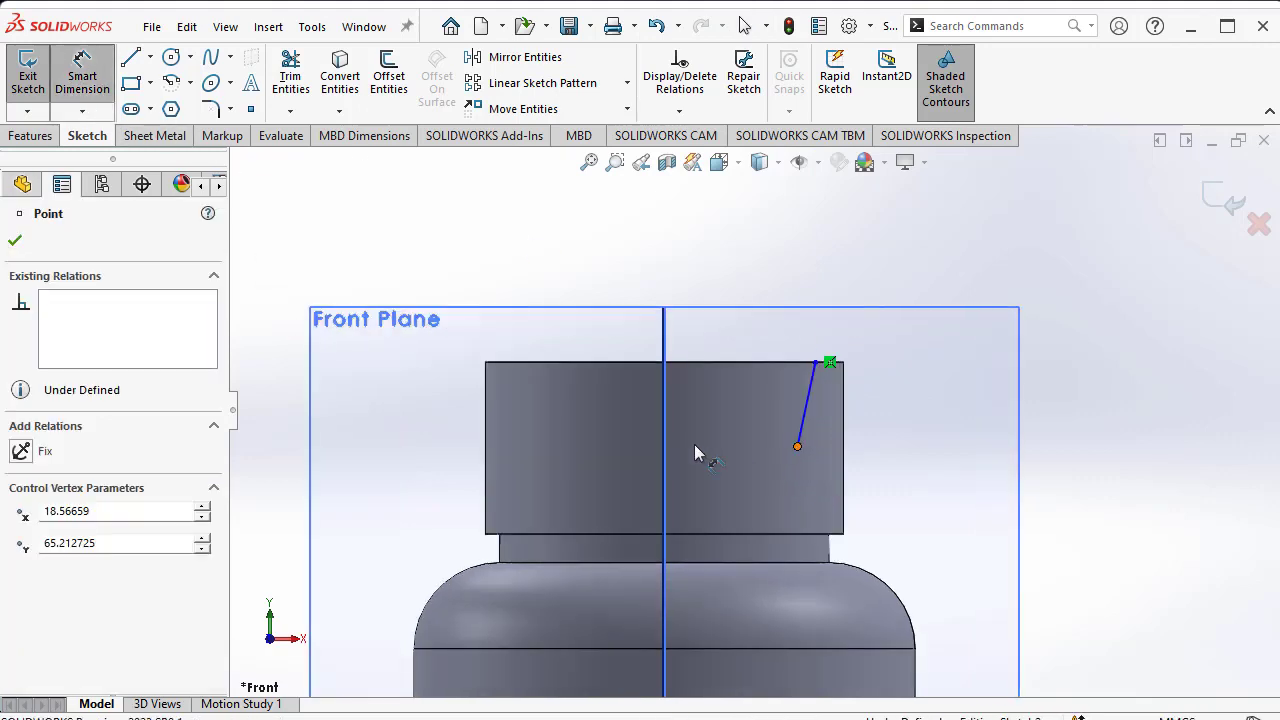
pyautogui.click(663, 440)
pyautogui.click(727, 447)
pyautogui.click(727, 447)
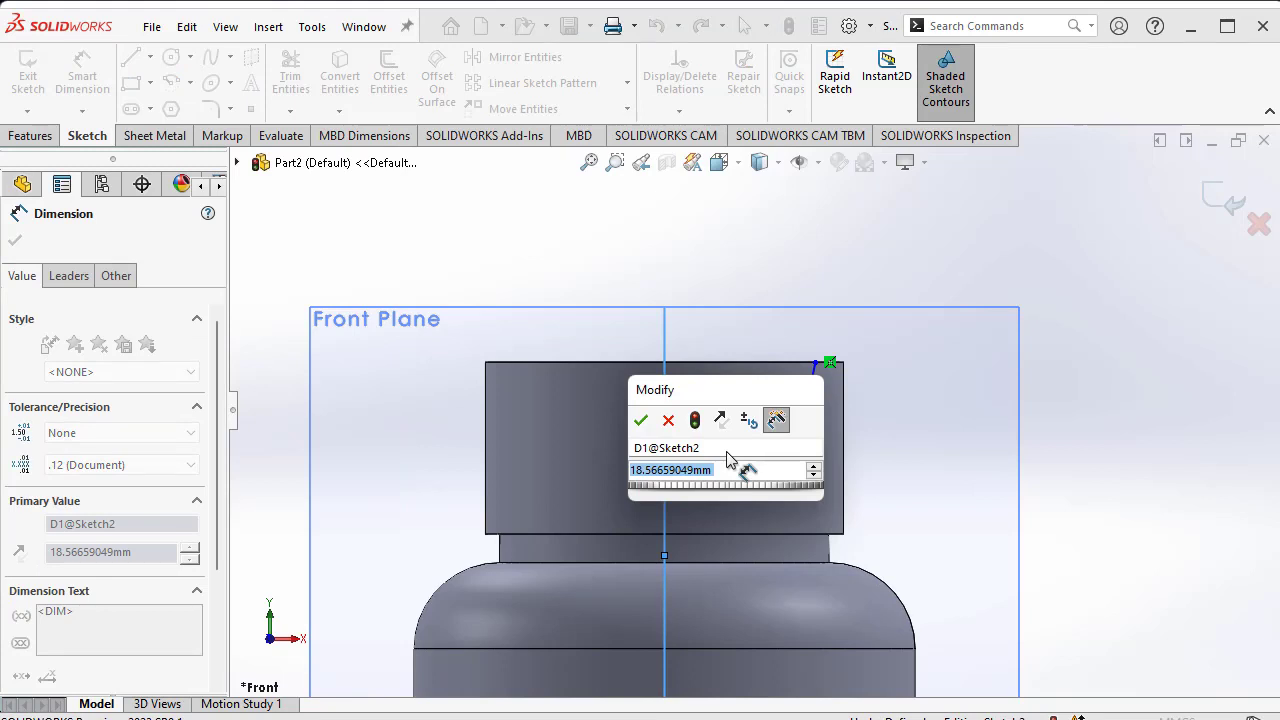
pyautogui.write('3')
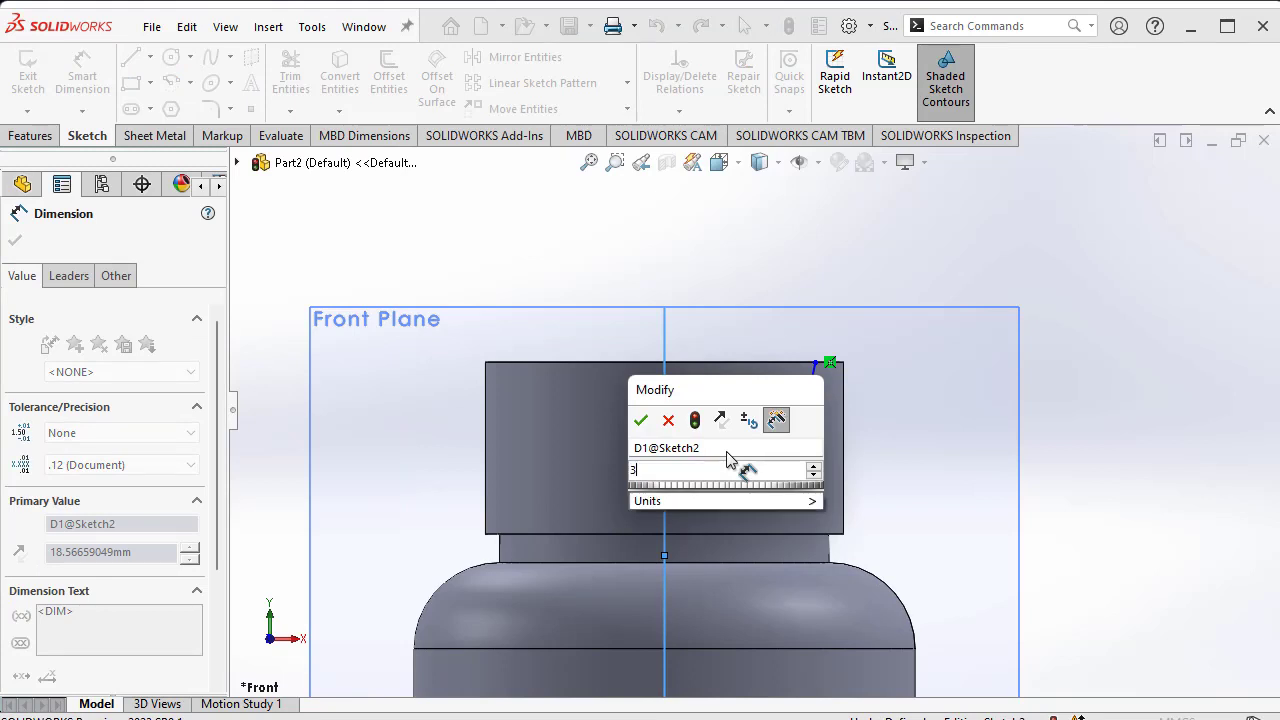
pyautogui.write('/2')
pyautogui.press('Return')
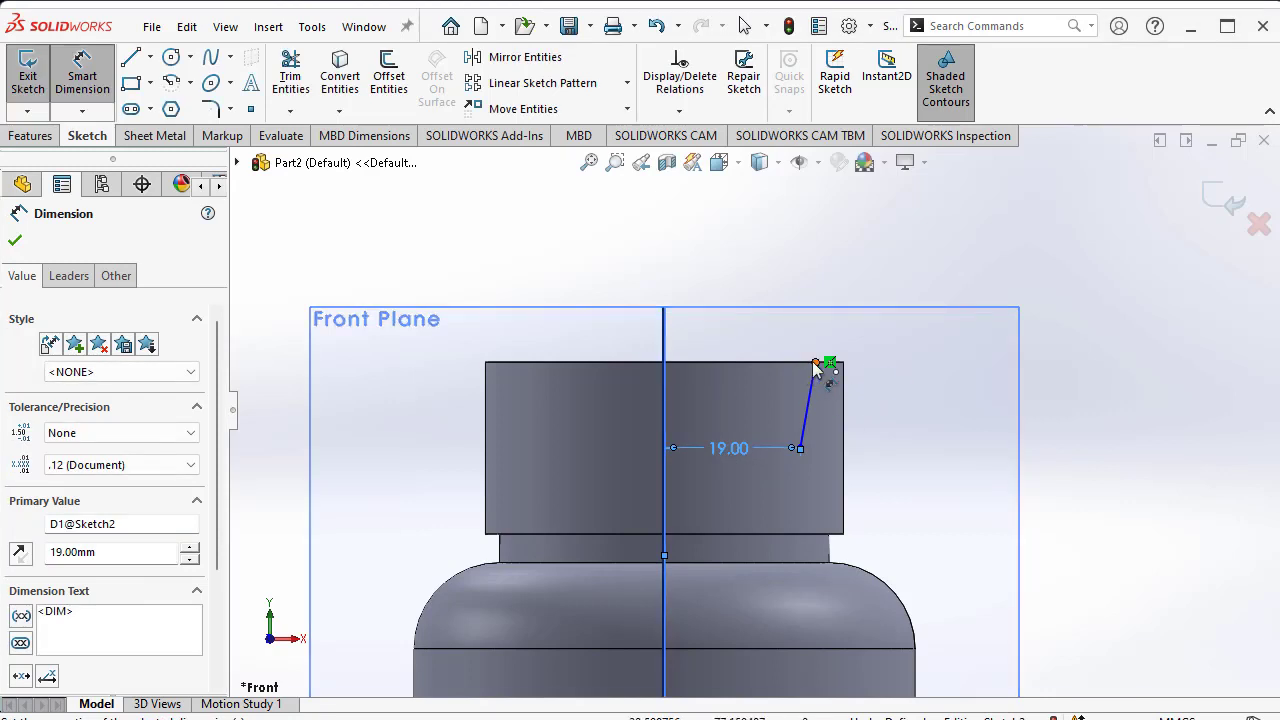
# - Dimension the slanted line's top endpoint 22 mm (44/2) from the centreline
pyautogui.click(815, 362)
pyautogui.click(662, 350)
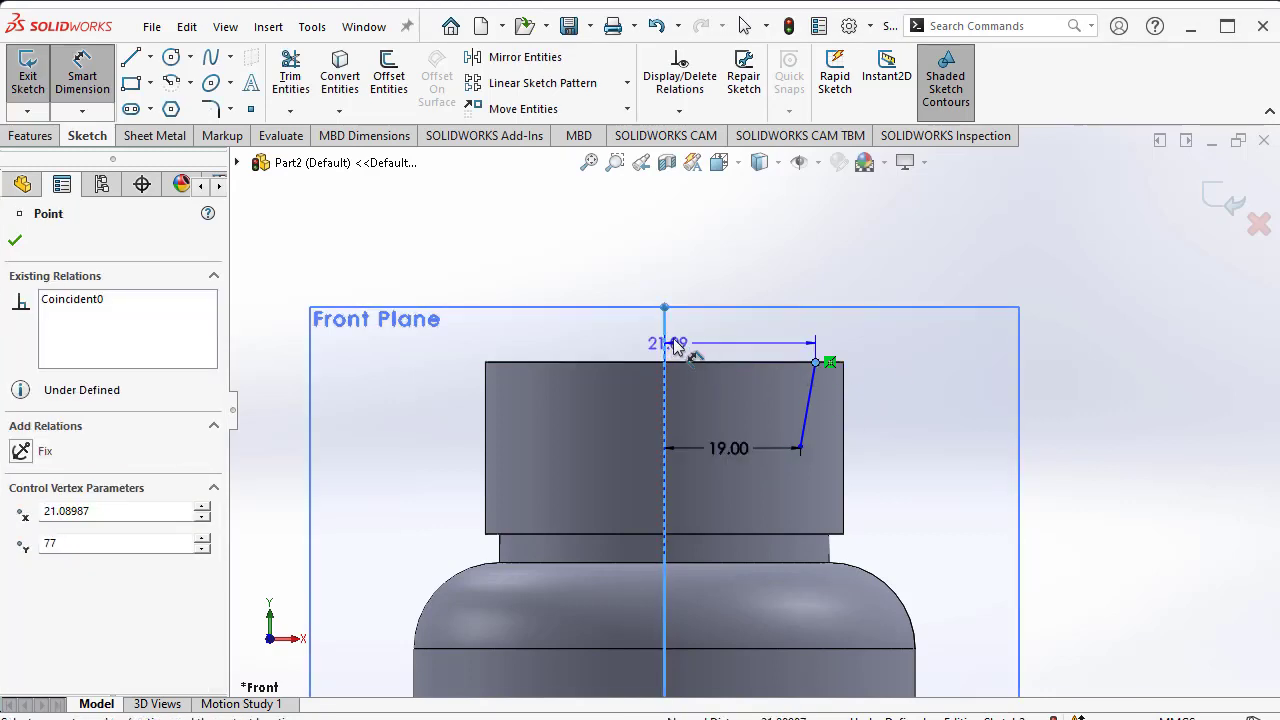
pyautogui.click(740, 345)
pyautogui.hotkey('alt', 'Tab')
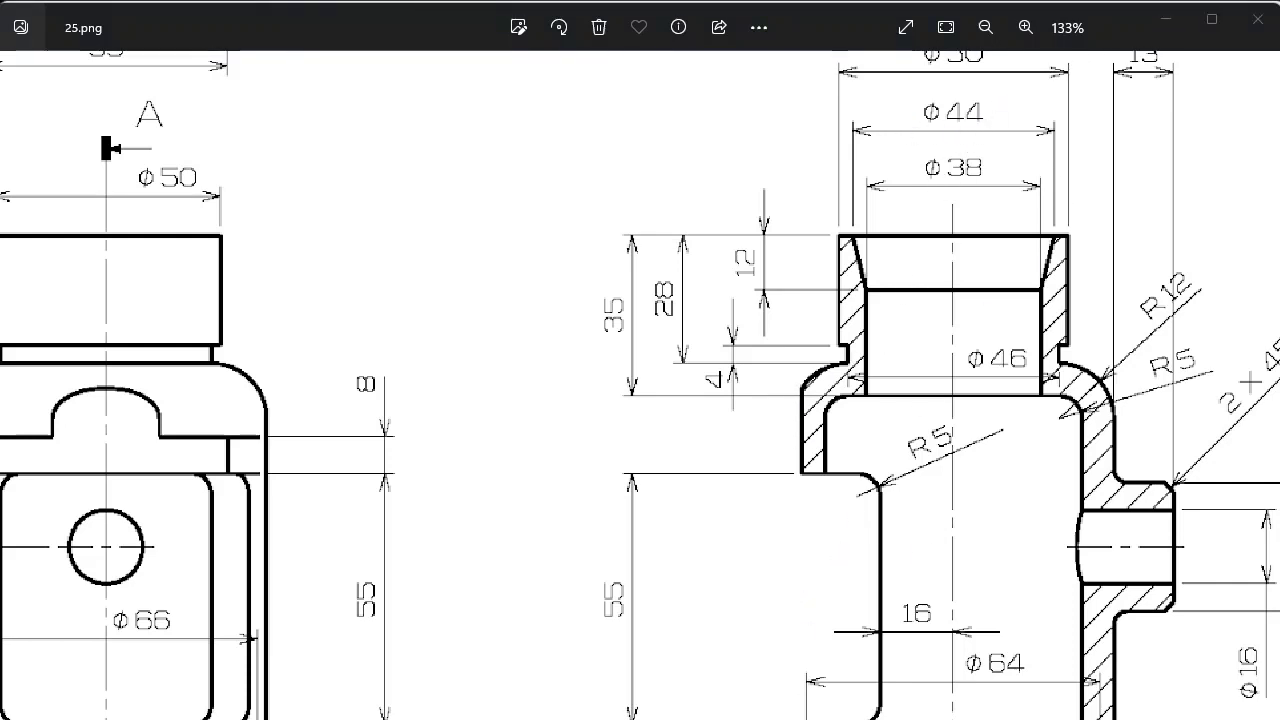
pyautogui.hotkey('alt', 'Tab')
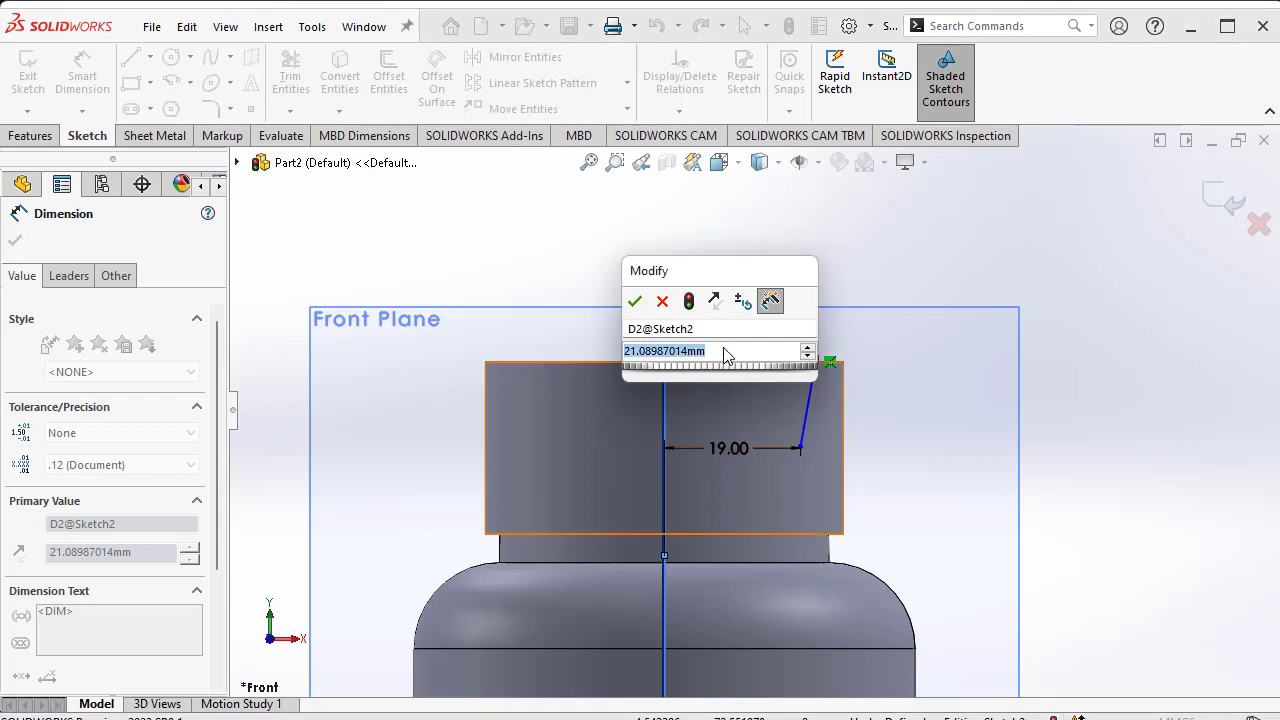
pyautogui.write('44')
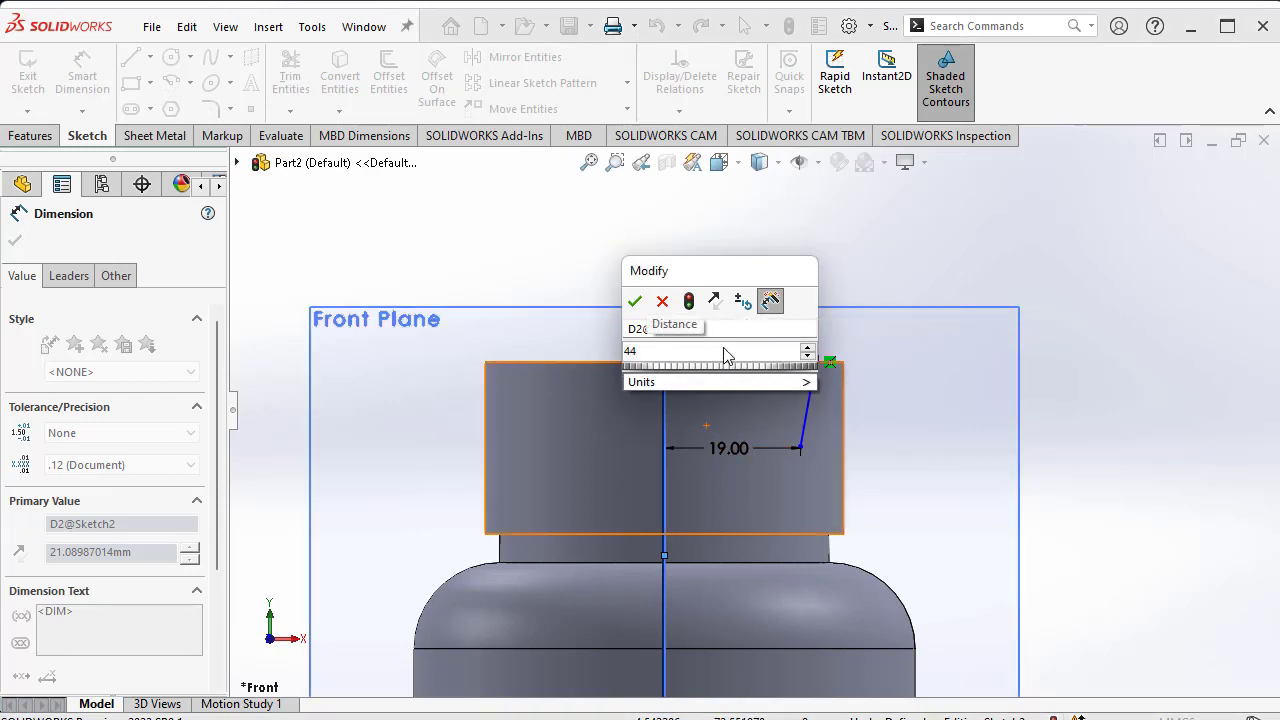
pyautogui.write('/2')
pyautogui.press('Return')
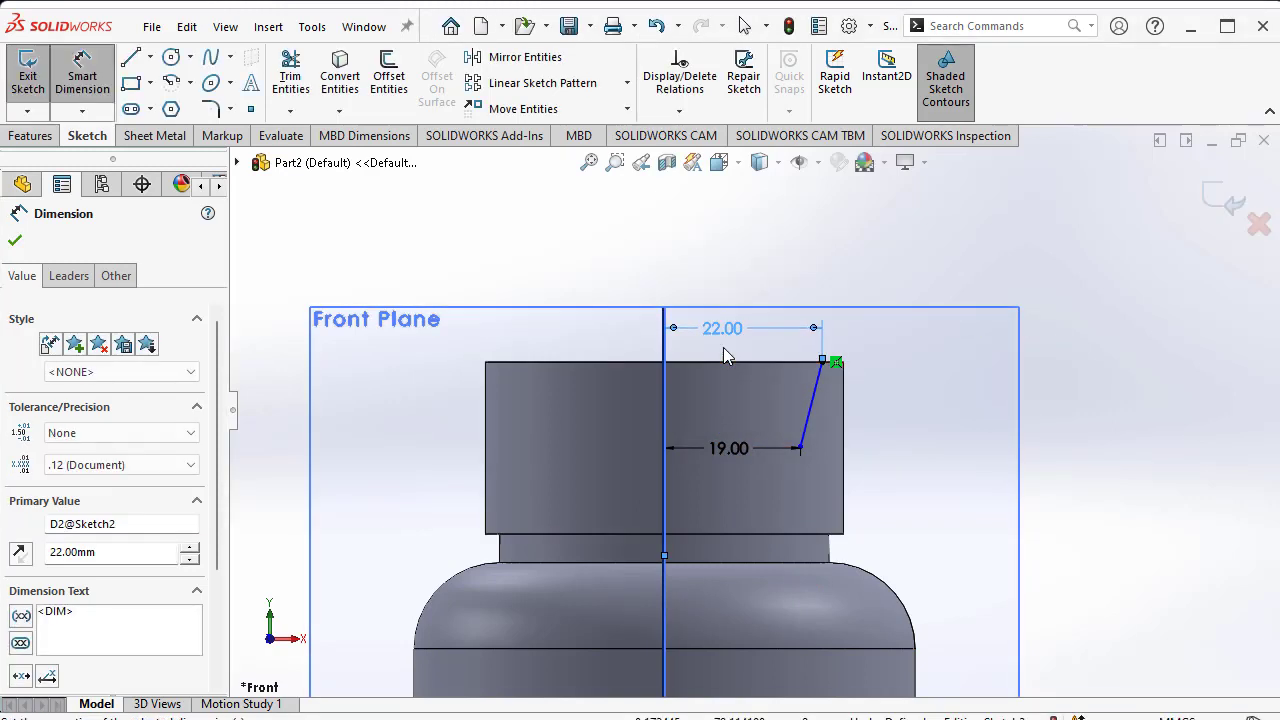
# - Set the slanted line's length to 12 mm
pyautogui.click(818, 414)
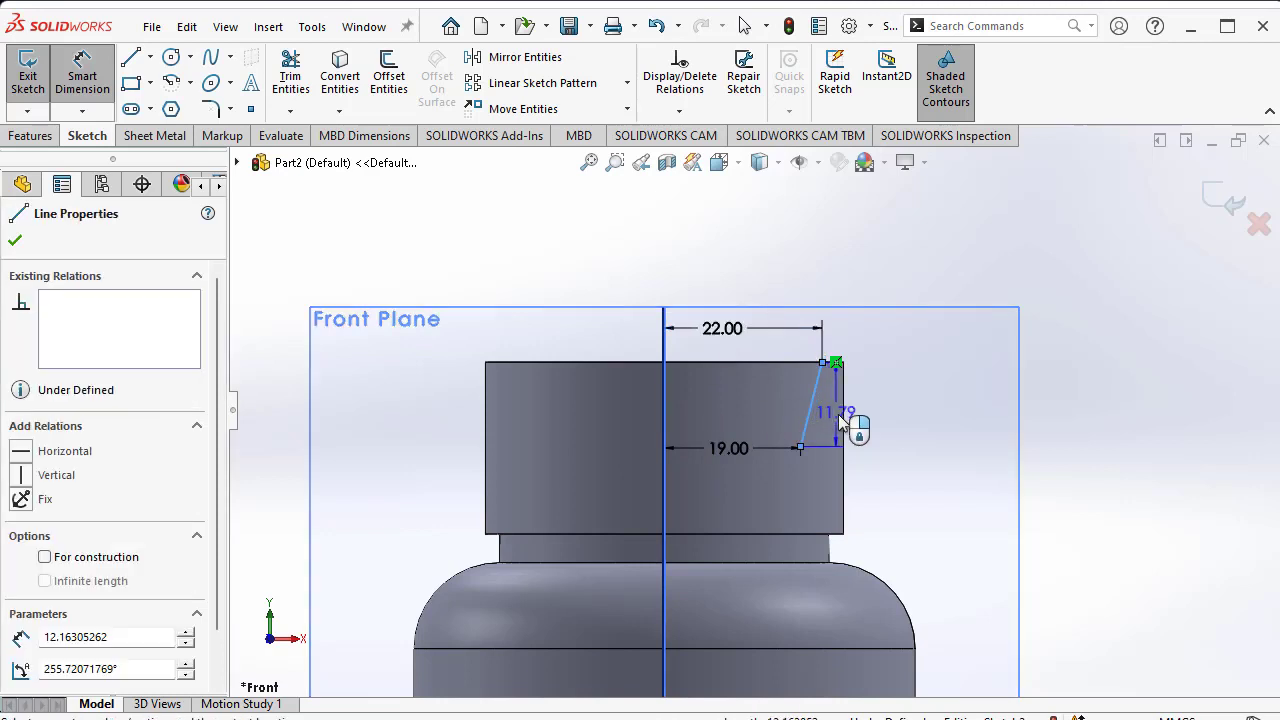
pyautogui.click(827, 448)
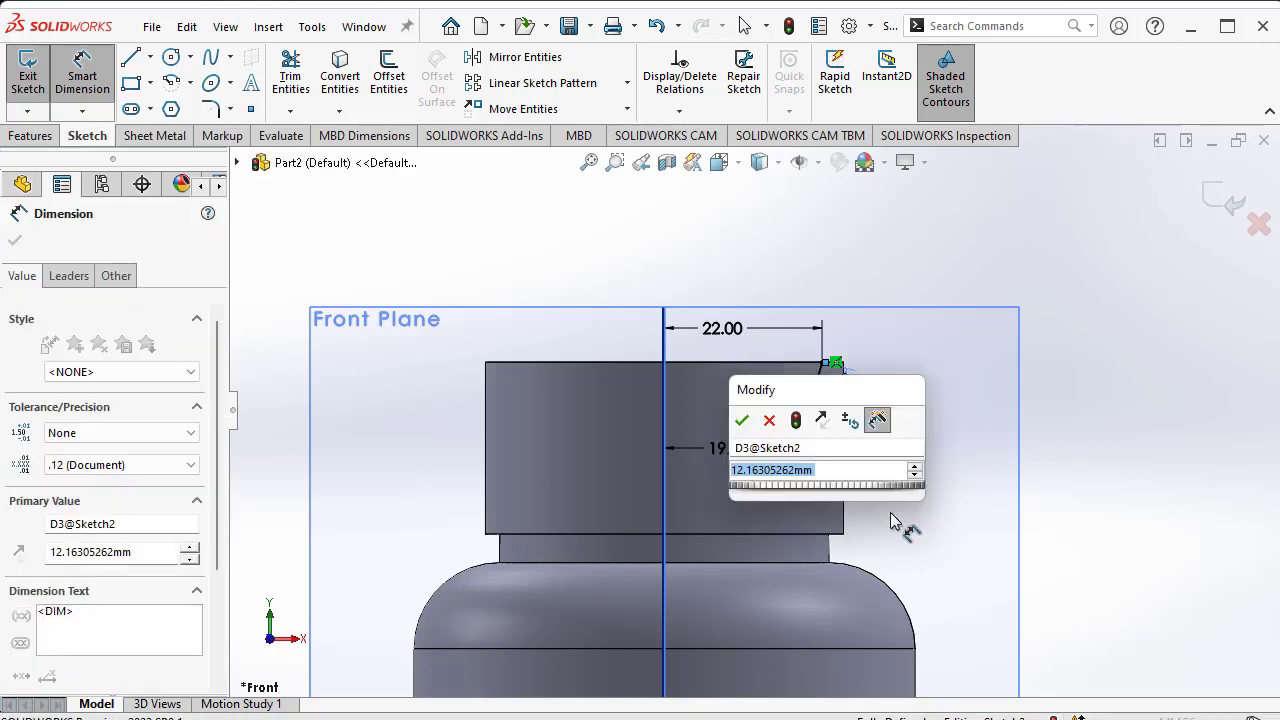
pyautogui.write('12')
pyautogui.press('Return')
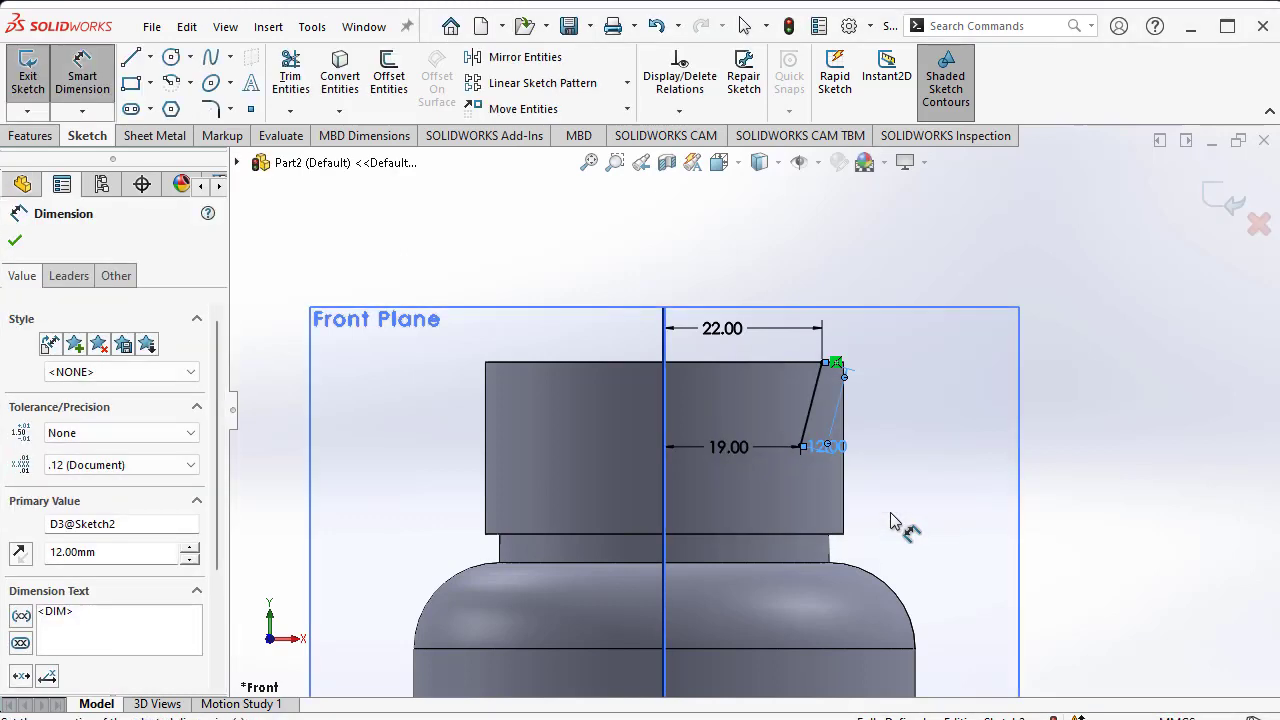
pyautogui.click(130, 57)
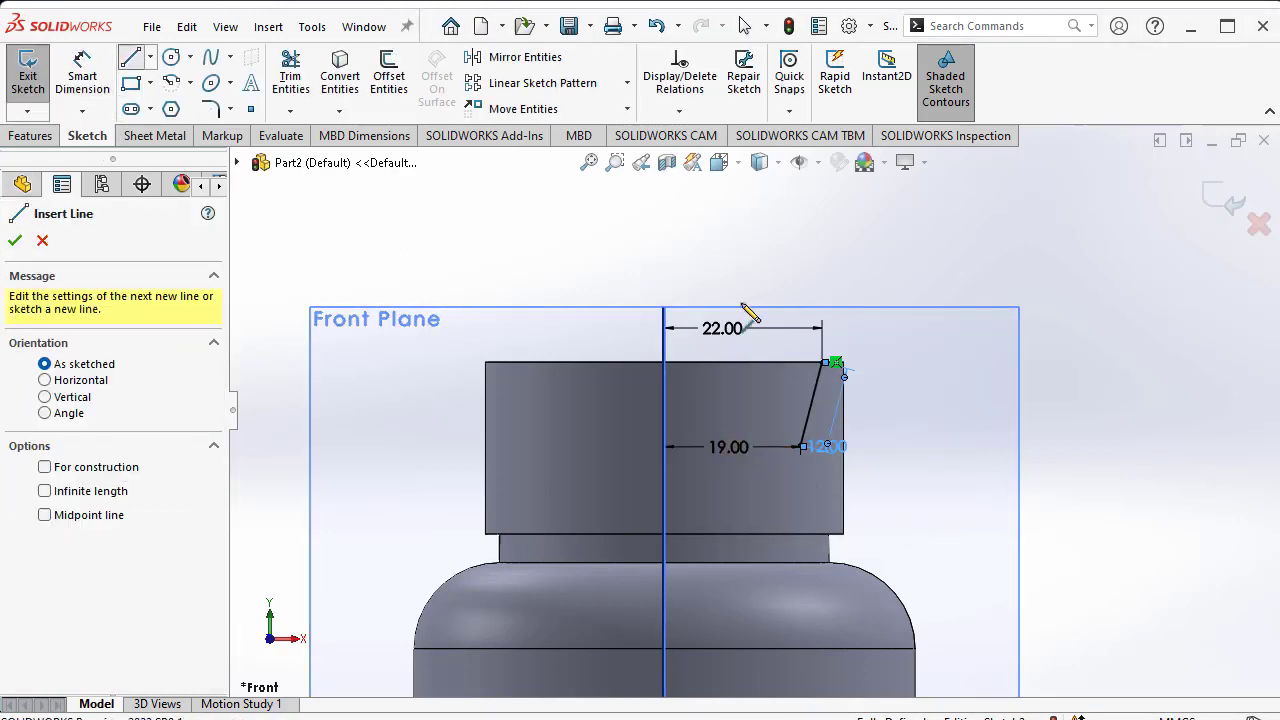
# - Draw a horizontal line from the slanted line's top end to the axis
pyautogui.click(833, 363)
pyautogui.click(663, 362)
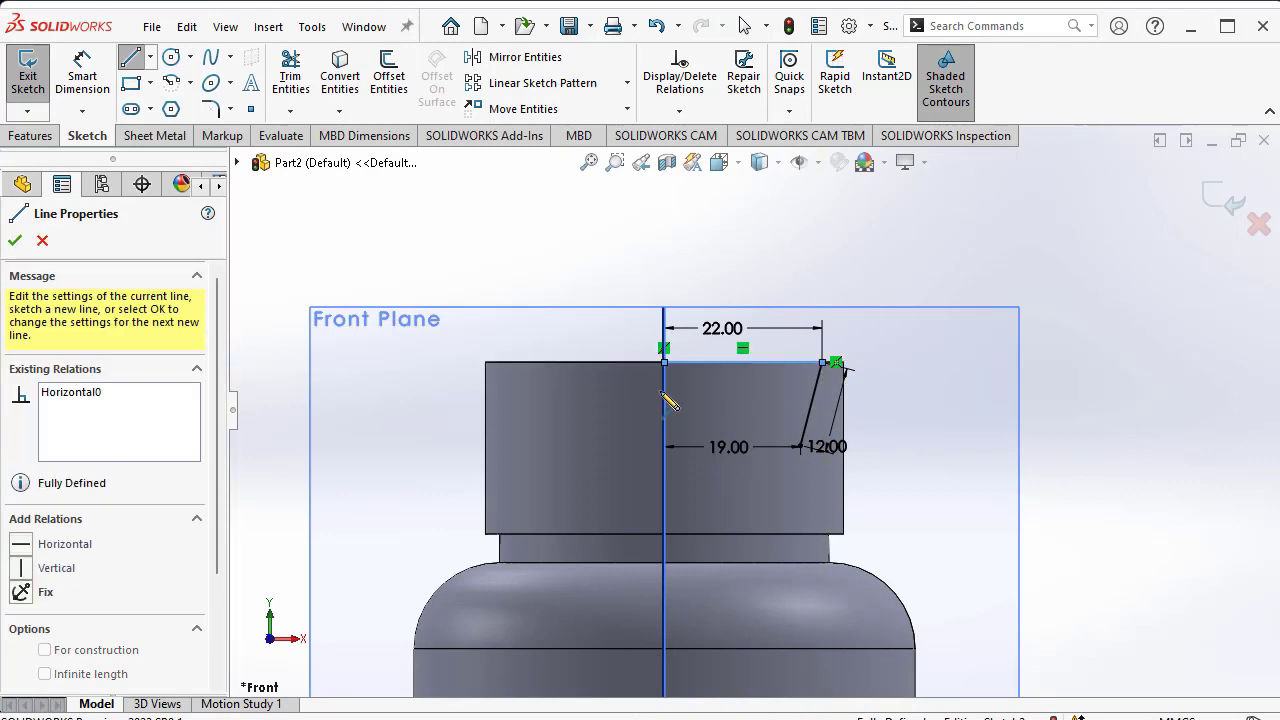
pyautogui.rightClick(775, 384)
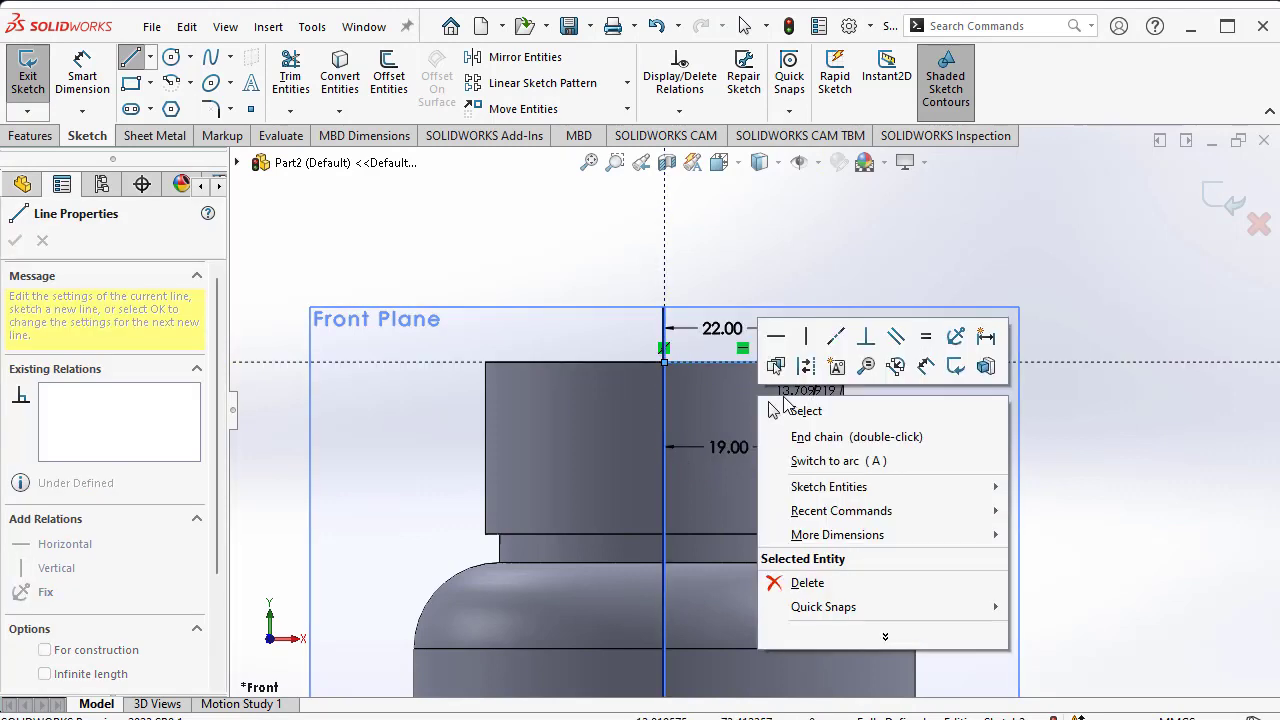
pyautogui.click(820, 434)
pyautogui.click(664, 362)
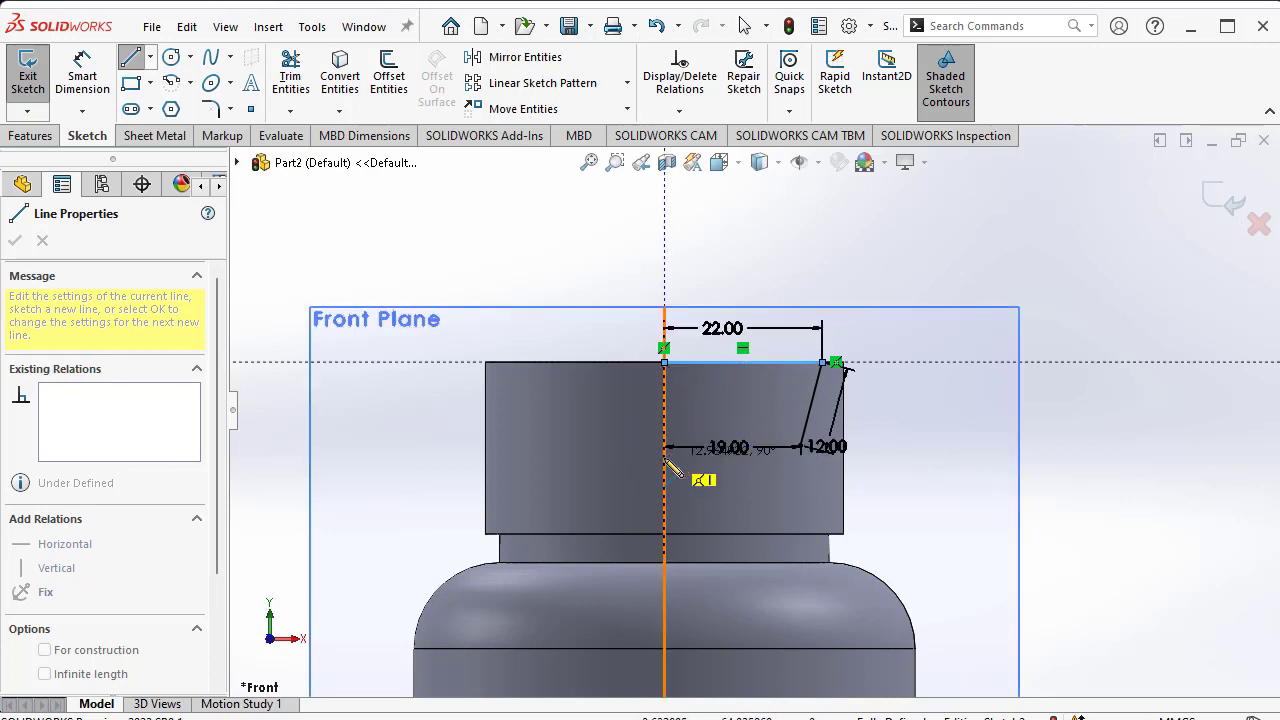
pyautogui.rightClick(666, 462)
pyautogui.click(655, 472)
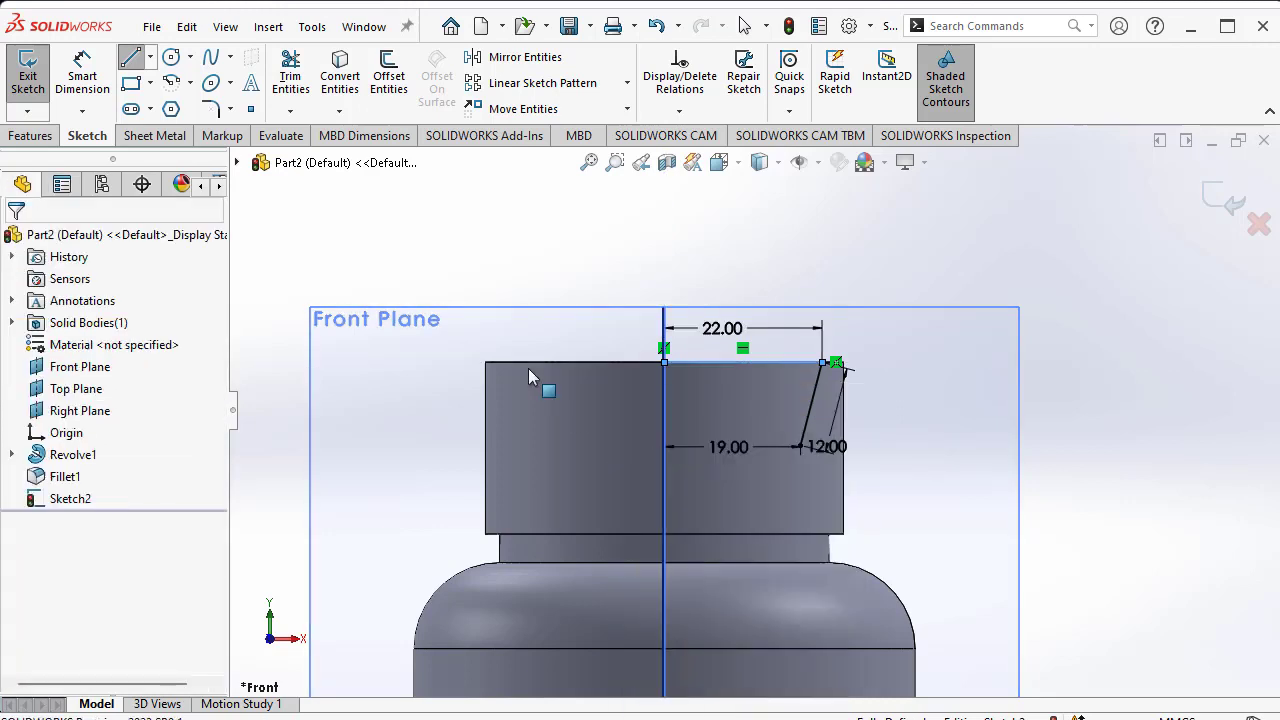
# - Draw the lower horizontal line to the axis and a line up the axis, closing the profile
pyautogui.click(130, 62)
pyautogui.click(800, 447)
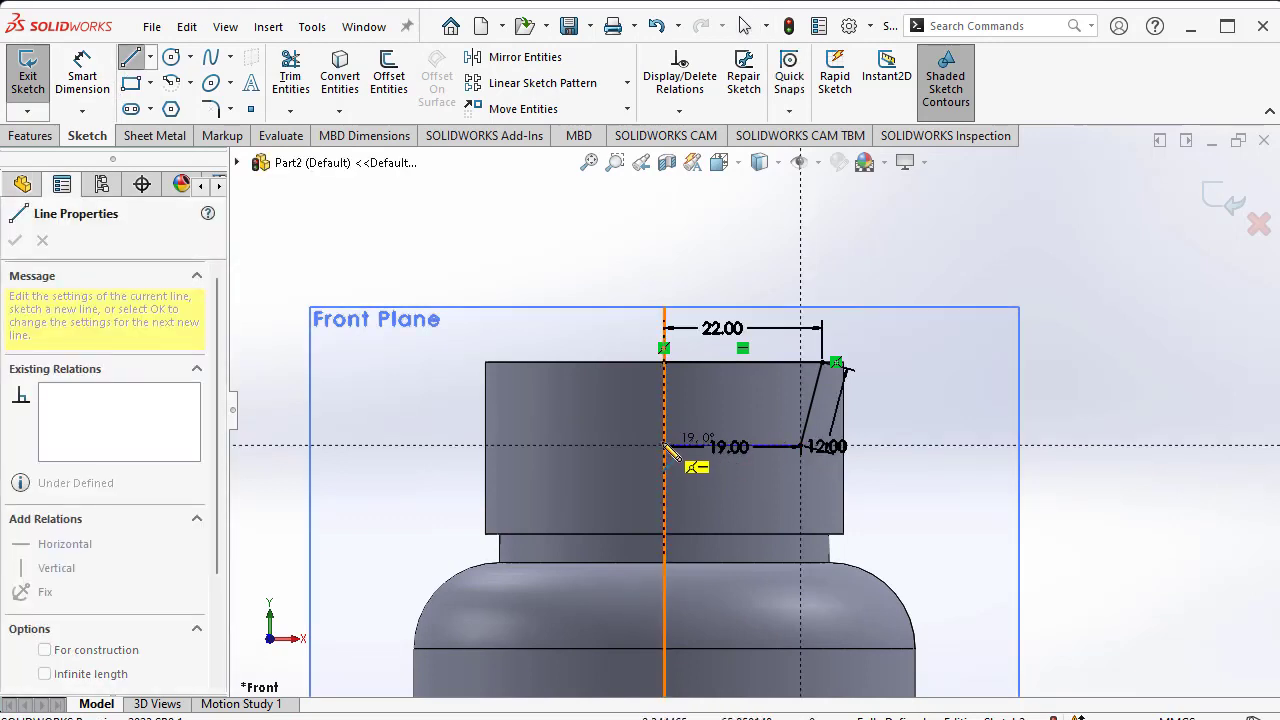
pyautogui.click(666, 447)
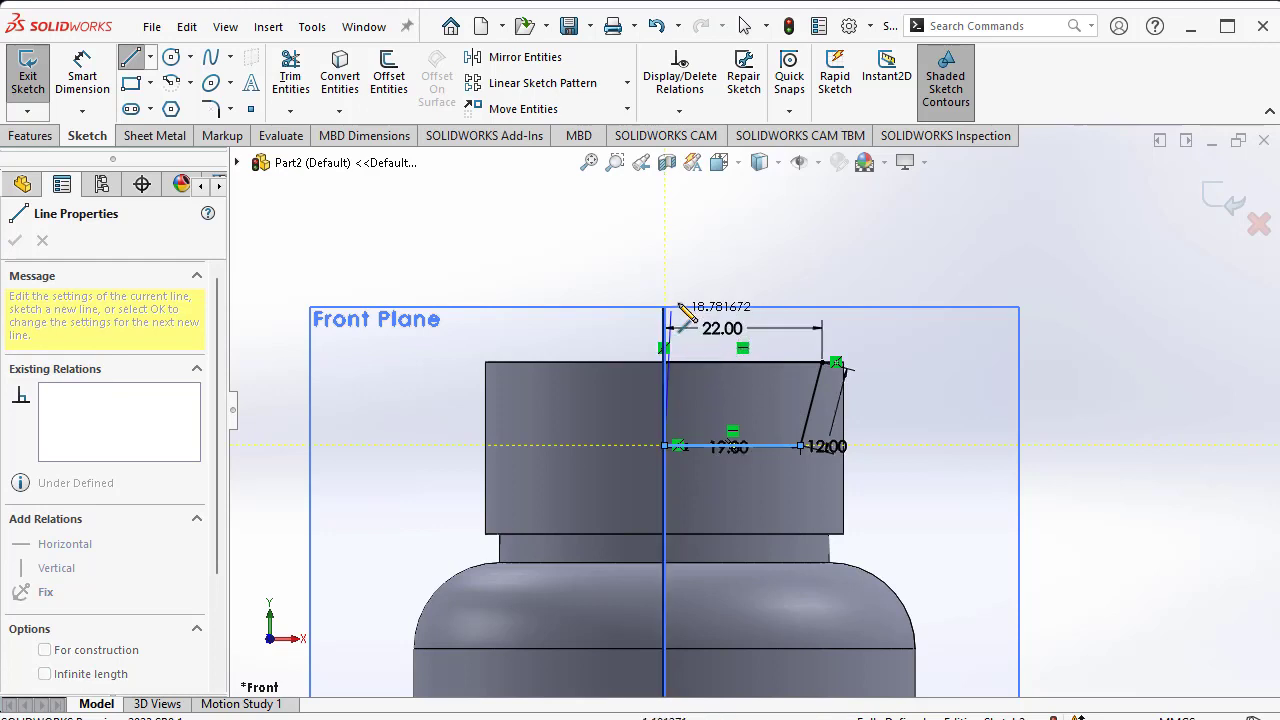
pyautogui.click(666, 362)
pyautogui.rightClick(632, 330)
pyautogui.click(645, 334)
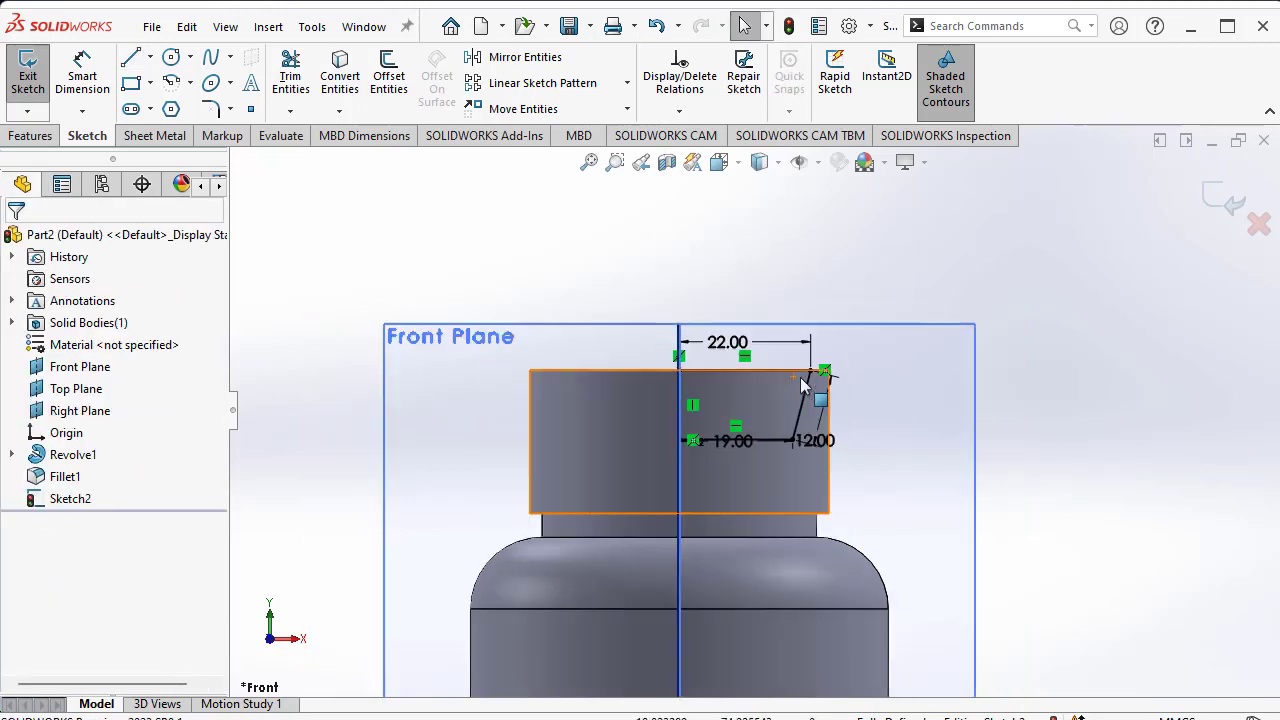
pyautogui.scroll(-5, 770, 378)
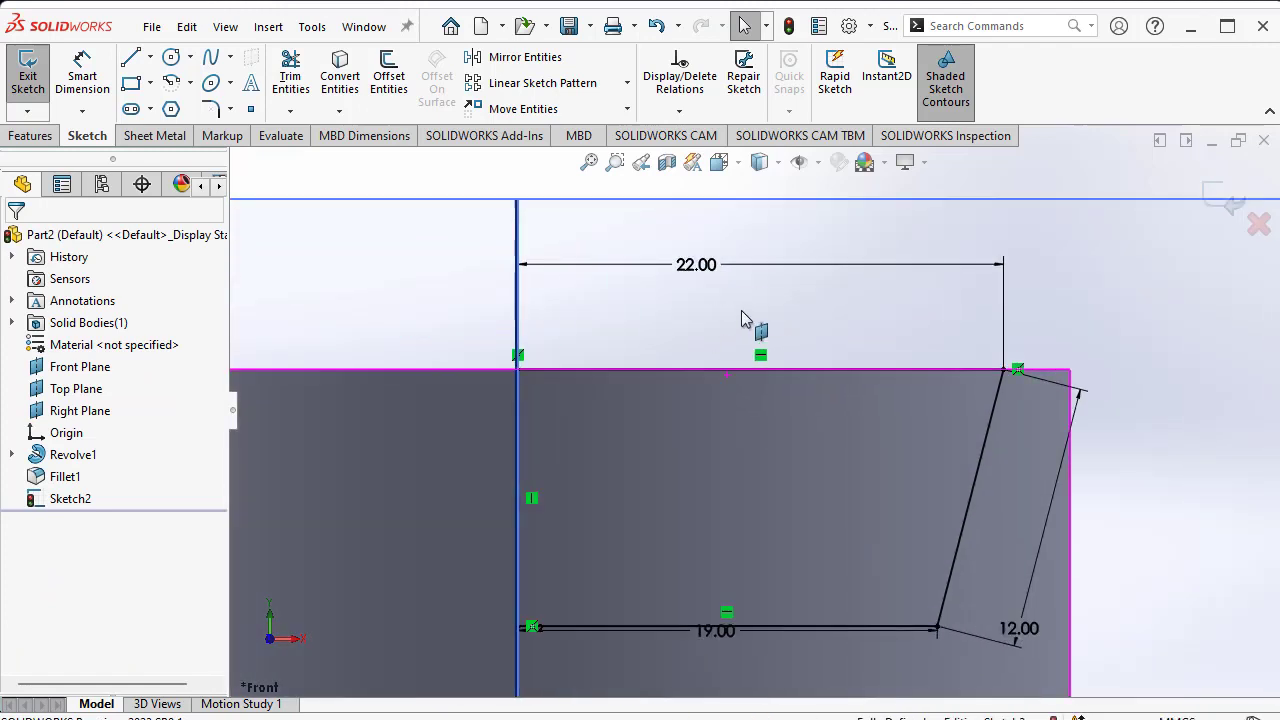
pyautogui.scroll(2, 727, 367)
pyautogui.scroll(-3, 694, 523)
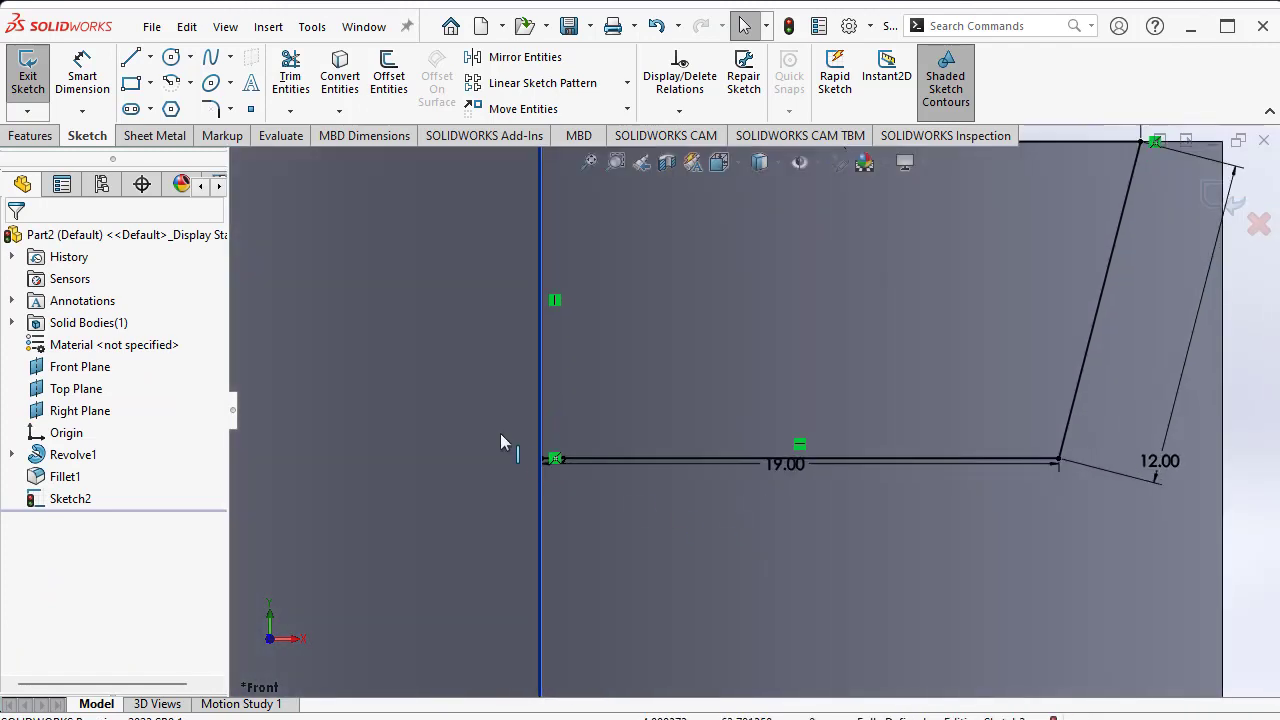
pyautogui.scroll(-2, 771, 449)
pyautogui.scroll(-2, 749, 466)
pyautogui.scroll(-1, 557, 512)
pyautogui.scroll(1, 494, 415)
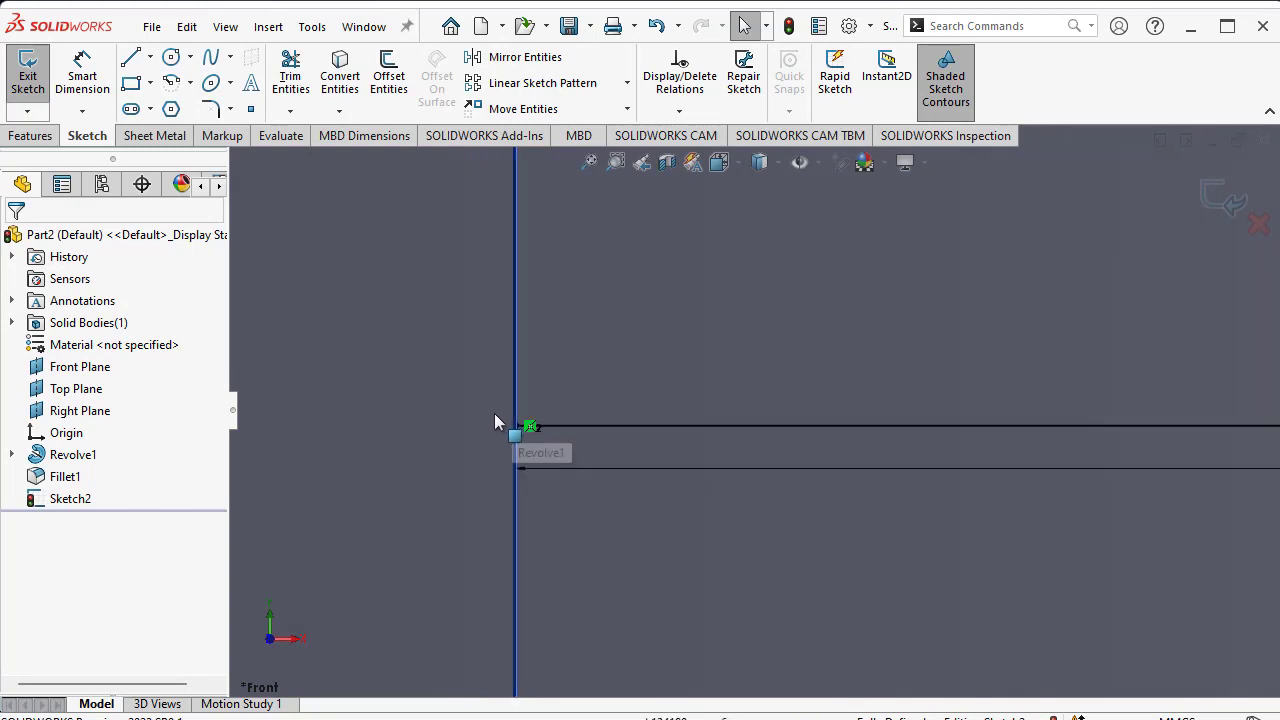
pyautogui.scroll(1, 600, 447)
pyautogui.scroll(1, 607, 459)
pyautogui.scroll(1, 607, 459)
pyautogui.scroll(3, 526, 480)
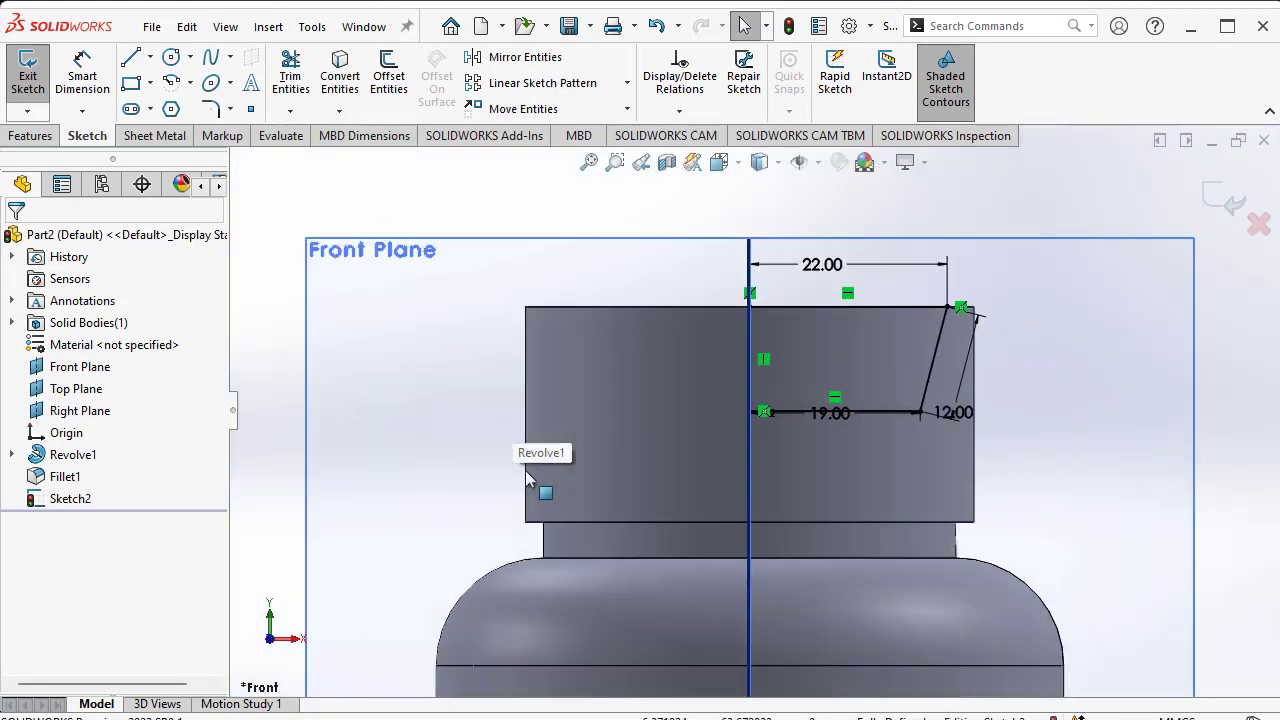
pyautogui.scroll(1, 526, 480)
pyautogui.scroll(-2, 791, 415)
pyautogui.scroll(1, 763, 424)
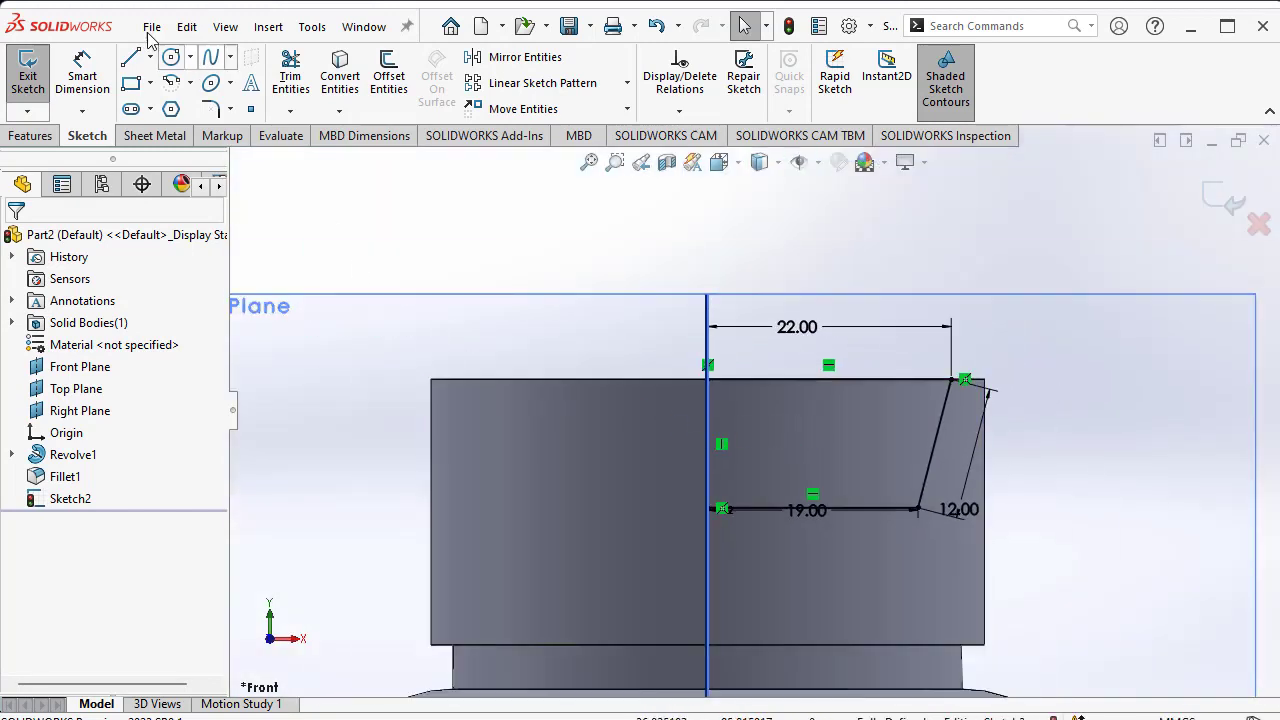
# - Trim the axis segment and redraw a vertical line down to the lower horizontal line
pyautogui.click(290, 72)
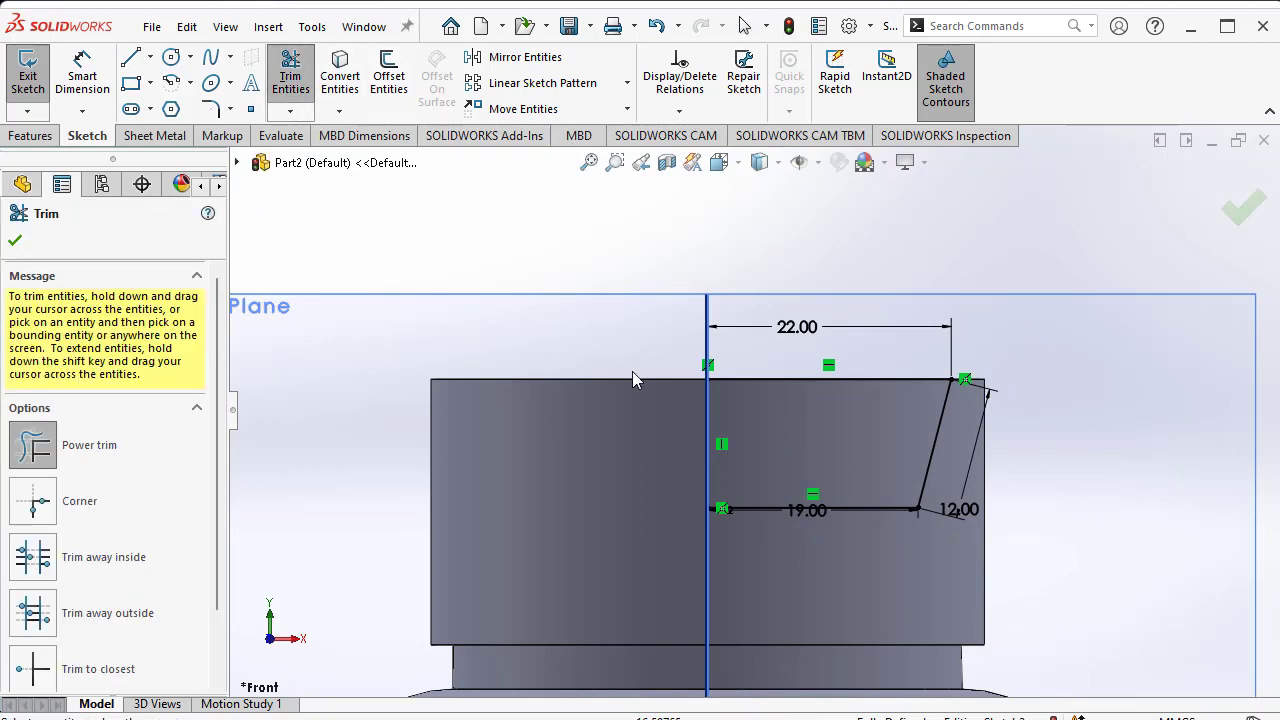
pyautogui.moveTo(765, 404); pyautogui.dragTo(660, 424)
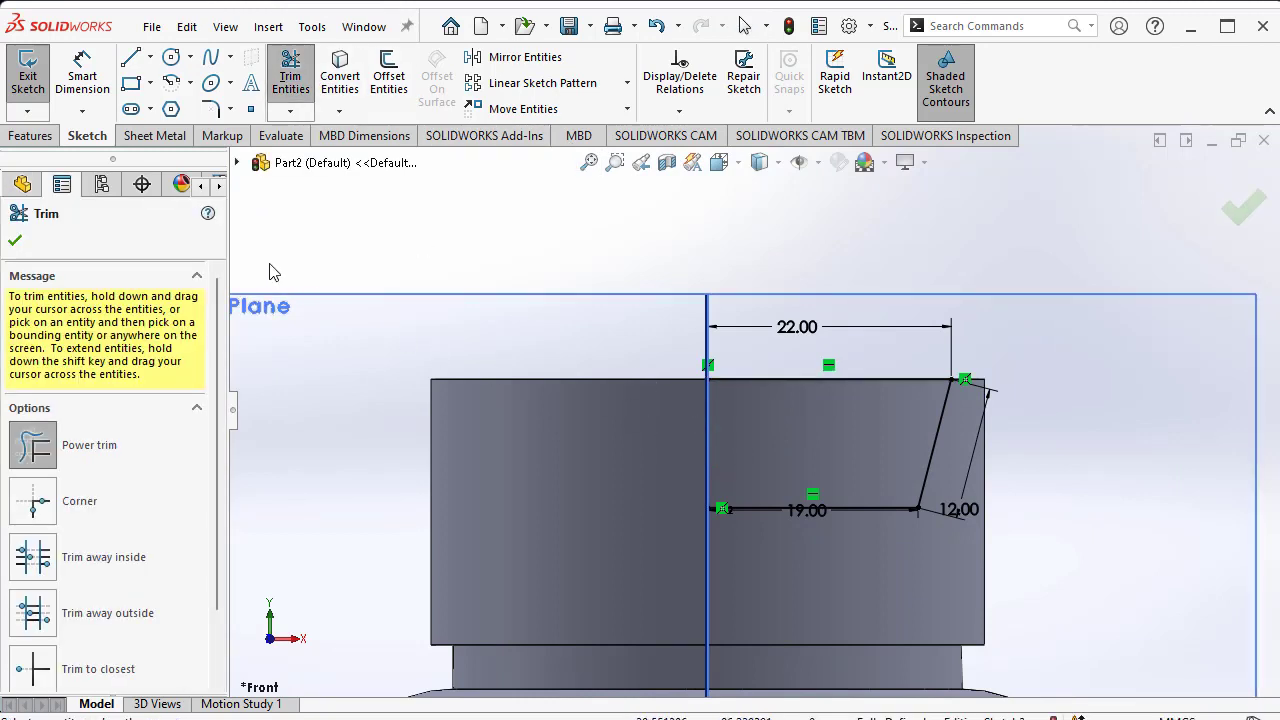
pyautogui.click(131, 57)
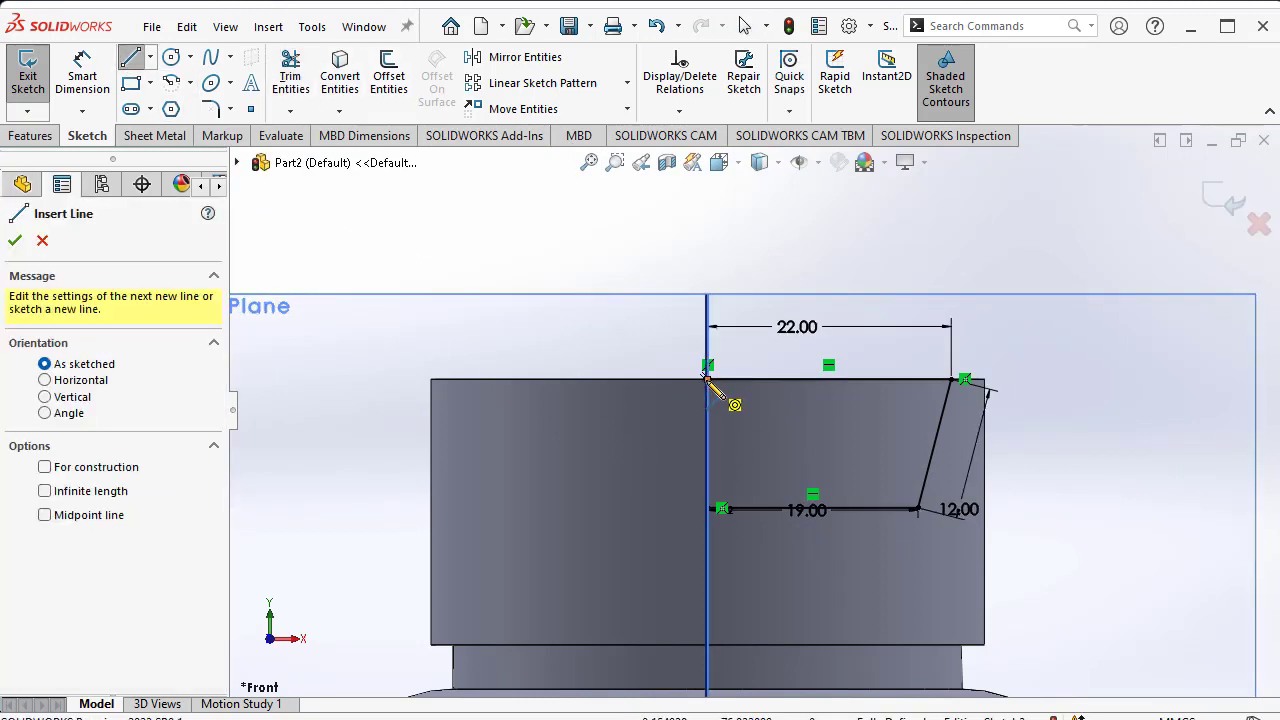
pyautogui.click(708, 394)
pyautogui.doubleClick(710, 508)
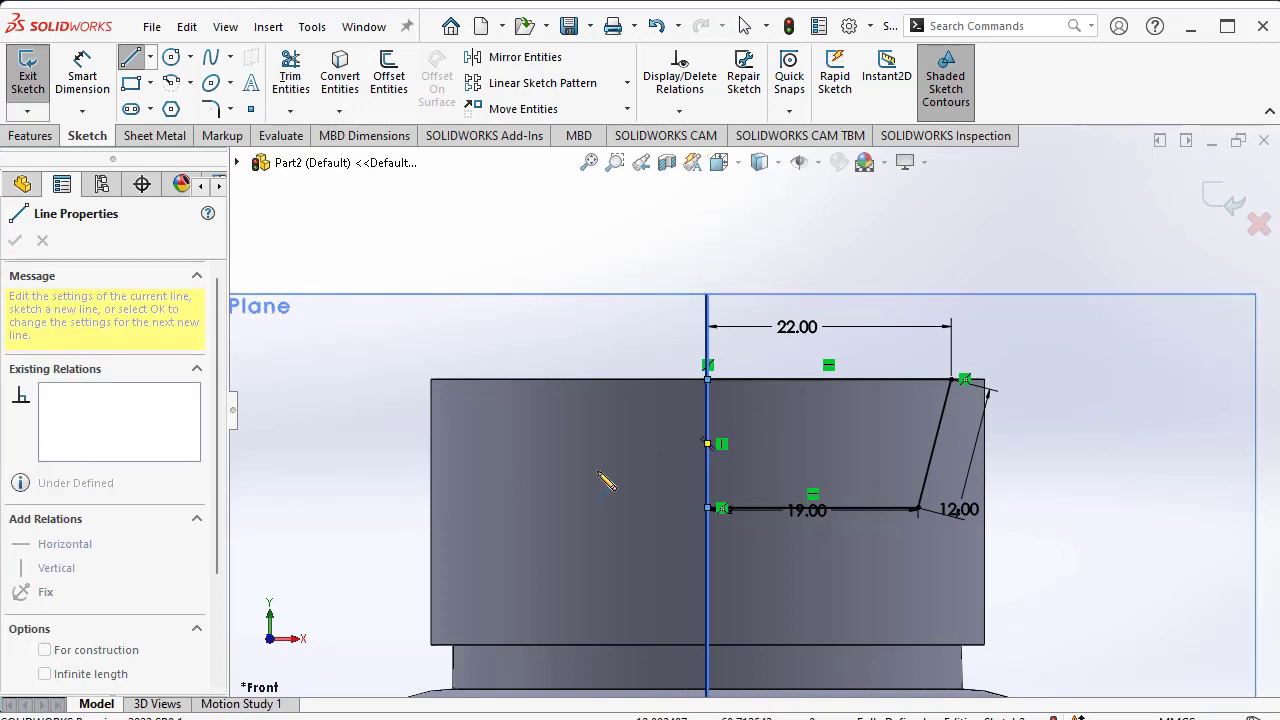
pyautogui.press('z')
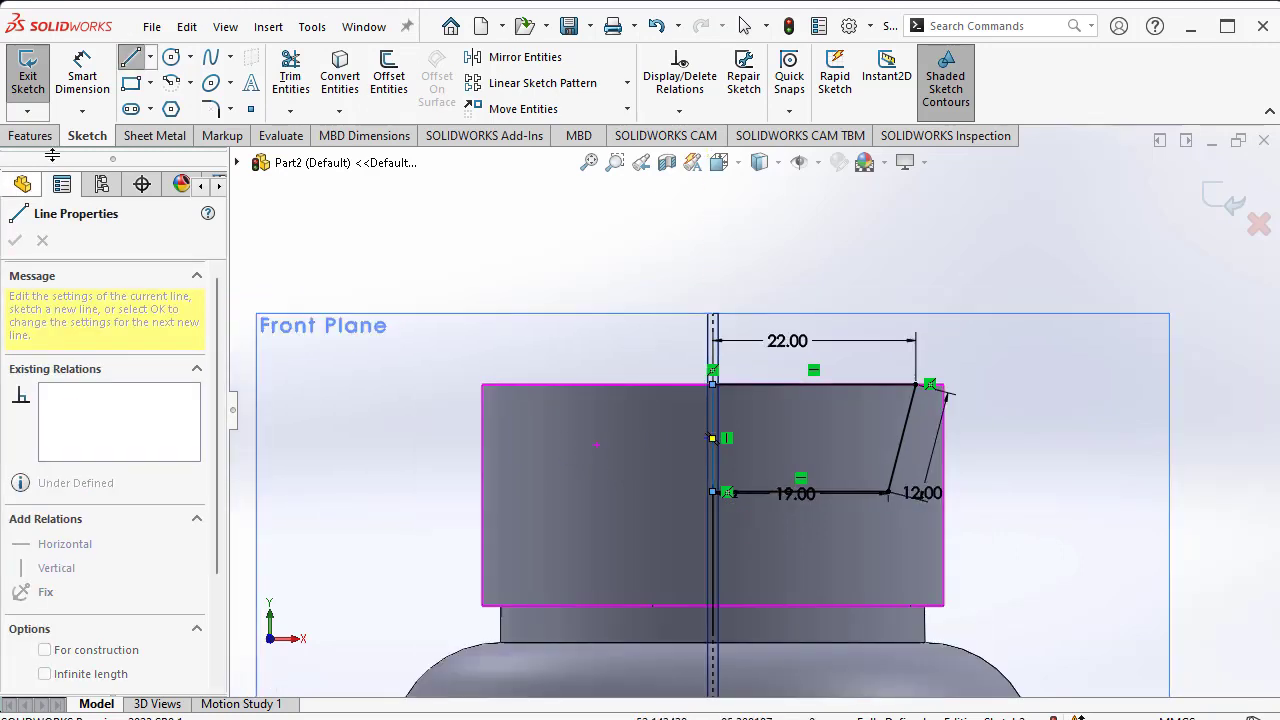
# - Pick the Centerline tool, exit it, and select Sketch2 in the FeatureManager tree
pyautogui.click(30, 135)
pyautogui.click(87, 135)
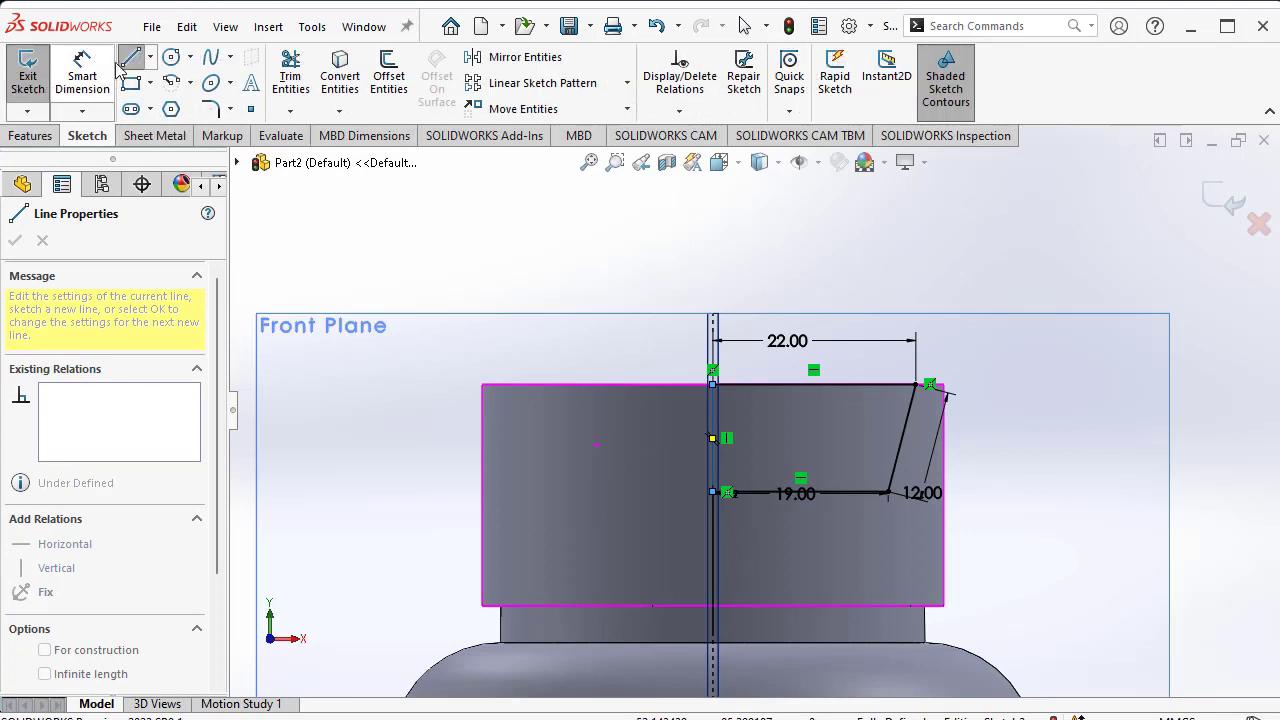
pyautogui.click(150, 57)
pyautogui.click(175, 107)
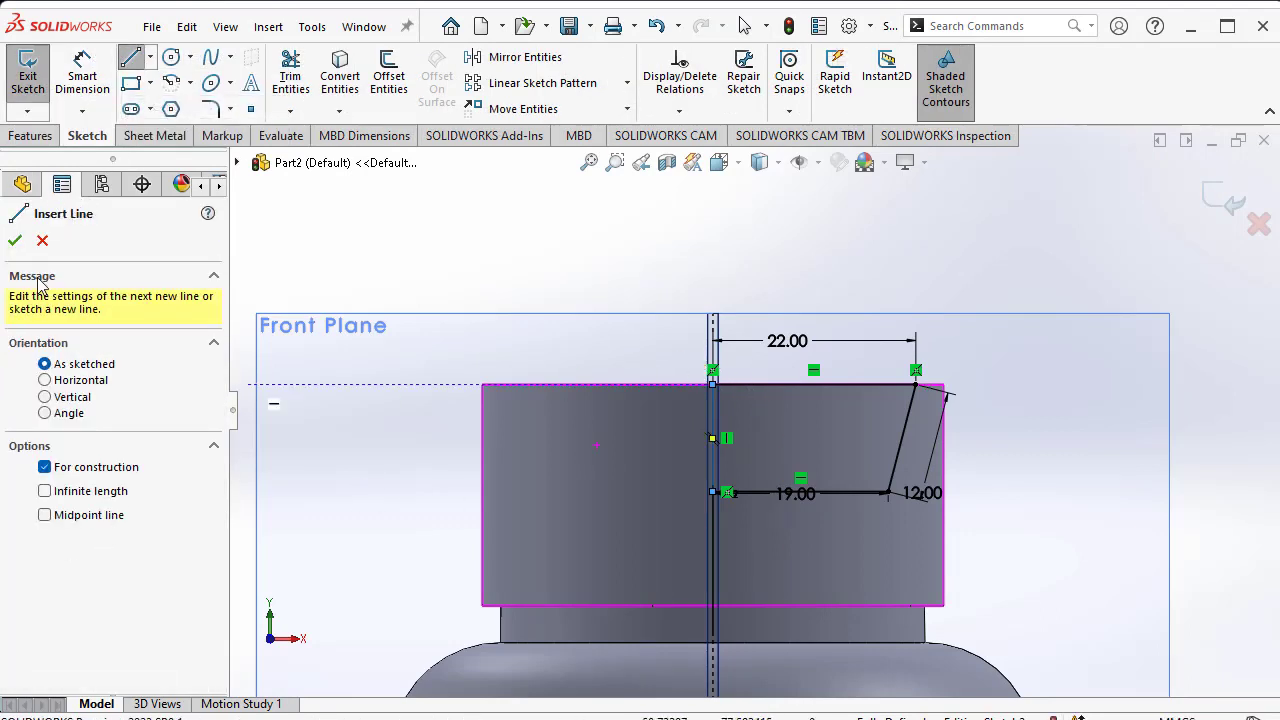
pyautogui.click(42, 241)
pyautogui.click(40, 498)
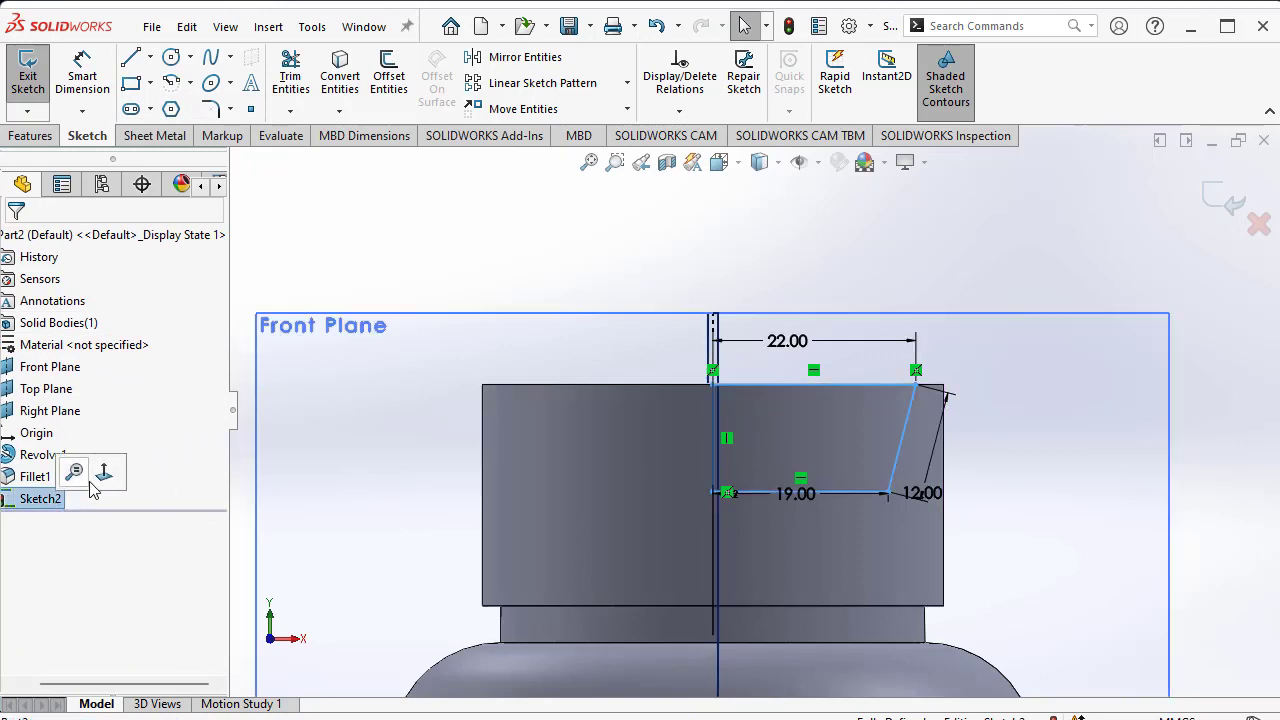
pyautogui.scroll(5, 760, 280)
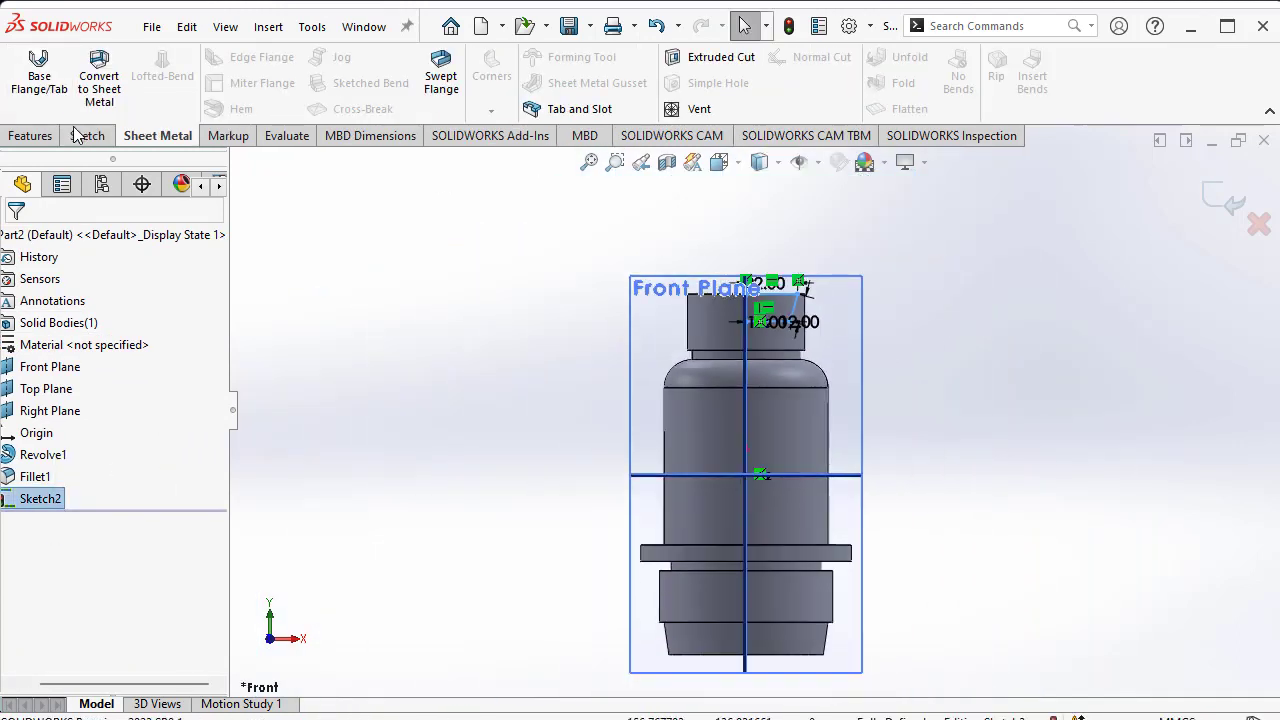
# - Draw a vertical construction centreline through the origin along the part's axis
pyautogui.click(87, 135)
pyautogui.click(150, 57)
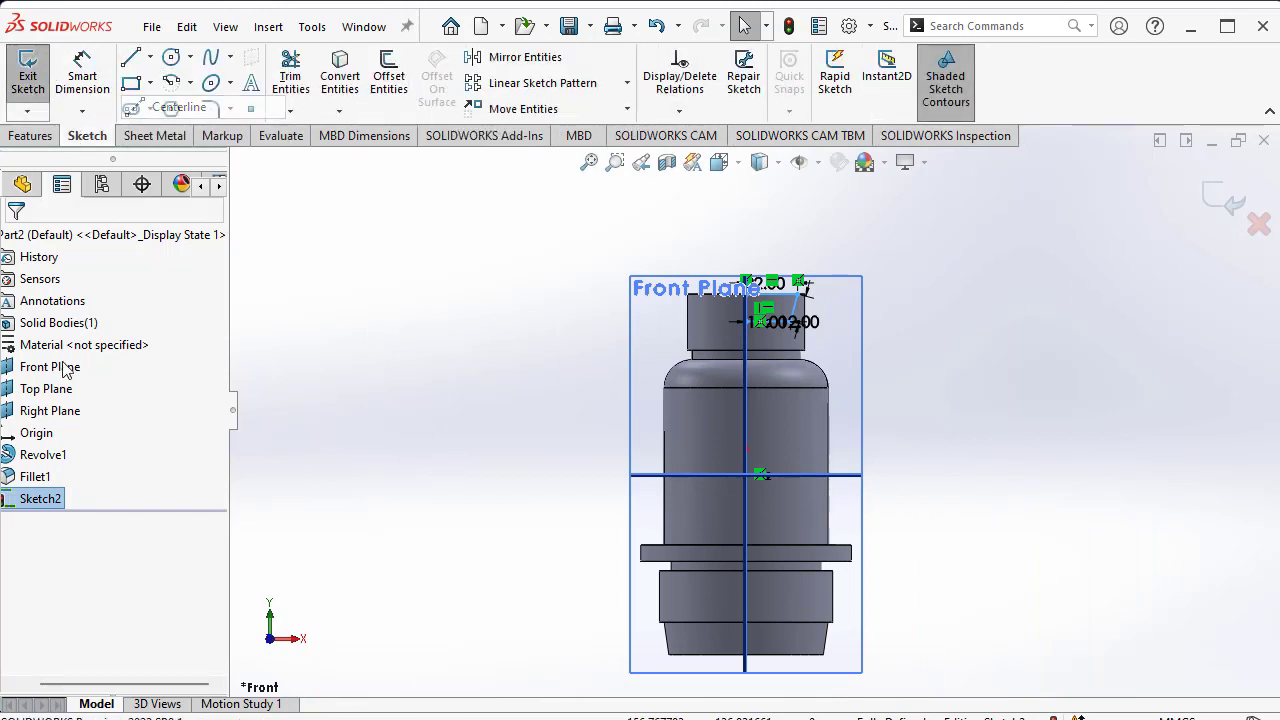
pyautogui.click(742, 423)
pyautogui.click(745, 473)
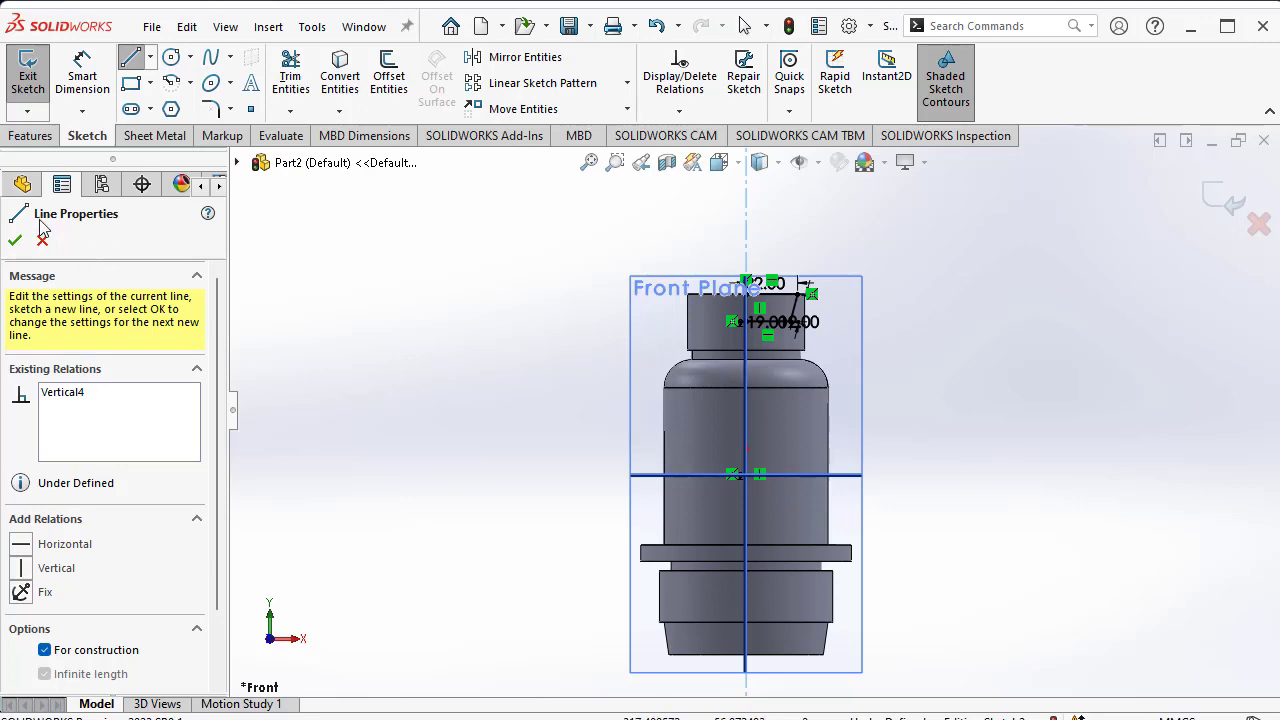
pyautogui.click(14, 241)
pyautogui.click(30, 135)
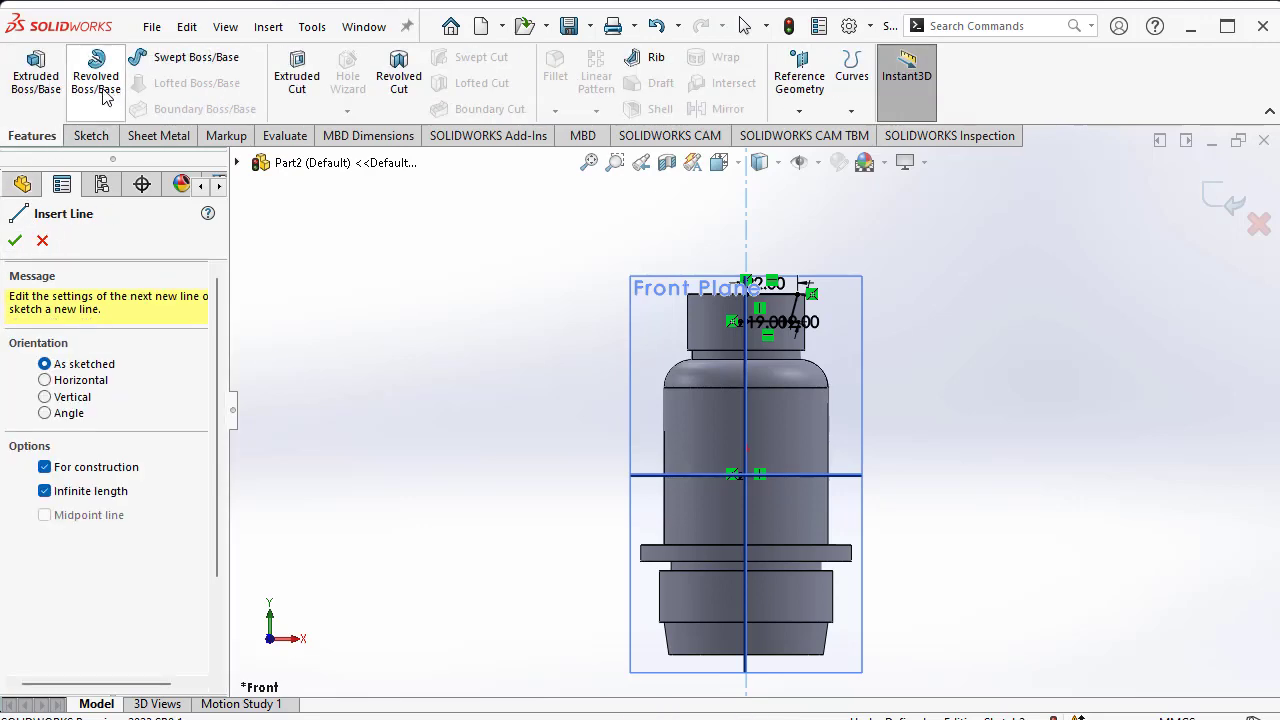
pyautogui.click(86, 136)
pyautogui.click(14, 241)
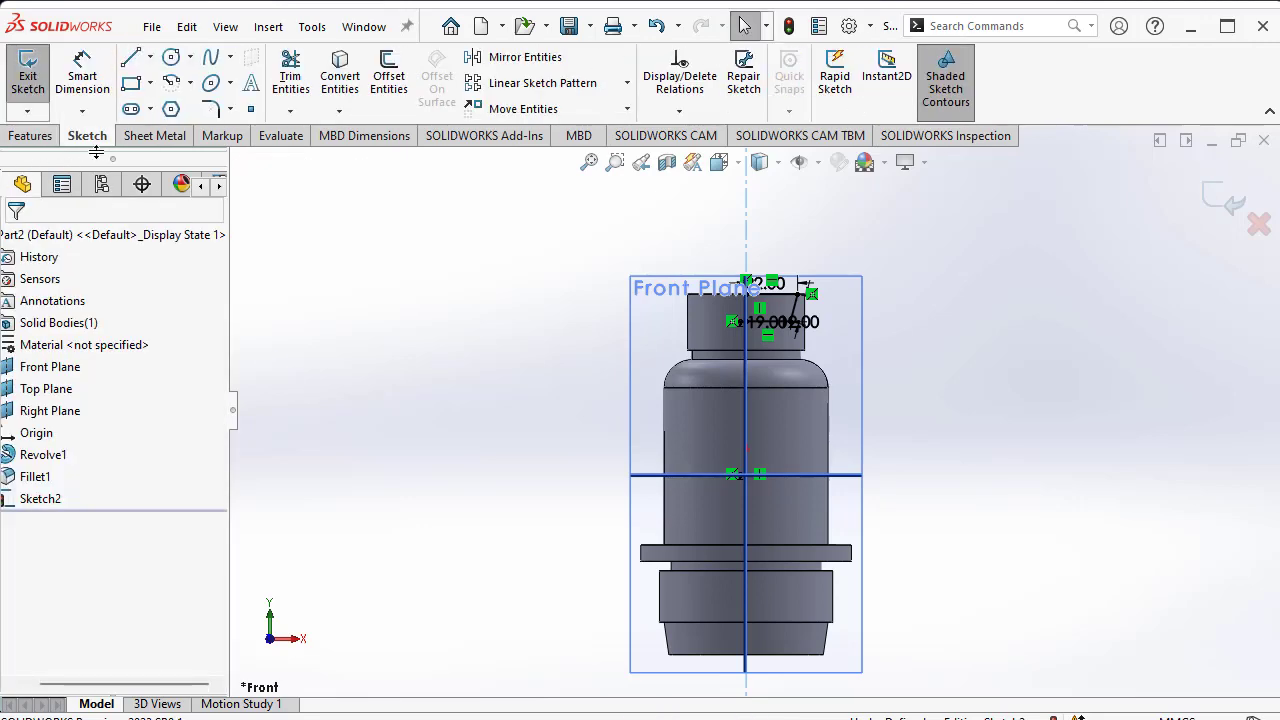
# - Revolve-cut Sketch2 360° about the centreline to hollow the neck, then view drawing 25.png
pyautogui.click(30, 135)
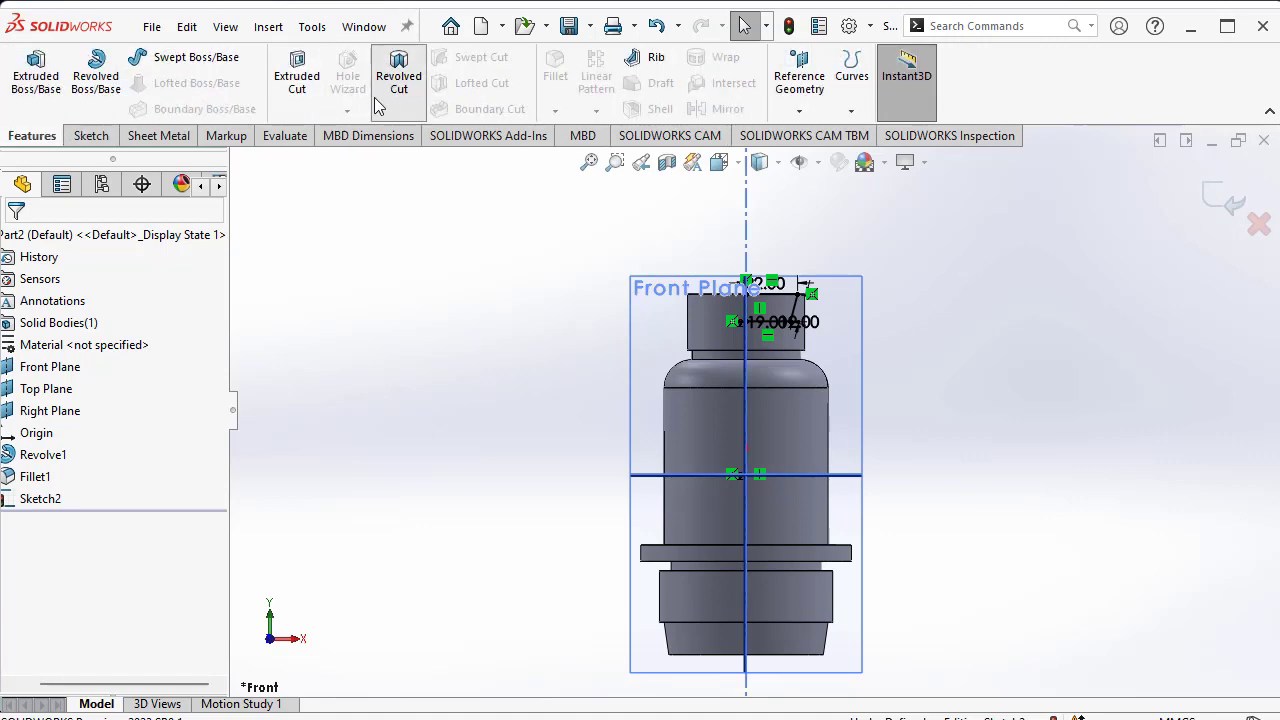
pyautogui.click(398, 75)
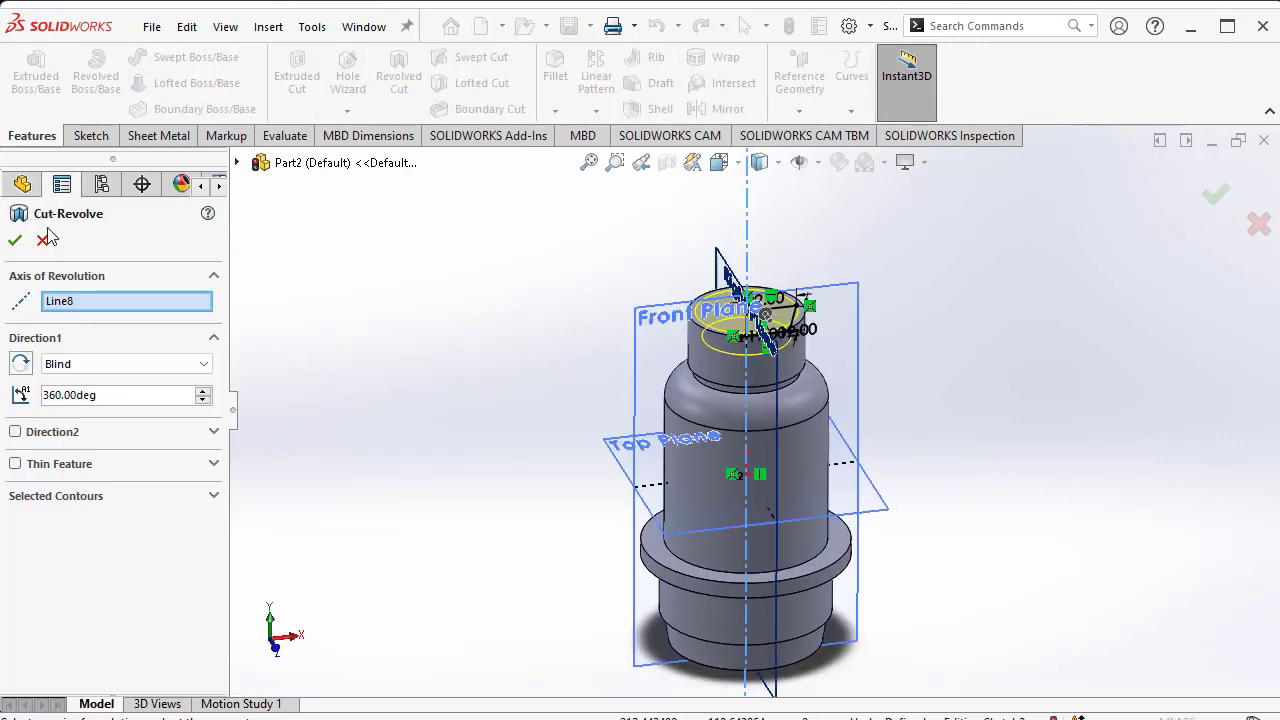
pyautogui.click(16, 242)
pyautogui.moveTo(700, 330)
pyautogui.mouseDown(button='middle')
pyautogui.moveTo(777, 369)
pyautogui.moveTo(808, 428)
pyautogui.moveTo(863, 414)
pyautogui.mouseUp(button='middle')
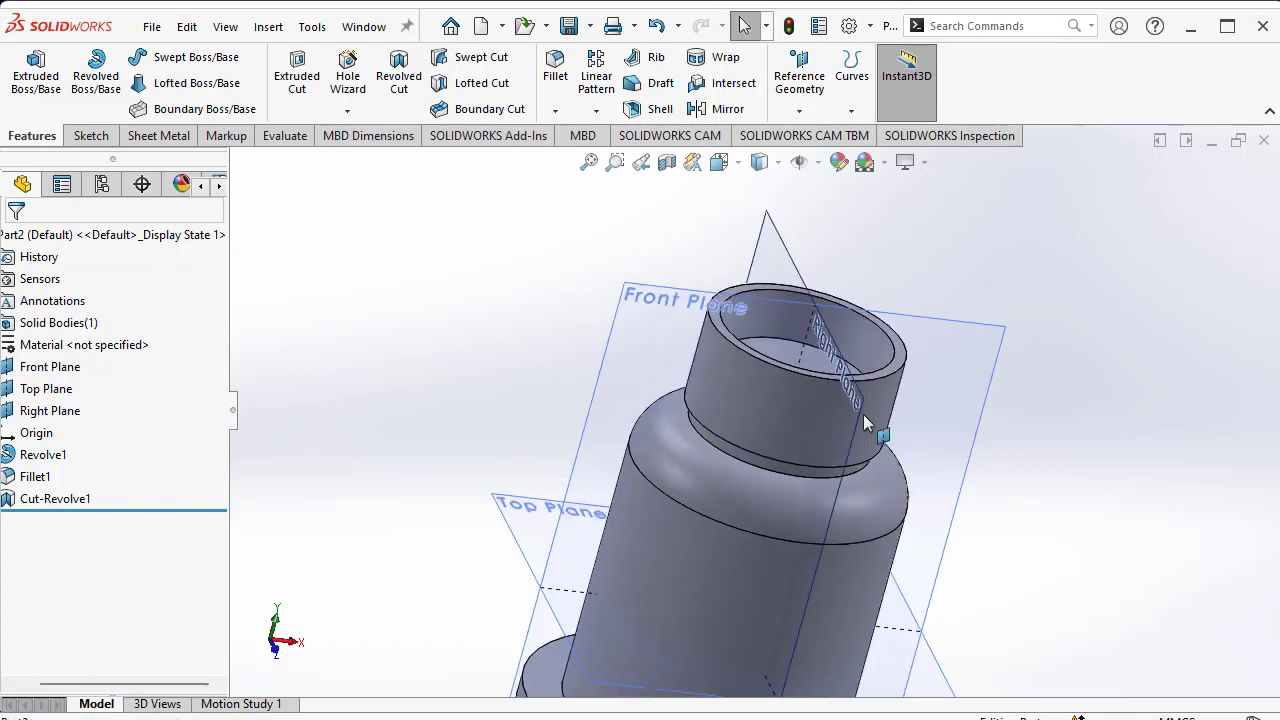
pyautogui.hotkey('alt', 'Tab')
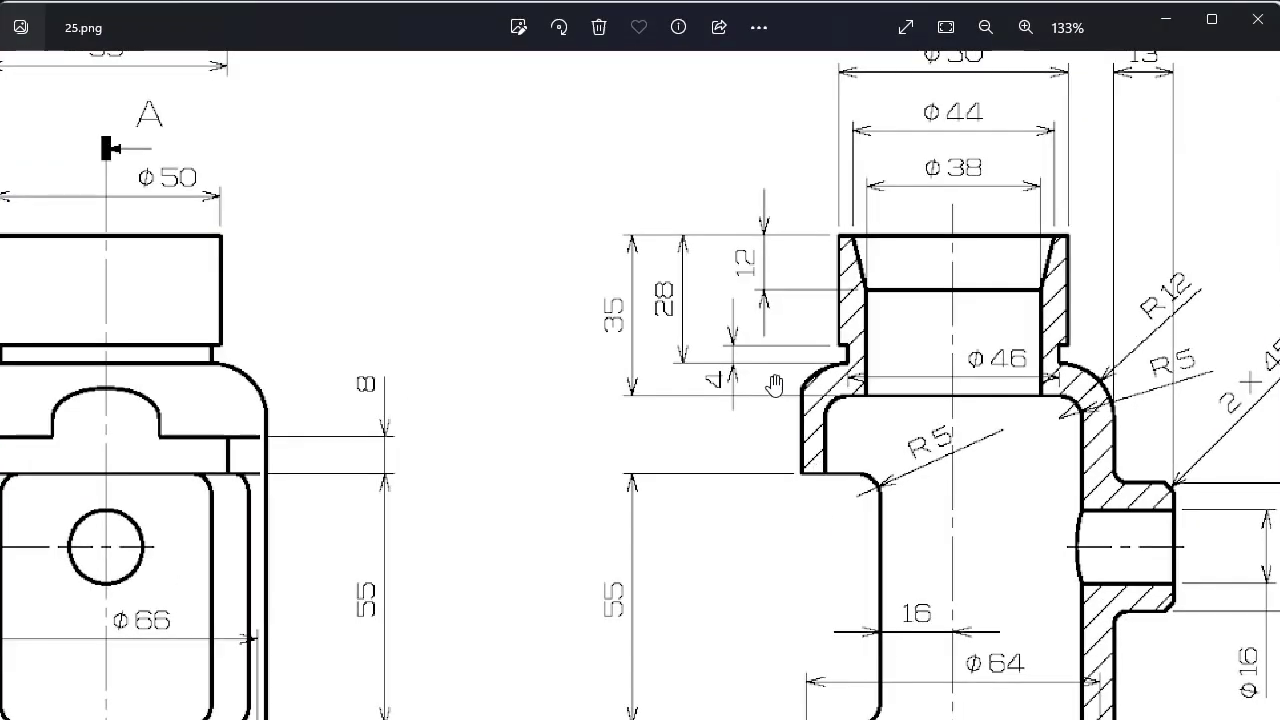
# - Zoom in and out on 25.png in Photos to read the lower-body bore dimensions
pyautogui.scroll(-2, 921, 304)
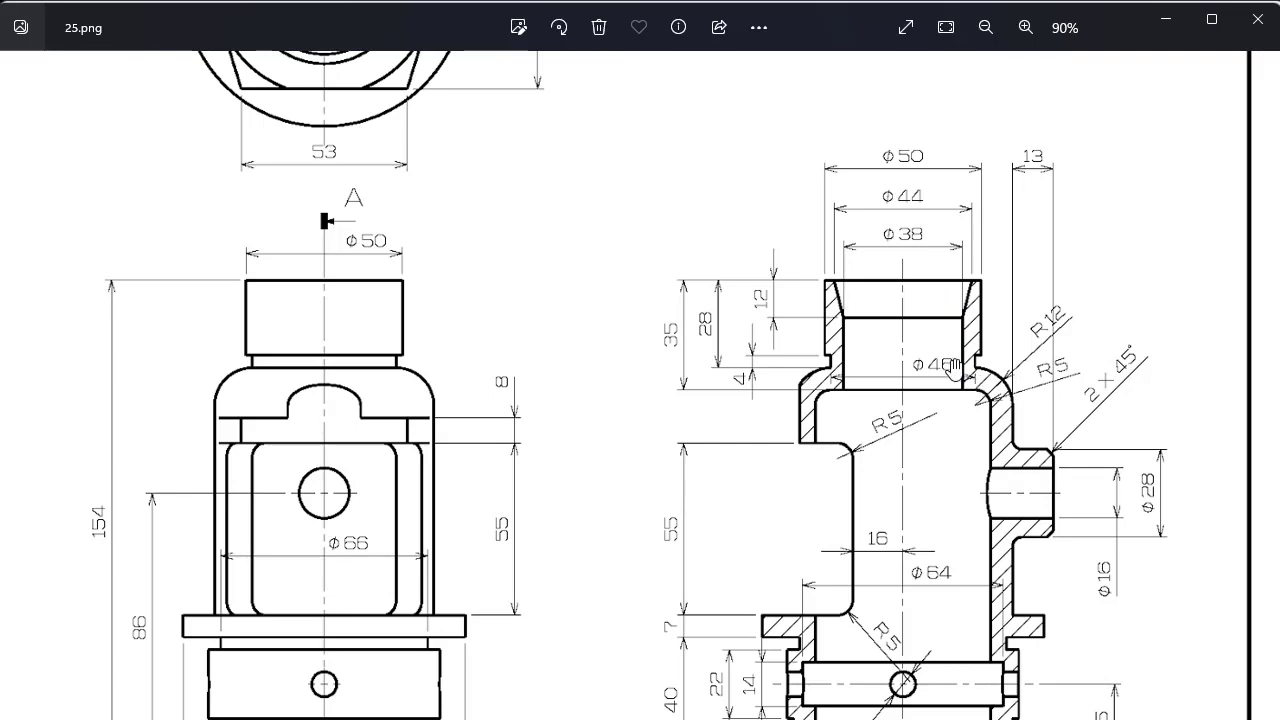
pyautogui.scroll(3, 952, 359)
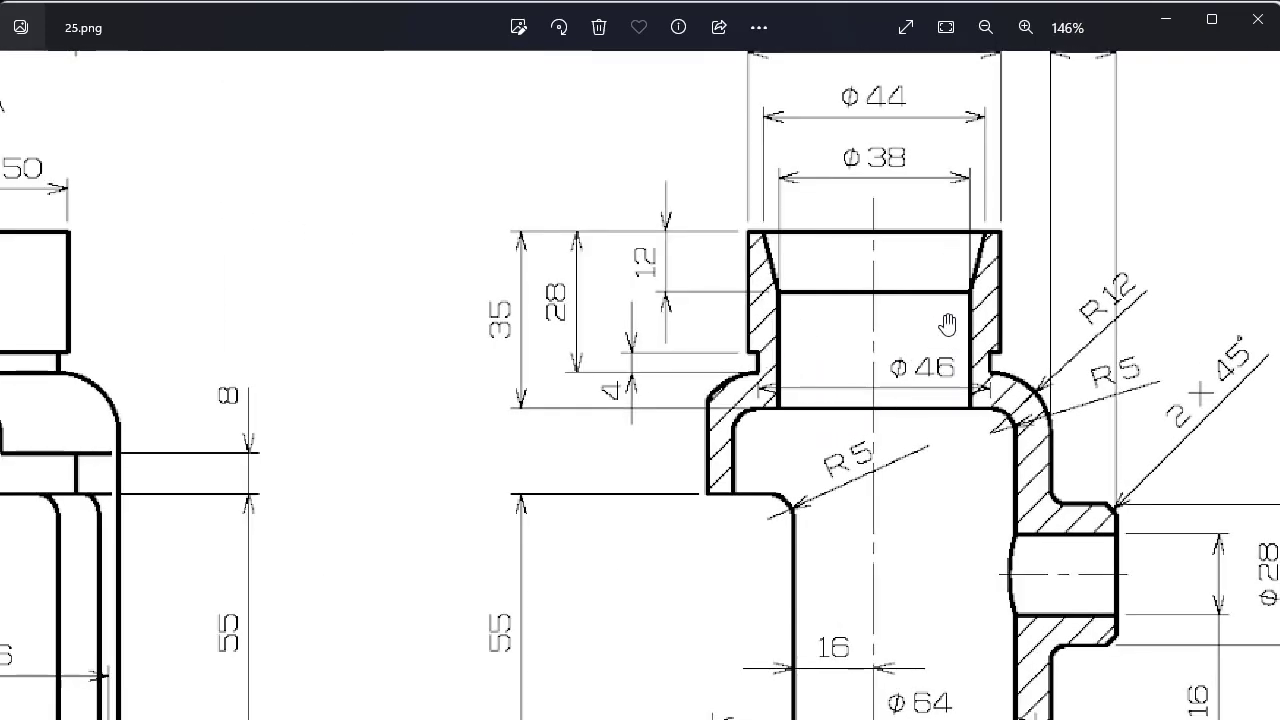
pyautogui.scroll(-2, 890, 417)
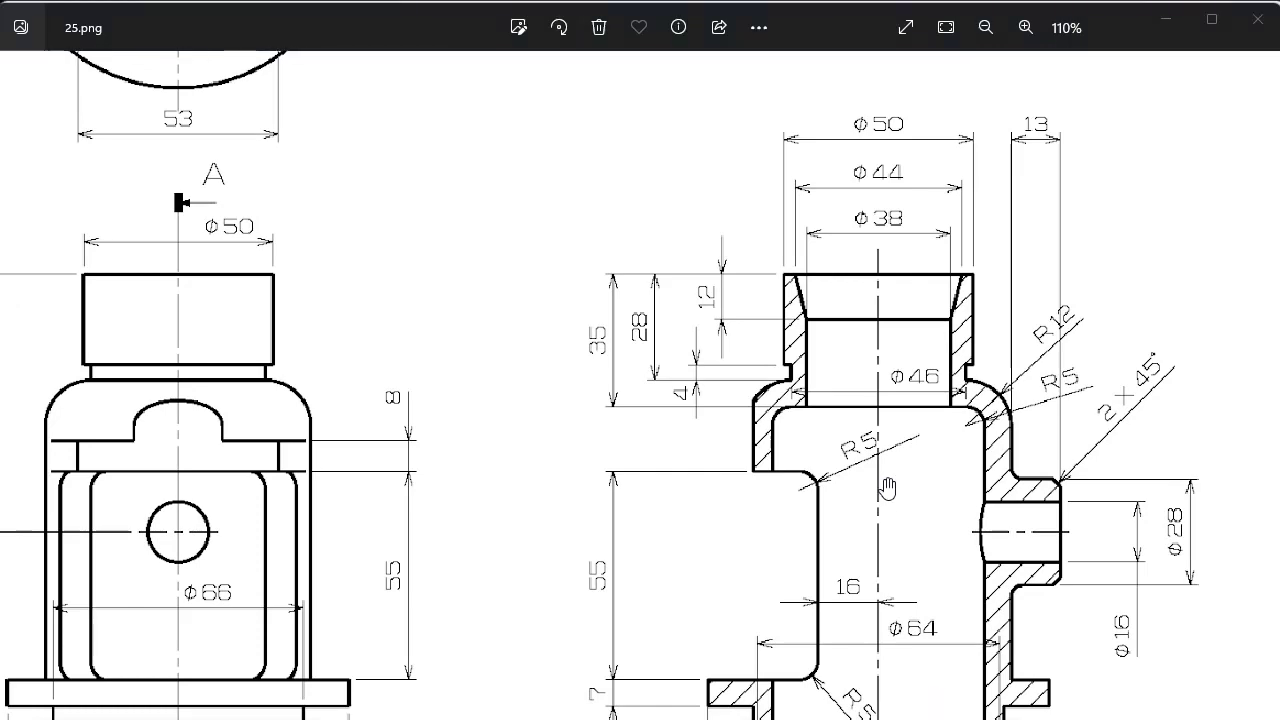
pyautogui.scroll(-3, 887, 487)
pyautogui.scroll(-1, 1126, 675)
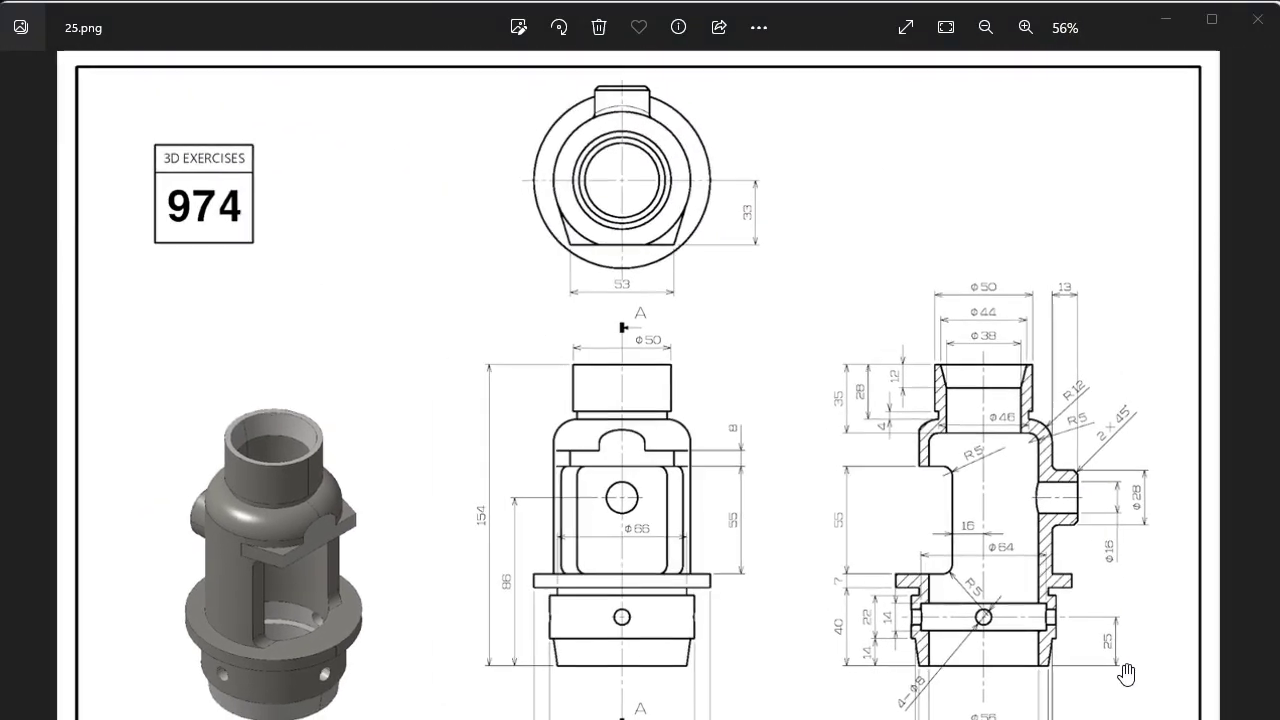
pyautogui.scroll(-1, 995, 606)
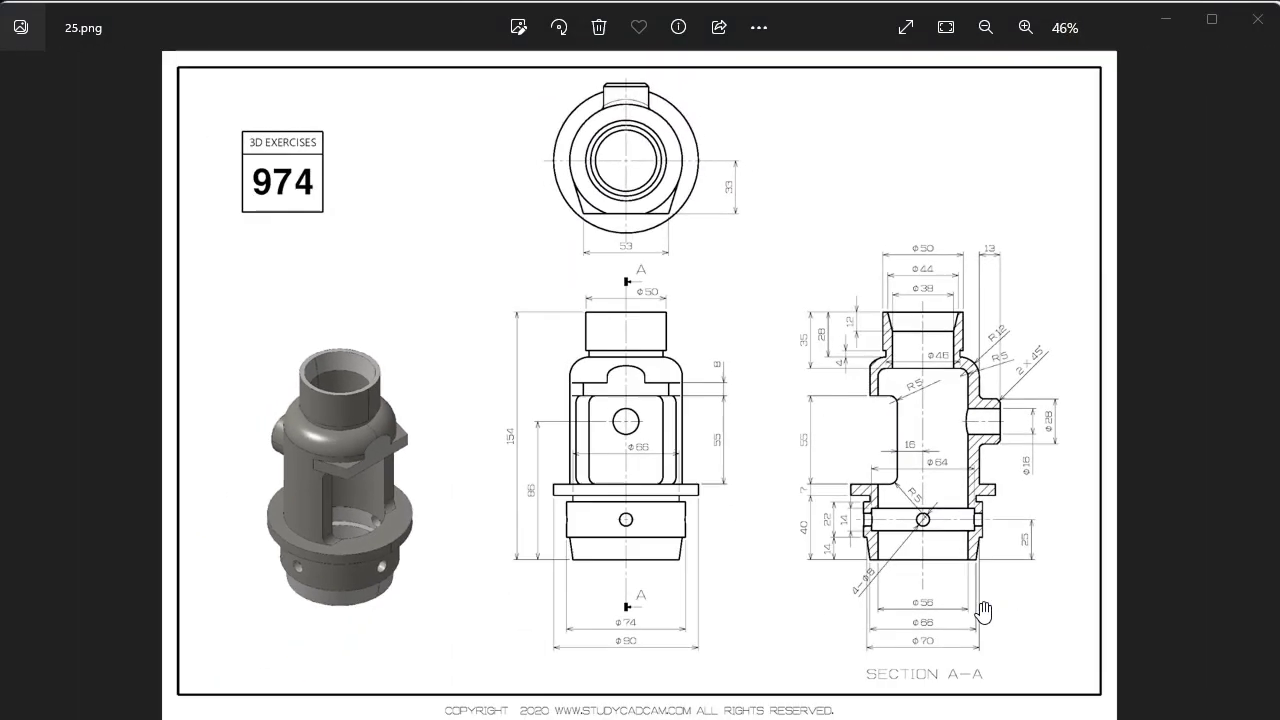
pyautogui.scroll(3, 984, 611)
pyautogui.scroll(2, 968, 523)
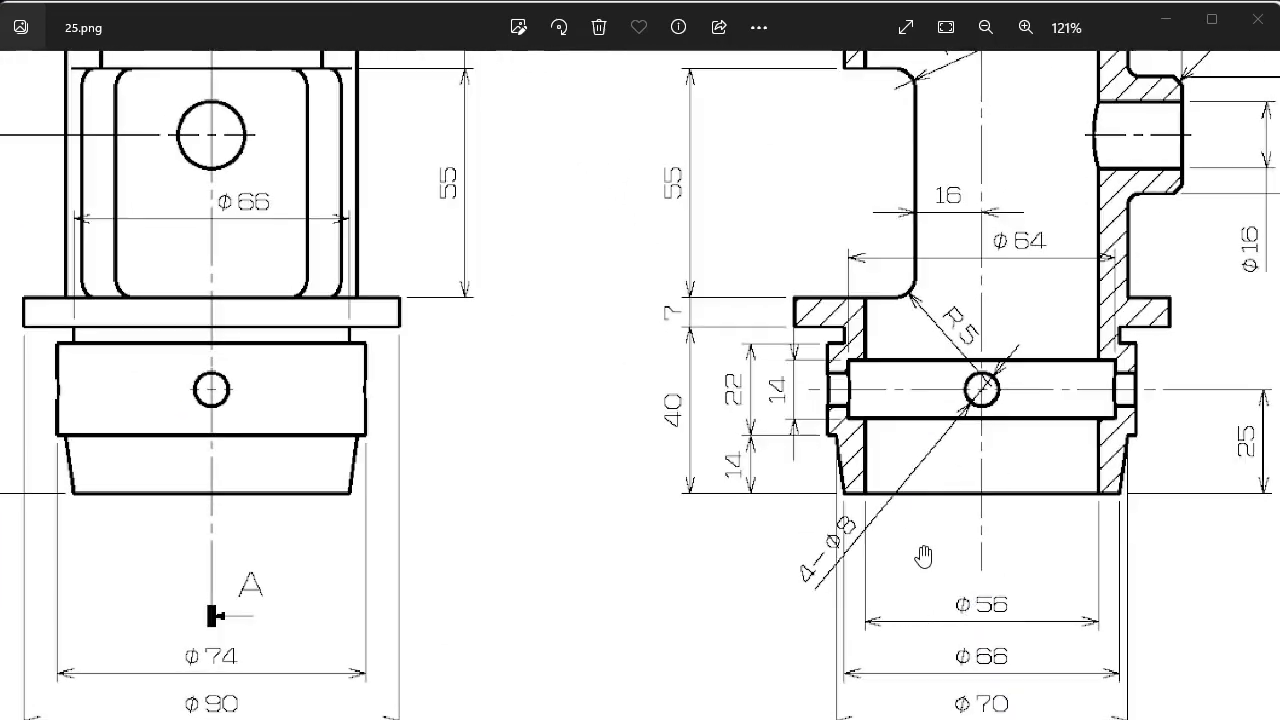
pyautogui.scroll(-1, 923, 556)
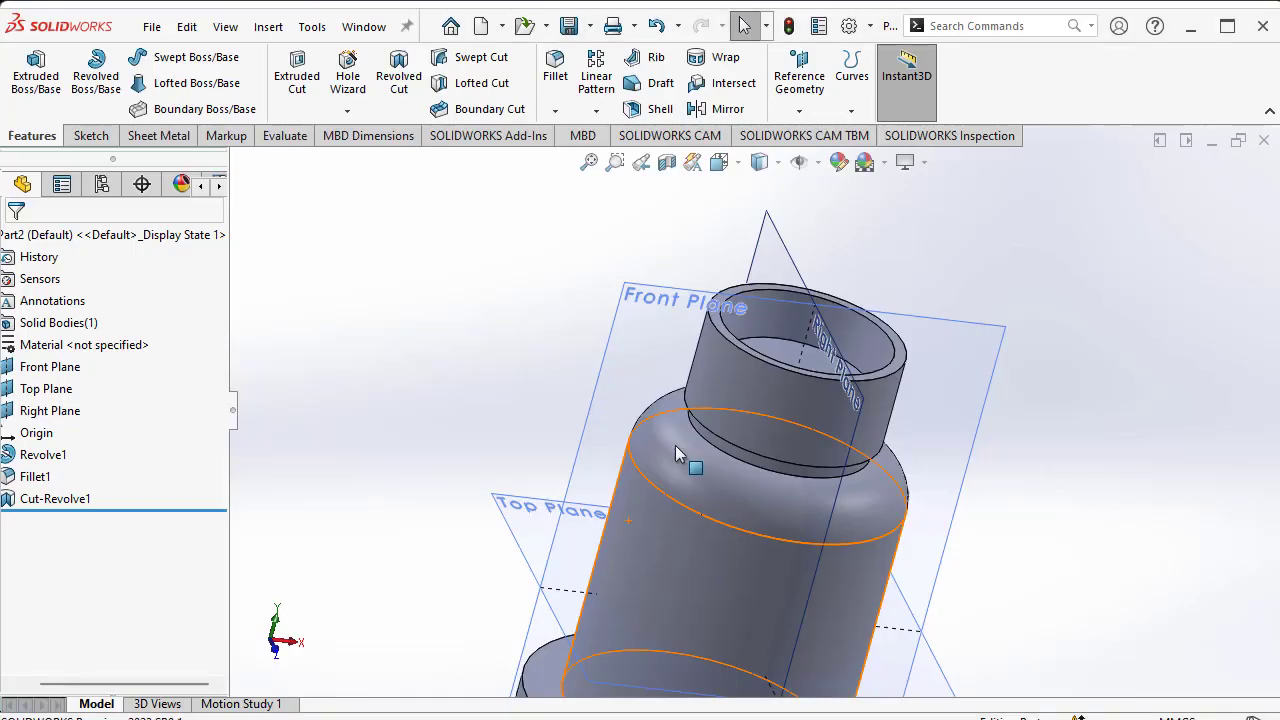
# - Start a Front Plane sketch and draw a vertical line near the part's lower right
pyautogui.click(88, 135)
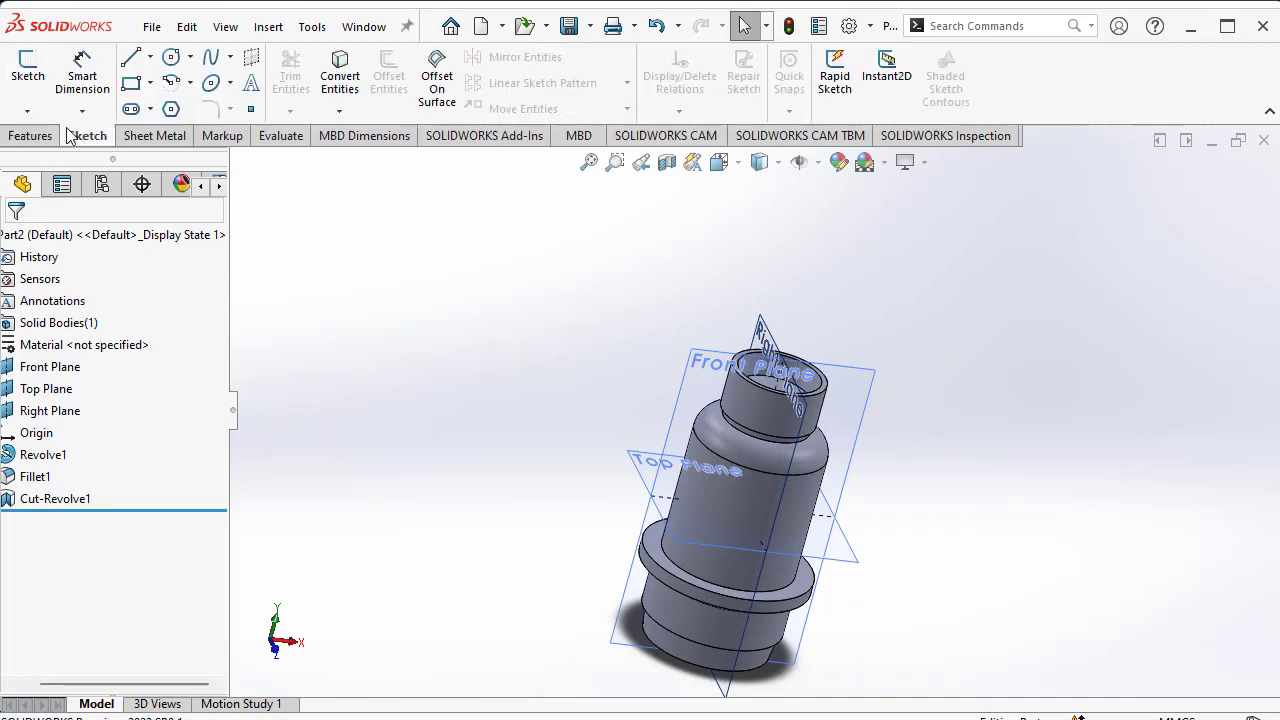
pyautogui.click(28, 70)
pyautogui.click(689, 346)
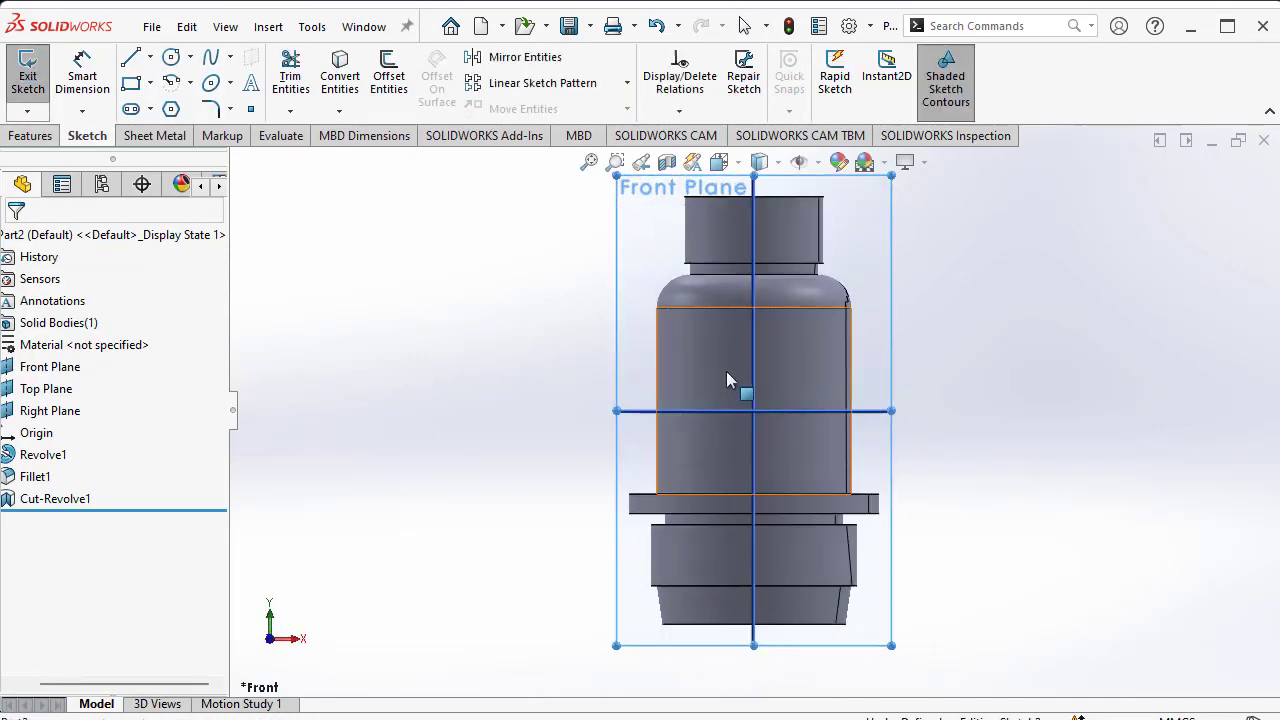
pyautogui.click(133, 62)
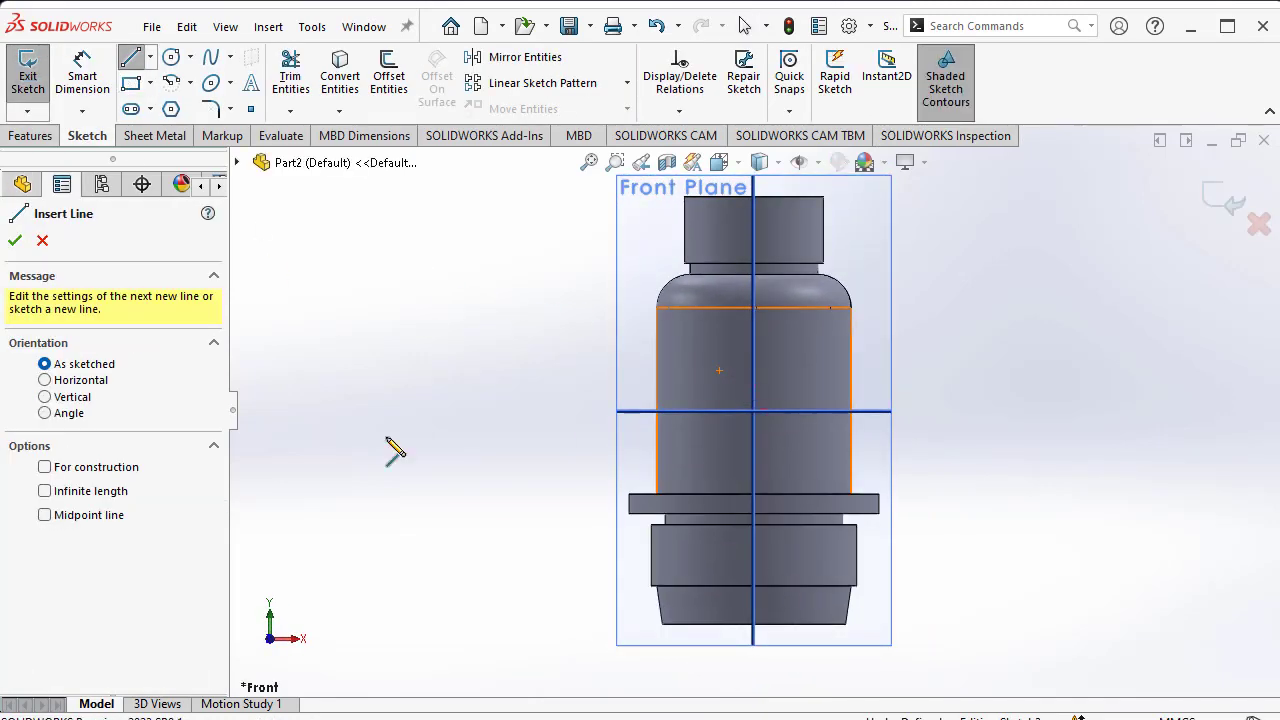
pyautogui.scroll(-3, 863, 606)
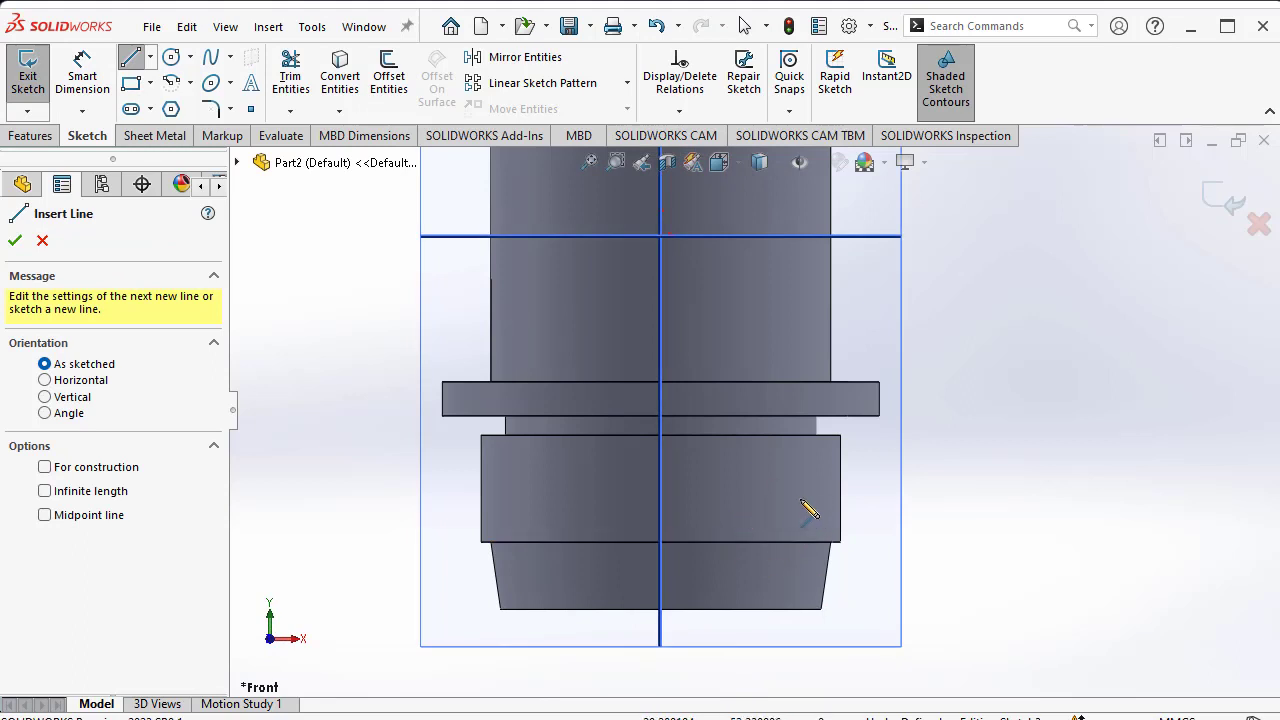
pyautogui.click(803, 496)
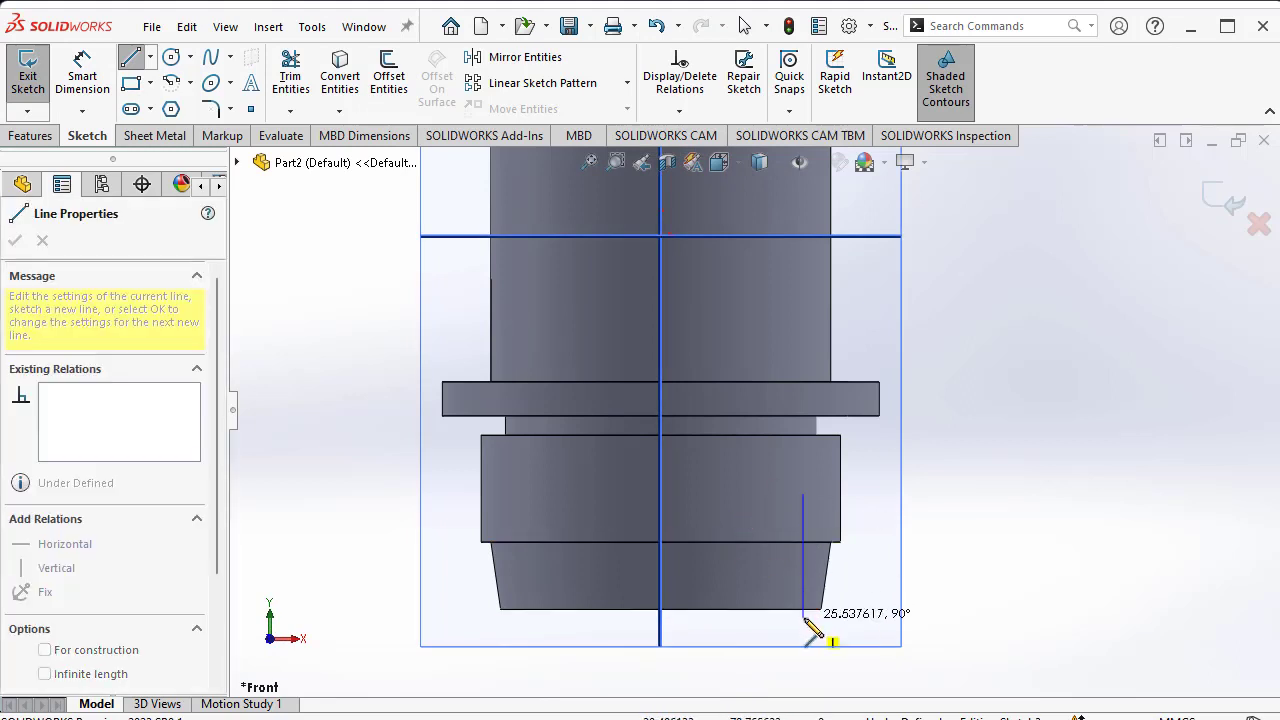
pyautogui.click(803, 617)
pyautogui.rightClick(913, 489)
pyautogui.click(940, 581)
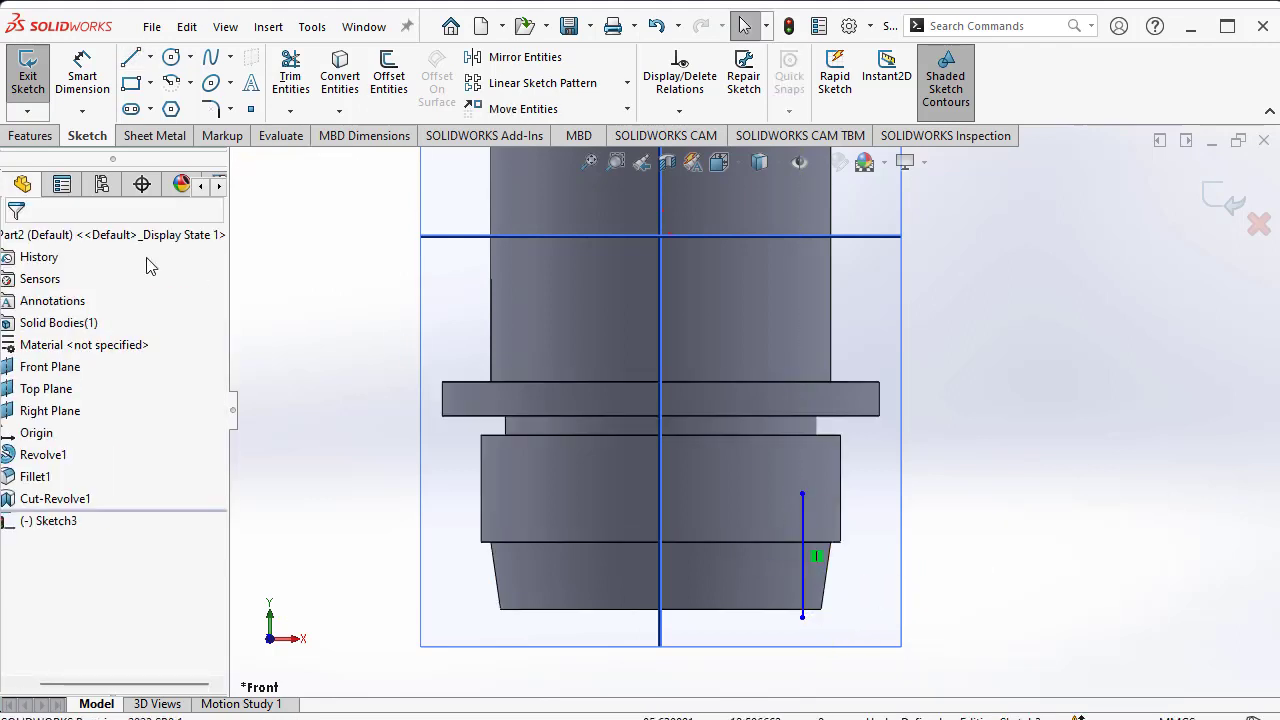
# - Dimension the vertical line 28 mm from the centreline
pyautogui.click(82, 72)
pyautogui.click(803, 541)
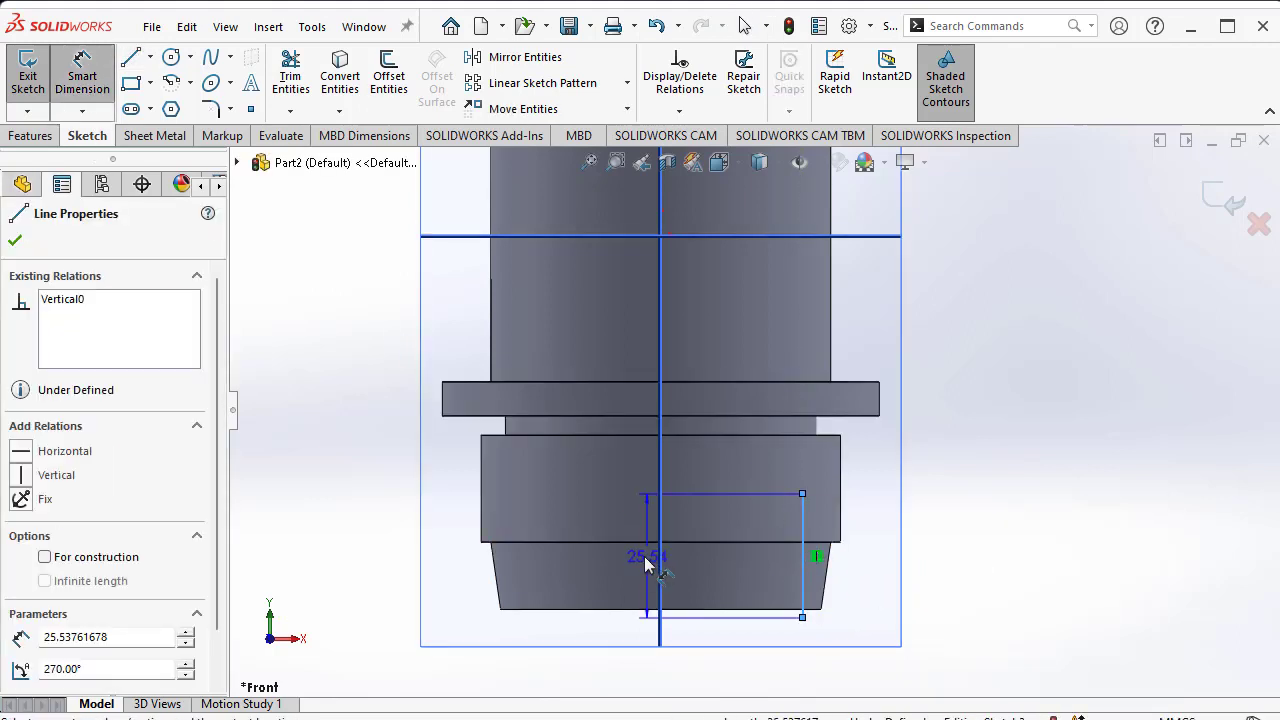
pyautogui.click(660, 565)
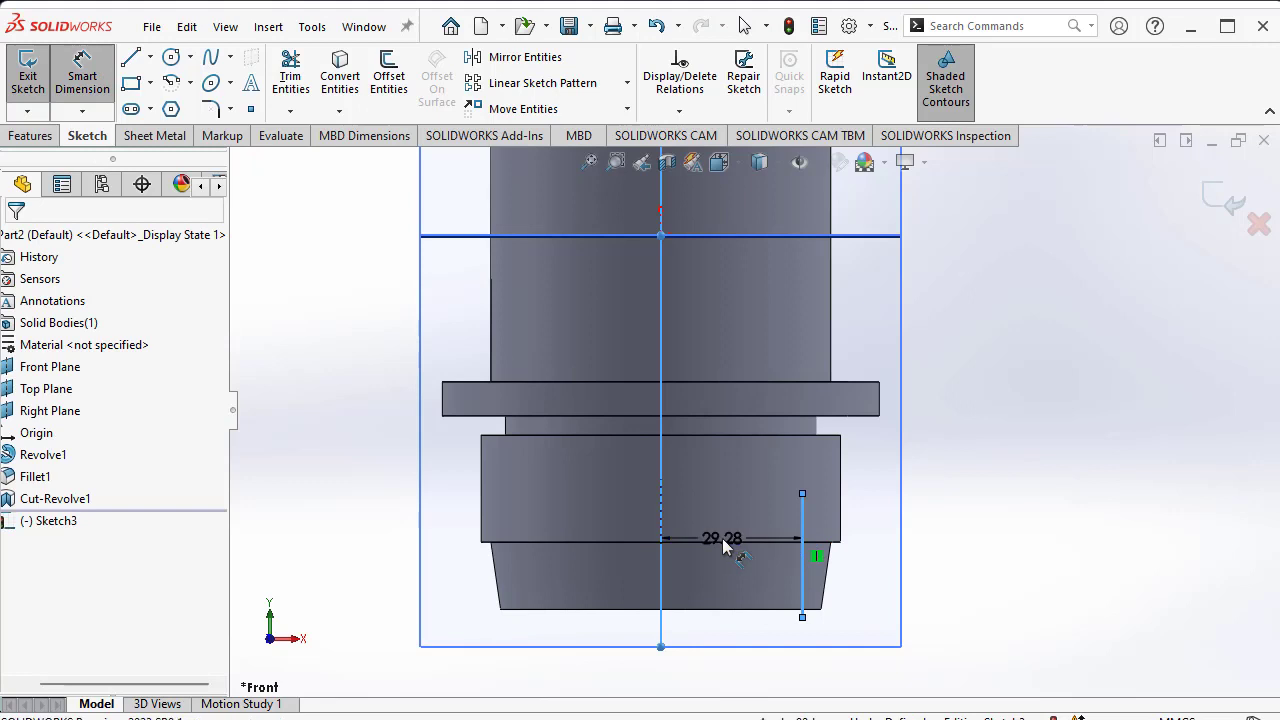
pyautogui.click(722, 546)
pyautogui.write('28')
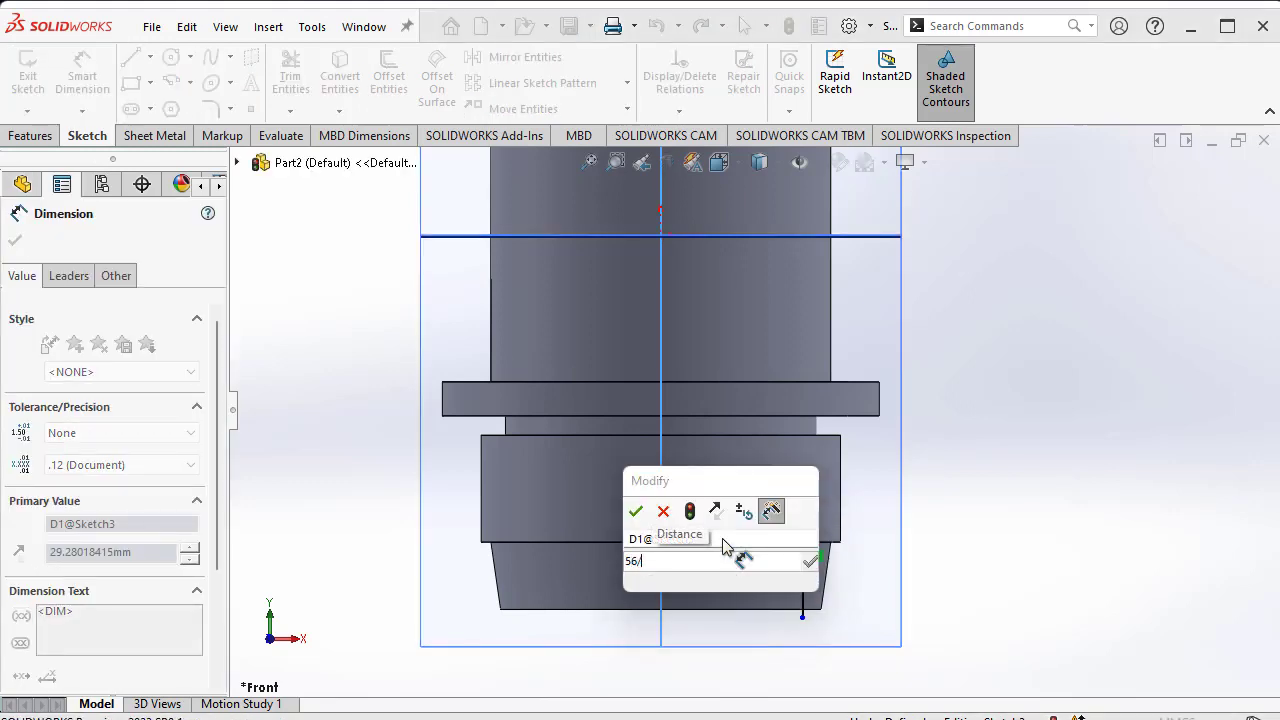
pyautogui.press('Return')
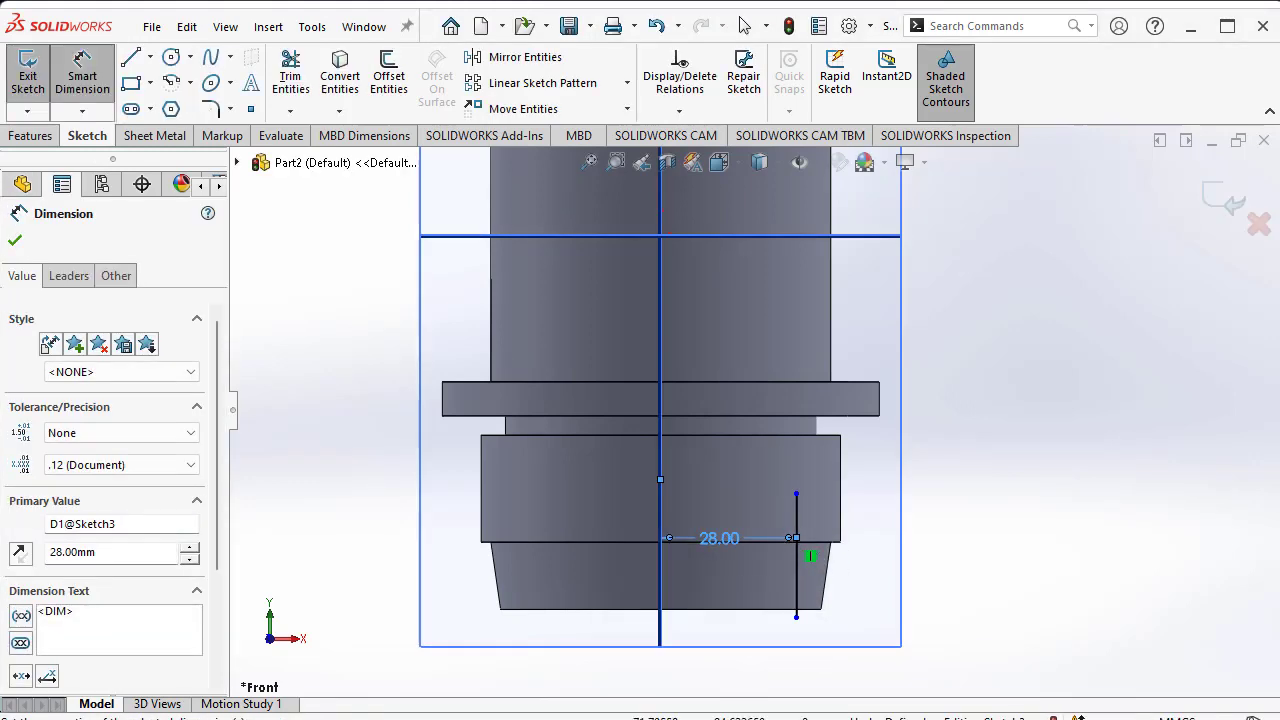
# - Switch back to drawing 25.png in Photos and scroll through it
pyautogui.hotkey('alt', 'Tab')
pyautogui.scroll(-2, 851, 594)
pyautogui.scroll(-2, 945, 443)
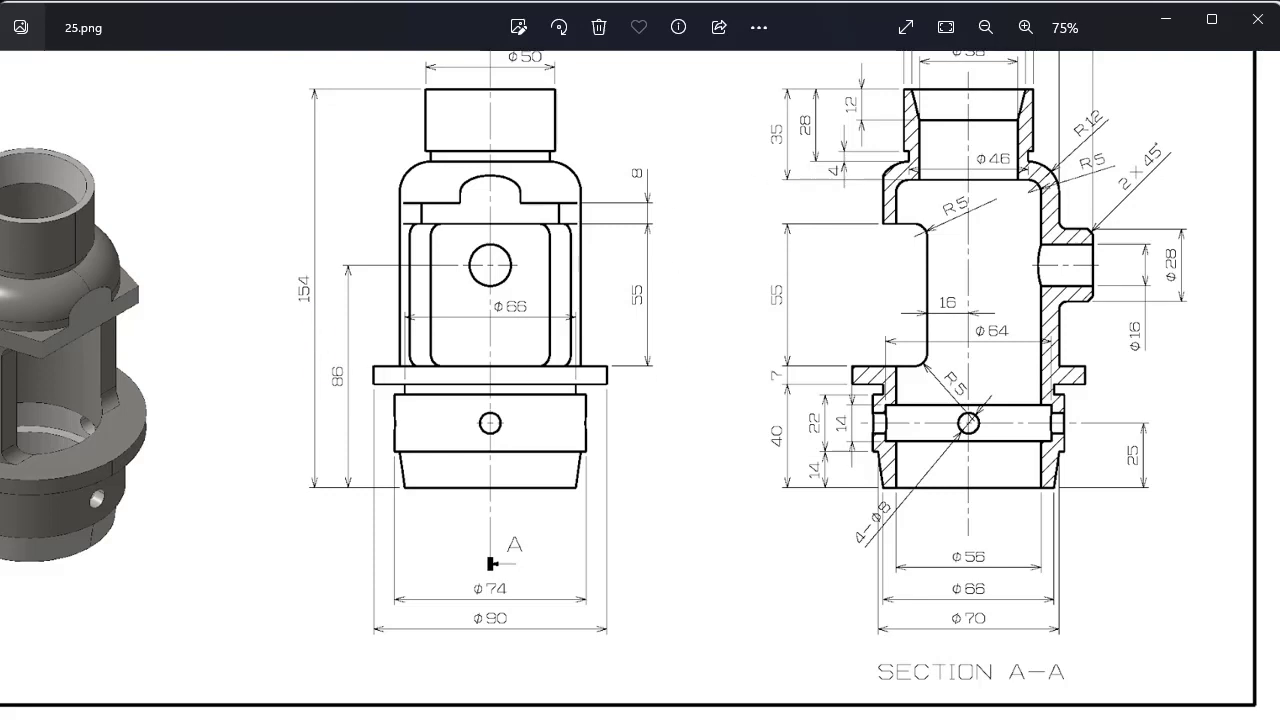
# - Compute 154 − 35 = 119 in Calculator, then minimize the Calculator
pyautogui.hotkey('alt', 'Tab')
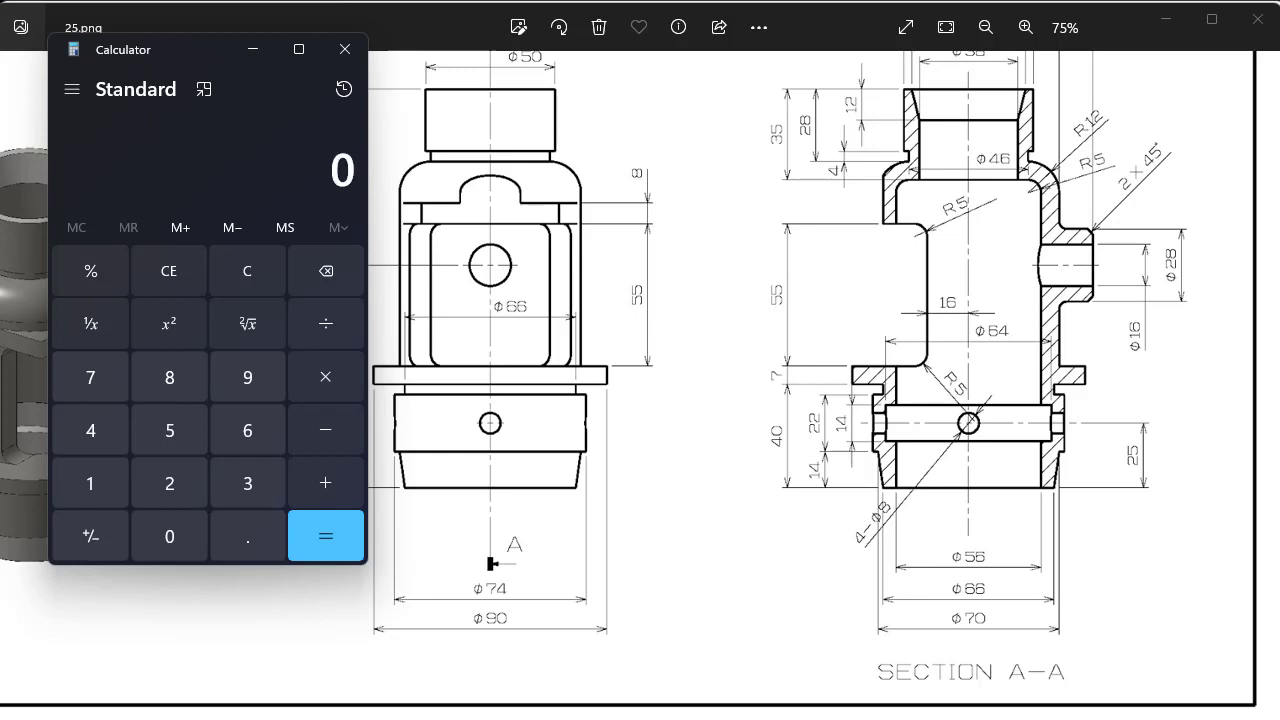
pyautogui.write('154 - ')
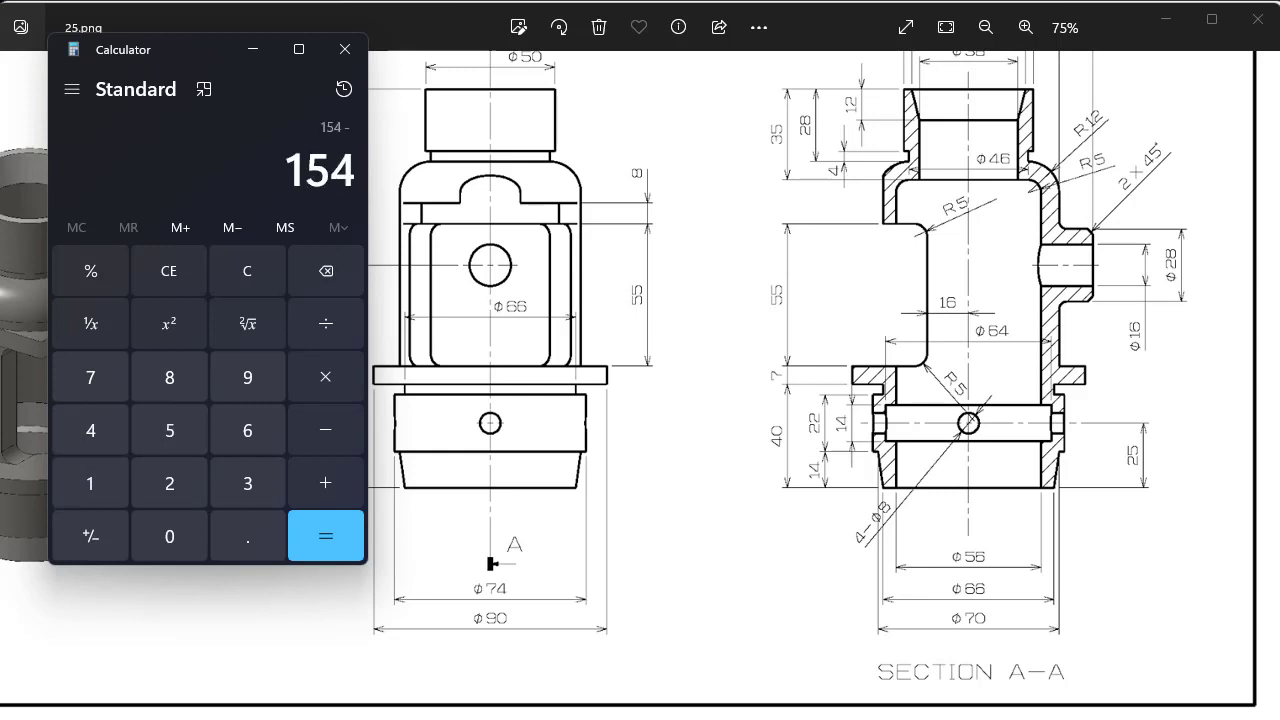
pyautogui.write('3')
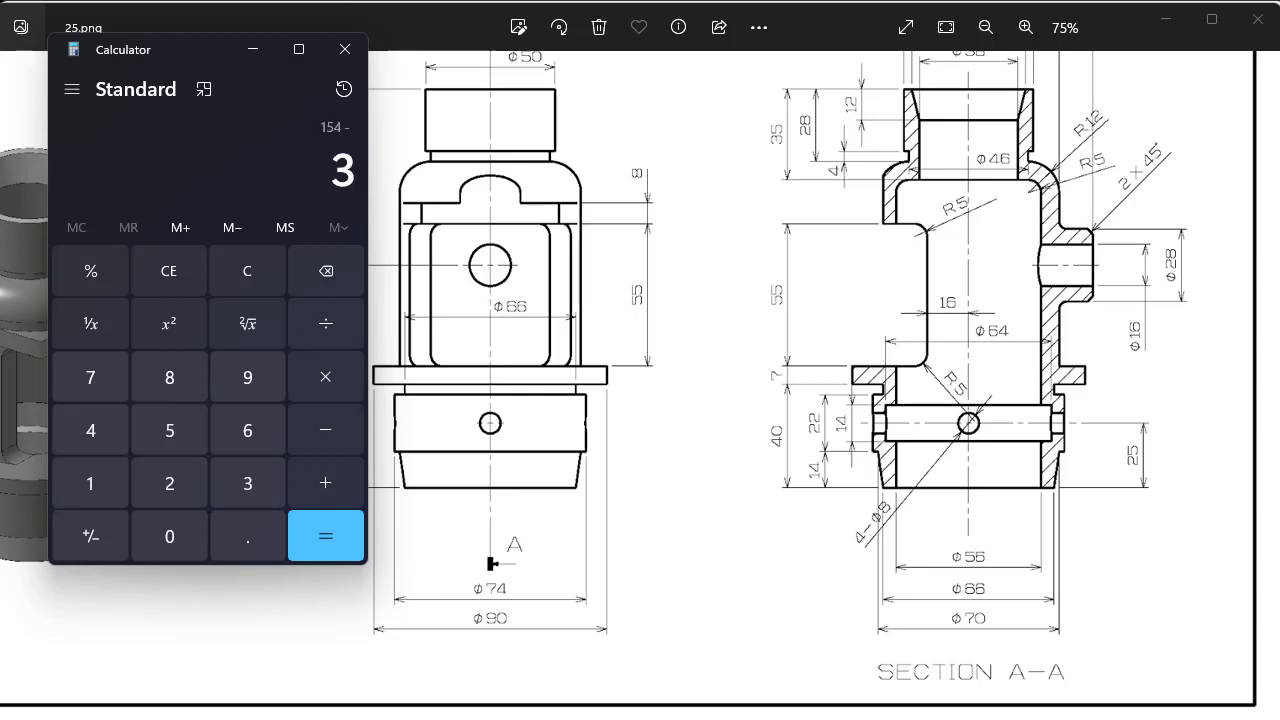
pyautogui.write('5')
pyautogui.press('Return')
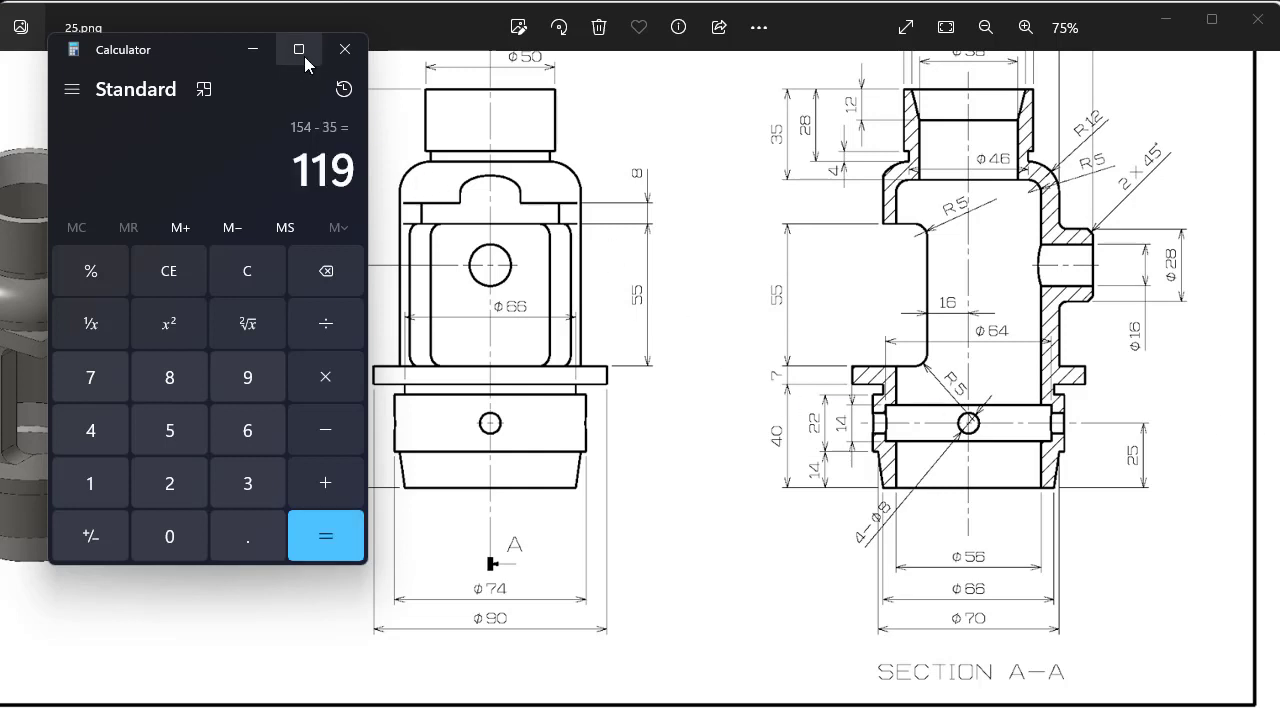
pyautogui.click(256, 50)
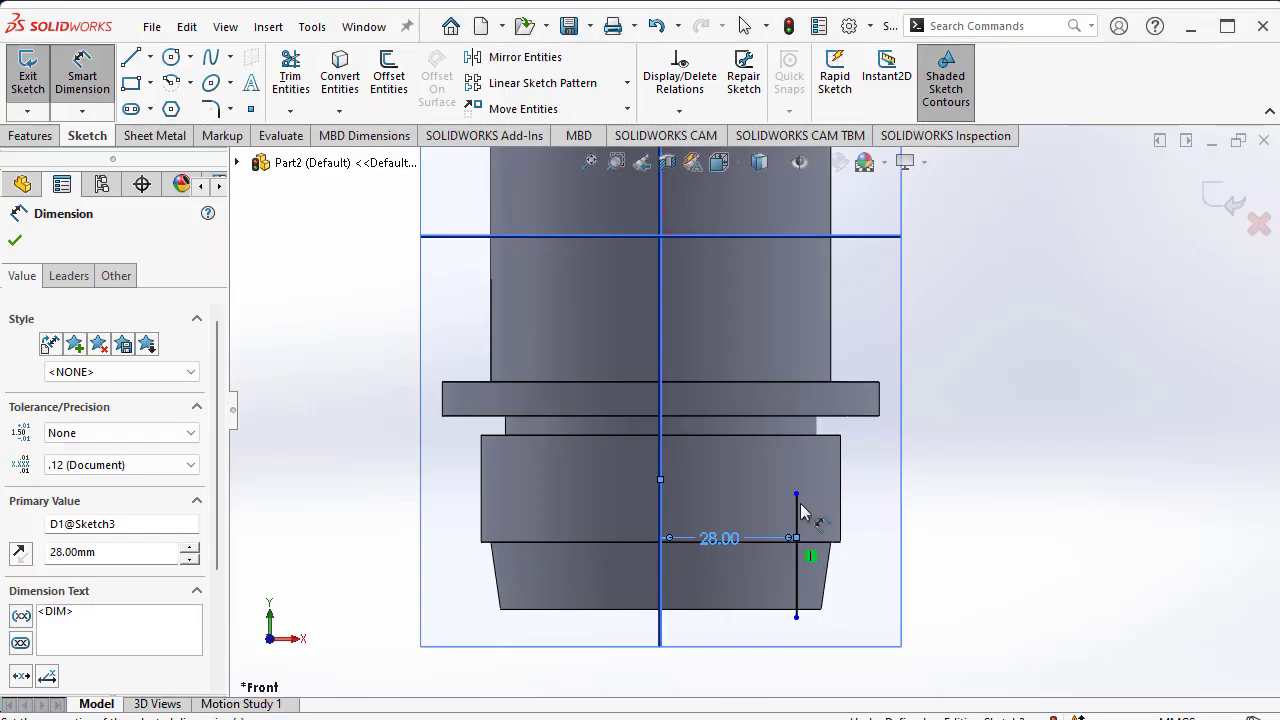
# - Dimension the profile's vertical line to a height of 119 mm
pyautogui.scroll(3, 788, 570)
pyautogui.scroll(-2, 790, 500)
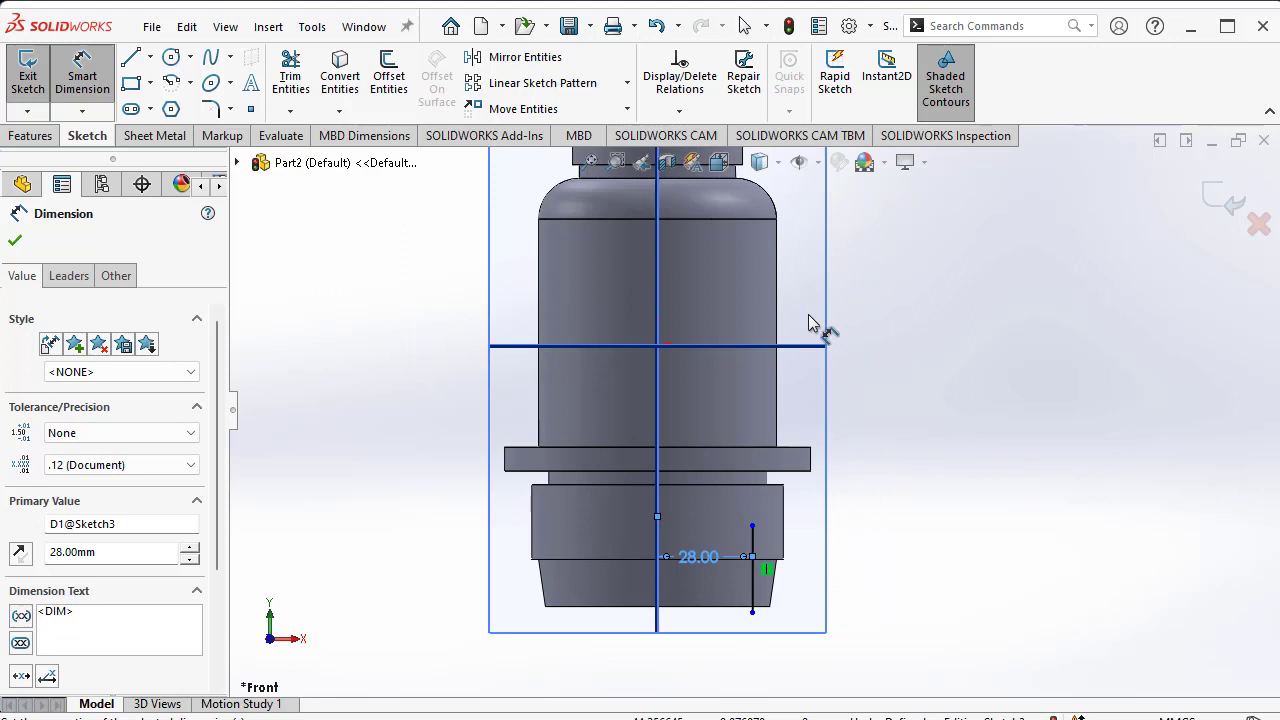
pyautogui.click(758, 549)
pyautogui.click(886, 563)
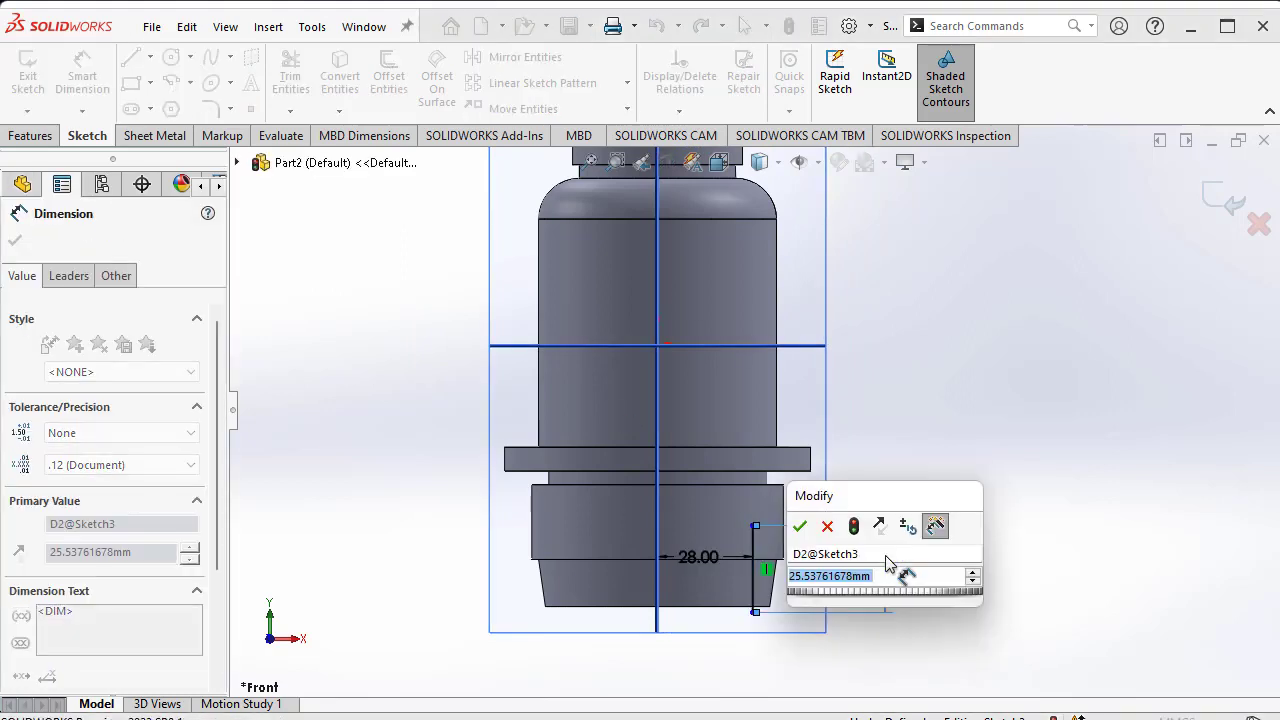
pyautogui.write('119')
pyautogui.press('Return')
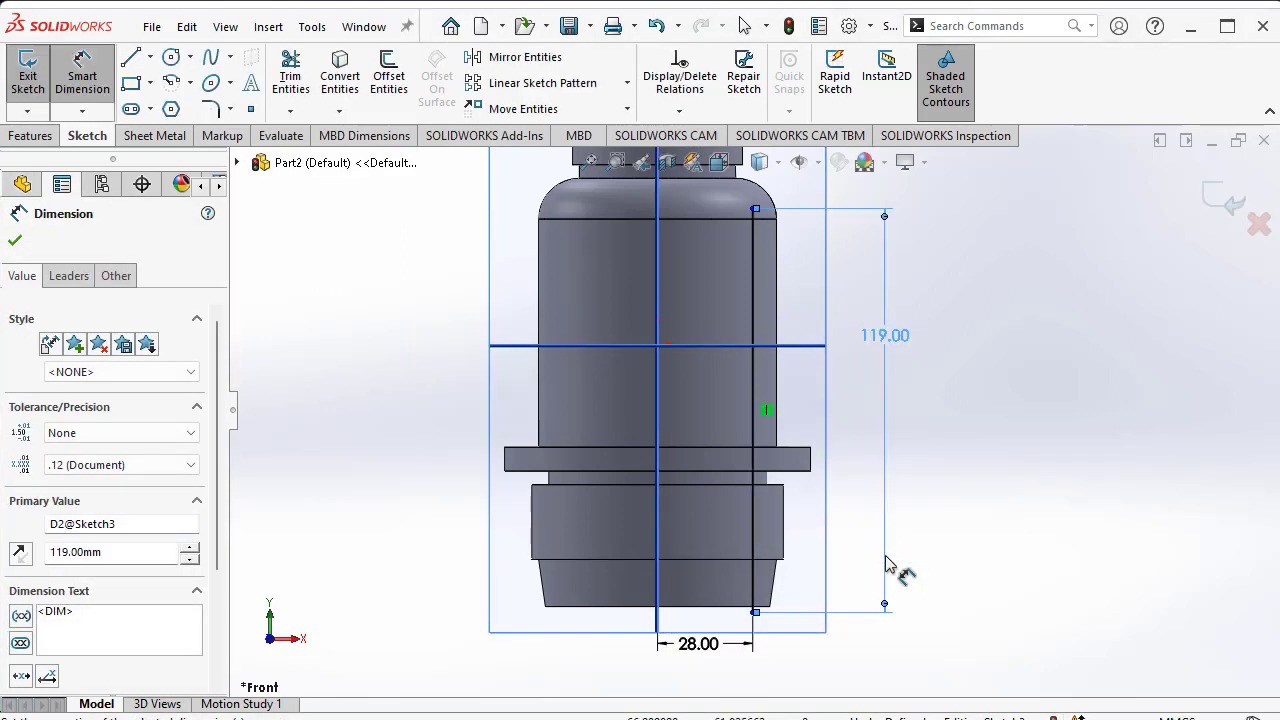
# - Draw the top, axis and bottom lines to close the rectangular profile
pyautogui.click(133, 58)
pyautogui.click(755, 210)
pyautogui.click(657, 208)
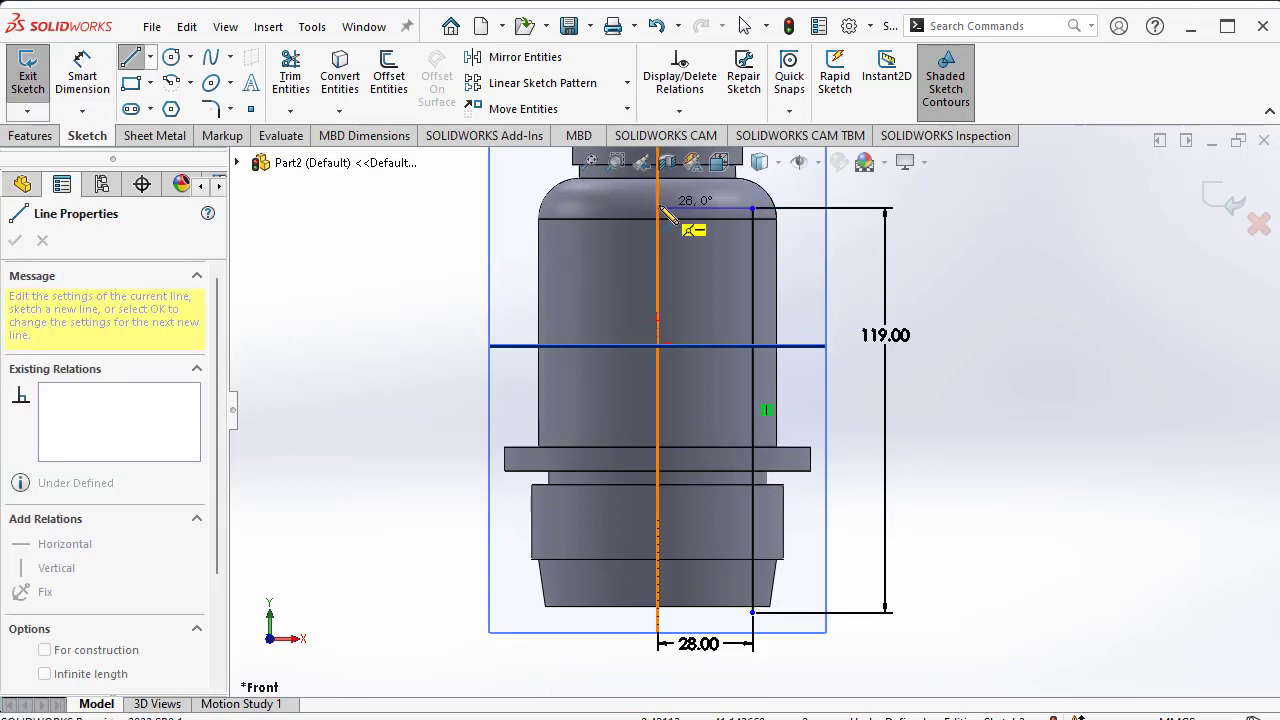
pyautogui.click(657, 612)
pyautogui.doubleClick(752, 612)
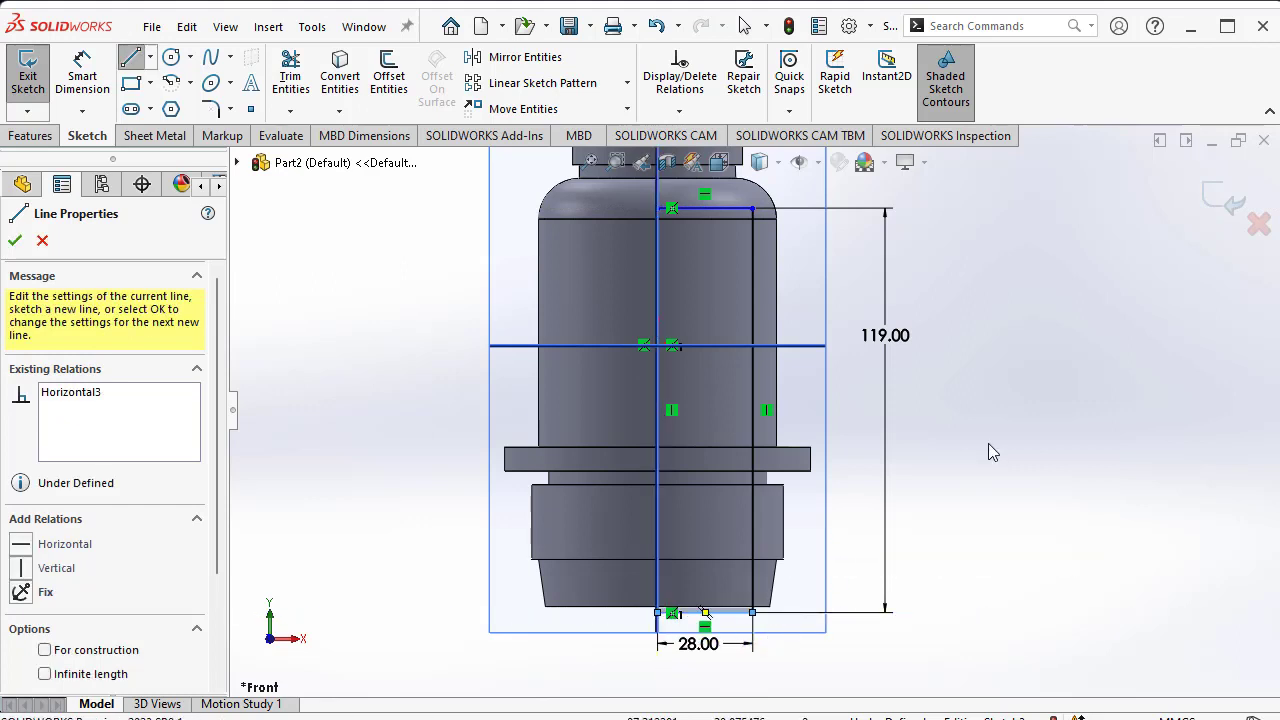
pyautogui.click(14, 240)
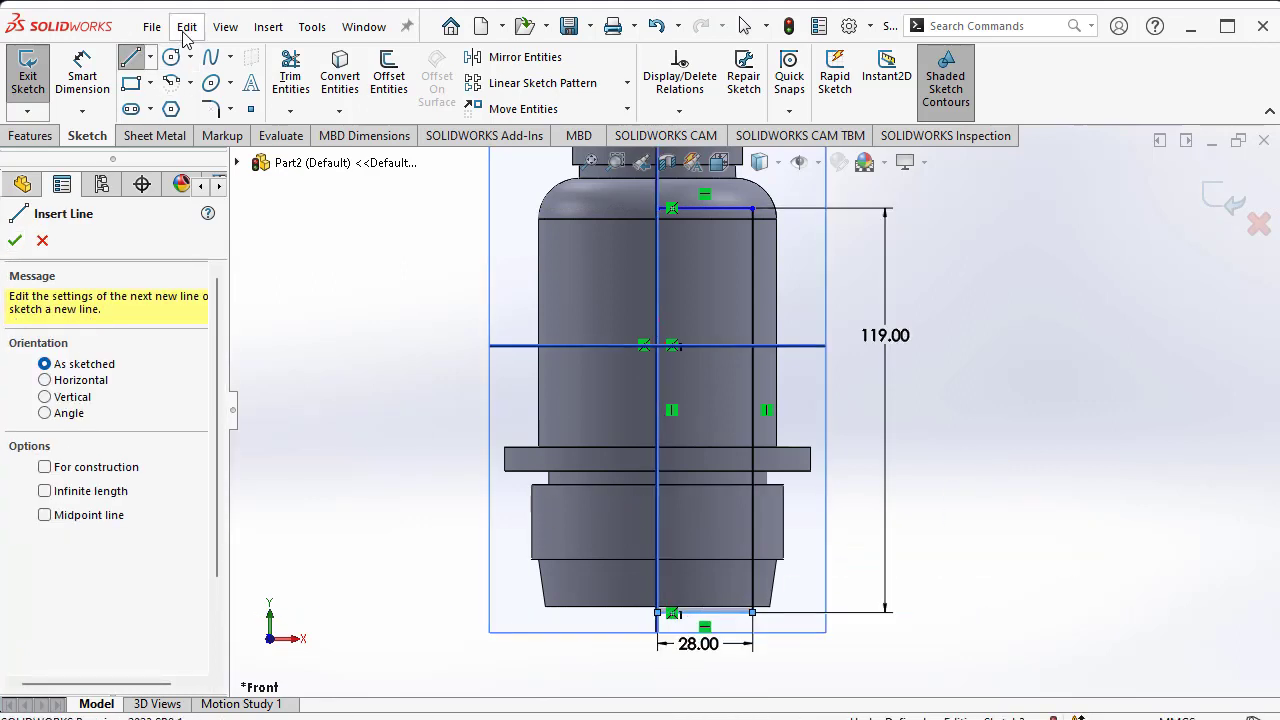
# - Add an infinite-length construction centreline along the vertical axis
pyautogui.click(150, 58)
pyautogui.click(175, 103)
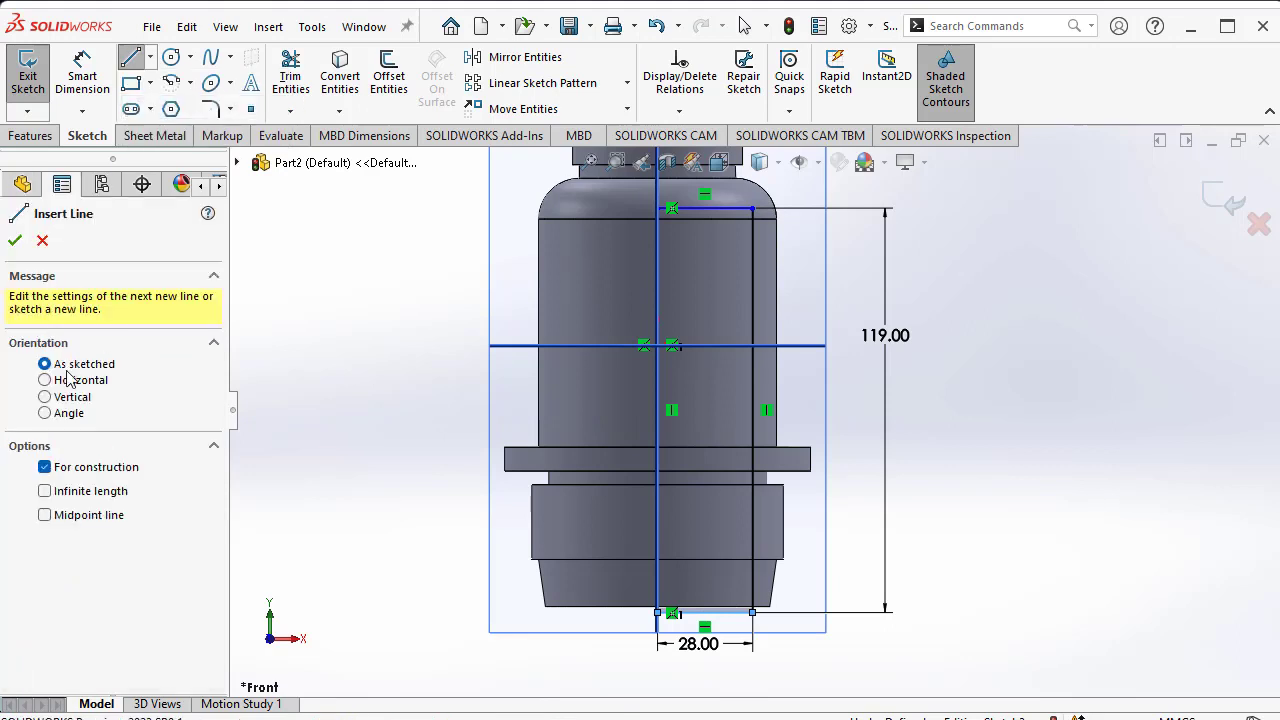
pyautogui.click(88, 492)
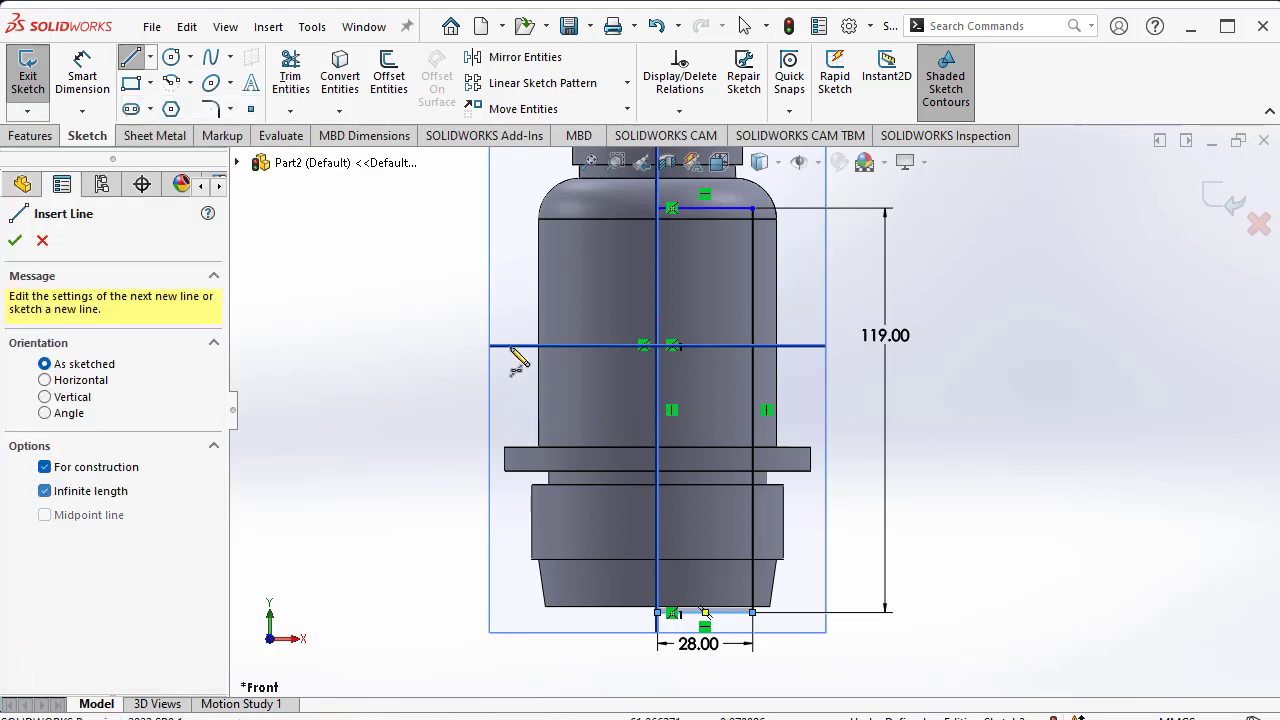
pyautogui.click(680, 271)
pyautogui.click(673, 345)
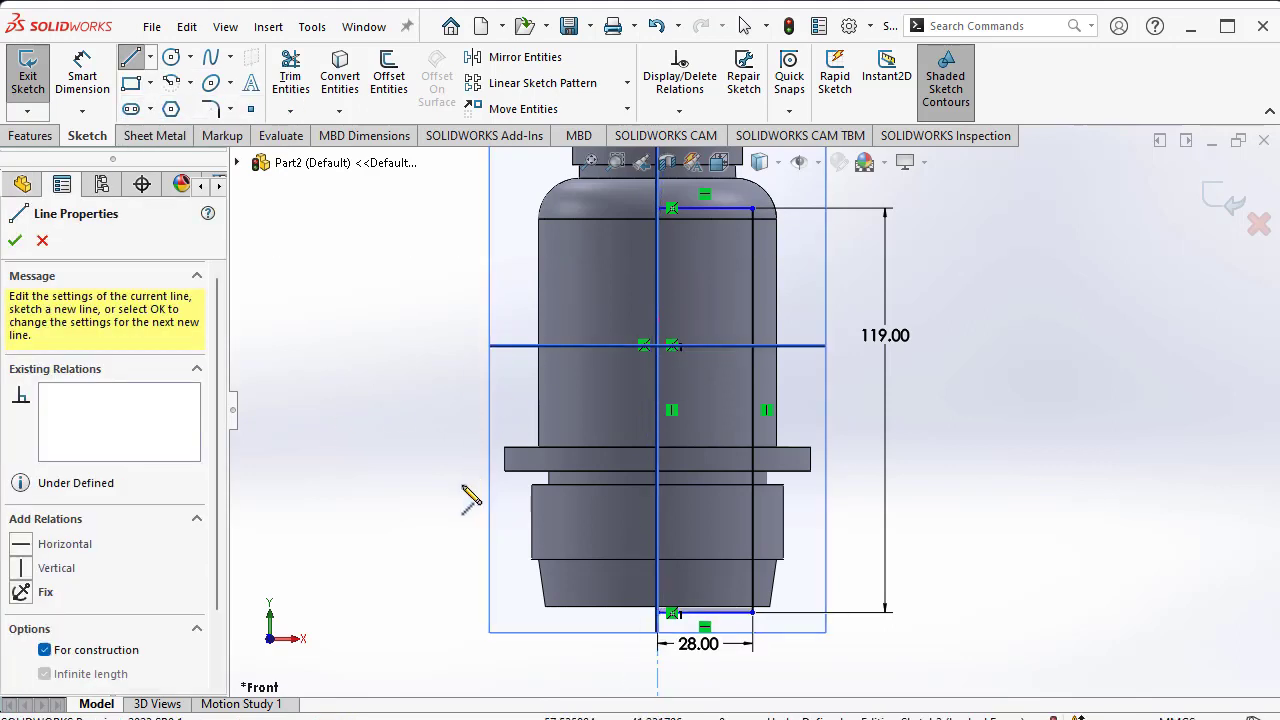
pyautogui.click(14, 241)
# - Revolve-cut the 28 × 119 mm profile 360° about the centreline as Cut-Revolve2
pyautogui.click(14, 241)
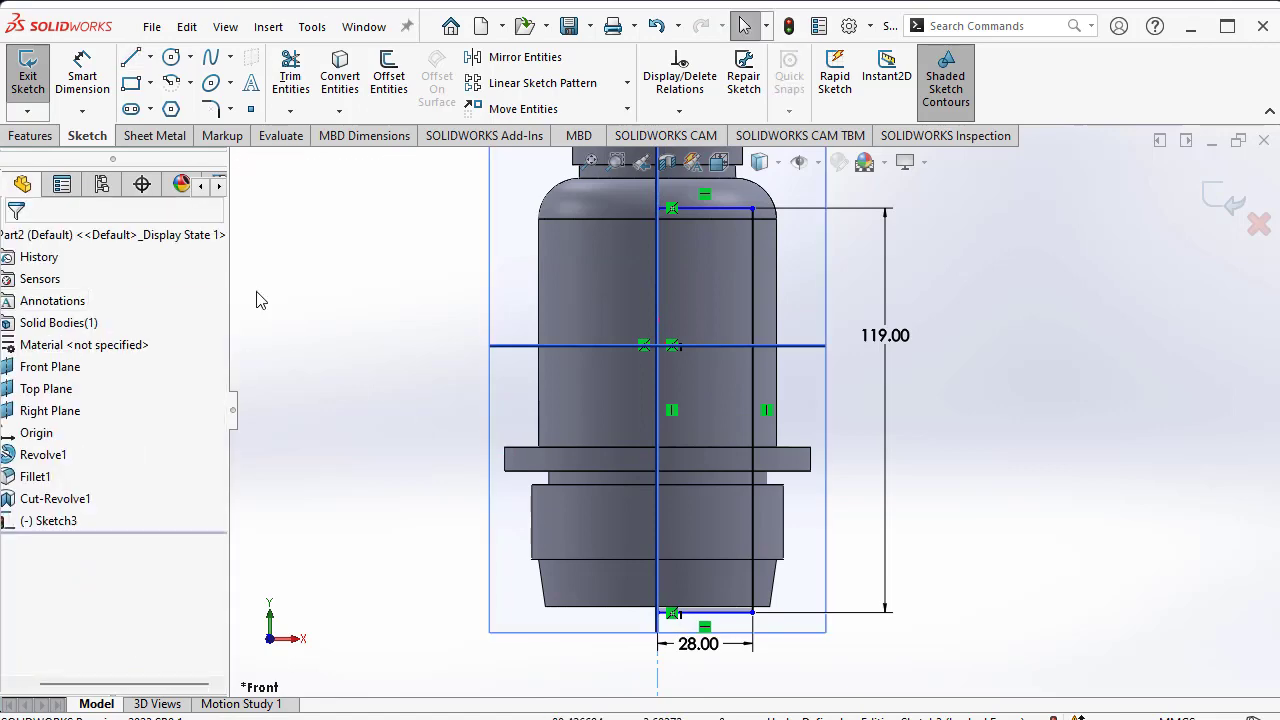
pyautogui.click(31, 135)
pyautogui.click(292, 95)
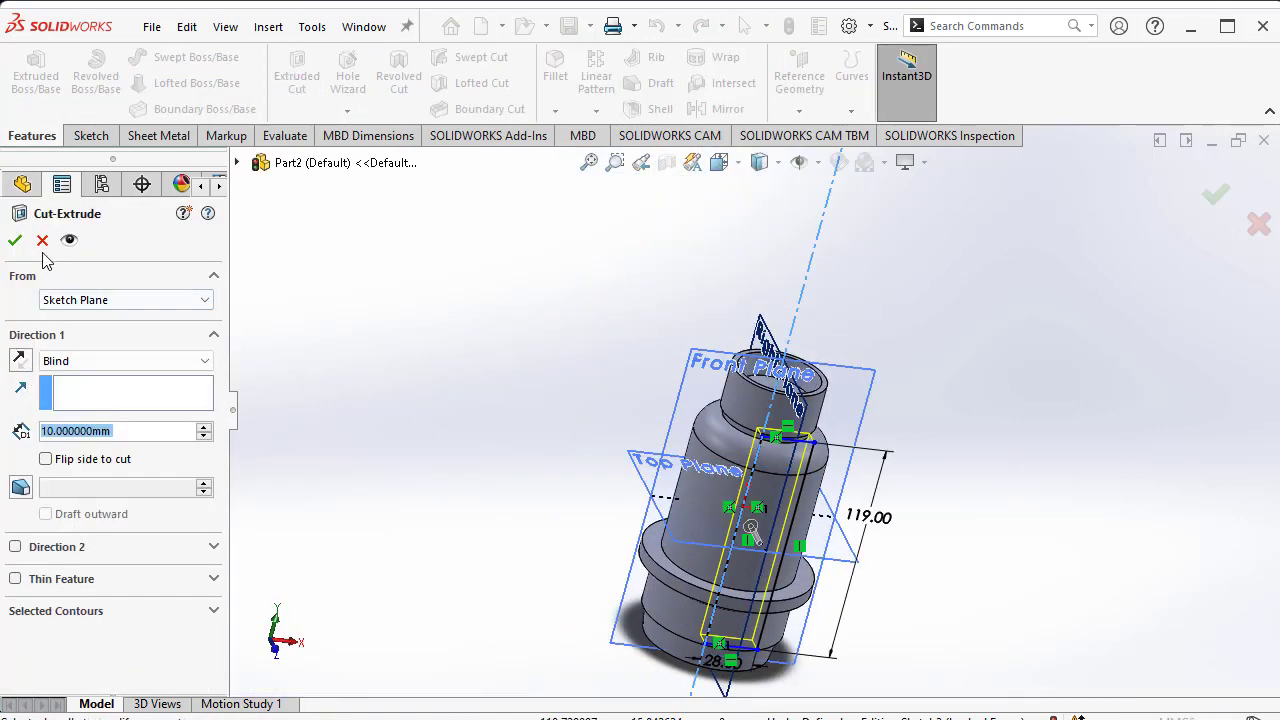
pyautogui.click(42, 240)
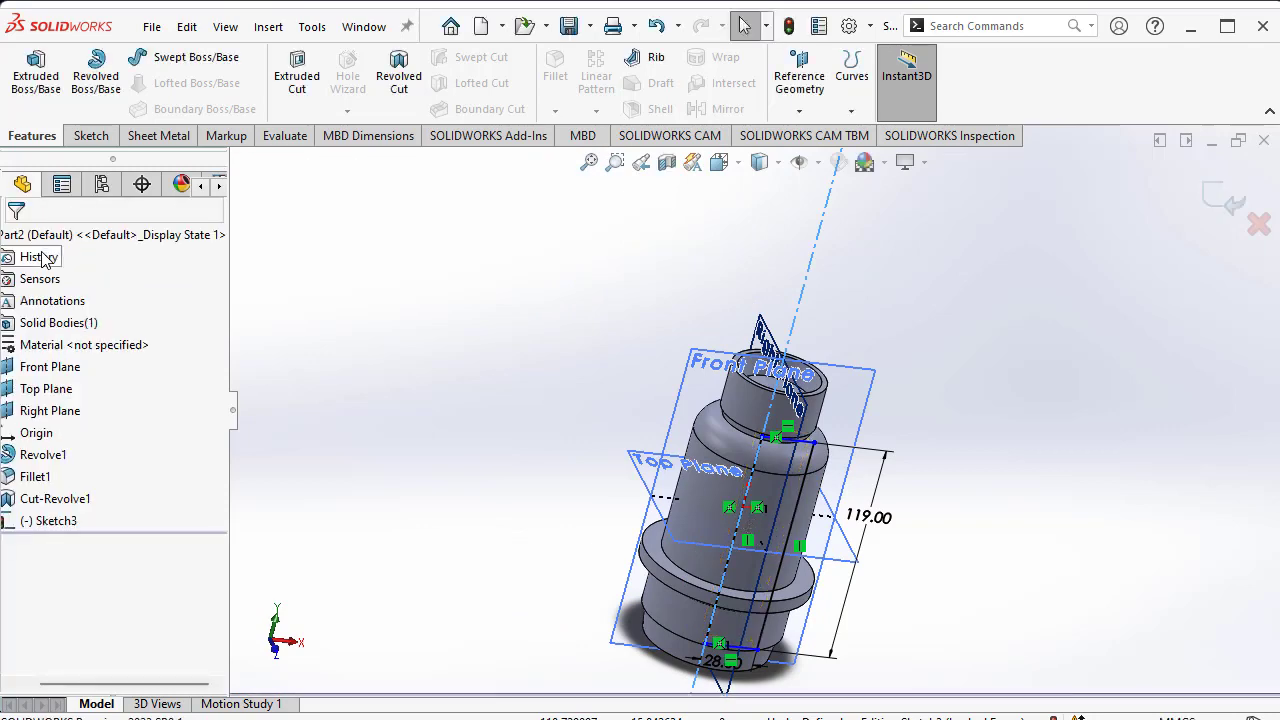
pyautogui.click(402, 88)
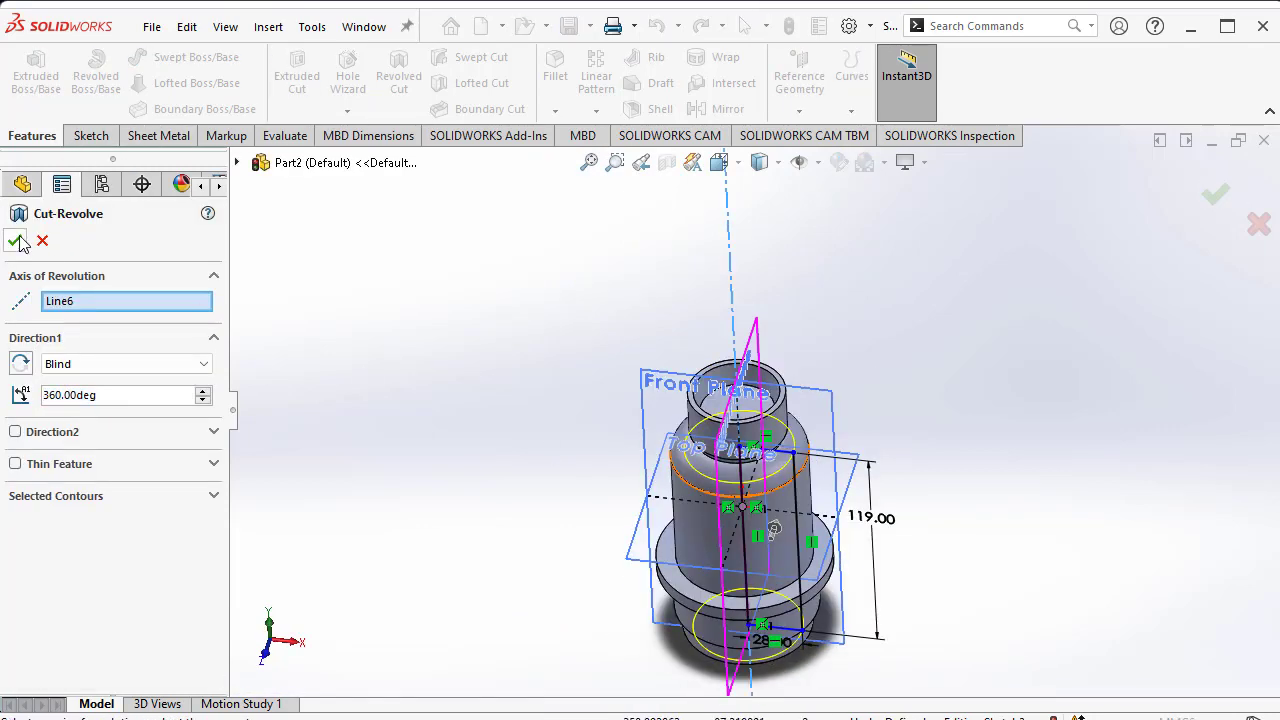
pyautogui.press('Return')
pyautogui.moveTo(881, 353)
pyautogui.mouseDown(button='middle')
pyautogui.moveTo(747, 307)
pyautogui.moveTo(664, 360)
pyautogui.moveTo(770, 430)
pyautogui.mouseUp(button='middle')
# - Sketch a radius-19 circle centred on the origin on the part's top face
pyautogui.click(91, 135)
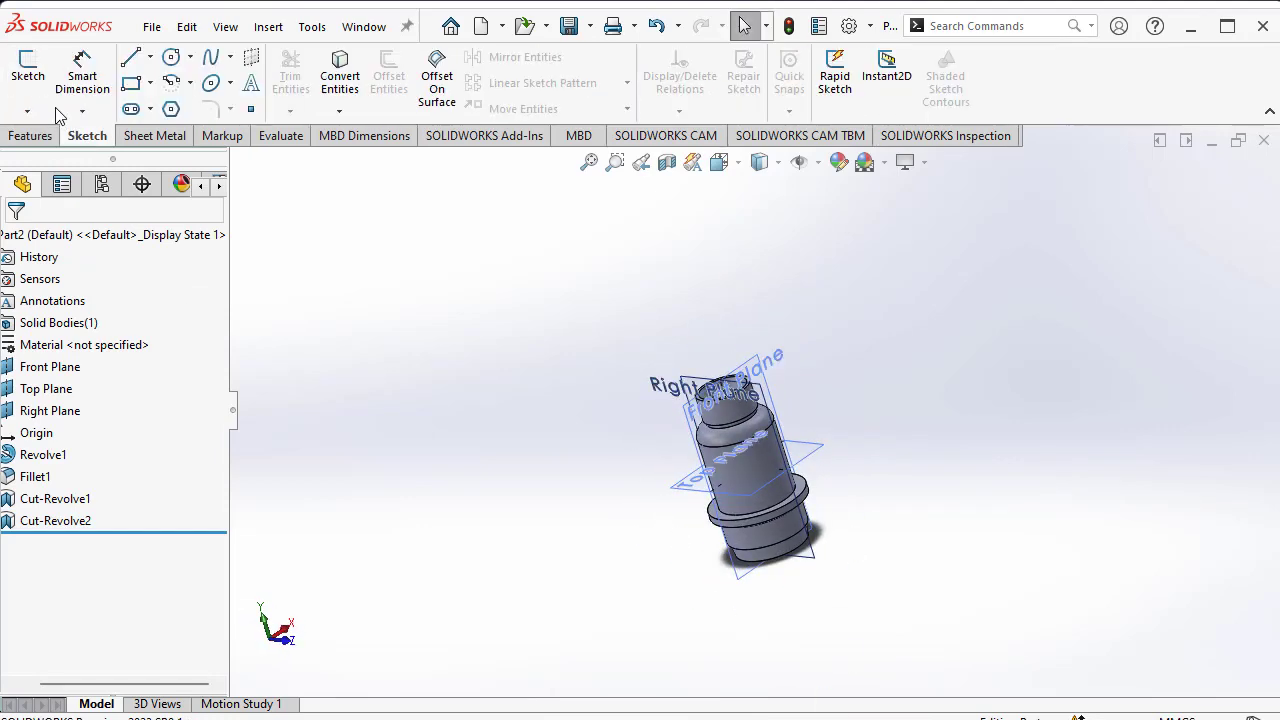
pyautogui.click(28, 70)
pyautogui.moveTo(572, 426); pyautogui.dragTo(690, 400, button='middle')
pyautogui.scroll(-3, 714, 390)
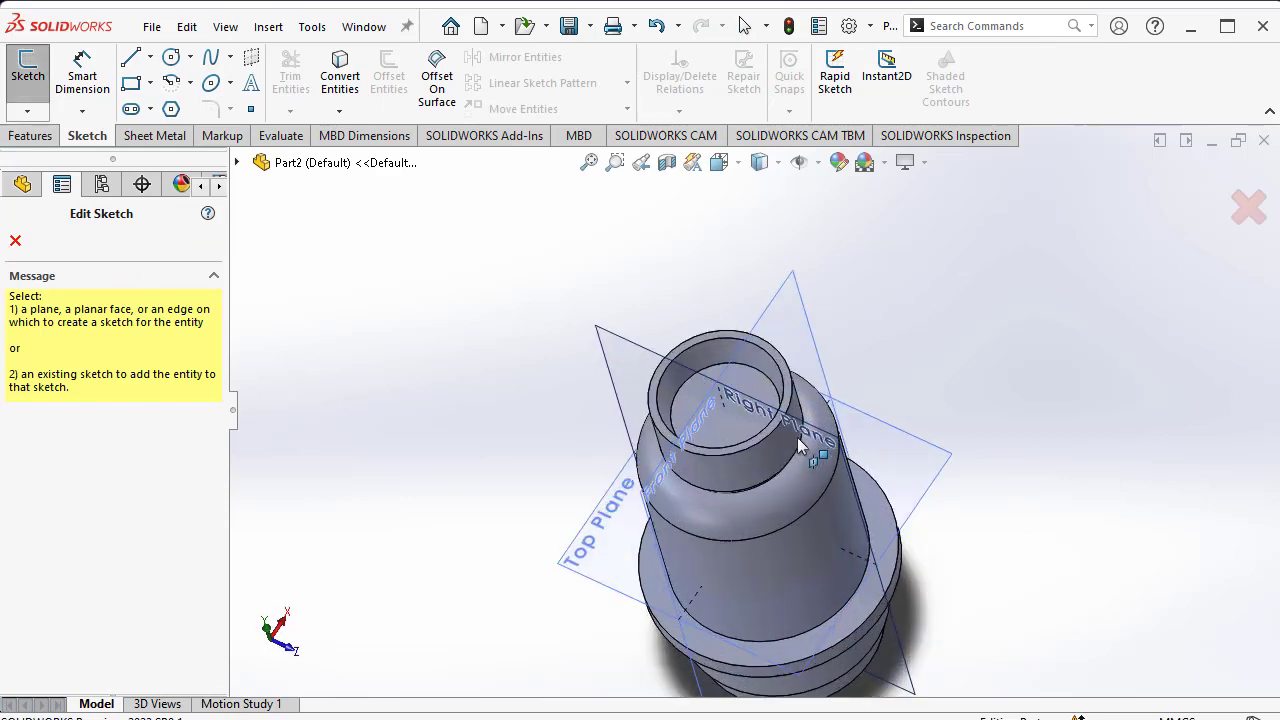
pyautogui.scroll(-3, 720, 385)
pyautogui.click(725, 375)
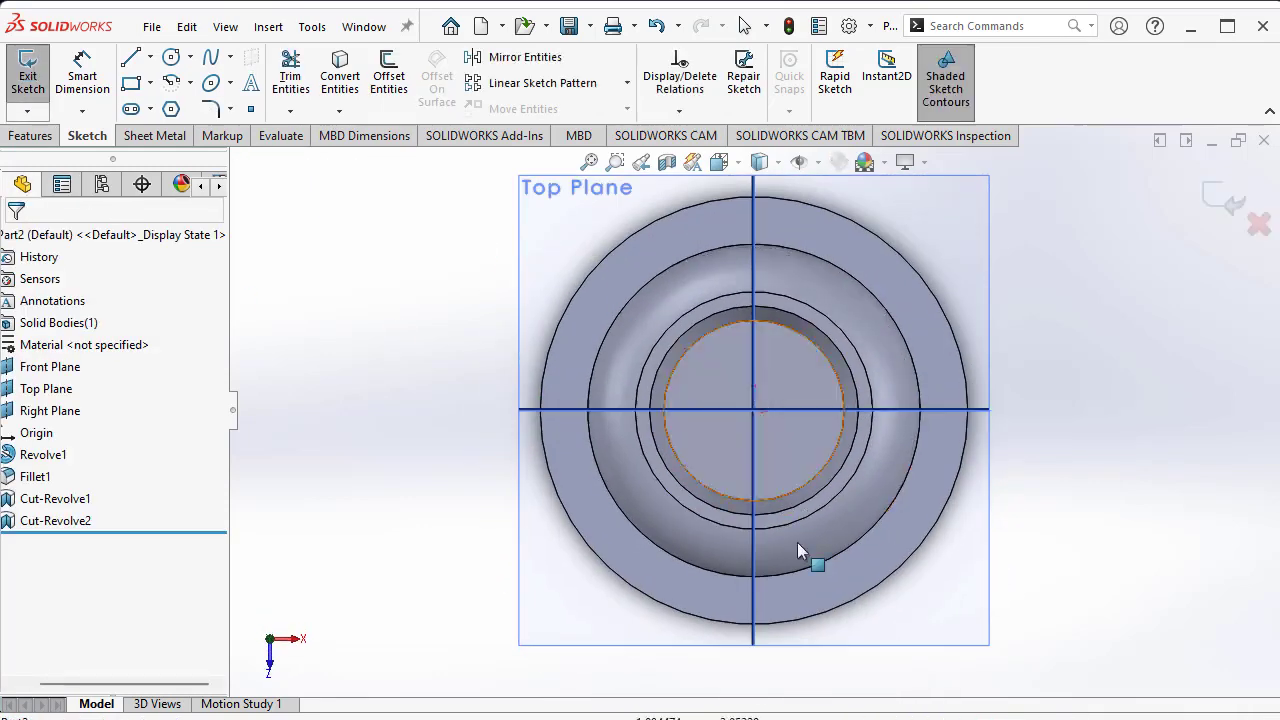
pyautogui.click(172, 60)
pyautogui.click(753, 409)
pyautogui.click(772, 428)
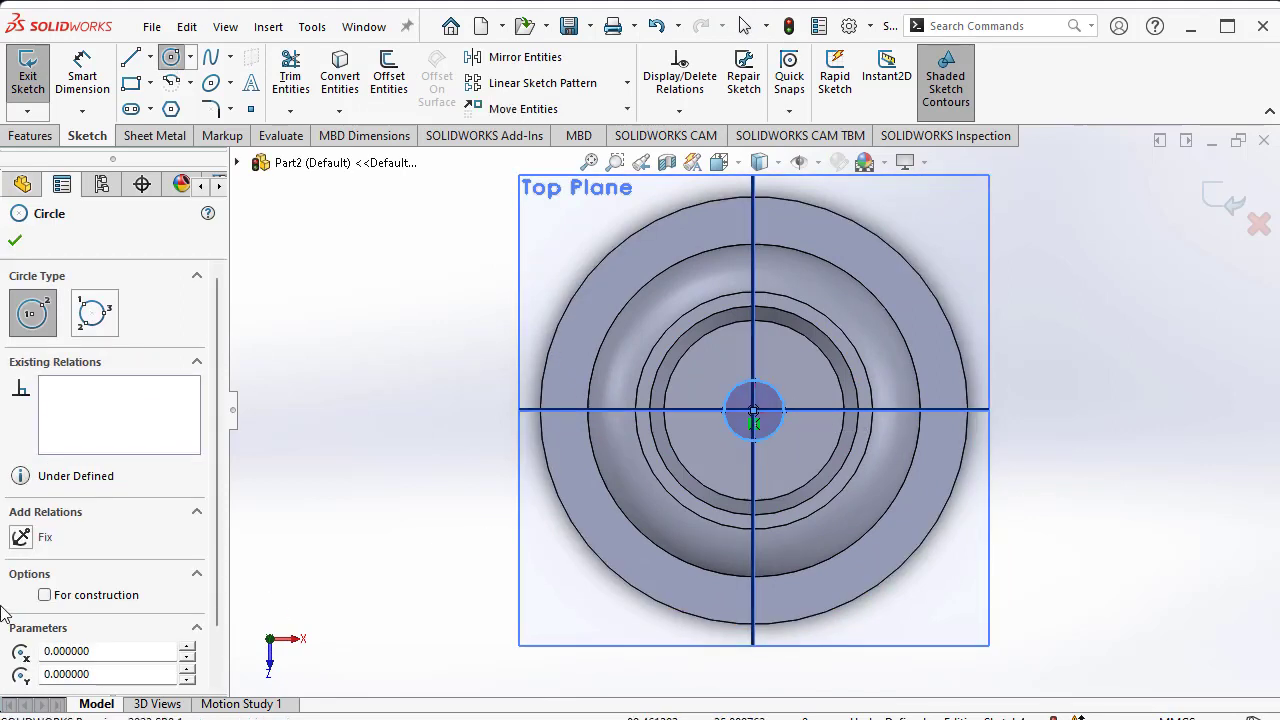
pyautogui.scroll(-2, 110, 612)
pyautogui.write('38/2')
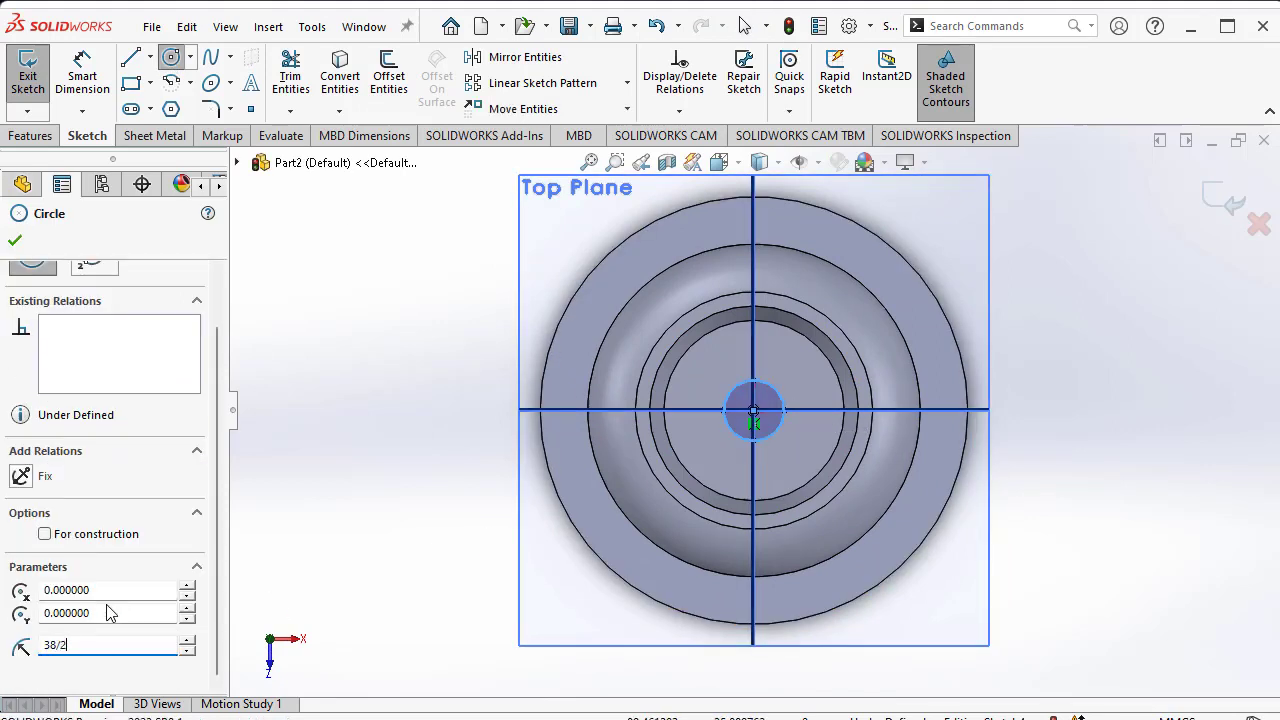
pyautogui.press('Return')
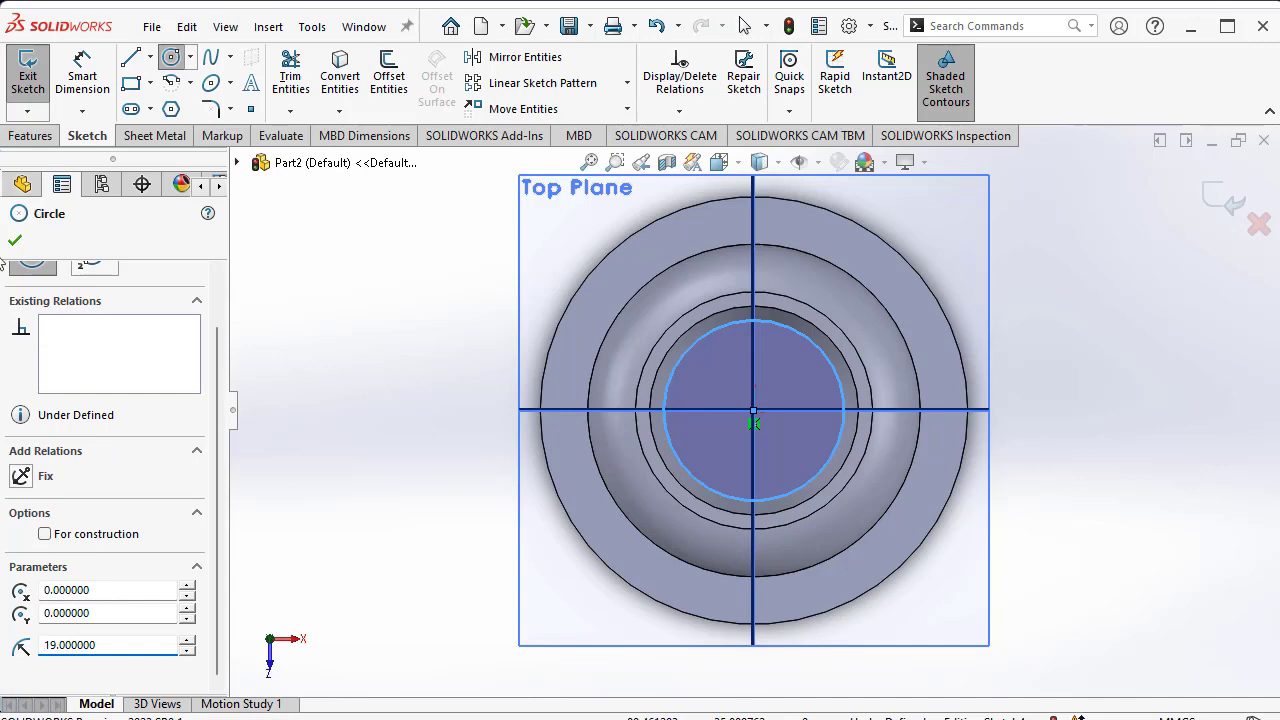
# - Extrude-cut the circle Through All to create Cut-Extrude1
pyautogui.click(30, 135)
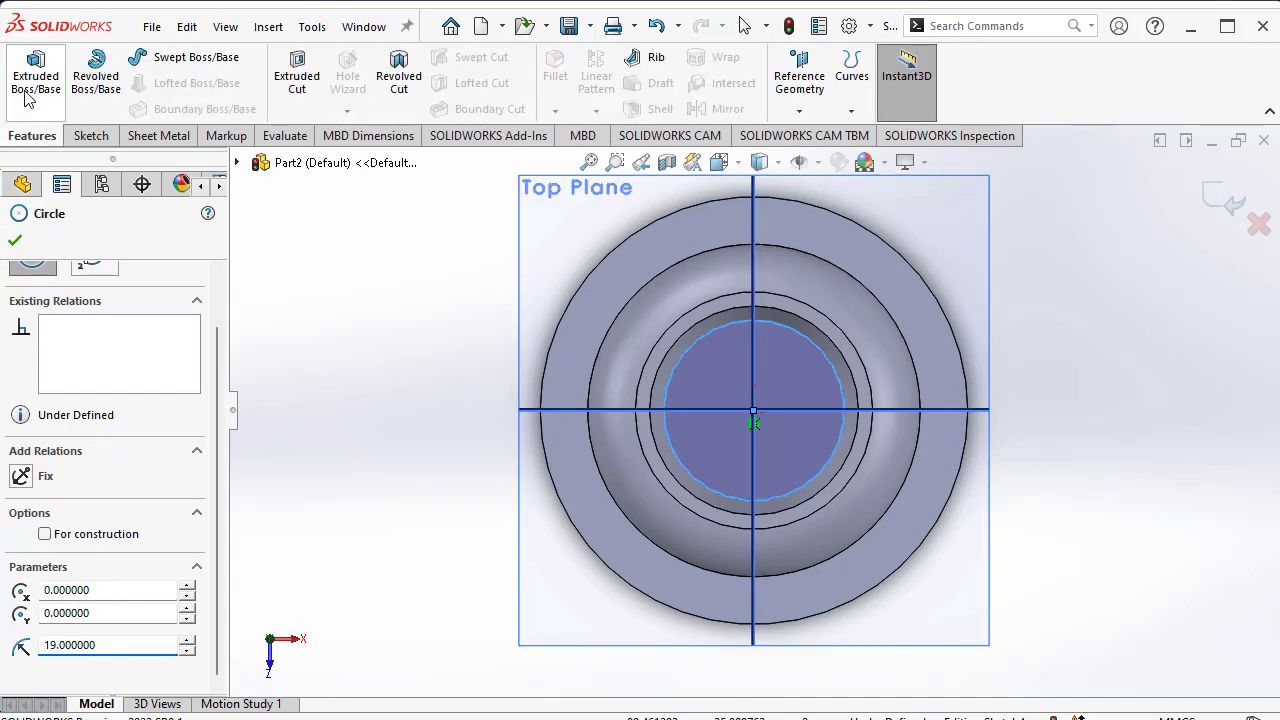
pyautogui.click(297, 82)
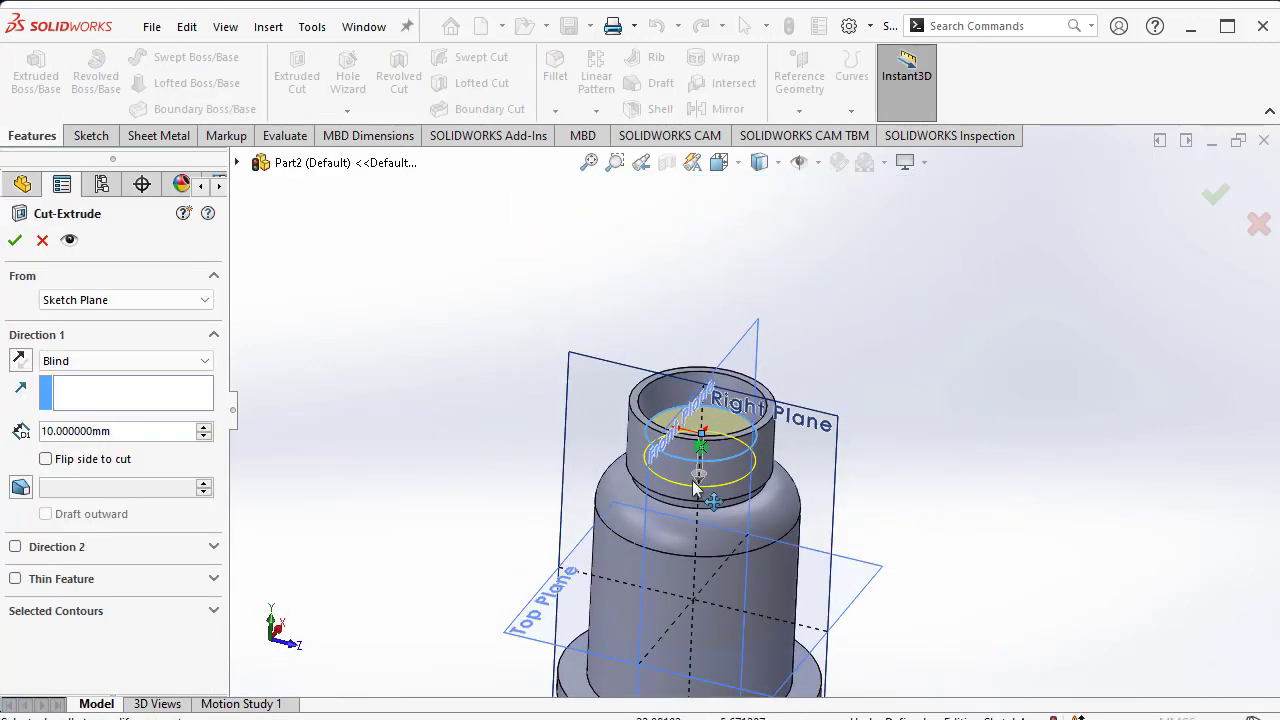
pyautogui.click(120, 361)
pyautogui.click(75, 383)
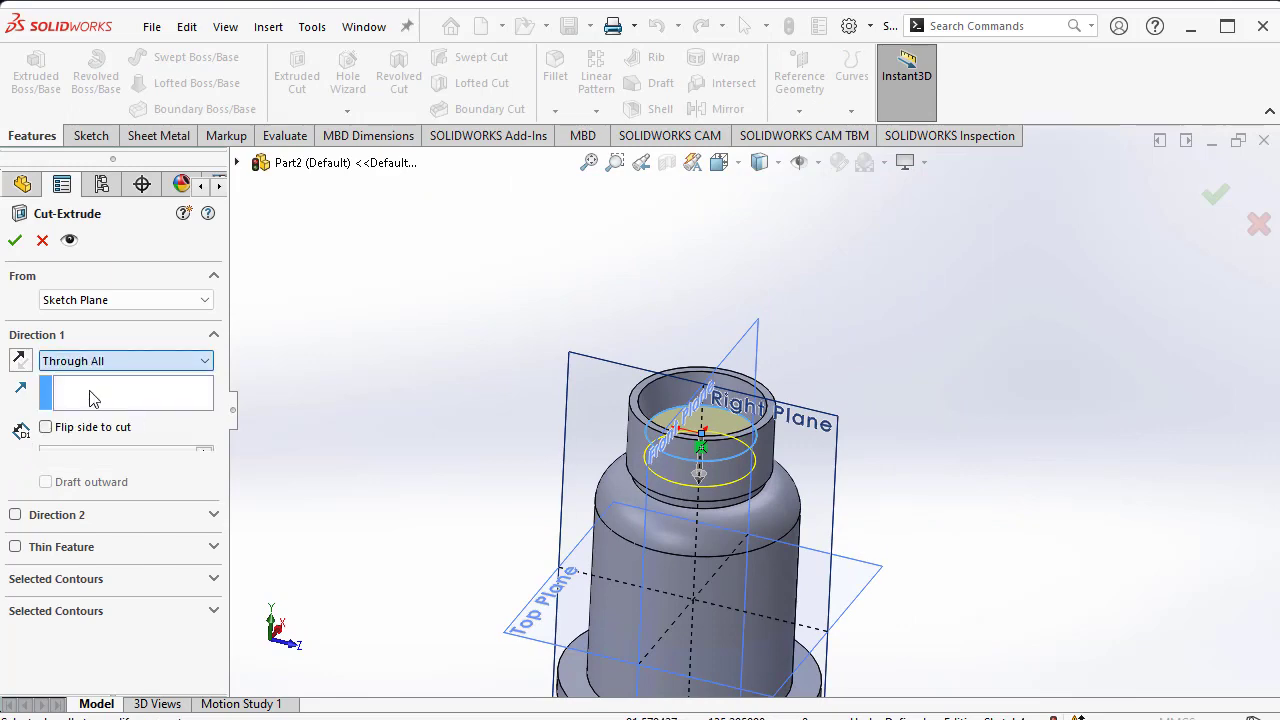
pyautogui.click(15, 240)
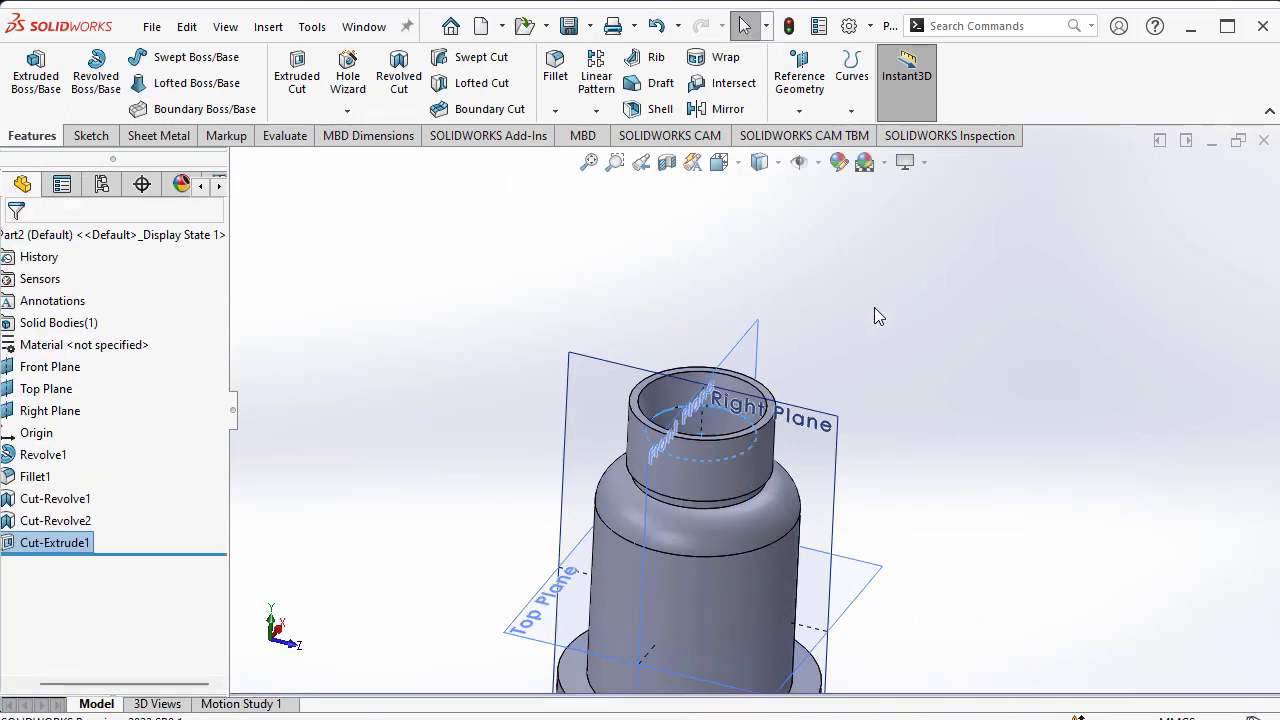
pyautogui.moveTo(874, 307)
pyautogui.mouseDown(button='middle')
pyautogui.moveTo(830, 595)
pyautogui.moveTo(843, 394)
pyautogui.moveTo(825, 498)
pyautogui.moveTo(838, 518)
pyautogui.mouseUp(button='middle')
pyautogui.scroll(3, 843, 394)
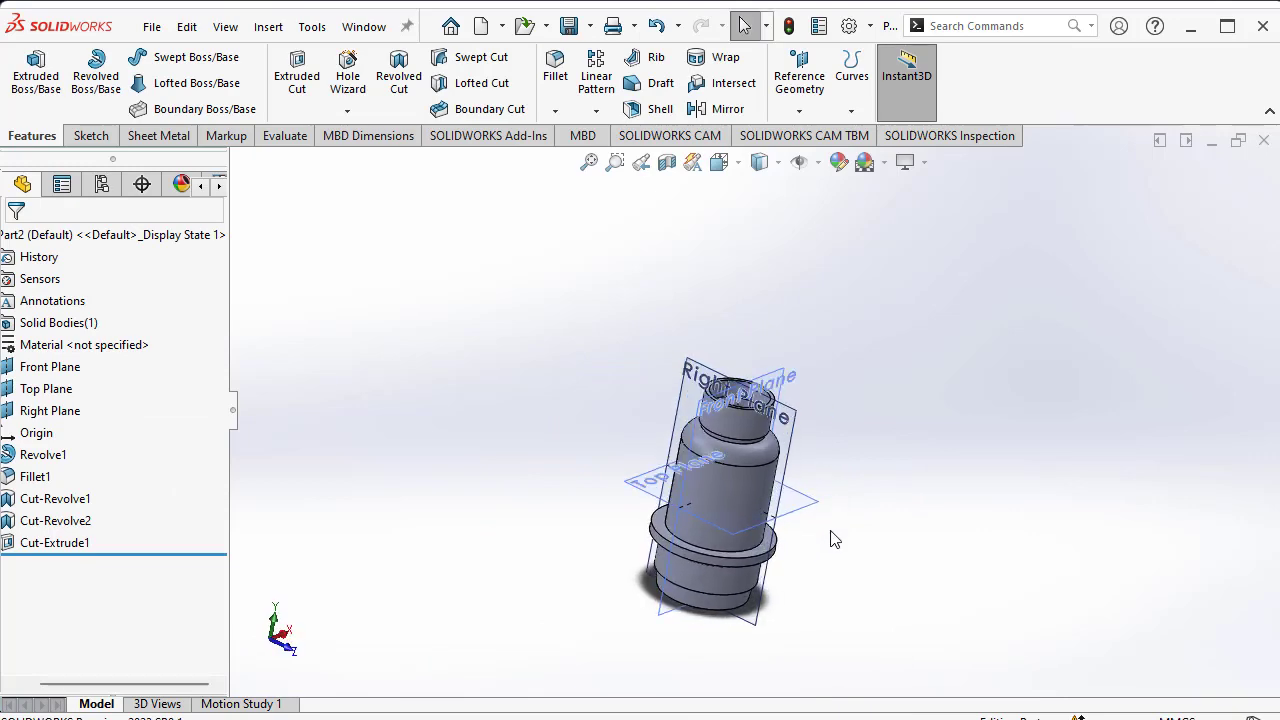
# - Snap the part to isometric view with Ctrl+7, then return to 25.png in Photos
pyautogui.hotkey('ctrl', '7')
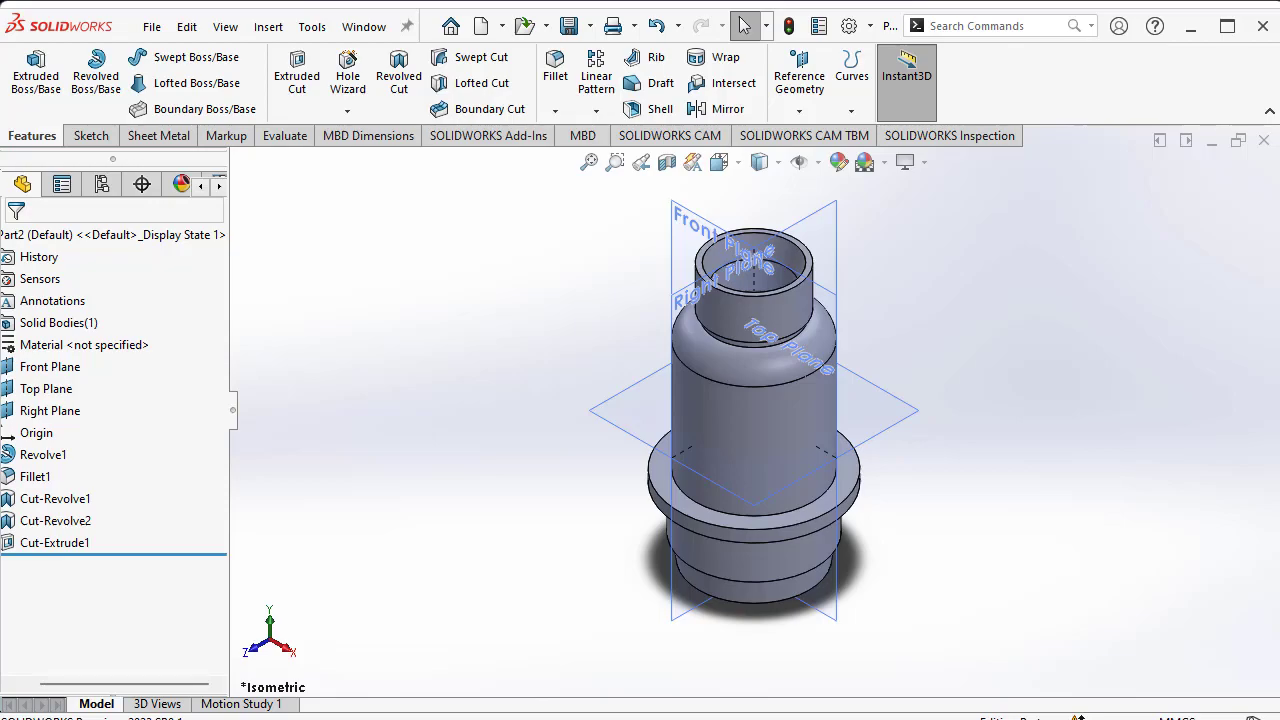
pyautogui.hotkey('alt', 'Tab')
pyautogui.scroll(-2, 866, 360)
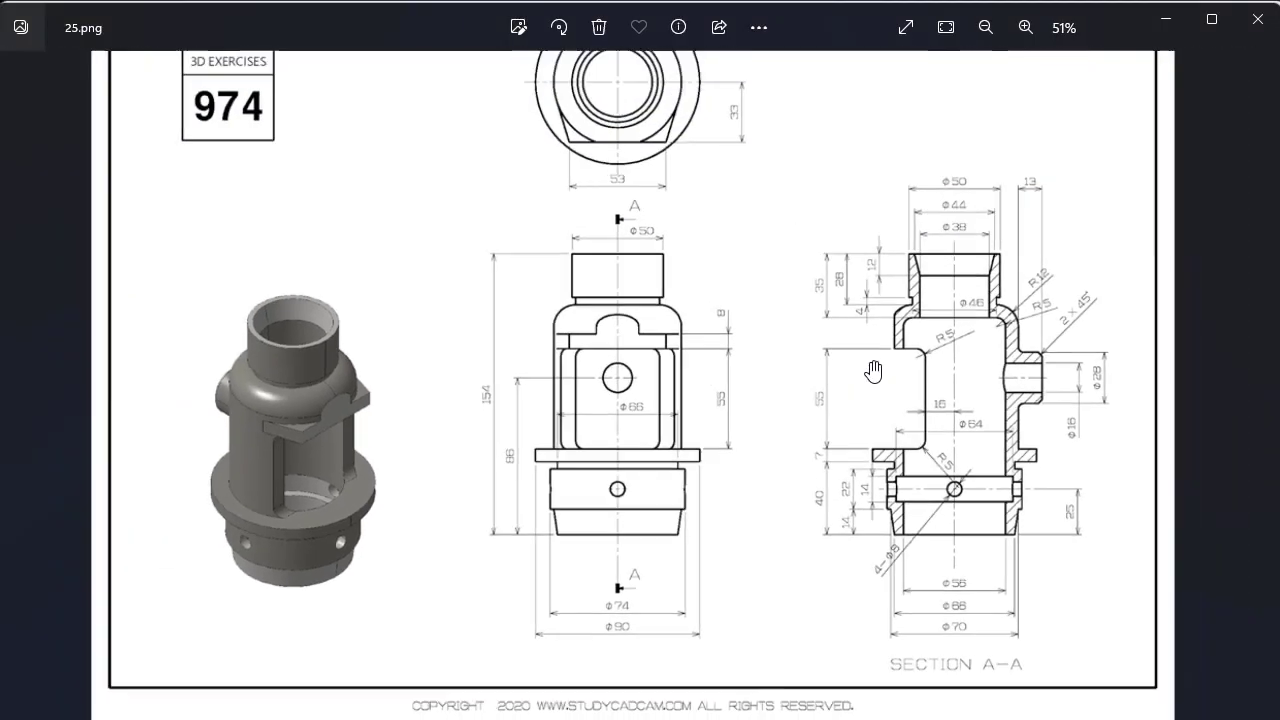
pyautogui.scroll(-1, 930, 330)
pyautogui.scroll(1, 990, 298)
pyautogui.scroll(2, 1100, 315)
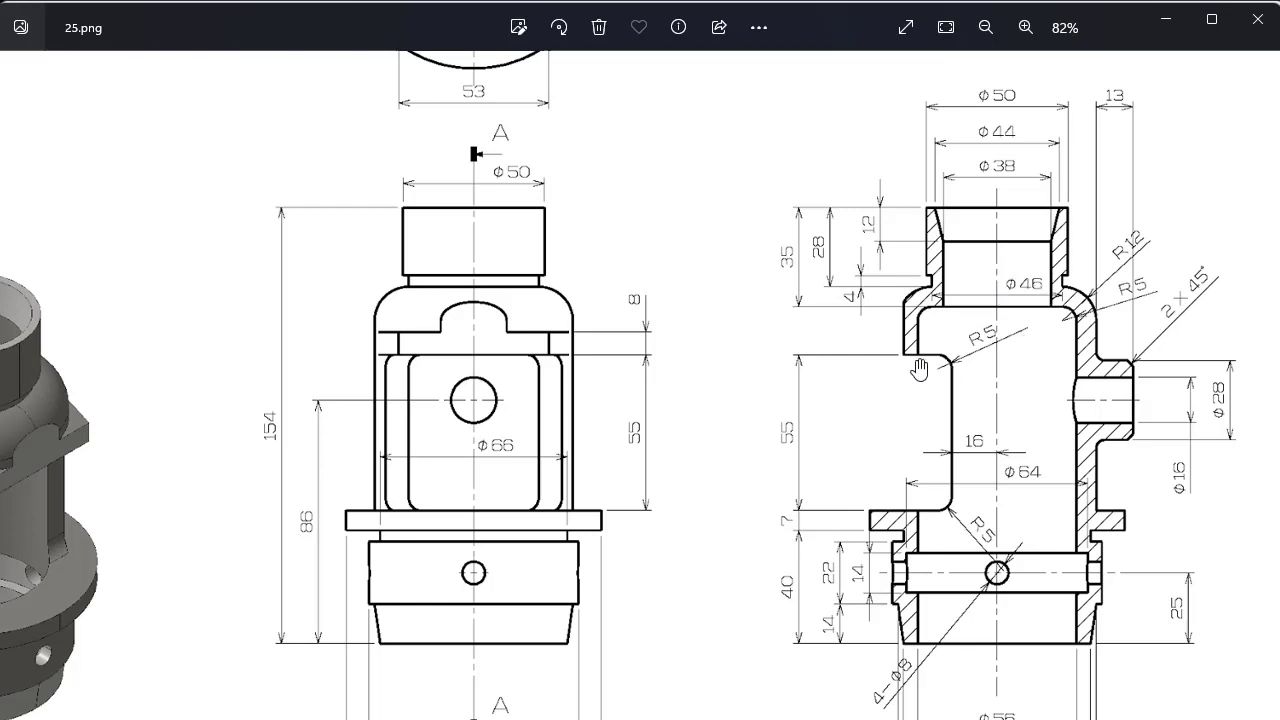
pyautogui.scroll(-1, 918, 512)
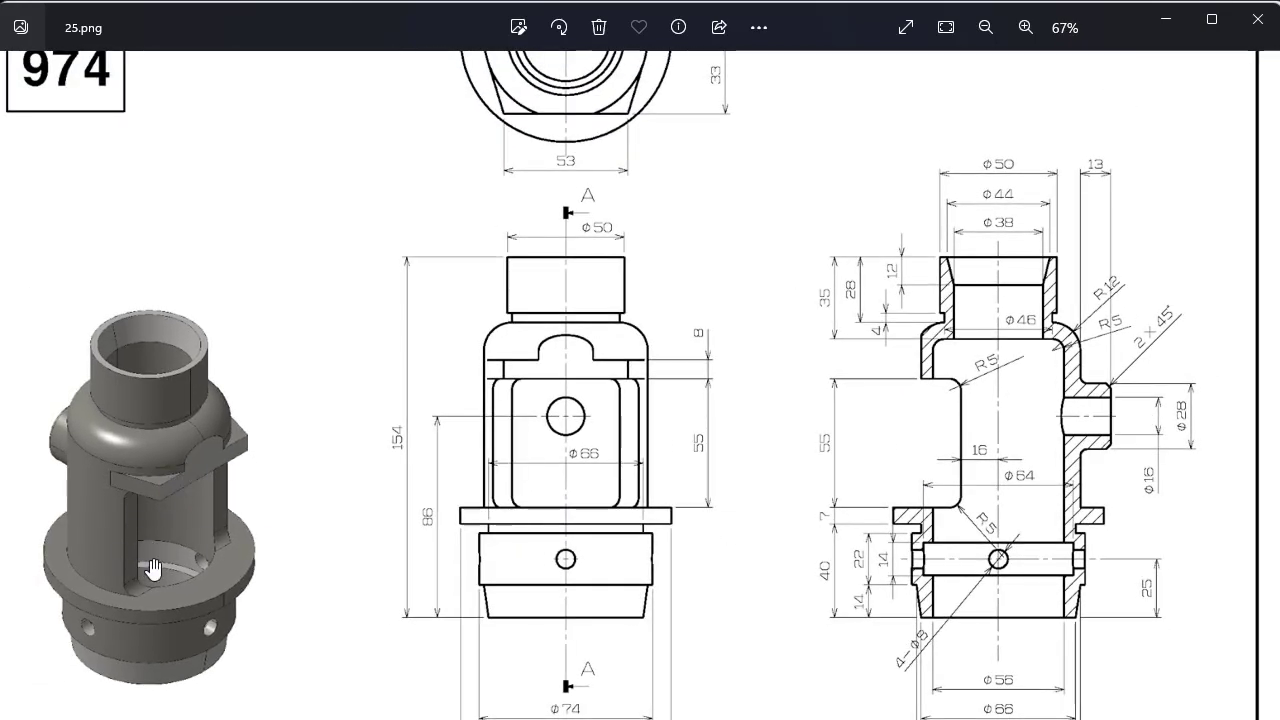
pyautogui.scroll(2, 1006, 452)
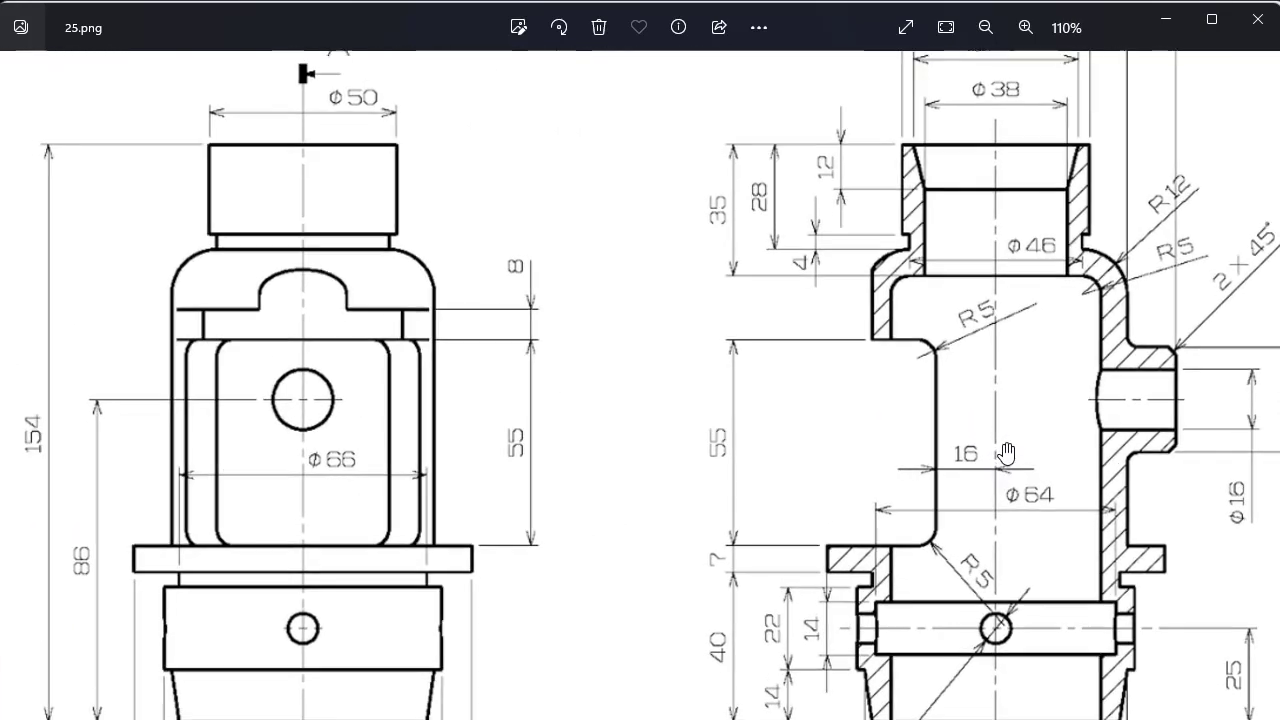
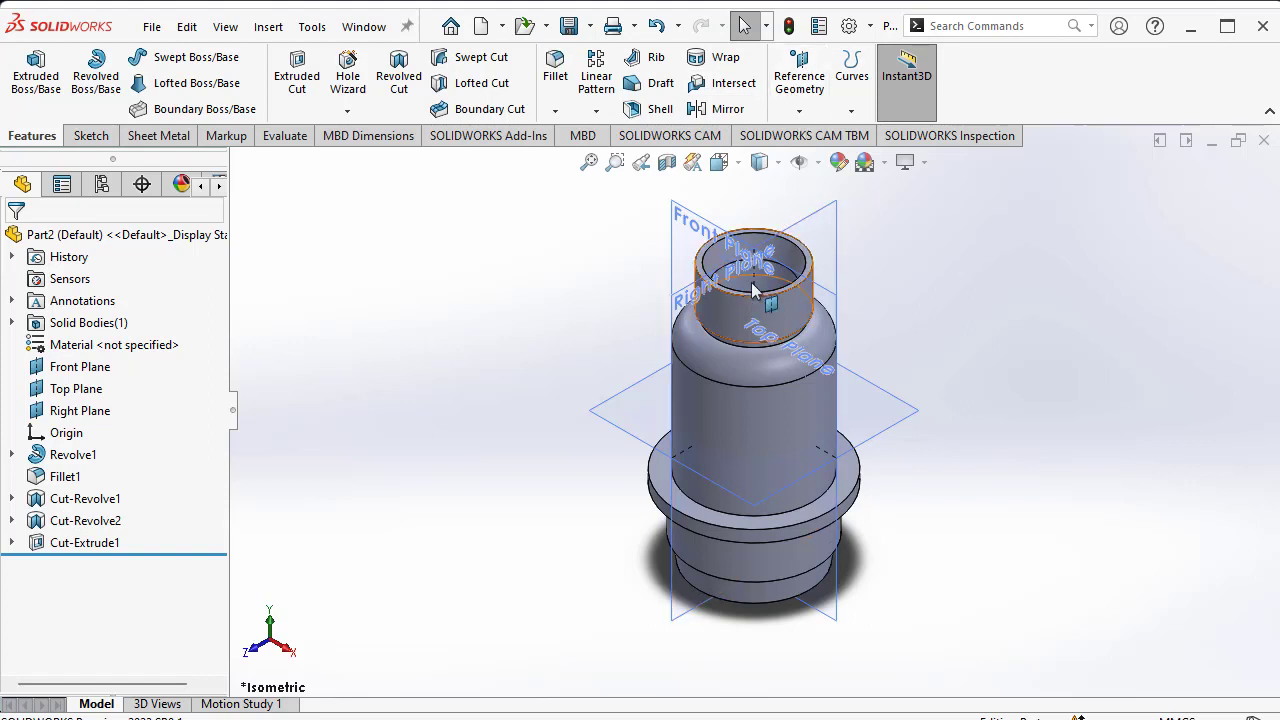
# - Create Plane1 offset 16 mm from the Right Plane
pyautogui.click(803, 110)
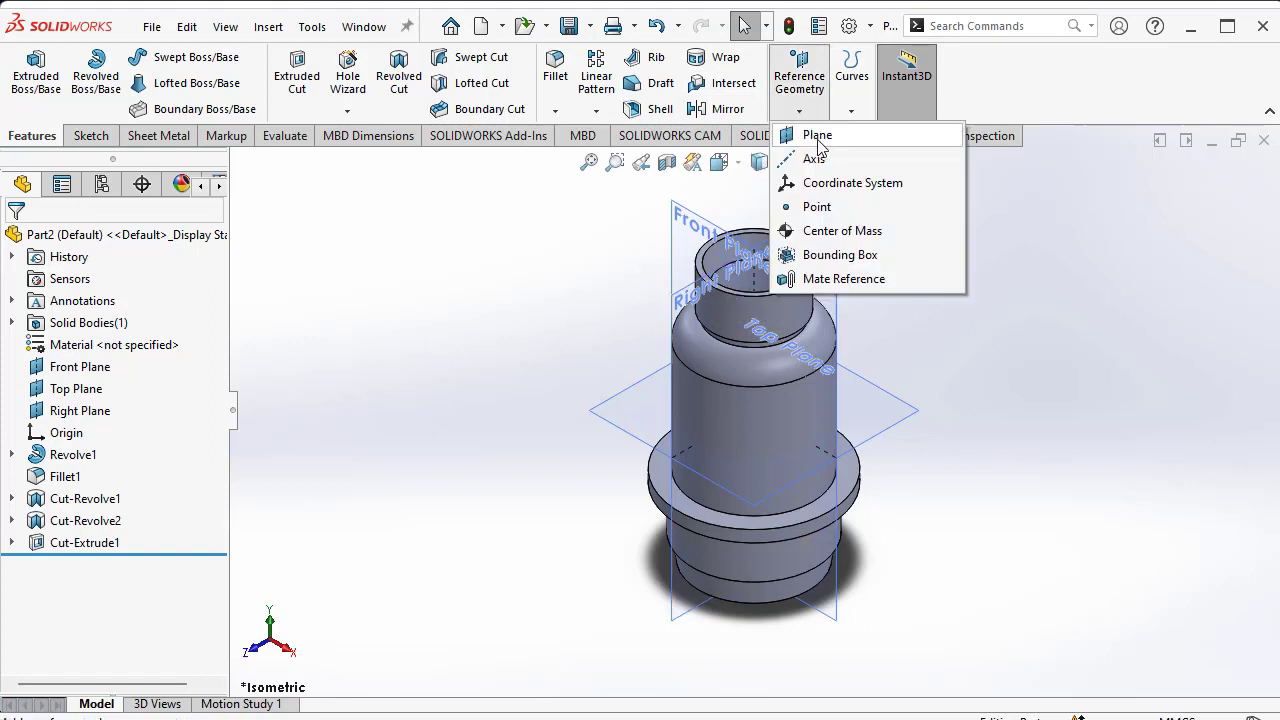
pyautogui.click(818, 131)
pyautogui.click(705, 293)
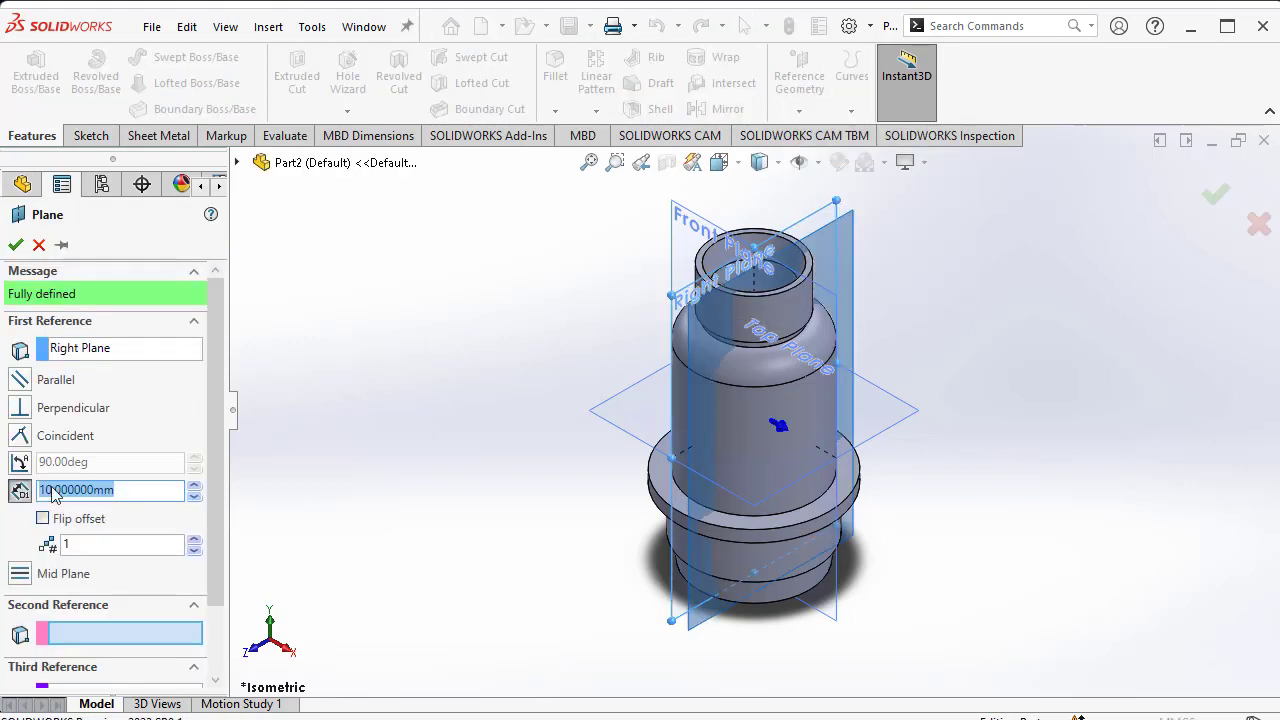
pyautogui.write('16')
pyautogui.press('Return')
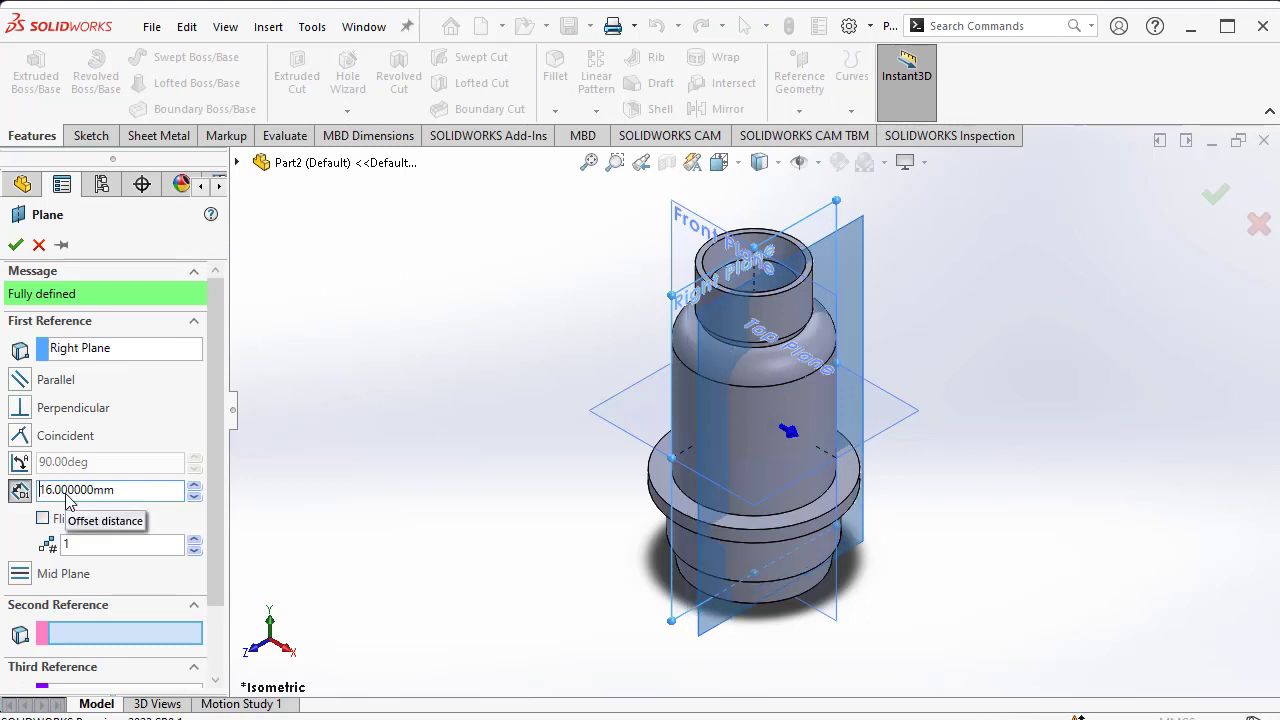
pyautogui.click(13, 246)
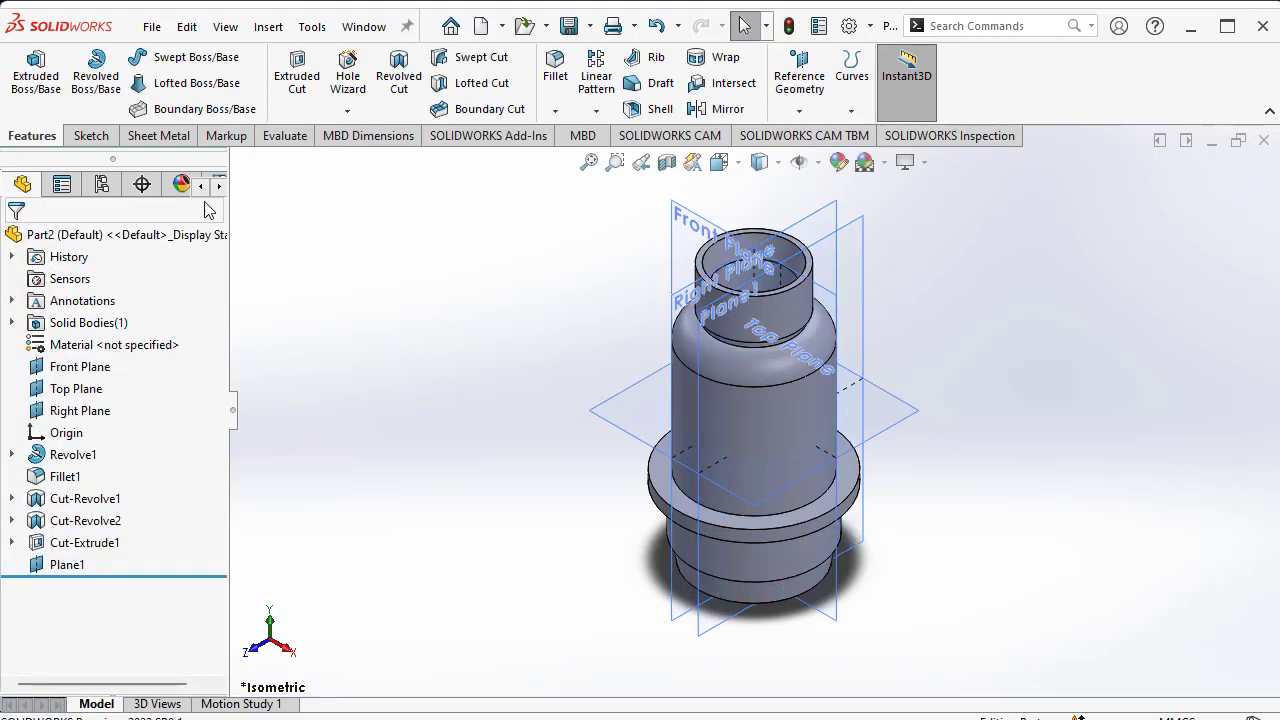
# - Start a new sketch, Sketch5, on Plane1
pyautogui.click(92, 136)
pyautogui.click(28, 70)
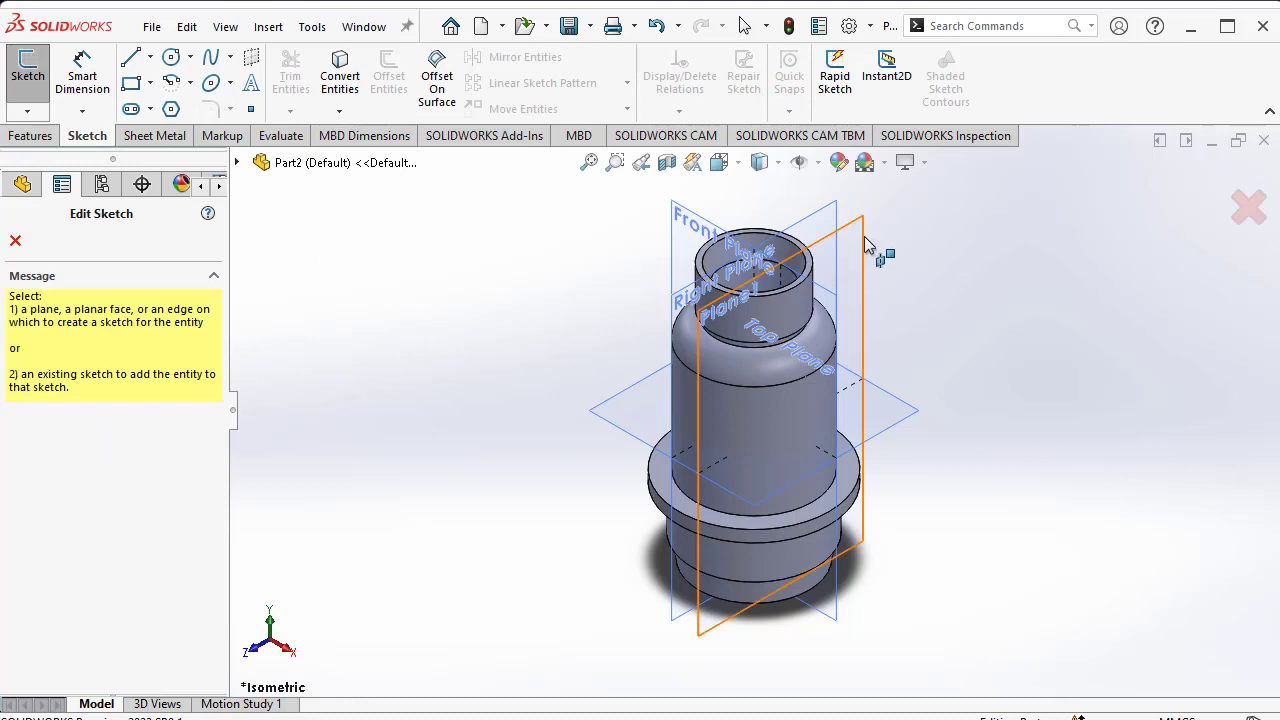
pyautogui.click(868, 258)
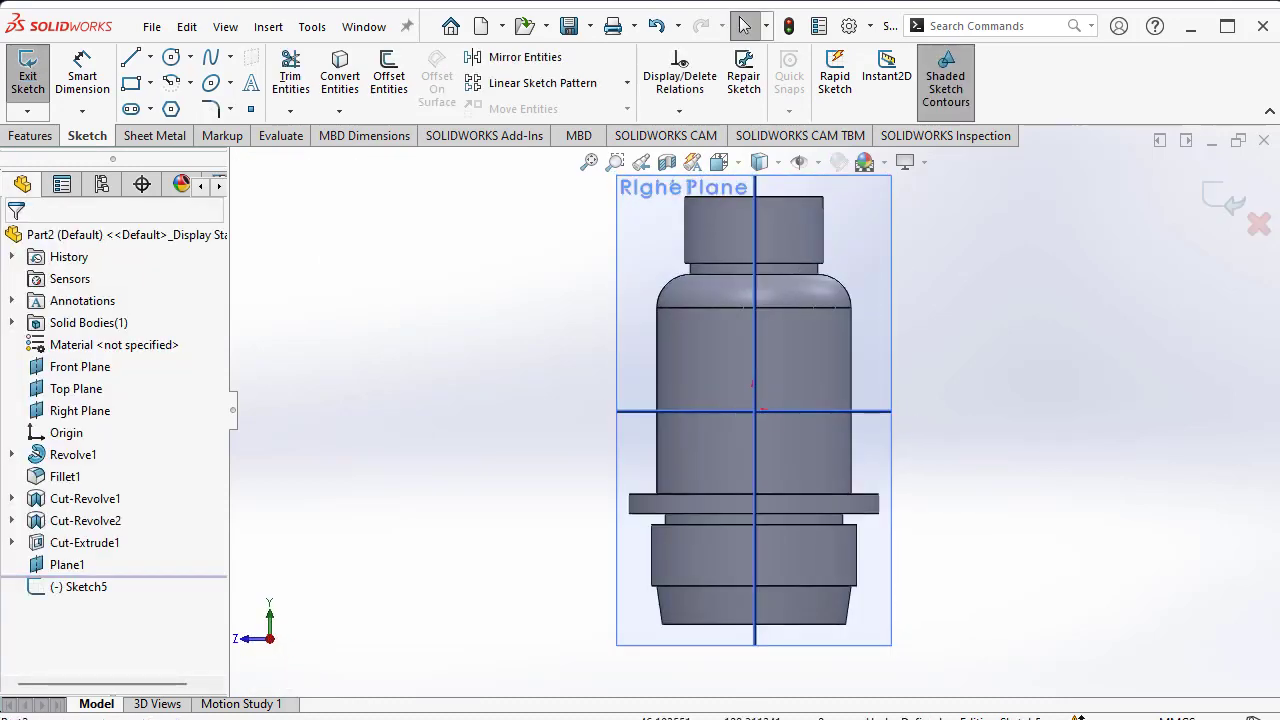
pyautogui.scroll(-1, 1030, 455)
# - Zoom around the front and section views of 25.png, then return to SOLIDWORKS
pyautogui.scroll(-2, 860, 455)
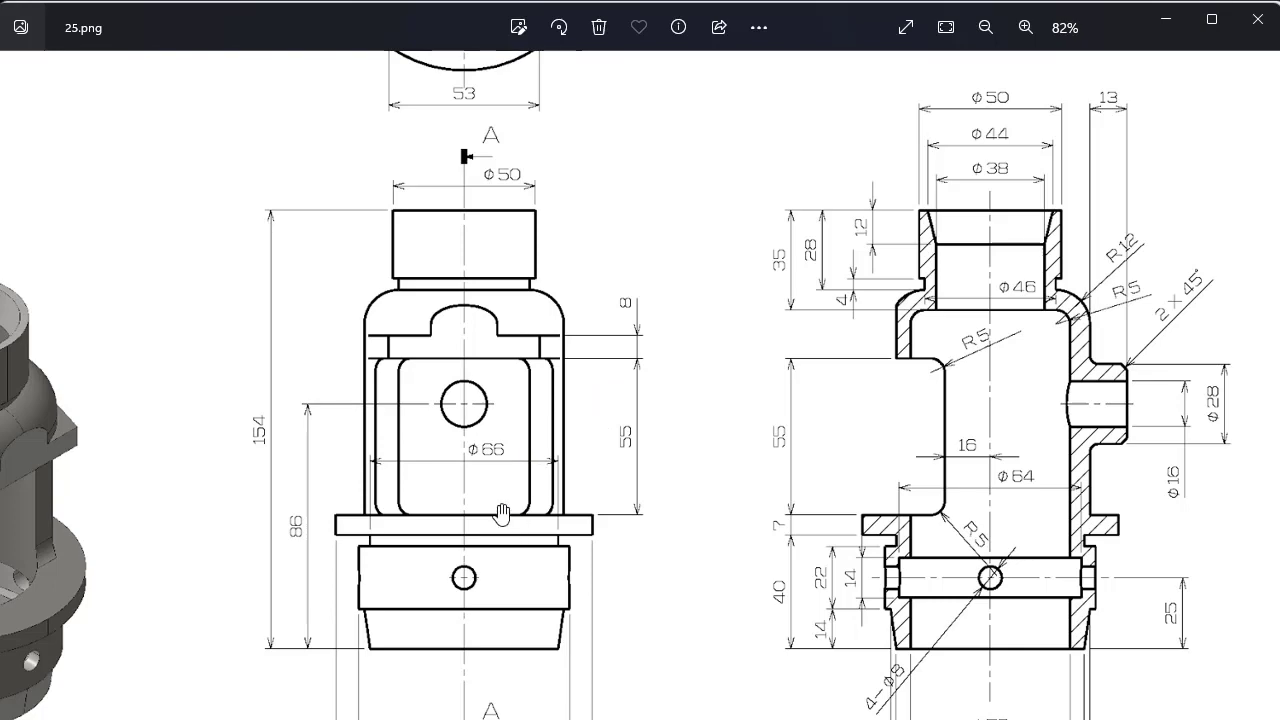
pyautogui.scroll(-3, 474, 507)
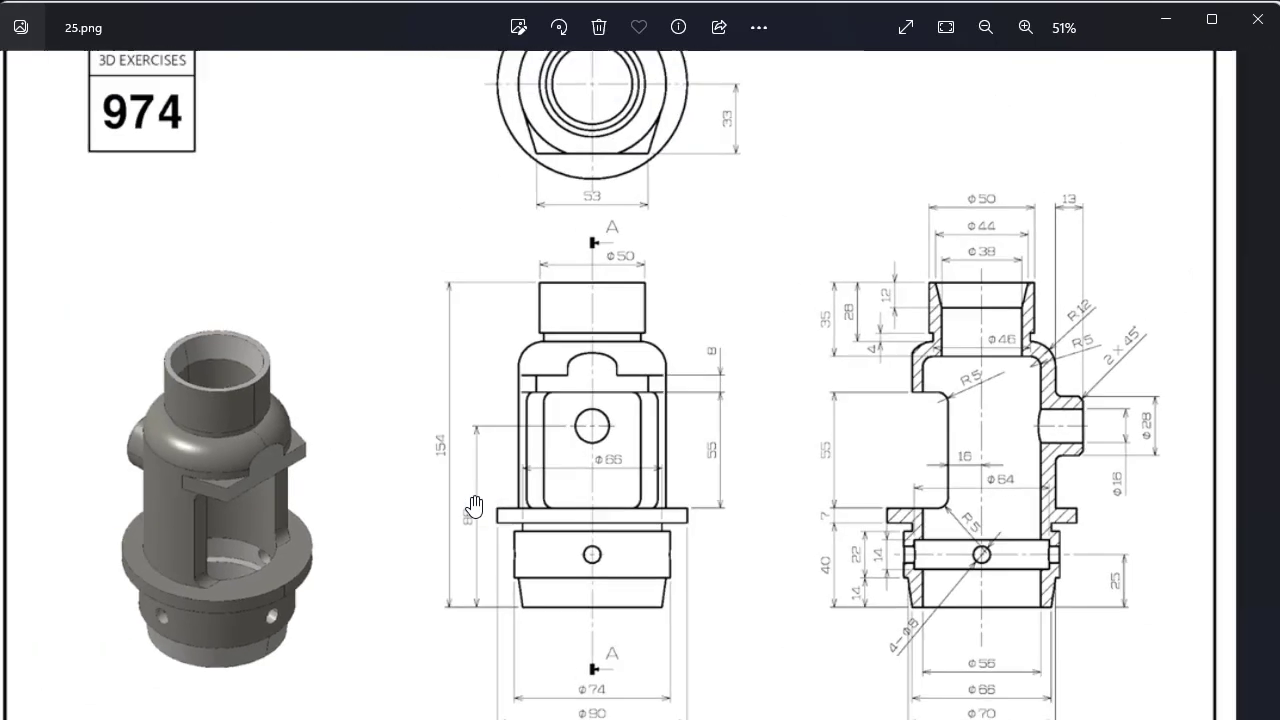
pyautogui.scroll(3, 860, 474)
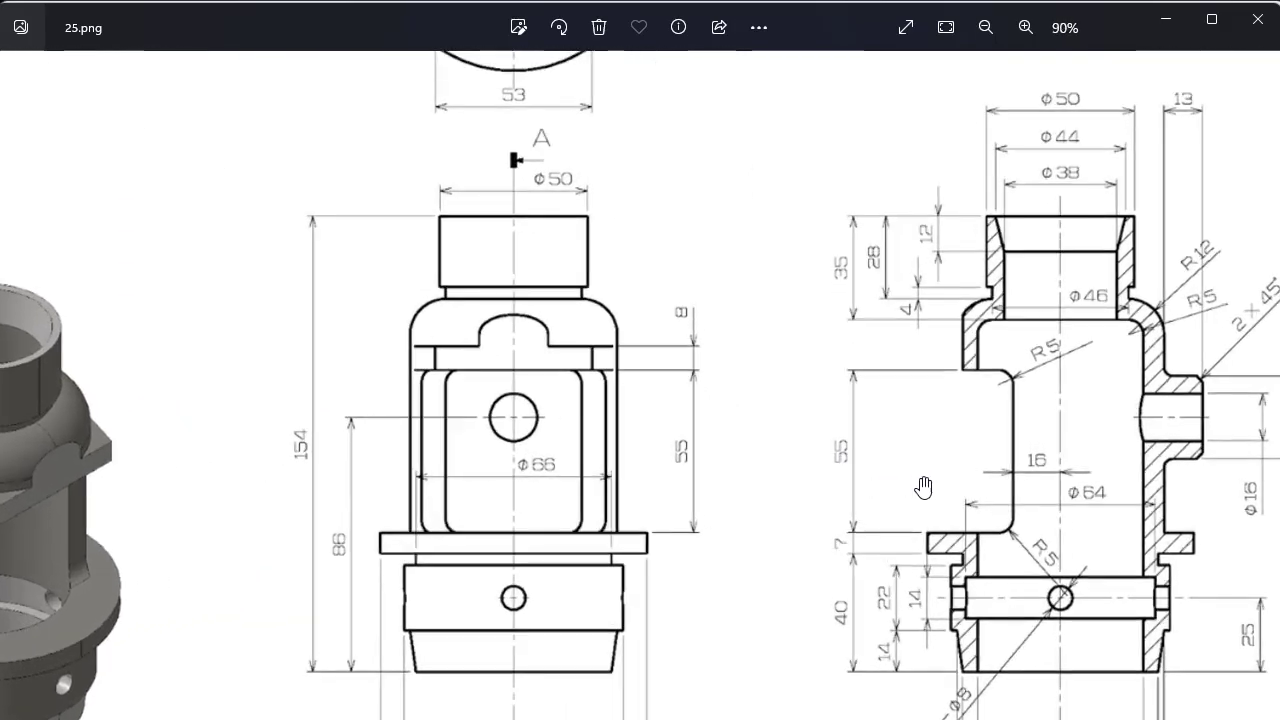
pyautogui.scroll(1, 923, 486)
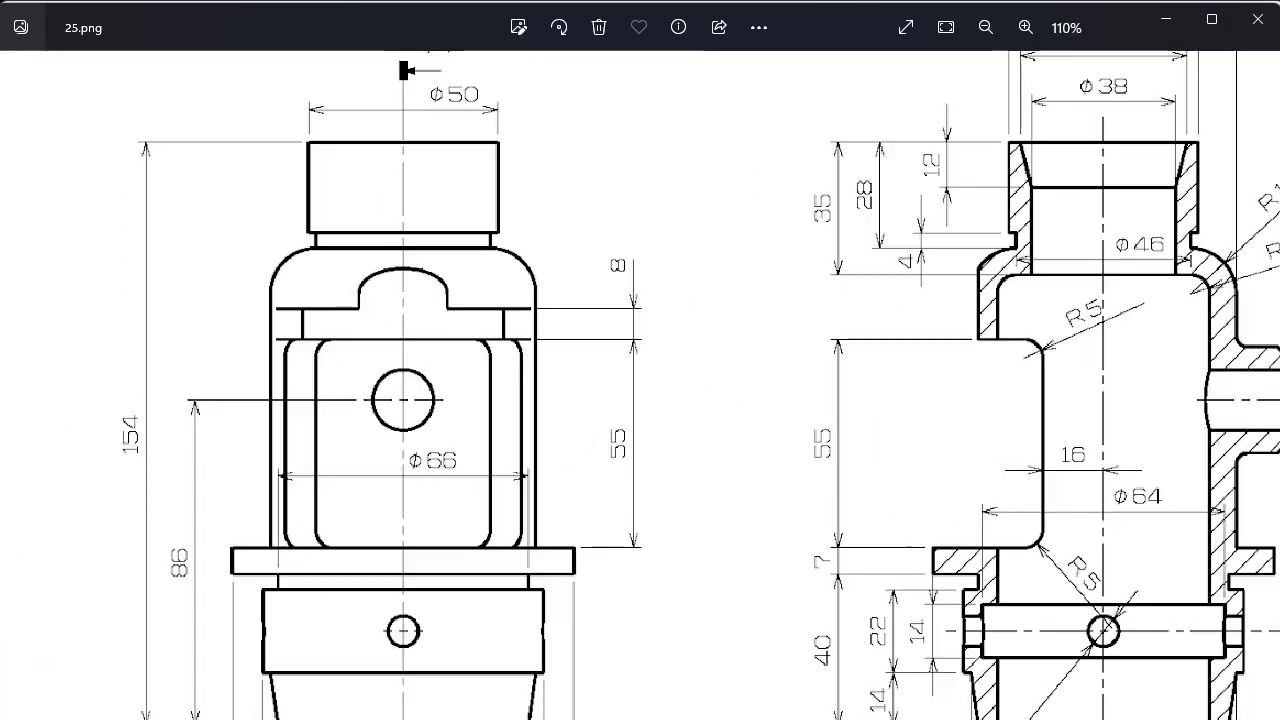
pyautogui.hotkey('alt', 'Tab')
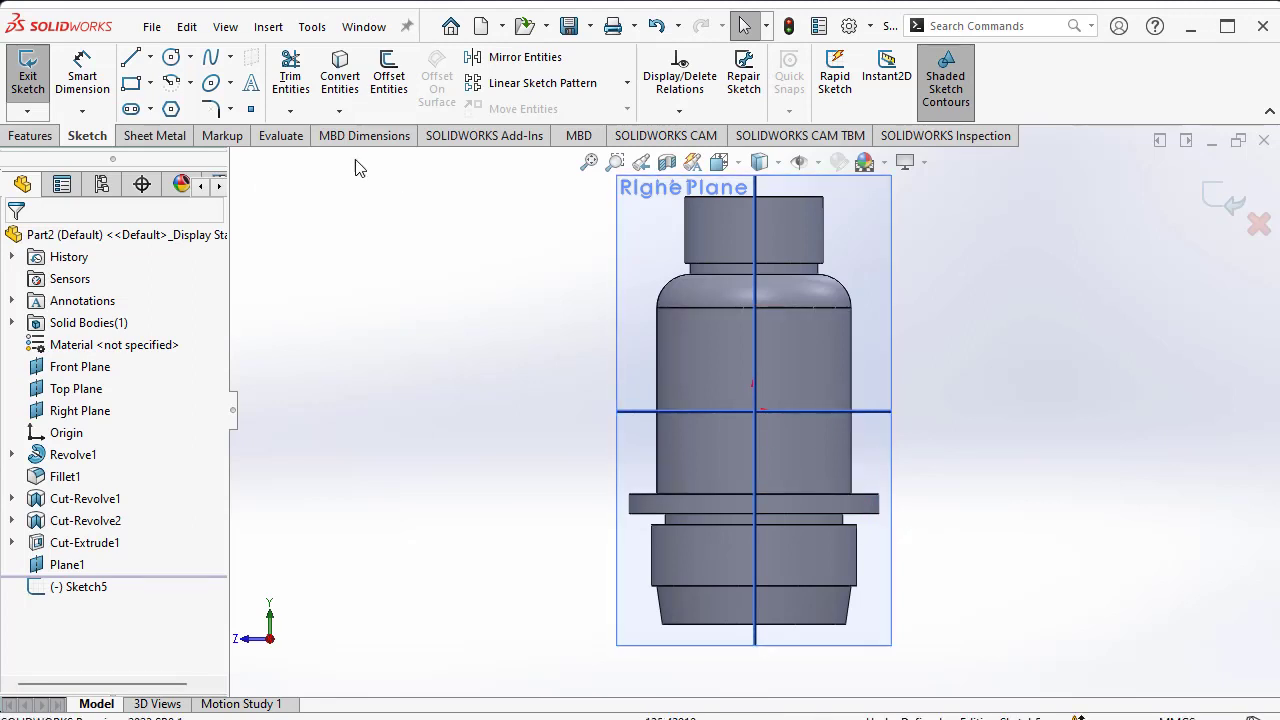
# - Draw a center rectangle from the sketch origin and dimension its height 55 mm
pyautogui.click(150, 84)
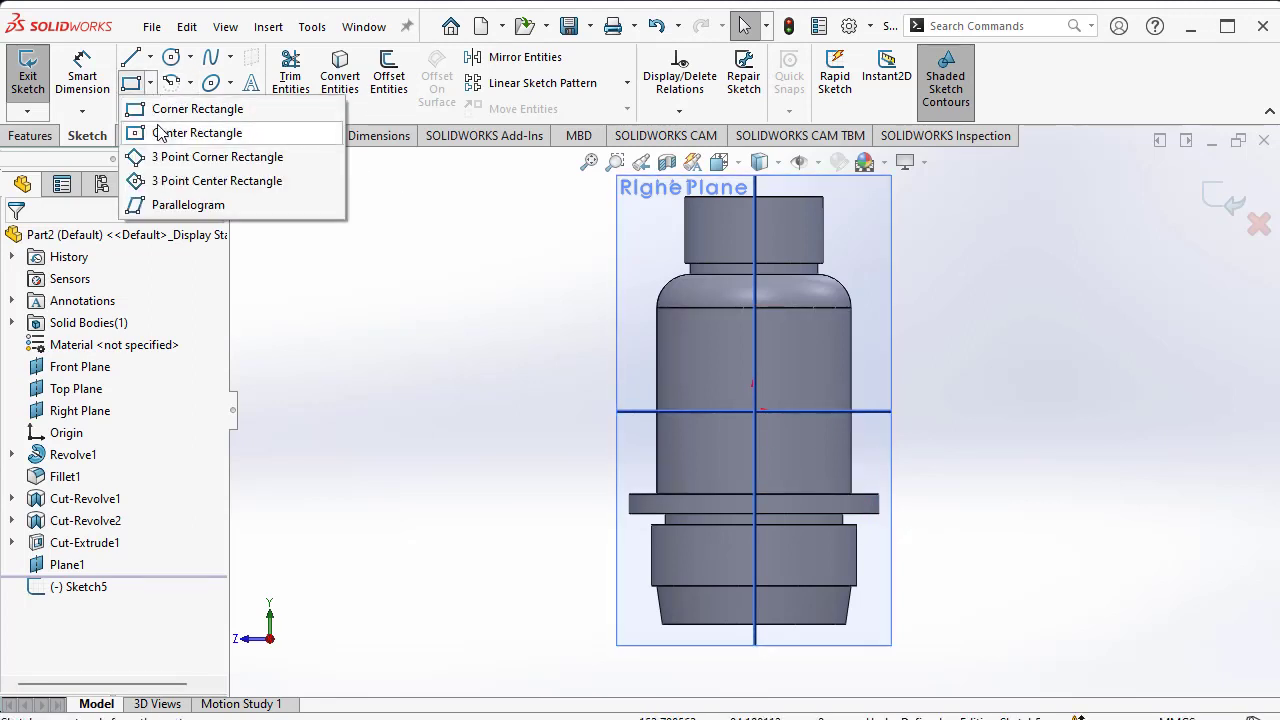
pyautogui.click(190, 132)
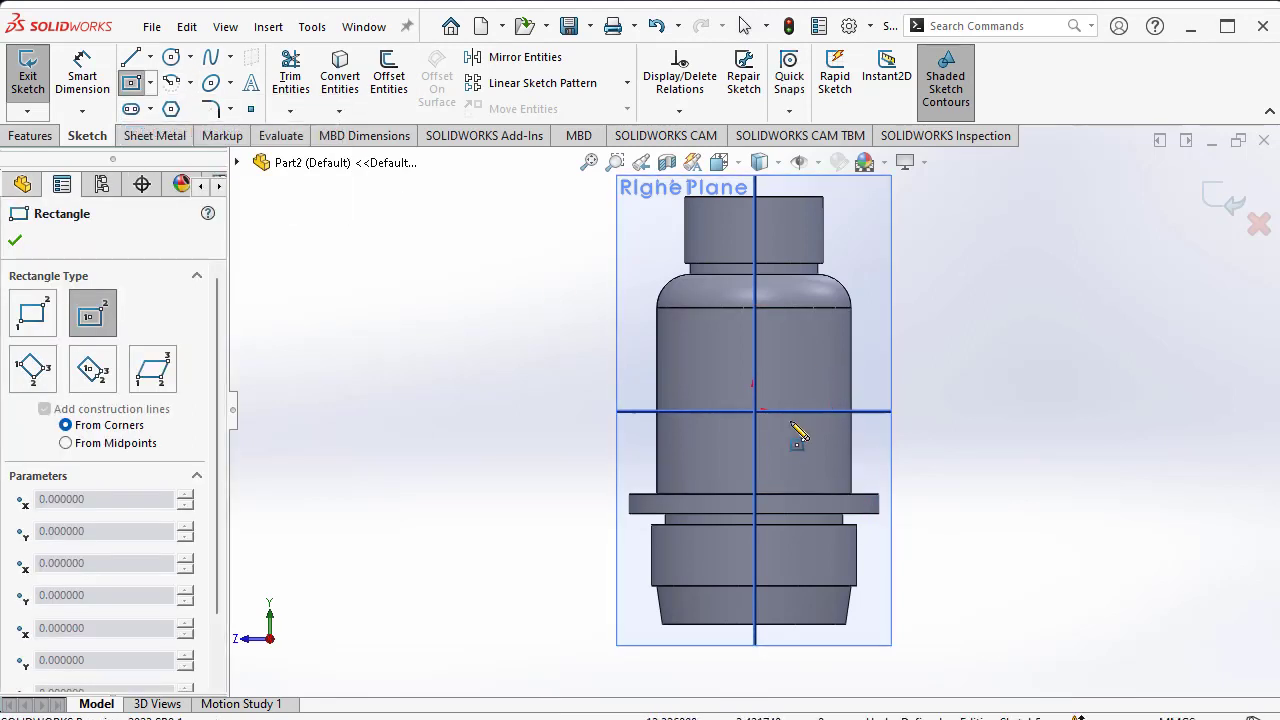
pyautogui.click(754, 411)
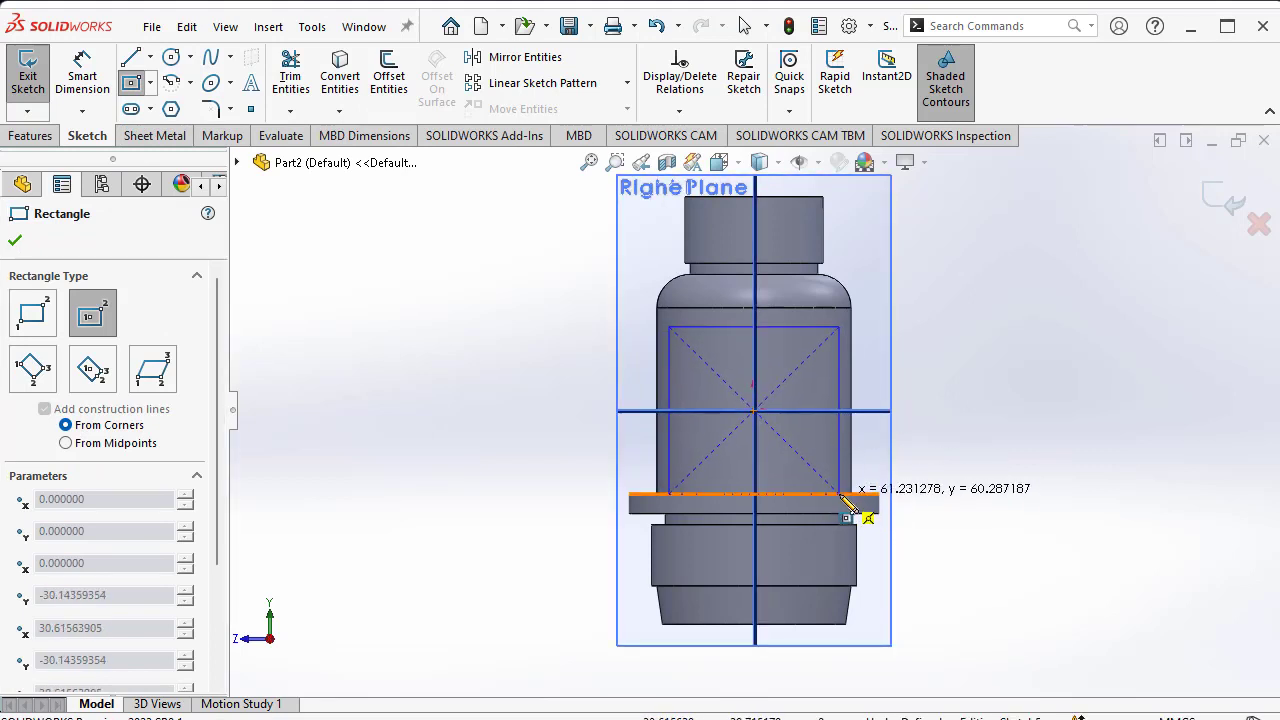
pyautogui.click(838, 494)
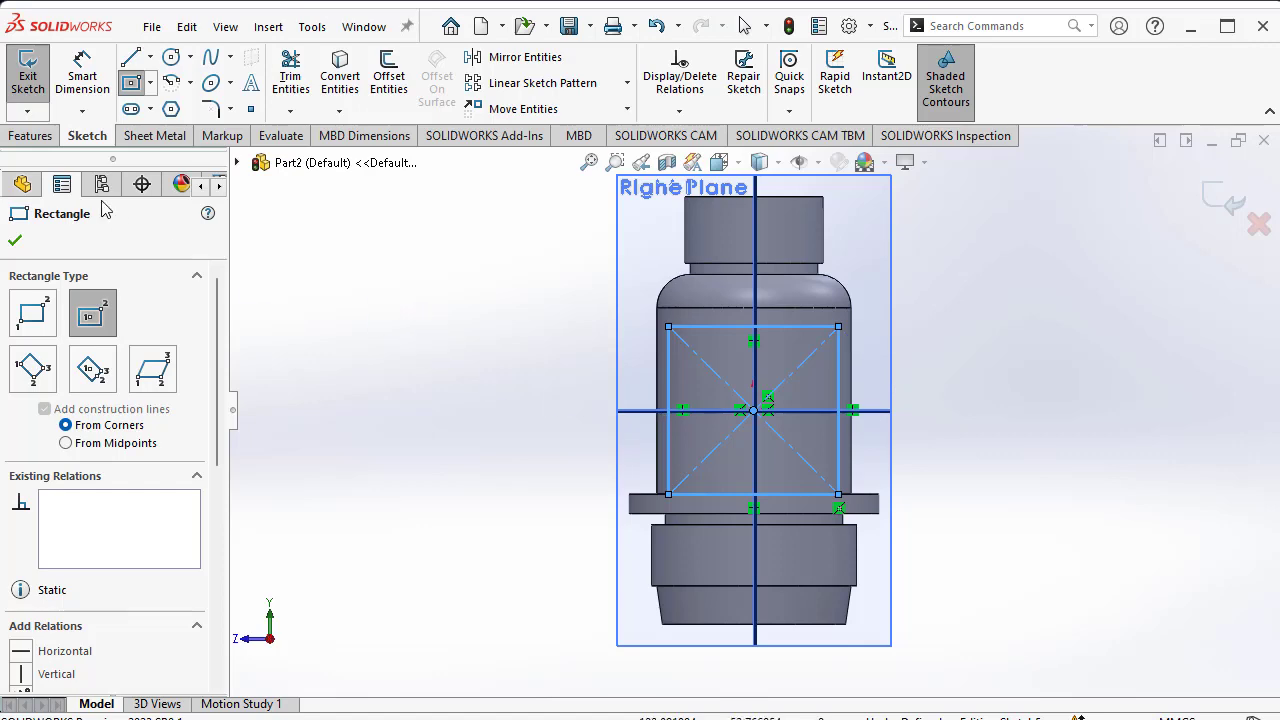
pyautogui.click(82, 72)
pyautogui.click(845, 381)
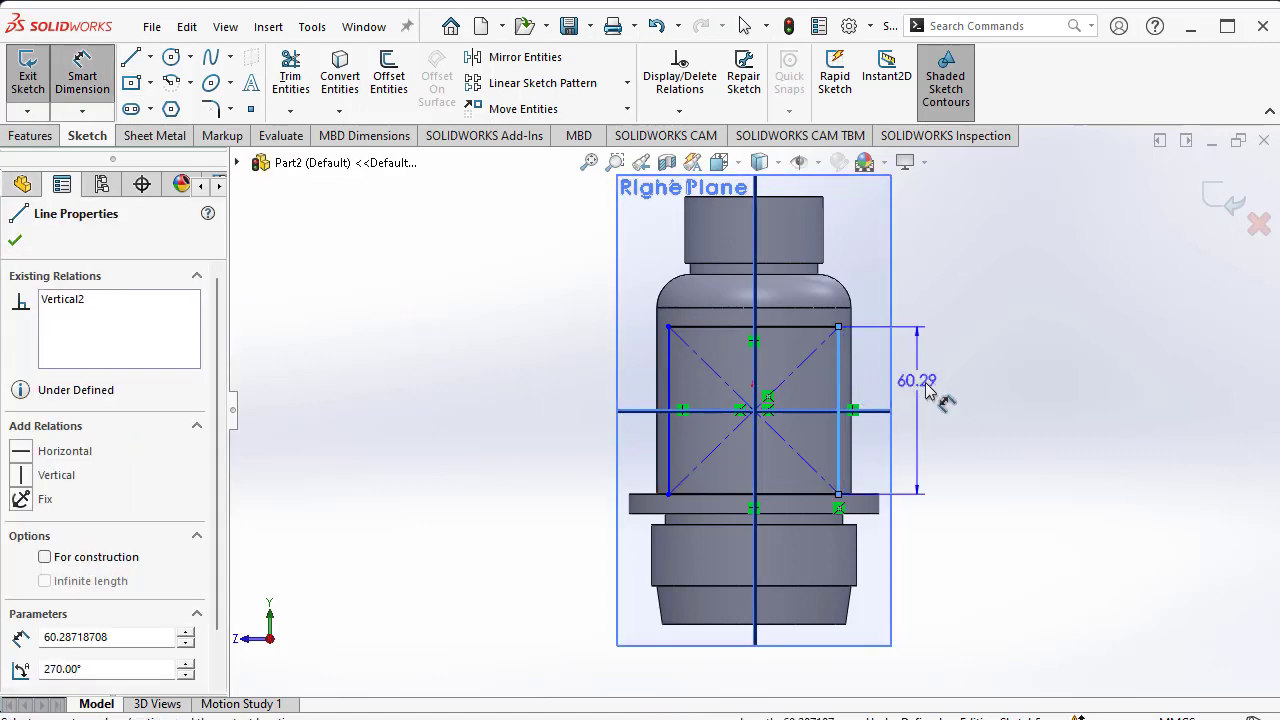
pyautogui.click(922, 382)
pyautogui.write('55')
pyautogui.press('Return')
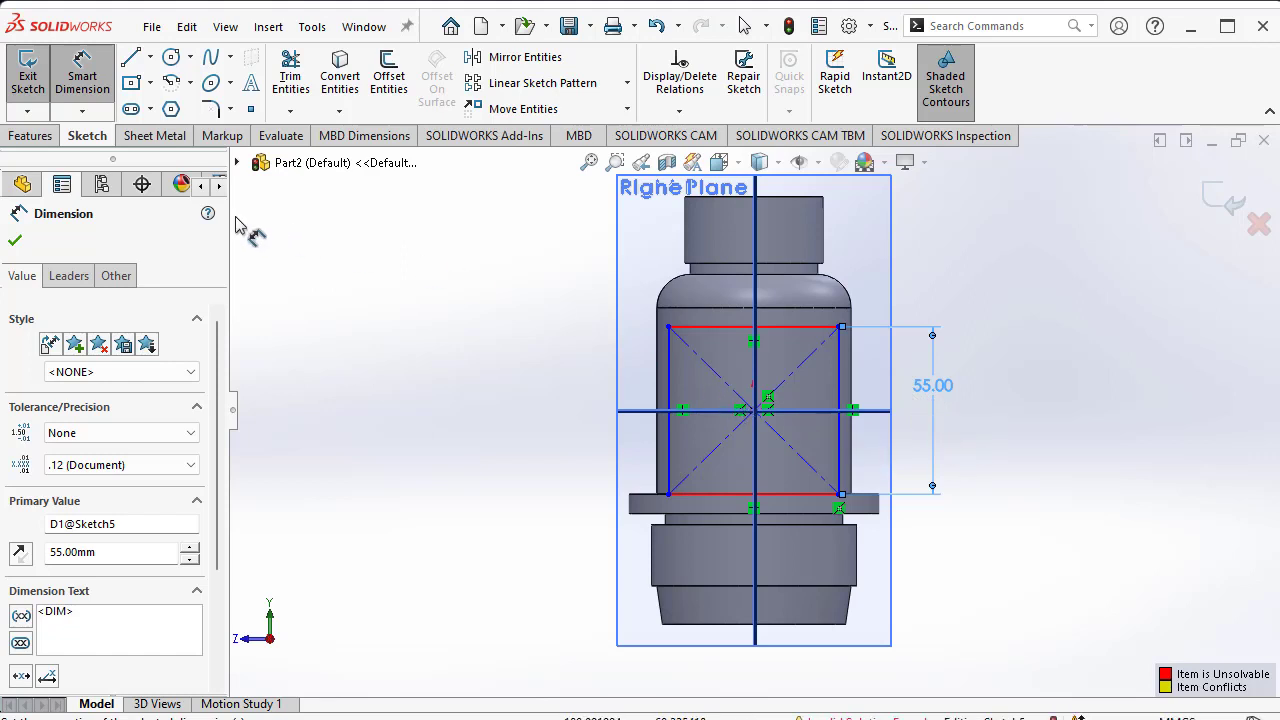
pyautogui.click(14, 242)
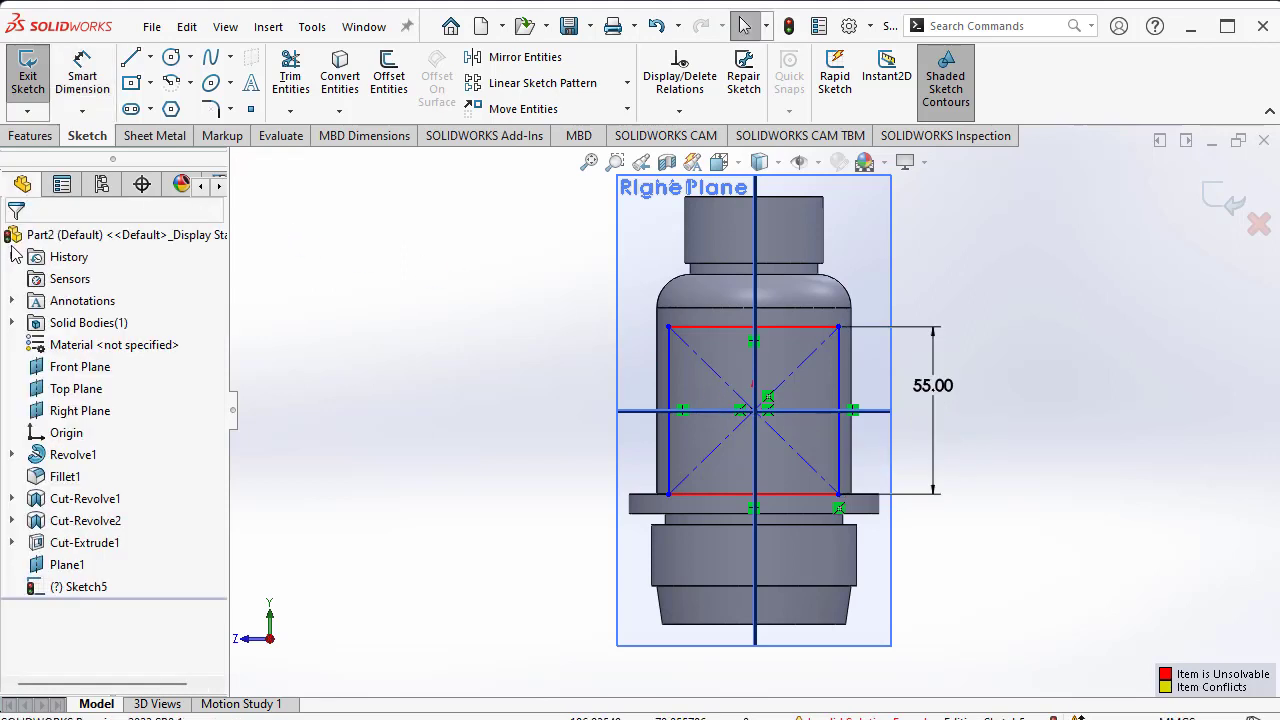
# - Delete the top-midpoint and vertical relations, try a 50 left-line dimension, then undo it
pyautogui.click(756, 345)
pyautogui.press('Delete')
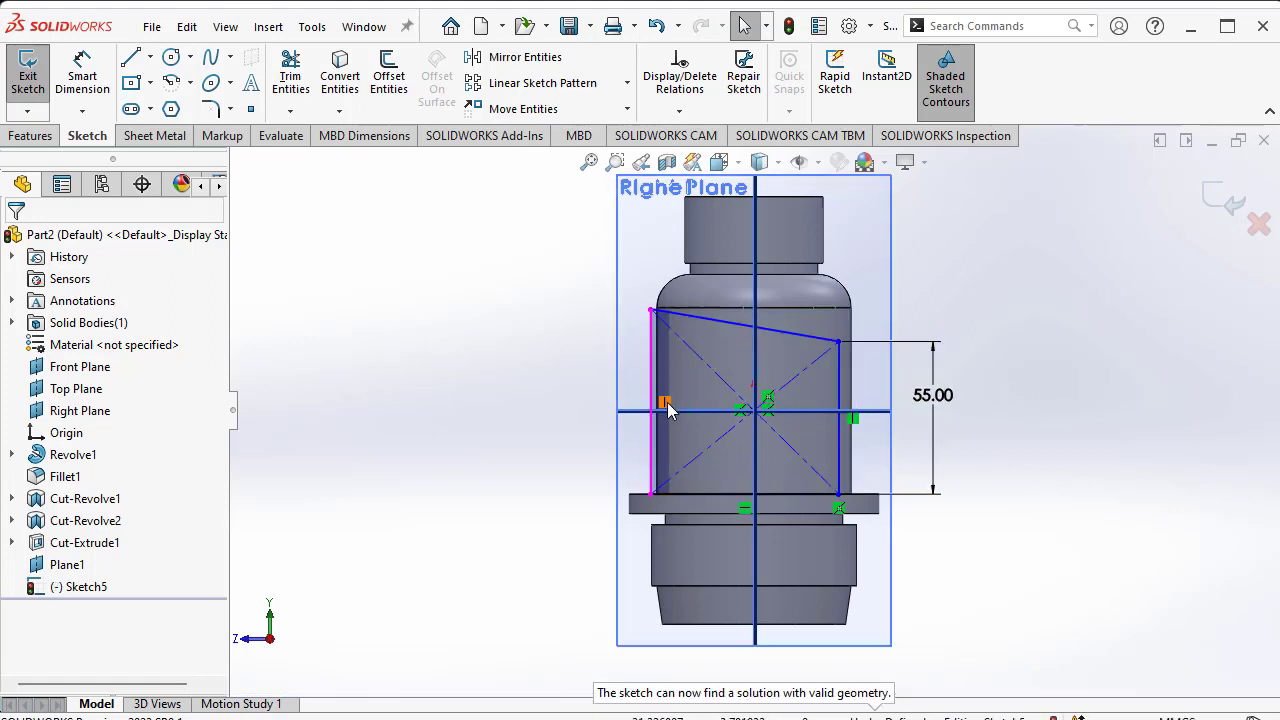
pyautogui.click(664, 402)
pyautogui.press('Delete')
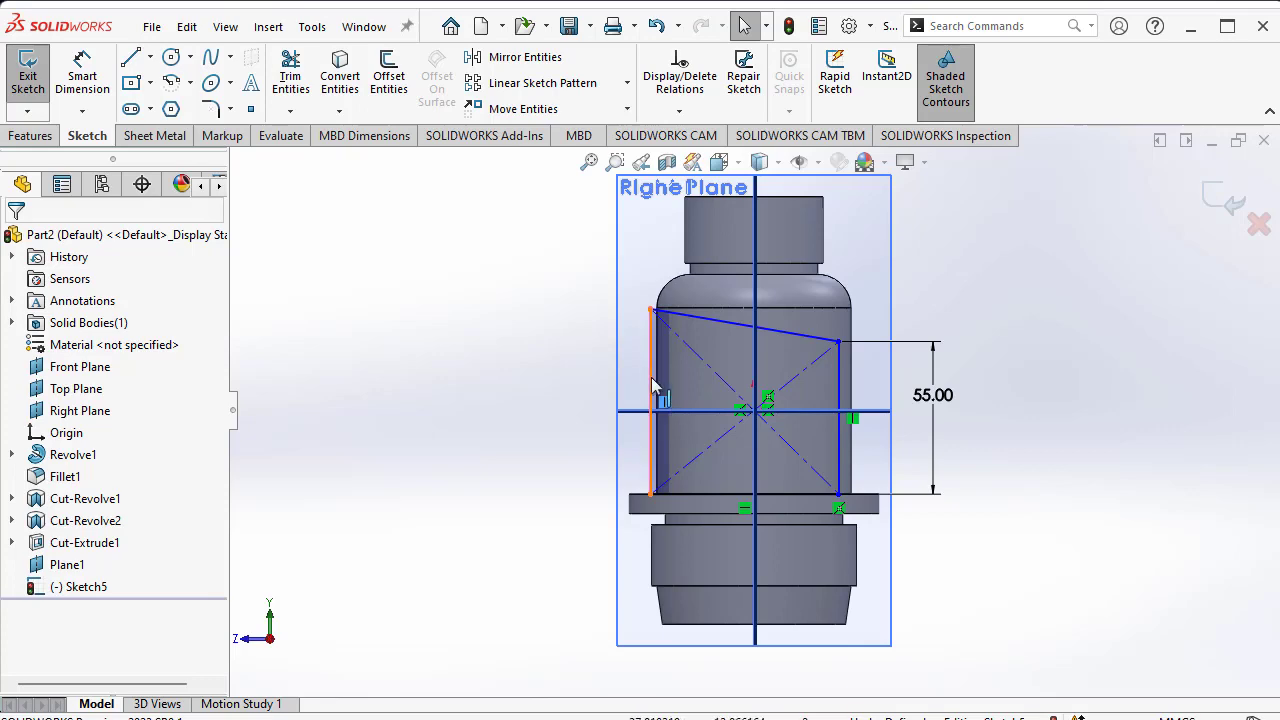
pyautogui.click(82, 75)
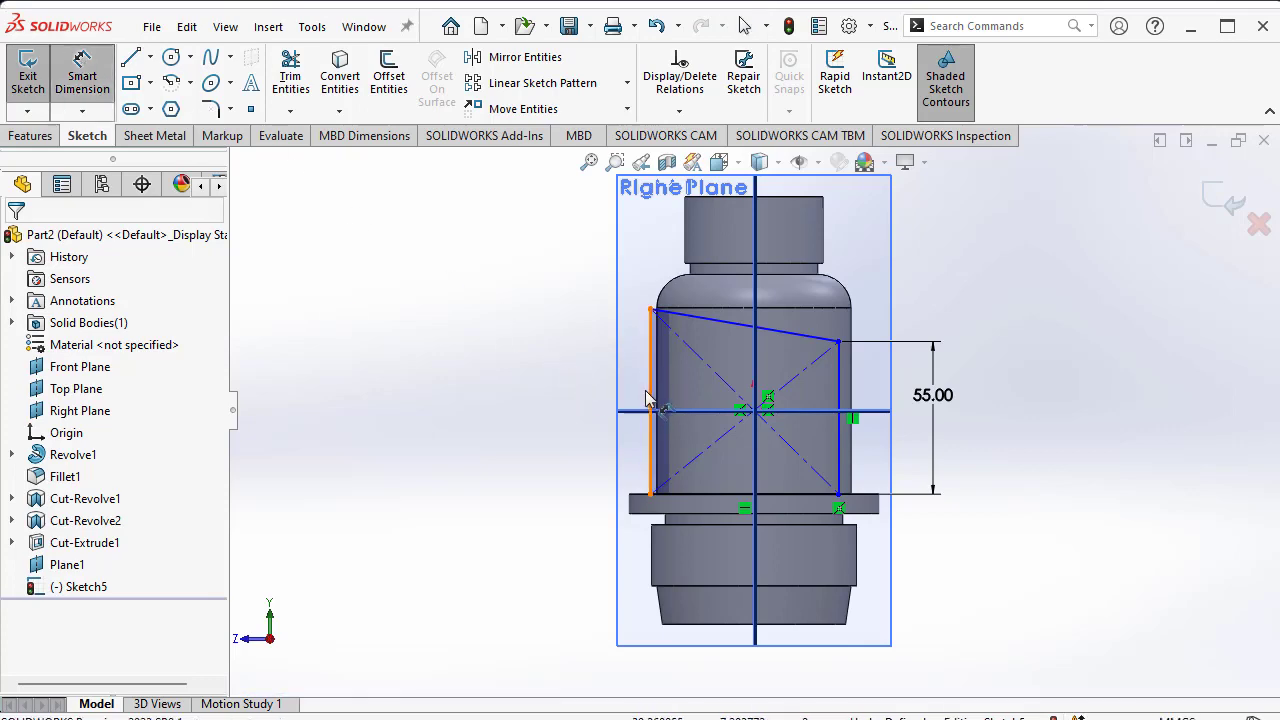
pyautogui.click(603, 412)
pyautogui.click(586, 402)
pyautogui.write('50')
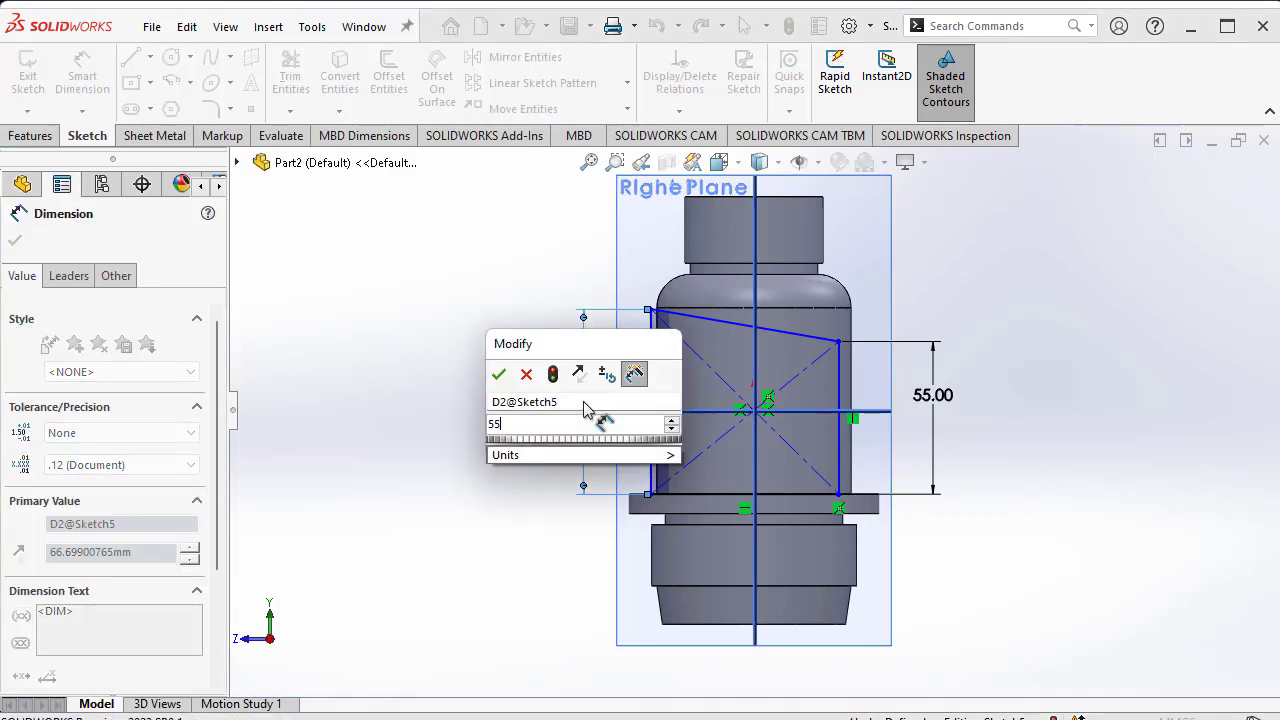
pyautogui.press('Escape')
pyautogui.press('Return')
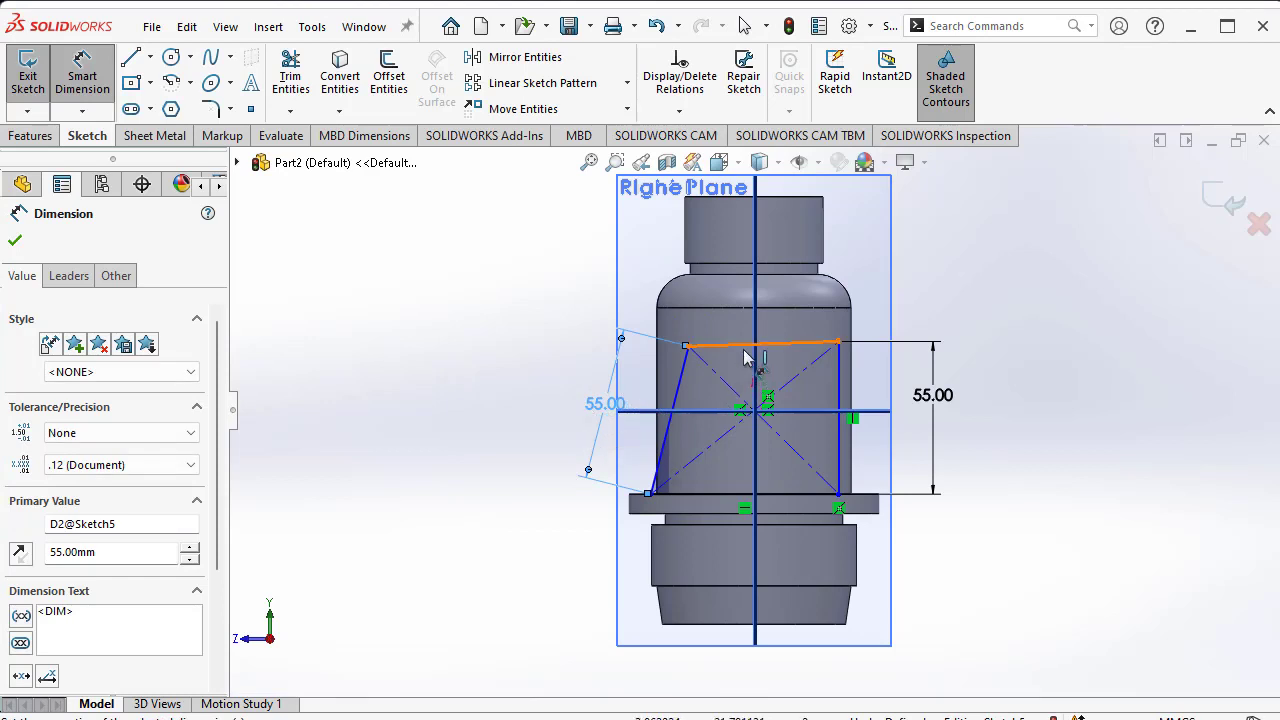
pyautogui.hotkey('ctrl', 'z')
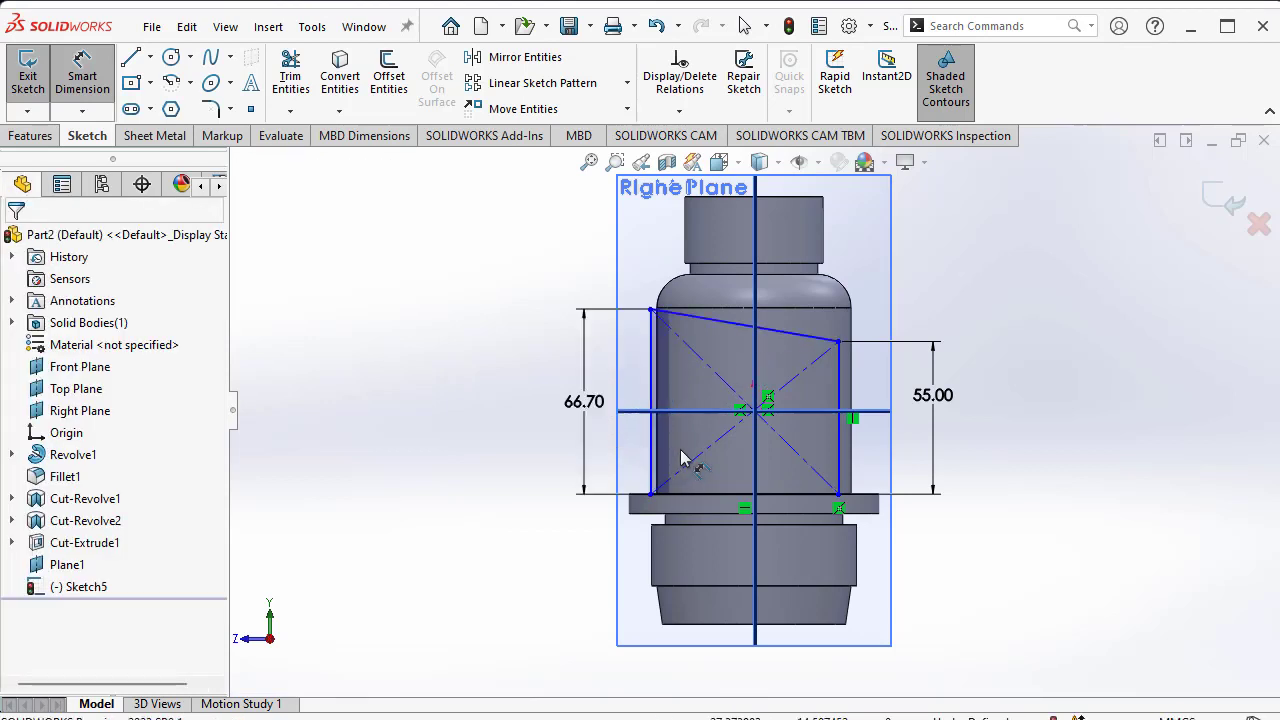
pyautogui.hotkey('ctrl', 'z')
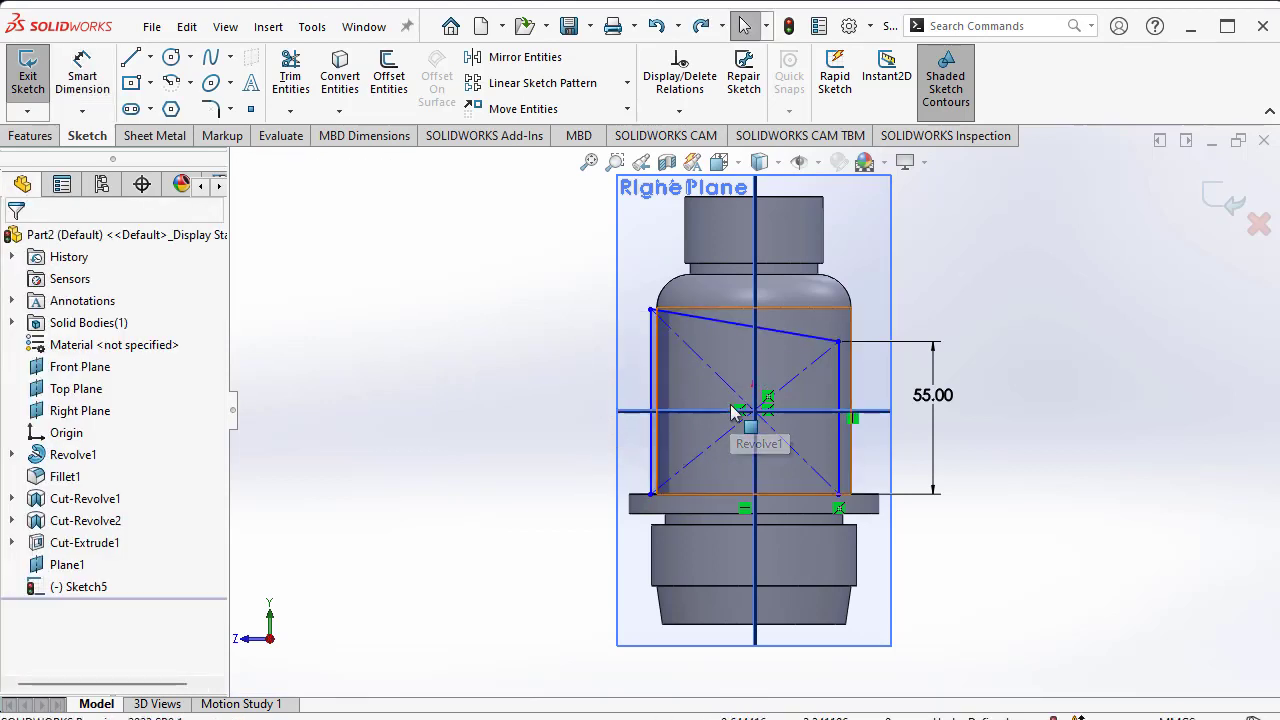
# - Pull the sketch back into a centred rectangle and redimension its right side to 55
pyautogui.click(738, 416)
pyautogui.moveTo(738, 416); pyautogui.dragTo(752, 412)
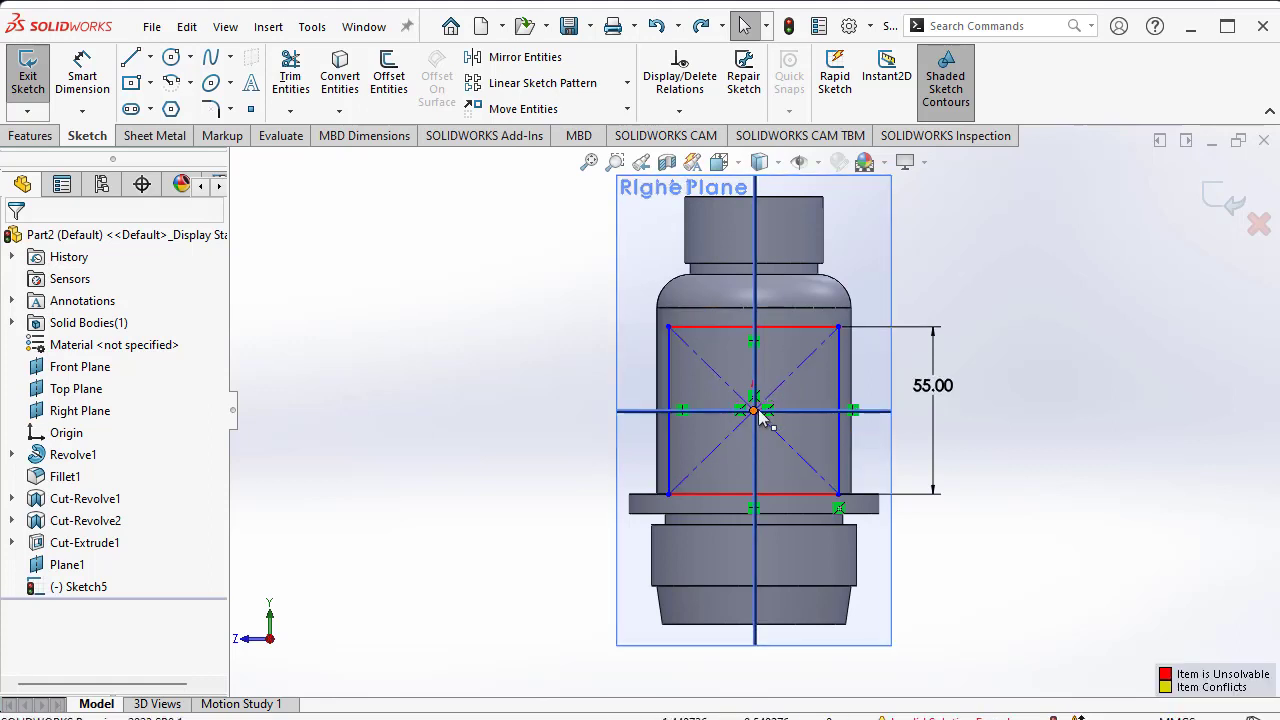
pyautogui.click(935, 390)
pyautogui.press('Delete')
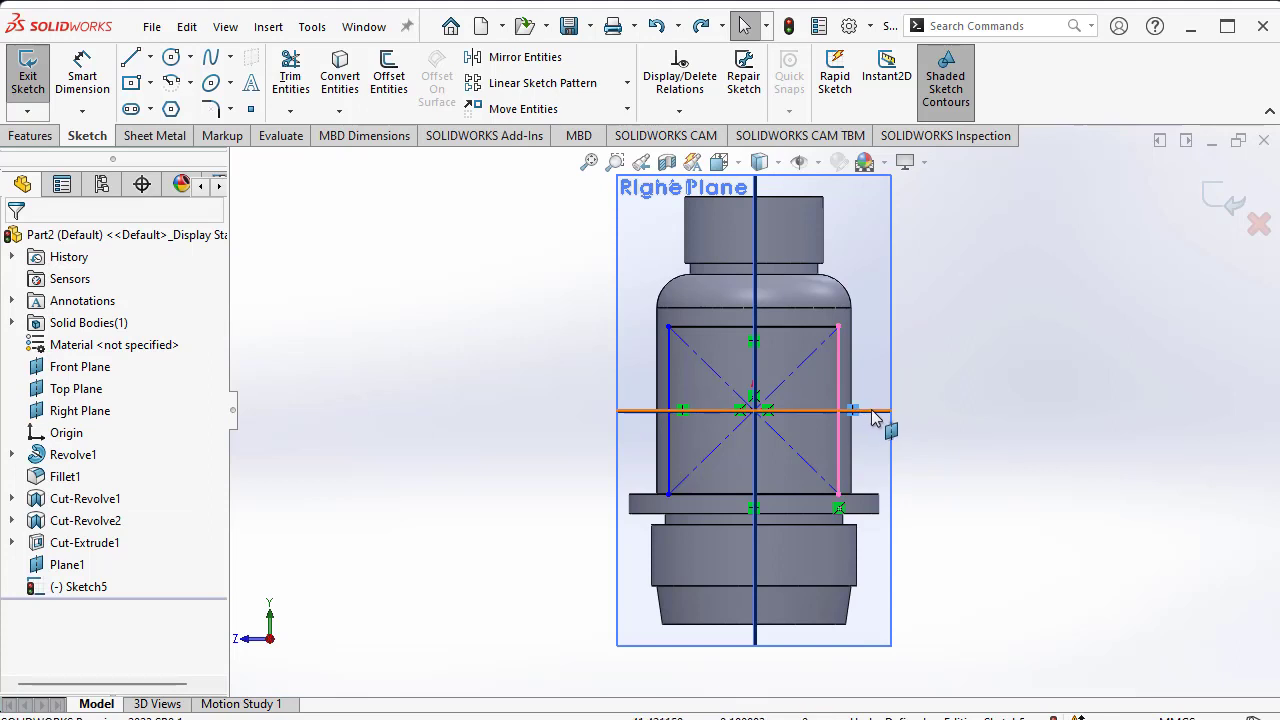
pyautogui.click(670, 414)
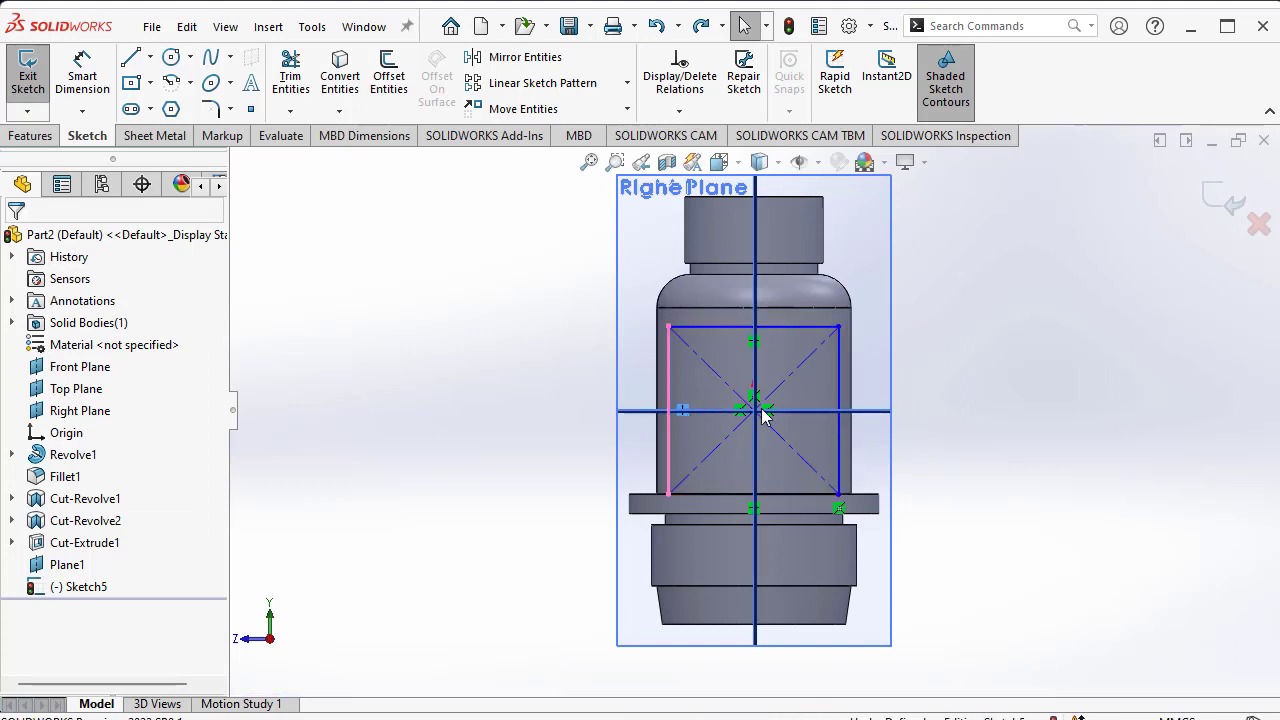
pyautogui.click(63, 84)
pyautogui.click(839, 392)
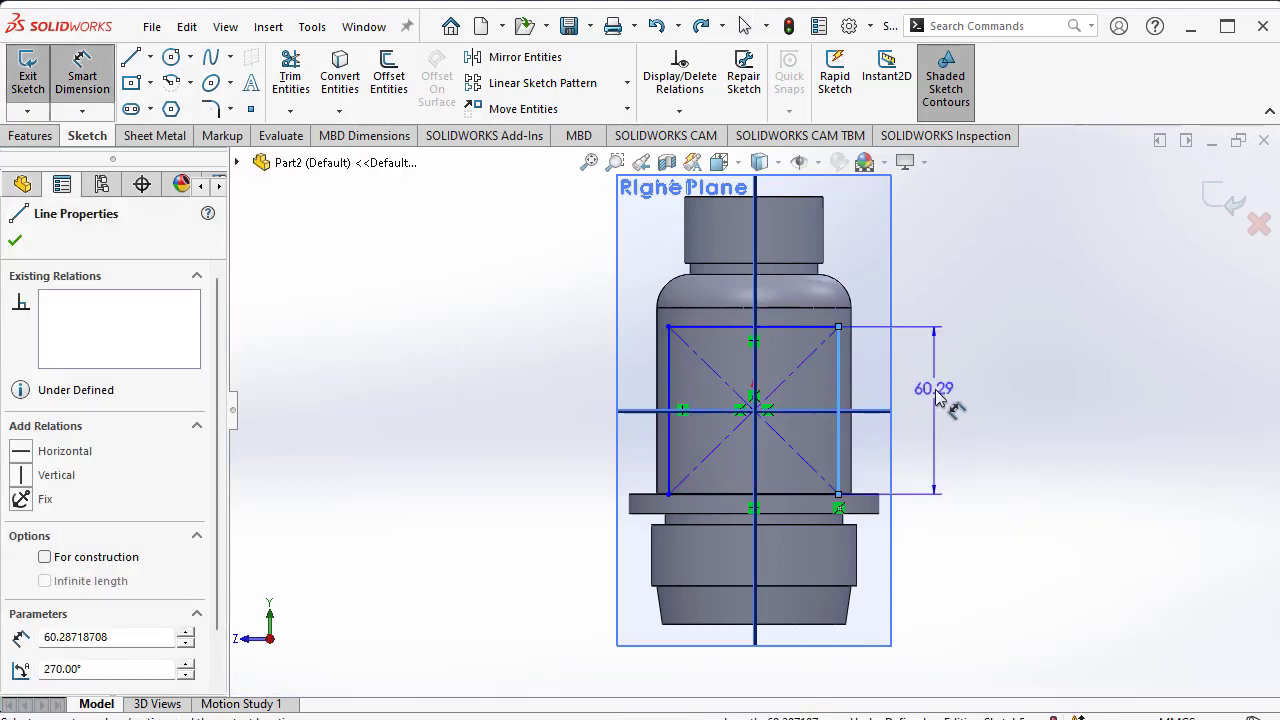
pyautogui.click(922, 395)
pyautogui.write('55')
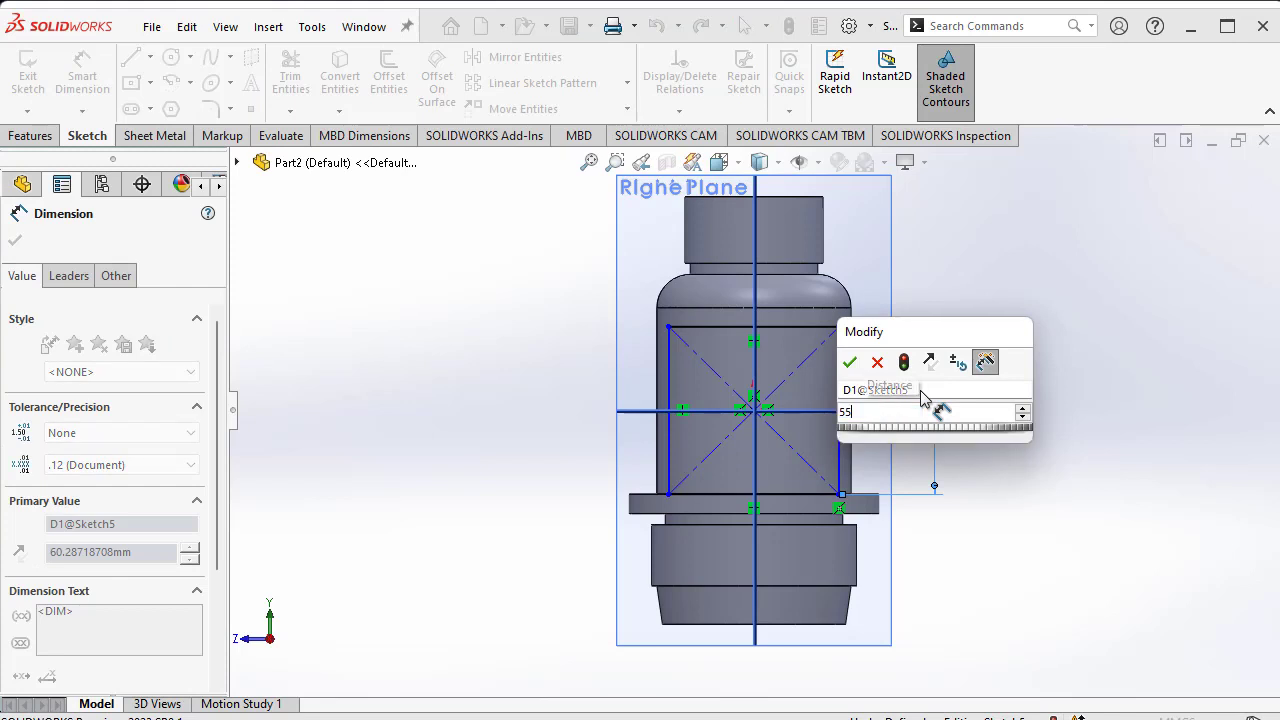
pyautogui.press('Return')
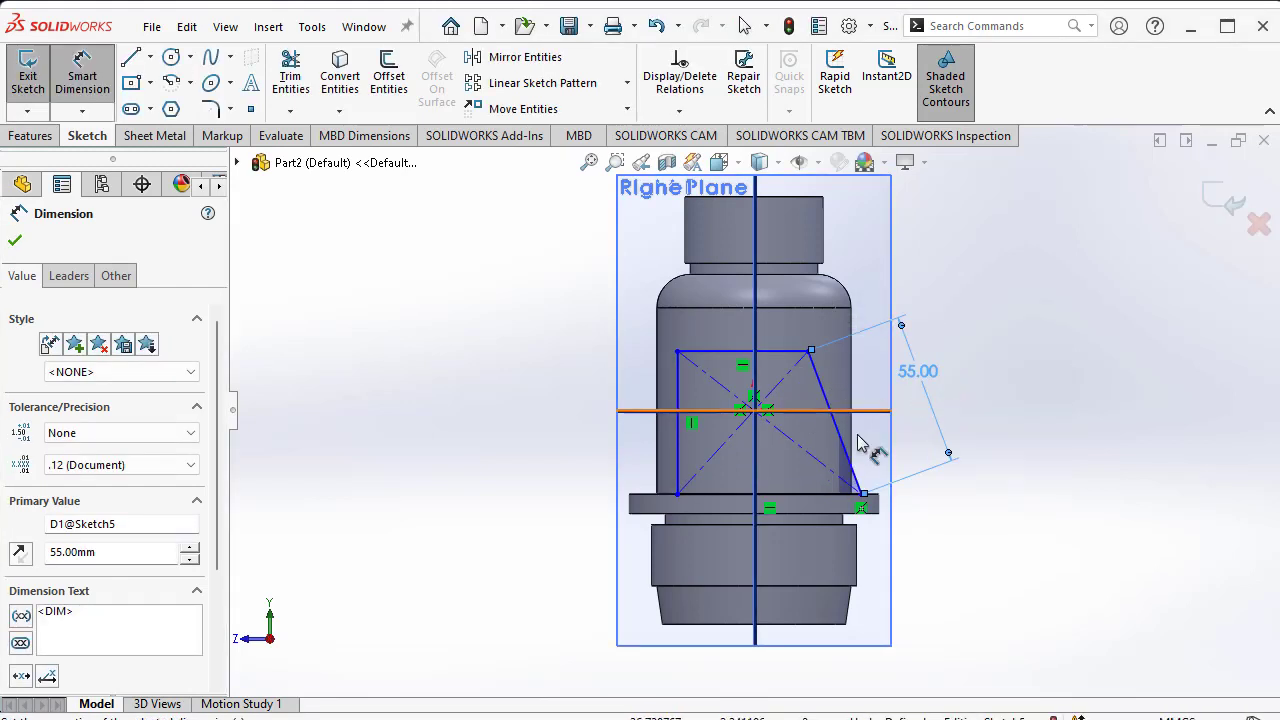
# - Undo the tilted rectangle and clear all its entities from Sketch5
pyautogui.hotkey('ctrl', 'z')
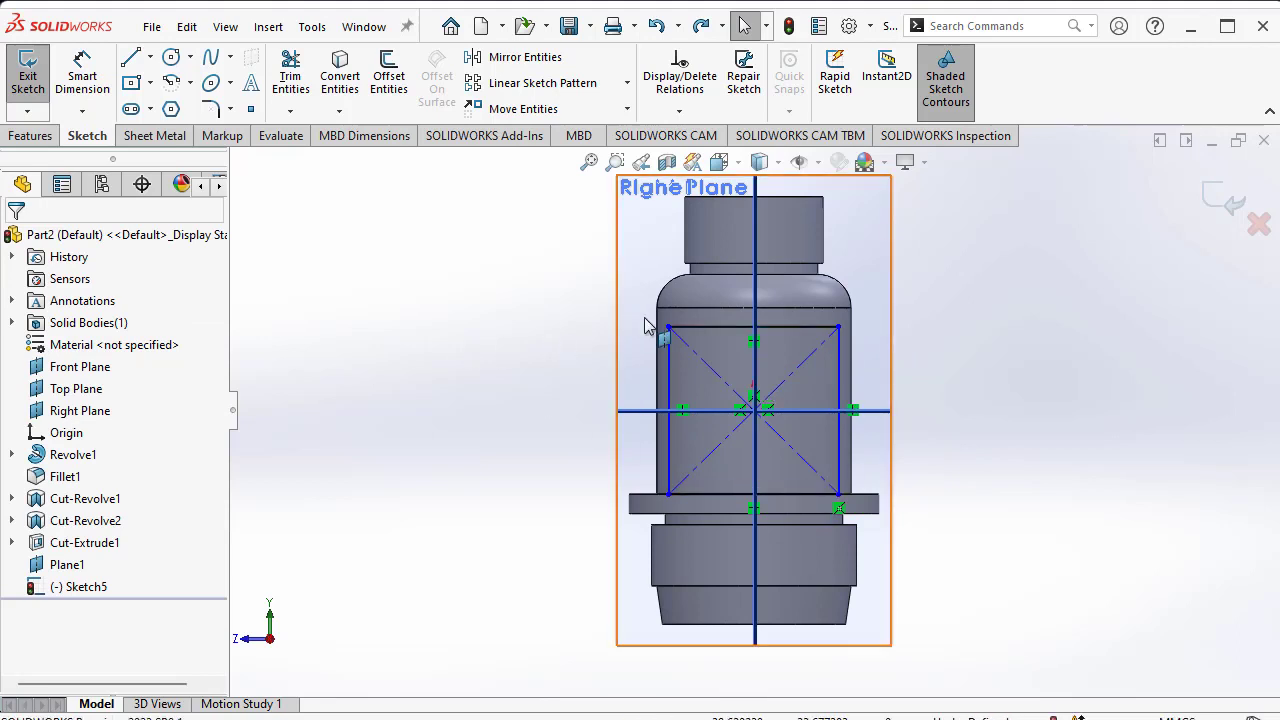
pyautogui.hotkey('ctrl', 'z')
pyautogui.hotkey('ctrl', 'z')
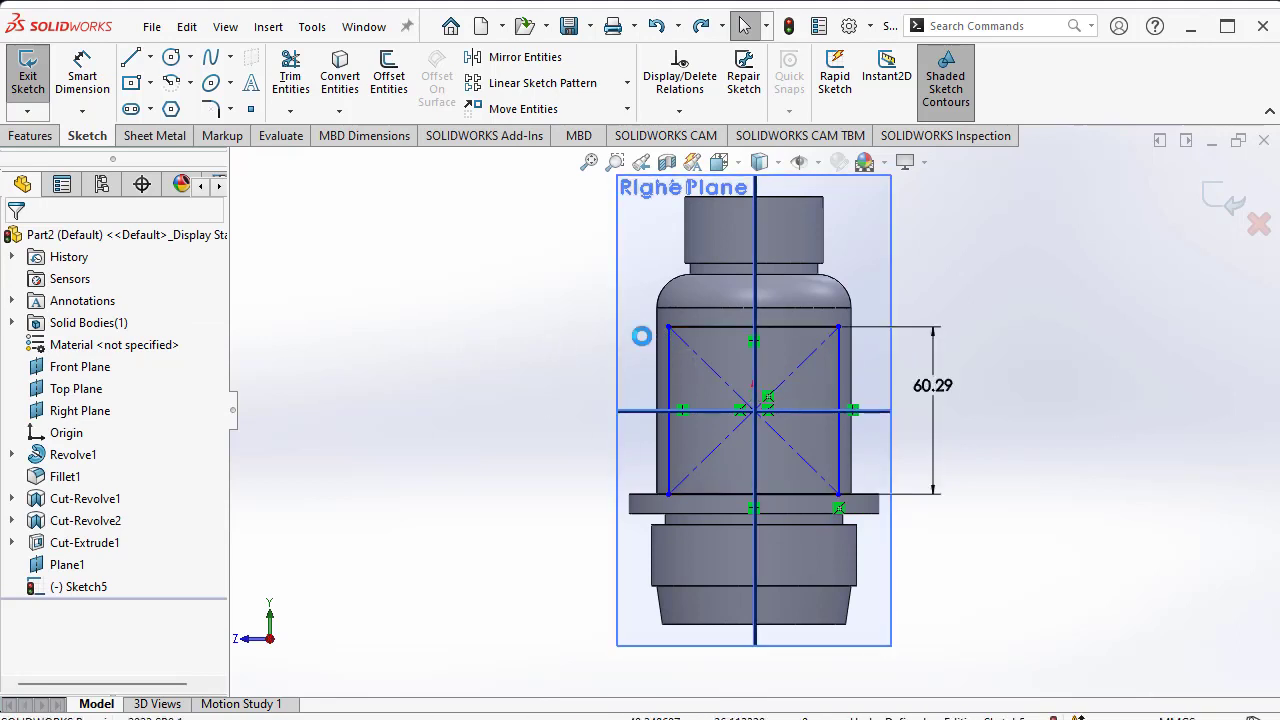
pyautogui.hotkey('ctrl', 'a')
pyautogui.click(13, 243)
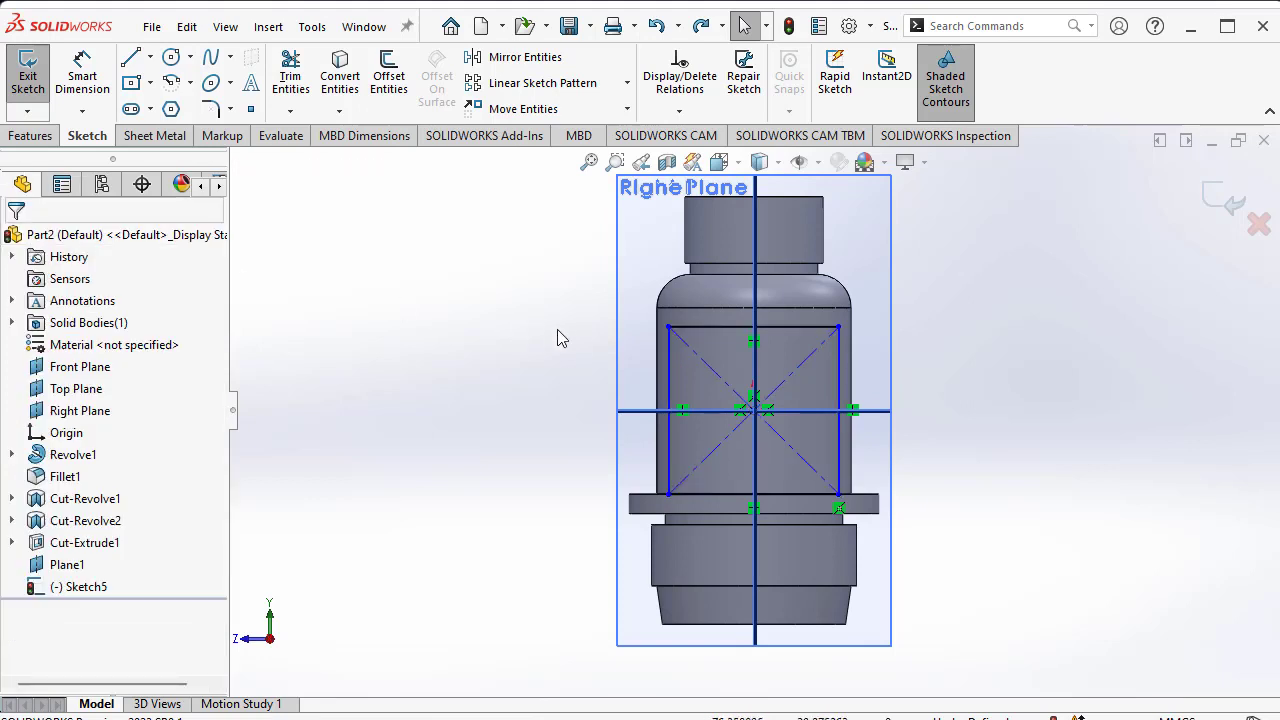
pyautogui.hotkey('ctrl', 'z')
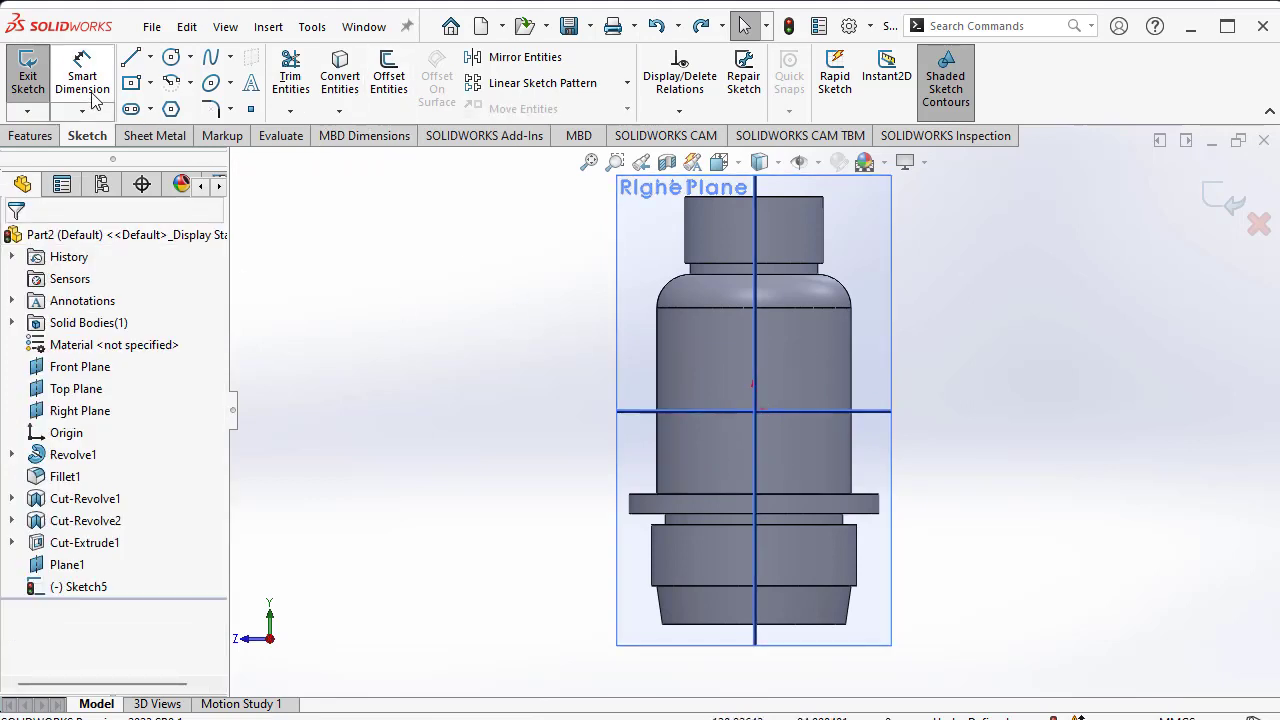
pyautogui.click(131, 82)
pyautogui.click(755, 410)
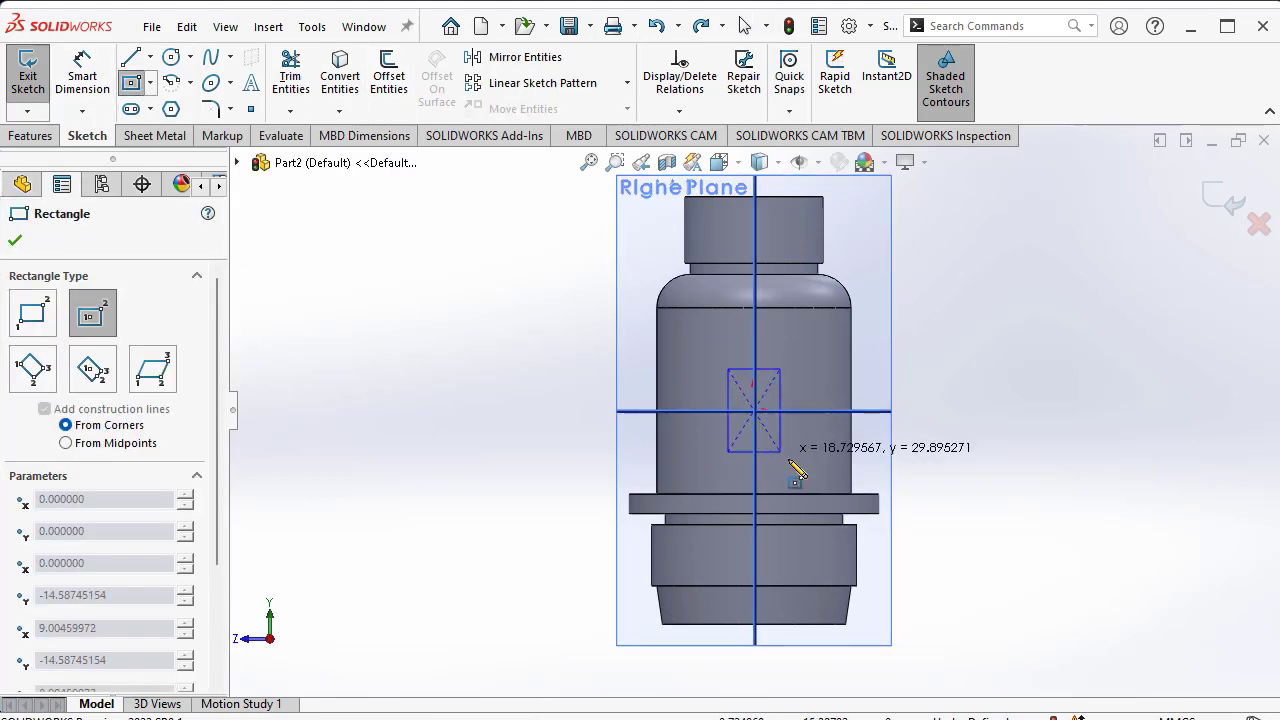
pyautogui.click(820, 467)
pyautogui.press('z')
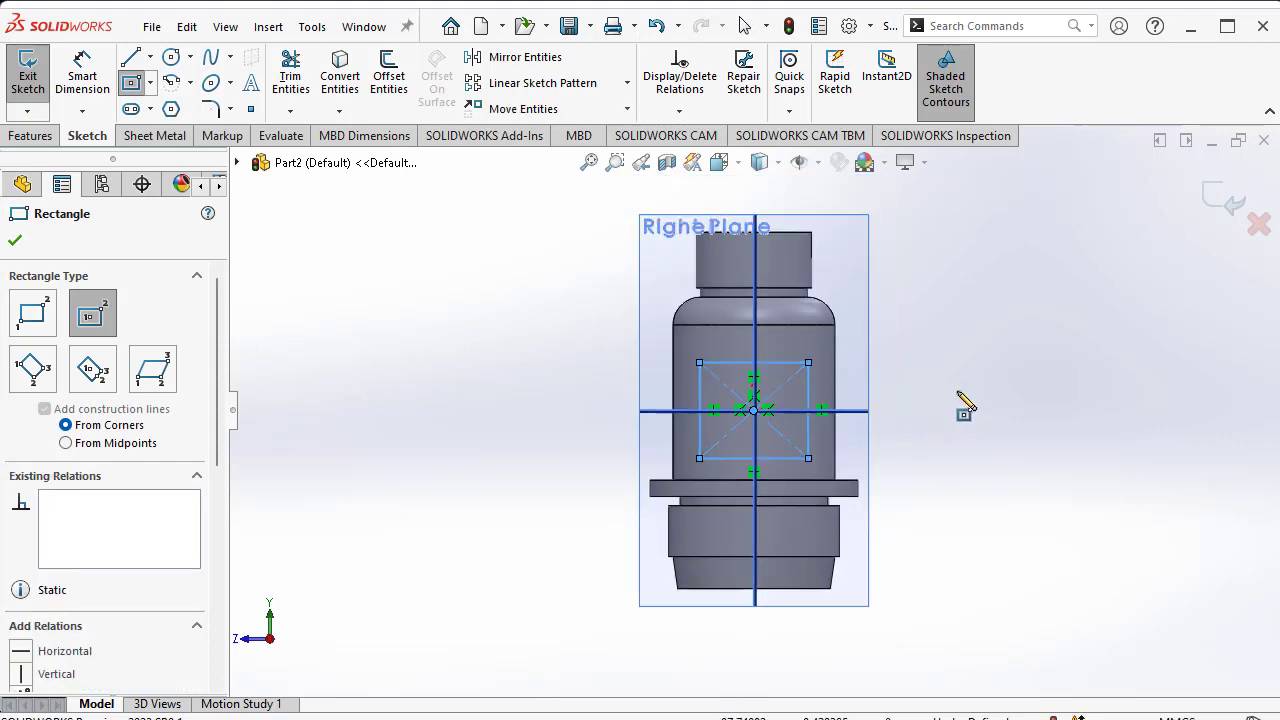
pyautogui.rightClick(928, 400)
pyautogui.click(950, 406)
pyautogui.press('d')
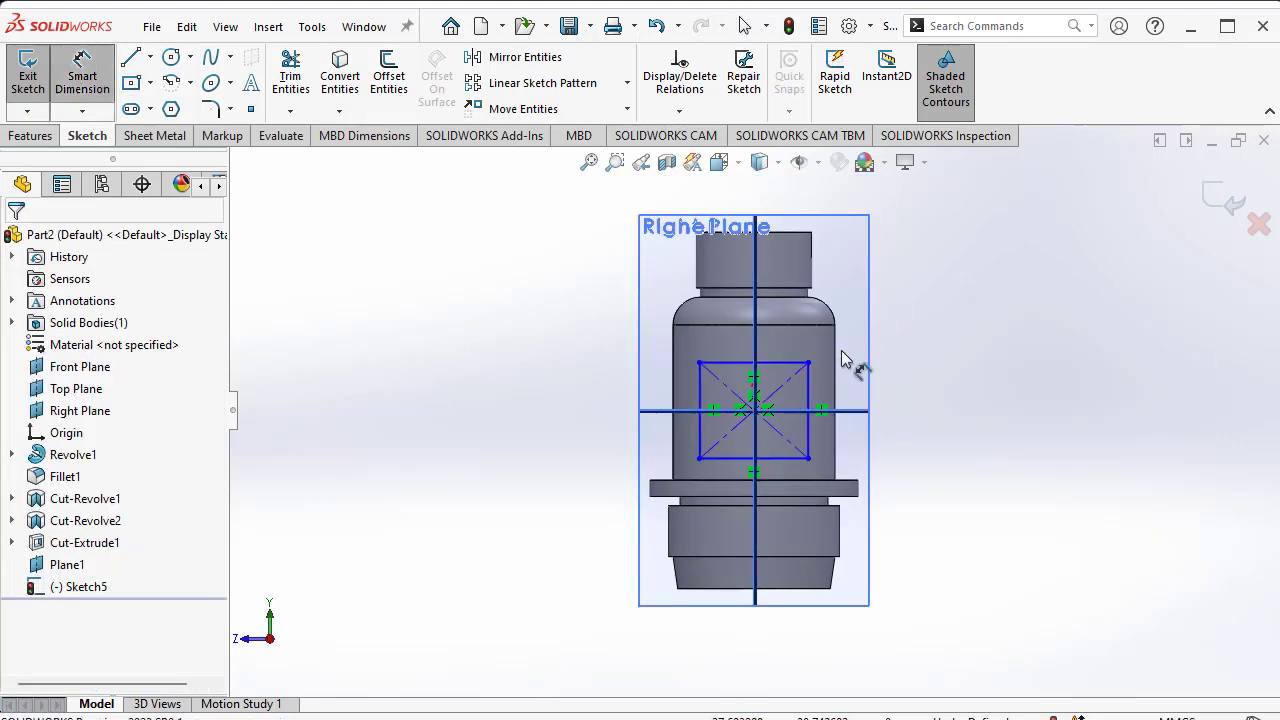
pyautogui.click(812, 405)
pyautogui.click(862, 410)
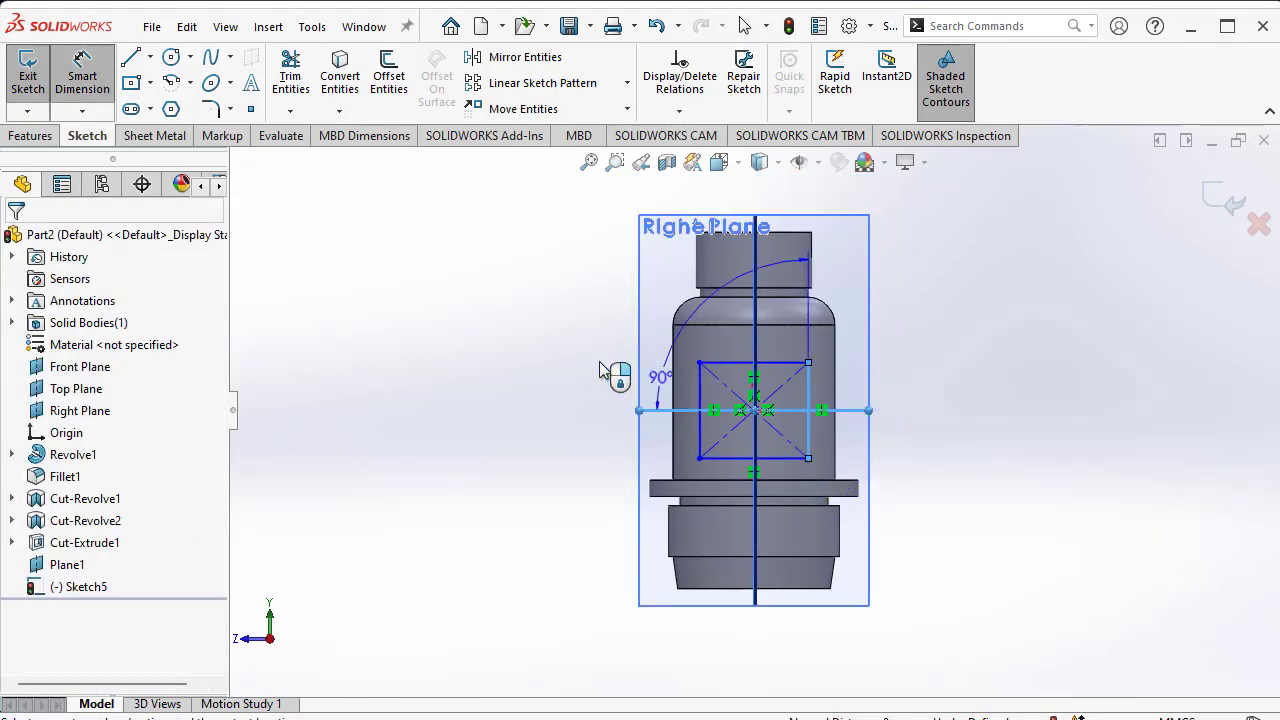
pyautogui.press('Escape')
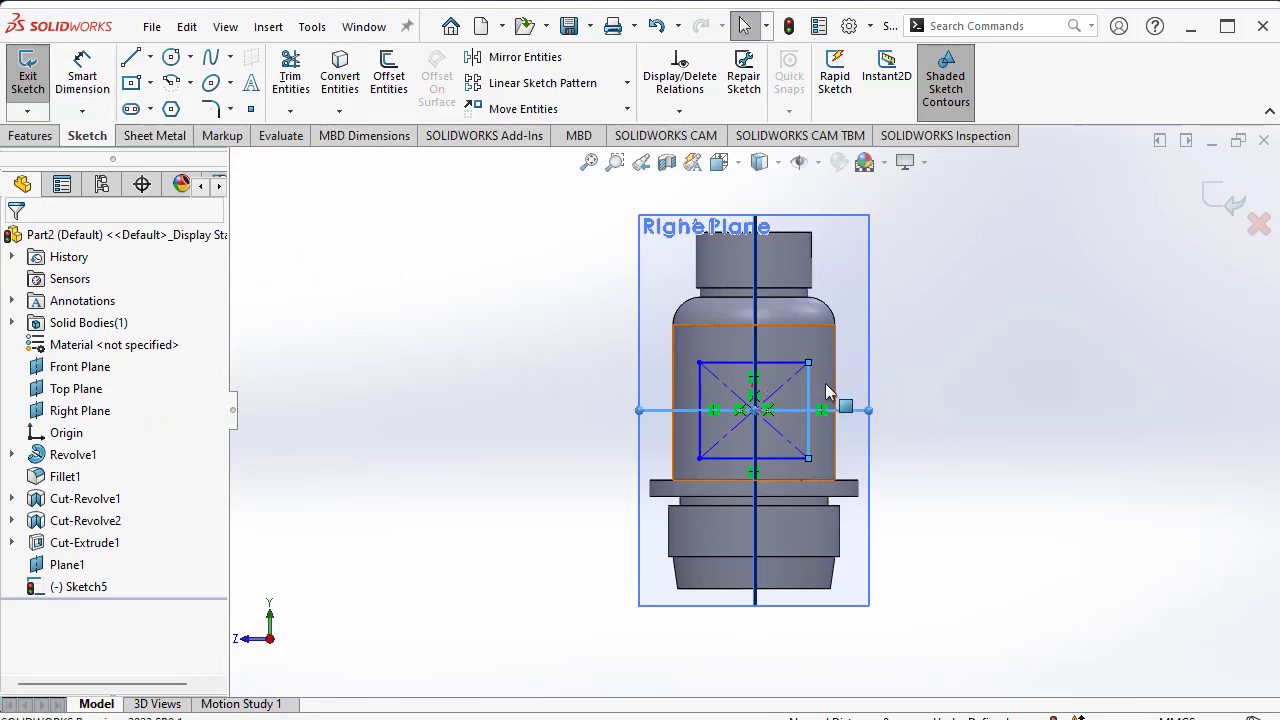
pyautogui.scroll(-3, 830, 405)
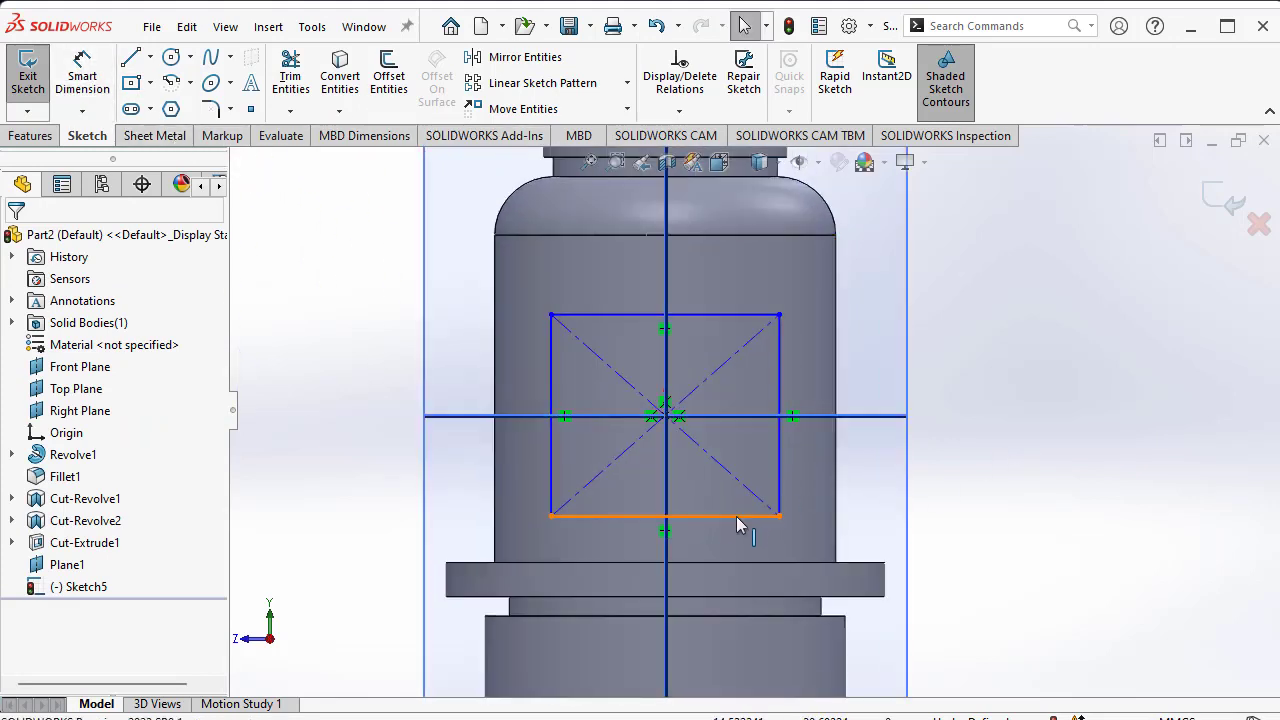
pyautogui.click(736, 516)
pyautogui.click(794, 561)
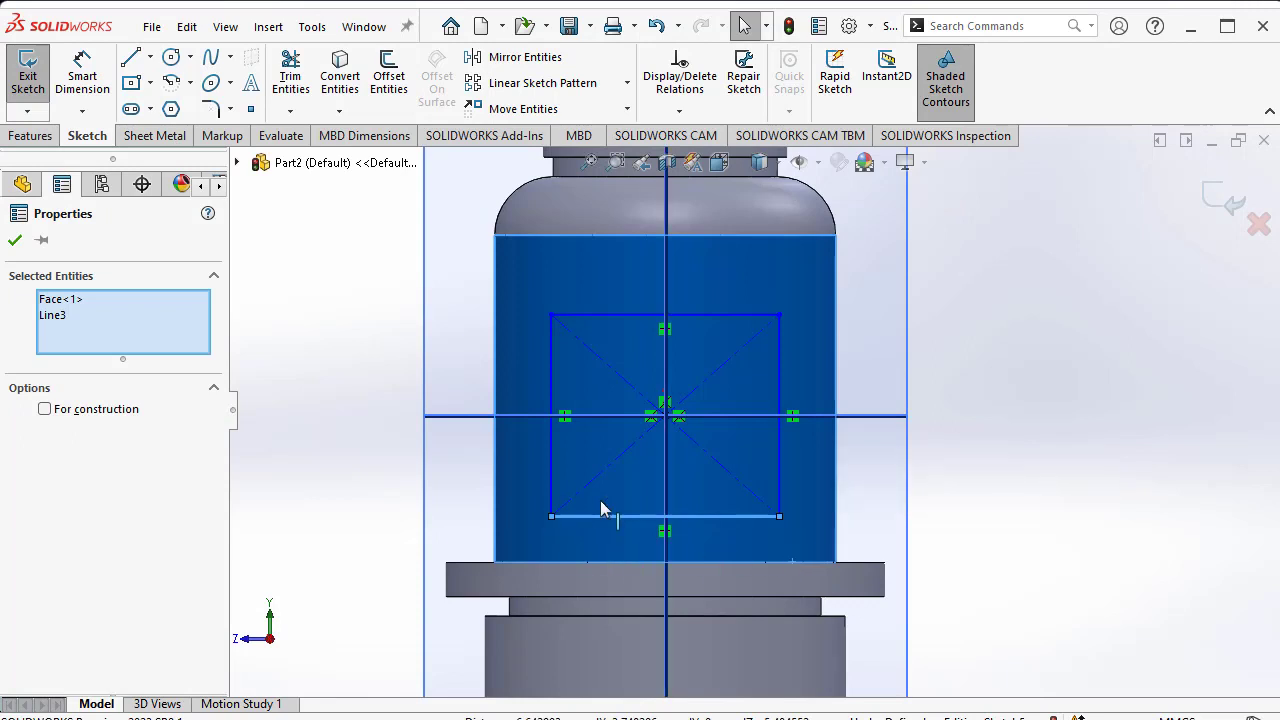
pyautogui.keyDown('ctrl'); pyautogui.click(848, 552); pyautogui.keyUp('ctrl')
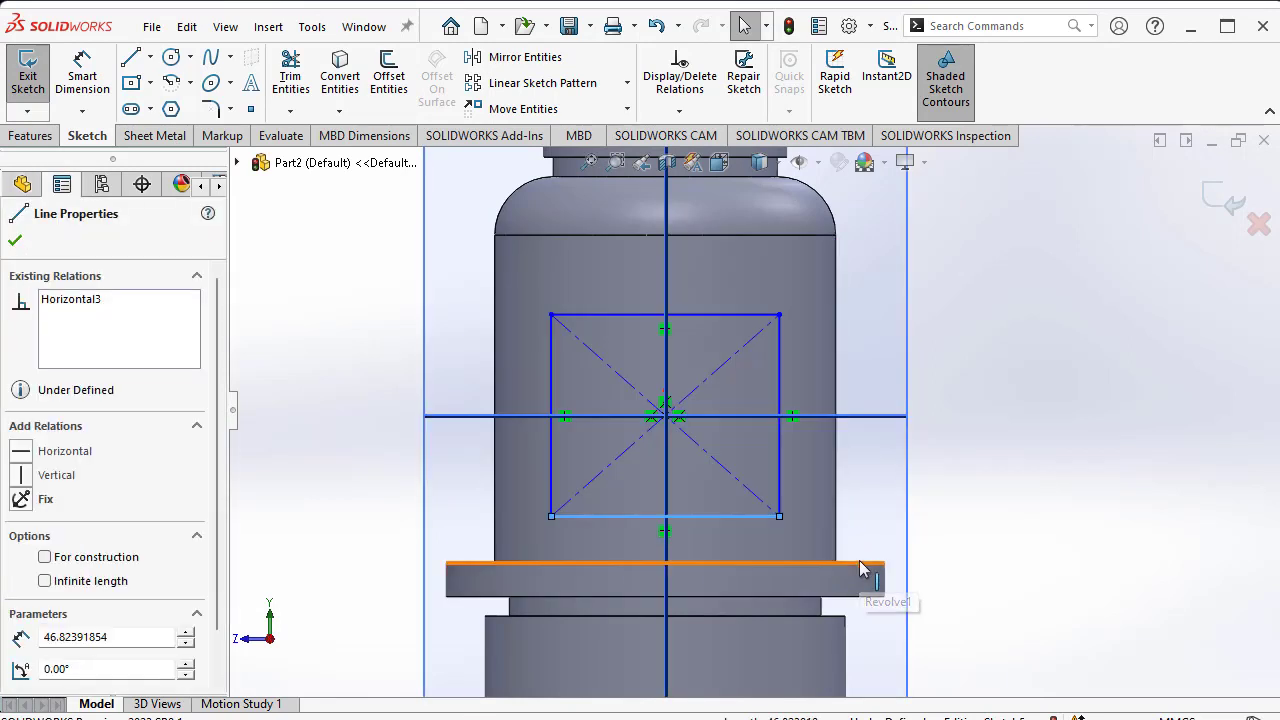
pyautogui.keyDown('ctrl'); pyautogui.click(859, 562); pyautogui.keyUp('ctrl')
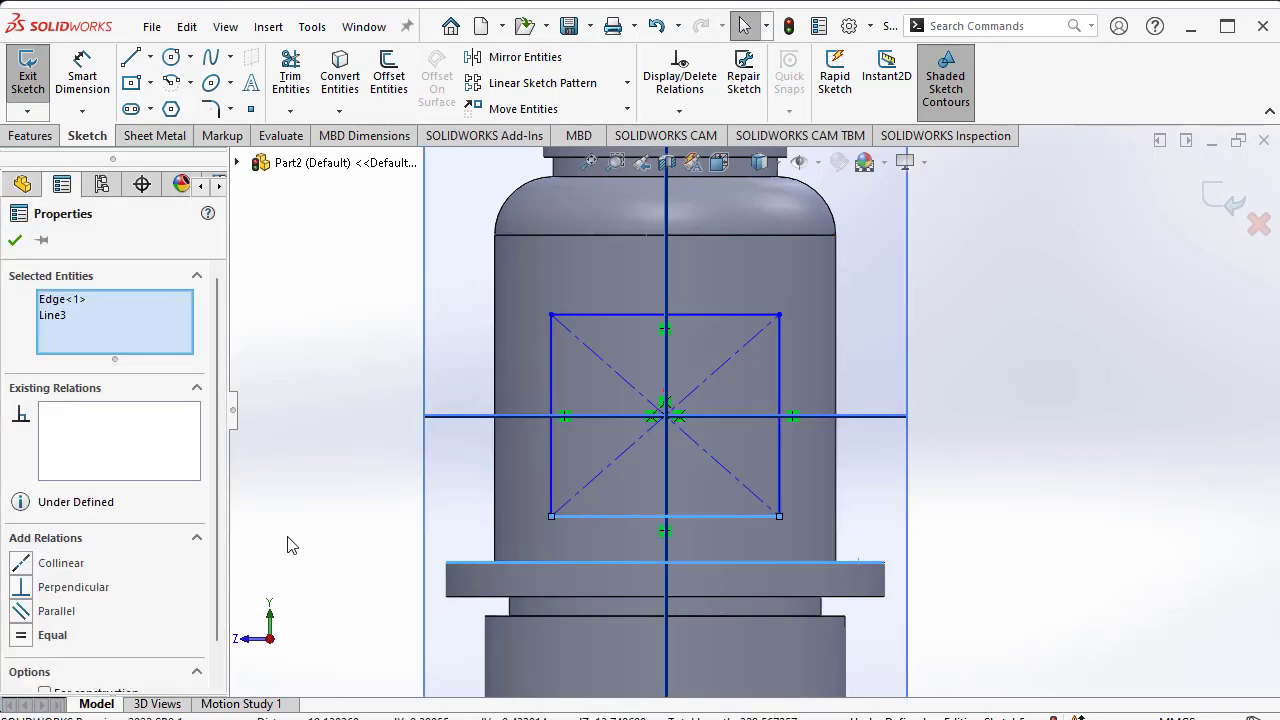
pyautogui.click(61, 563)
pyautogui.click(14, 241)
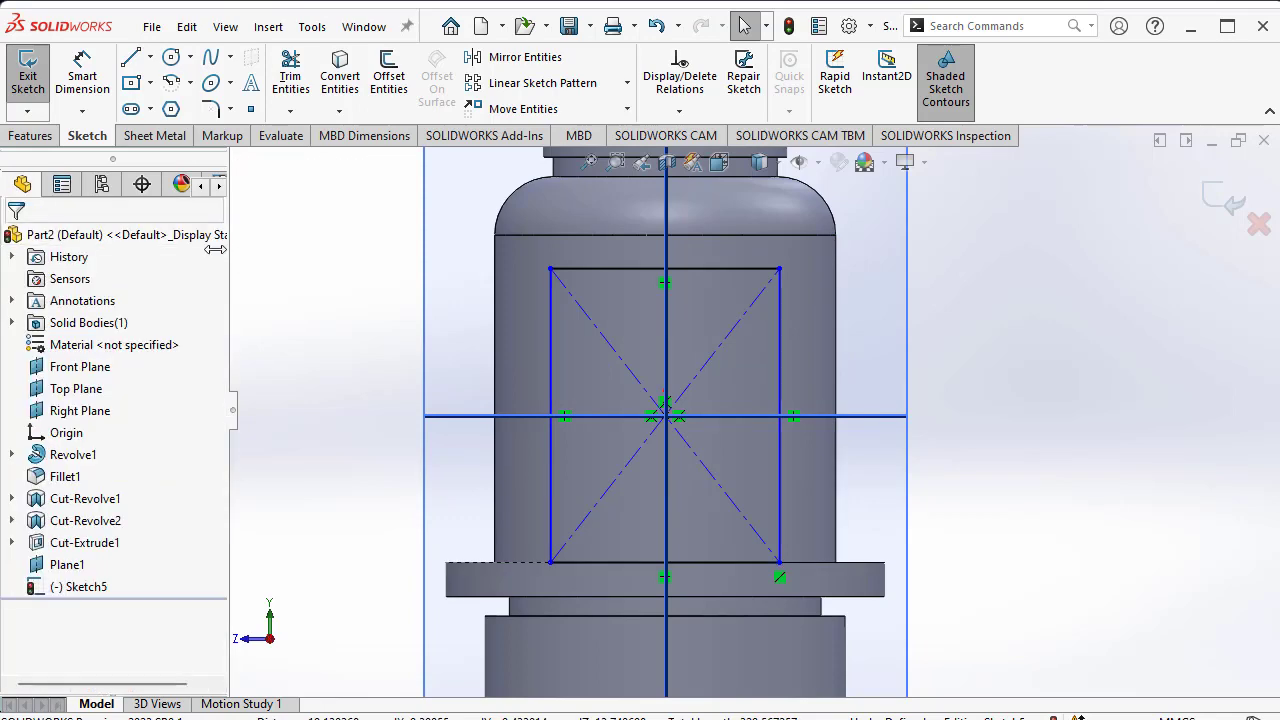
pyautogui.click(82, 72)
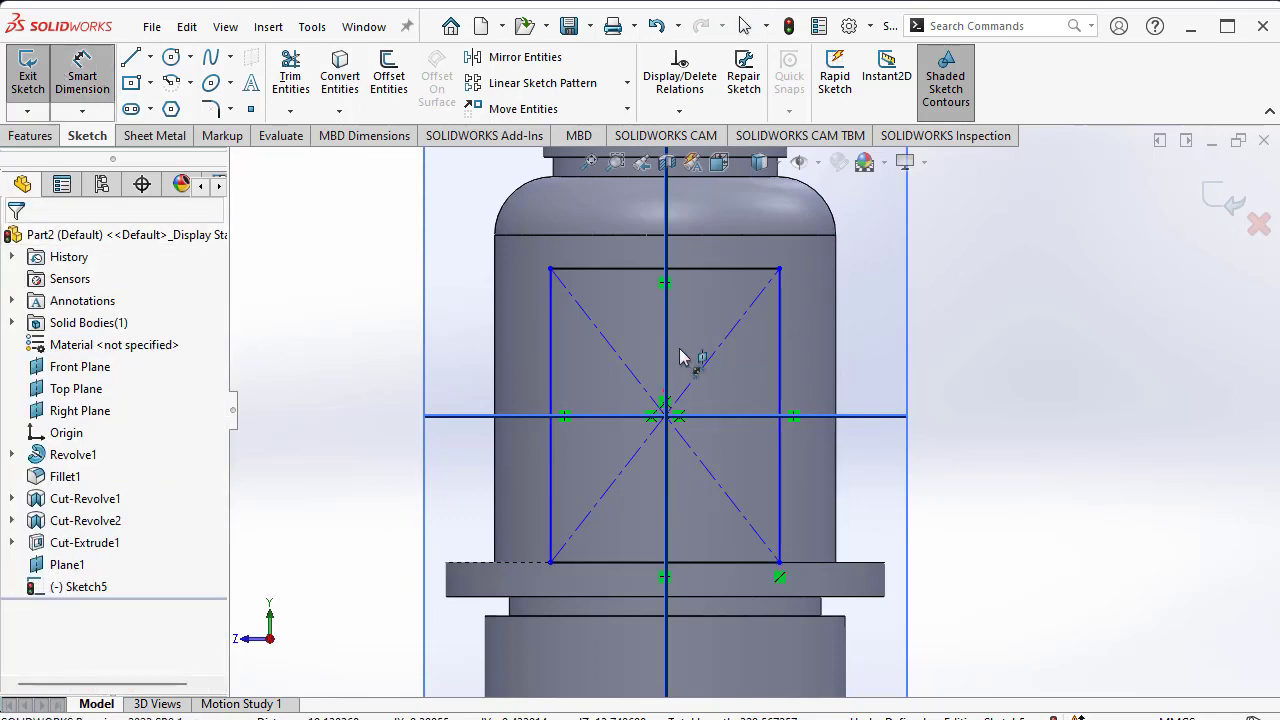
pyautogui.click(780, 363)
pyautogui.click(942, 400)
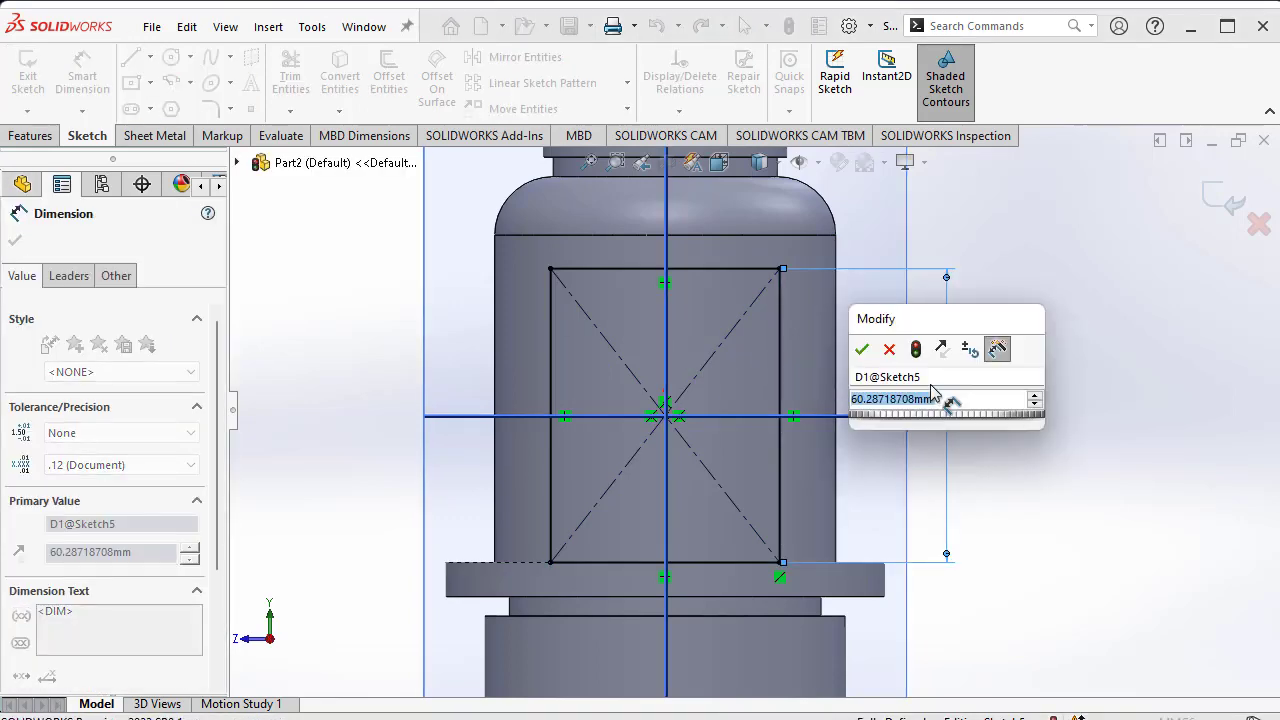
pyautogui.write('55')
pyautogui.press('Return')
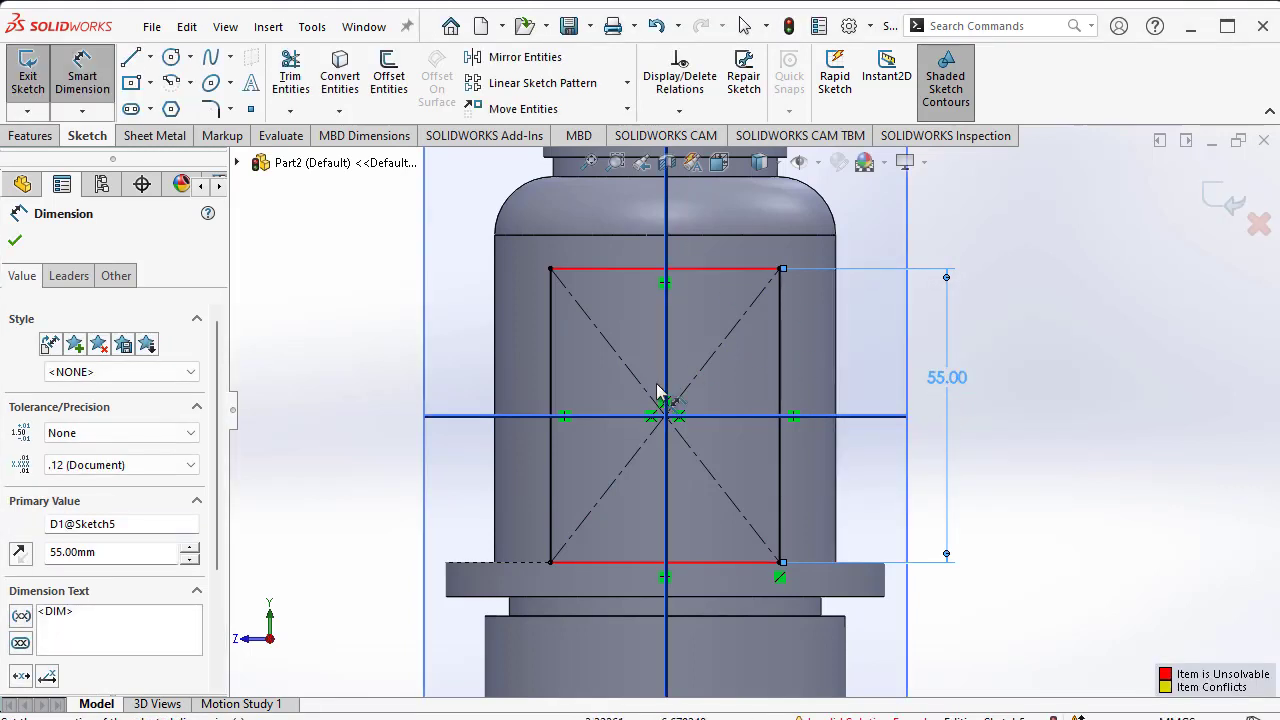
pyautogui.click(16, 241)
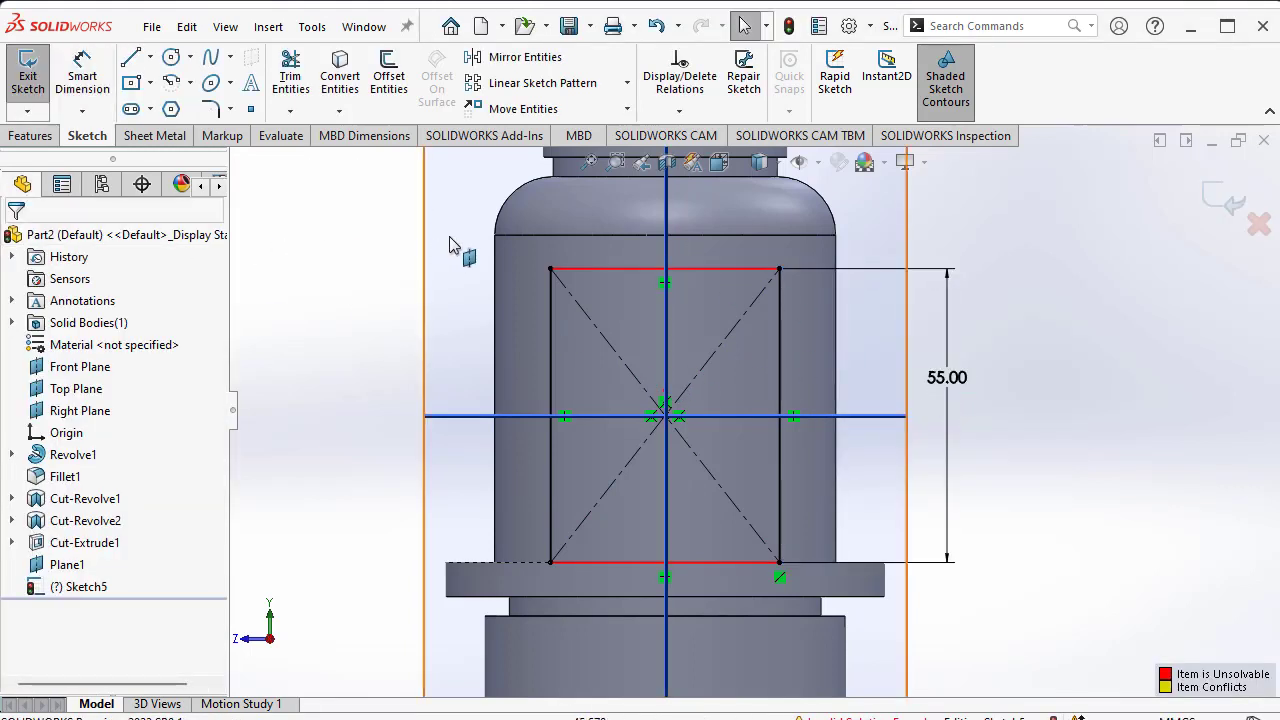
pyautogui.hotkey('ctrl', 'z')
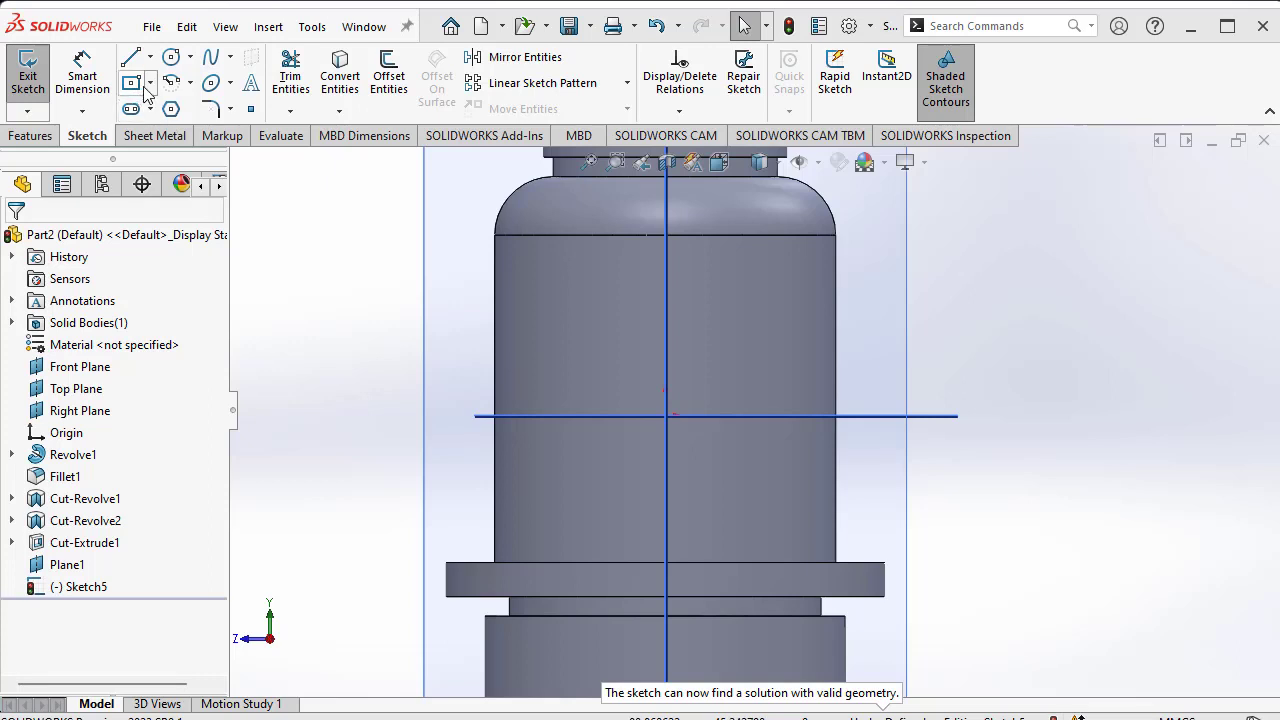
pyautogui.click(150, 83)
# - Draw a corner rectangle up from the flange edge and dimension it 55 high by 55 wide
pyautogui.click(205, 109)
pyautogui.moveTo(541, 337)
pyautogui.mouseDown()
pyautogui.moveTo(735, 415)
pyautogui.moveTo(820, 562)
pyautogui.mouseUp()
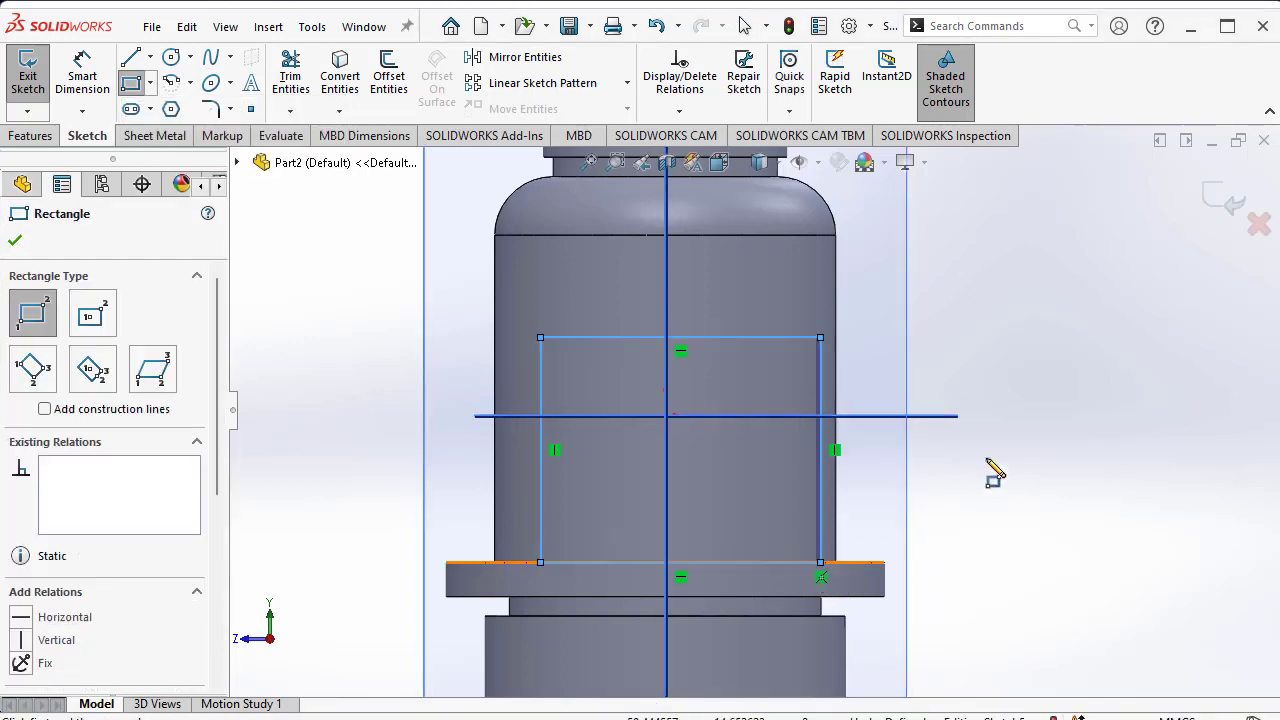
pyautogui.press('Escape')
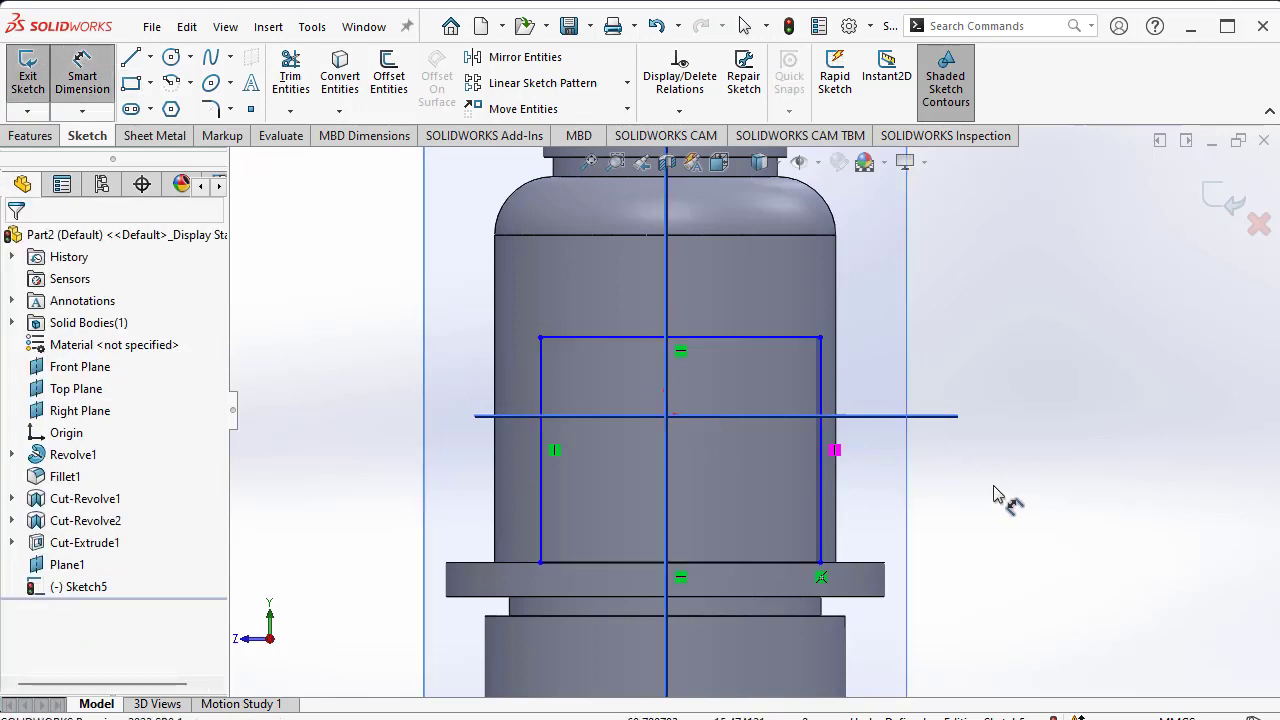
pyautogui.click(822, 470)
pyautogui.click(970, 490)
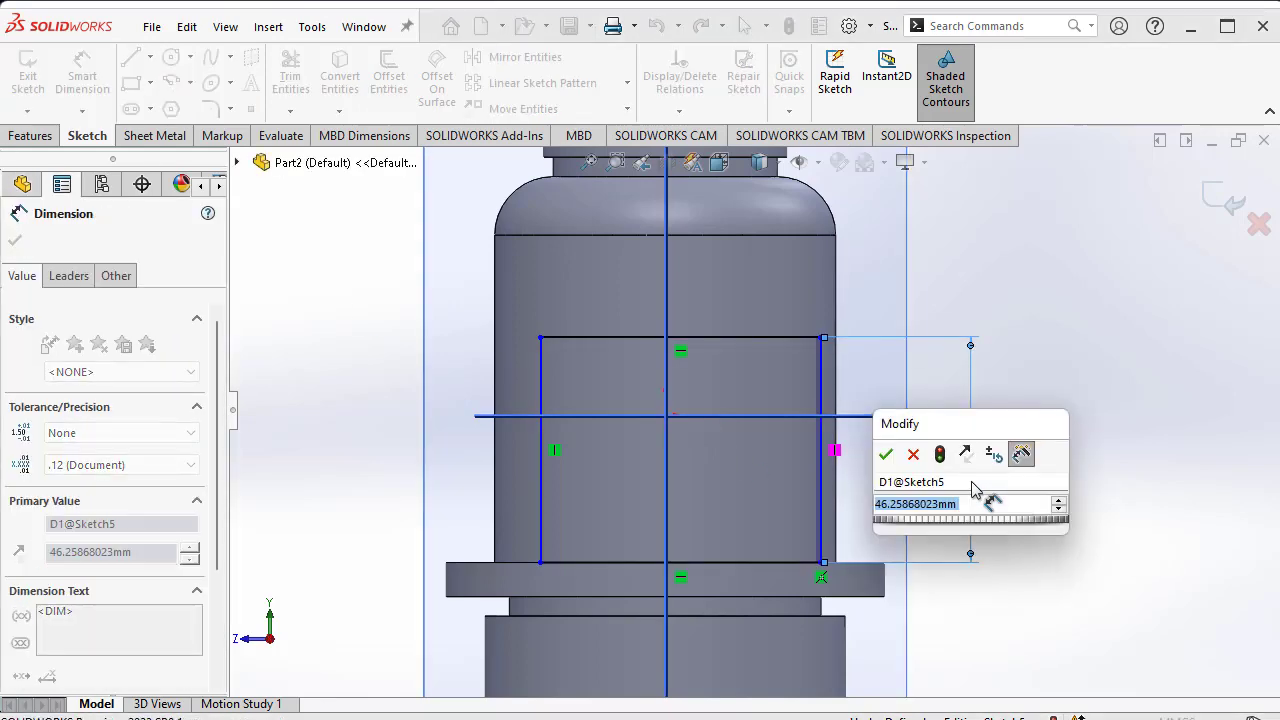
pyautogui.write('55')
pyautogui.press('Return')
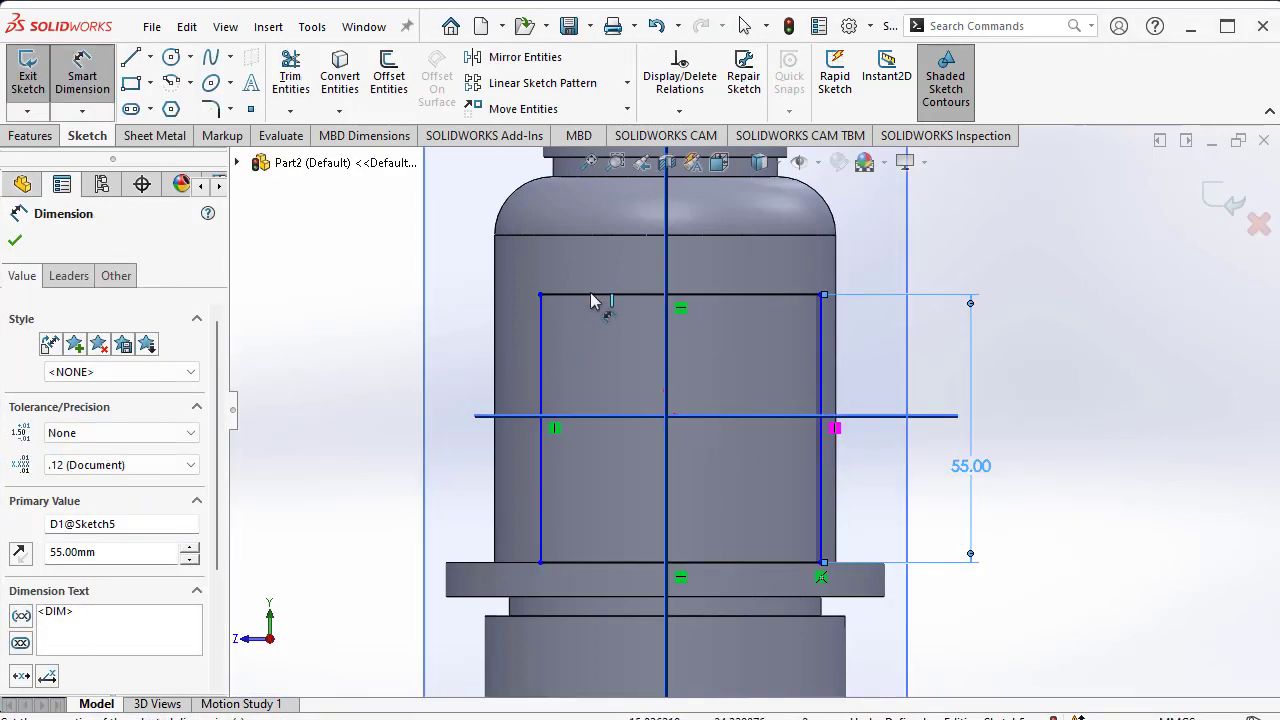
pyautogui.click(592, 295)
pyautogui.click(645, 244)
pyautogui.write('55')
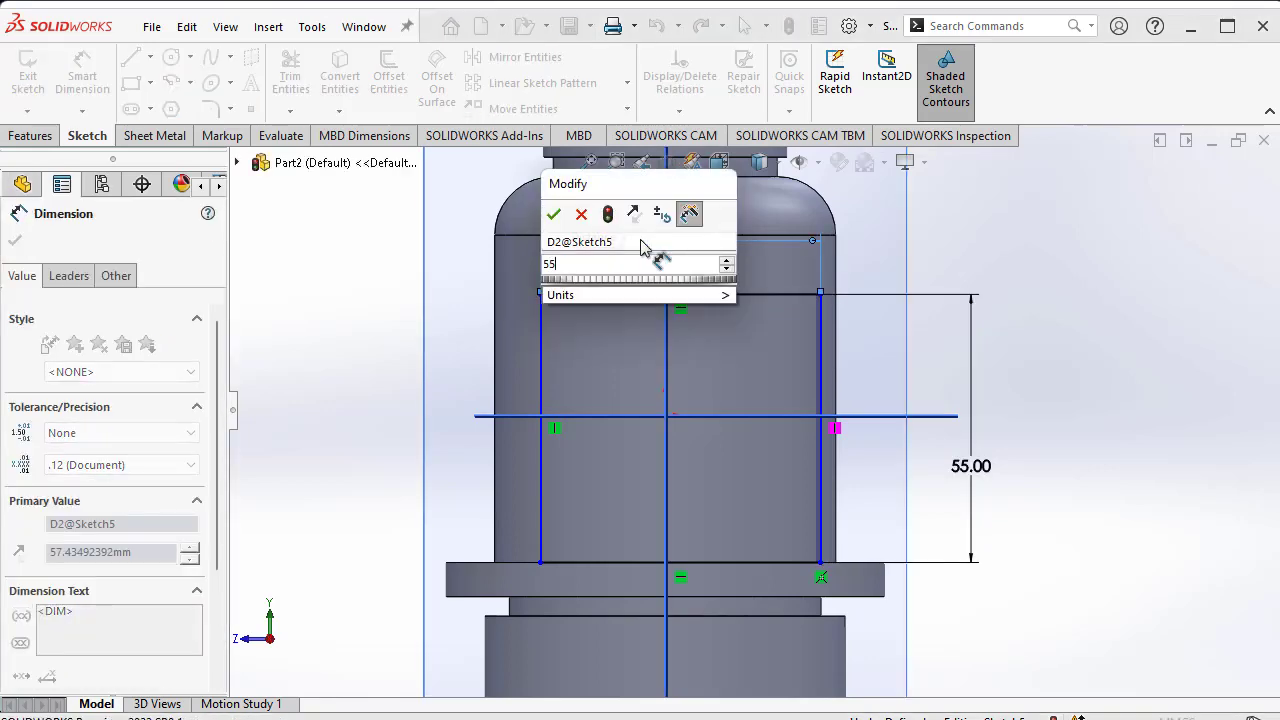
pyautogui.press('Return')
# - Dimension the square's left side from the vertical centreline, then close the sketch
pyautogui.click(665, 447)
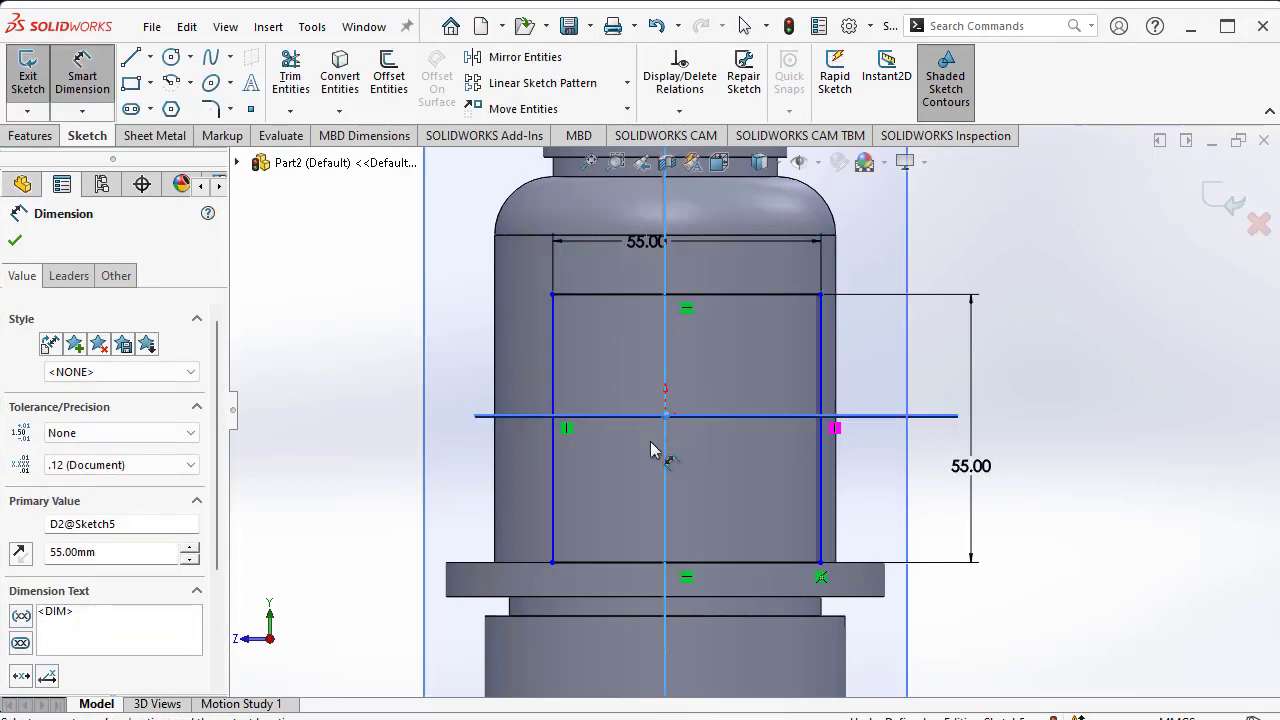
pyautogui.click(554, 470)
pyautogui.click(612, 485)
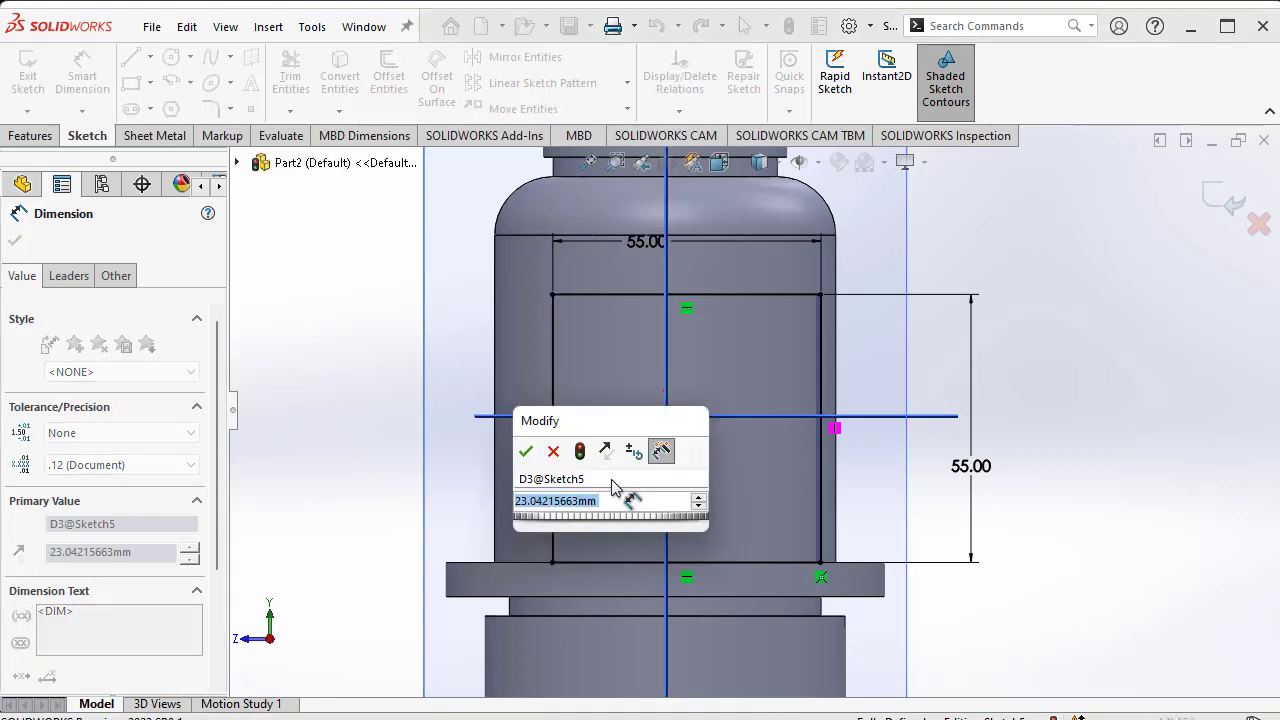
pyautogui.write('25')
pyautogui.press('Escape')
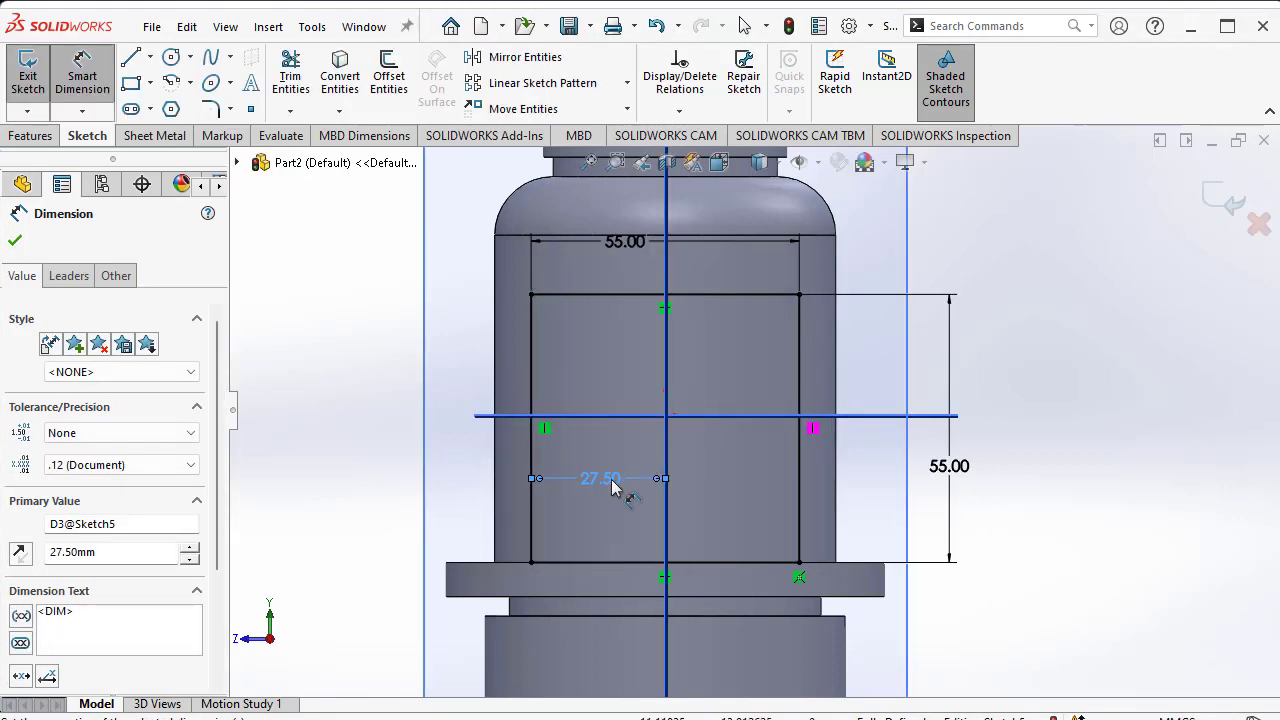
pyautogui.click(15, 241)
pyautogui.click(28, 80)
# - Cut the square sketch Through All in the reversed direction, creating Cut-Extrude2
pyautogui.click(290, 80)
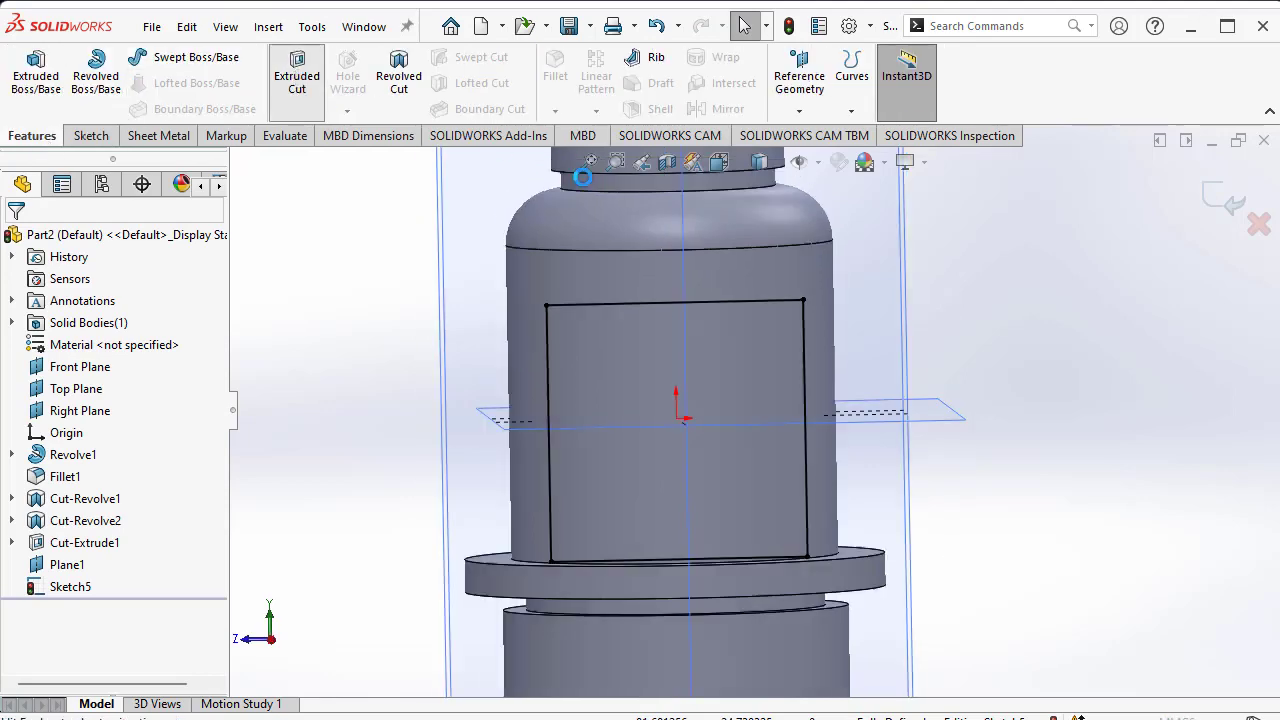
pyautogui.moveTo(583, 177); pyautogui.dragTo(586, 423, button='middle')
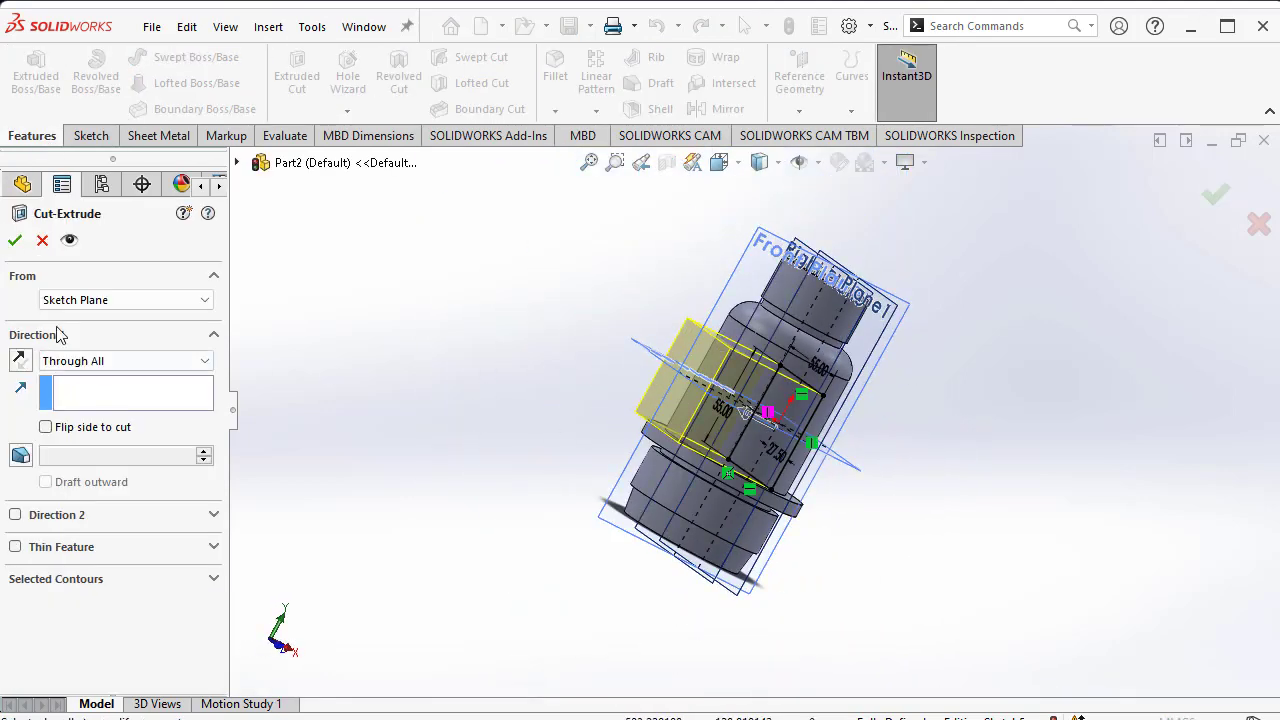
pyautogui.click(18, 360)
pyautogui.moveTo(377, 334); pyautogui.dragTo(283, 363, button='middle')
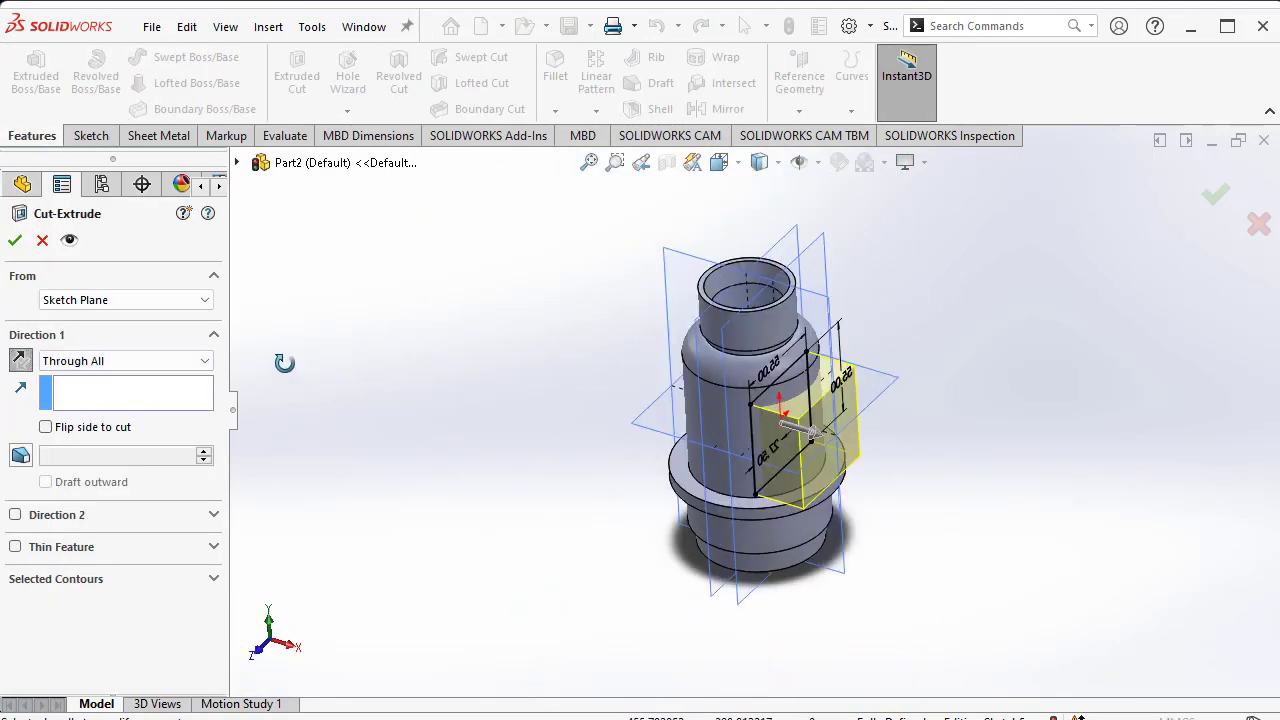
pyautogui.click(15, 242)
pyautogui.moveTo(416, 359); pyautogui.dragTo(868, 565, button='middle')
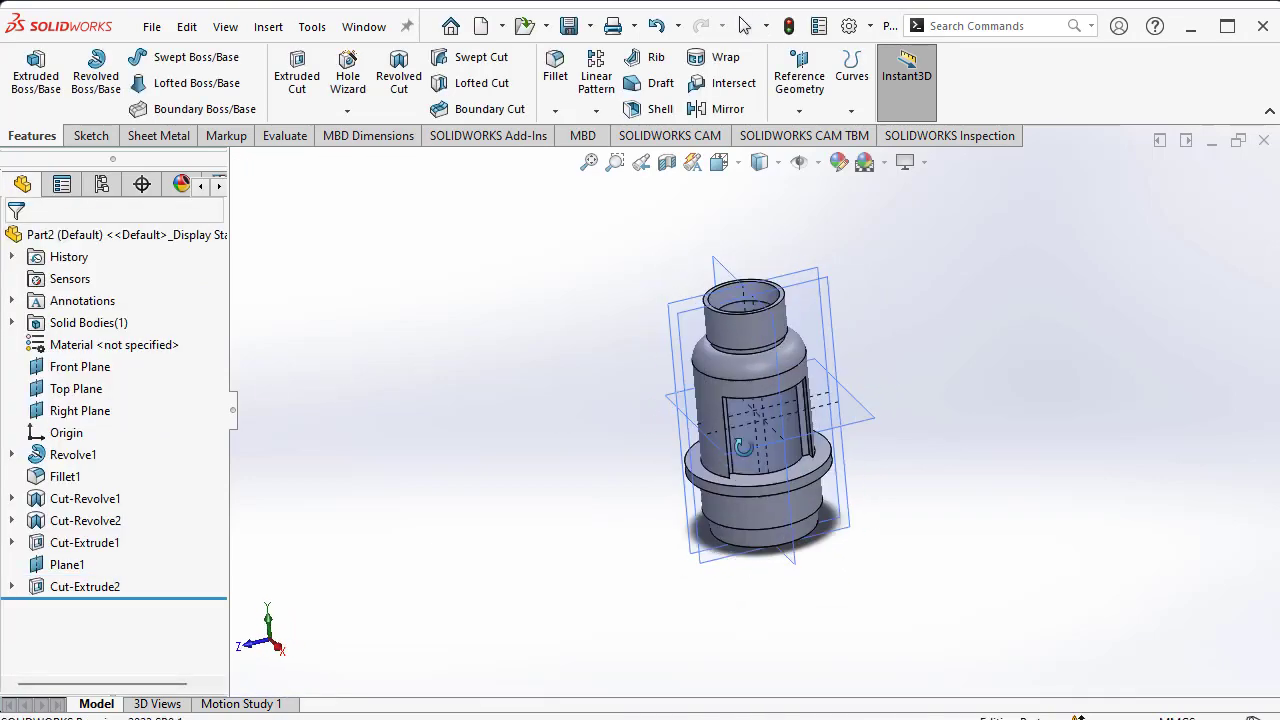
pyautogui.scroll(-3, 764, 438)
pyautogui.scroll(-2, 762, 461)
pyautogui.scroll(2, 761, 459)
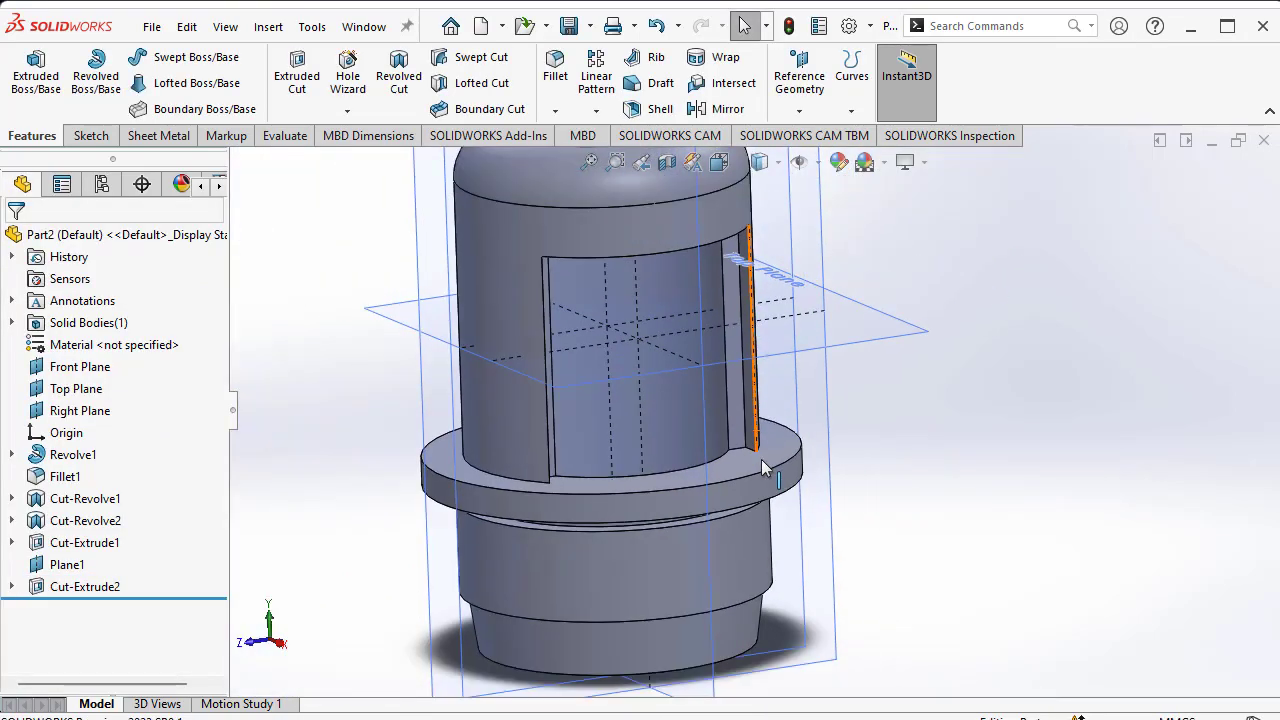
pyautogui.moveTo(761, 466)
pyautogui.mouseDown(button='middle')
pyautogui.moveTo(800, 372)
pyautogui.moveTo(770, 230)
pyautogui.mouseUp(button='middle')
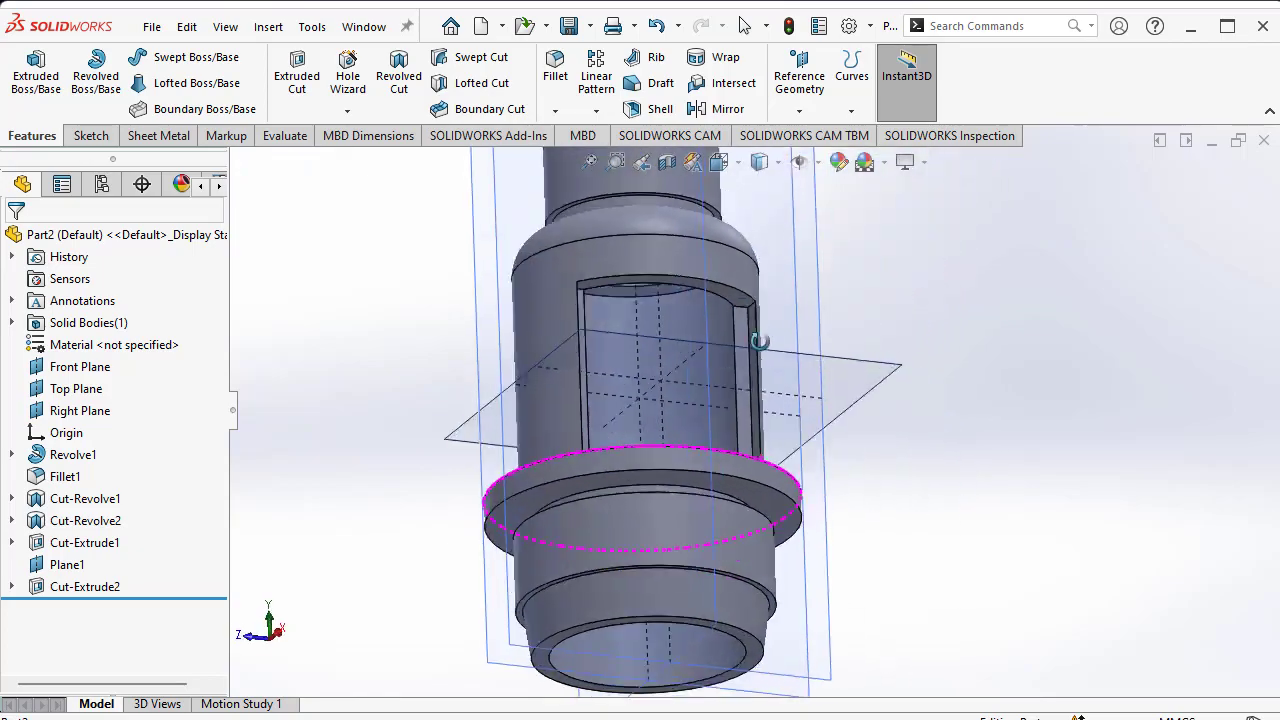
pyautogui.hotkey('alt', 'Tab')
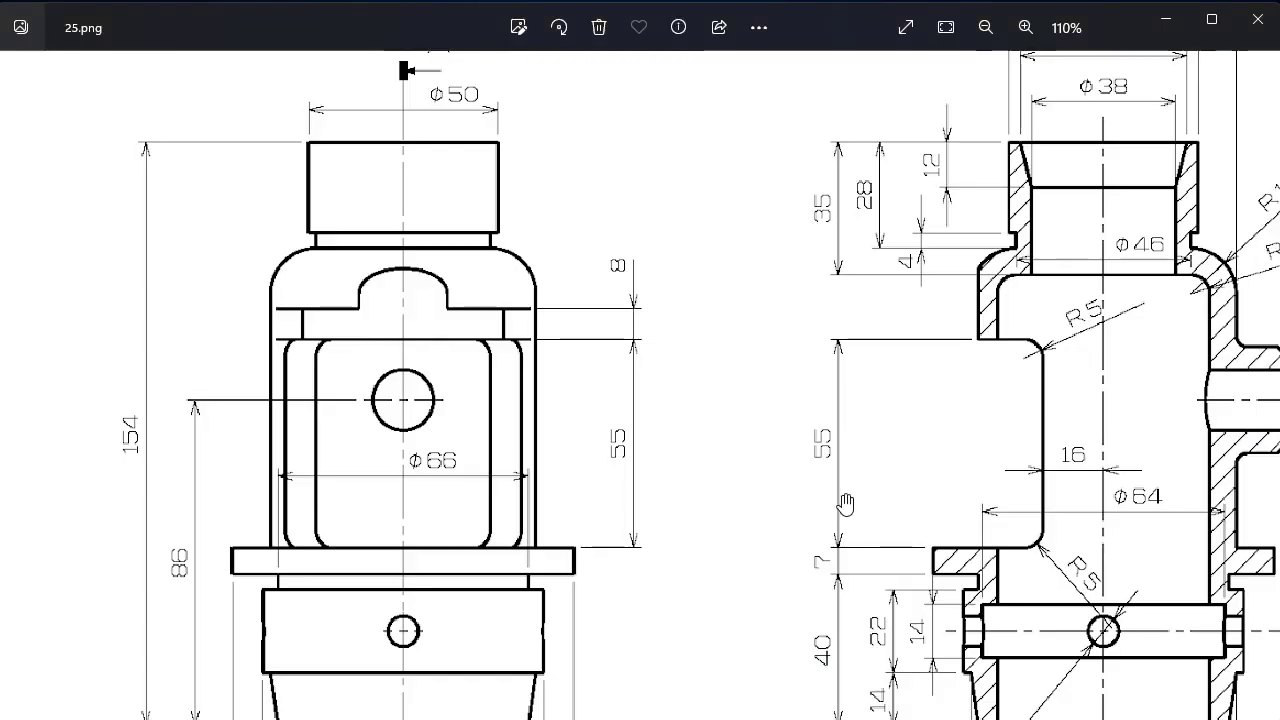
# - Zoom around 25.png to read the section view's window and R5 fillet dimensions
pyautogui.scroll(-3, 845, 503)
pyautogui.scroll(-1, 674, 515)
pyautogui.scroll(1, 681, 494)
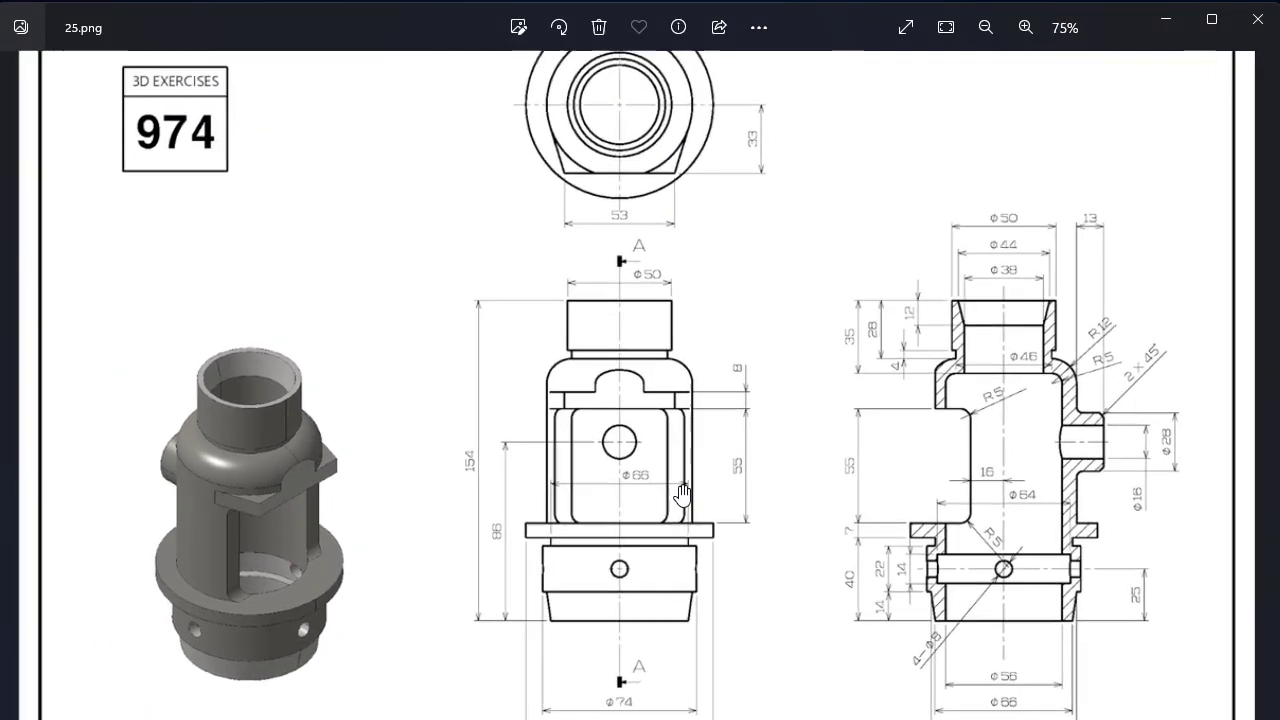
pyautogui.scroll(2, 681, 494)
pyautogui.scroll(1, 681, 490)
pyautogui.scroll(-2, 683, 487)
pyautogui.scroll(-1, 684, 485)
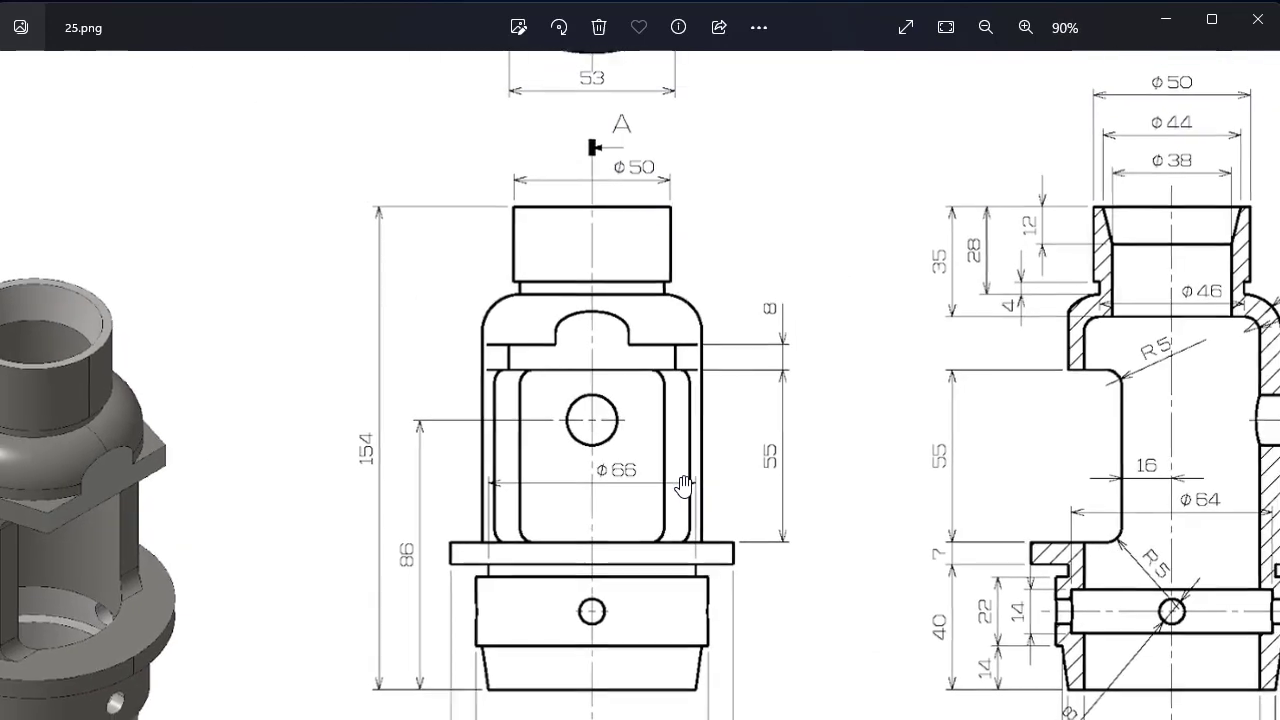
pyautogui.scroll(-1, 683, 485)
pyautogui.scroll(-1, 690, 470)
pyautogui.scroll(2, 782, 395)
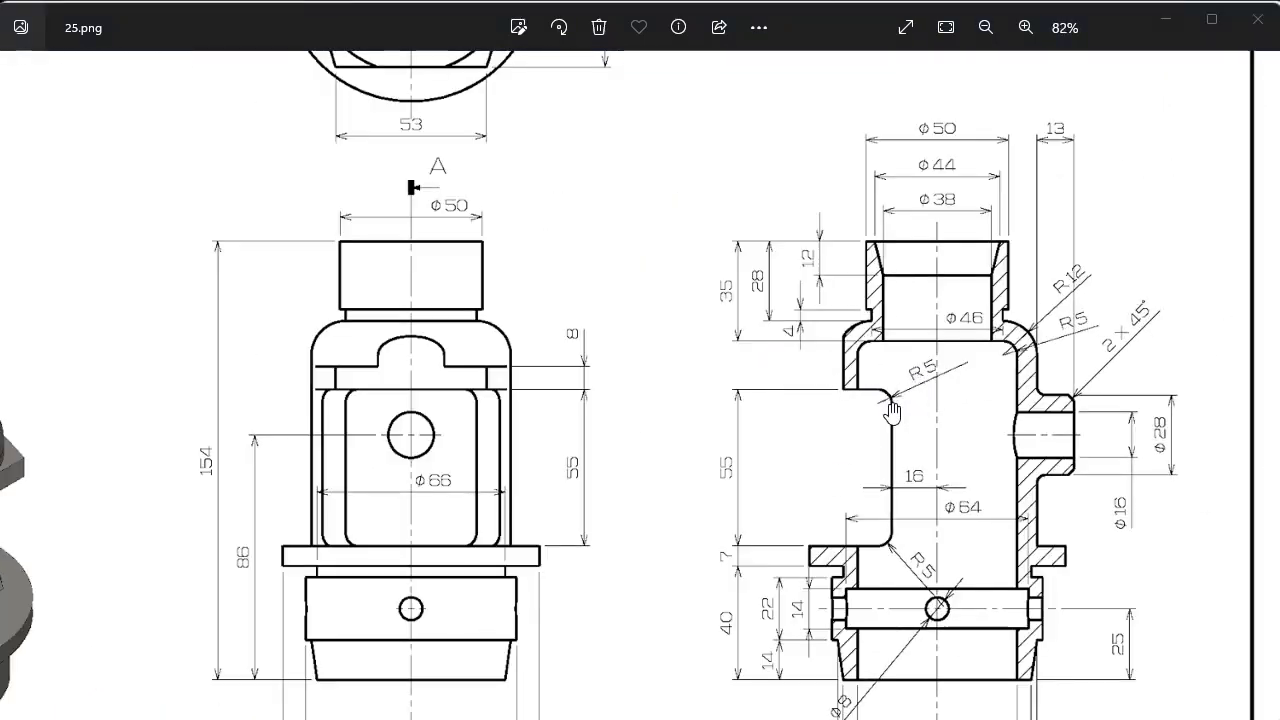
pyautogui.scroll(2, 889, 405)
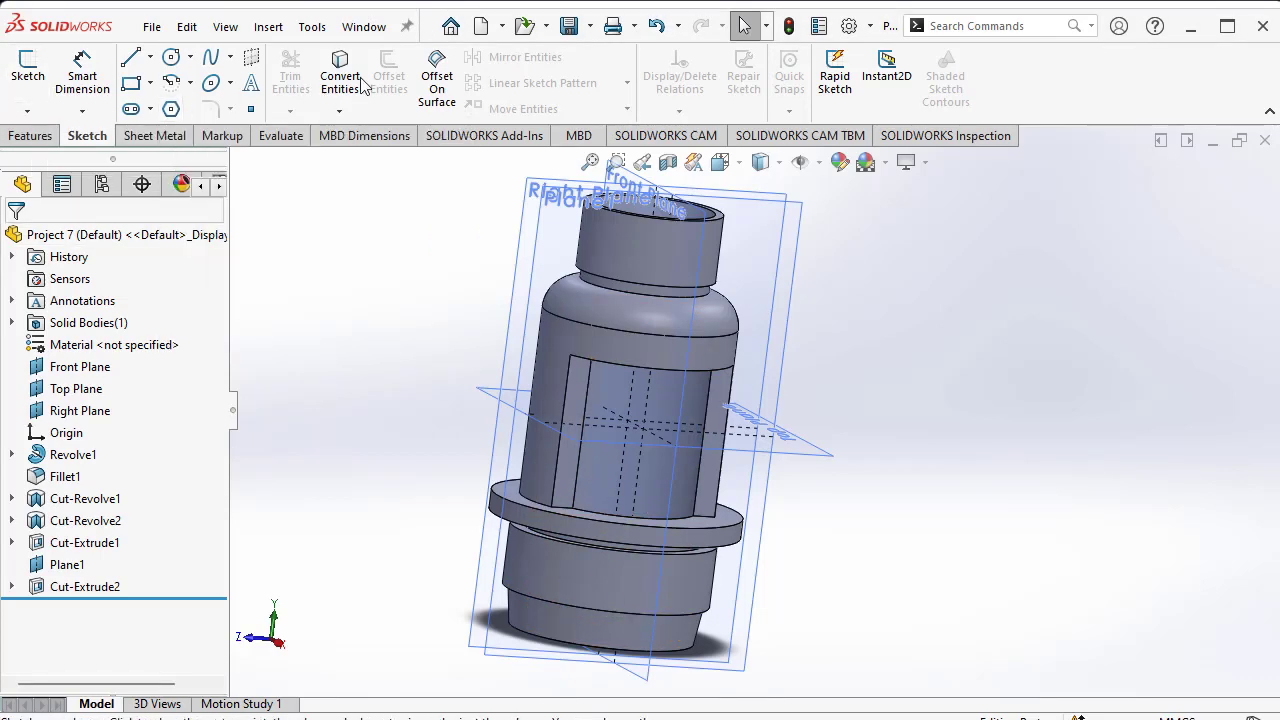
# - Start a 5 mm fillet and select the window's two top edges
pyautogui.click(32, 136)
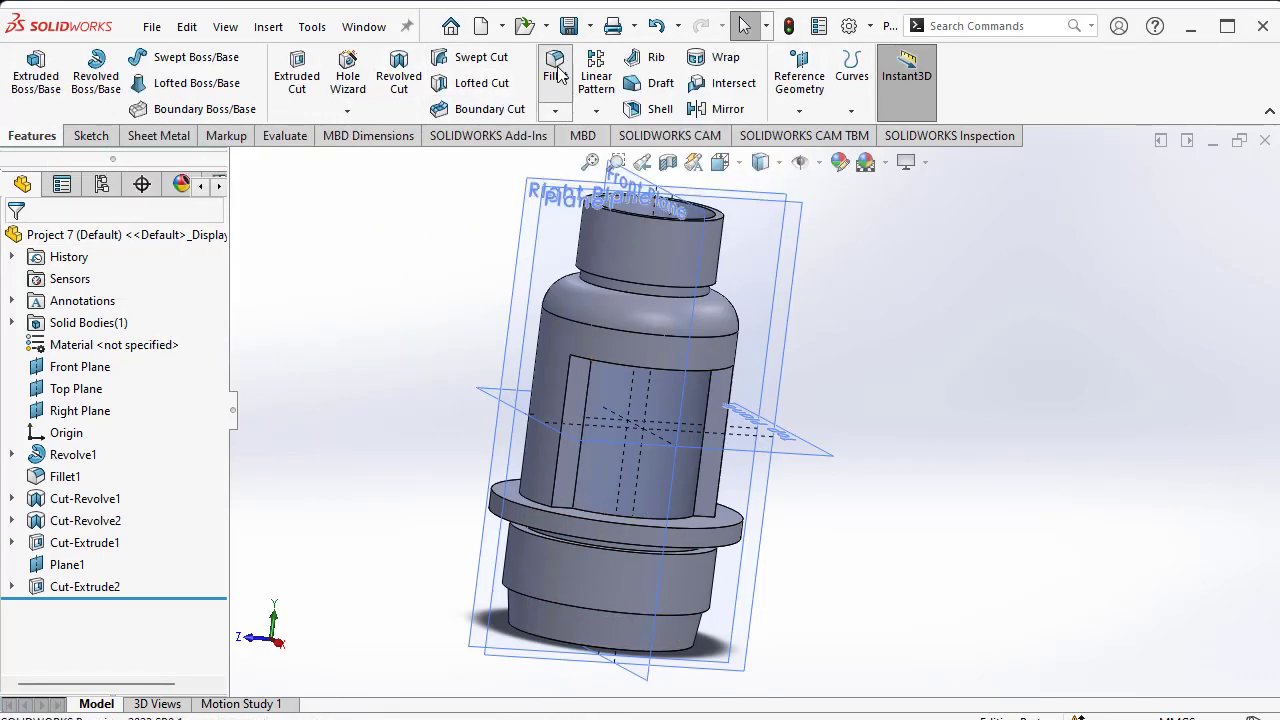
pyautogui.click(556, 72)
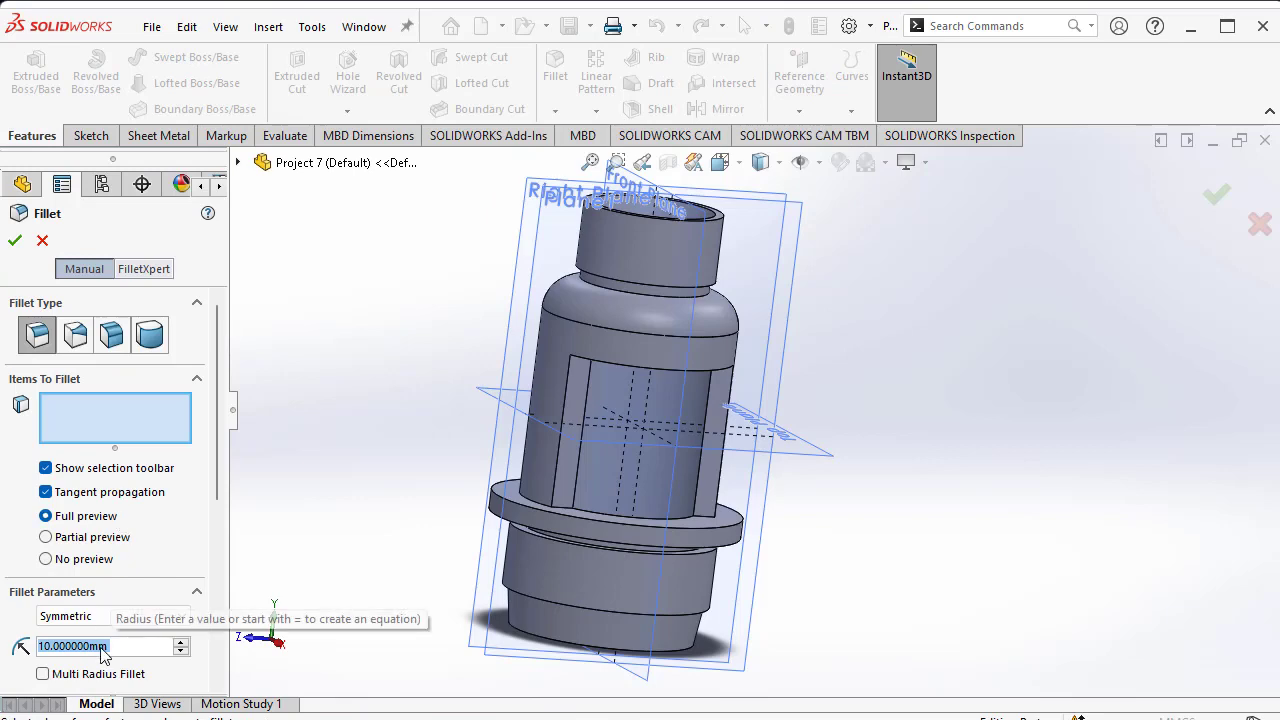
pyautogui.write('5')
pyautogui.press('Return')
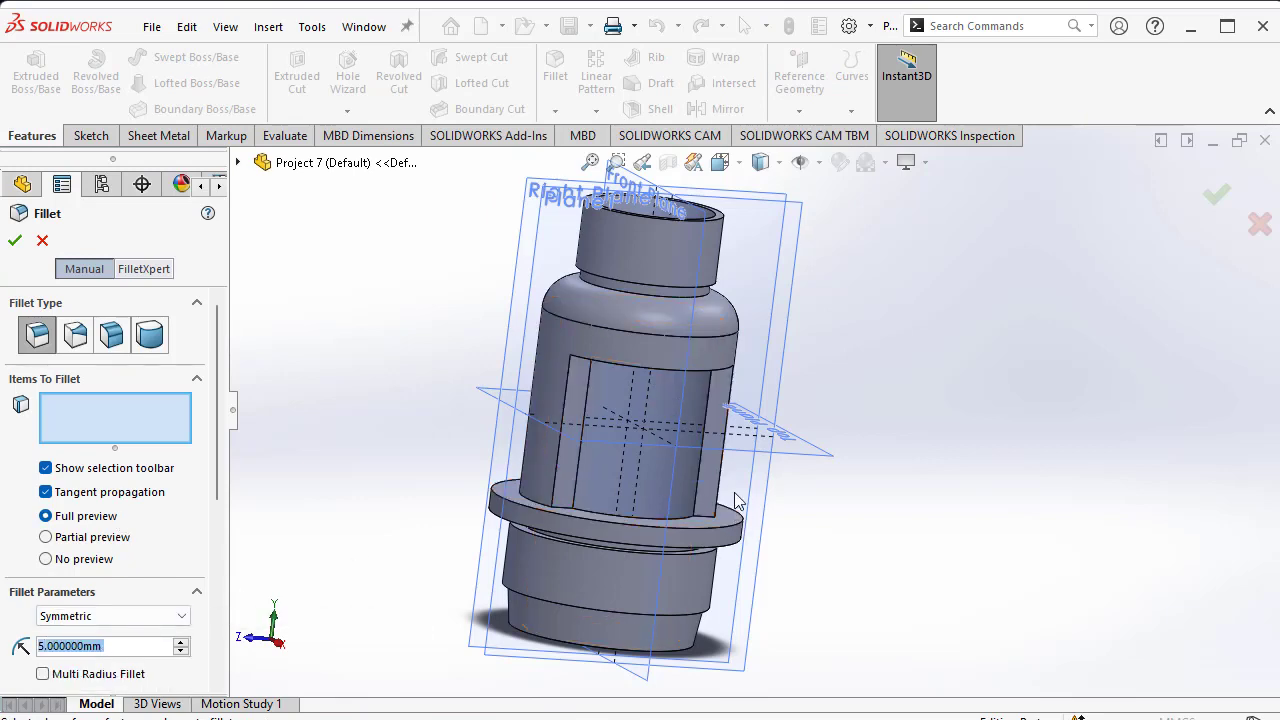
pyautogui.moveTo(645, 415); pyautogui.dragTo(721, 392, button='middle')
pyautogui.scroll(-5, 725, 357)
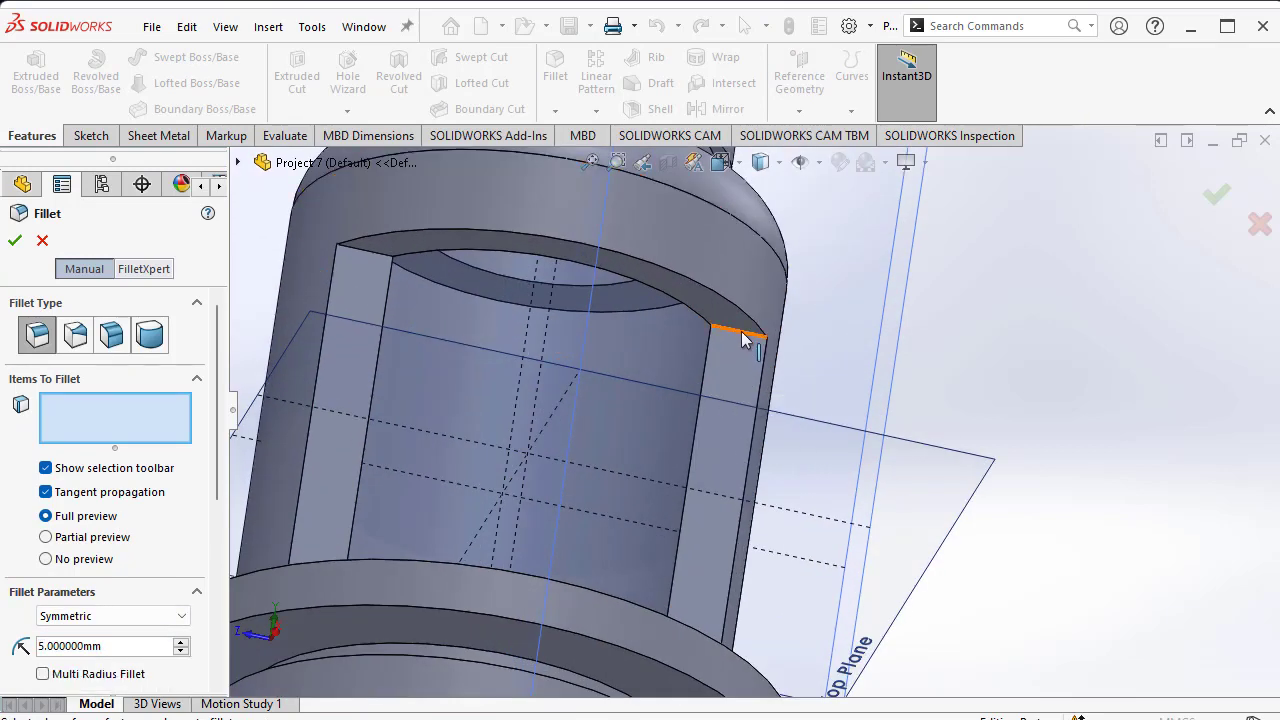
pyautogui.click(745, 337)
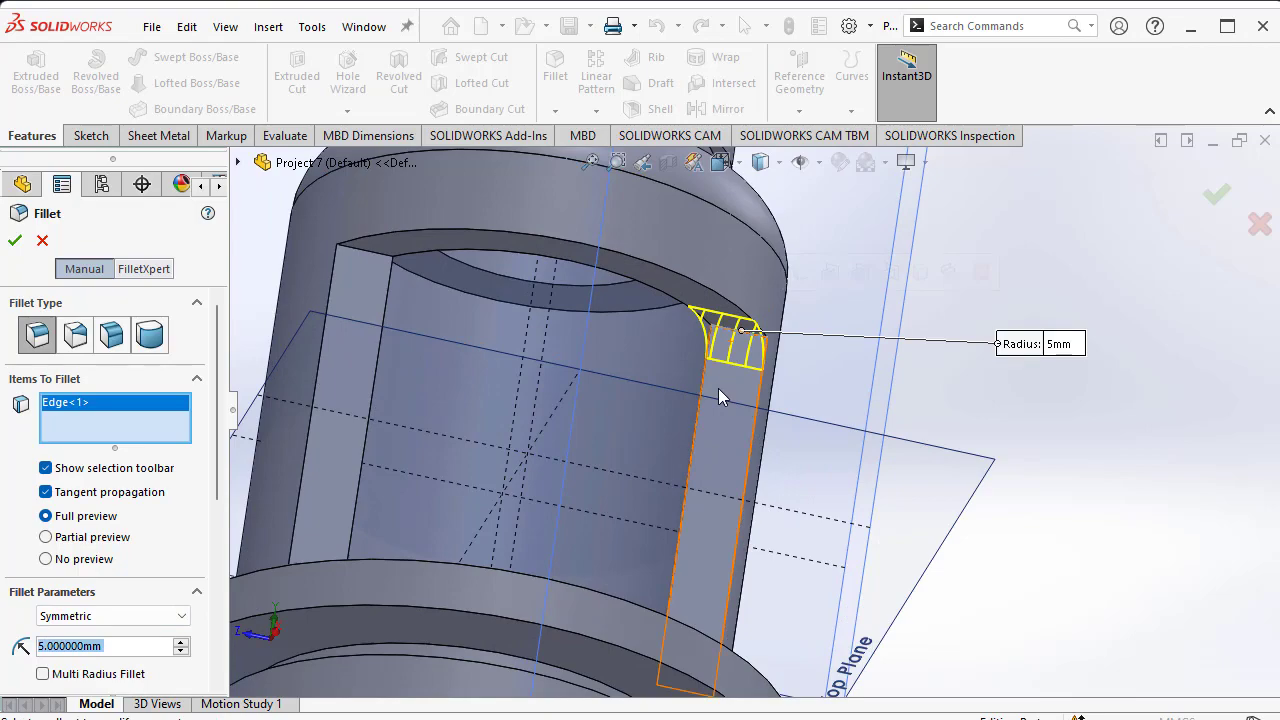
pyautogui.click(368, 262)
# - Add the two bottom window edges and accept Fillet2
pyautogui.scroll(5, 565, 350)
pyautogui.moveTo(543, 400); pyautogui.dragTo(425, 660, button='middle')
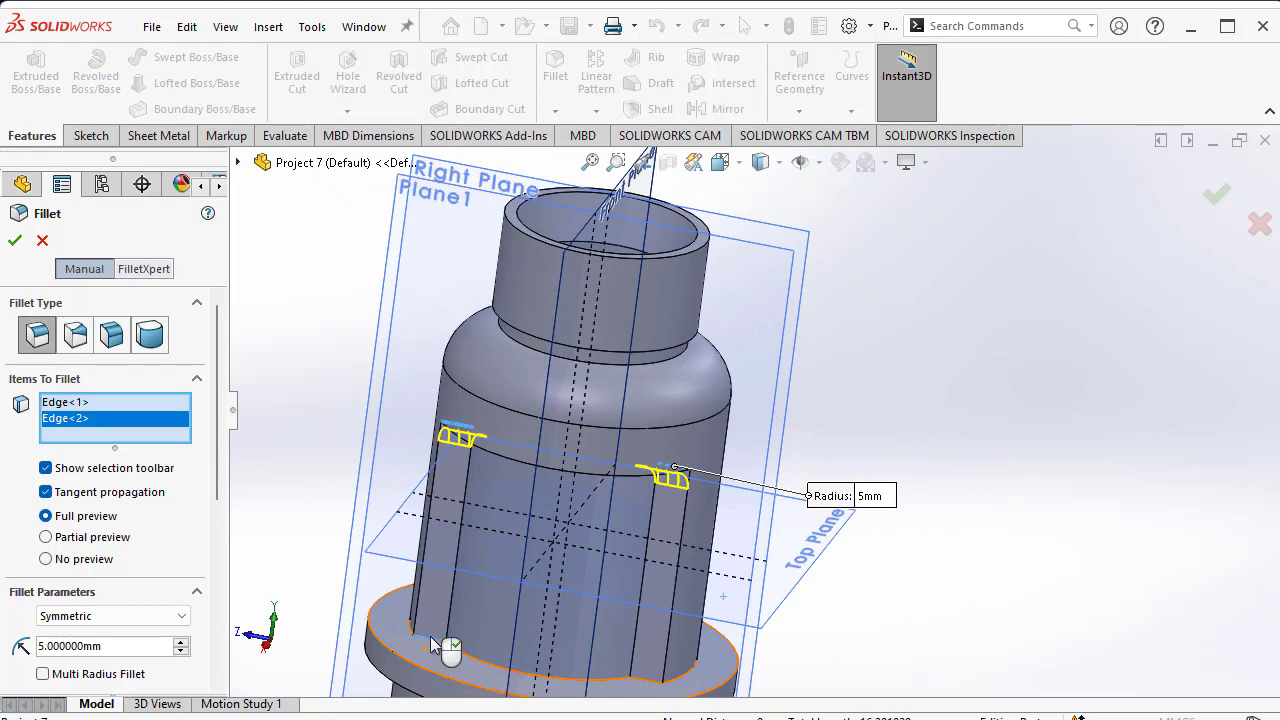
pyautogui.click(443, 643)
pyautogui.scroll(3, 664, 650)
pyautogui.moveTo(650, 516); pyautogui.dragTo(724, 532, button='middle')
pyautogui.scroll(-4, 724, 532)
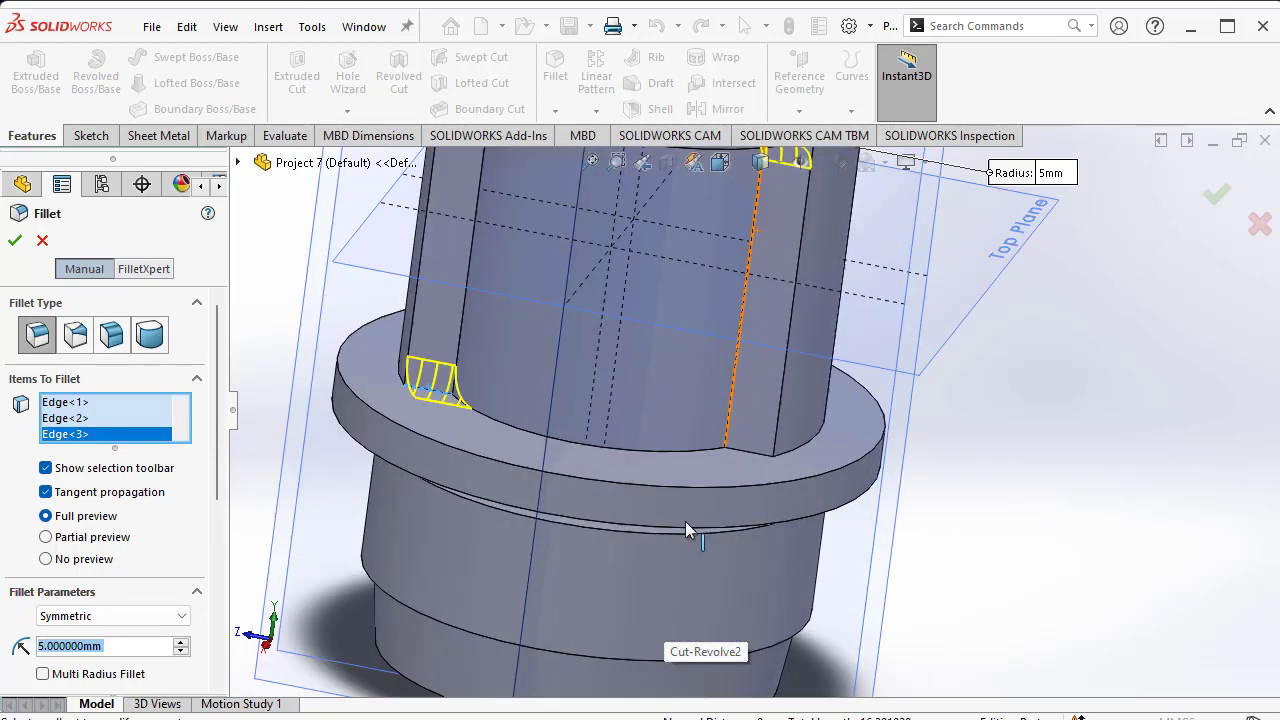
pyautogui.scroll(-2, 685, 521)
pyautogui.click(766, 437)
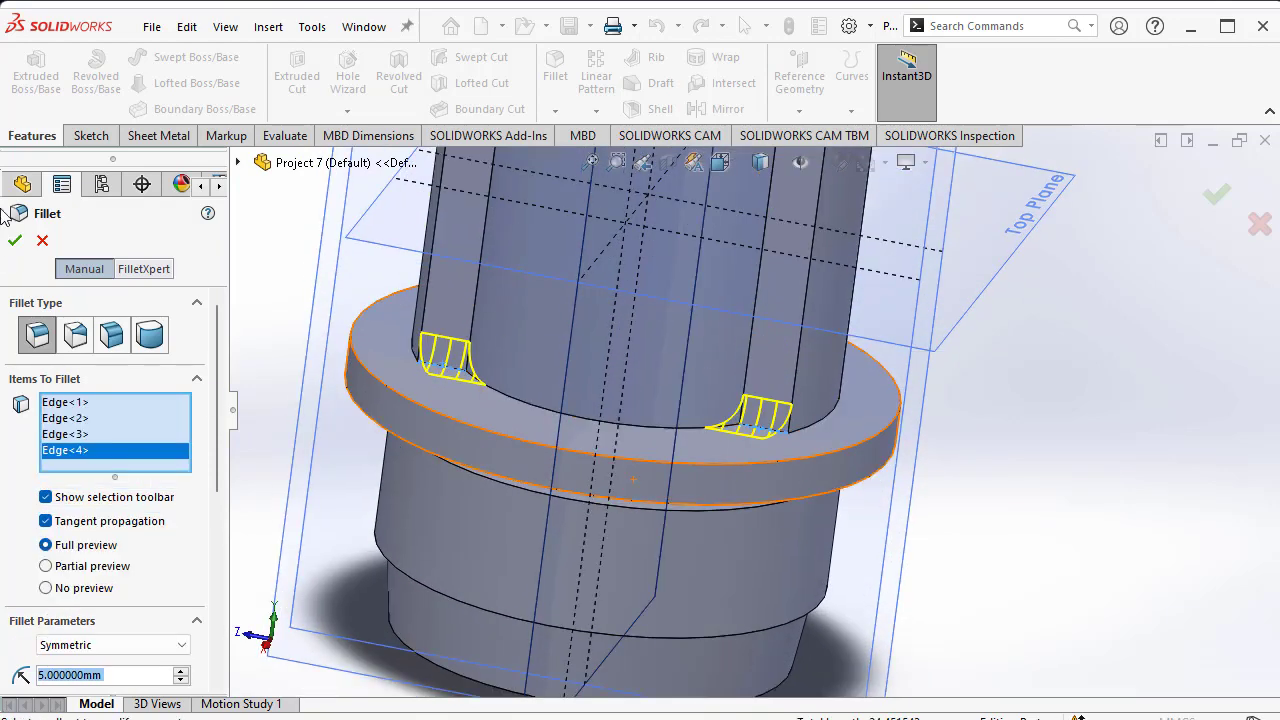
pyautogui.click(15, 240)
pyautogui.scroll(3, 1113, 429)
pyautogui.moveTo(1113, 429)
pyautogui.mouseDown(button='middle')
pyautogui.moveTo(874, 386)
pyautogui.moveTo(771, 416)
pyautogui.moveTo(710, 360)
pyautogui.mouseUp(button='middle')
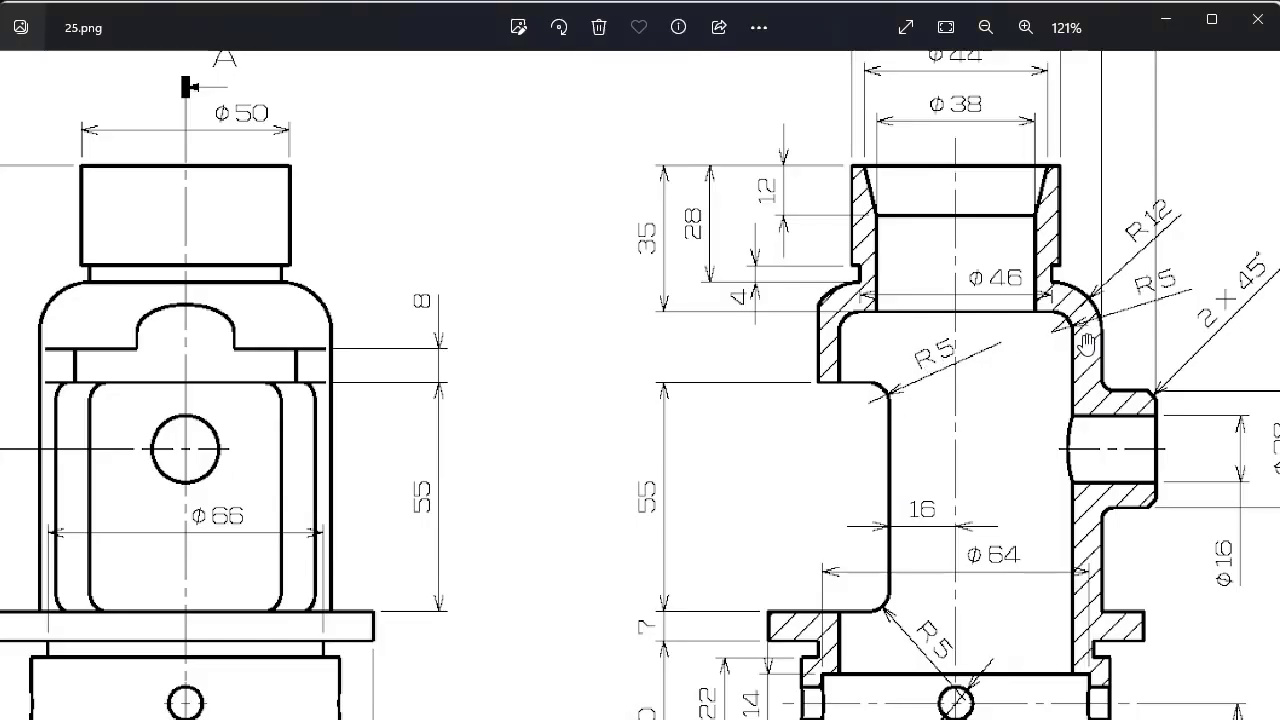
pyautogui.scroll(1, 1106, 340)
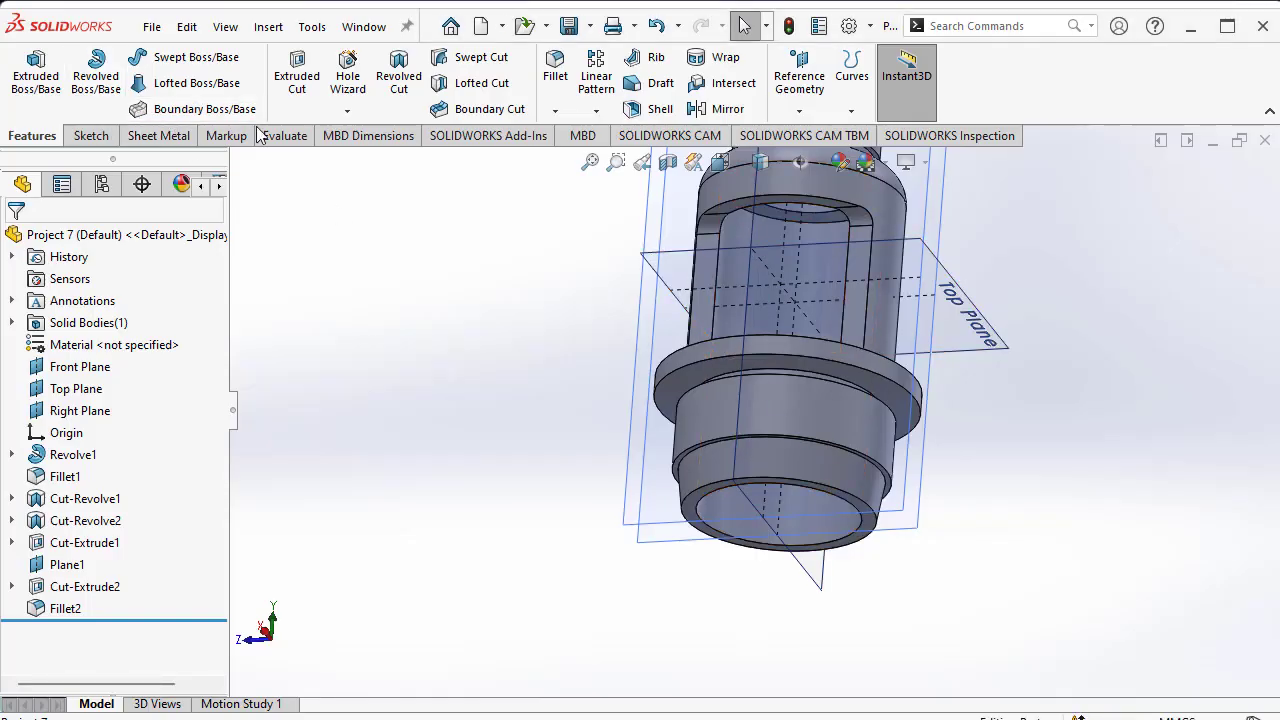
# - Edit Fillet2 to include the curved inner window edge as a fifth 5 mm edge
pyautogui.click(72, 608)
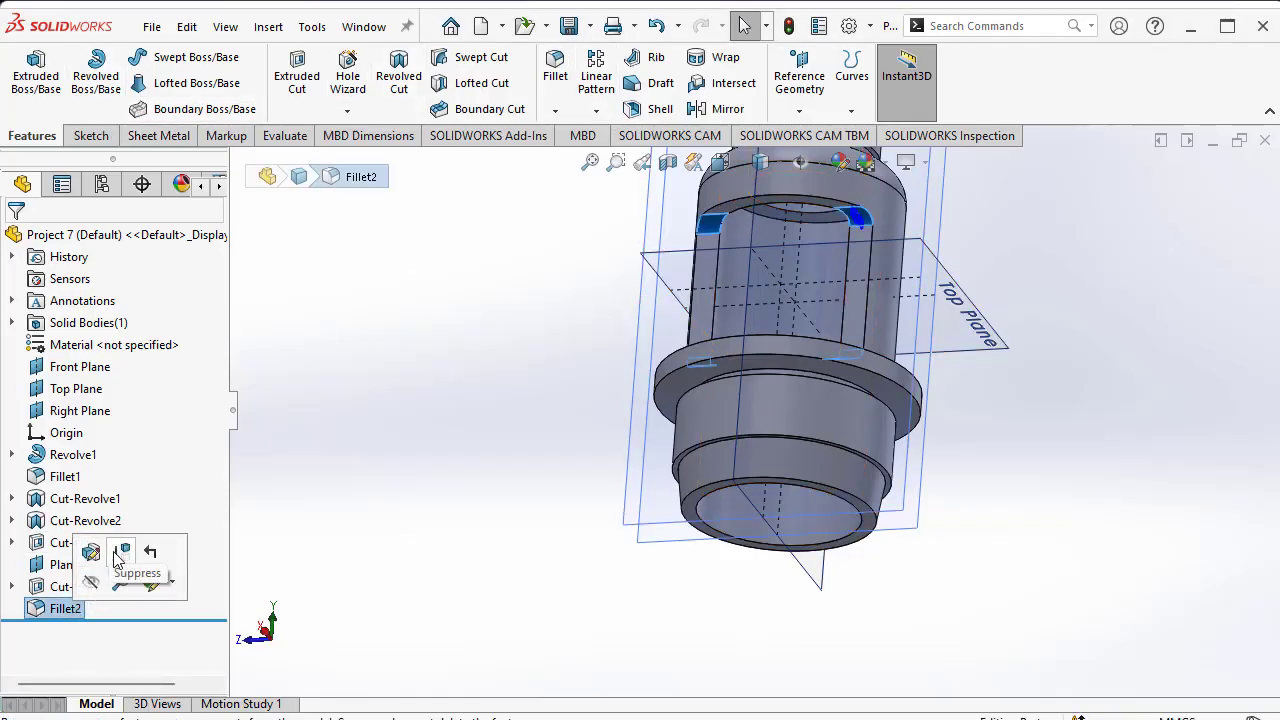
pyautogui.click(91, 551)
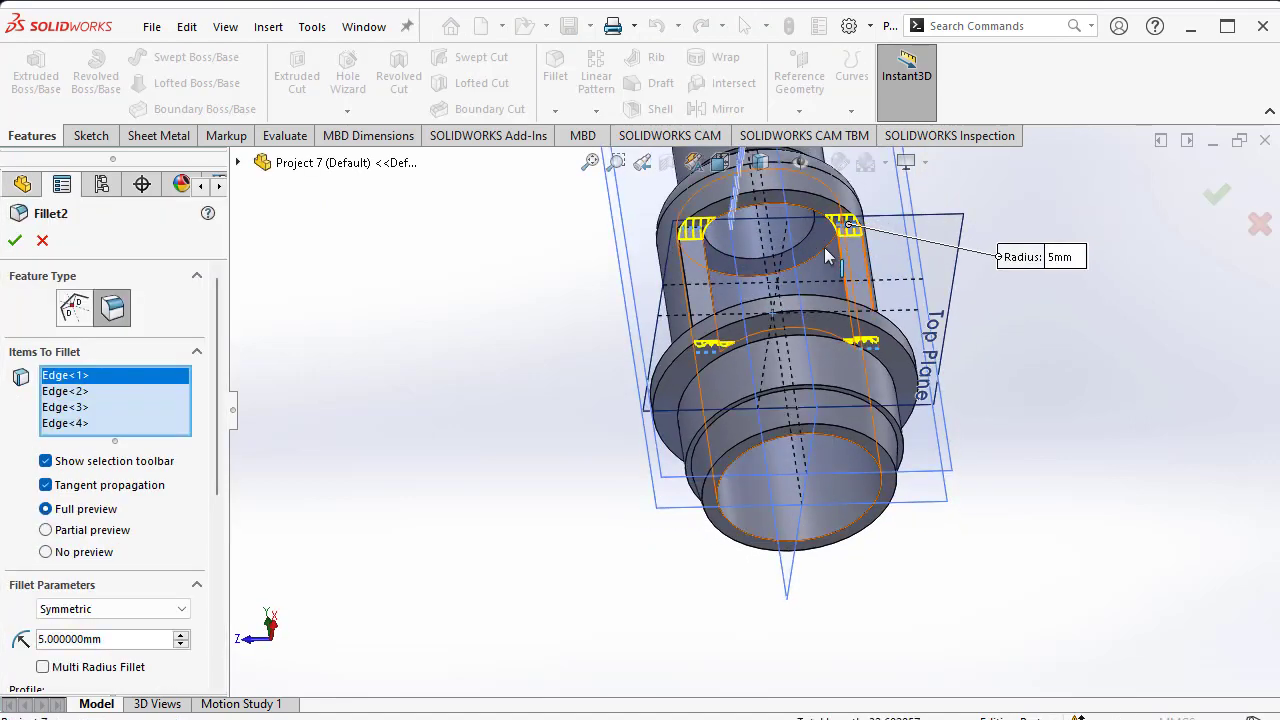
pyautogui.scroll(-3, 826, 256)
pyautogui.scroll(-3, 760, 397)
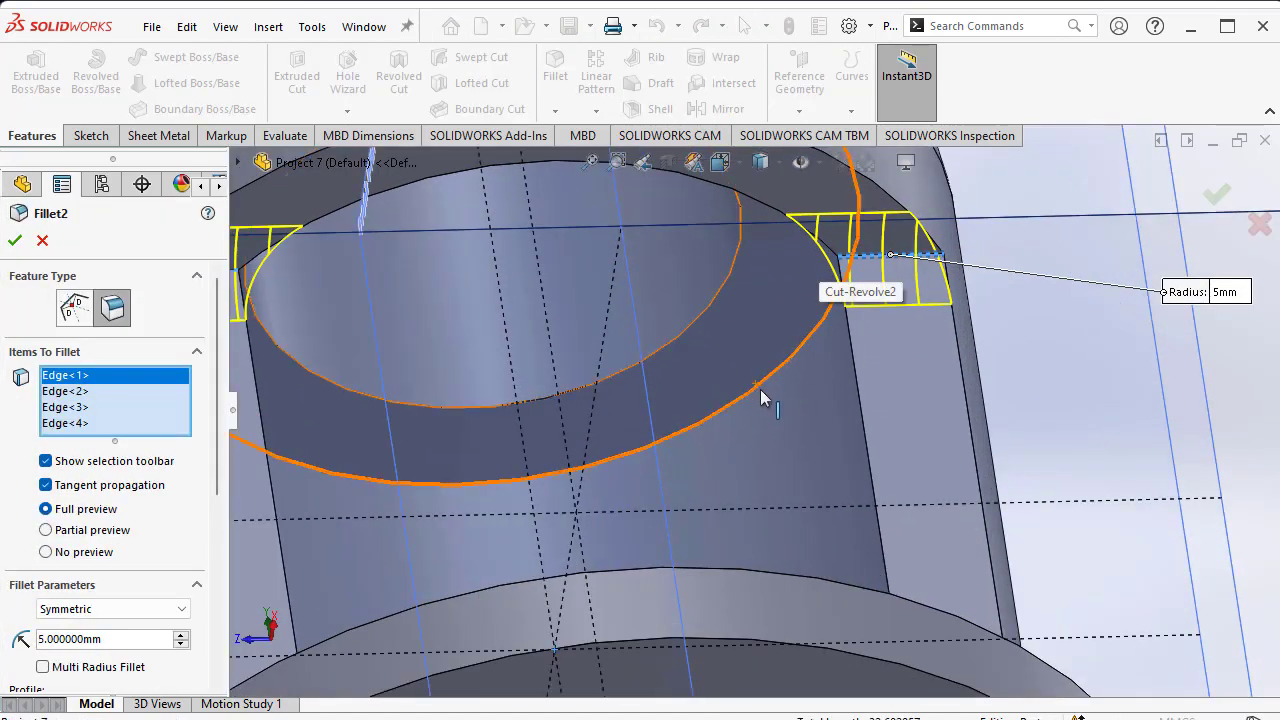
pyautogui.click(764, 384)
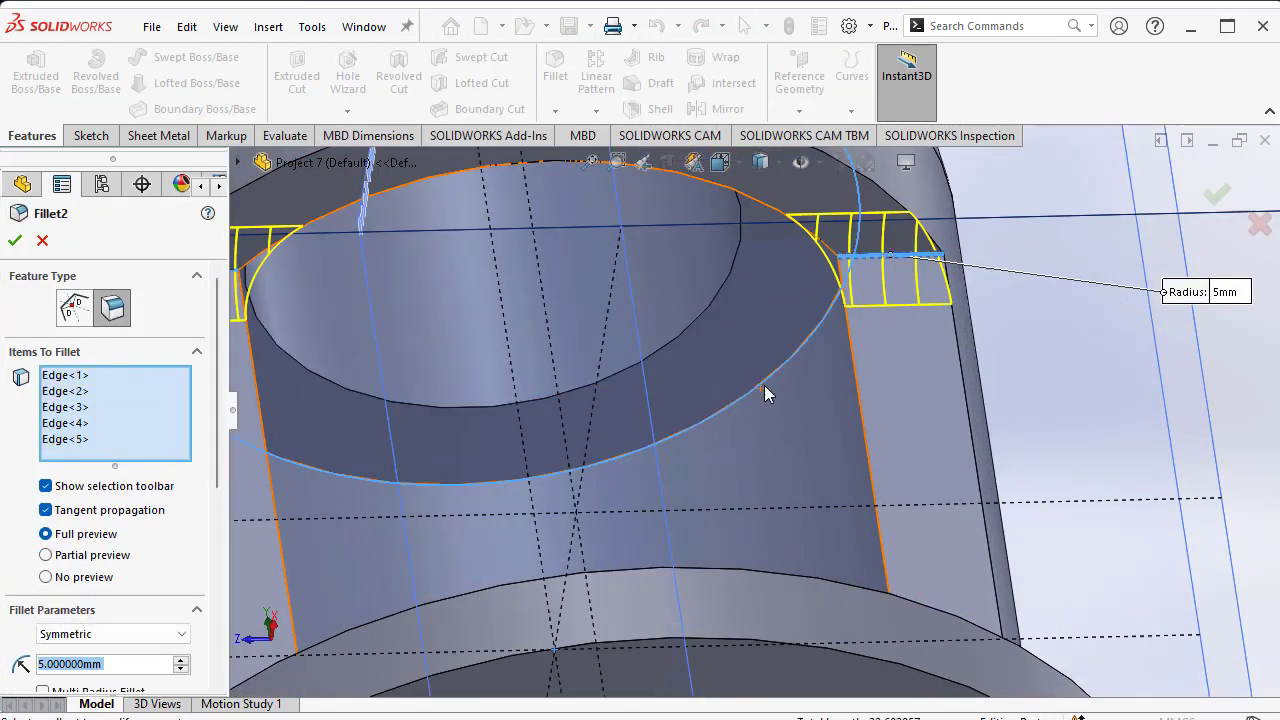
pyautogui.click(13, 240)
pyautogui.scroll(5, 734, 343)
pyautogui.moveTo(734, 343)
pyautogui.mouseDown(button='middle')
pyautogui.moveTo(632, 466)
pyautogui.moveTo(700, 420)
pyautogui.mouseUp(button='middle')
pyautogui.scroll(5, 760, 410)
pyautogui.click(920, 370)
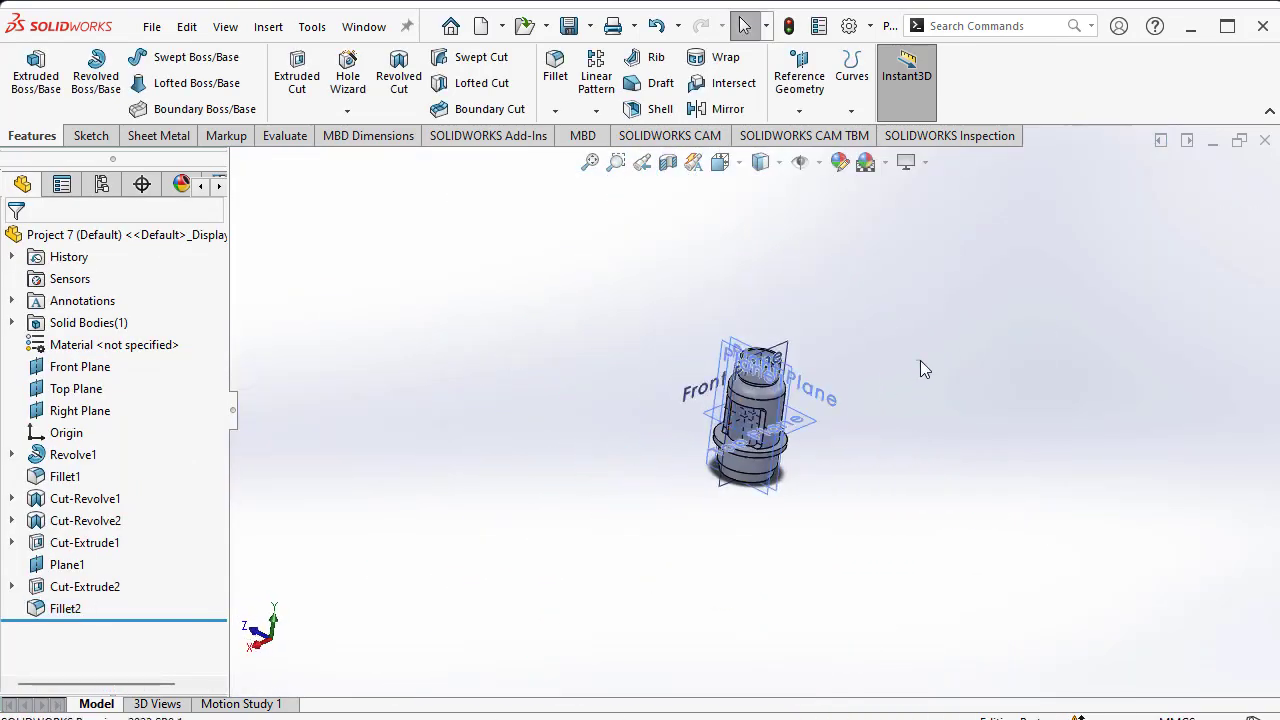
pyautogui.scroll(-5, 730, 350)
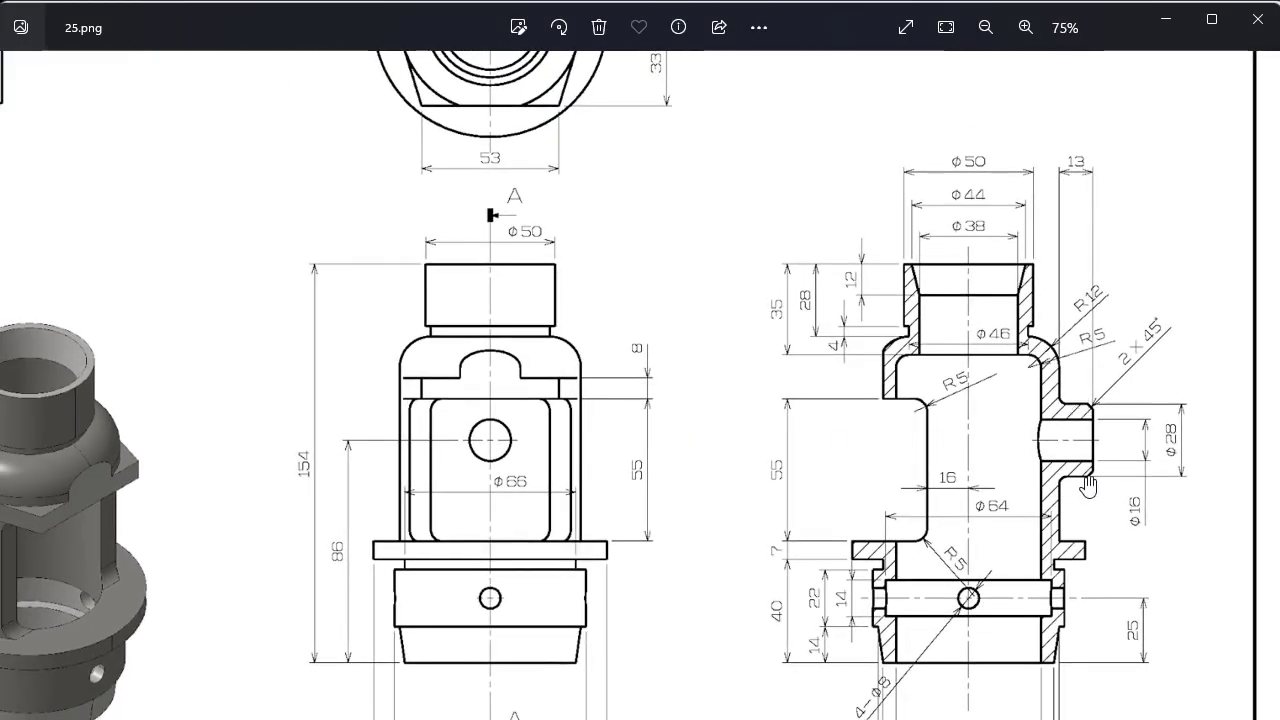
# - Zoom out on 25.png until the full sheet with its views and 3D model shows
pyautogui.scroll(-2, 291, 467)
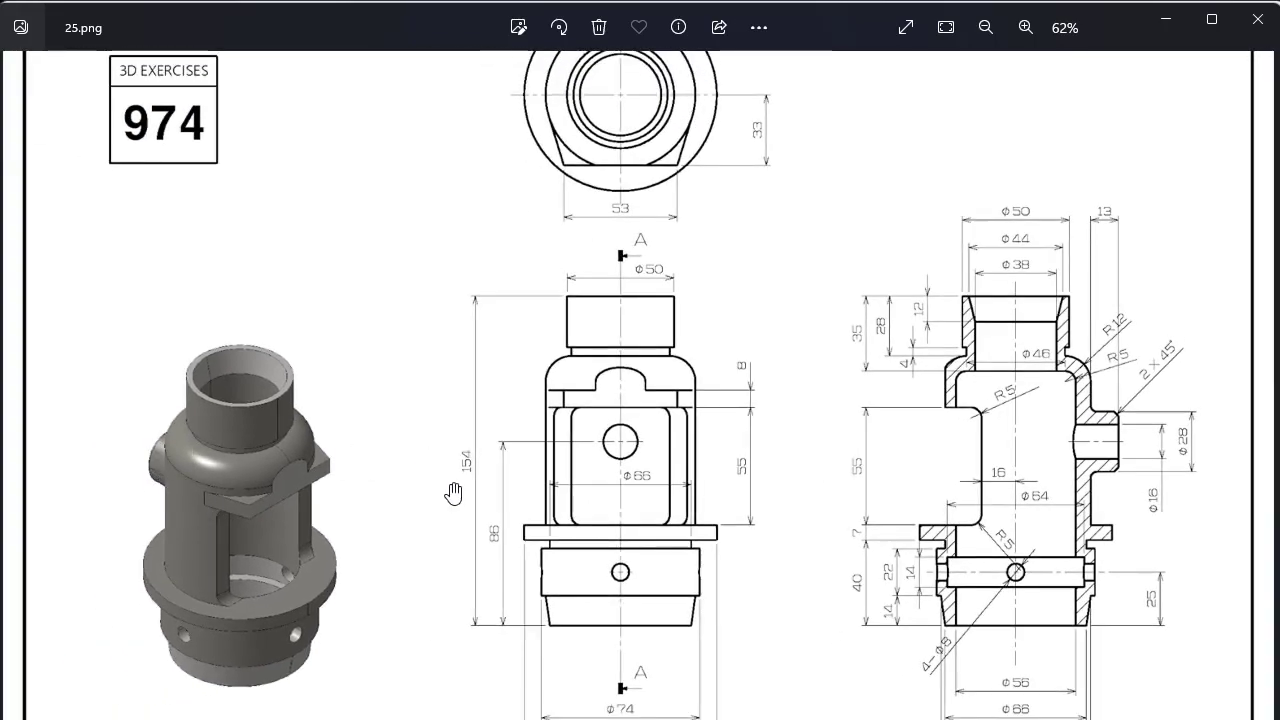
pyautogui.scroll(1, 1175, 428)
pyautogui.scroll(2, 1165, 428)
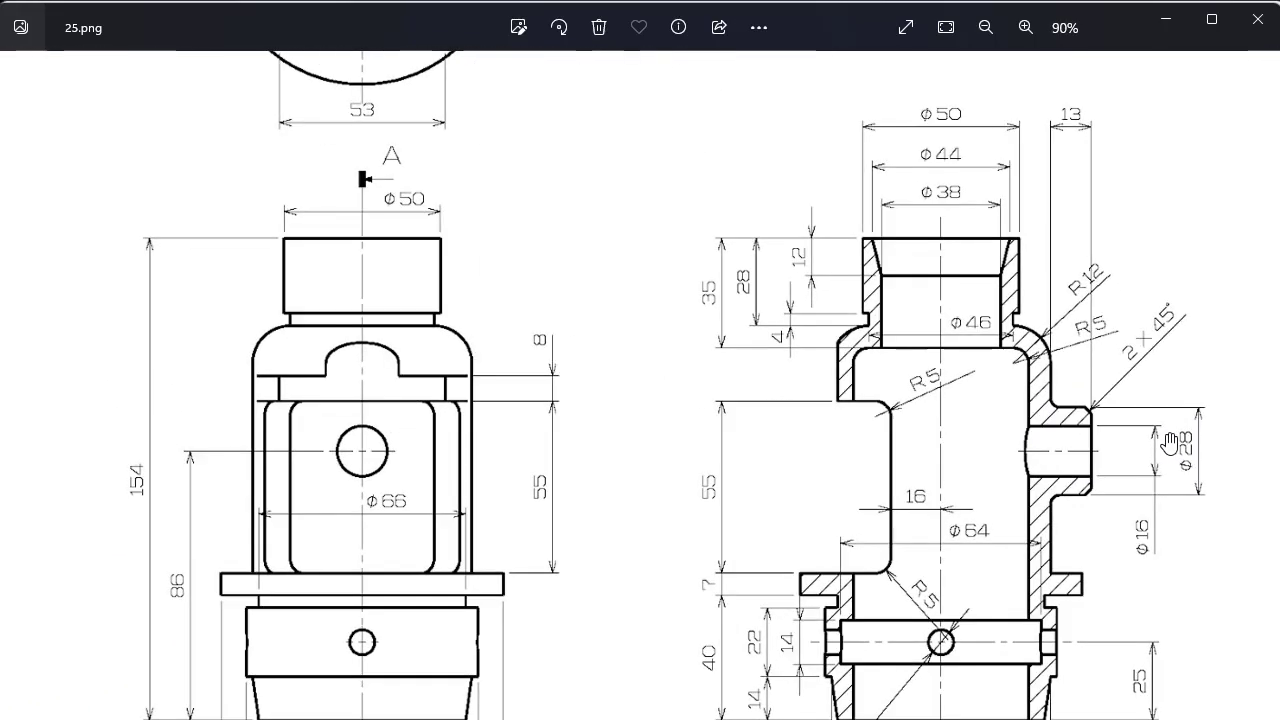
pyautogui.scroll(3, 1157, 427)
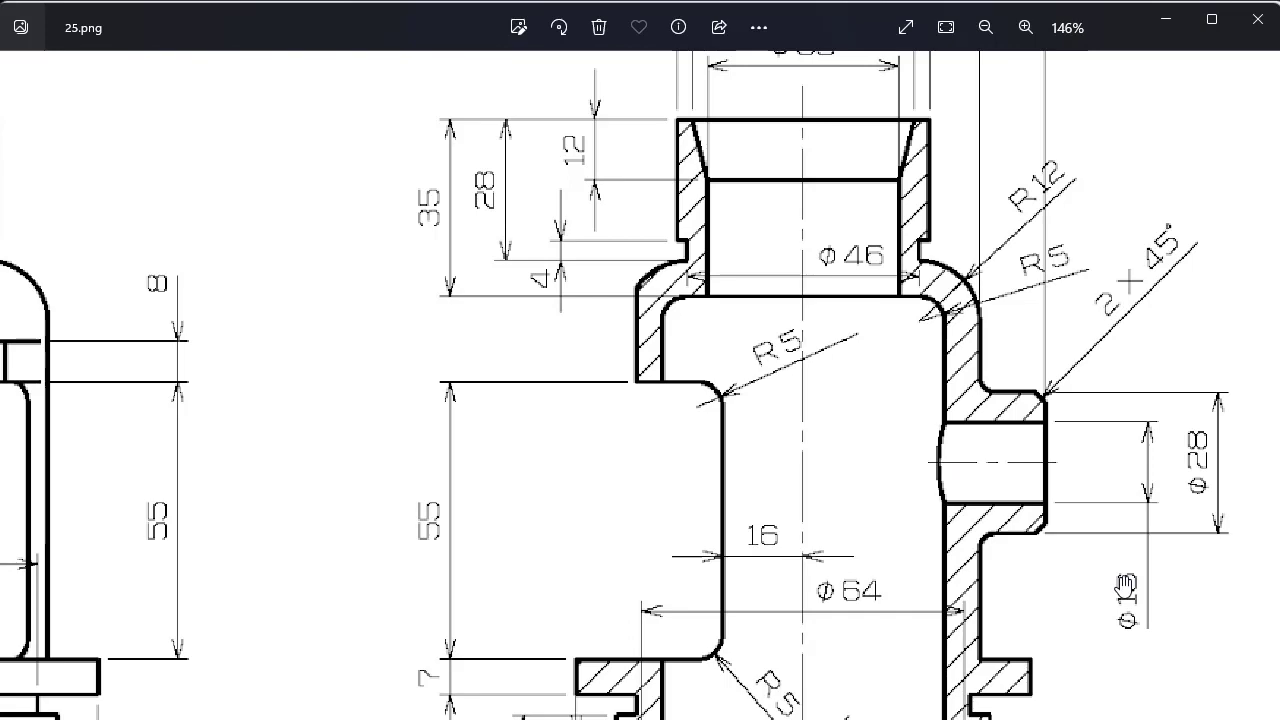
pyautogui.scroll(-1, 995, 545)
pyautogui.scroll(-2, 995, 545)
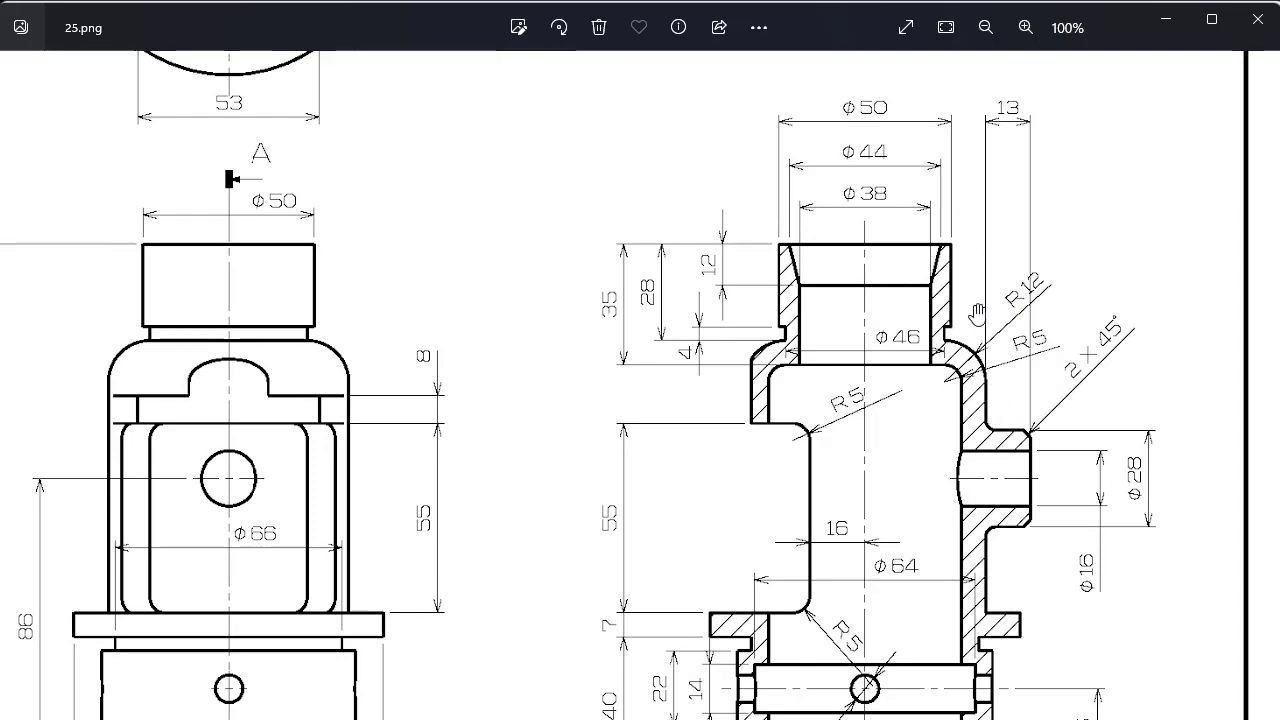
pyautogui.scroll(-3, 950, 597)
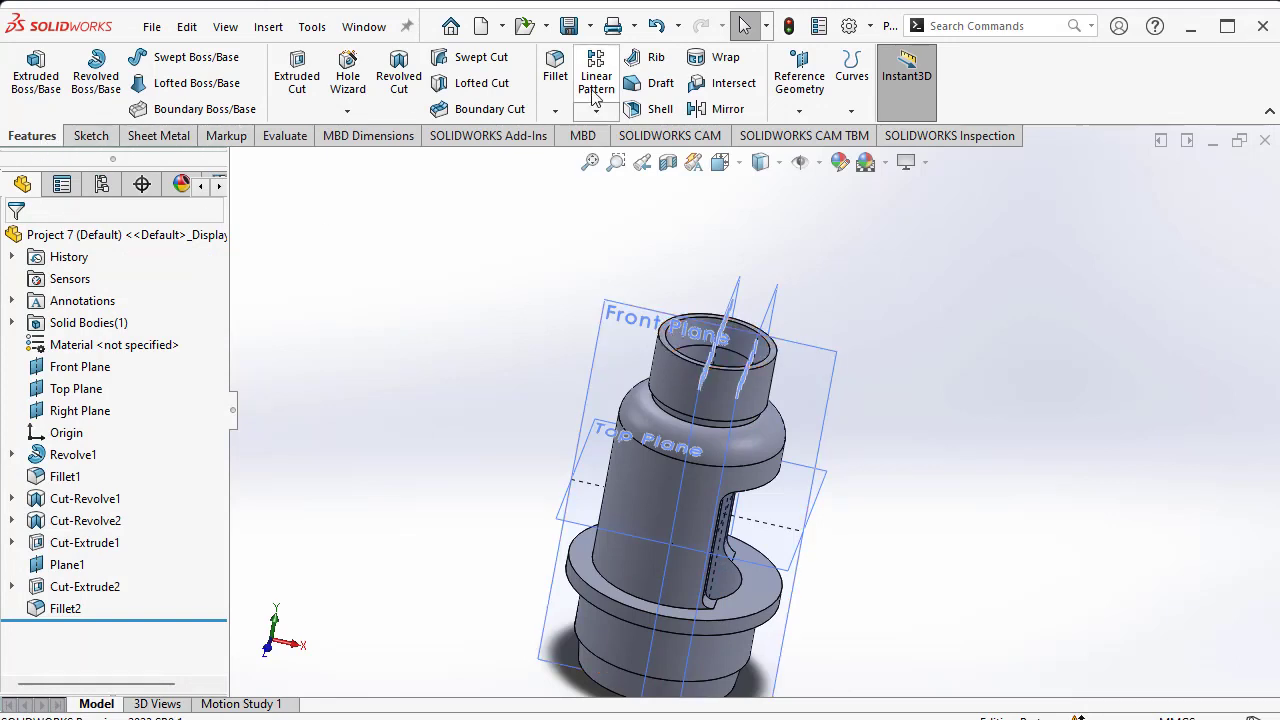
# - Create Plane2 parallel to the Right Plane, offset 48 mm on the flipped side
pyautogui.click(799, 80)
pyautogui.click(814, 135)
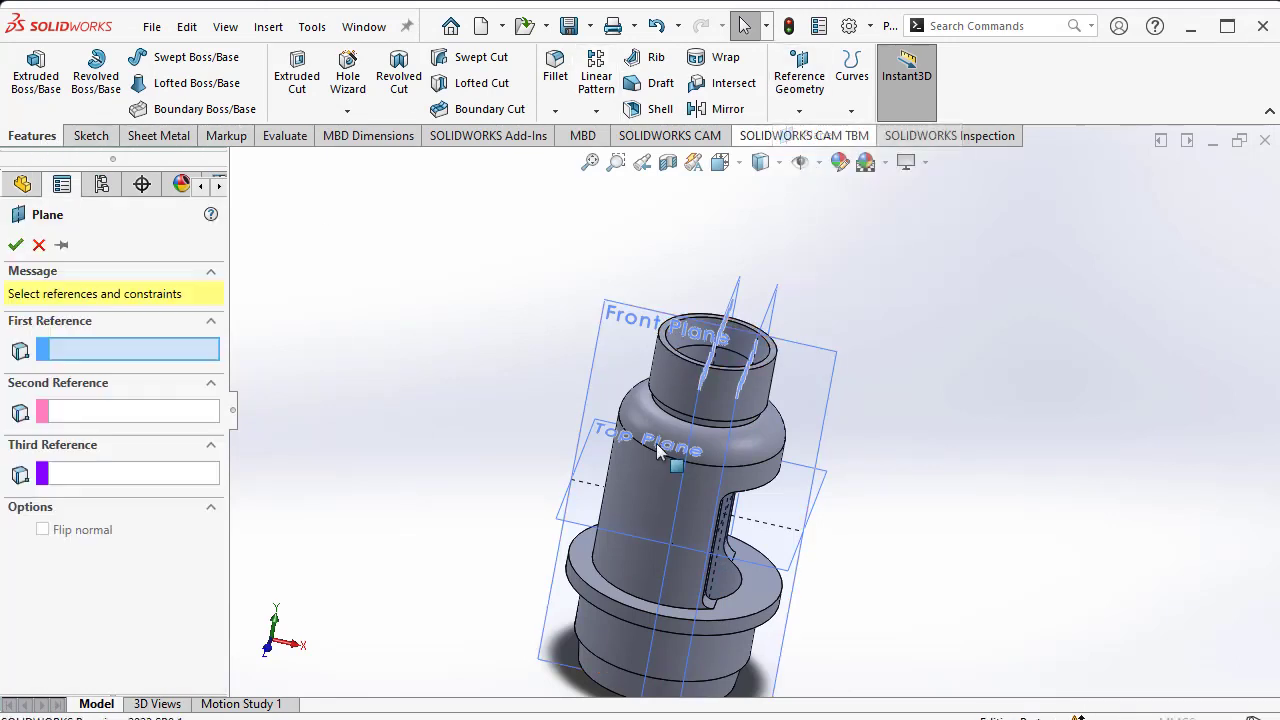
pyautogui.click(728, 316)
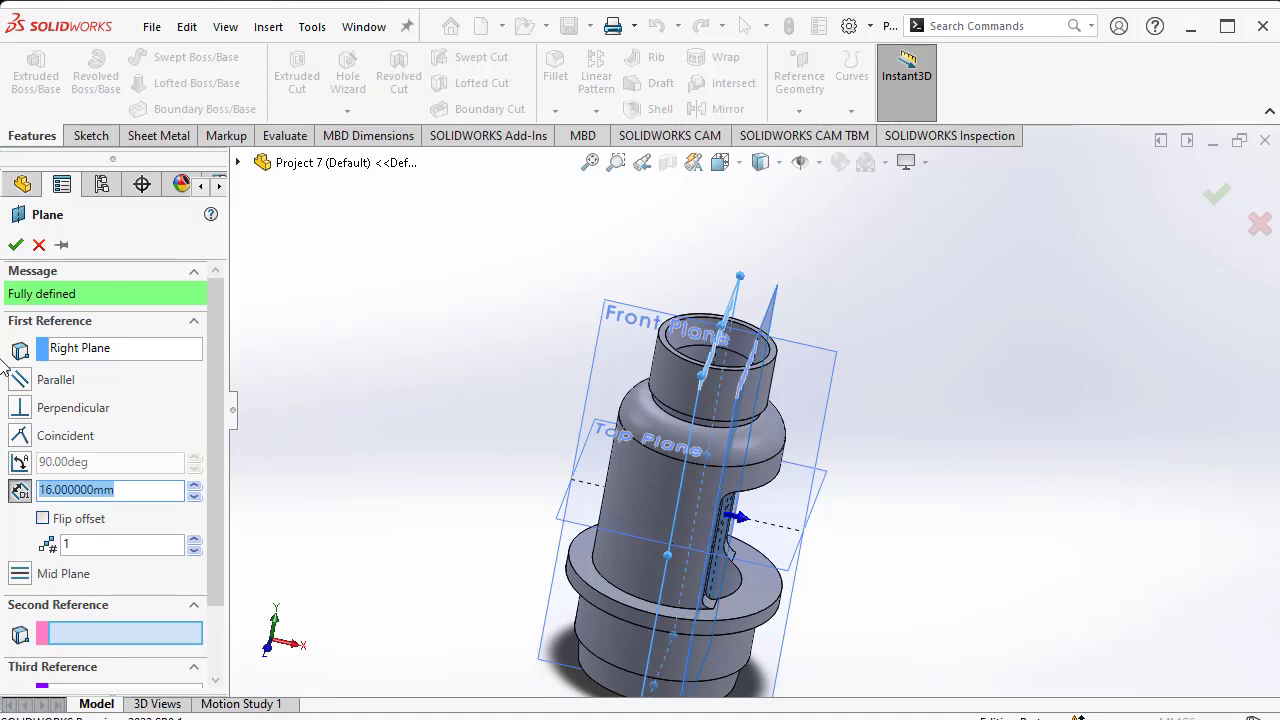
pyautogui.click(42, 519)
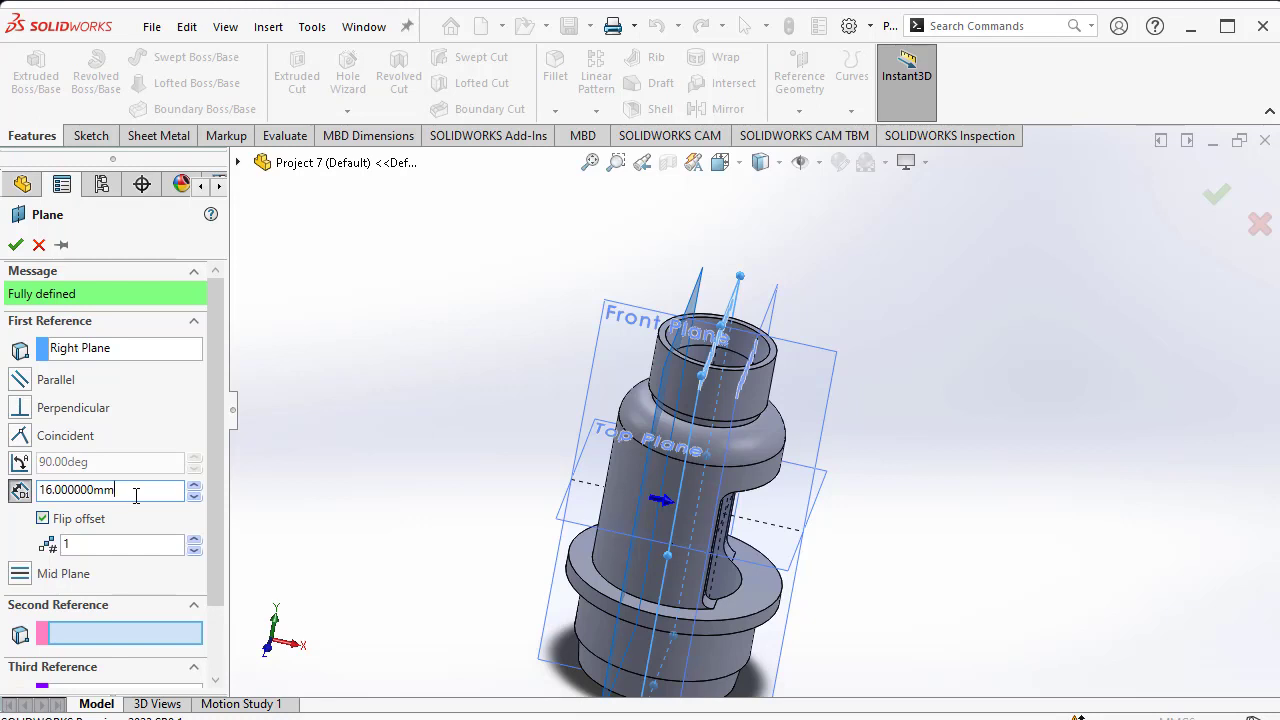
pyautogui.doubleClick(136, 496)
pyautogui.write('48')
pyautogui.press('Return')
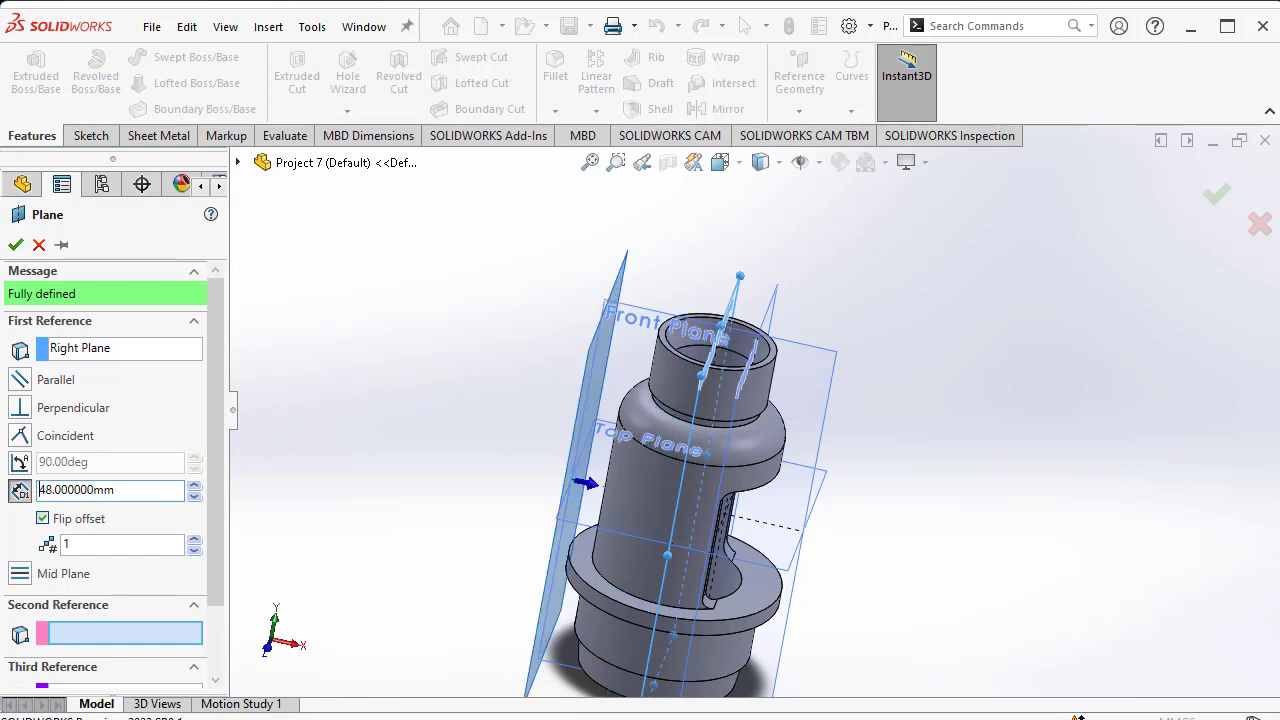
pyautogui.click(15, 245)
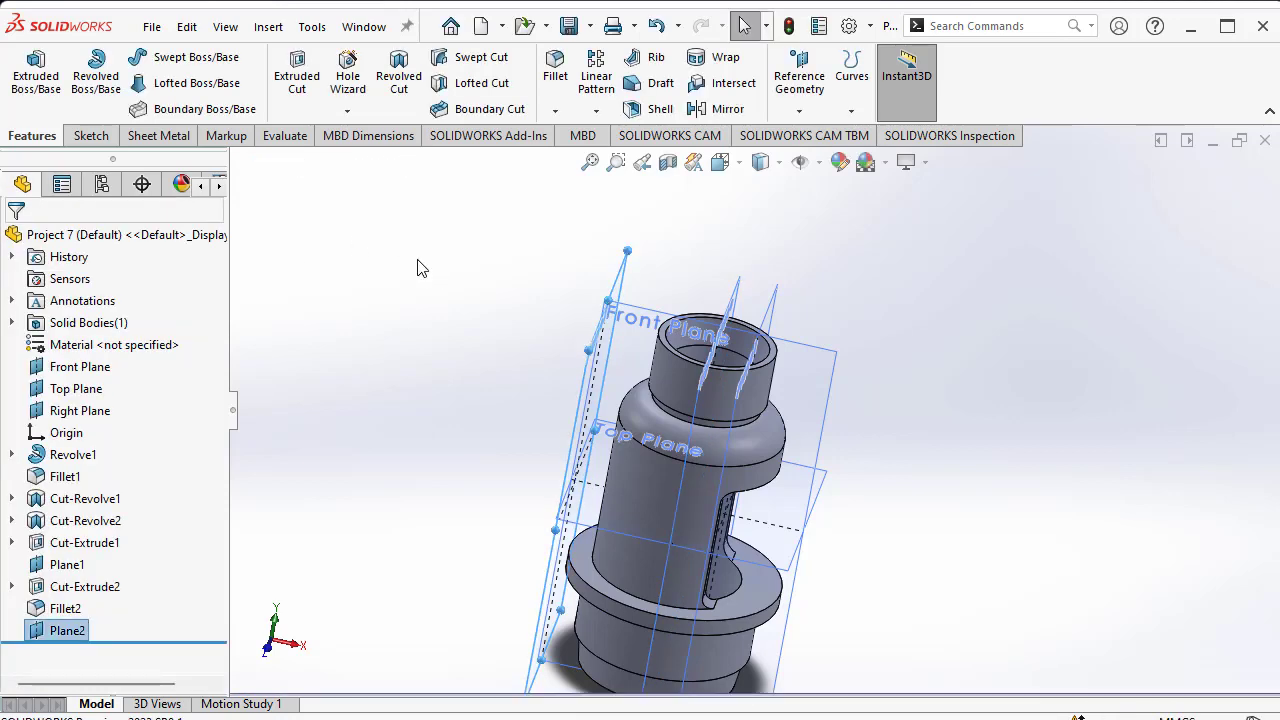
# - Start a new sketch on Plane2, then bring up the reference drawing
pyautogui.click(91, 136)
pyautogui.click(27, 75)
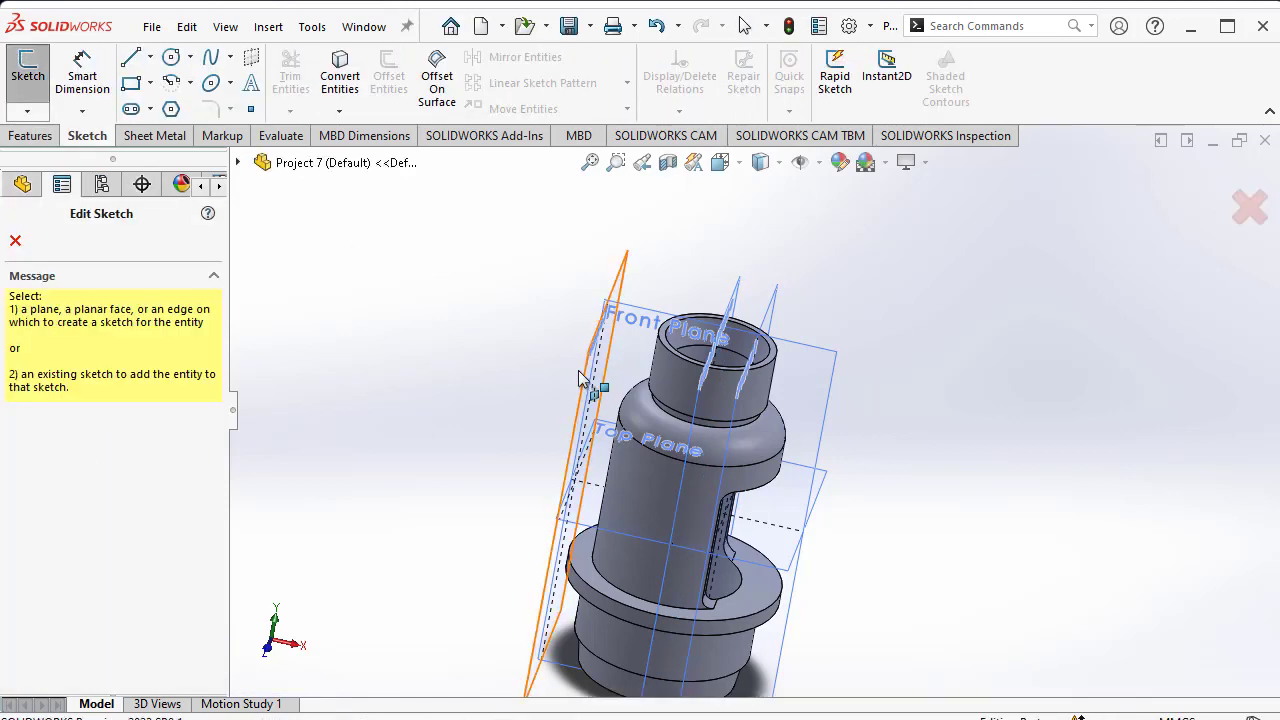
pyautogui.click(584, 376)
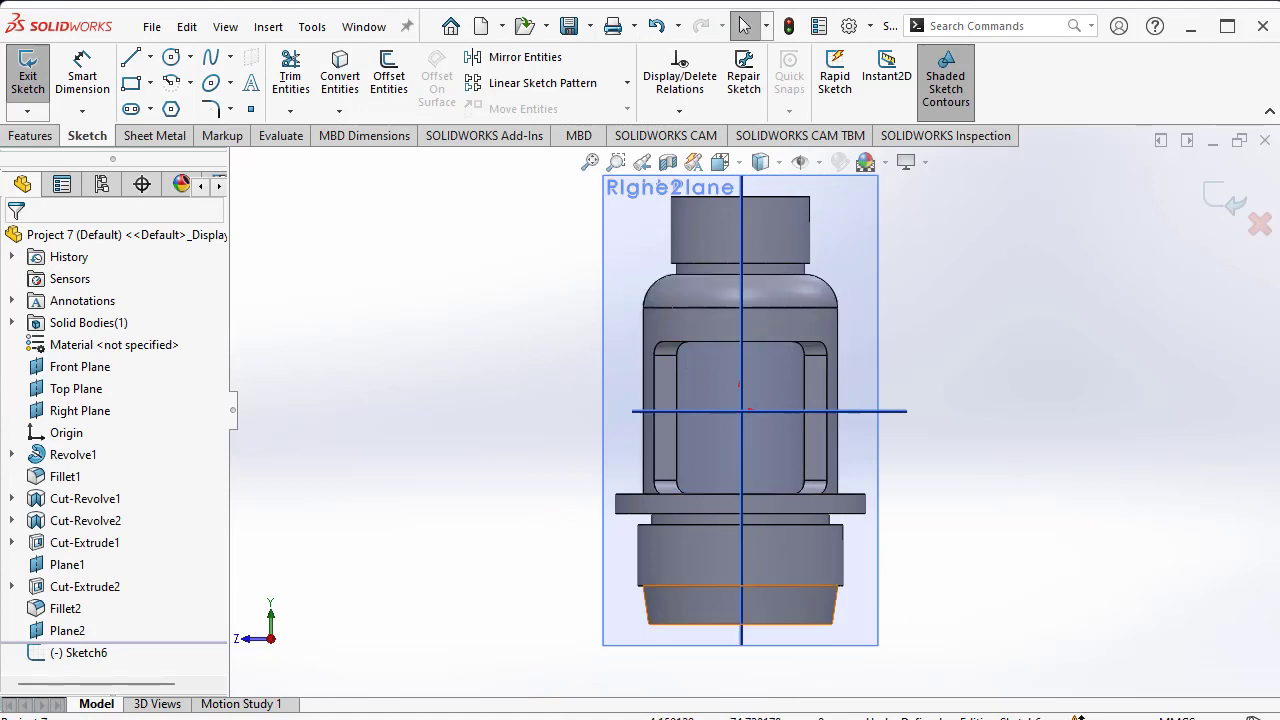
pyautogui.hotkey('alt', 'Tab')
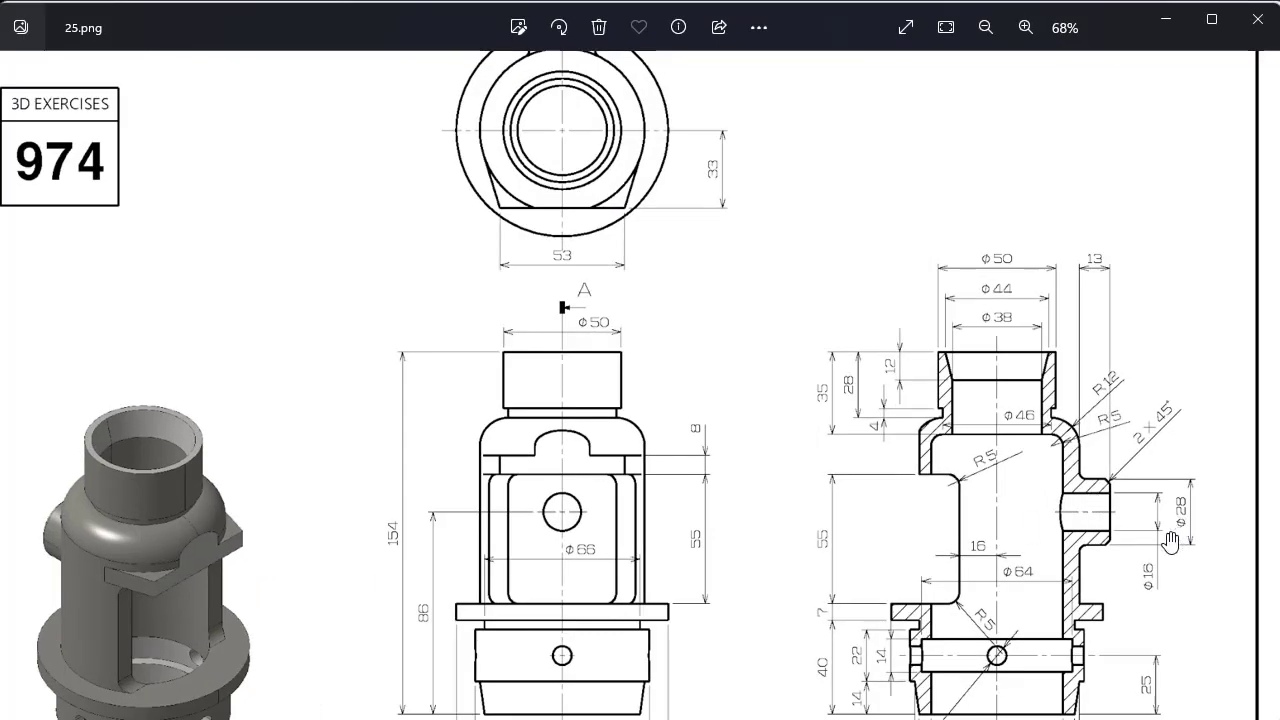
# - Zoom in and out on the section view of 25.png, then return to SOLIDWORKS
pyautogui.scroll(1, 1133, 566)
pyautogui.scroll(1, 1134, 534)
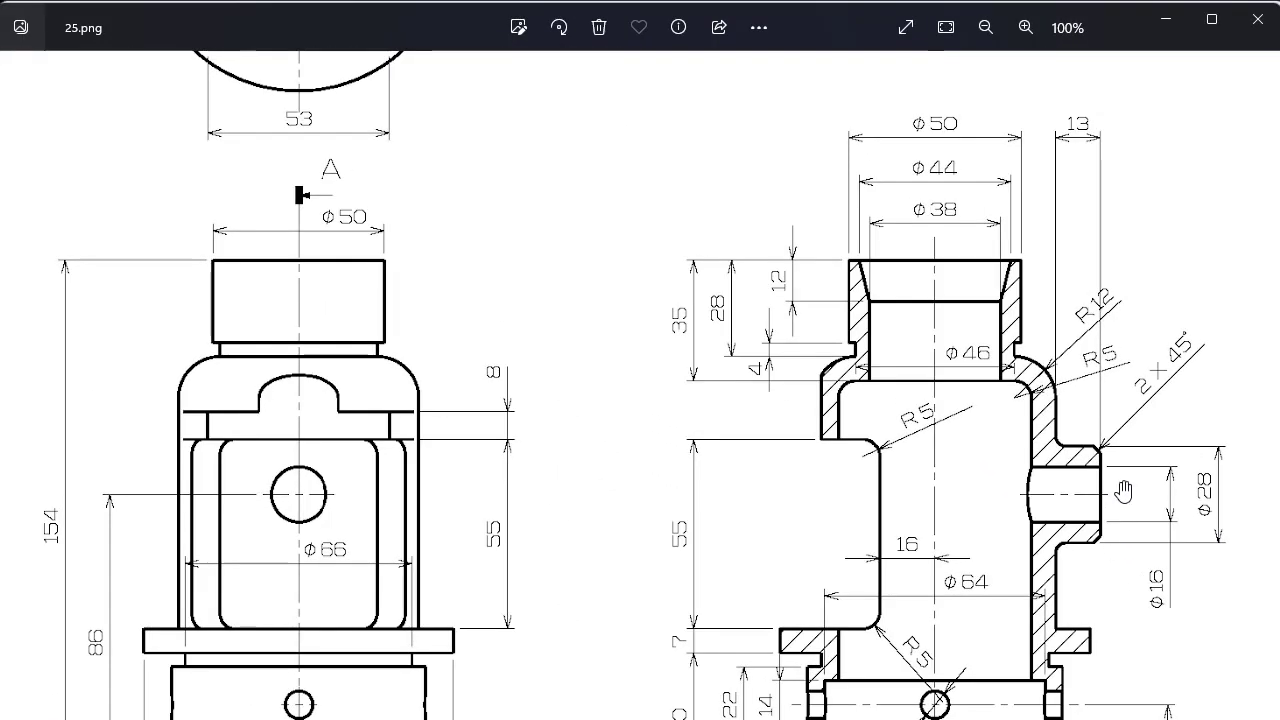
pyautogui.scroll(-3, 1097, 475)
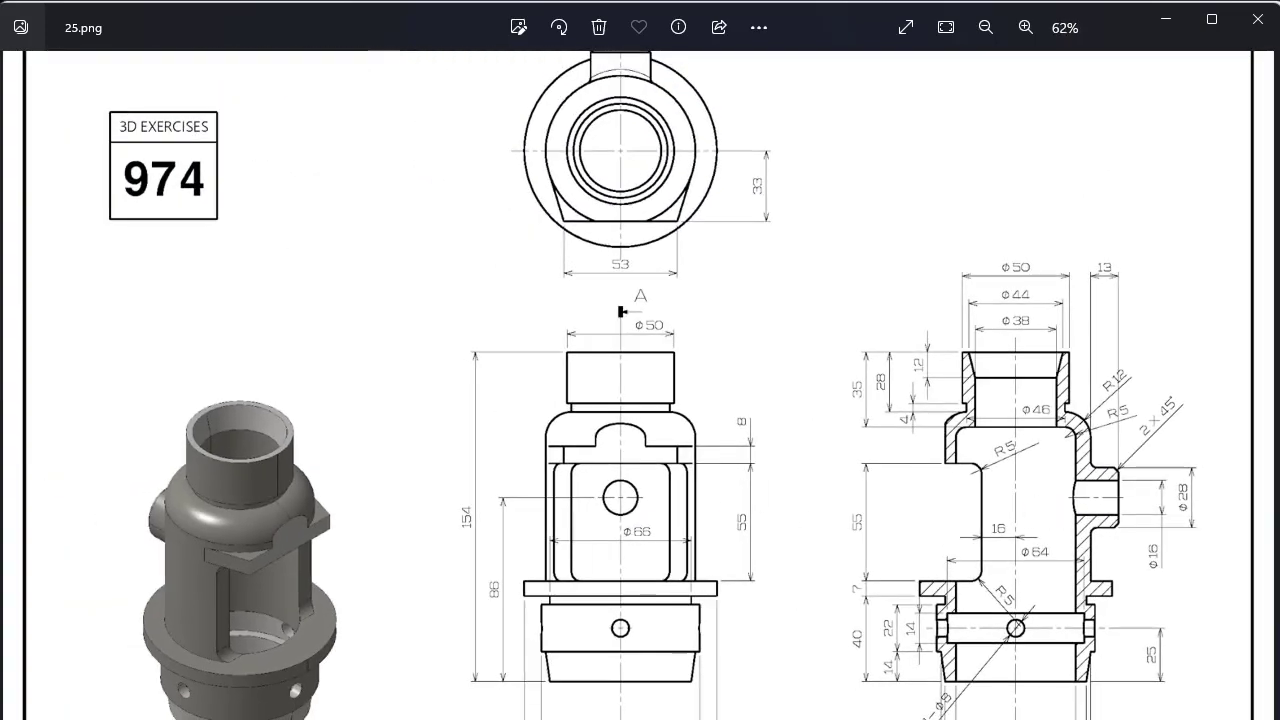
pyautogui.hotkey('alt', 'Tab')
# - Show the part from the Left orientation, looking straight at Sketch6 on Plane2
pyautogui.click(720, 162)
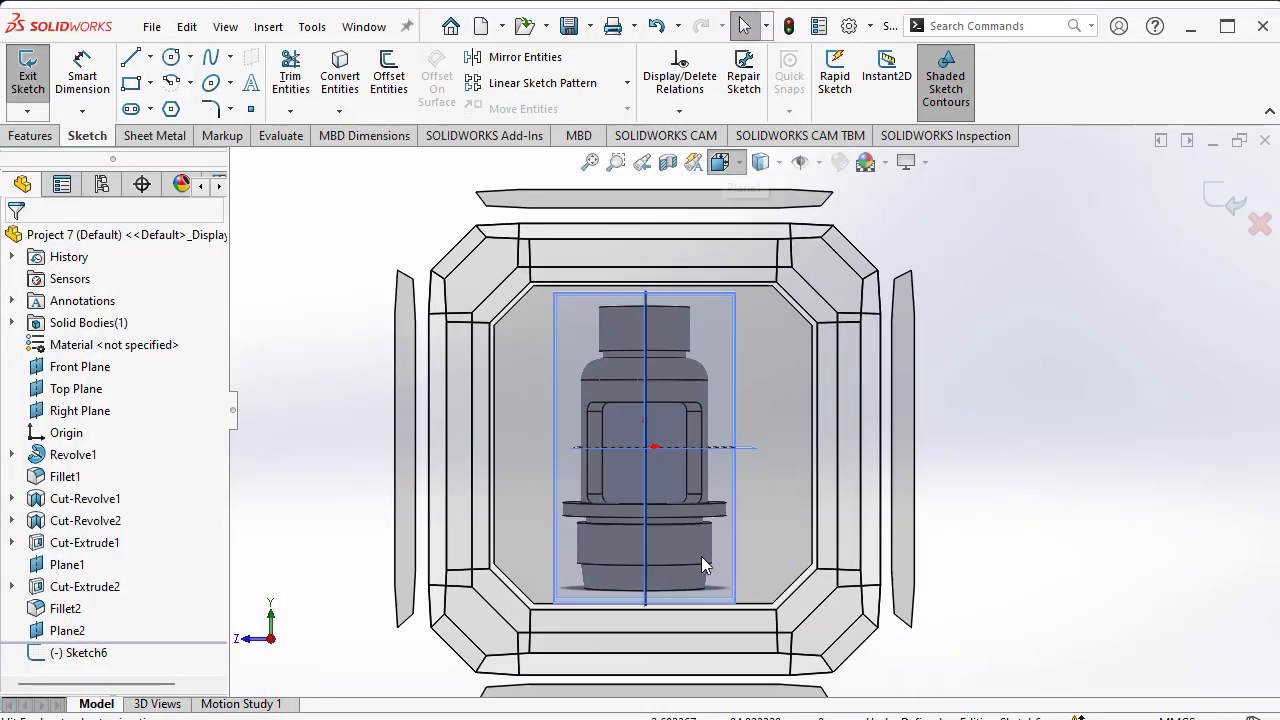
pyautogui.moveTo(701, 556)
pyautogui.mouseDown(button='middle')
pyautogui.moveTo(1103, 416)
pyautogui.moveTo(600, 508)
pyautogui.mouseUp(button='middle')
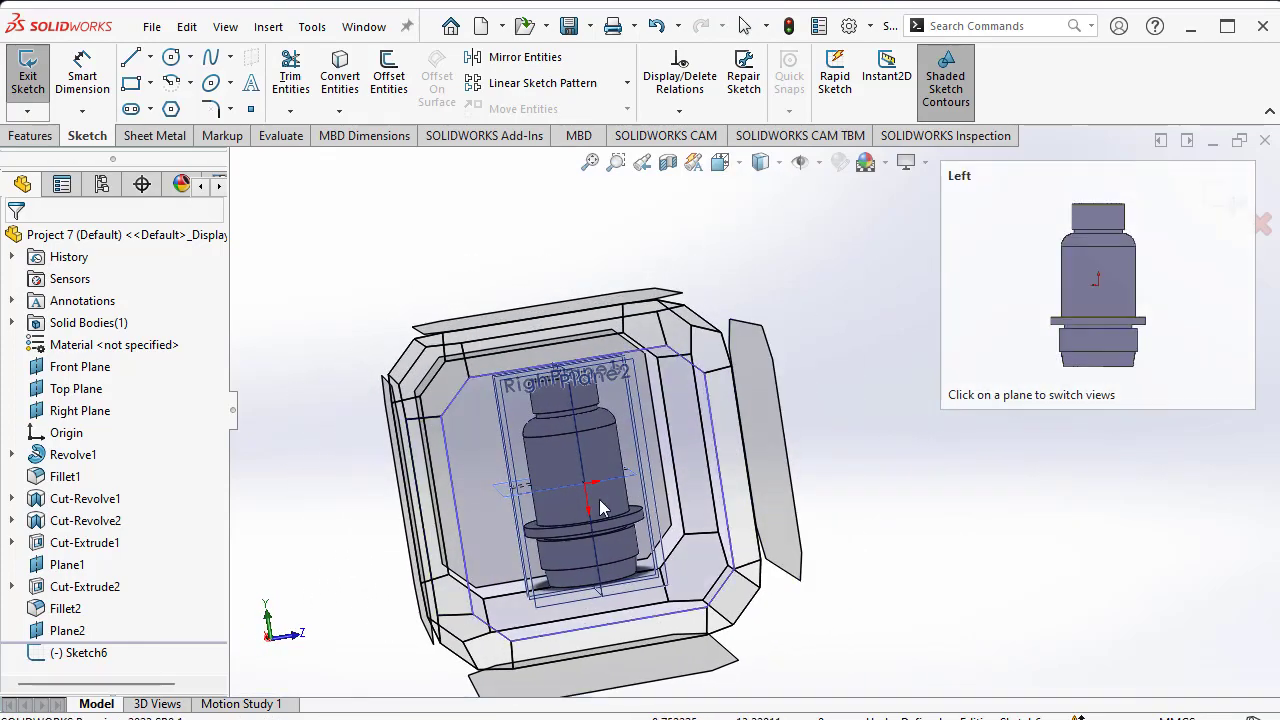
pyautogui.click(600, 508)
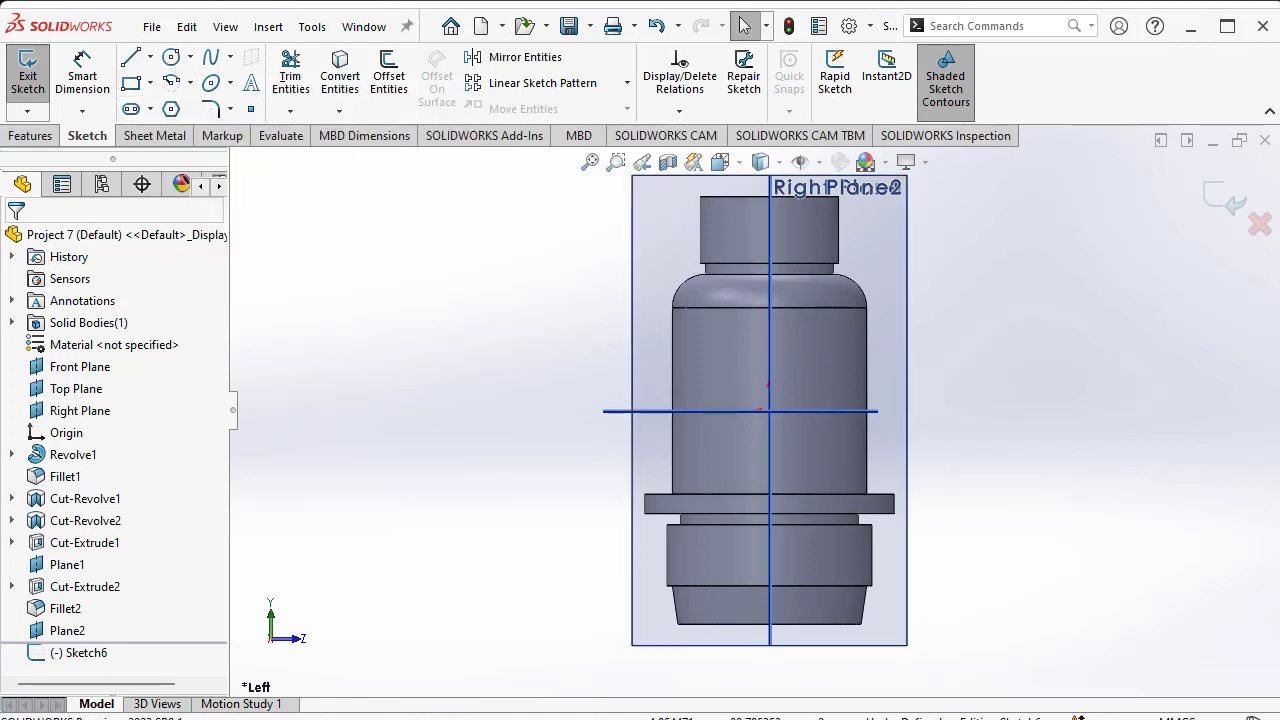
pyautogui.hotkey('alt', 'Tab')
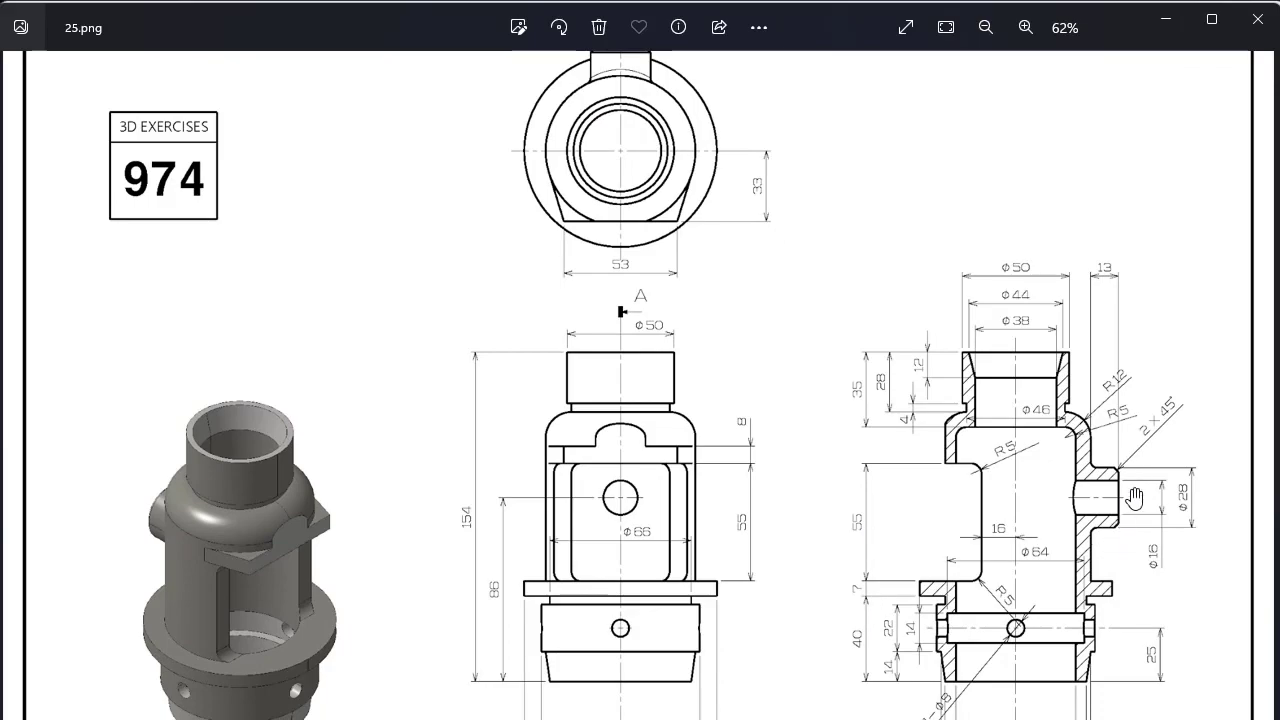
# - Zoom around the drawing to read the Ø28 boss diameter and its 86 mm height
pyautogui.scroll(1, 1133, 497)
pyautogui.scroll(1, 1130, 500)
pyautogui.scroll(1, 1126, 503)
pyautogui.scroll(-1, 1122, 507)
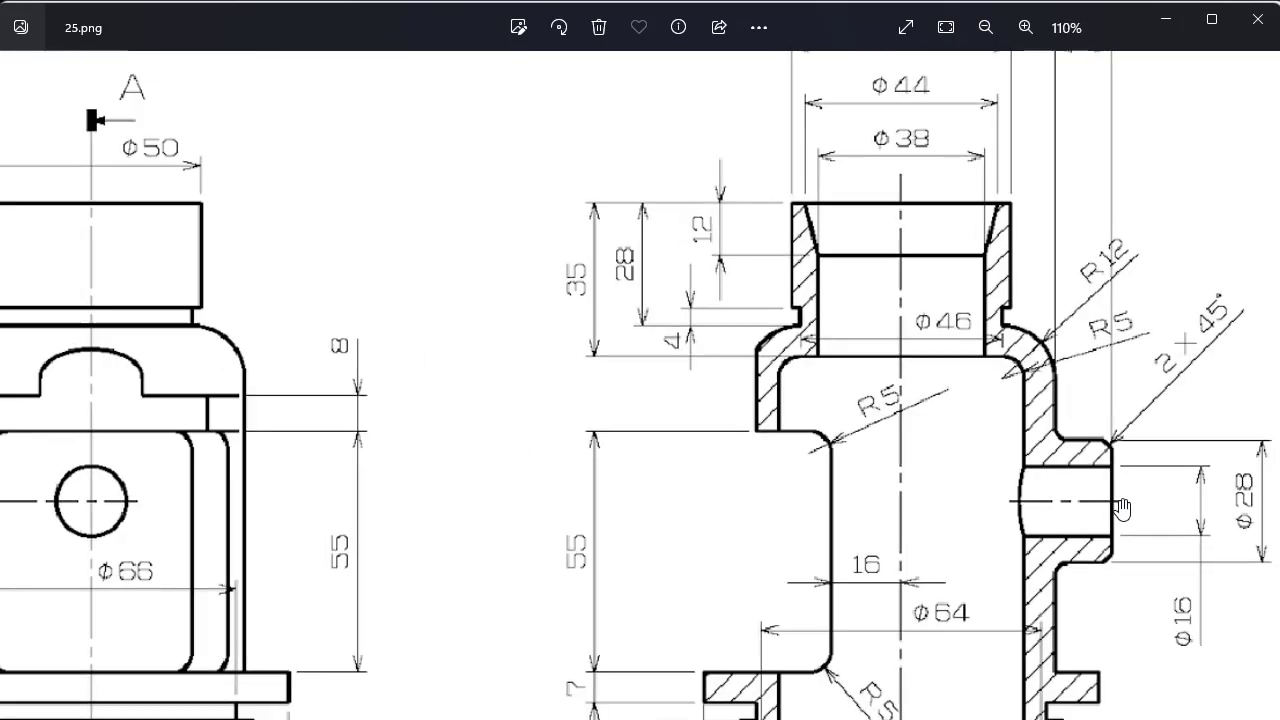
pyautogui.scroll(-1, 1122, 508)
pyautogui.scroll(-1, 1122, 508)
pyautogui.scroll(-1, 1122, 508)
pyautogui.scroll(-1, 1122, 508)
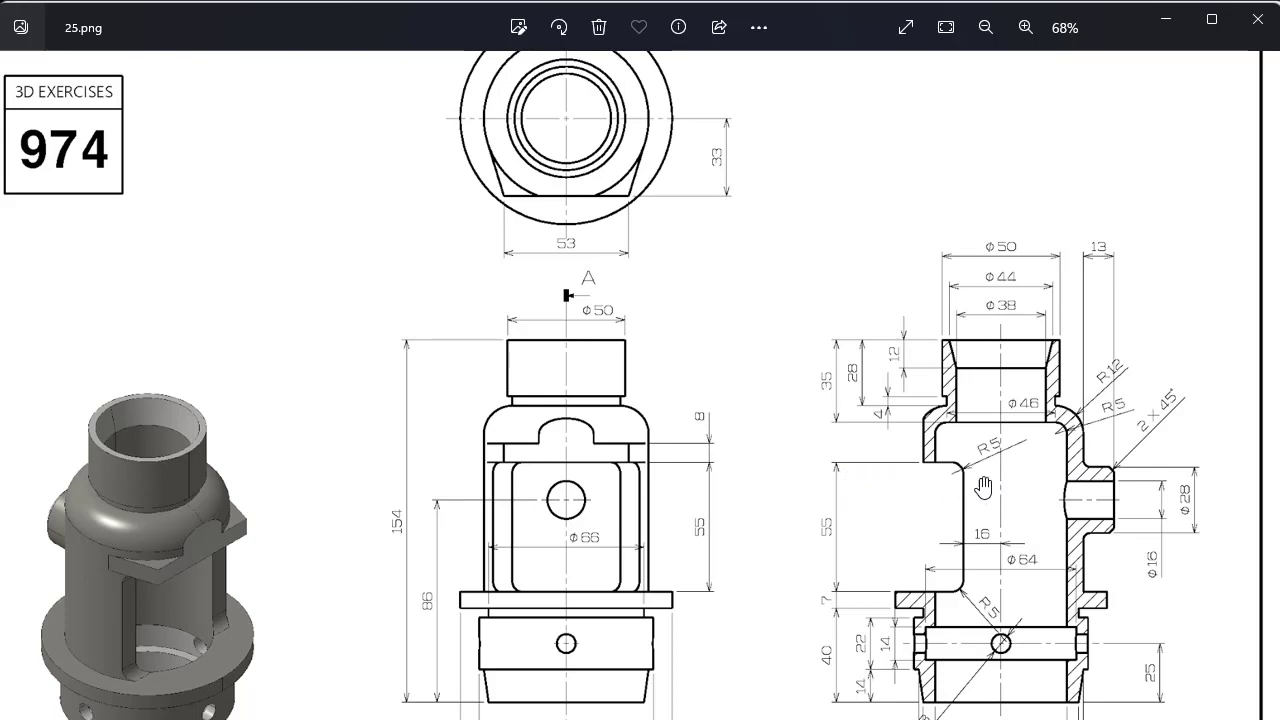
pyautogui.scroll(-1, 505, 533)
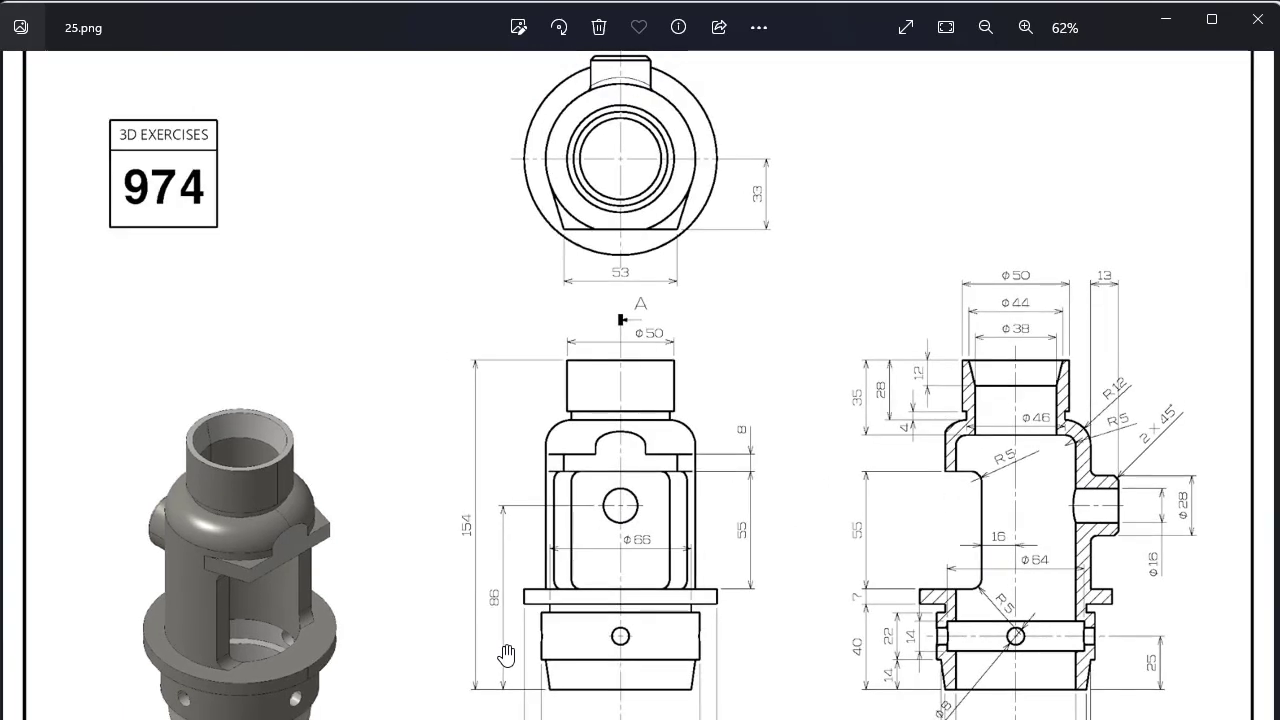
pyautogui.scroll(4, 508, 657)
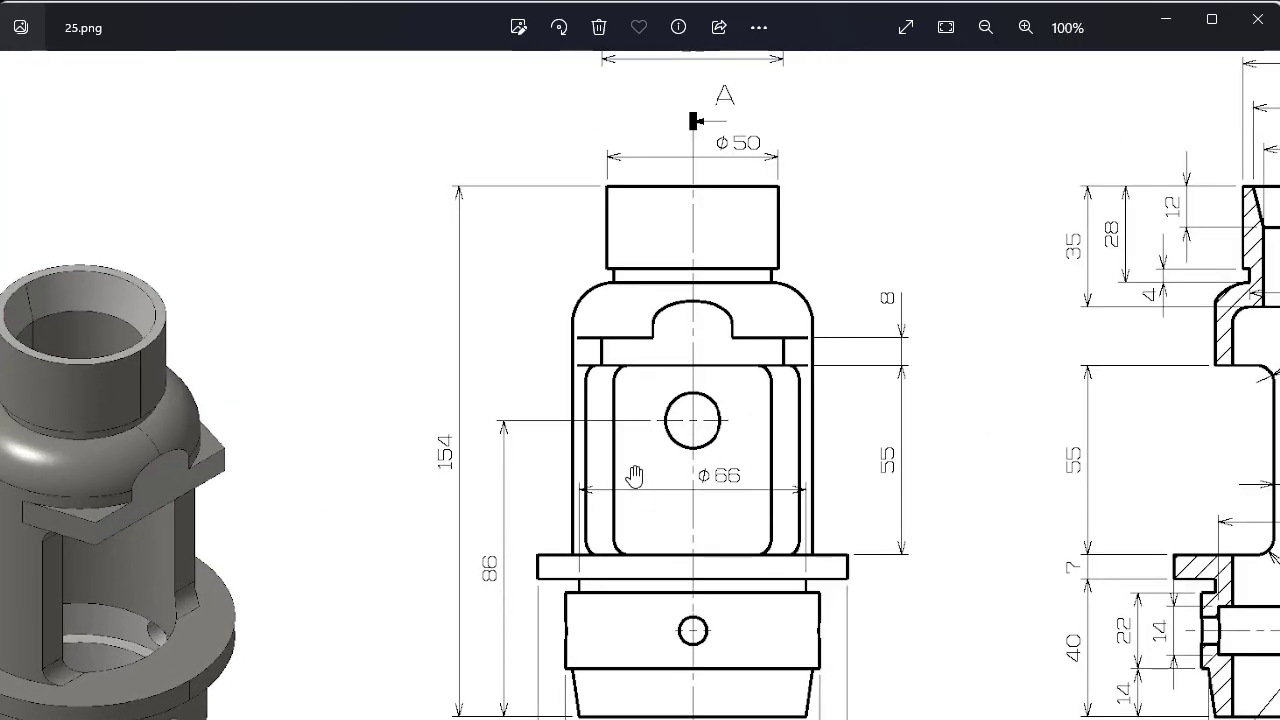
pyautogui.scroll(-1, 744, 590)
pyautogui.scroll(-1, 633, 682)
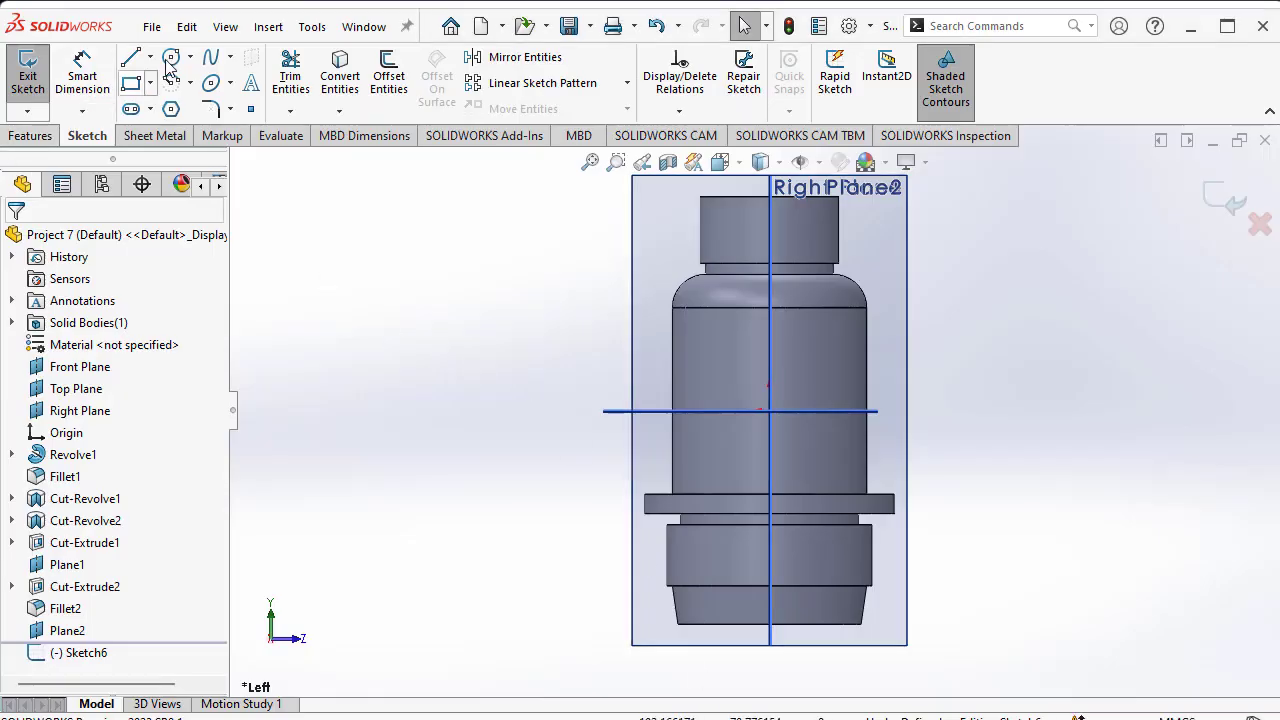
# - Sketch a radius 14 mm circle centred 86 mm above the part's bottom edge
pyautogui.click(169, 59)
pyautogui.click(769, 355)
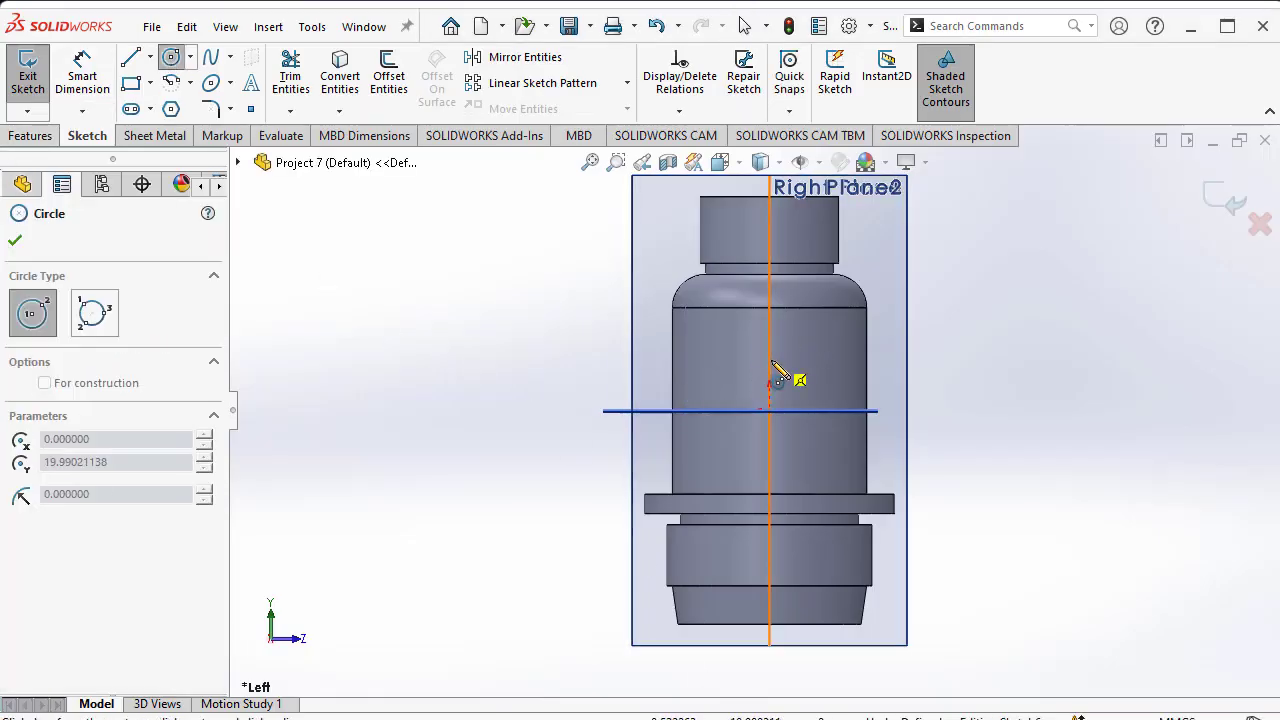
pyautogui.click(790, 358)
pyautogui.doubleClick(52, 658)
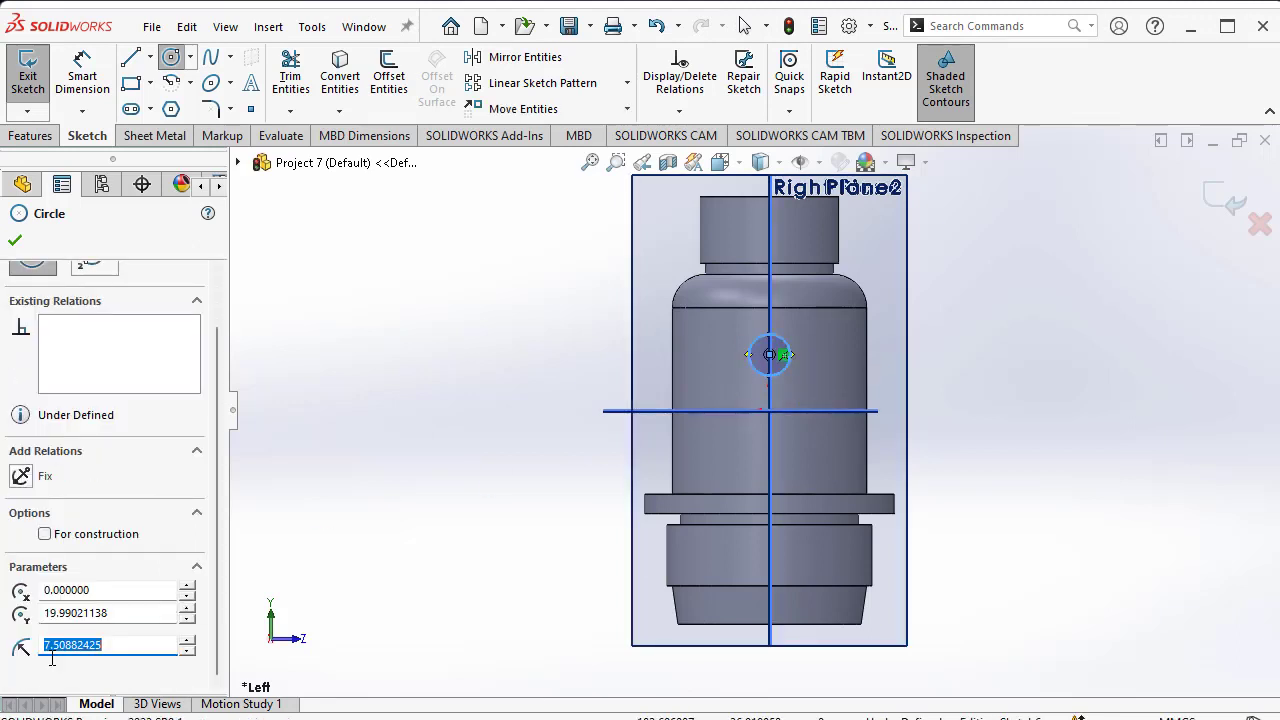
pyautogui.write('14.000000')
pyautogui.press('Return')
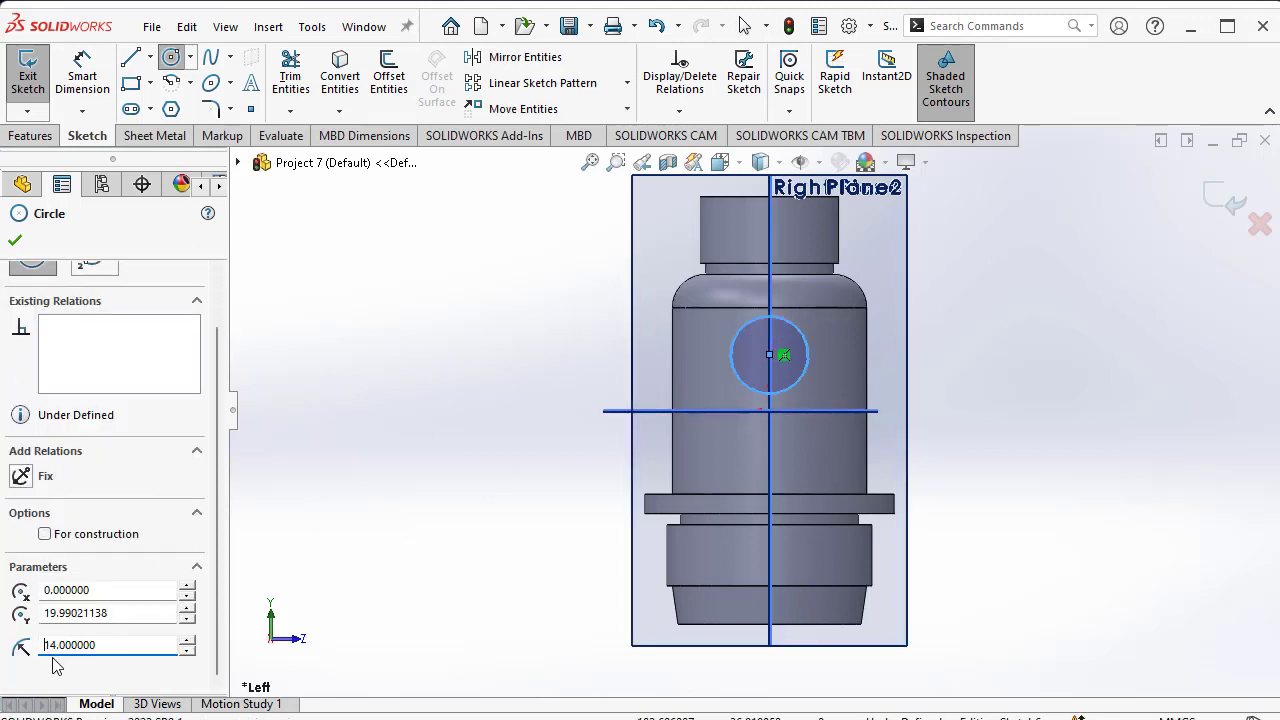
pyautogui.click(82, 75)
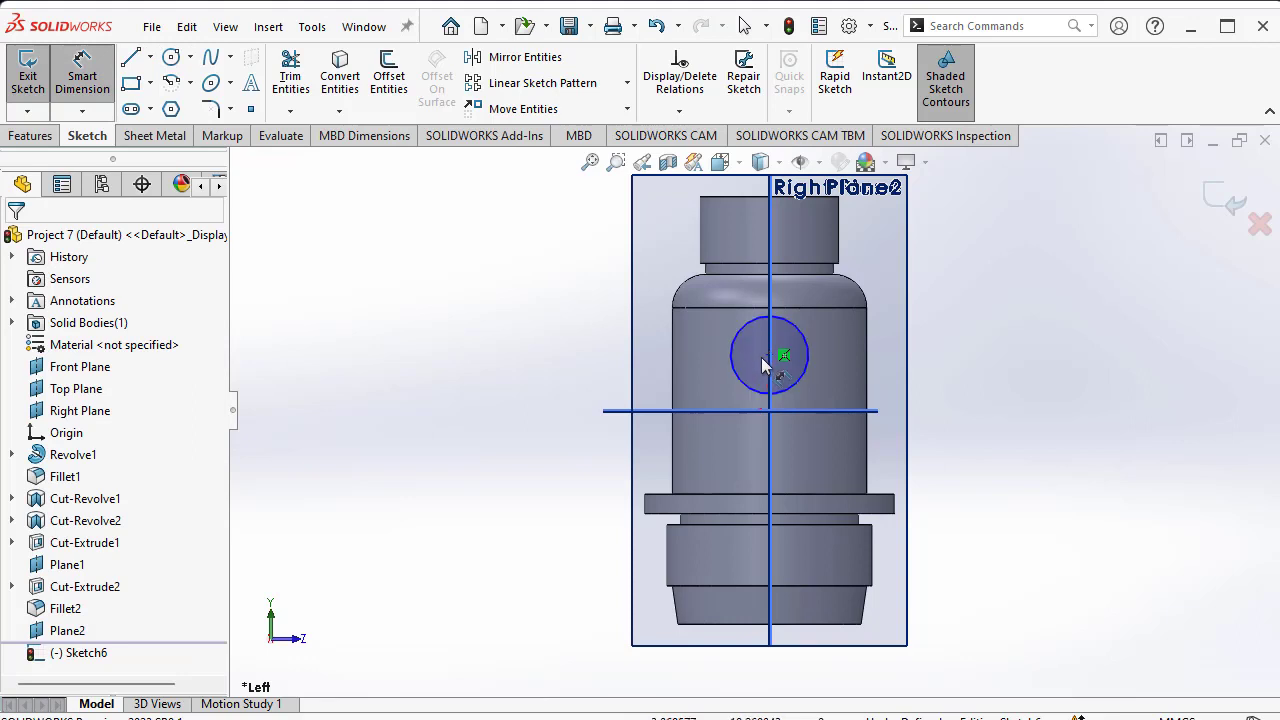
pyautogui.click(767, 356)
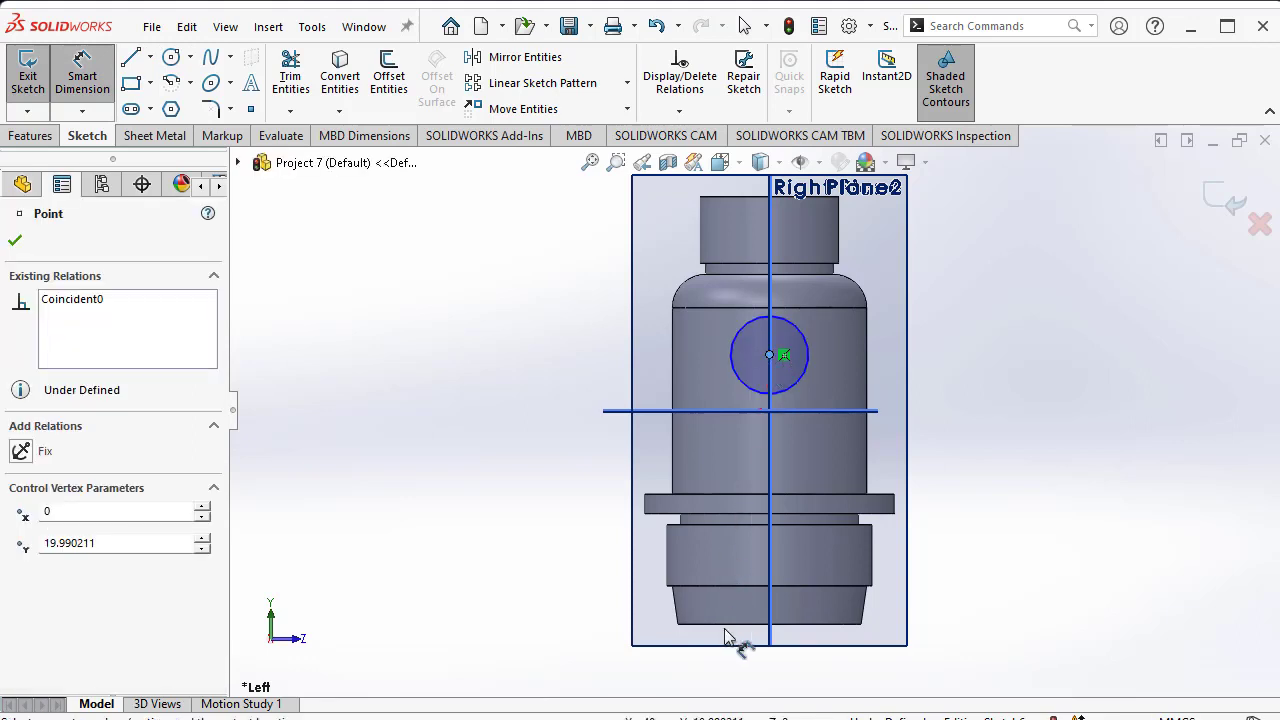
pyautogui.click(706, 626)
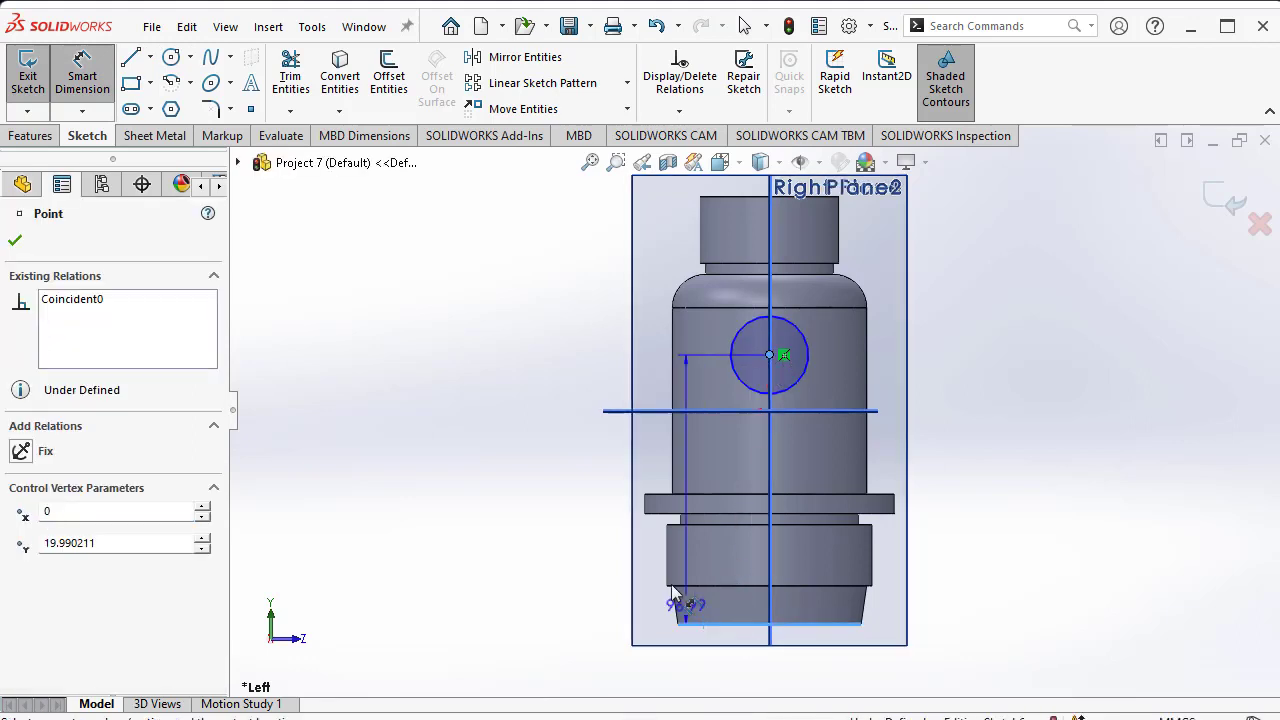
pyautogui.click(594, 487)
pyautogui.write('86')
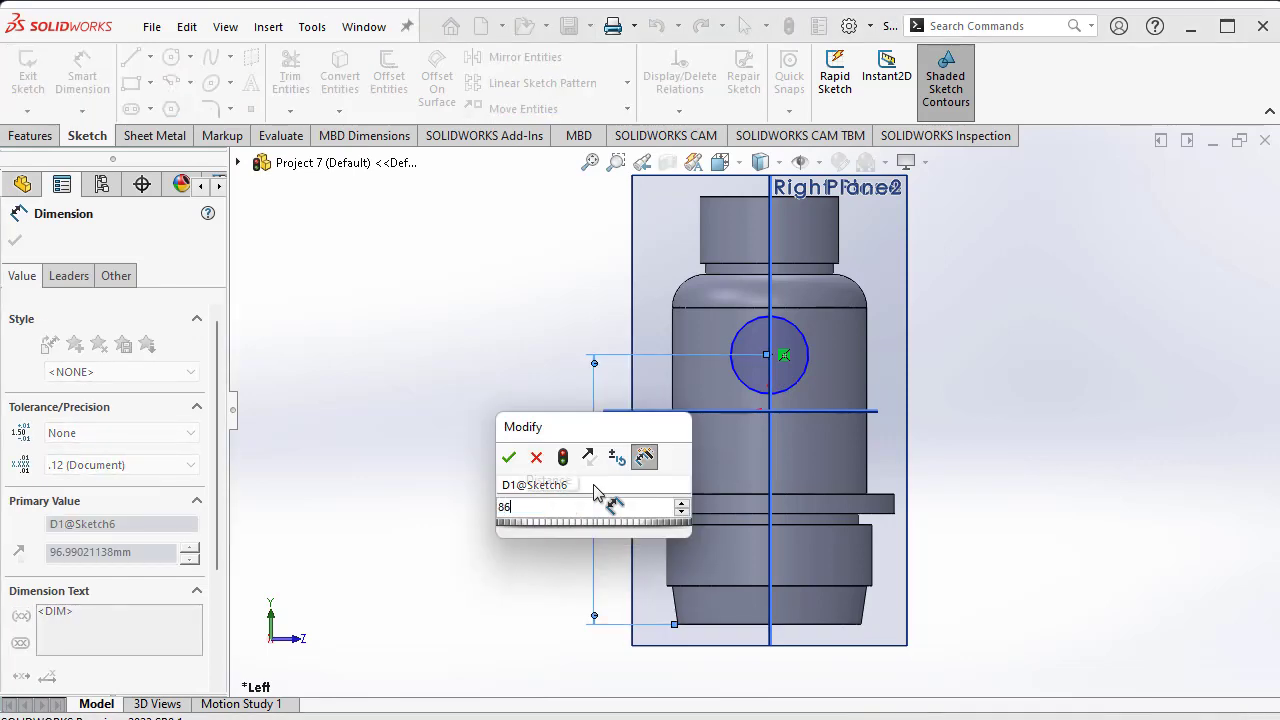
pyautogui.press('Return')
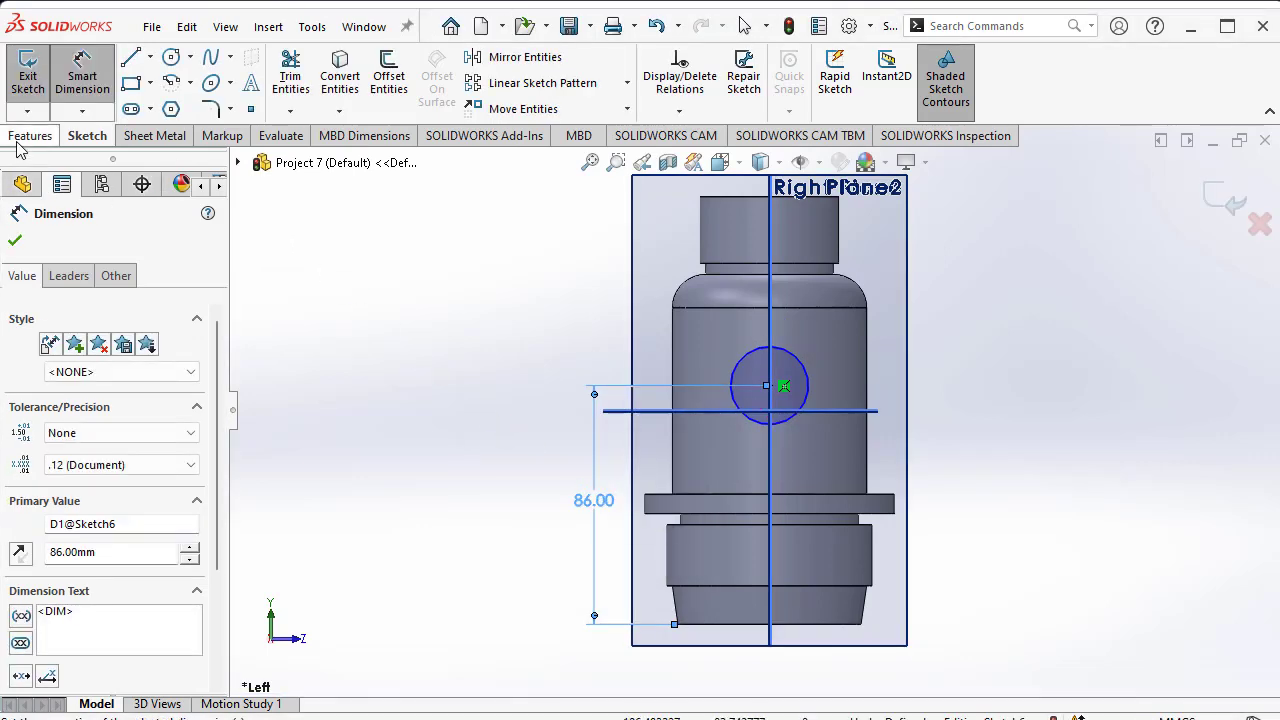
# - Extrude the circle Up To Surface at the cylinder's outer face, creating Boss-Extrude1
pyautogui.click(28, 137)
pyautogui.click(36, 75)
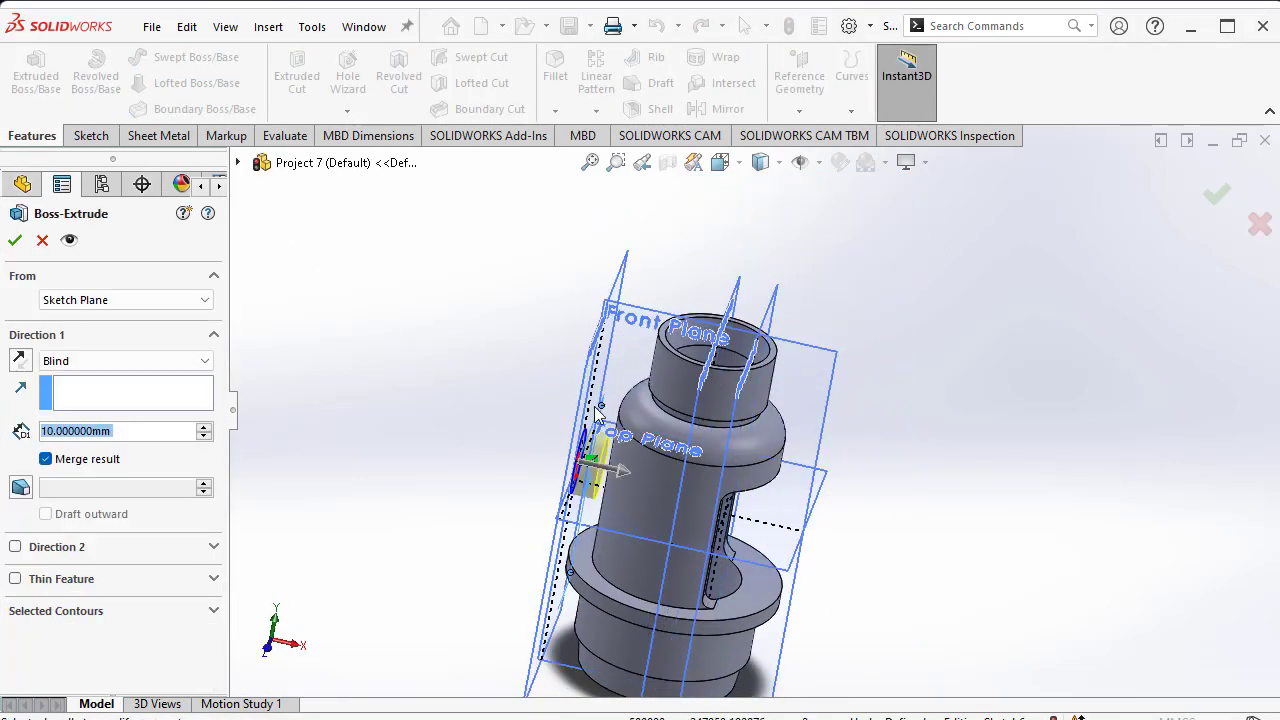
pyautogui.click(183, 433)
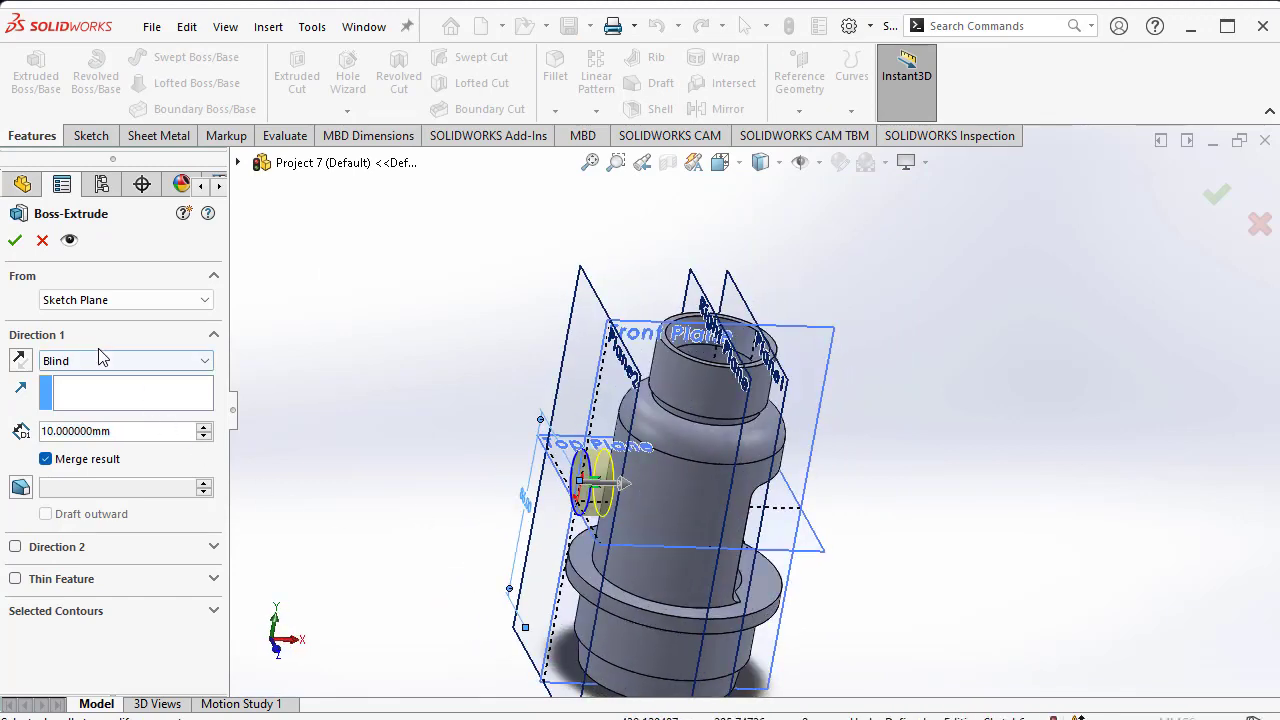
pyautogui.click(120, 360)
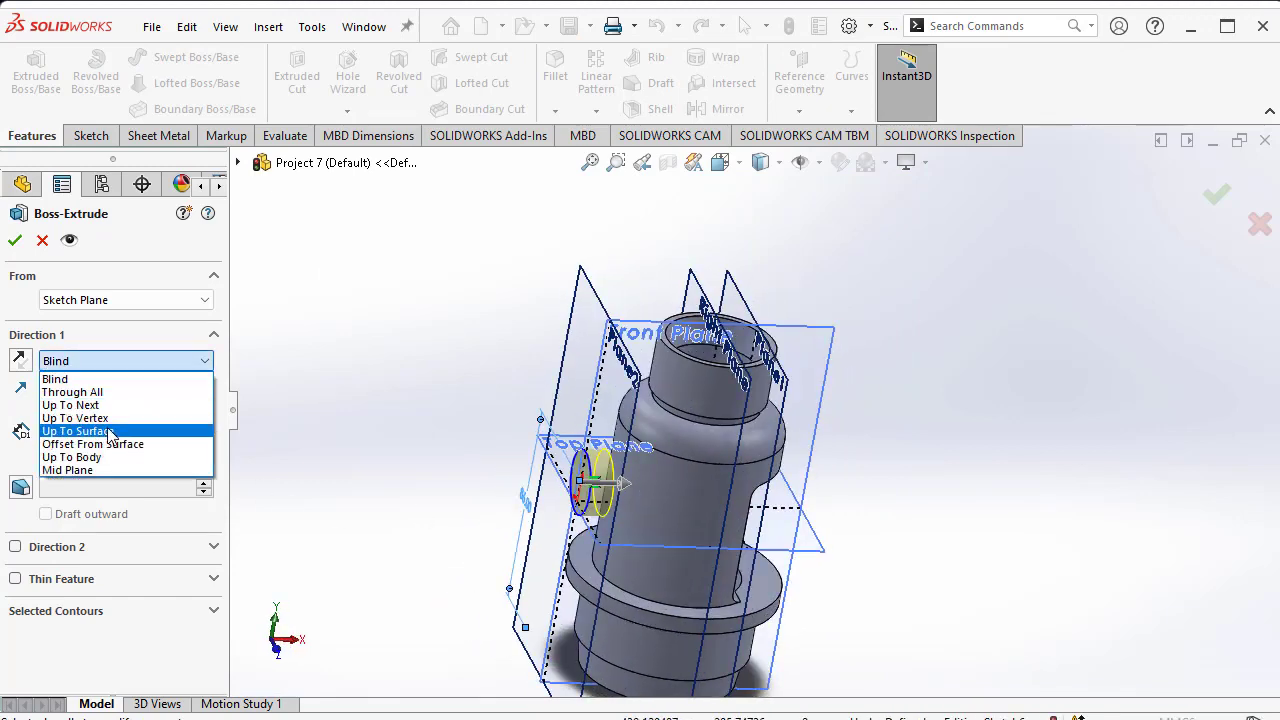
pyautogui.click(75, 431)
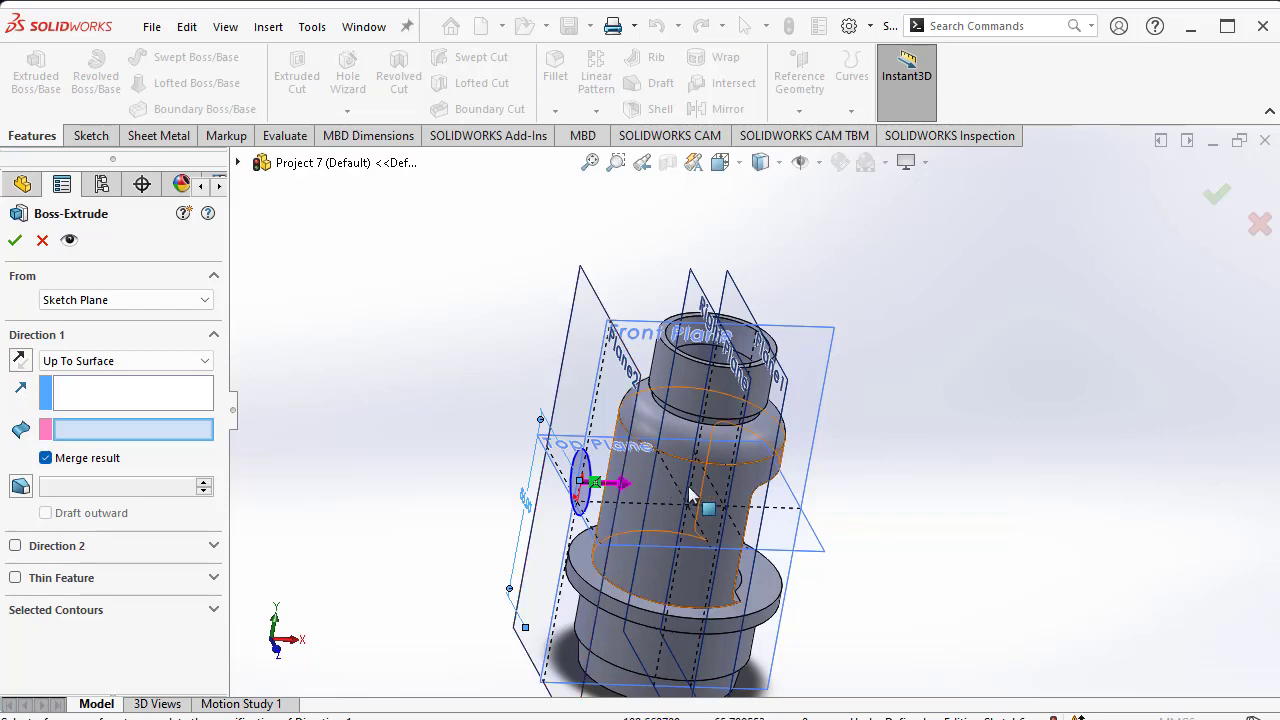
pyautogui.moveTo(620, 500); pyautogui.dragTo(714, 510, button='middle')
pyautogui.scroll(-5, 685, 505)
pyautogui.click(666, 443)
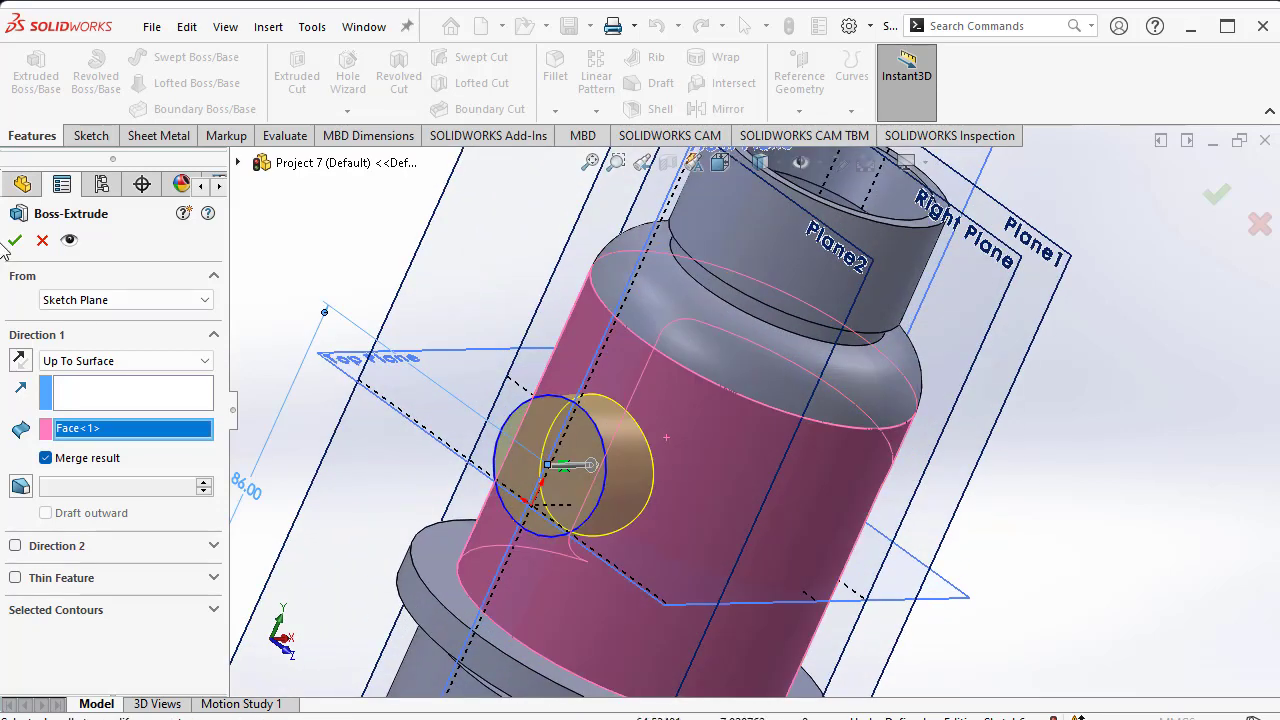
pyautogui.press('Return')
pyautogui.scroll(5, 875, 414)
pyautogui.moveTo(875, 414); pyautogui.dragTo(1097, 357, button='middle')
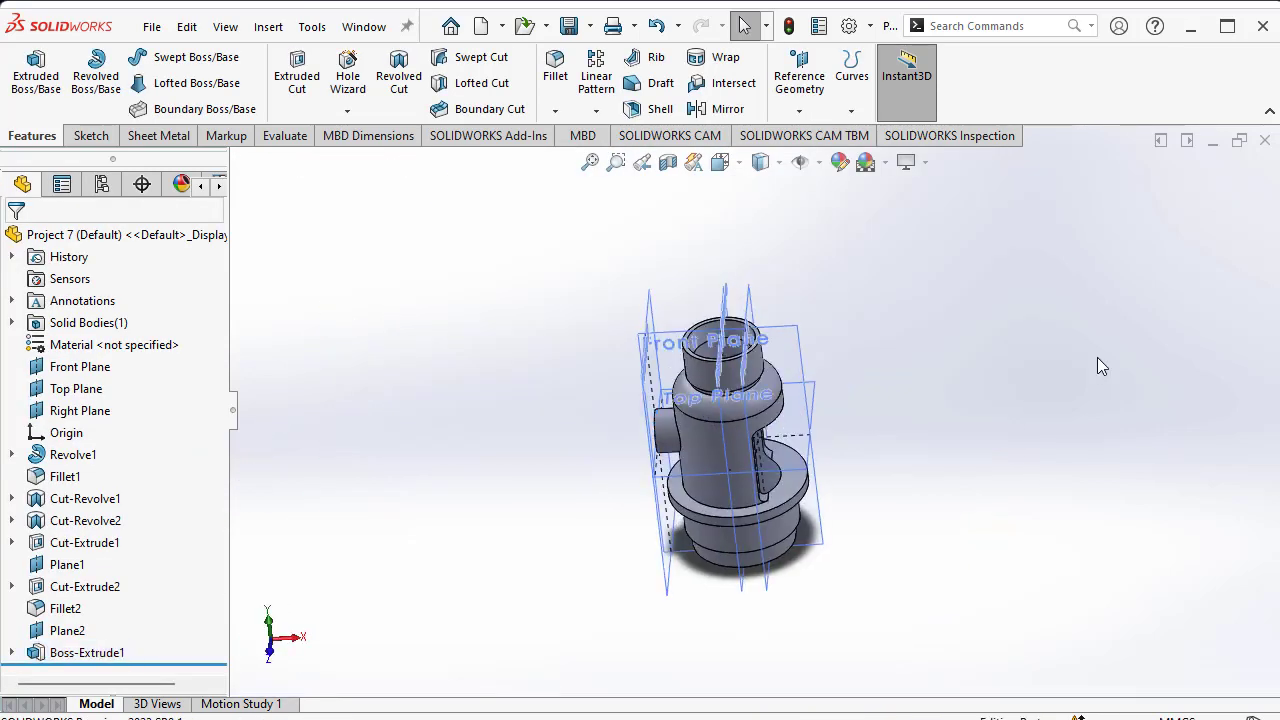
# - Zoom around the reference drawing to check the boss, then return to the model
pyautogui.hotkey('alt', 'Tab')
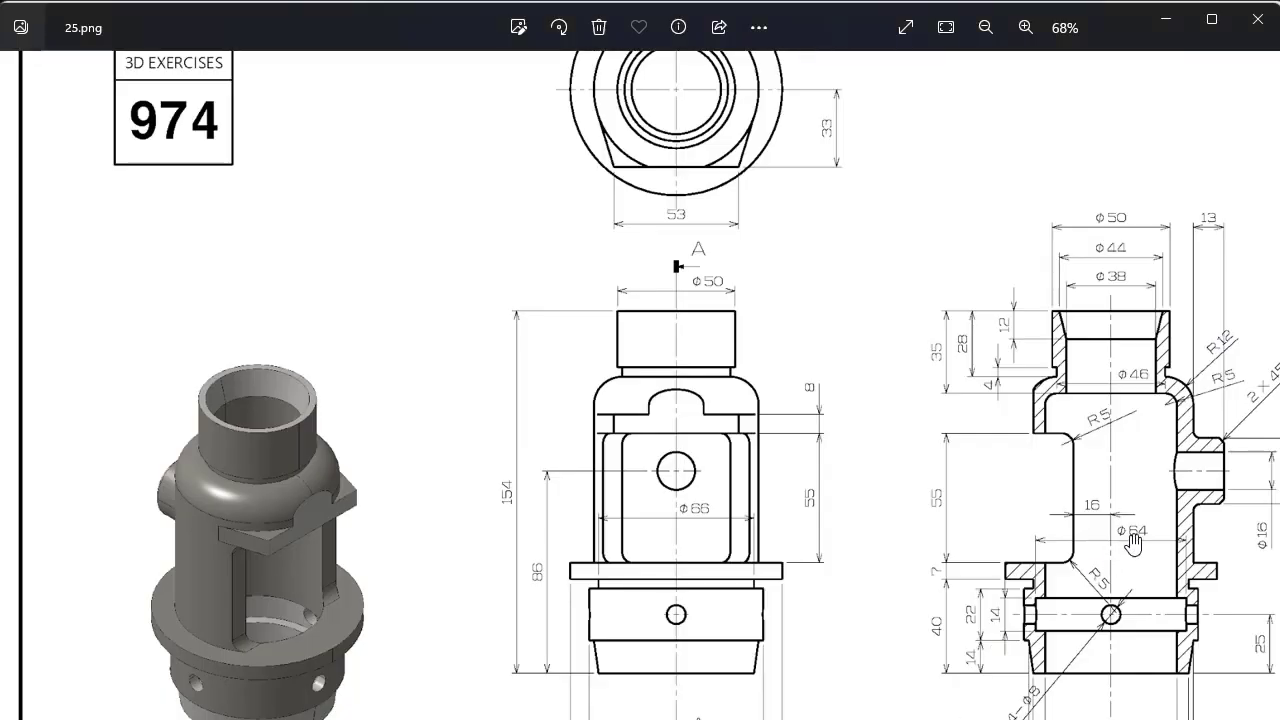
pyautogui.scroll(2, 883, 491)
pyautogui.scroll(-3, 860, 491)
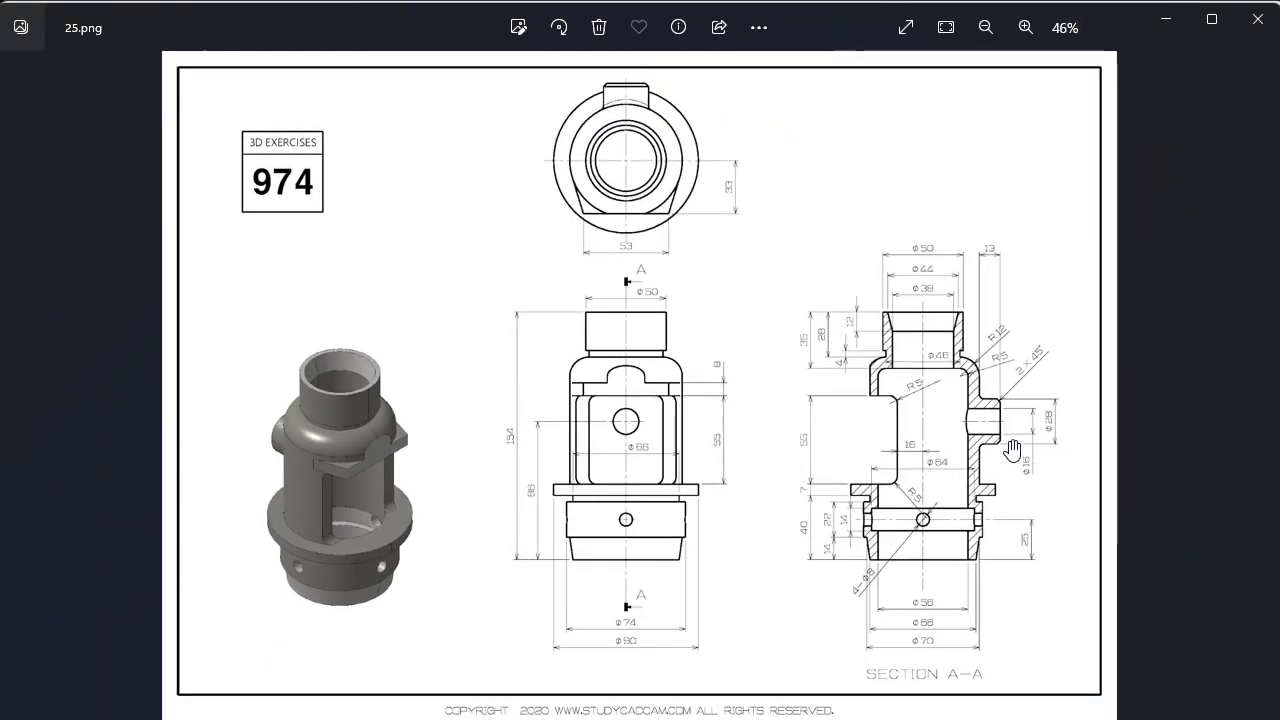
pyautogui.scroll(1, 1031, 461)
pyautogui.scroll(2, 1118, 478)
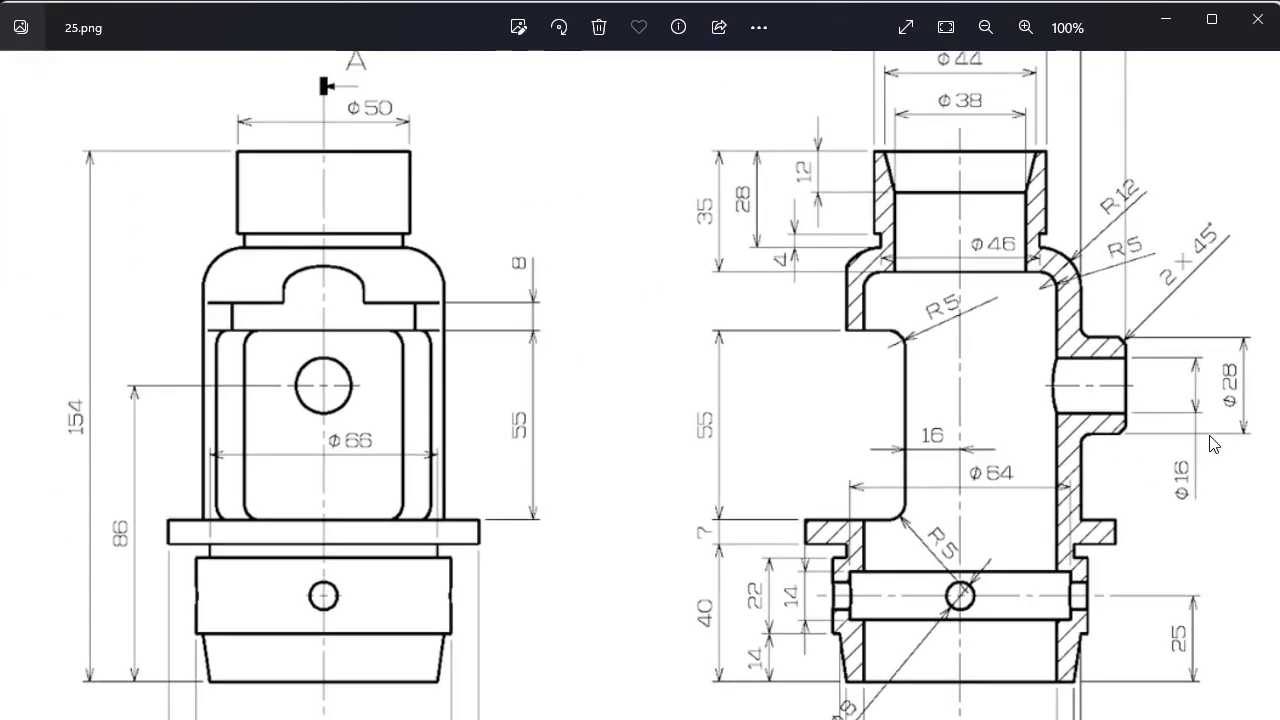
pyautogui.hotkey('alt', 'Tab')
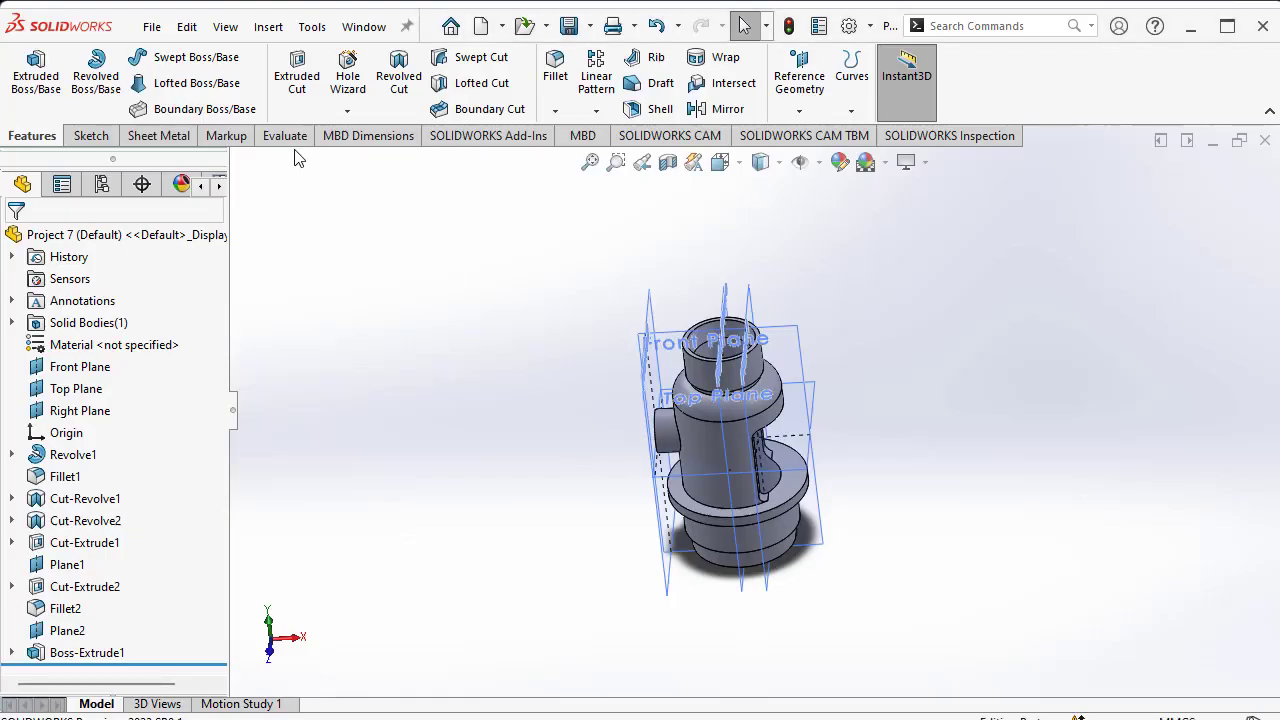
# - On the Right Plane, sketch a 16/2 (8 mm) radius circle at the boss centre
pyautogui.click(88, 136)
pyautogui.click(28, 70)
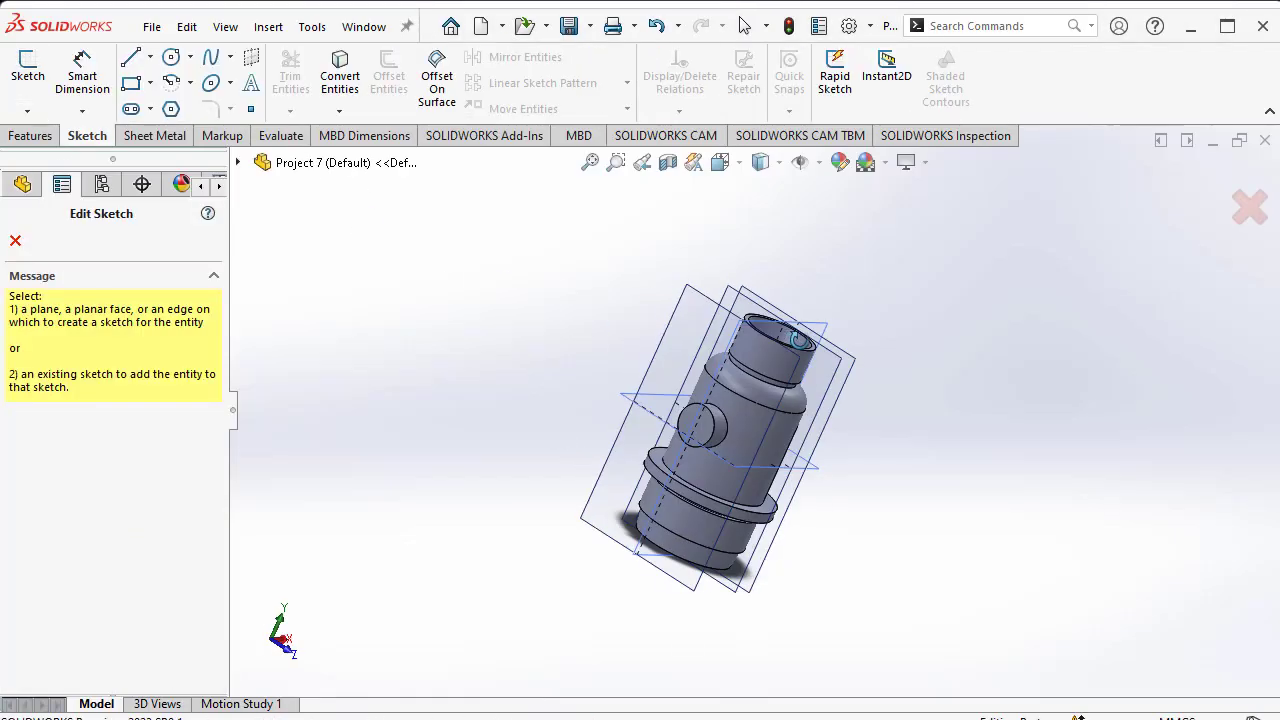
pyautogui.click(652, 400)
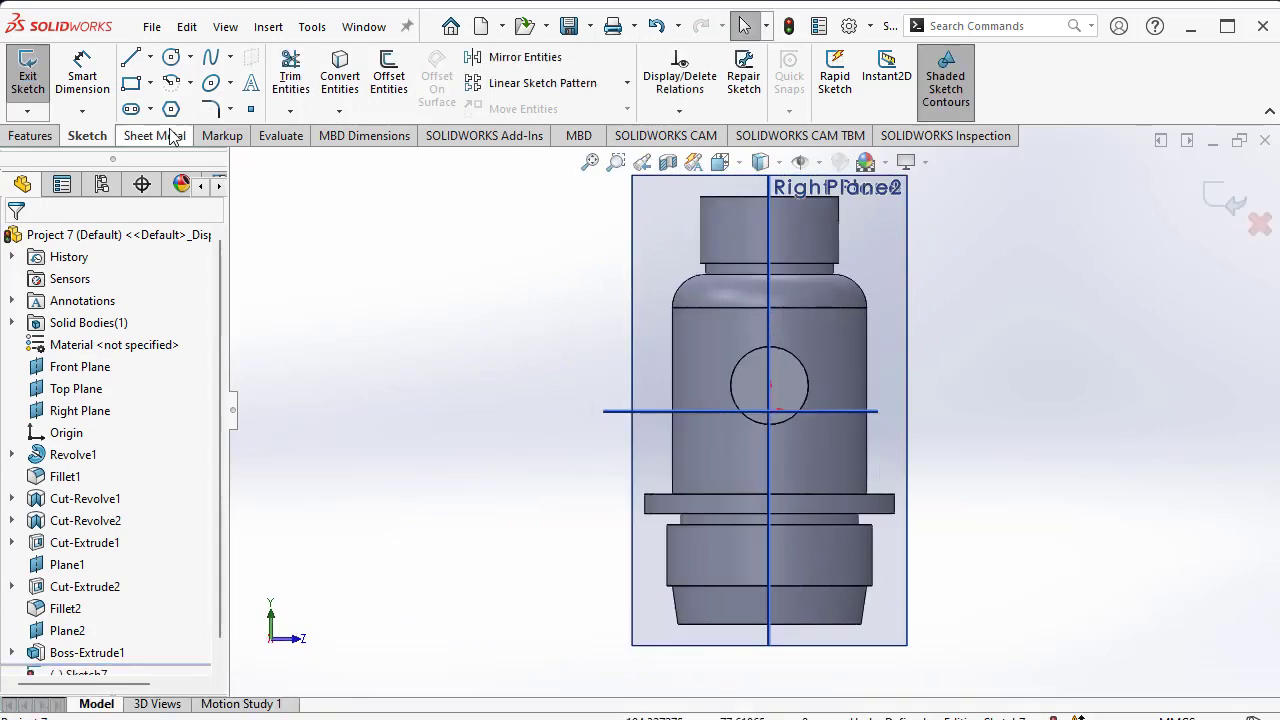
pyautogui.click(171, 57)
pyautogui.scroll(-1, 770, 420)
pyautogui.scroll(-2, 770, 420)
pyautogui.scroll(-1, 770, 425)
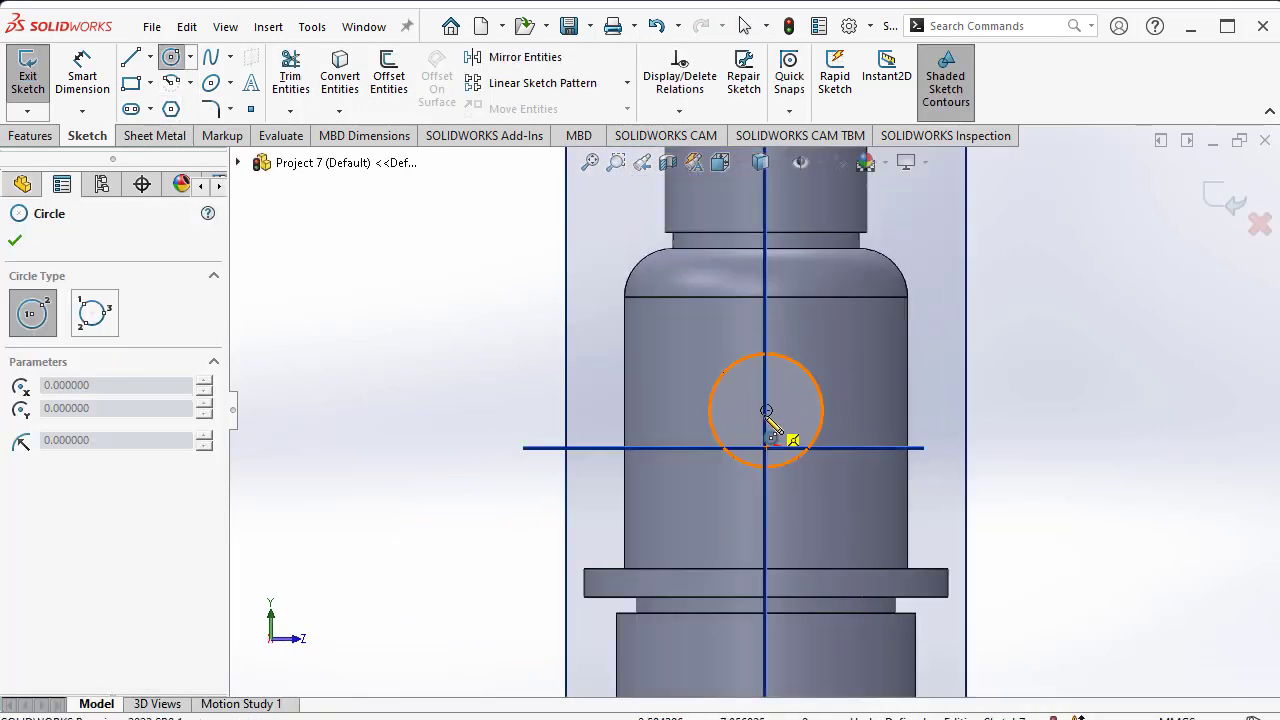
pyautogui.click(766, 410)
pyautogui.click(791, 410)
pyautogui.scroll(-1, 163, 617)
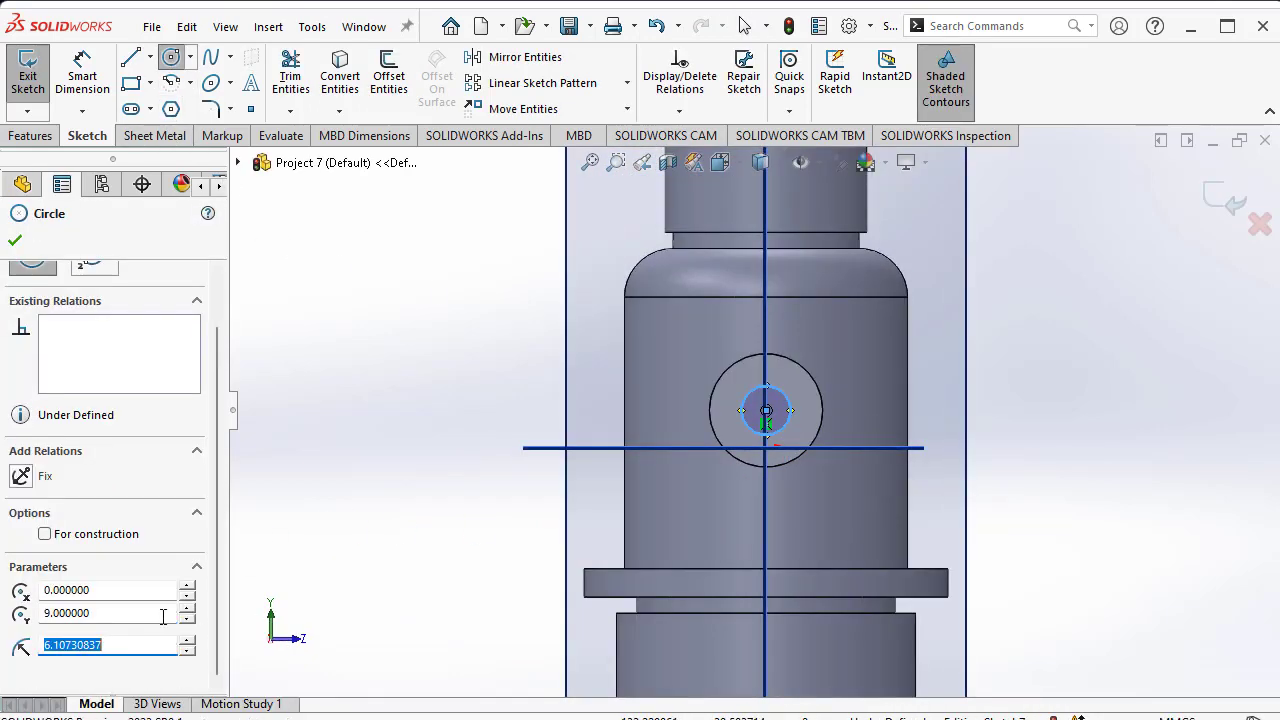
pyautogui.write('16/')
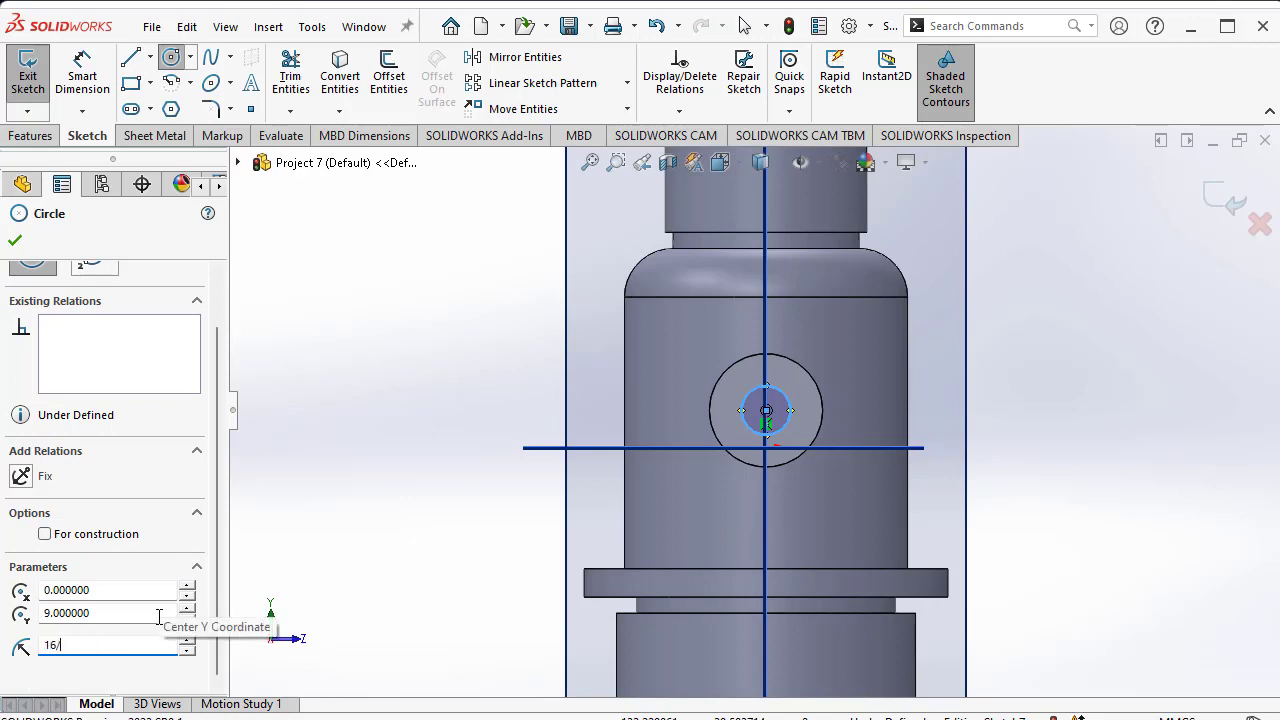
pyautogui.write('2')
pyautogui.press('Return')
pyautogui.click(16, 243)
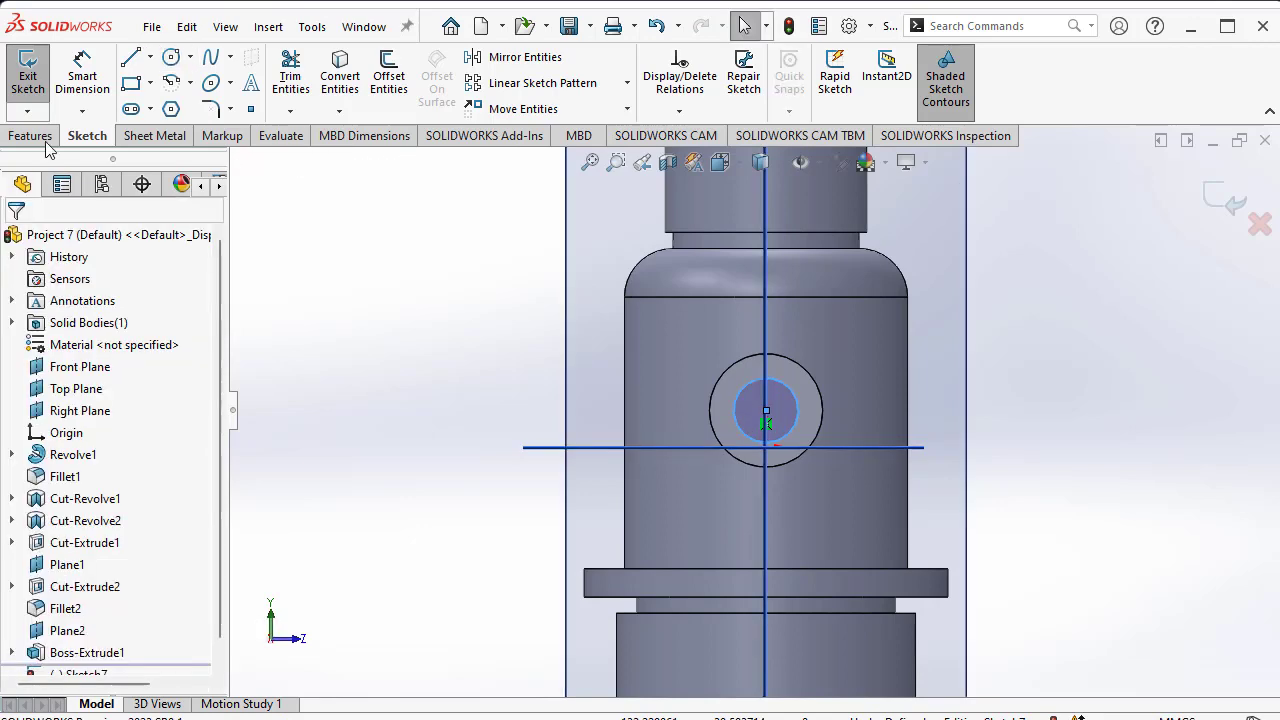
# - Cut the circle Through All to bore the side-boss hole, then recheck the drawing
pyautogui.click(30, 135)
pyautogui.click(297, 80)
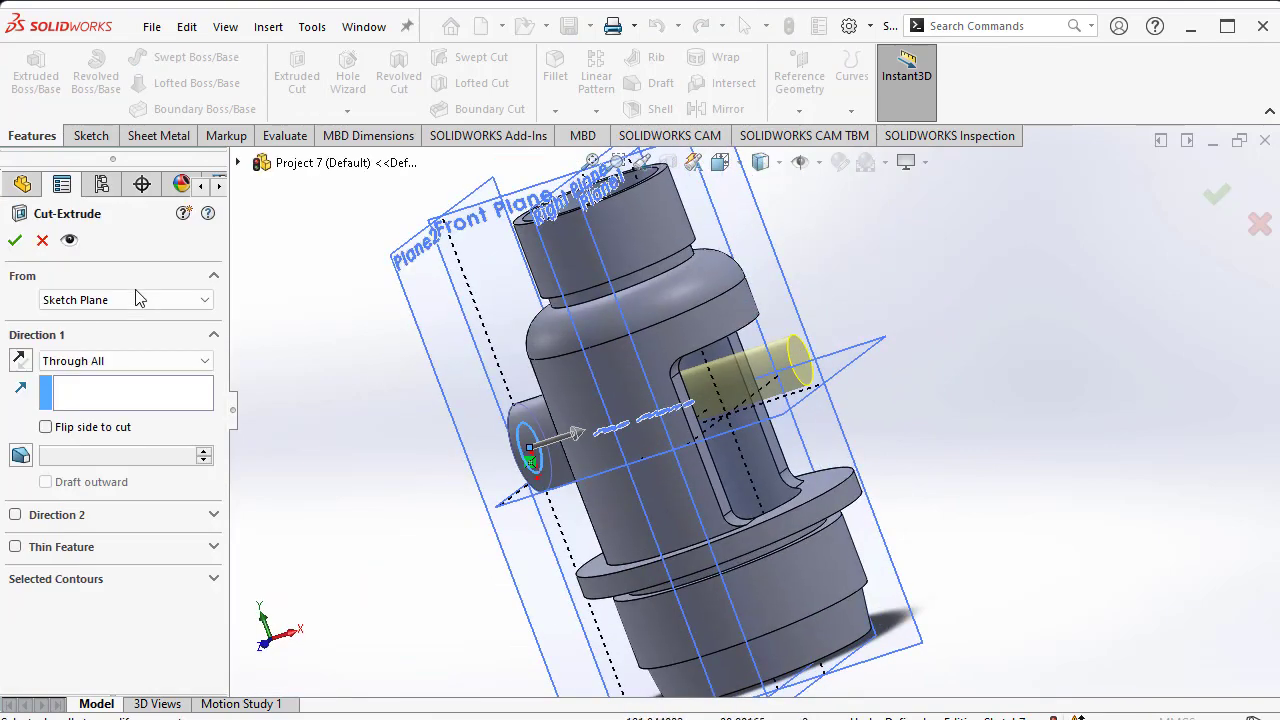
pyautogui.click(14, 240)
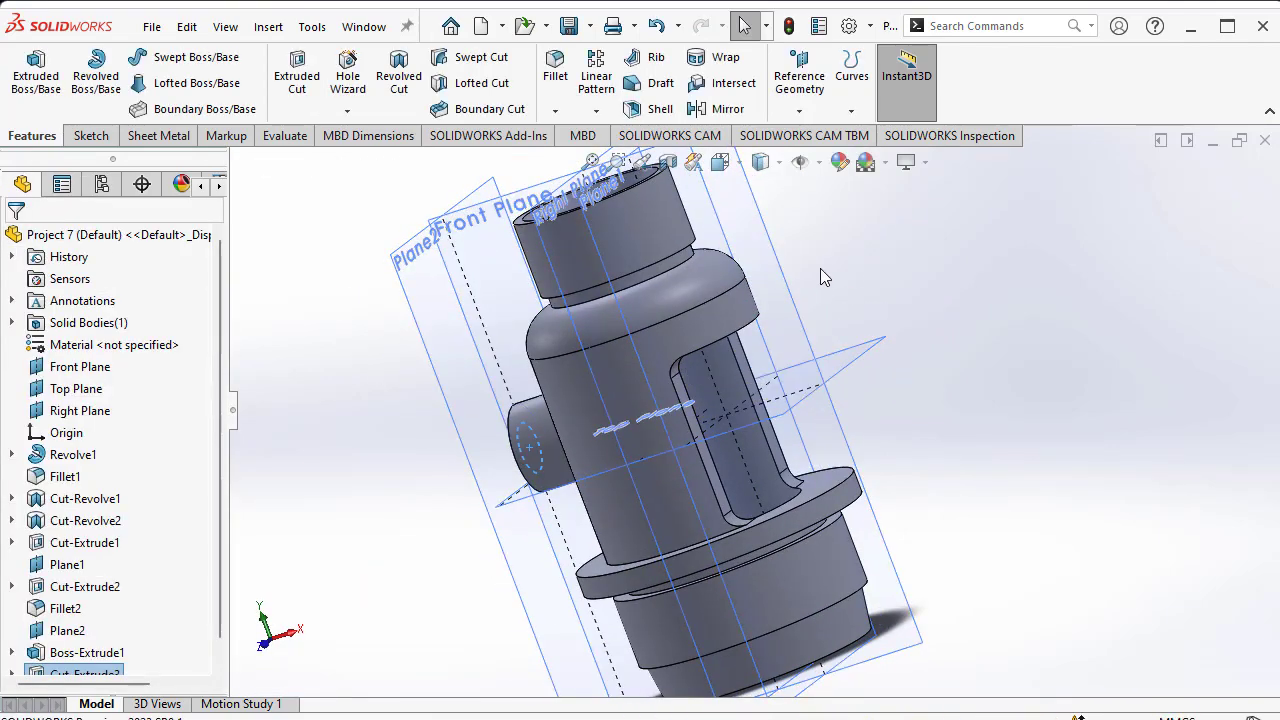
pyautogui.hotkey('alt', 'Tab')
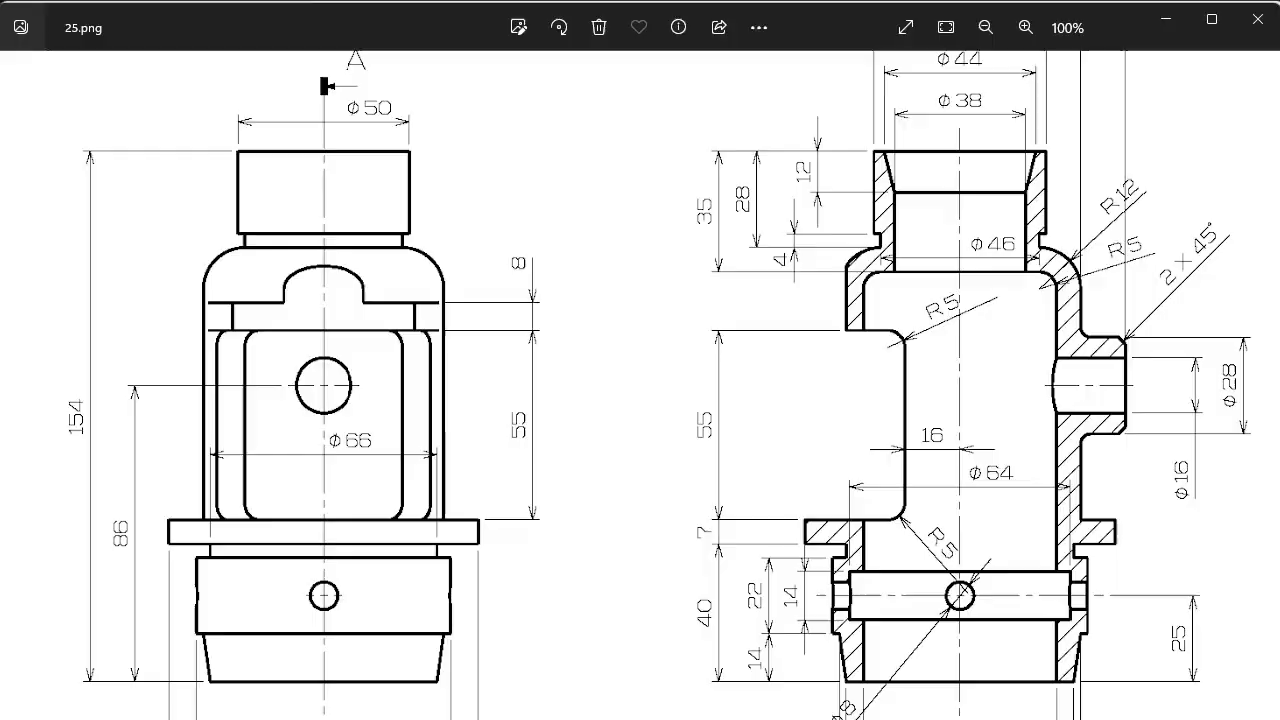
pyautogui.scroll(2, 1178, 405)
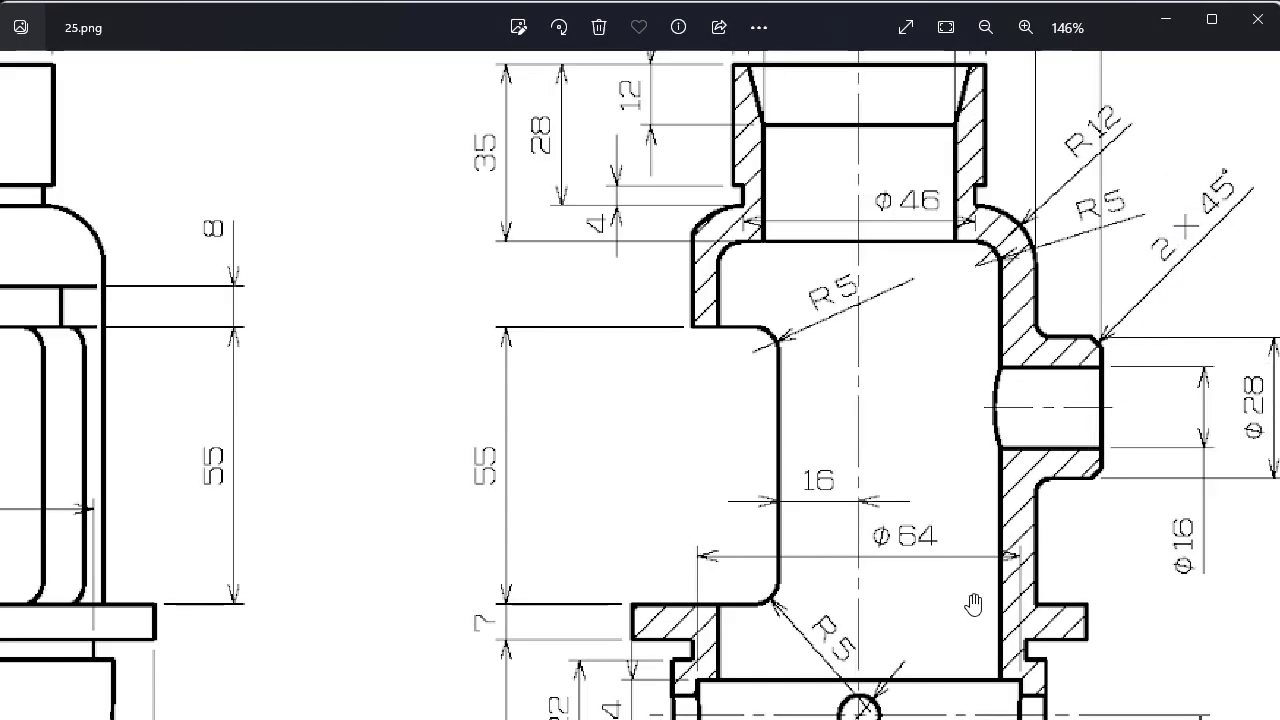
pyautogui.hotkey('alt', 'Tab')
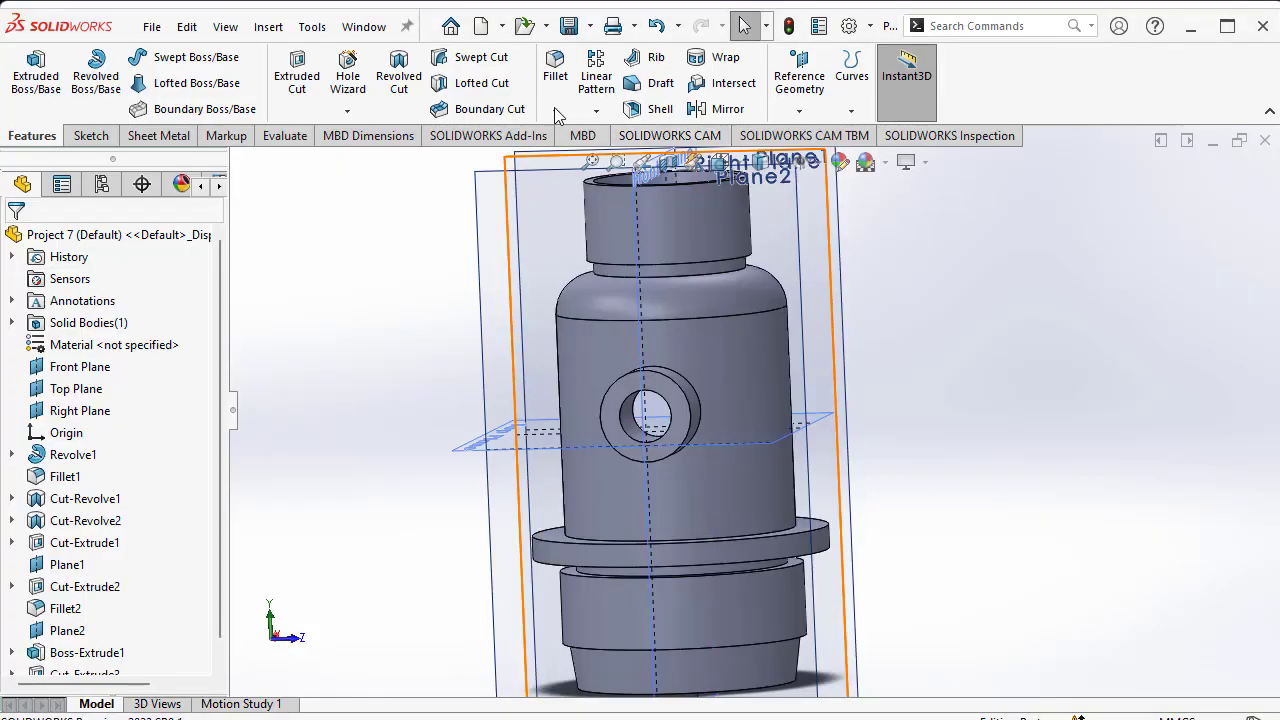
# - Bevel the rim of the side boss's hole with a 2 mm × 45° chamfer
pyautogui.click(553, 111)
pyautogui.click(595, 159)
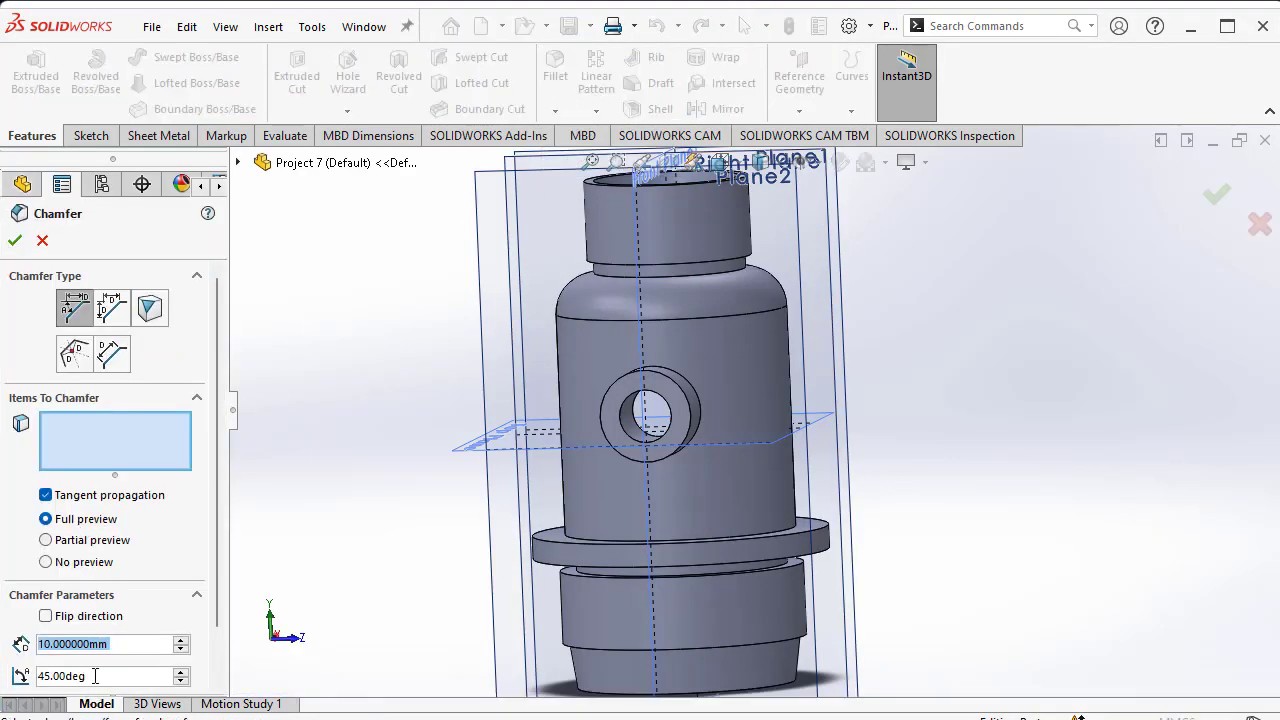
pyautogui.write('2')
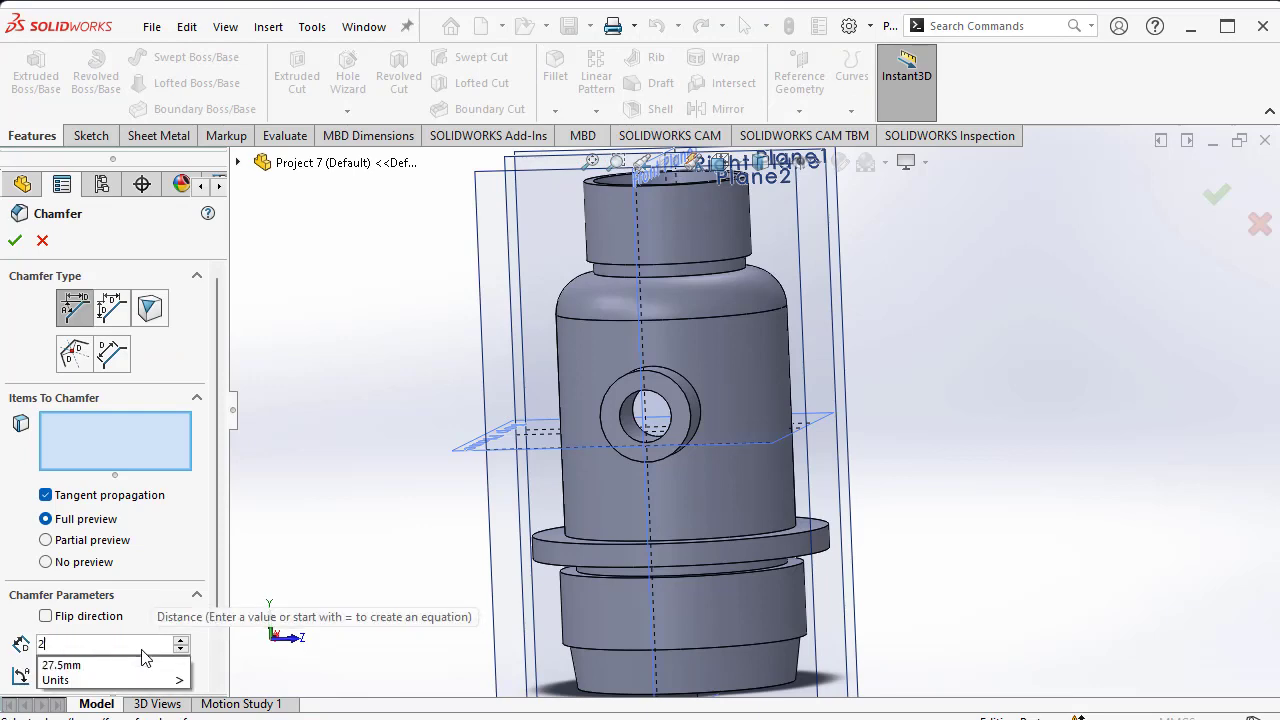
pyautogui.press('Return')
pyautogui.moveTo(736, 413); pyautogui.dragTo(660, 425, button='middle')
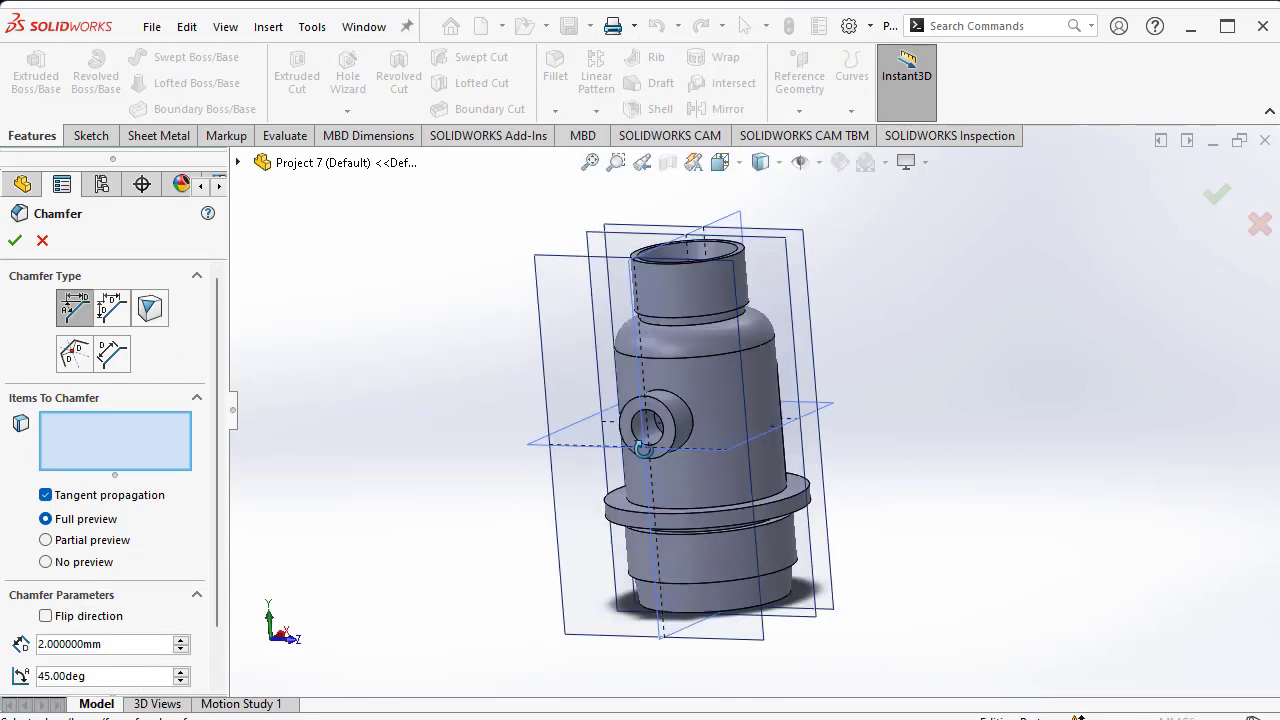
pyautogui.scroll(3, 700, 430)
pyautogui.scroll(-3, 688, 422)
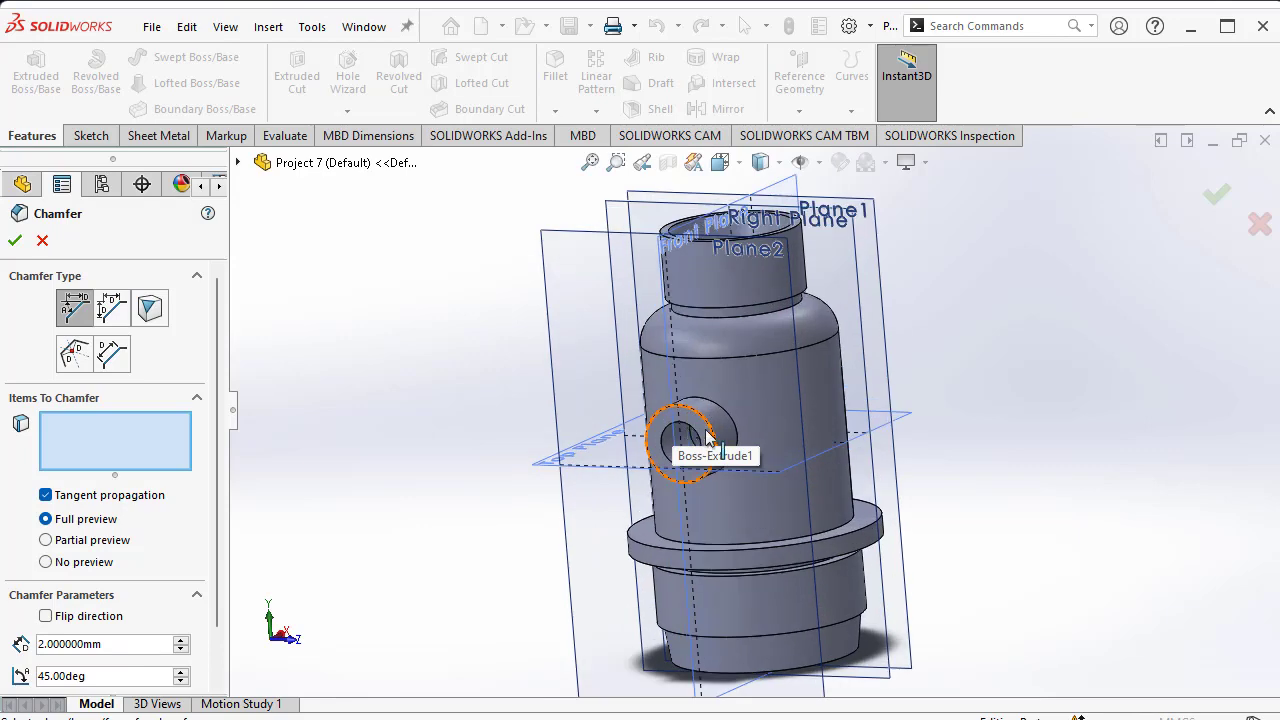
pyautogui.scroll(-2, 700, 422)
pyautogui.scroll(-2, 715, 420)
pyautogui.click(731, 421)
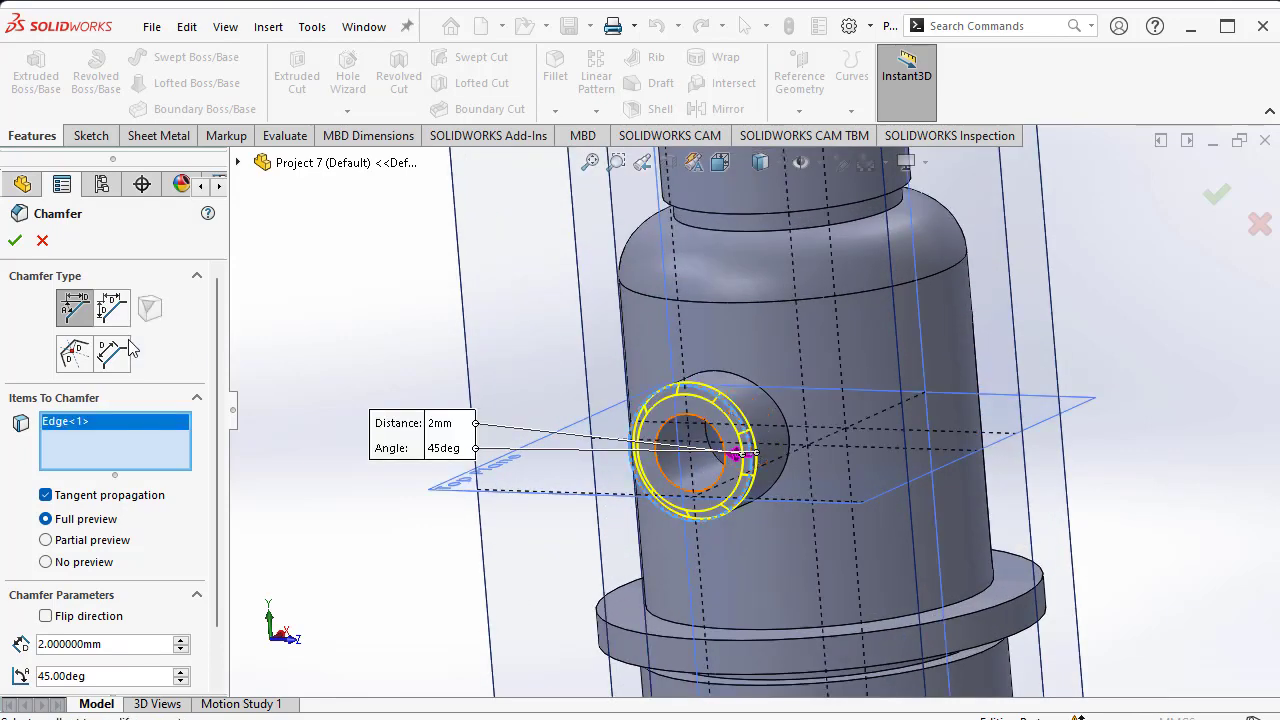
pyautogui.press('Return')
pyautogui.moveTo(943, 491); pyautogui.dragTo(663, 497, button='middle')
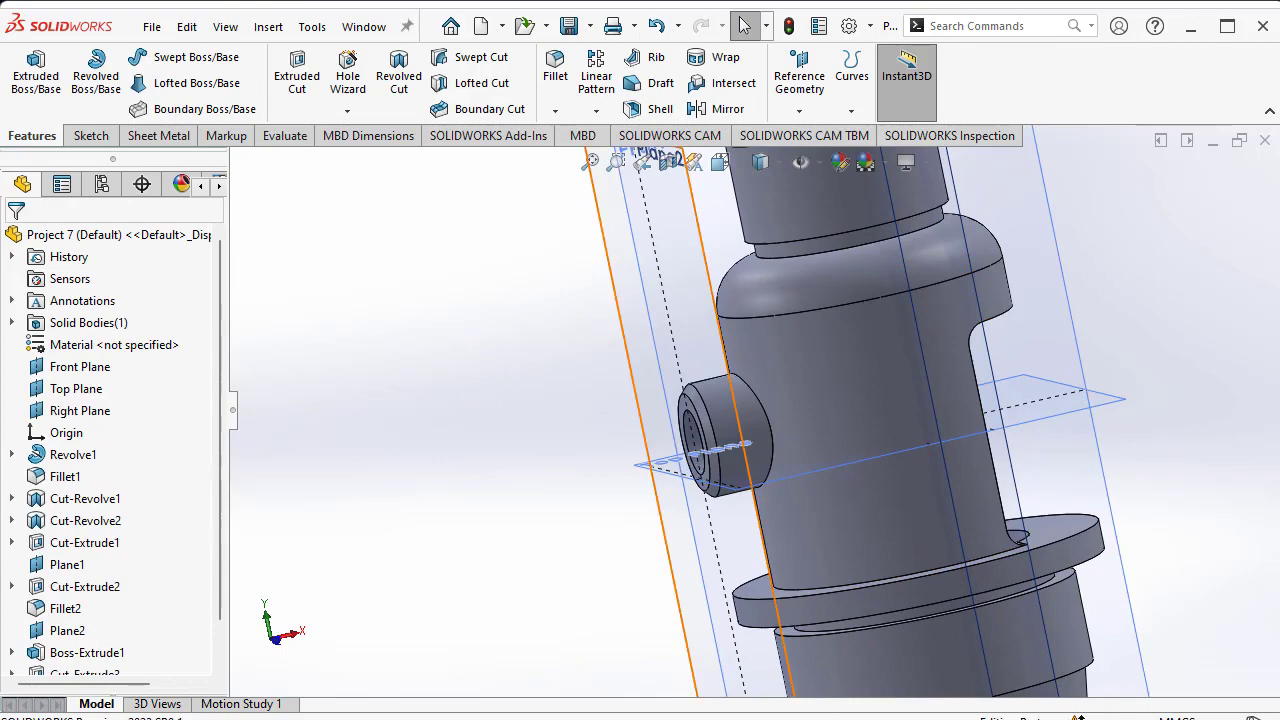
# - Zoom around 25.png to read the top, front and section view dimensions
pyautogui.scroll(-2, 789, 441)
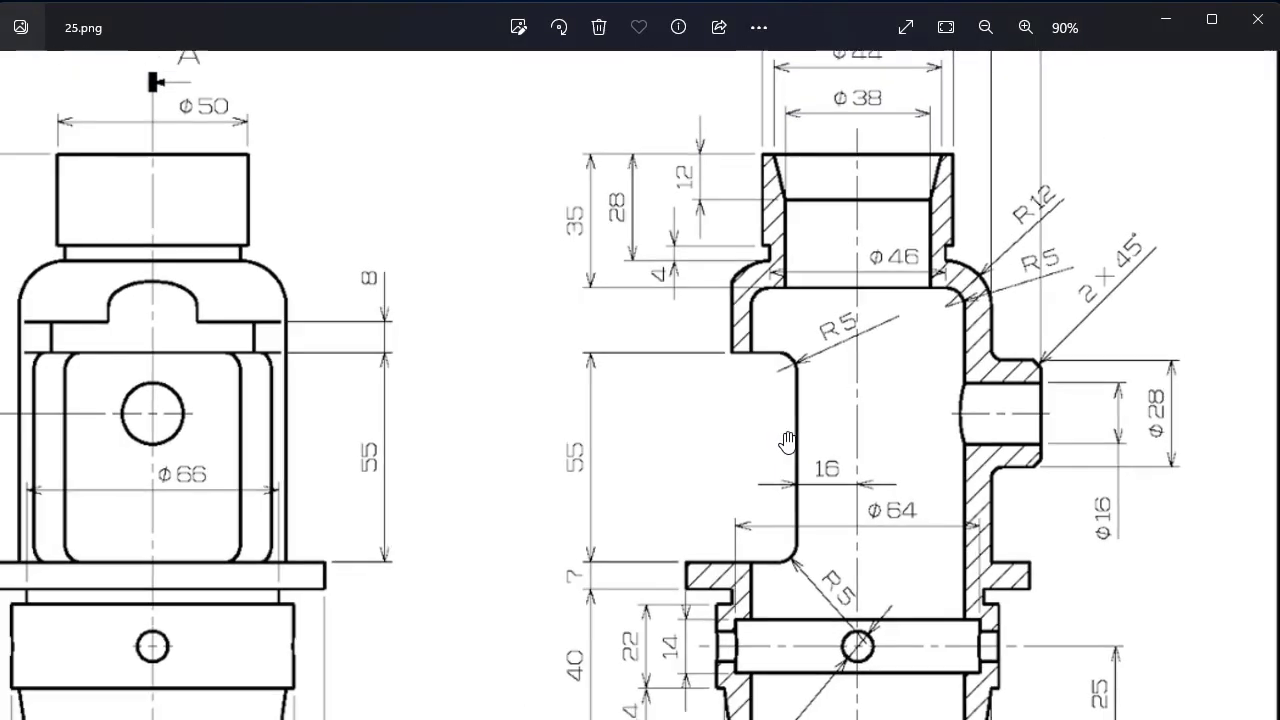
pyautogui.scroll(-1, 789, 441)
pyautogui.scroll(-2, 651, 460)
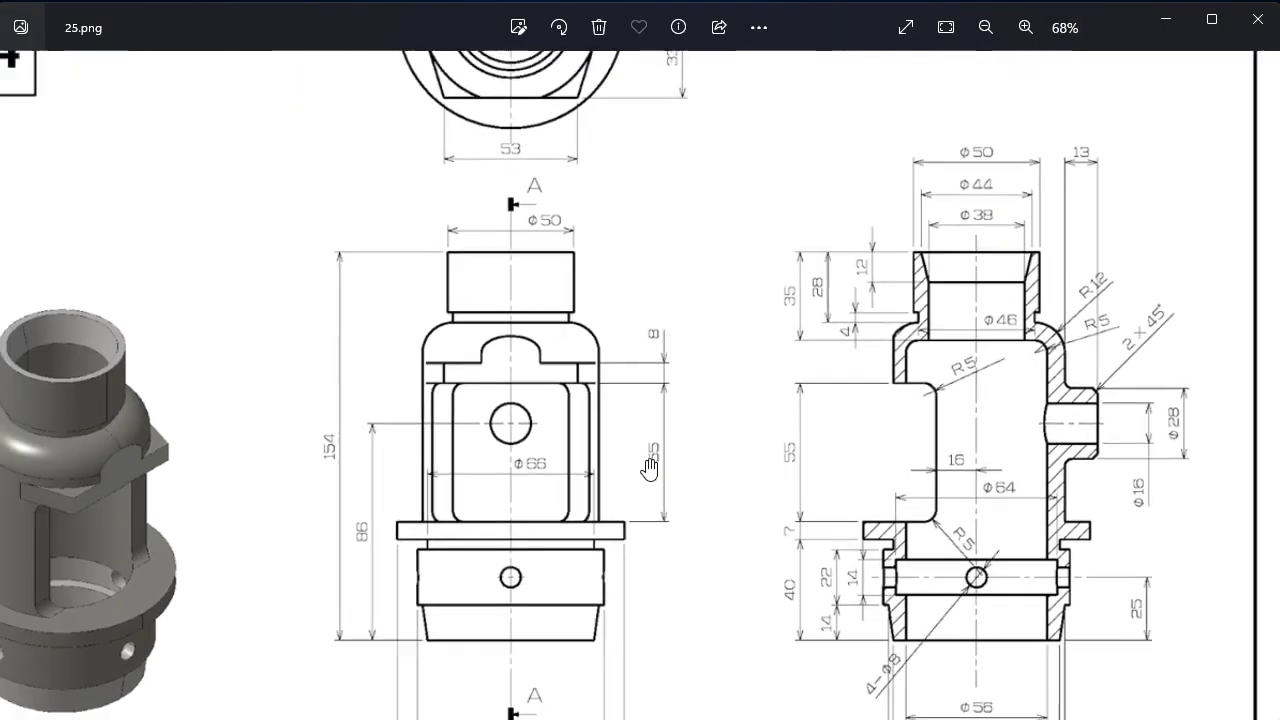
pyautogui.scroll(-1, 650, 462)
pyautogui.scroll(-1, 648, 466)
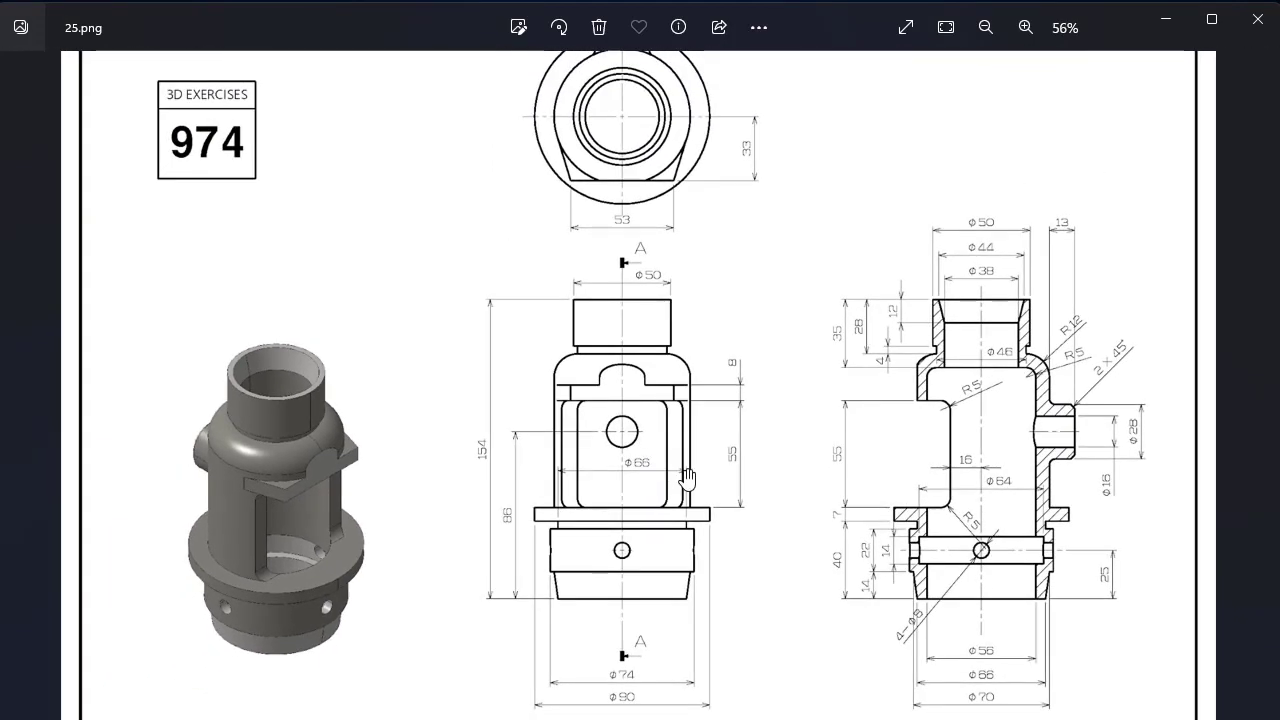
pyautogui.scroll(3, 1019, 472)
pyautogui.scroll(2, 1145, 412)
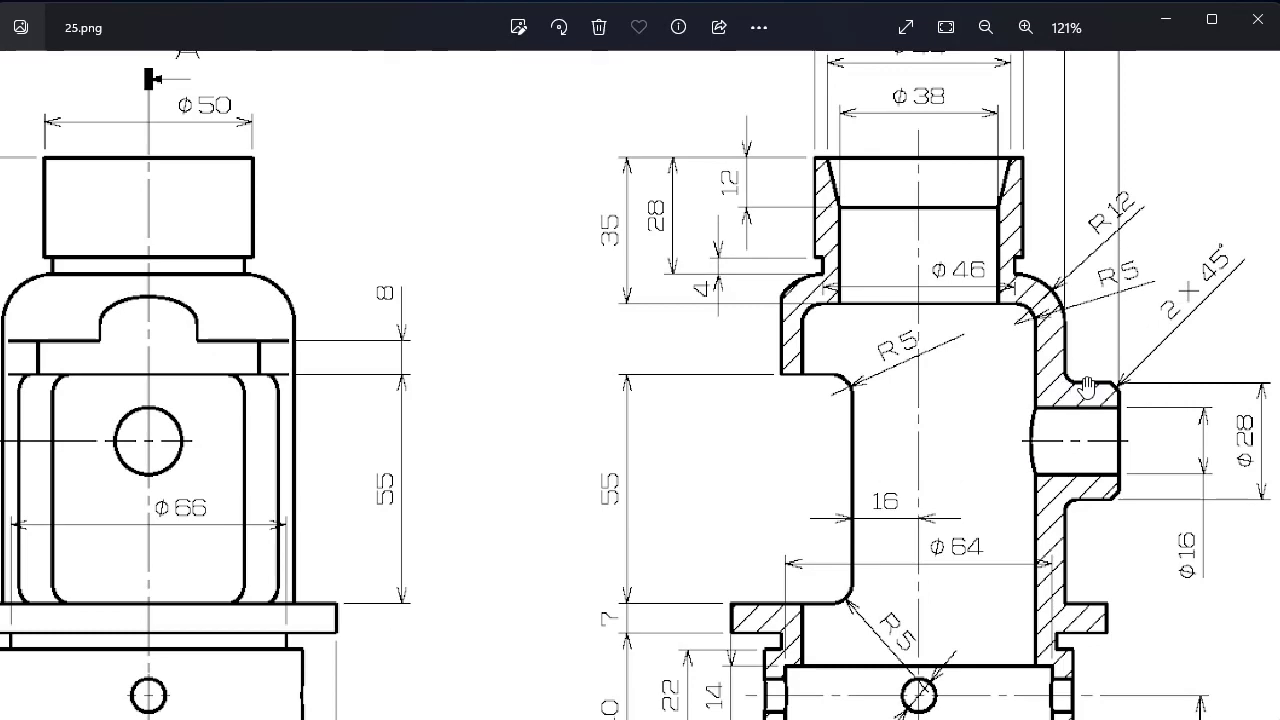
pyautogui.scroll(-1, 1005, 477)
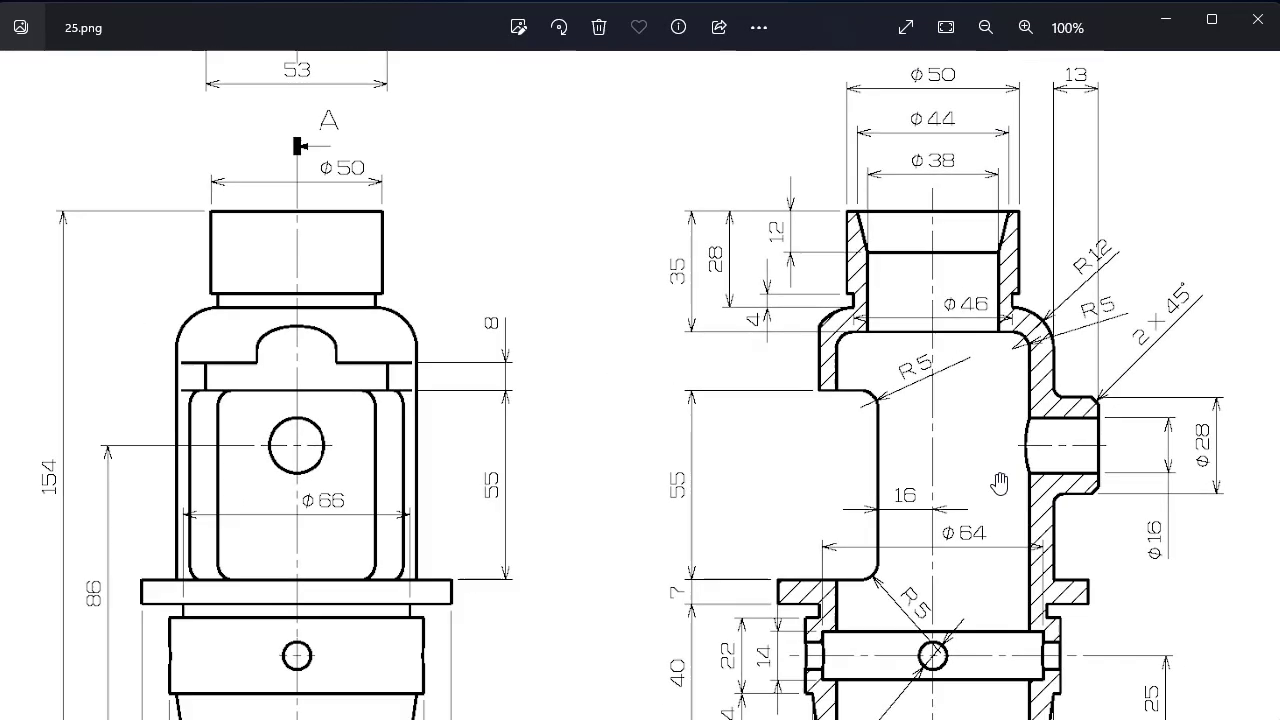
pyautogui.scroll(-3, 997, 478)
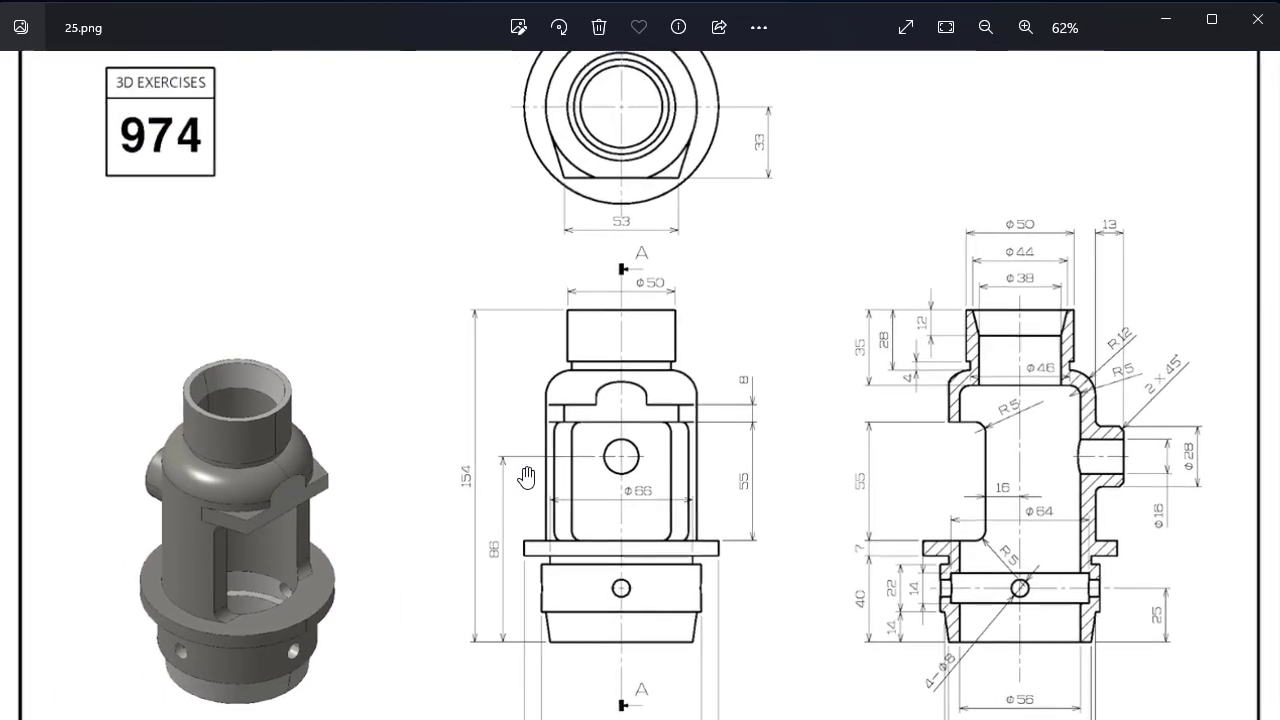
pyautogui.scroll(-2, 523, 466)
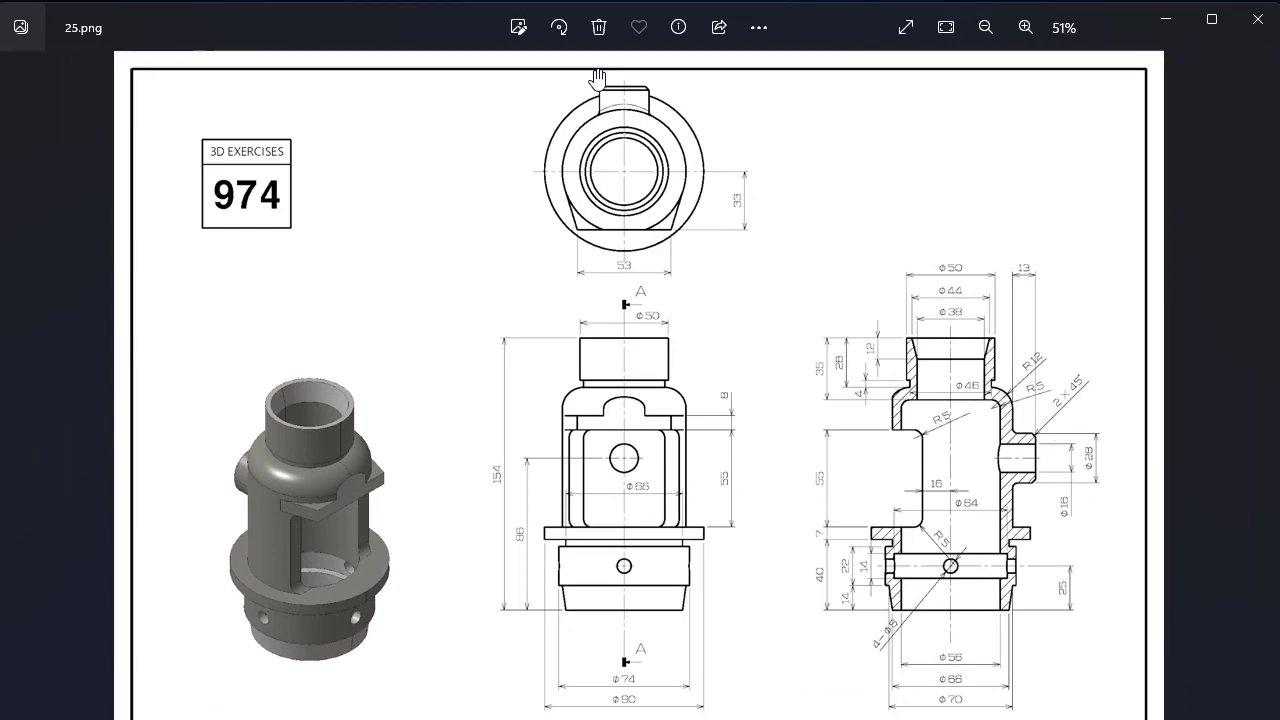
pyautogui.scroll(3, 668, 113)
pyautogui.scroll(3, 668, 113)
pyautogui.scroll(3, 668, 113)
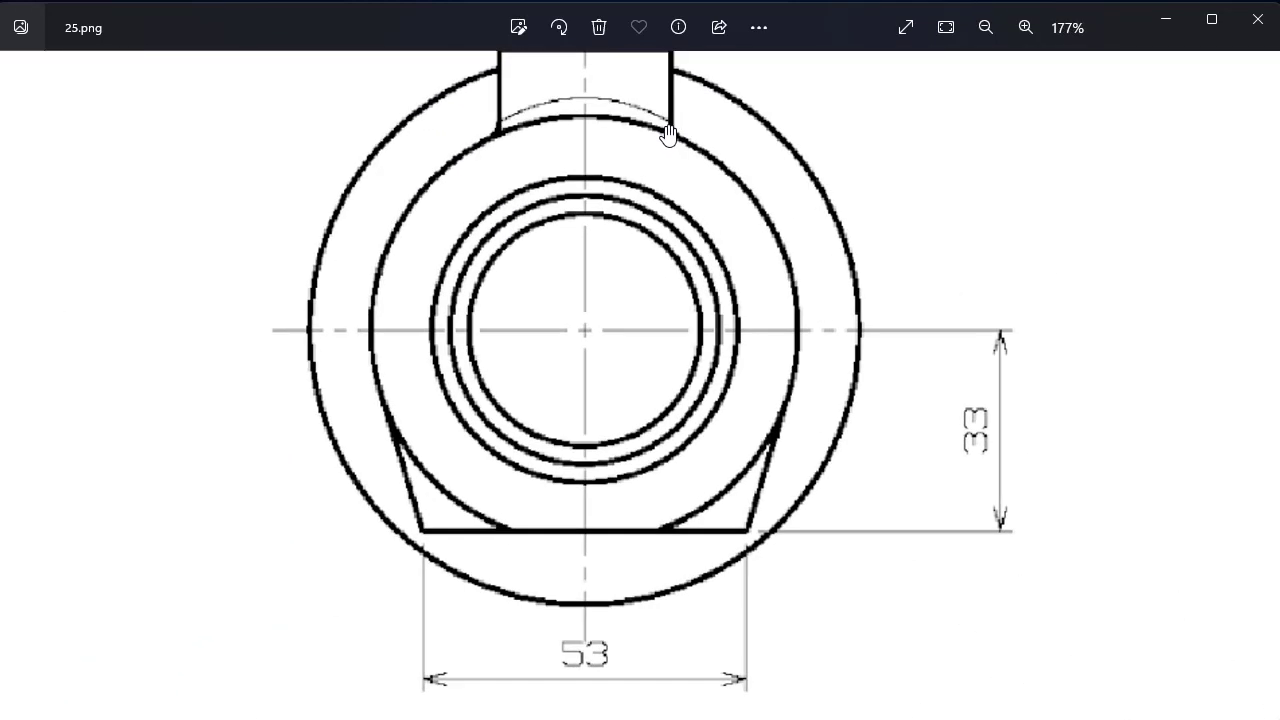
pyautogui.scroll(-2, 630, 176)
pyautogui.scroll(-3, 612, 225)
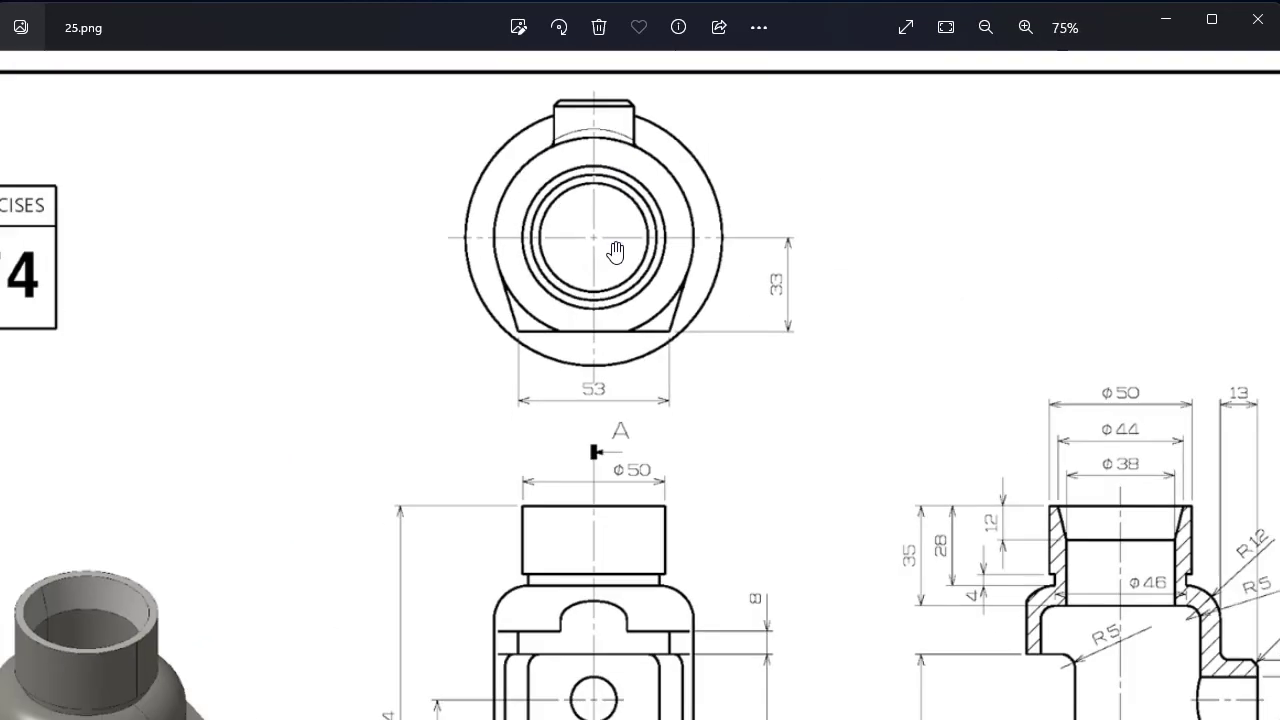
pyautogui.scroll(-1, 650, 263)
pyautogui.scroll(-1, 1070, 597)
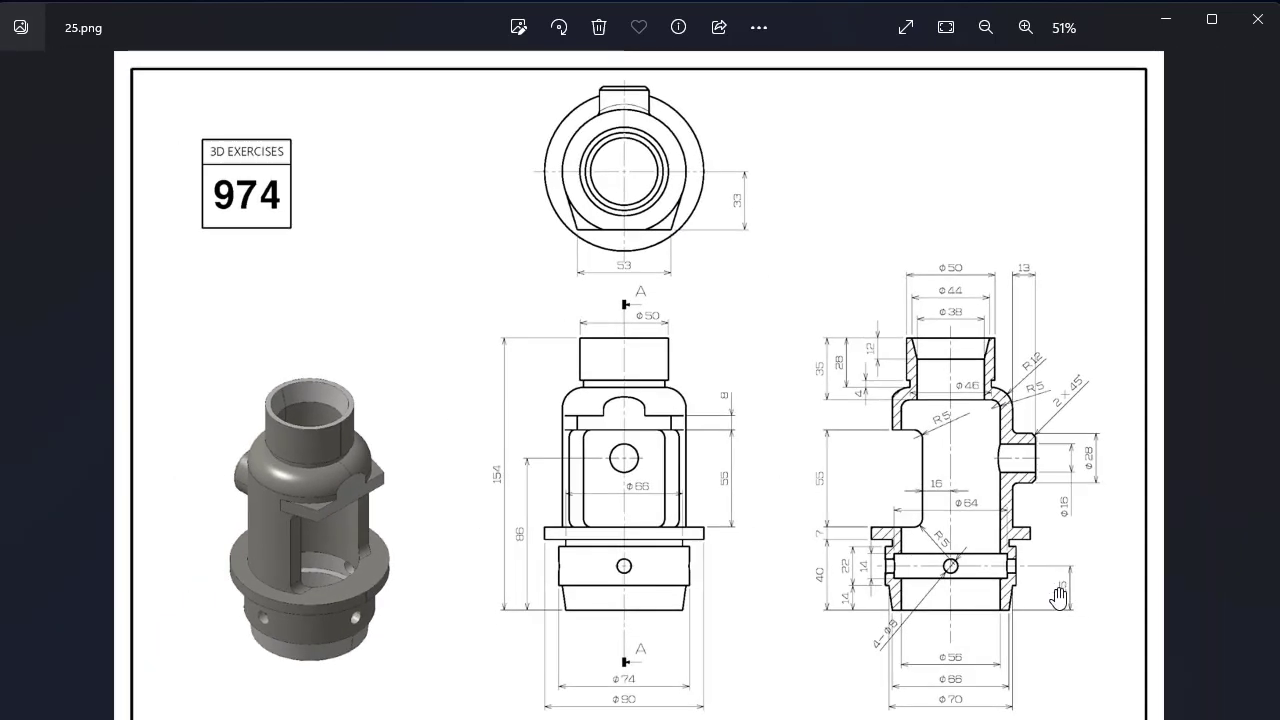
pyautogui.scroll(1, 1044, 410)
pyautogui.scroll(1, 1050, 430)
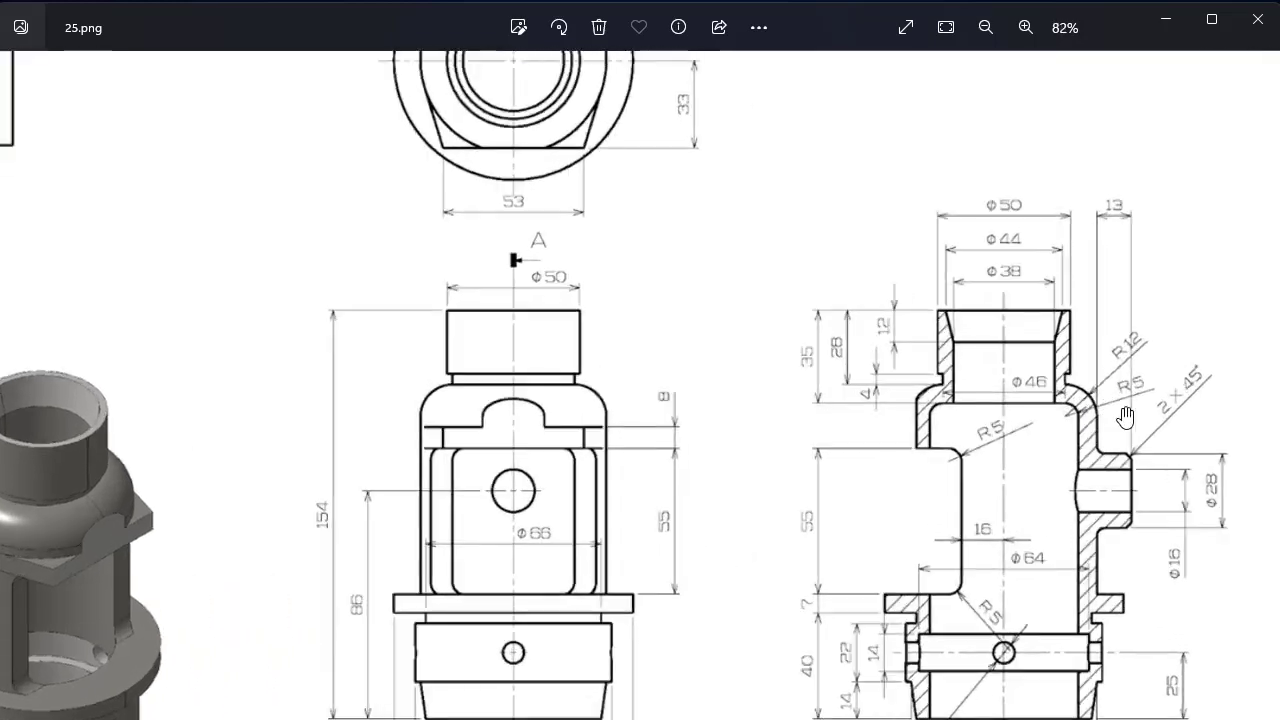
pyautogui.scroll(2, 1058, 460)
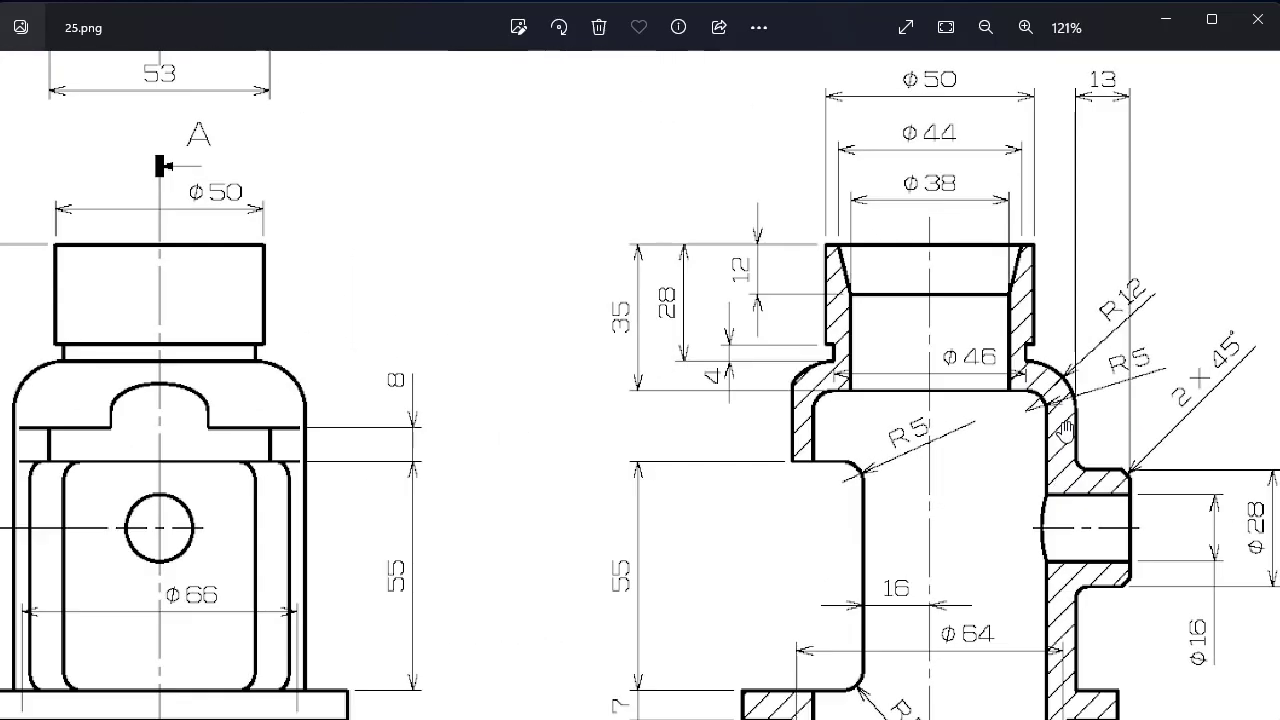
pyautogui.scroll(-2, 1065, 428)
pyautogui.scroll(-1, 1057, 438)
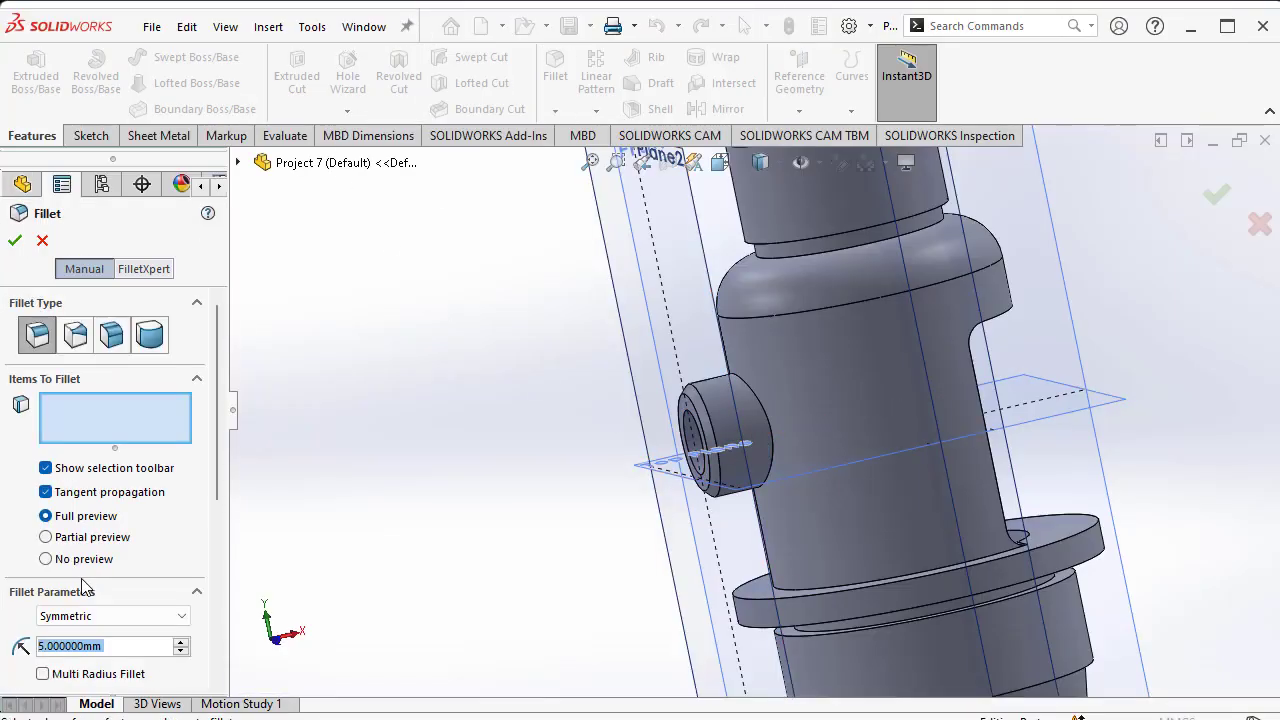
# - Fillet the boss-to-body edge at 5 mm radius and orbit the part to inspect it
pyautogui.click(761, 409)
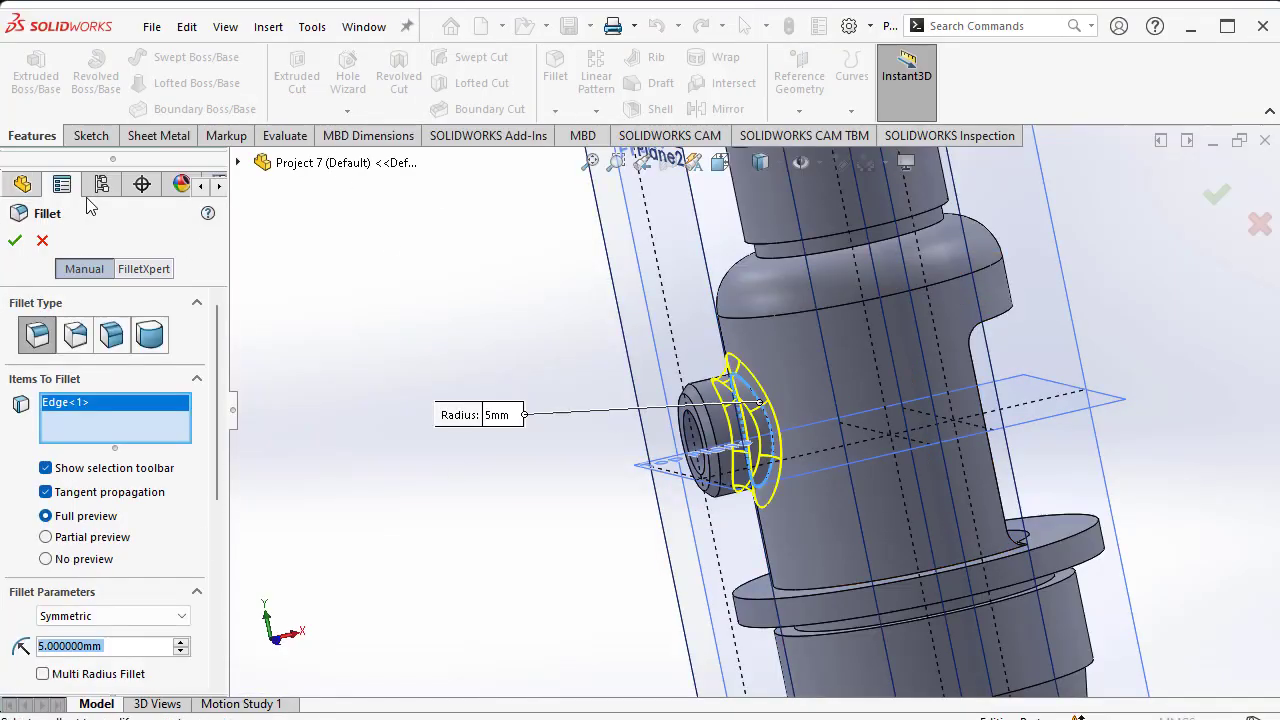
pyautogui.click(12, 239)
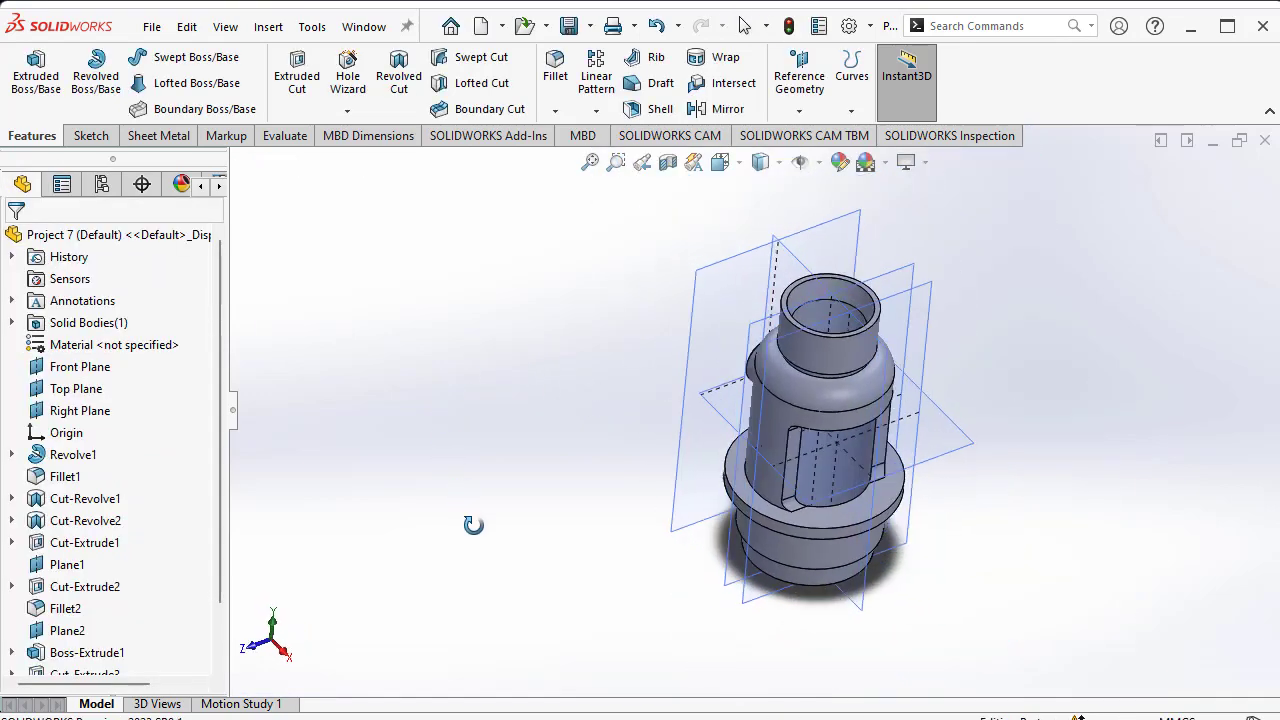
pyautogui.moveTo(473, 525); pyautogui.dragTo(600, 291, button='middle')
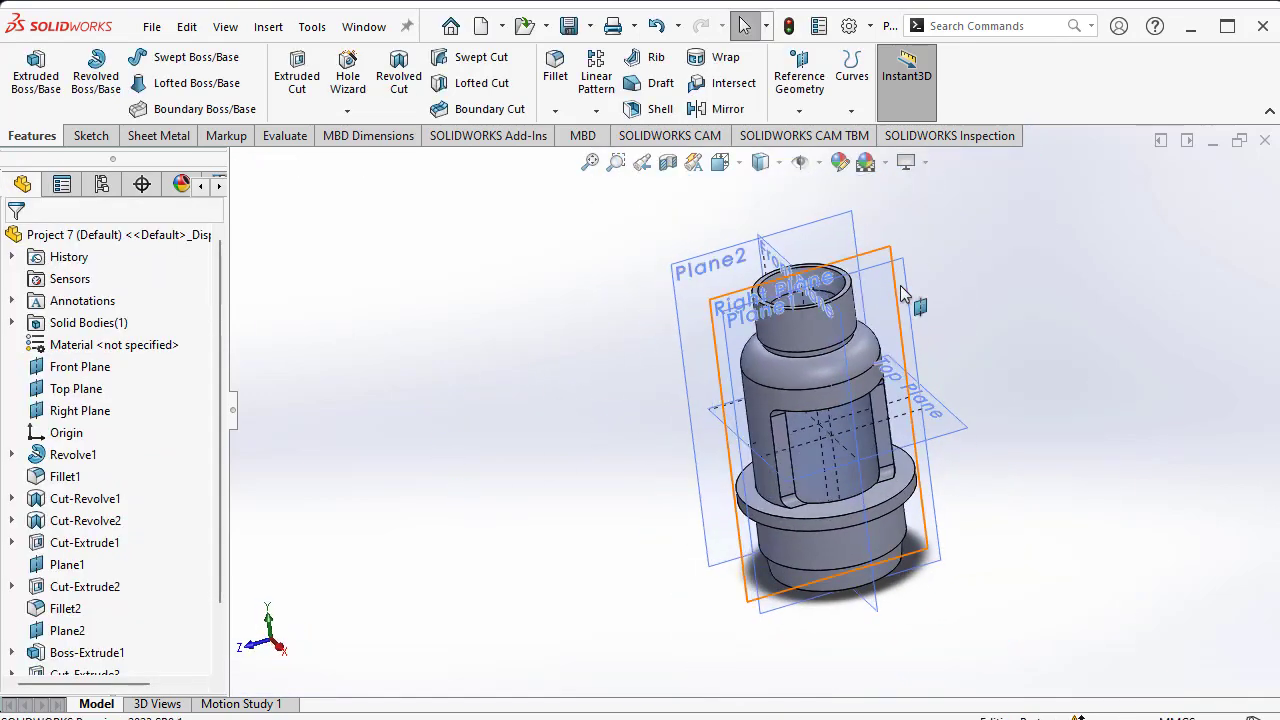
pyautogui.moveTo(900, 286)
pyautogui.mouseDown(button='middle')
pyautogui.moveTo(898, 327)
pyautogui.moveTo(820, 458)
pyautogui.mouseUp(button='middle')
pyautogui.scroll(-5, 820, 458)
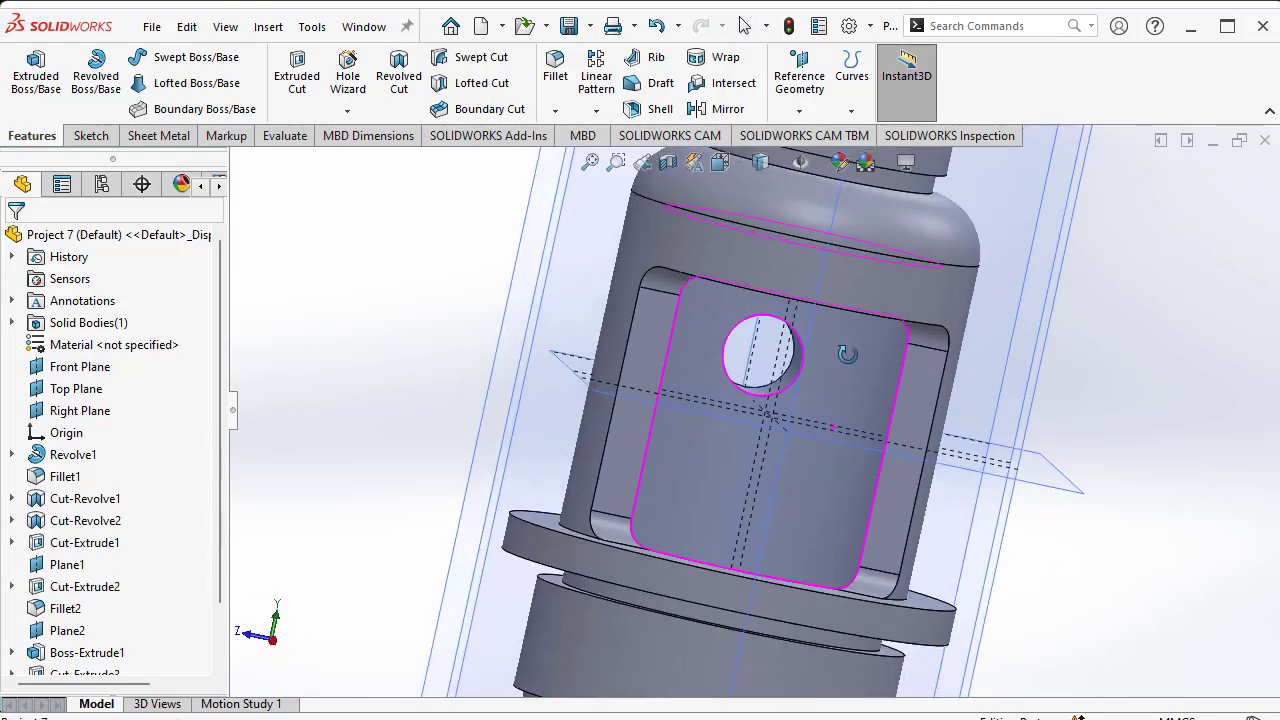
pyautogui.scroll(5, 847, 354)
pyautogui.moveTo(795, 384); pyautogui.dragTo(760, 250, button='middle')
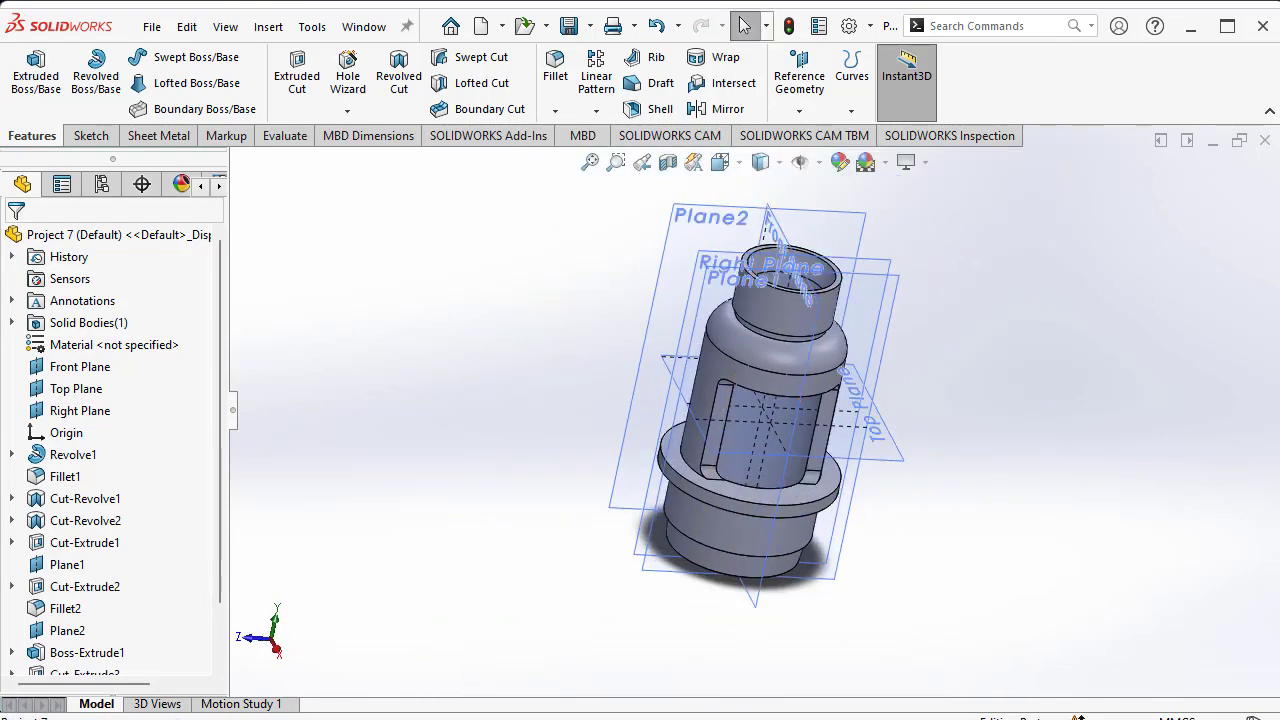
pyautogui.scroll(-2, 771, 563)
pyautogui.scroll(-1, 723, 451)
pyautogui.scroll(4, 645, 535)
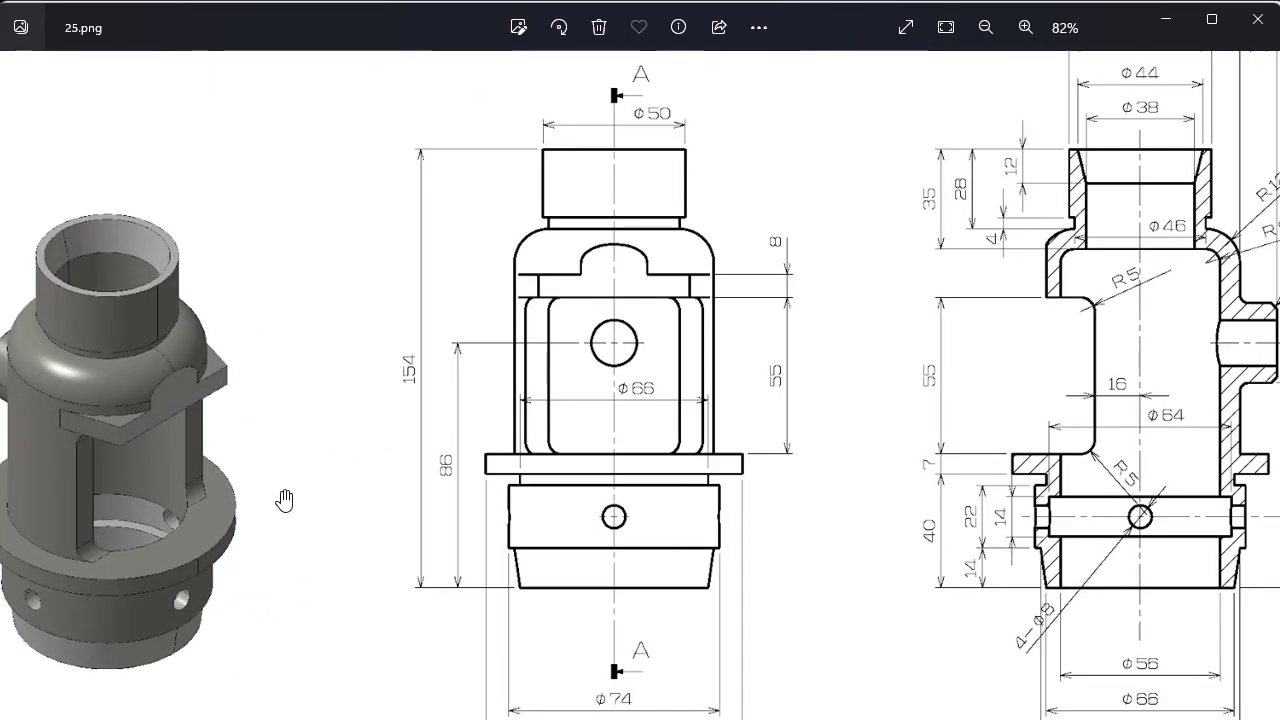
# - Read the 4-φ8 cross holes and their 25 mm height on the section view, then minimize Photos
pyautogui.scroll(2, 1157, 514)
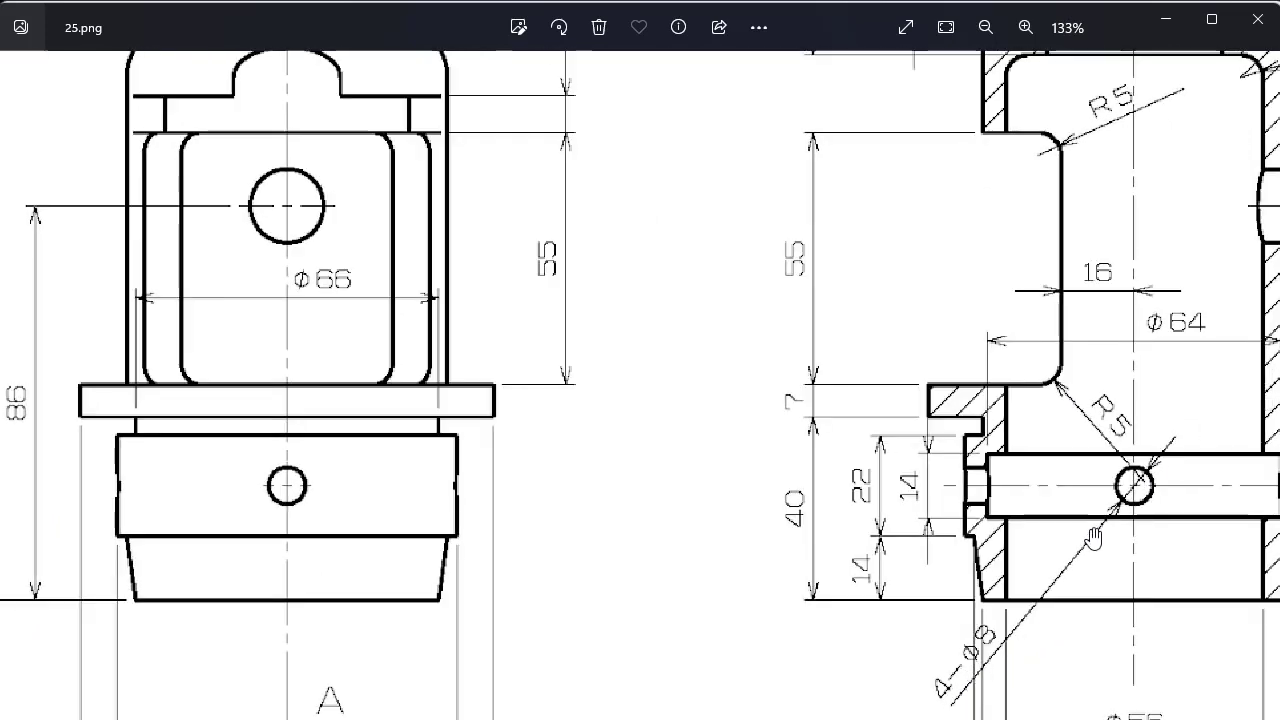
pyautogui.scroll(-2, 1000, 638)
pyautogui.scroll(-2, 871, 486)
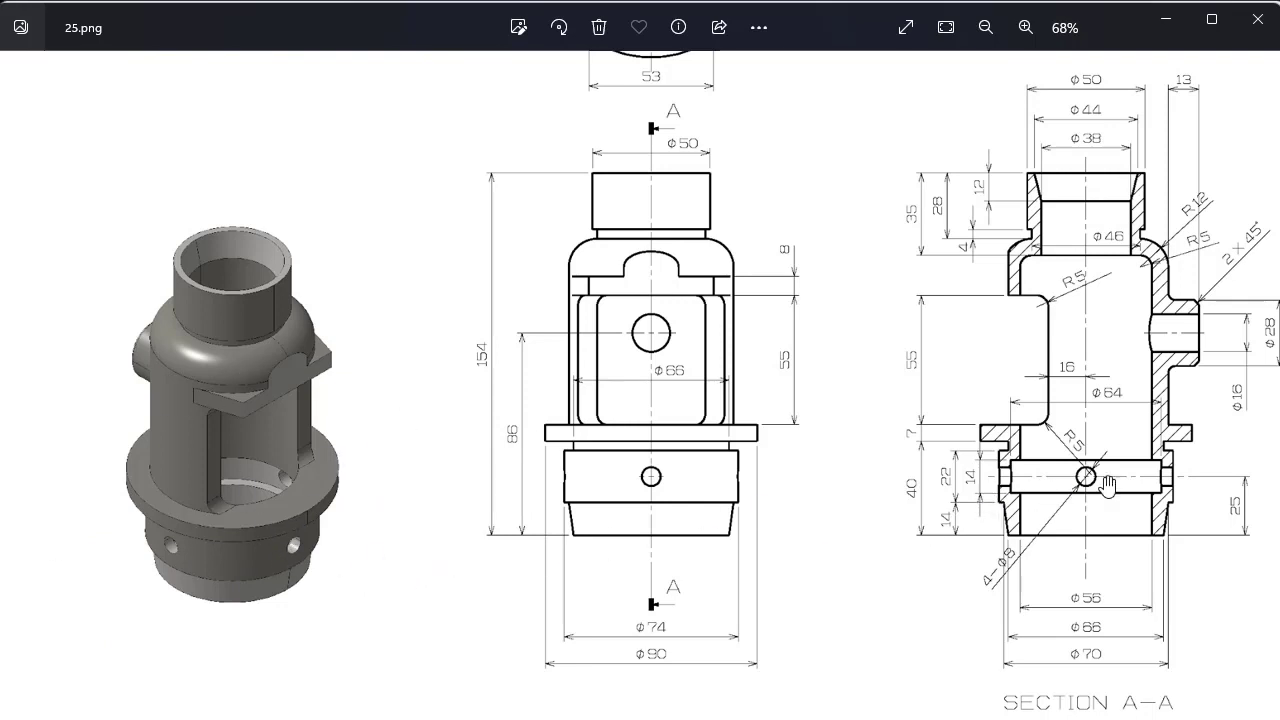
pyautogui.scroll(1, 1082, 512)
pyautogui.scroll(1, 1082, 512)
pyautogui.scroll(-2, 1150, 525)
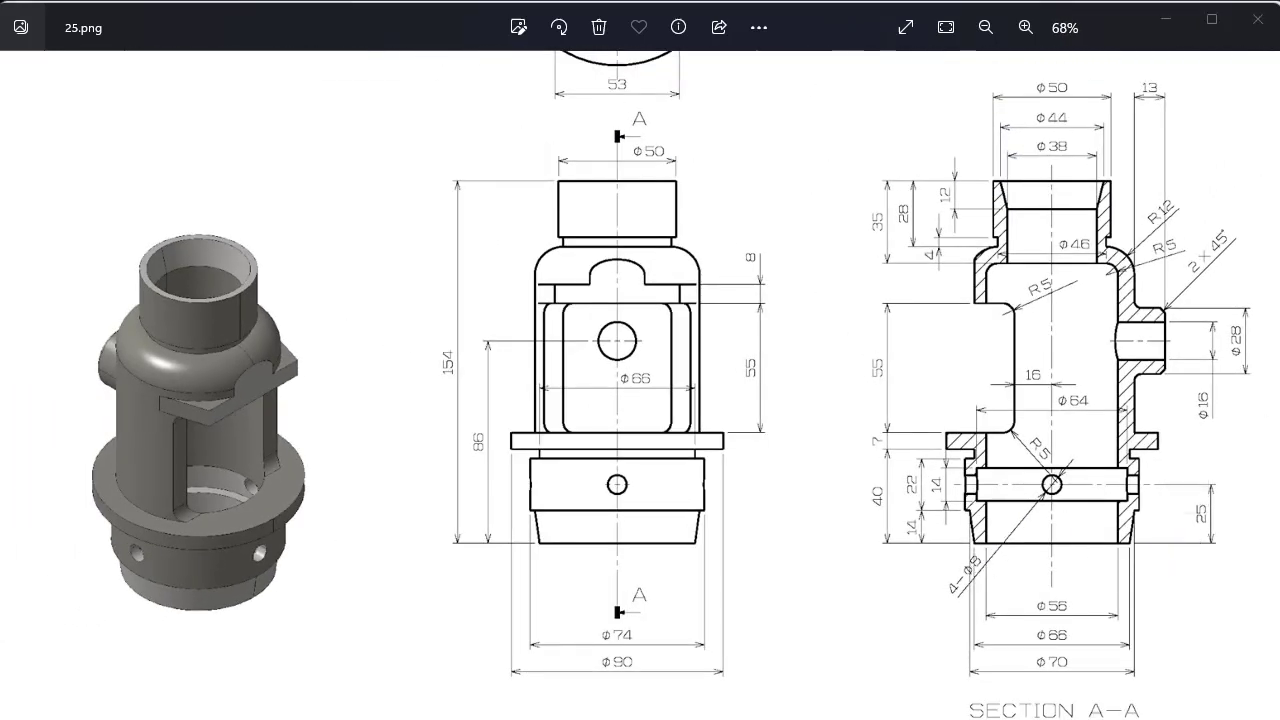
pyautogui.click(1165, 20)
pyautogui.moveTo(754, 421)
pyautogui.mouseDown(button='middle')
pyautogui.moveTo(820, 390)
pyautogui.moveTo(772, 437)
pyautogui.moveTo(778, 340)
pyautogui.mouseUp(button='middle')
# - Start a sketch on the Right Plane and draw a 4 mm-radius circle on the vertical centerline
pyautogui.scroll(-2, 778, 333)
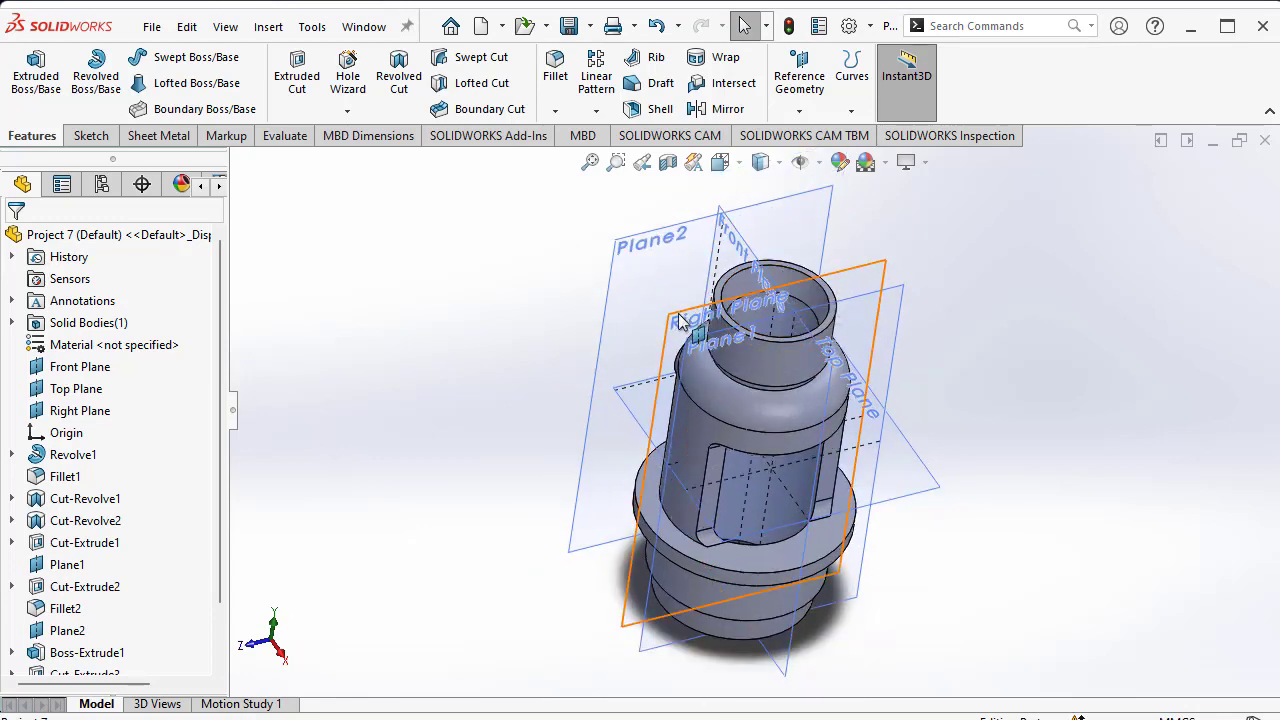
pyautogui.click(87, 135)
pyautogui.click(28, 70)
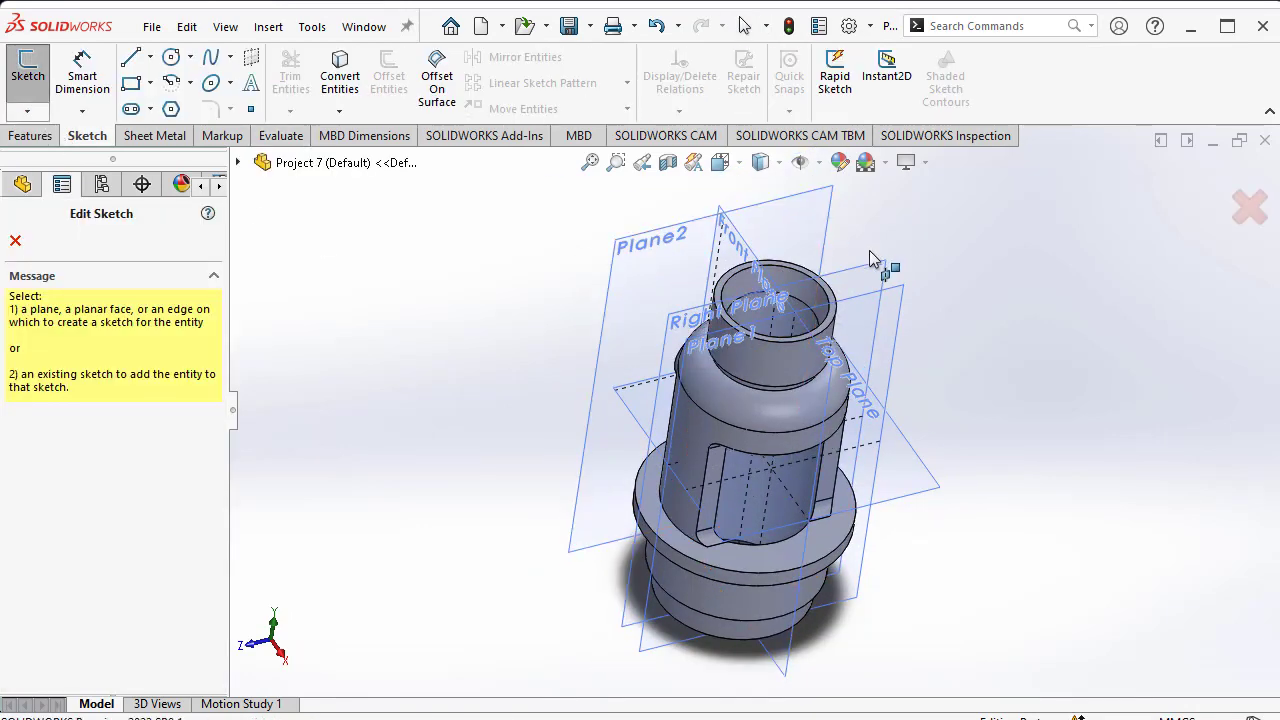
pyautogui.click(821, 271)
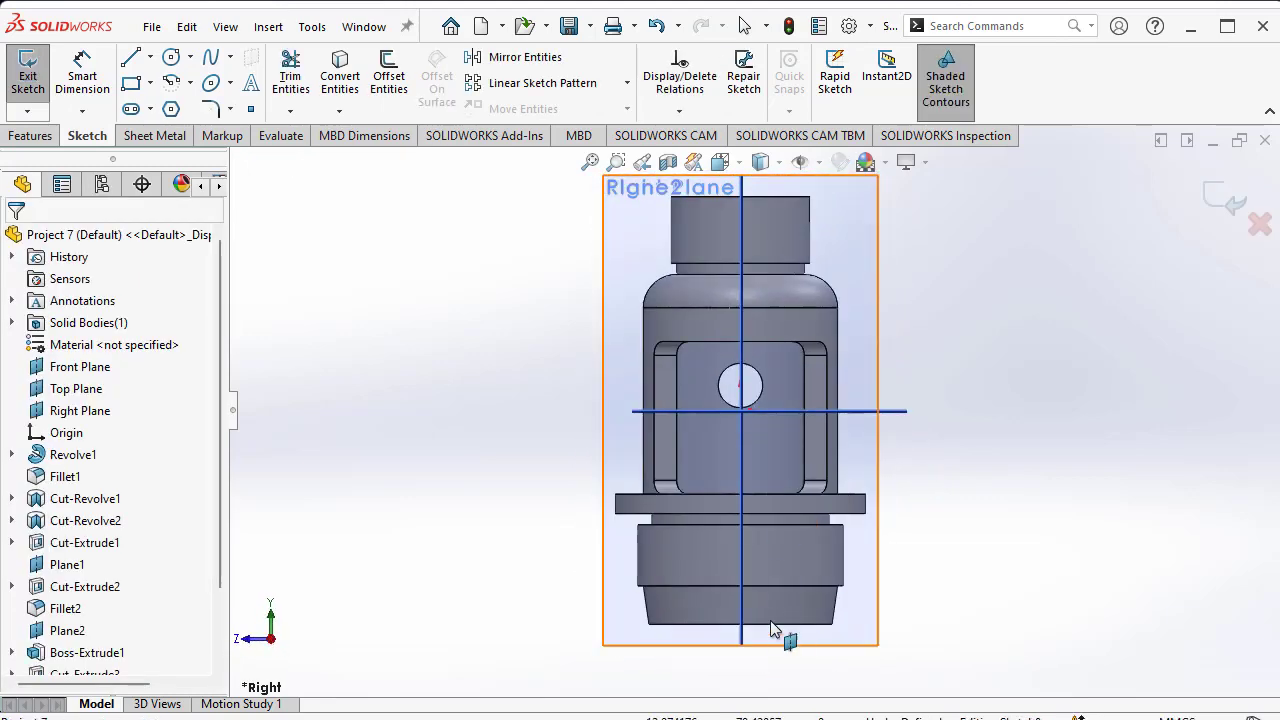
pyautogui.click(741, 553)
pyautogui.click(753, 556)
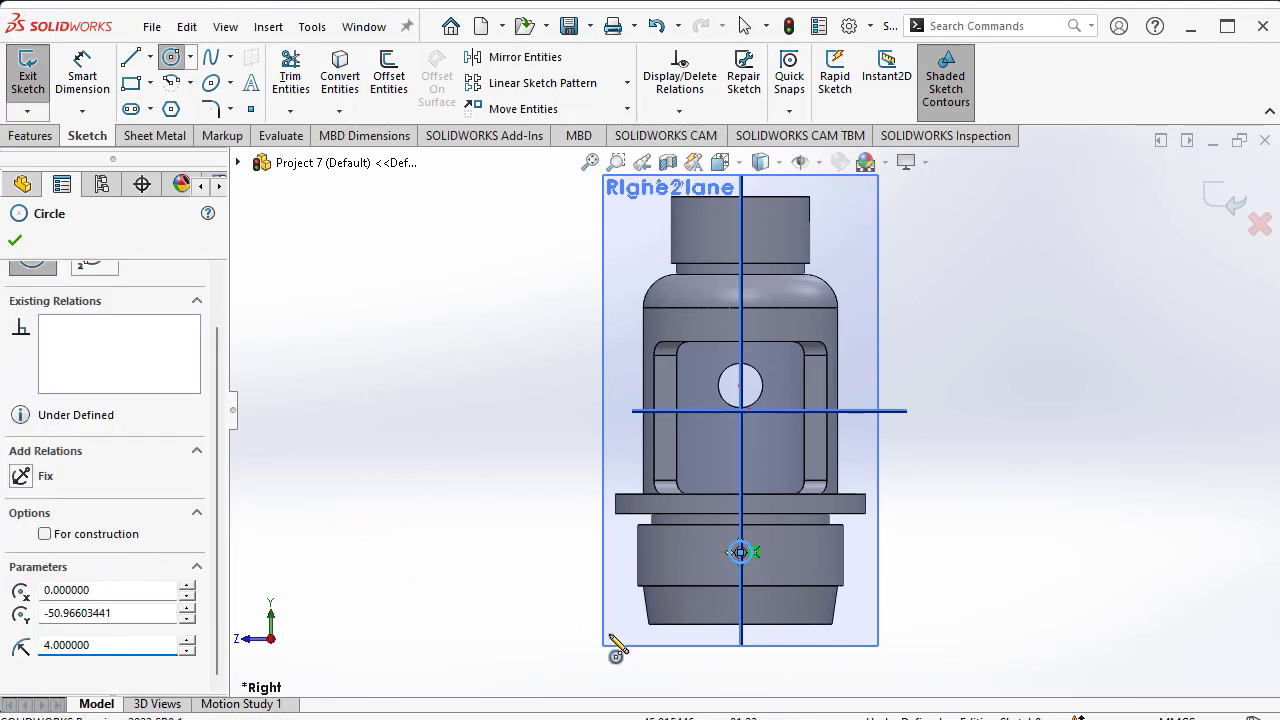
# - Dimension the circle's centre 25 mm above the part's bottom edge
pyautogui.click(82, 76)
pyautogui.scroll(-3, 840, 590)
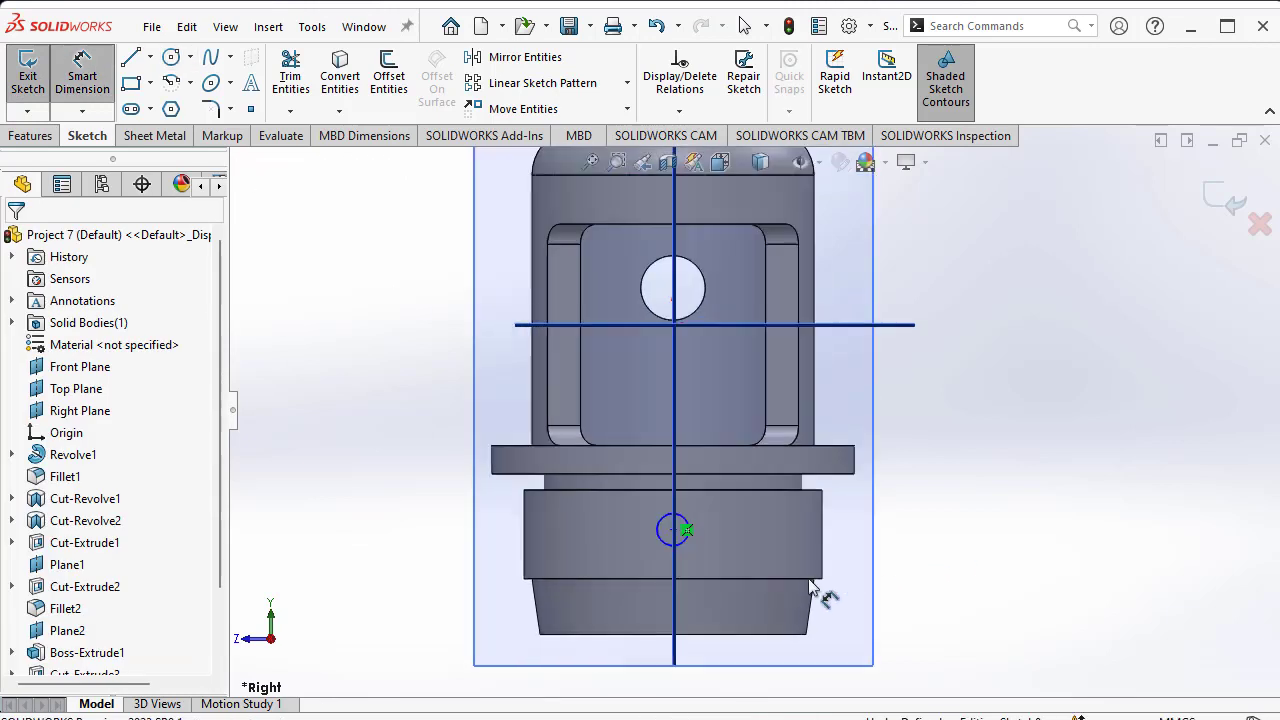
pyautogui.click(597, 491)
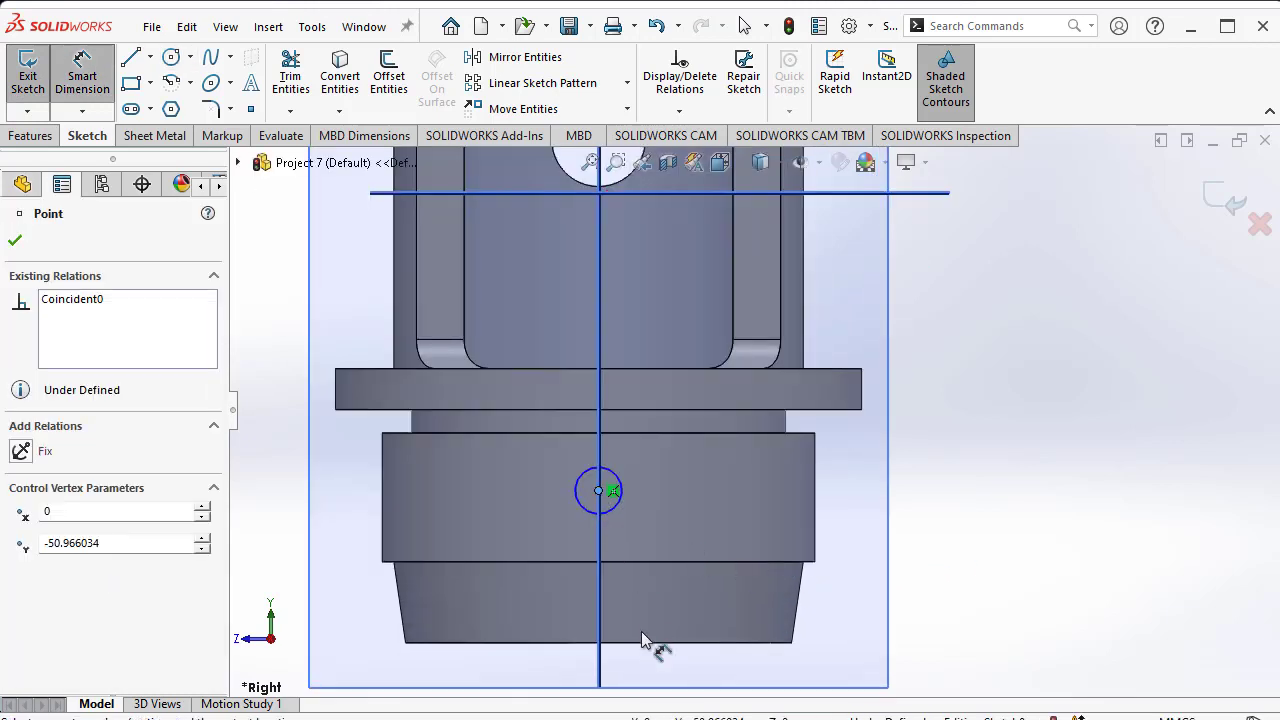
pyautogui.click(18, 240)
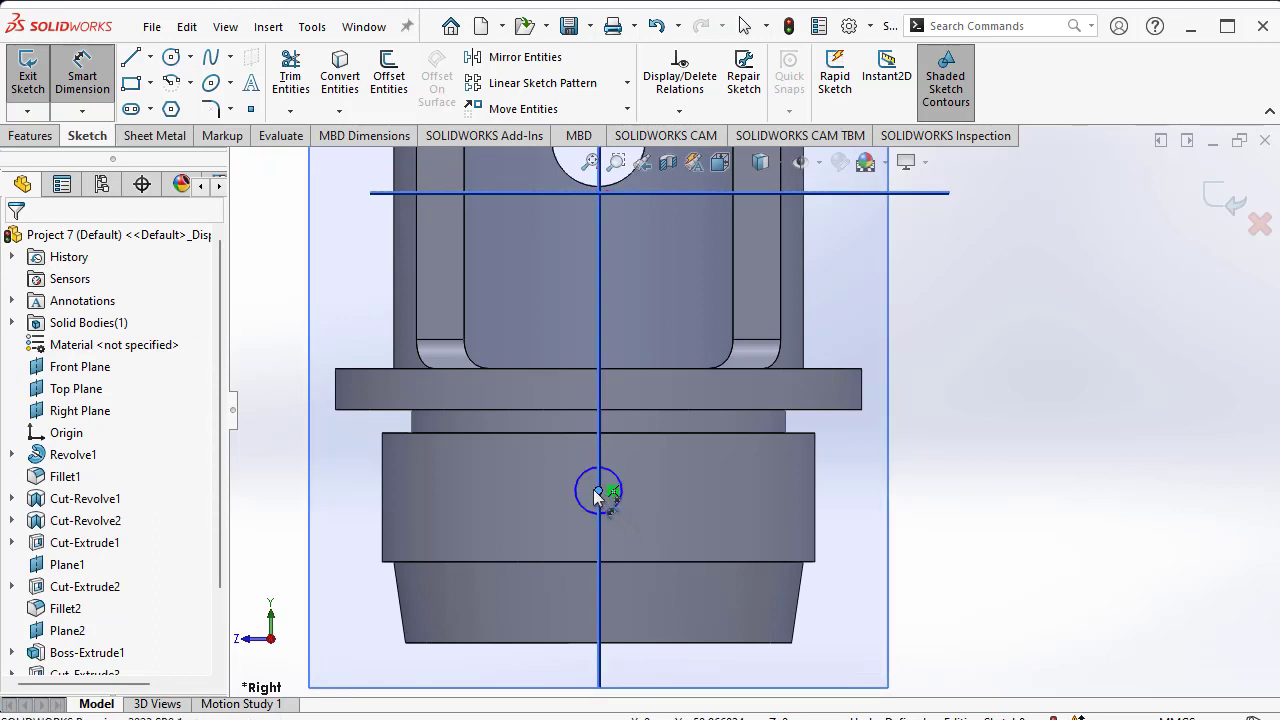
pyautogui.click(597, 489)
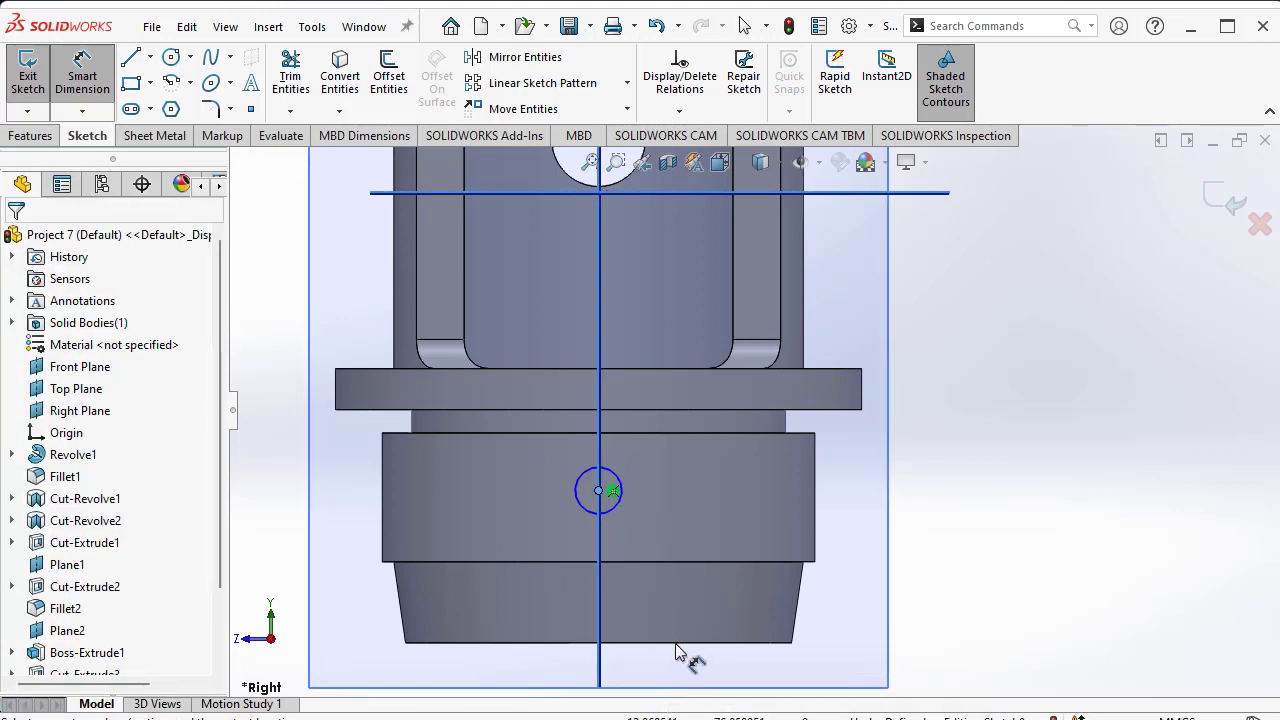
pyautogui.click(677, 648)
pyautogui.click(955, 594)
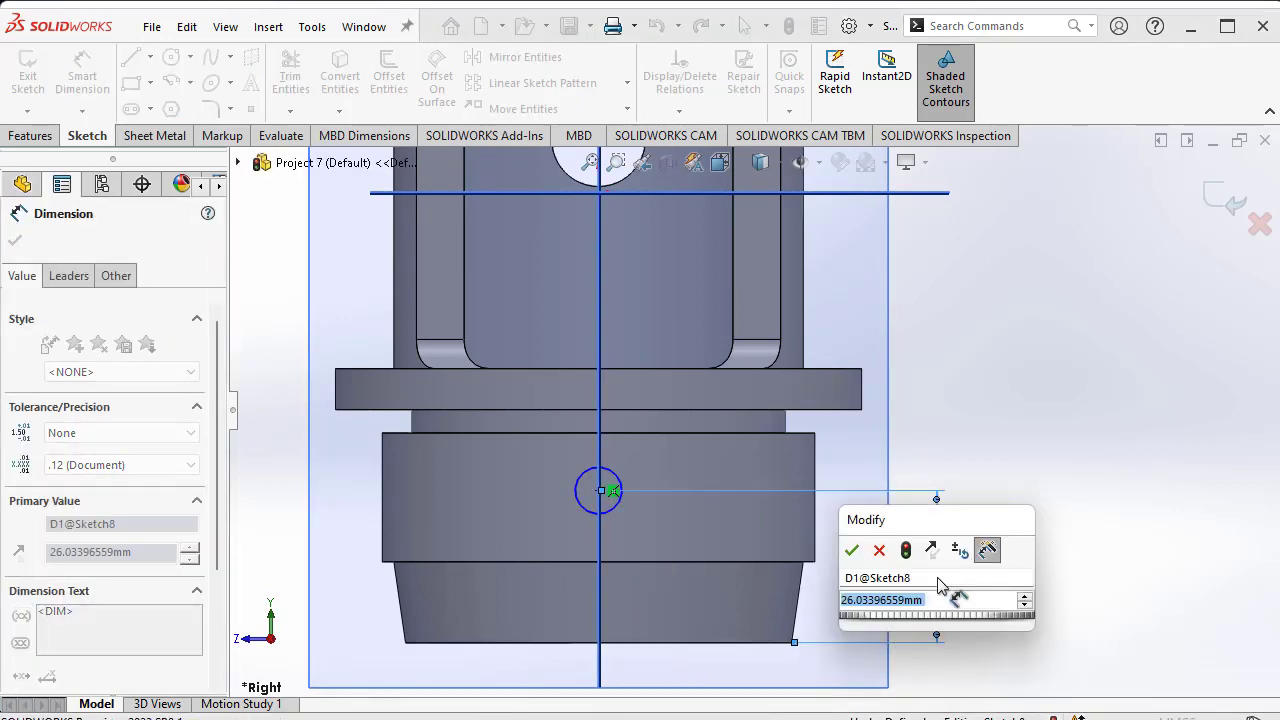
pyautogui.write('25')
pyautogui.press('Return')
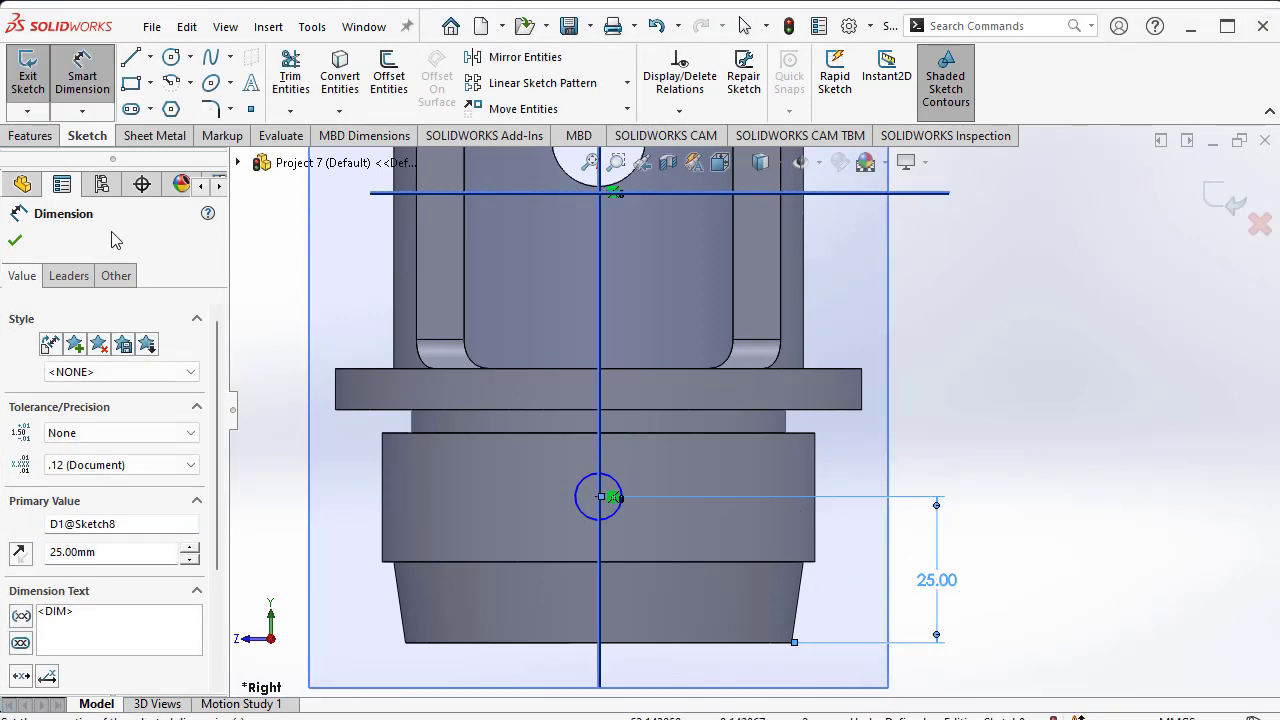
pyautogui.click(12, 244)
pyautogui.click(30, 135)
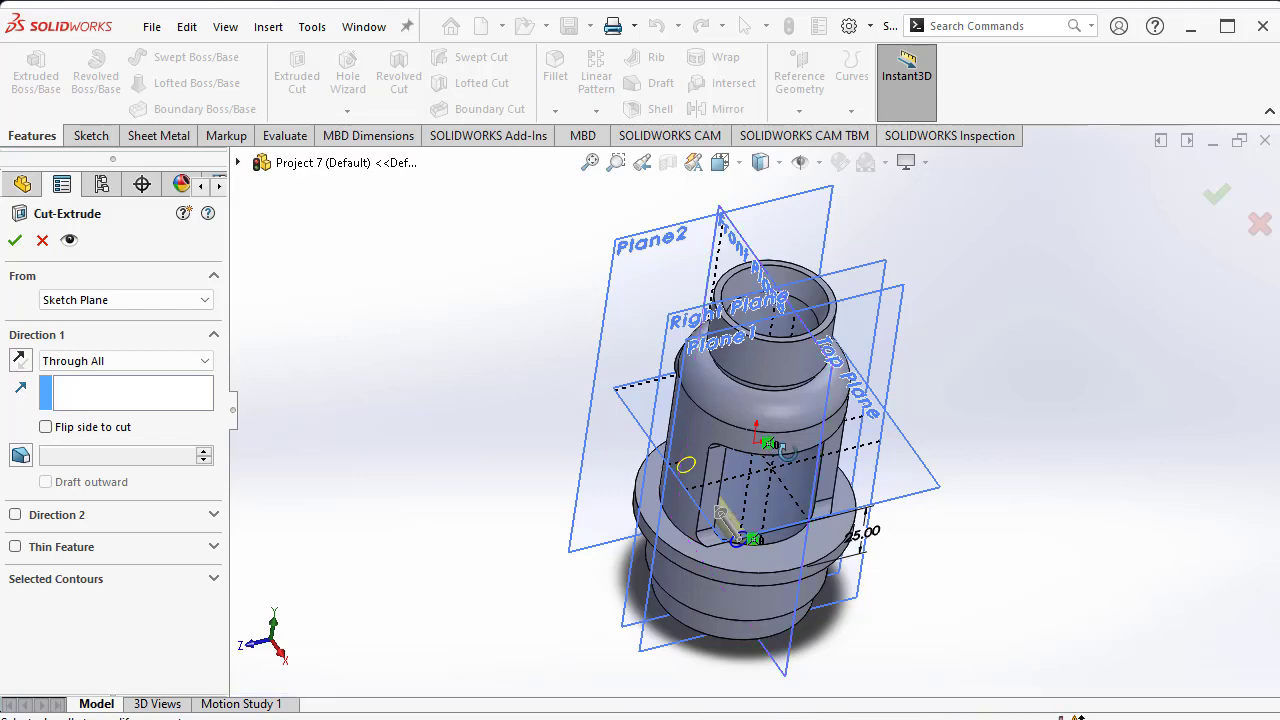
# - Extrude-cut the circle Mid Plane with a total depth of 155 mm
pyautogui.moveTo(810, 470)
pyautogui.mouseDown(button='middle')
pyautogui.moveTo(842, 509)
pyautogui.moveTo(3, 386)
pyautogui.mouseUp(button='middle')
pyautogui.click(90, 361)
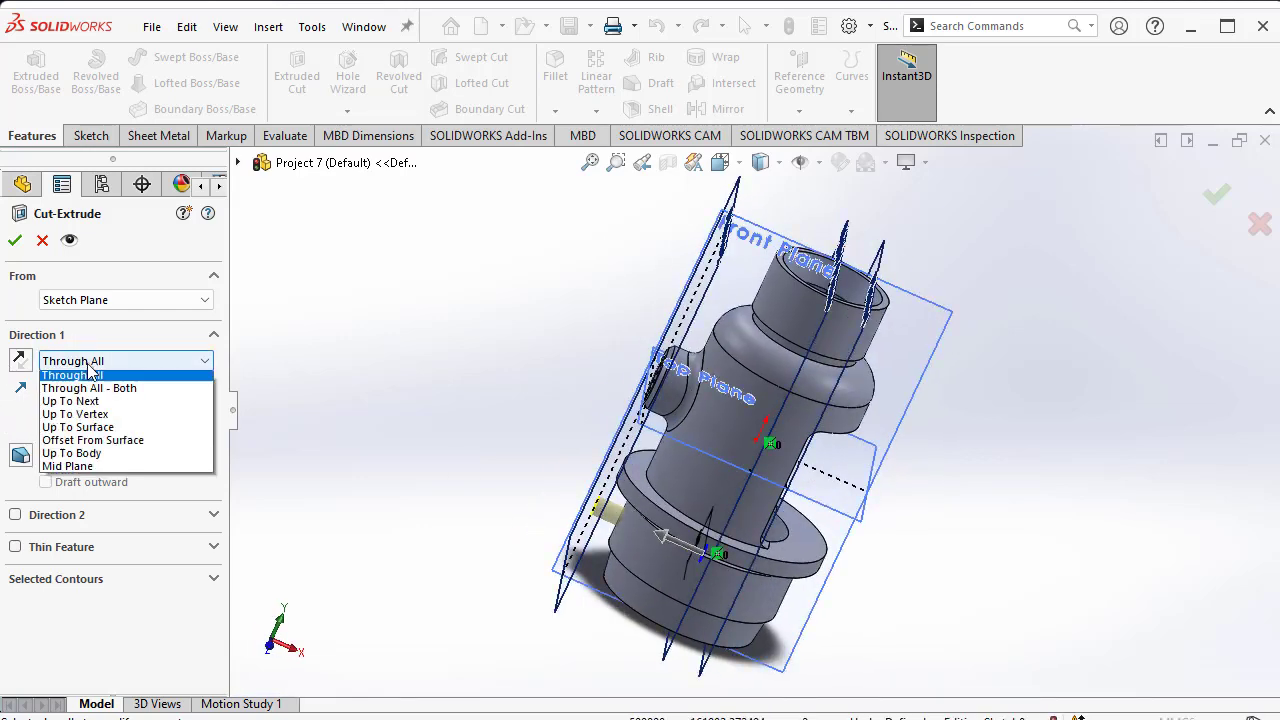
pyautogui.click(90, 487)
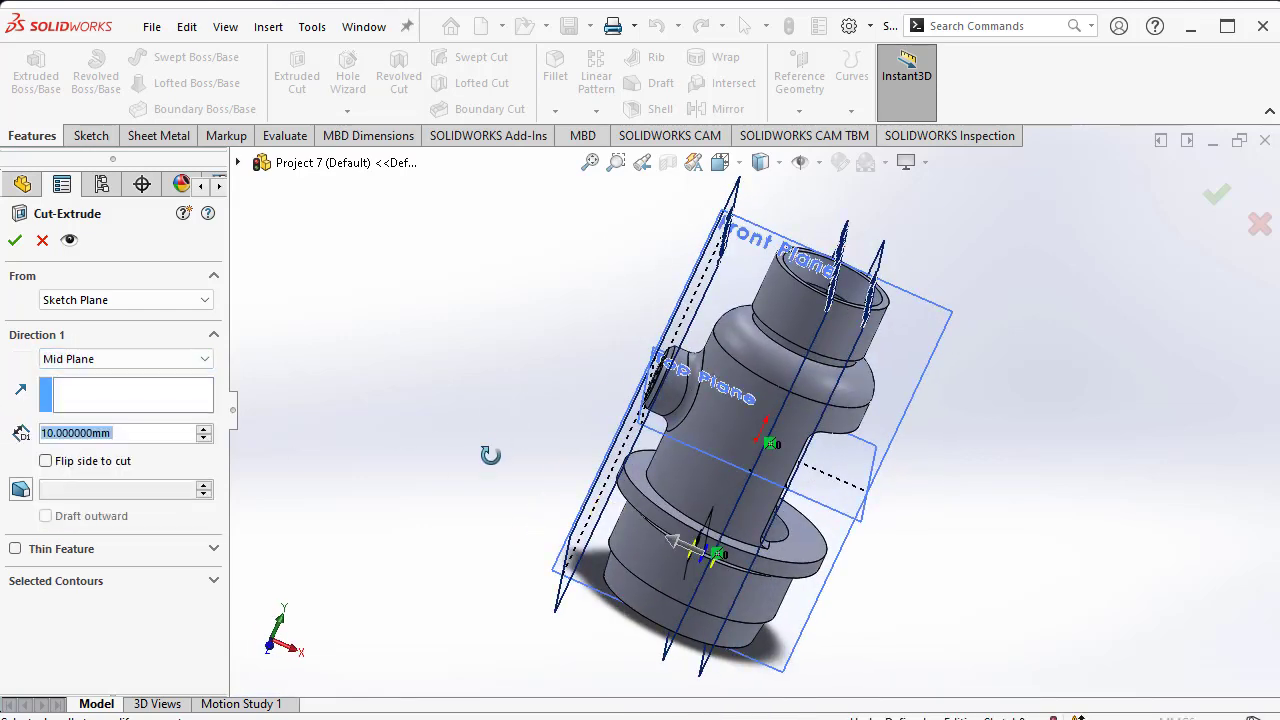
pyautogui.moveTo(692, 545); pyautogui.dragTo(540, 478)
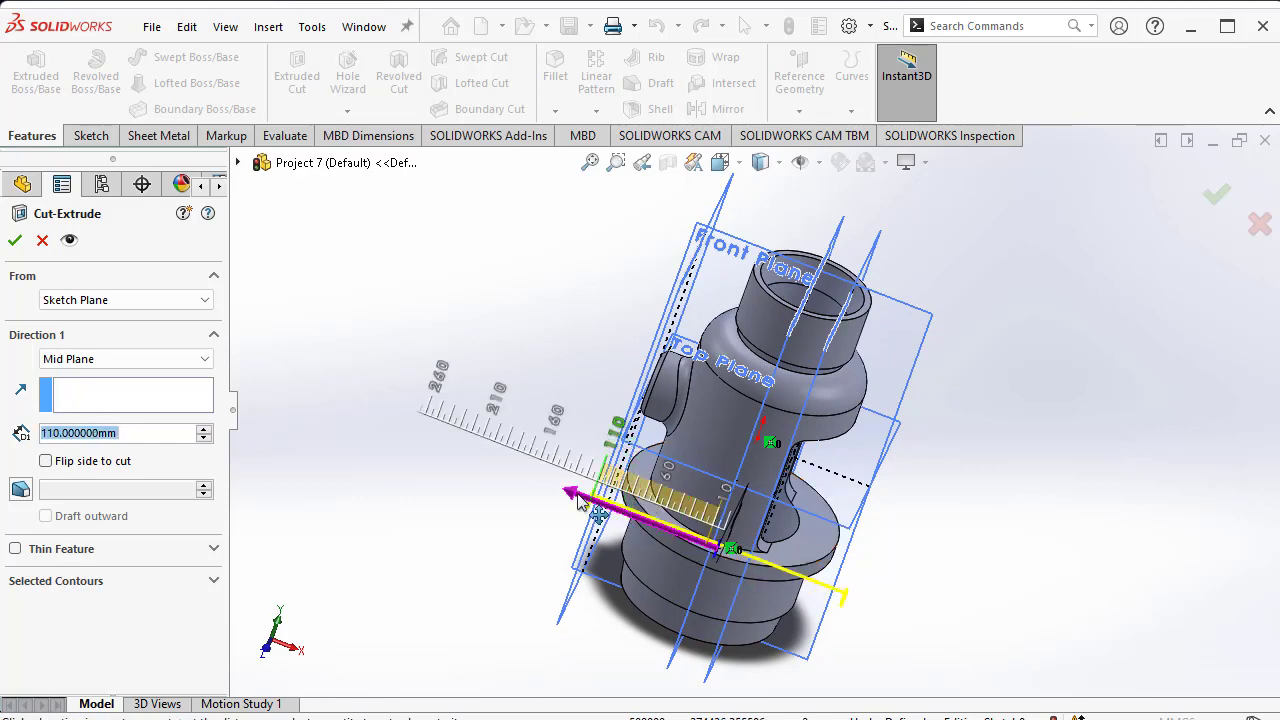
pyautogui.click(14, 242)
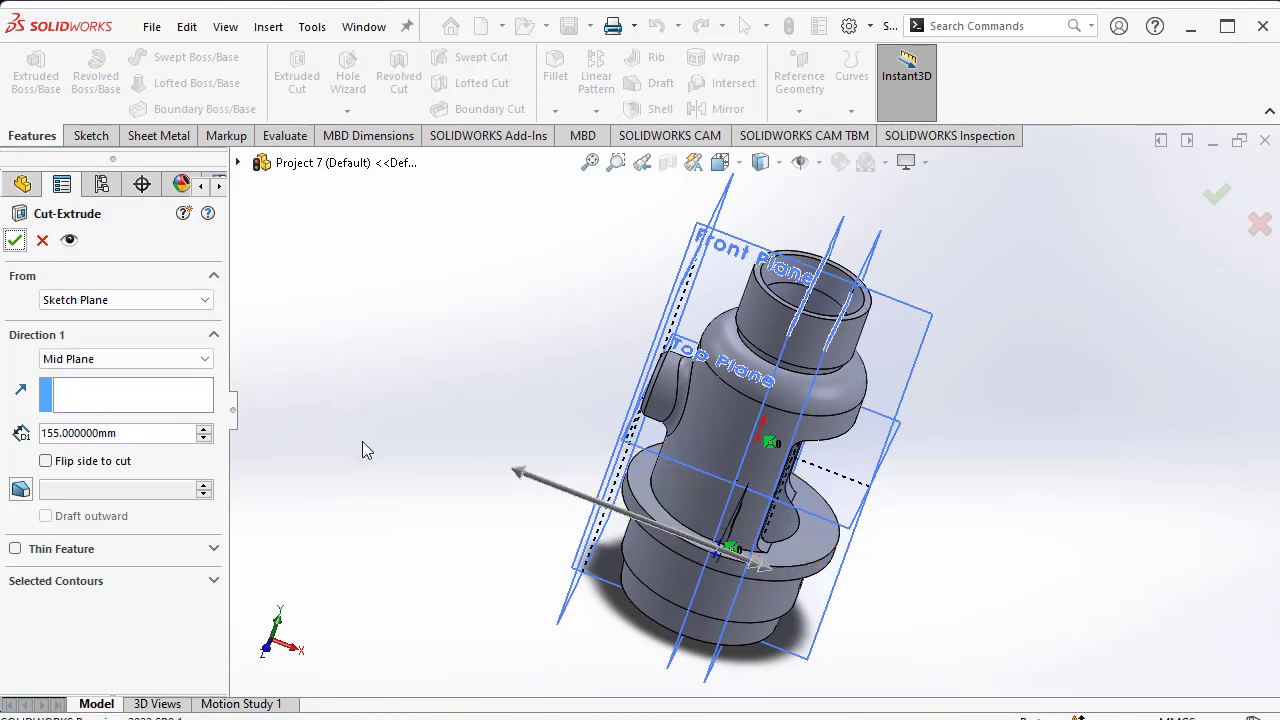
pyautogui.moveTo(931, 496)
pyautogui.mouseDown(button='middle')
pyautogui.moveTo(687, 589)
pyautogui.moveTo(823, 411)
pyautogui.moveTo(782, 392)
pyautogui.mouseUp(button='middle')
# - Start a sketch on the Front Plane and draw a 4 mm-radius circle on the centreline
pyautogui.scroll(-3, 782, 392)
pyautogui.scroll(-5, 782, 392)
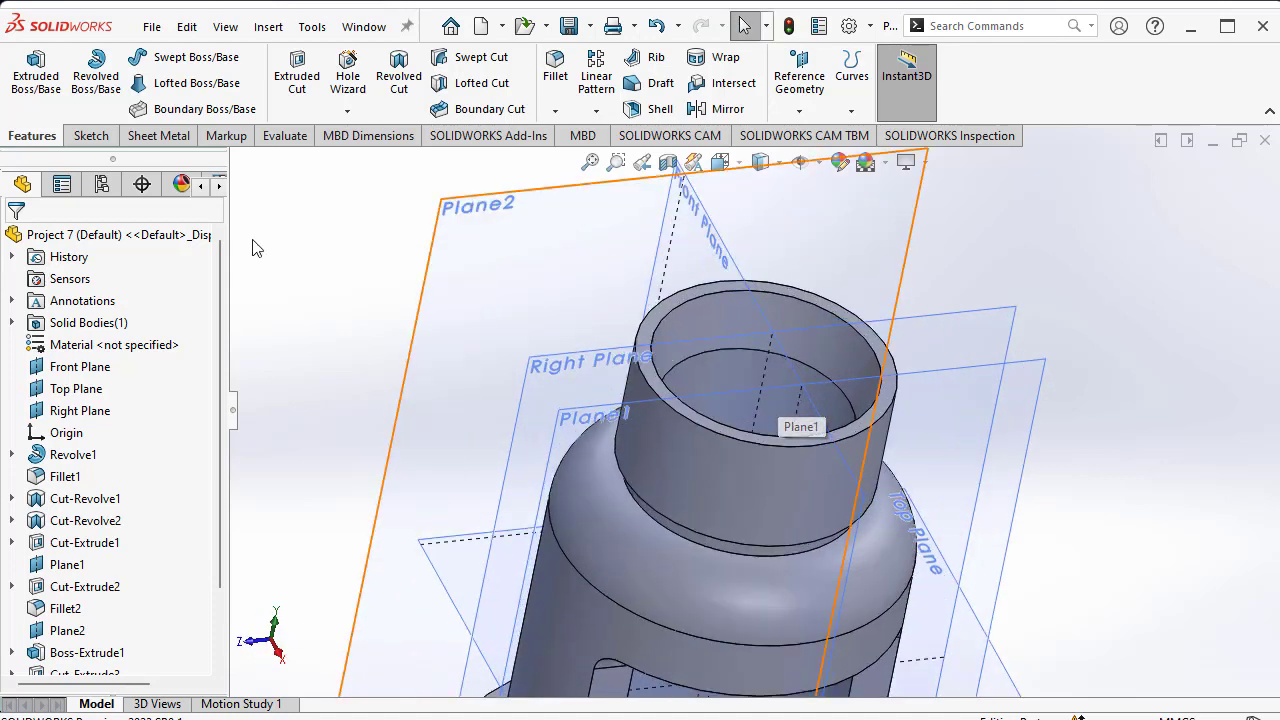
pyautogui.click(91, 135)
pyautogui.click(28, 68)
pyautogui.click(726, 210)
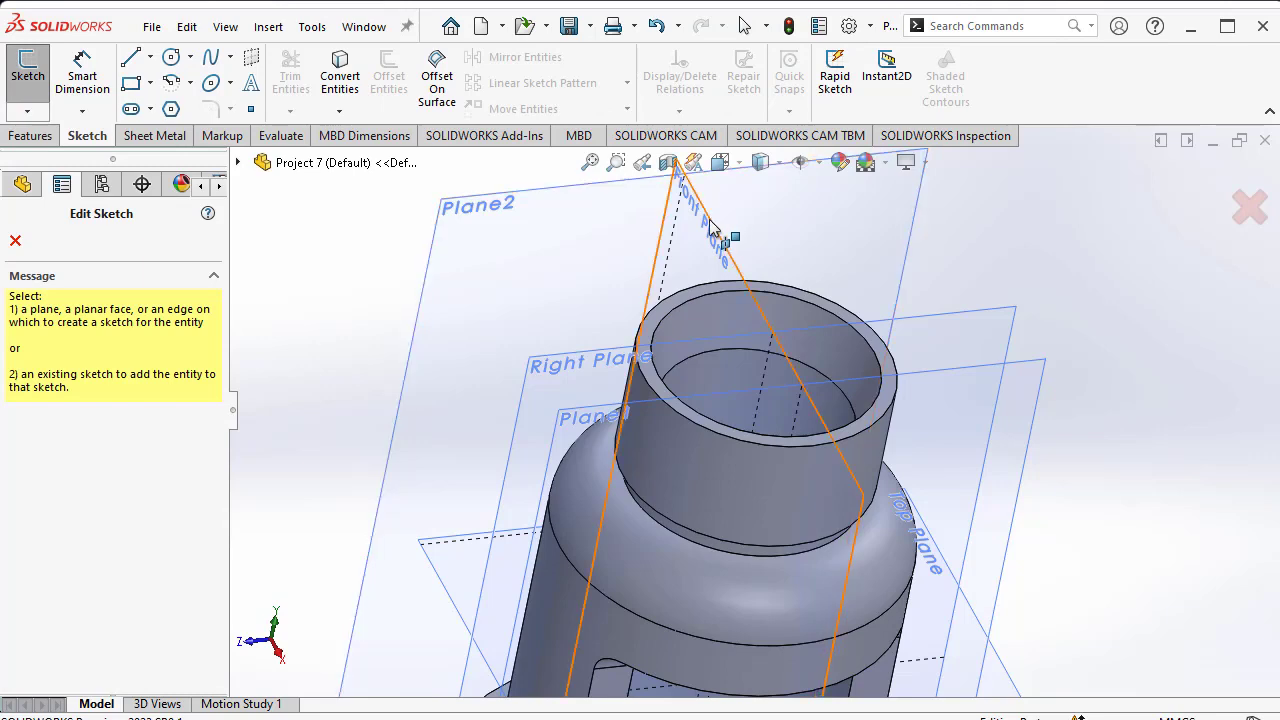
pyautogui.click(171, 57)
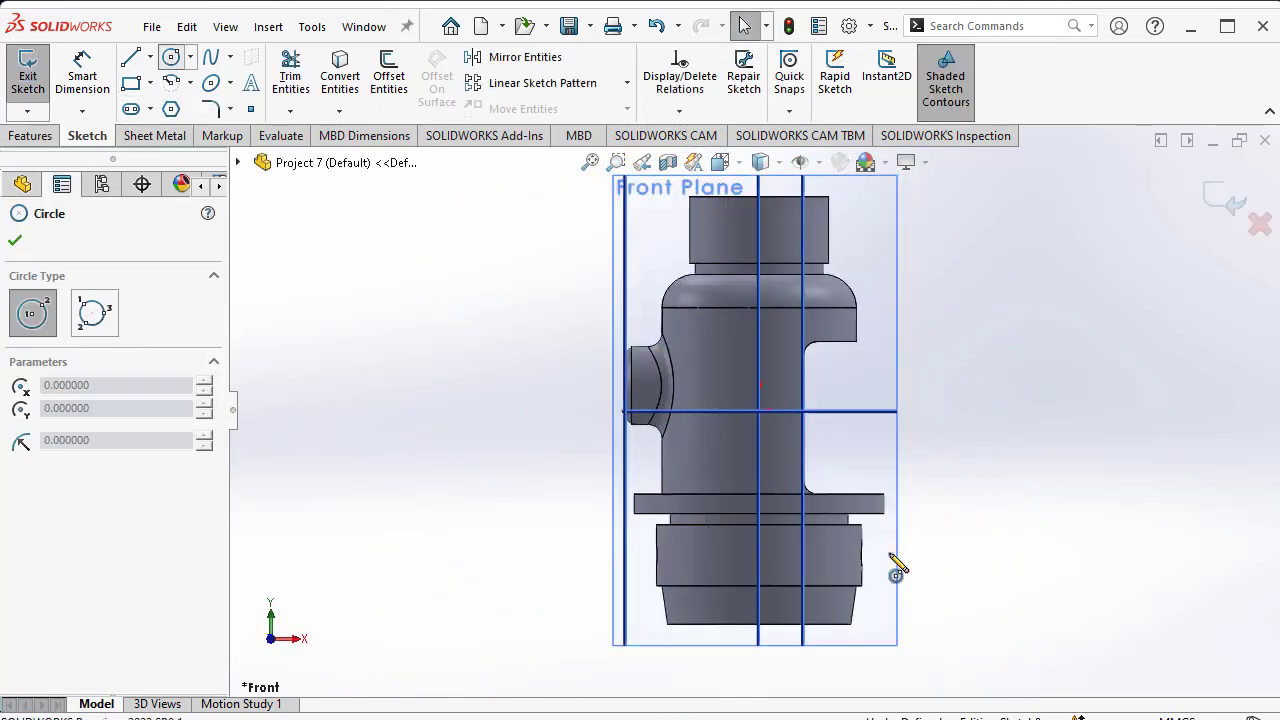
pyautogui.click(760, 557)
pyautogui.click(779, 557)
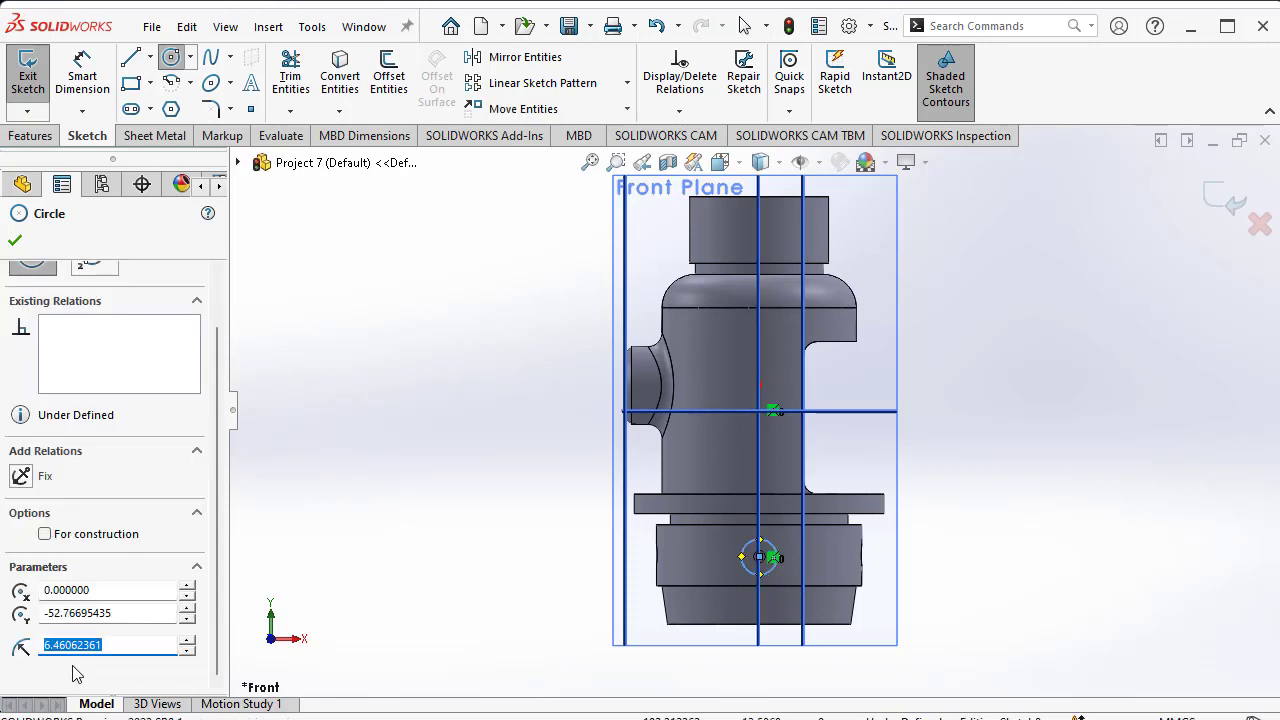
pyautogui.press('Return')
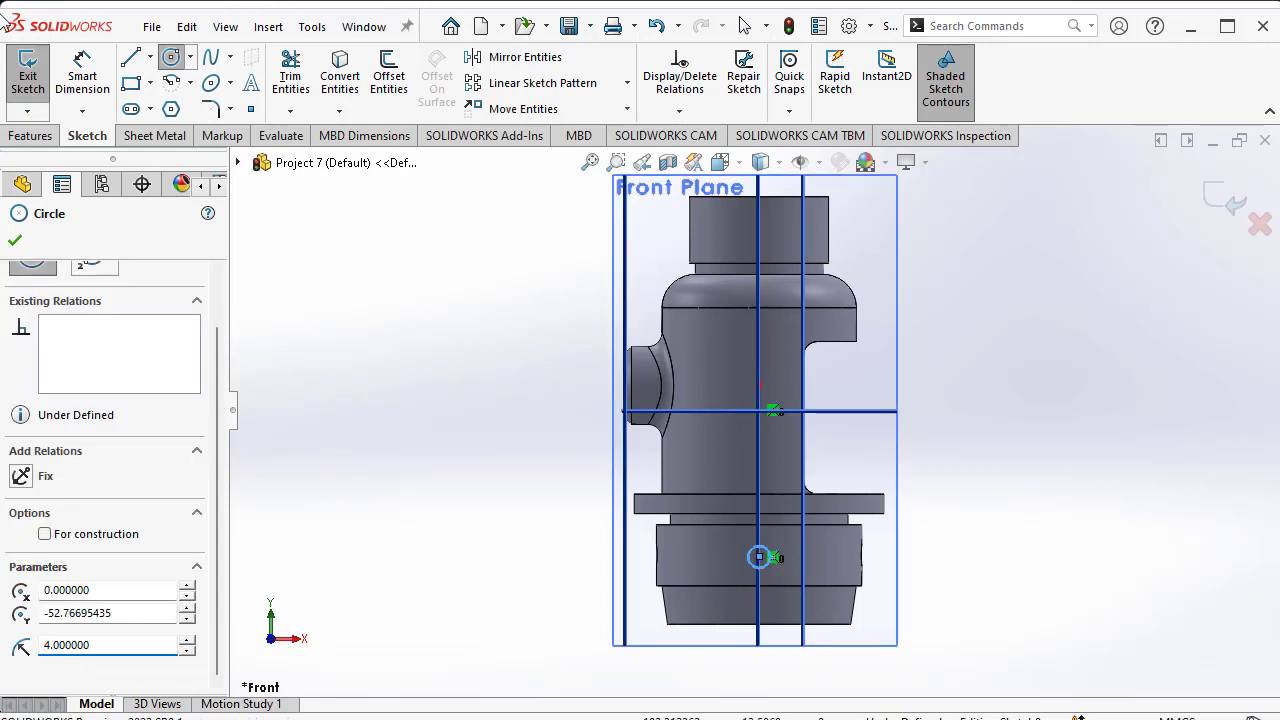
# - Dimension the circle's centre 25 mm above the part's bottom edge
pyautogui.click(82, 70)
pyautogui.scroll(2, 775, 540)
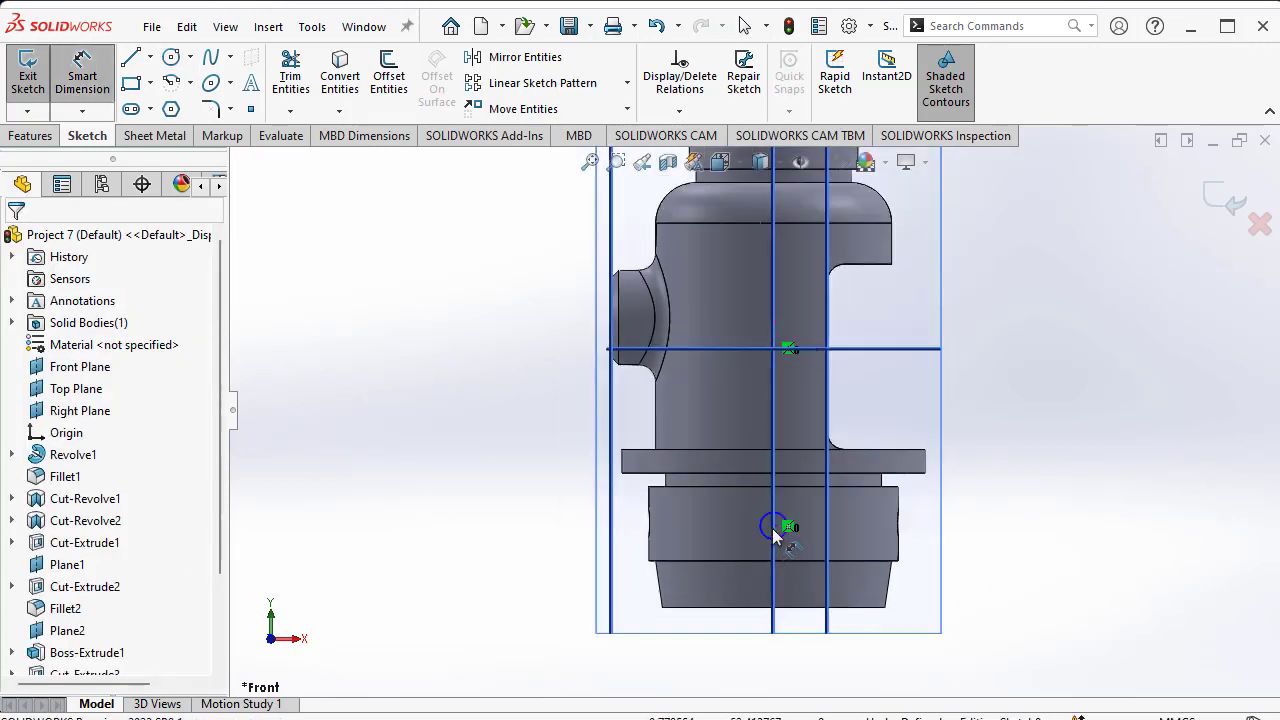
pyautogui.scroll(-2, 775, 537)
pyautogui.click(772, 504)
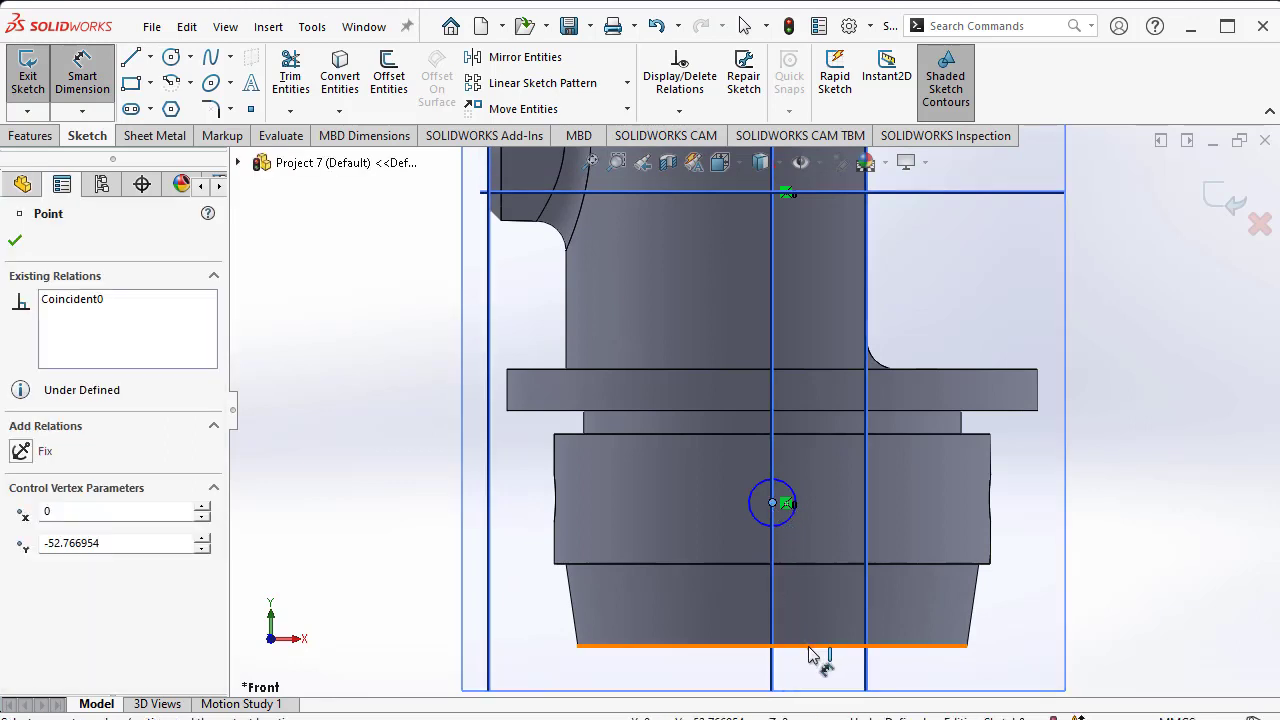
pyautogui.click(814, 646)
pyautogui.click(1091, 581)
pyautogui.write('25')
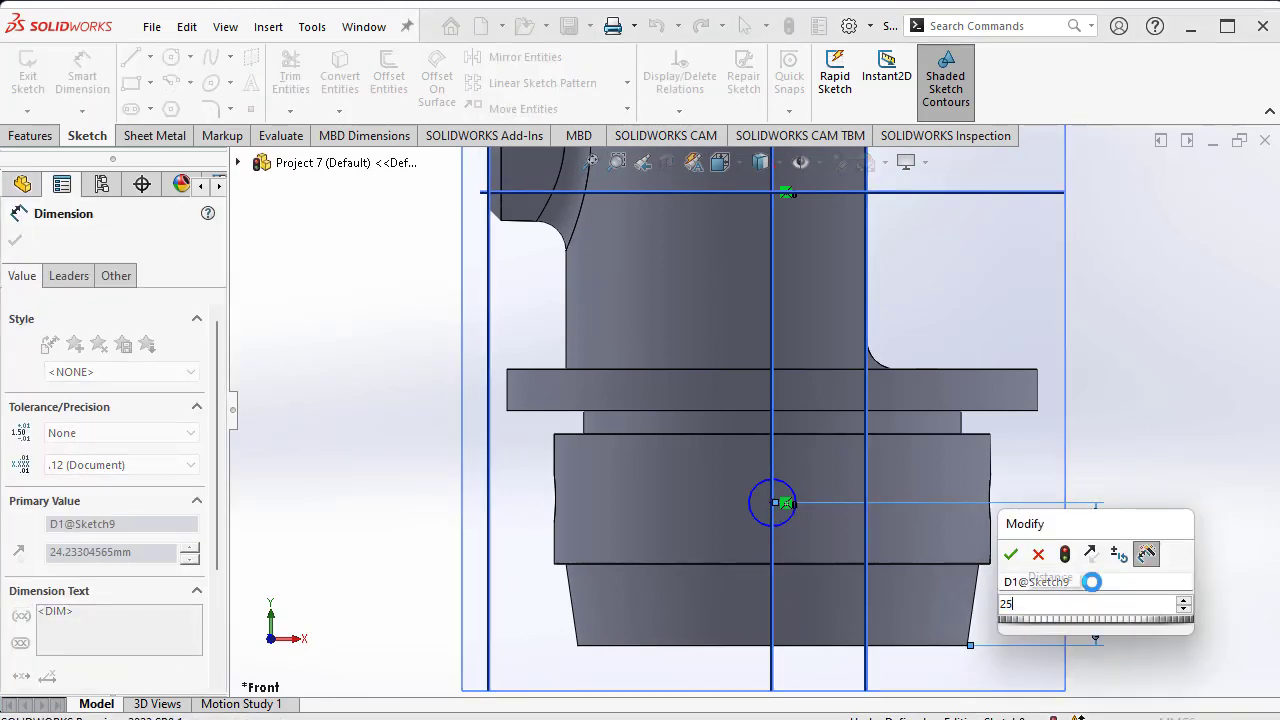
pyautogui.press('Return')
# - Extrude-cut the circle through the body to make the cross hole
pyautogui.click(35, 135)
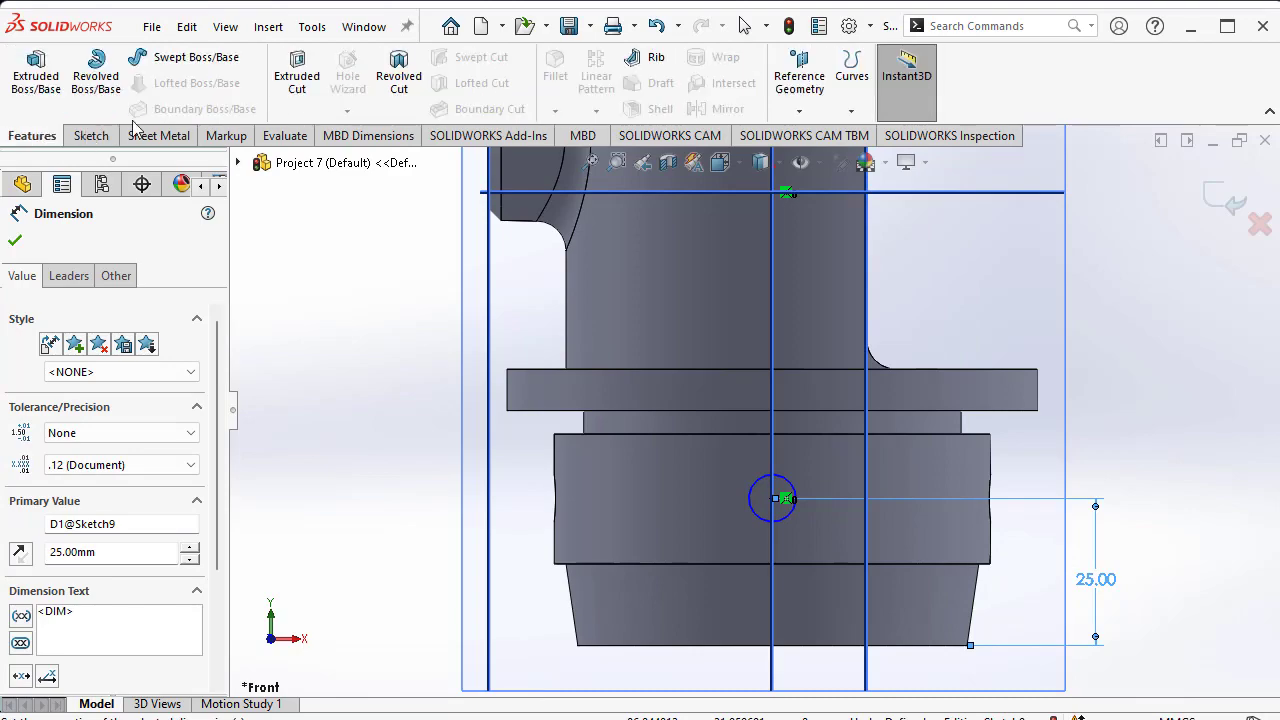
pyautogui.click(297, 75)
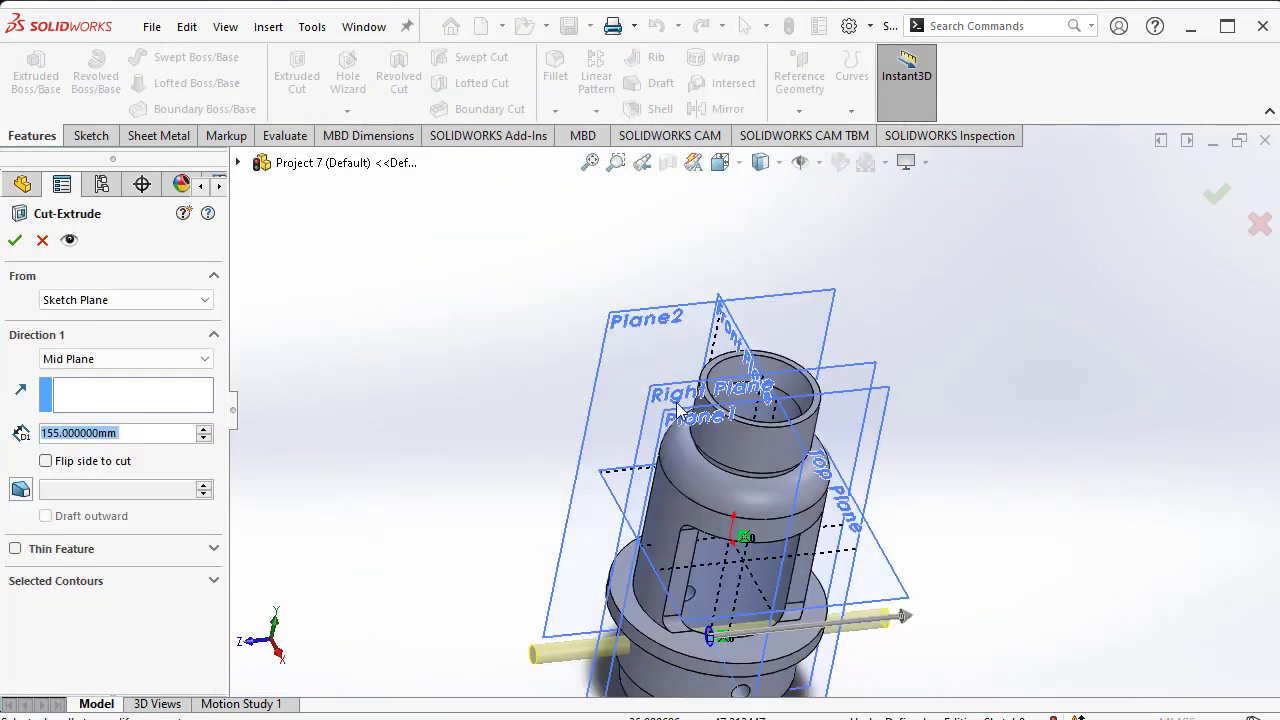
pyautogui.click(15, 241)
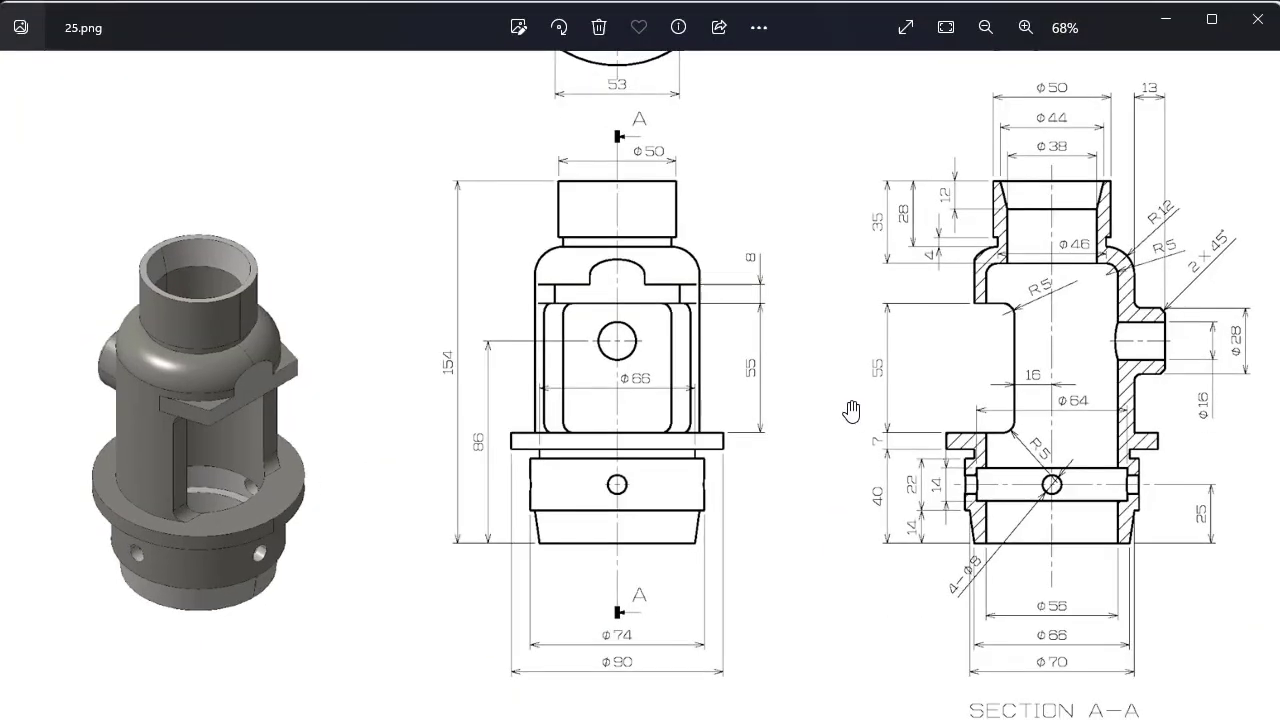
# - Zoom around Drawing 25.png in Photos to read its dimensions, then Alt+Tab back to SOLIDWORKS
pyautogui.scroll(-3, 851, 410)
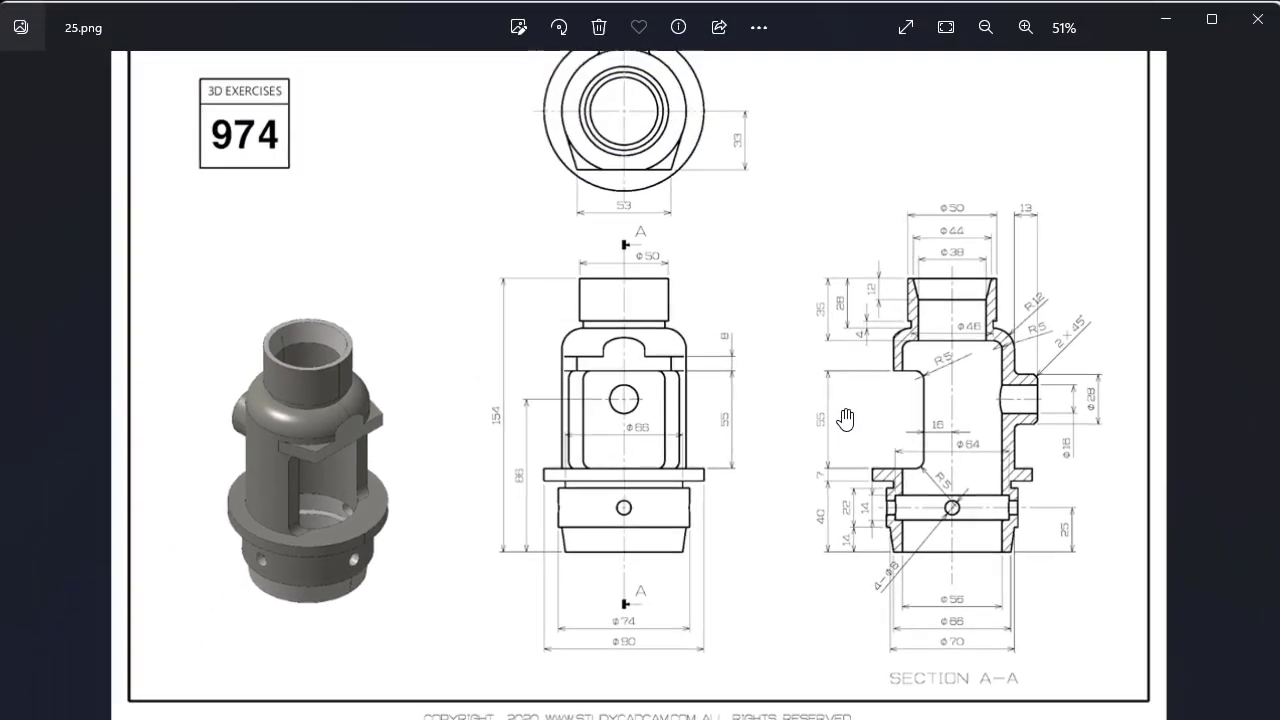
pyautogui.scroll(3, 655, 388)
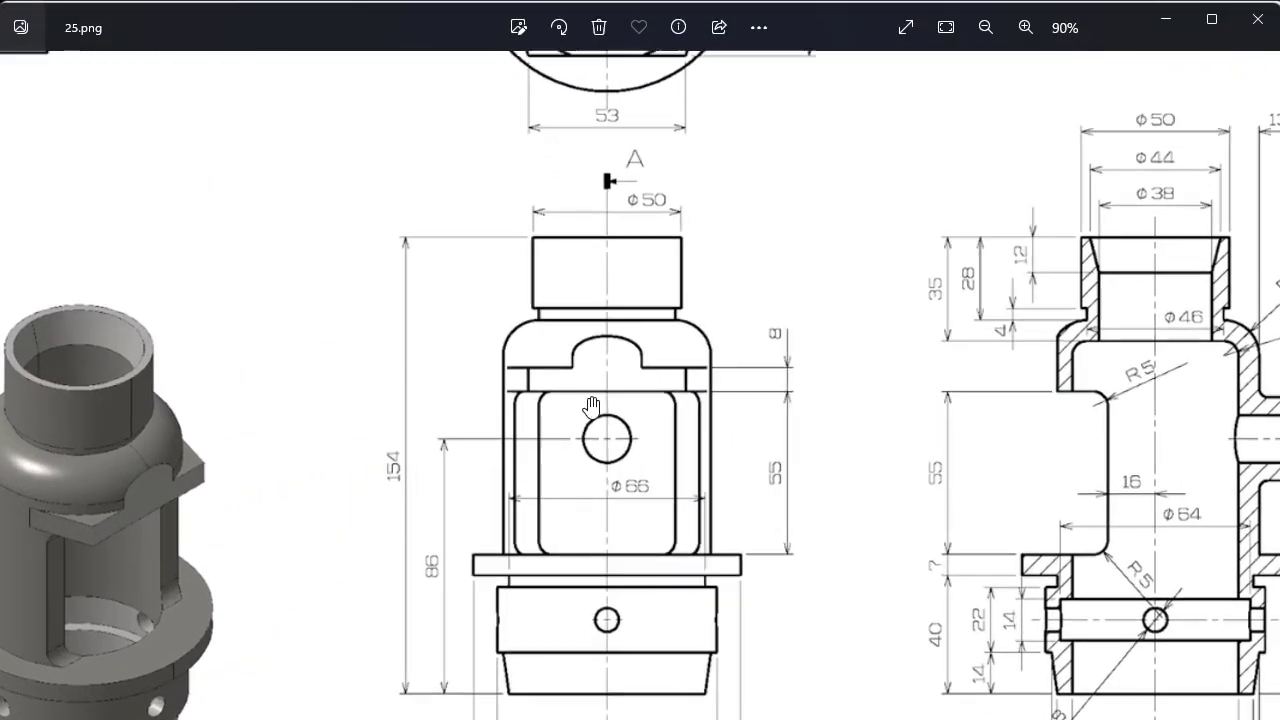
pyautogui.scroll(-1, 287, 527)
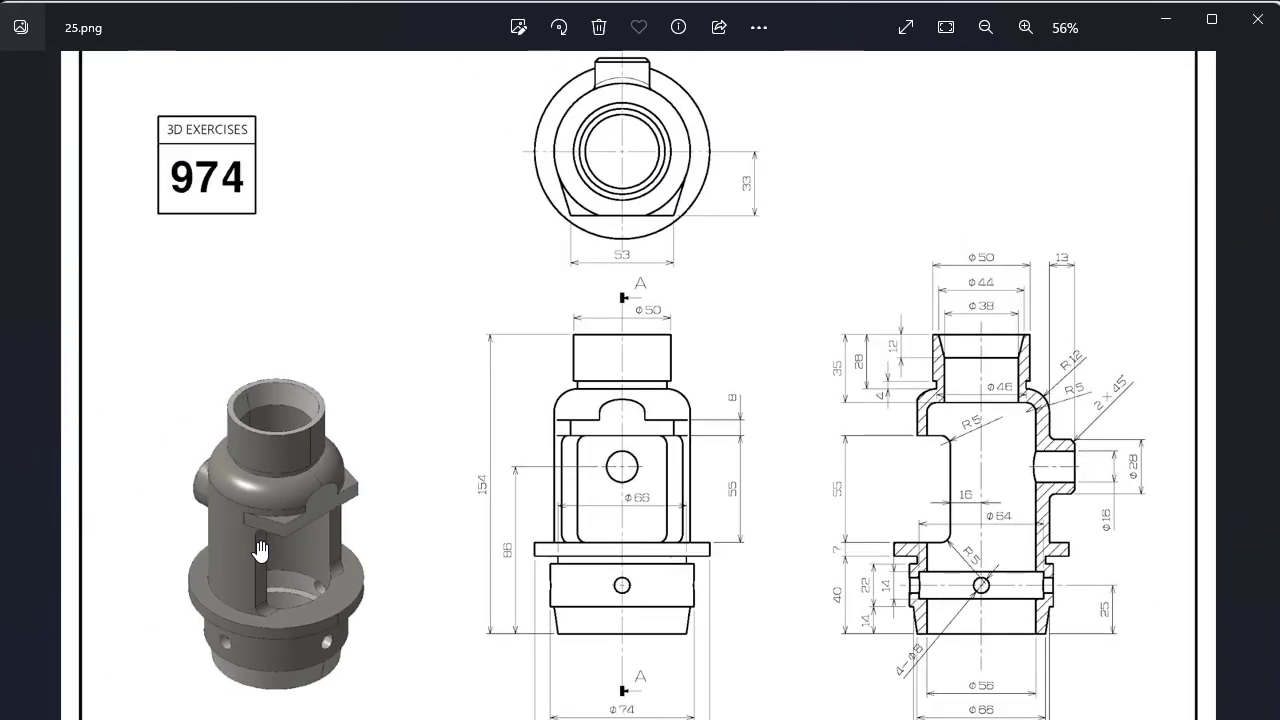
pyautogui.scroll(3, 228, 535)
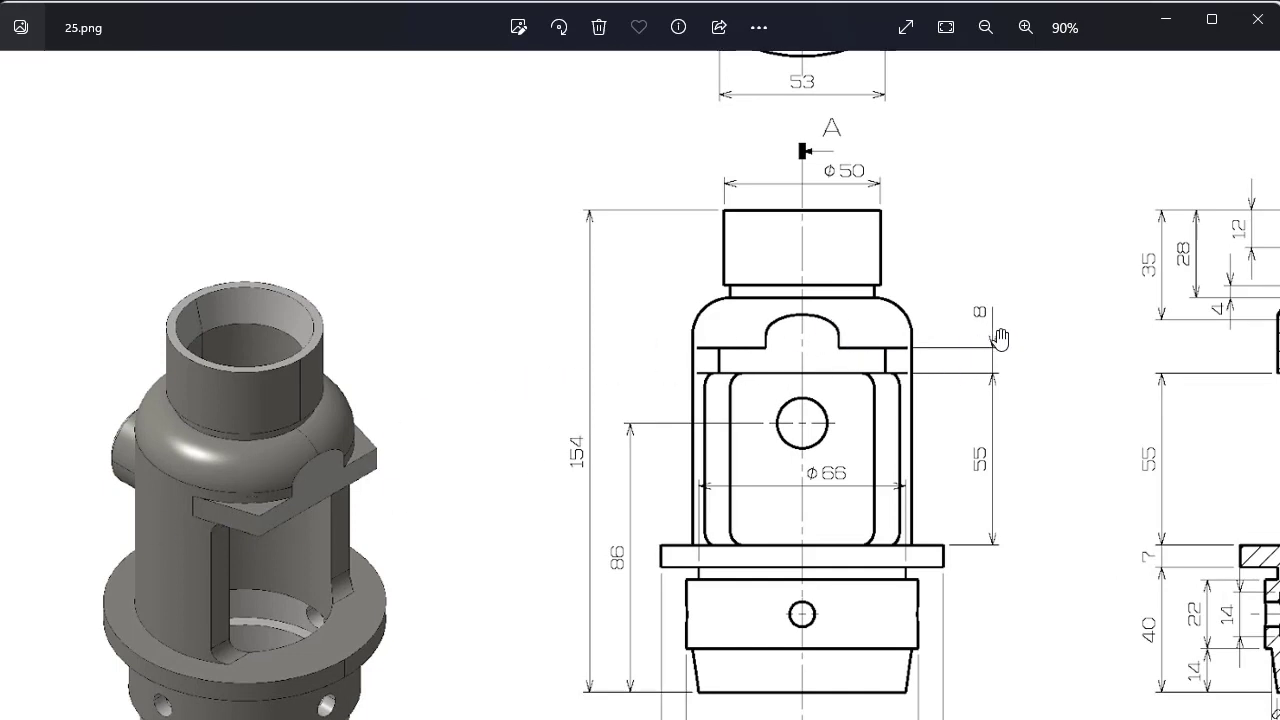
pyautogui.scroll(-2, 972, 349)
pyautogui.scroll(-1, 726, 349)
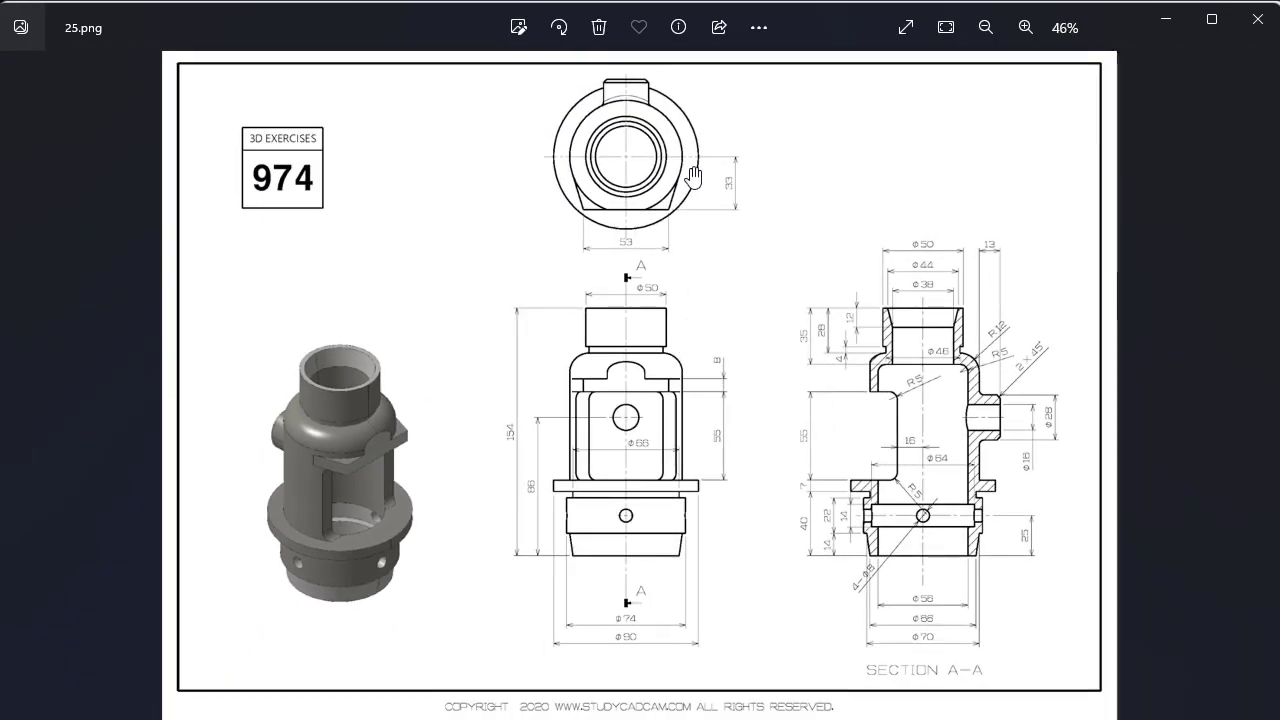
pyautogui.scroll(1, 696, 168)
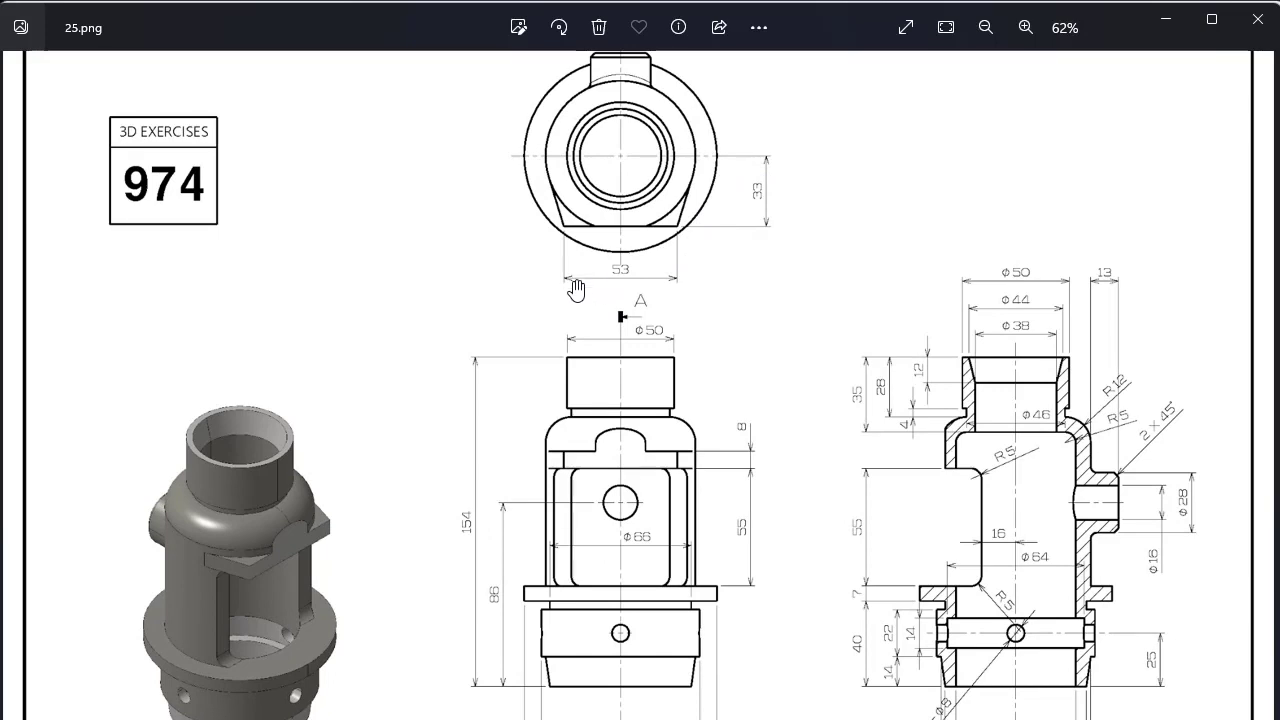
pyautogui.scroll(1, 581, 284)
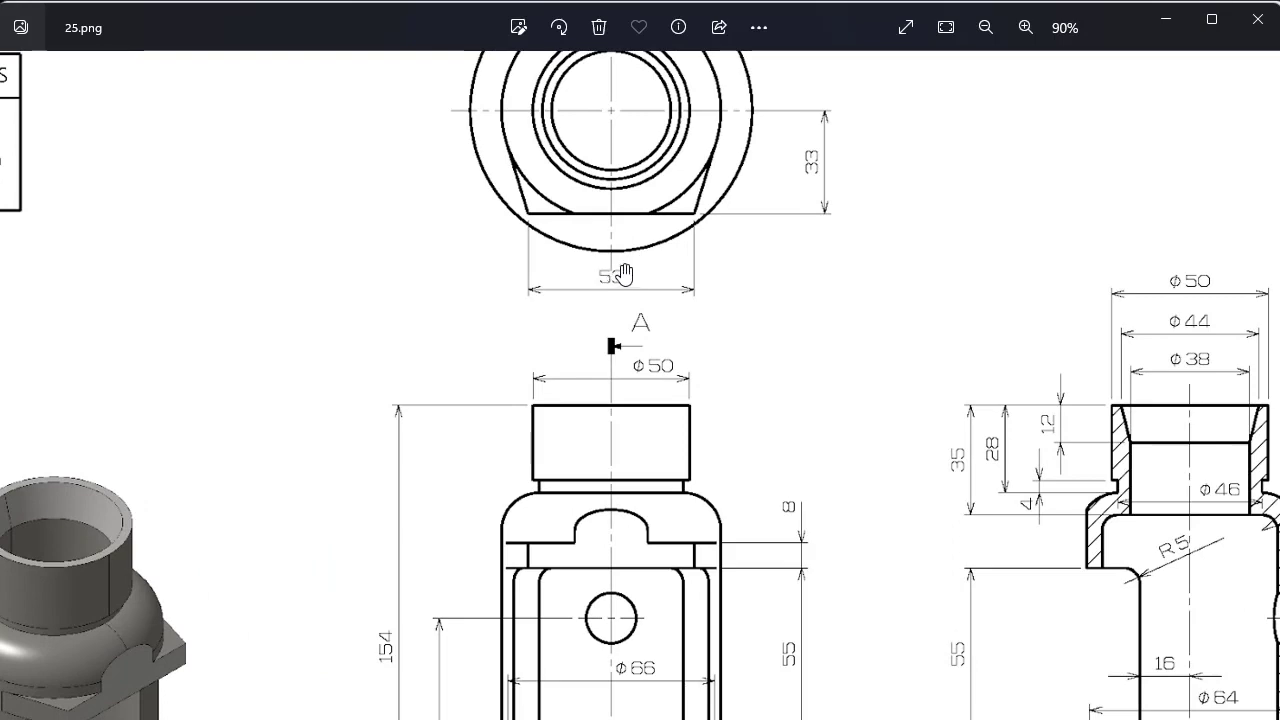
pyautogui.scroll(-1, 633, 272)
pyautogui.scroll(-1, 720, 320)
pyautogui.scroll(1, 717, 497)
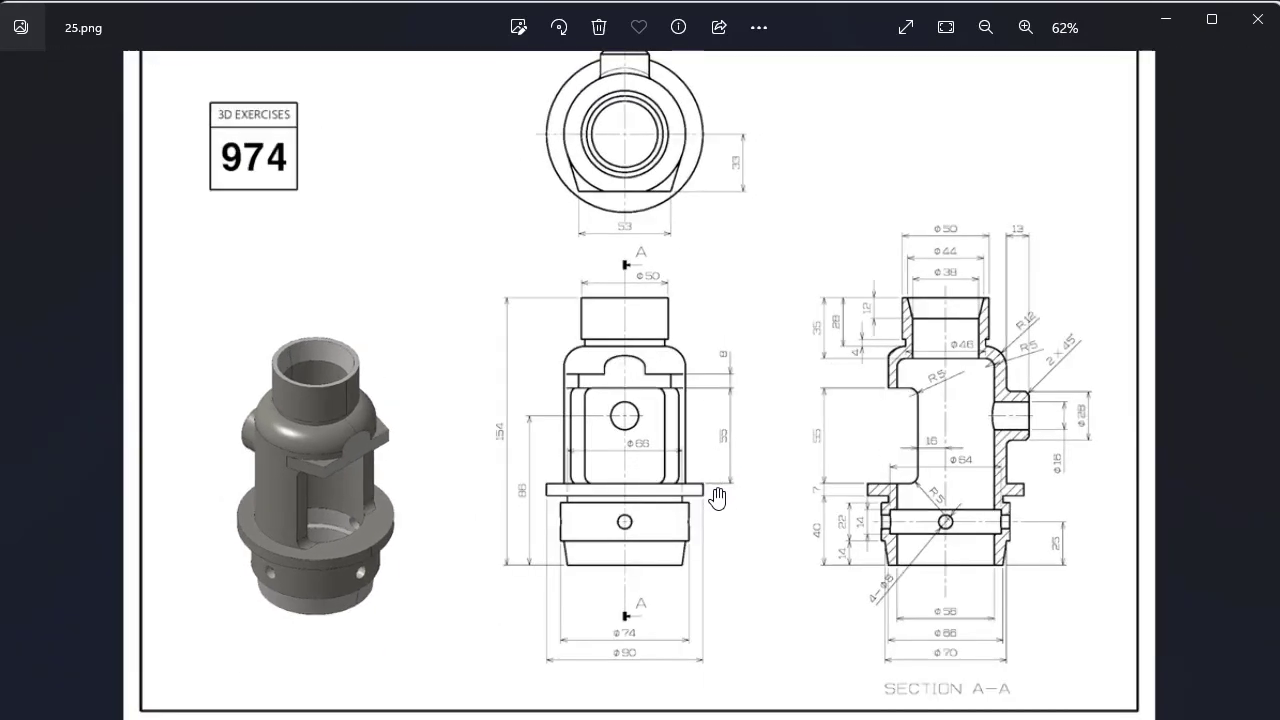
pyautogui.scroll(1, 717, 497)
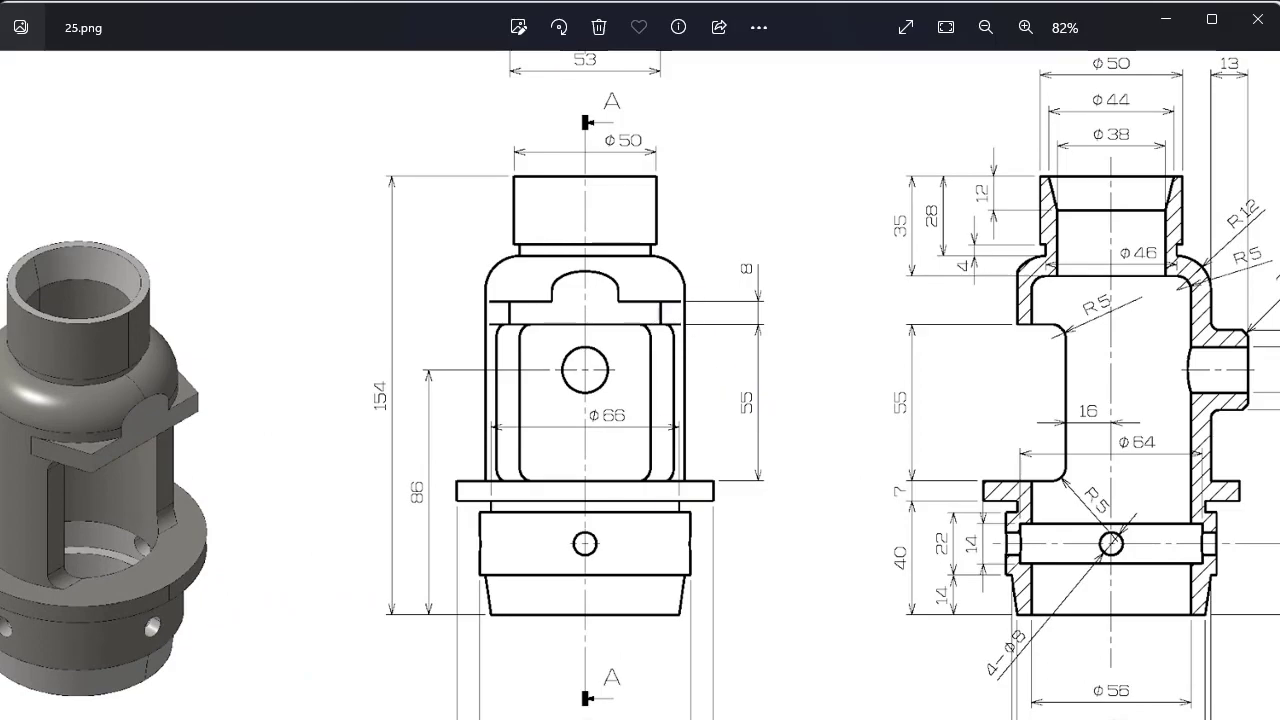
pyautogui.hotkey('alt', 'Tab')
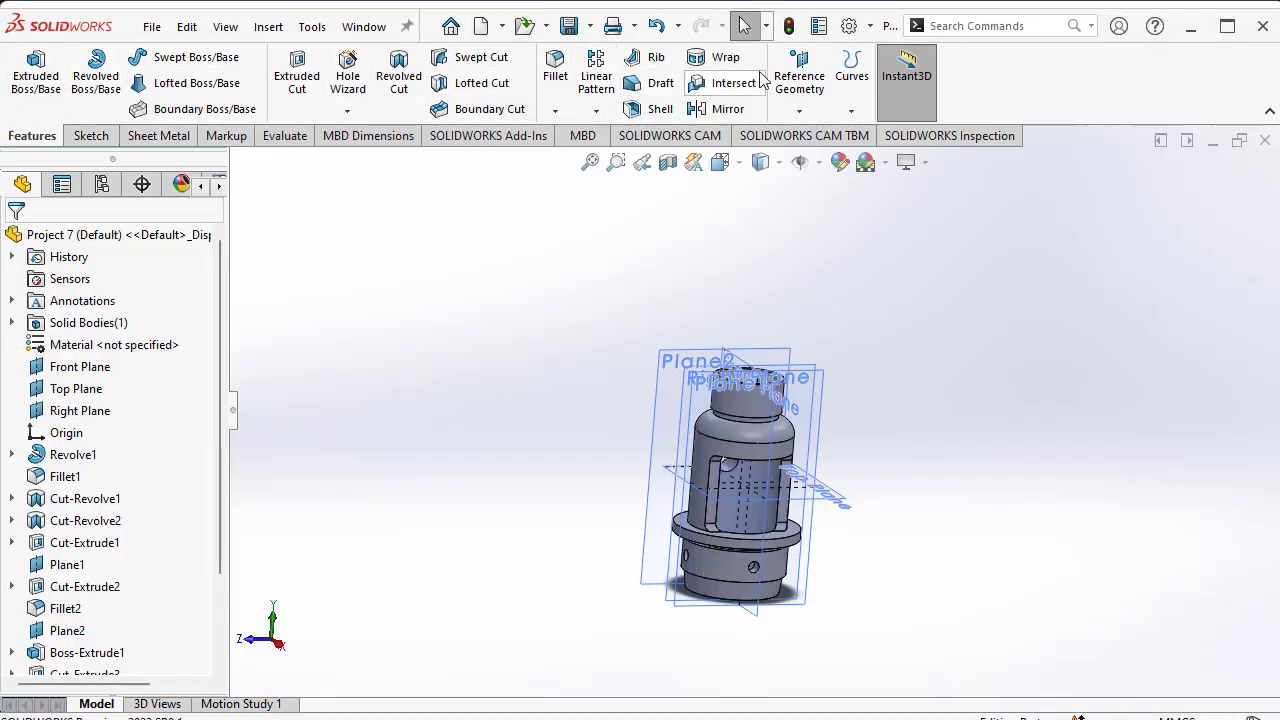
# - Create Plane3 as a reference plane offset 55 mm from the flange's top face
pyautogui.click(801, 100)
pyautogui.click(812, 133)
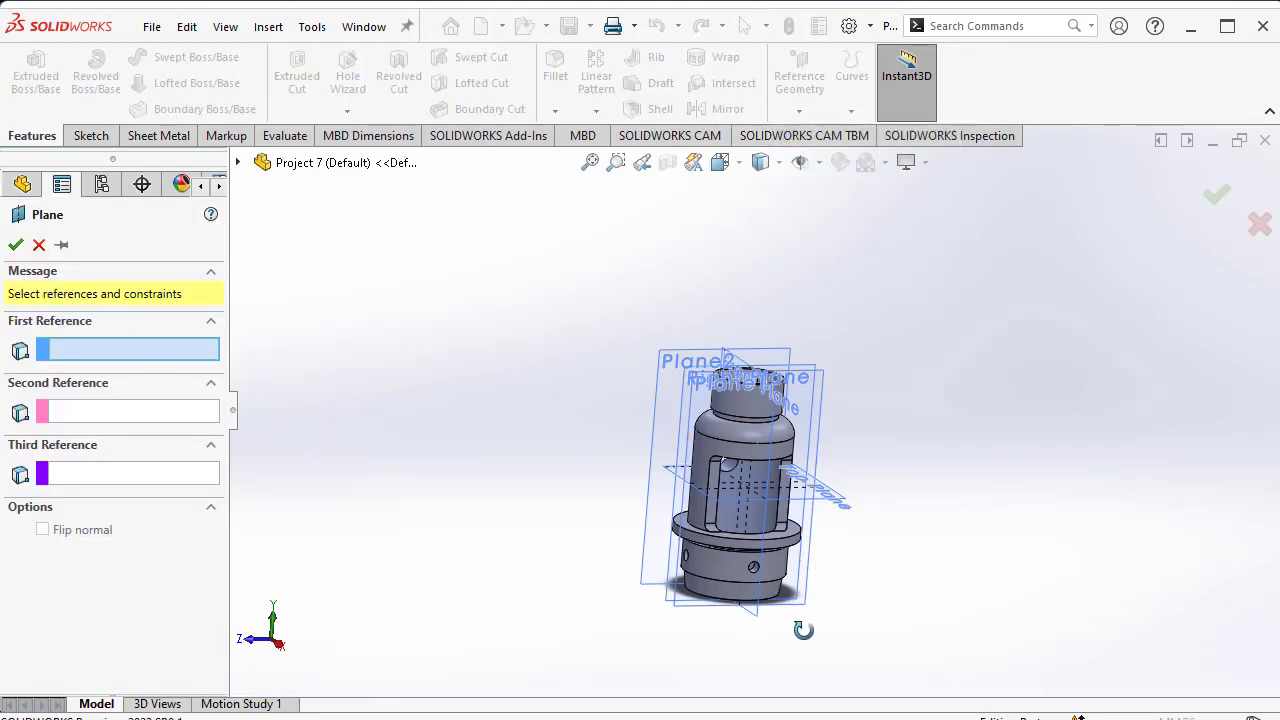
pyautogui.scroll(-5, 778, 517)
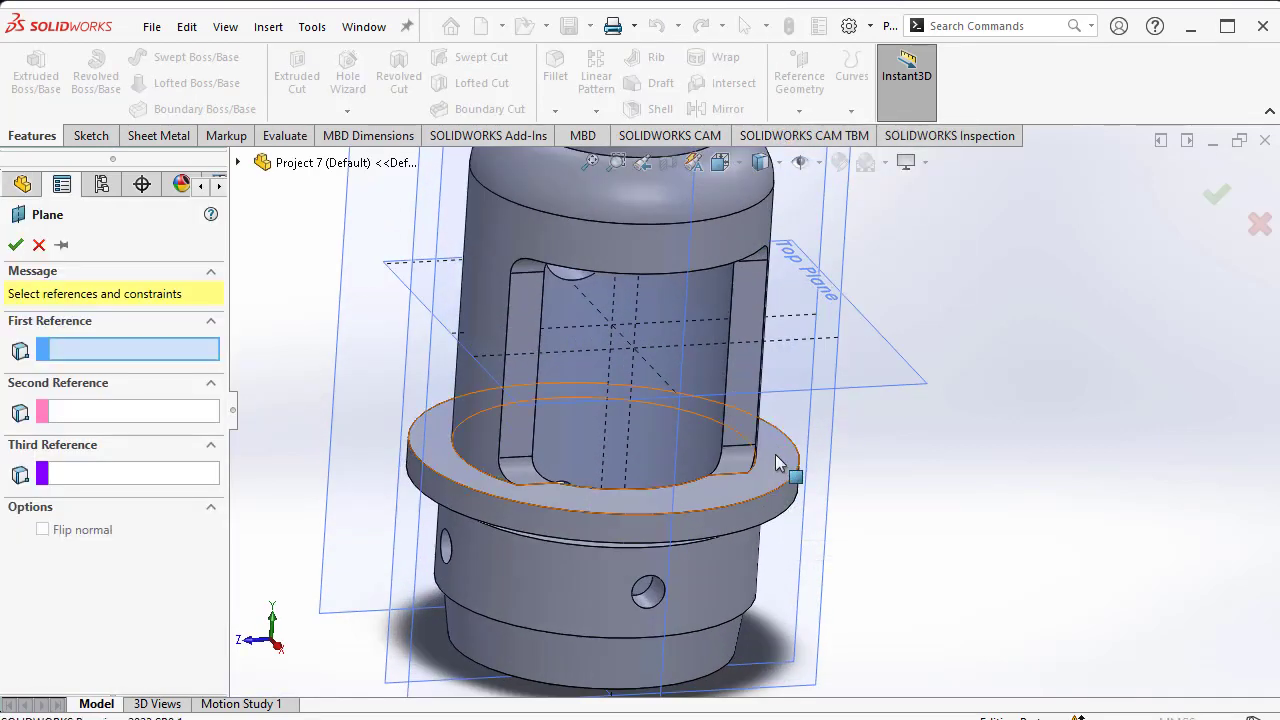
pyautogui.click(784, 466)
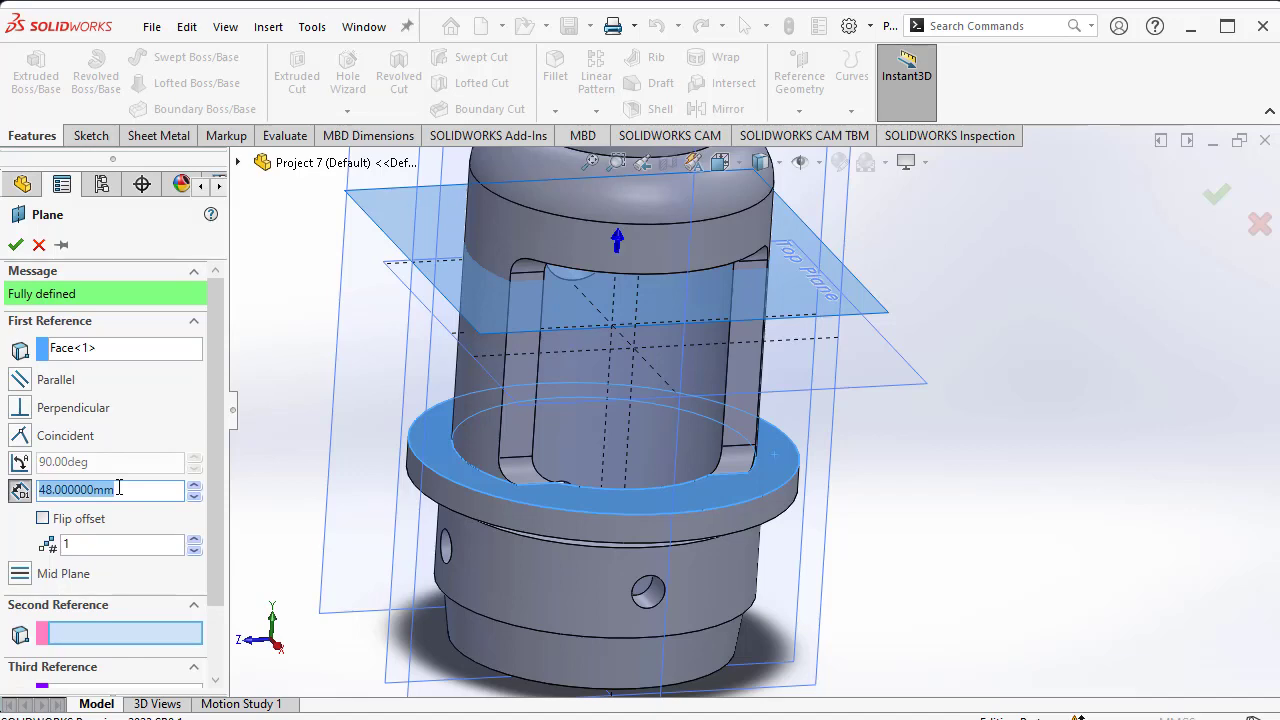
pyautogui.write('55')
pyautogui.press('Return')
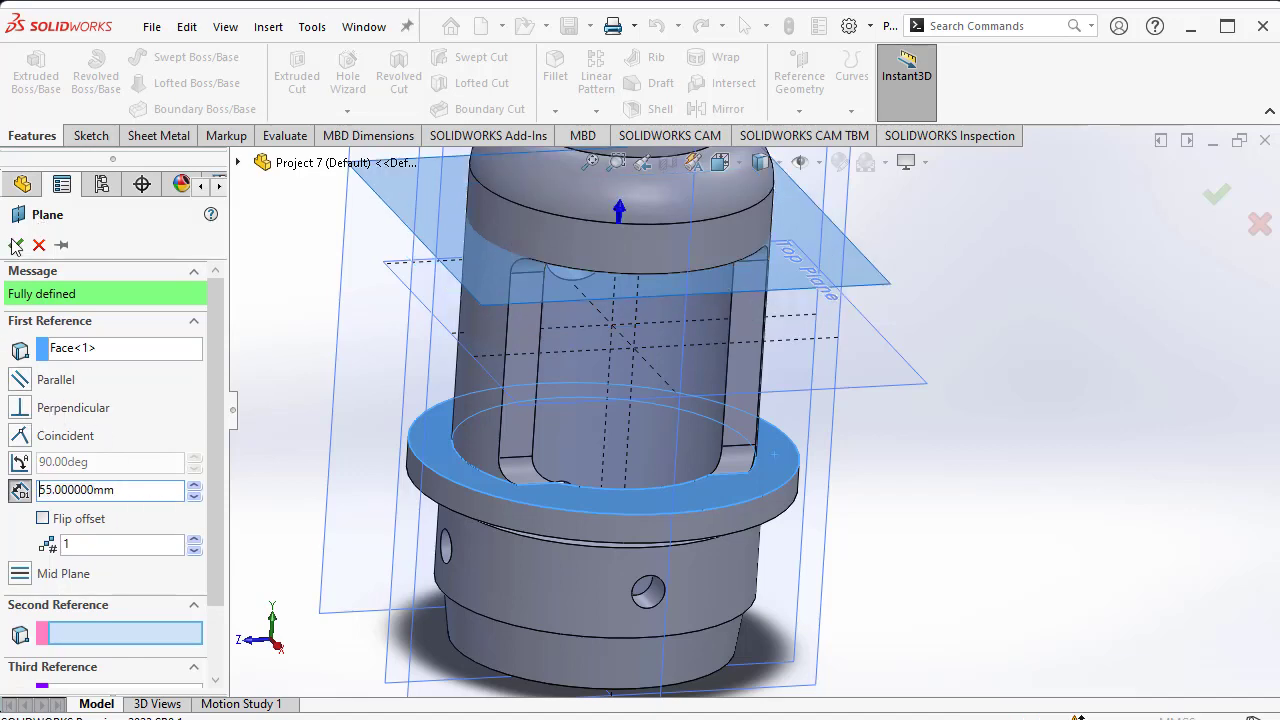
pyautogui.click(16, 245)
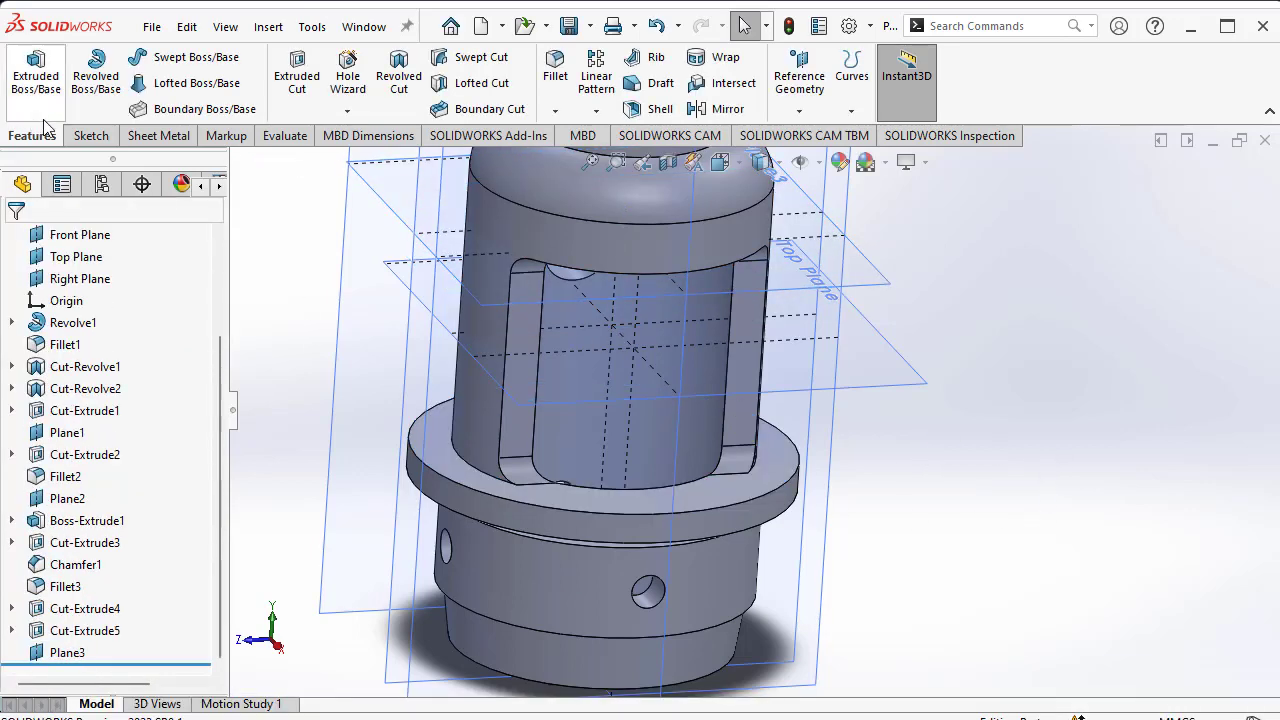
# - Start a sketch on Plane3 and abandon two rectangle attempts on the right vertical line
pyautogui.click(91, 135)
pyautogui.click(28, 70)
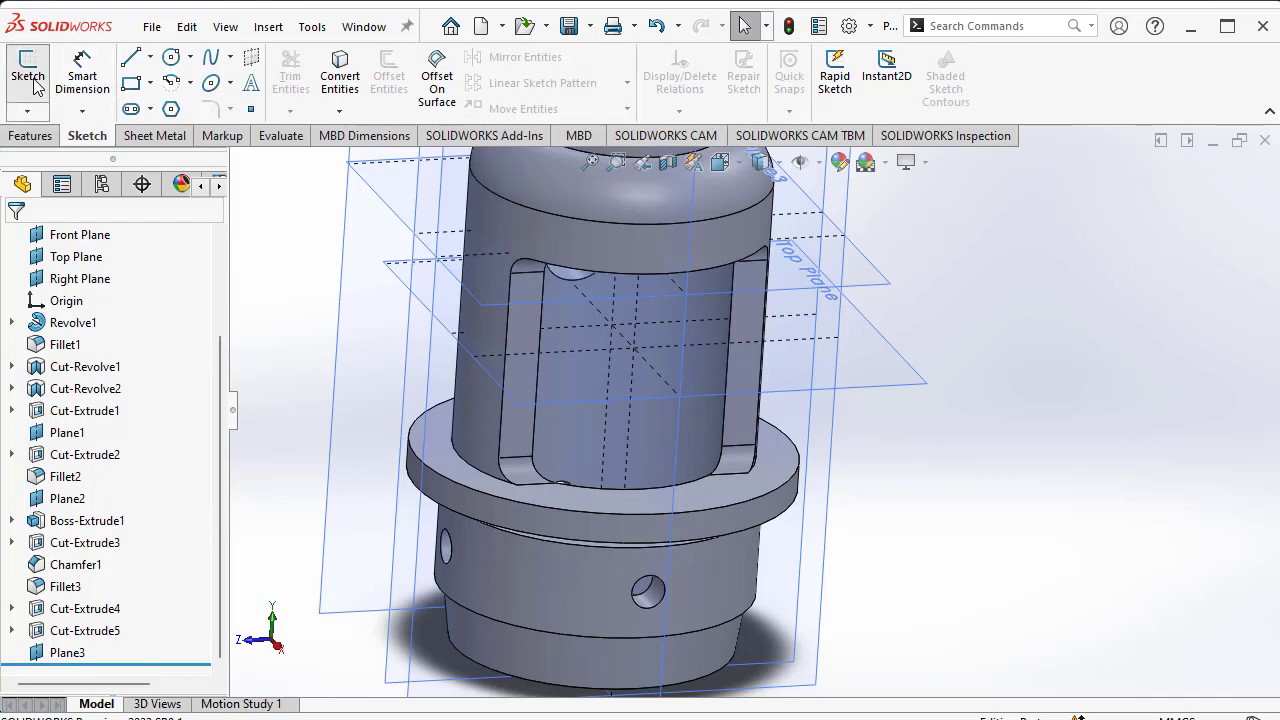
pyautogui.click(868, 272)
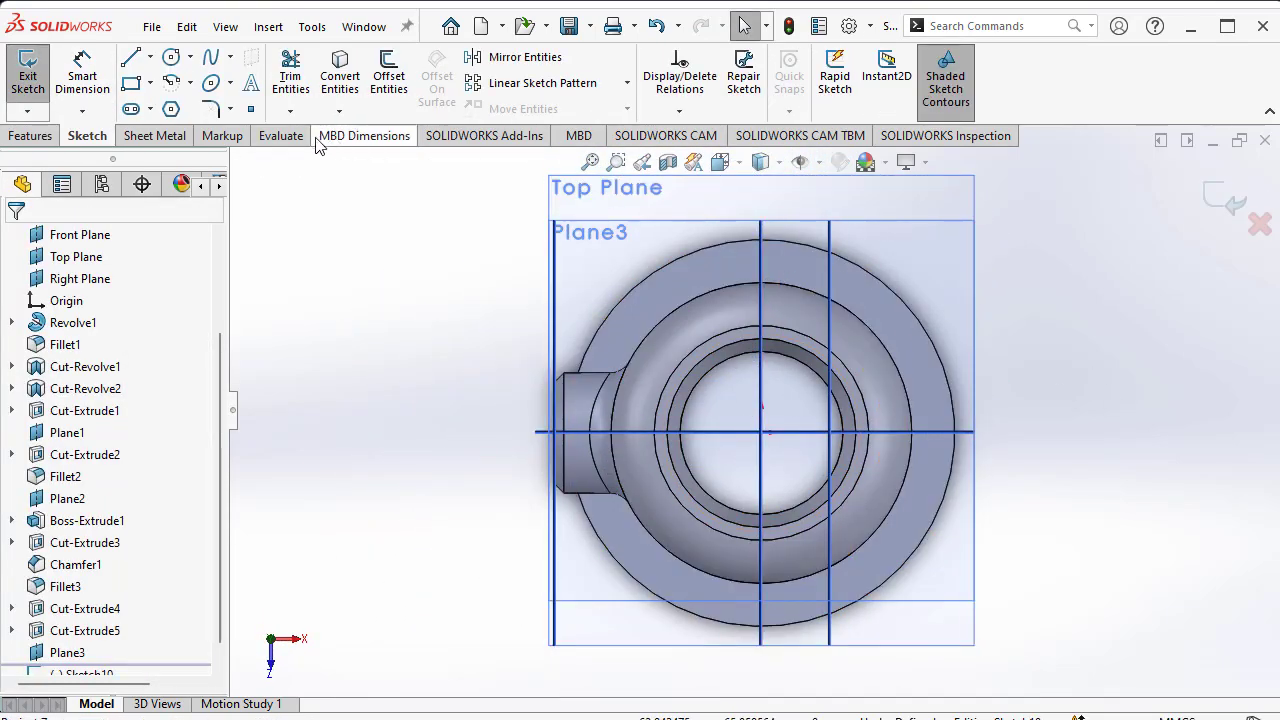
pyautogui.click(131, 82)
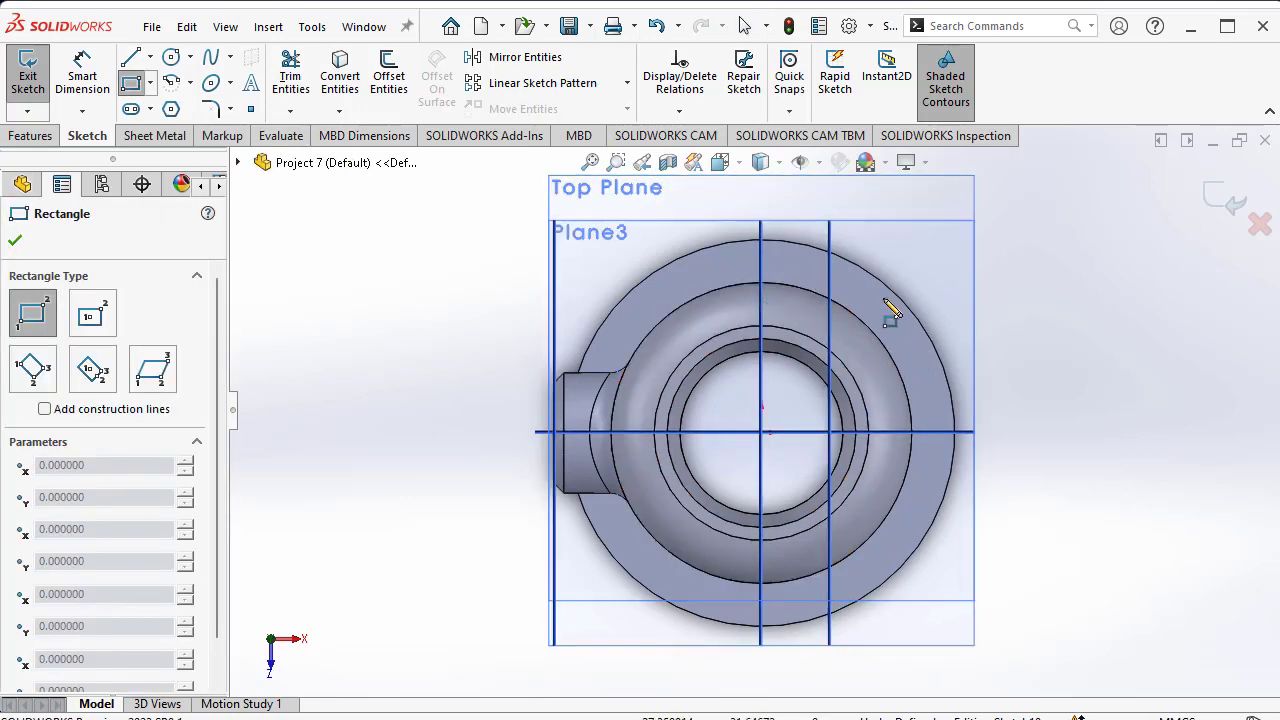
pyautogui.click(762, 285)
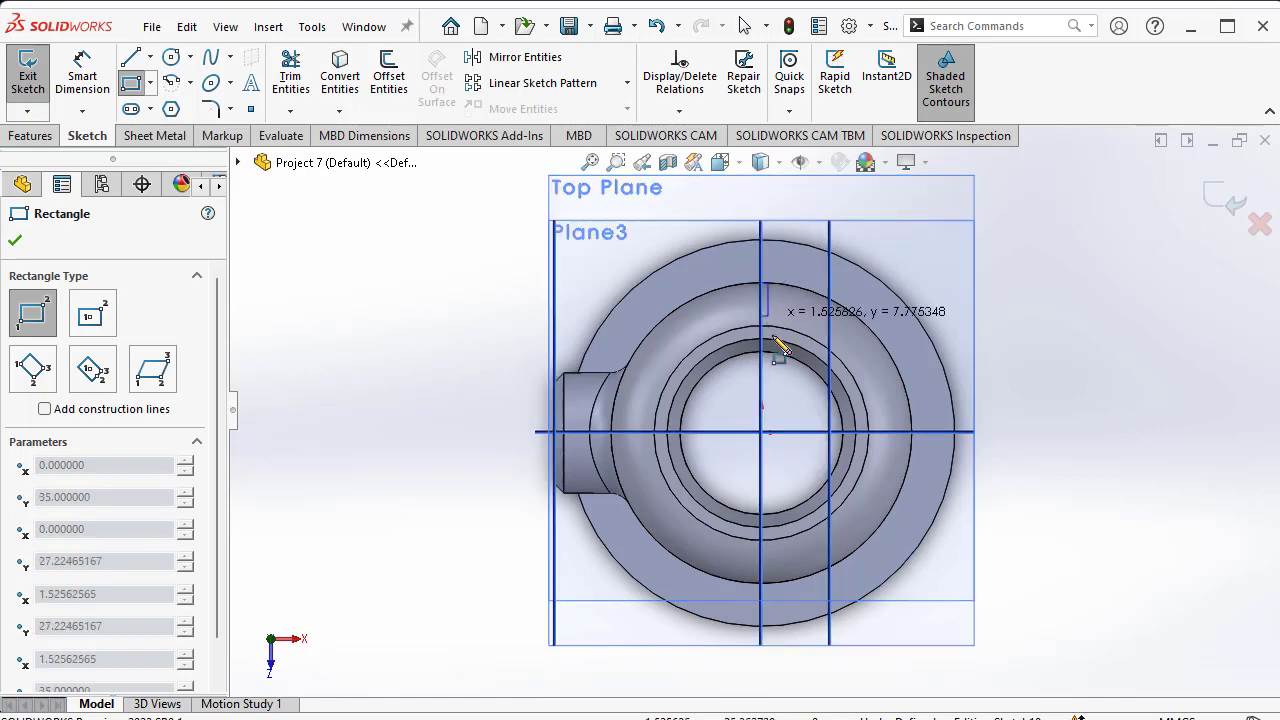
pyautogui.rightClick(484, 302)
pyautogui.click(492, 310)
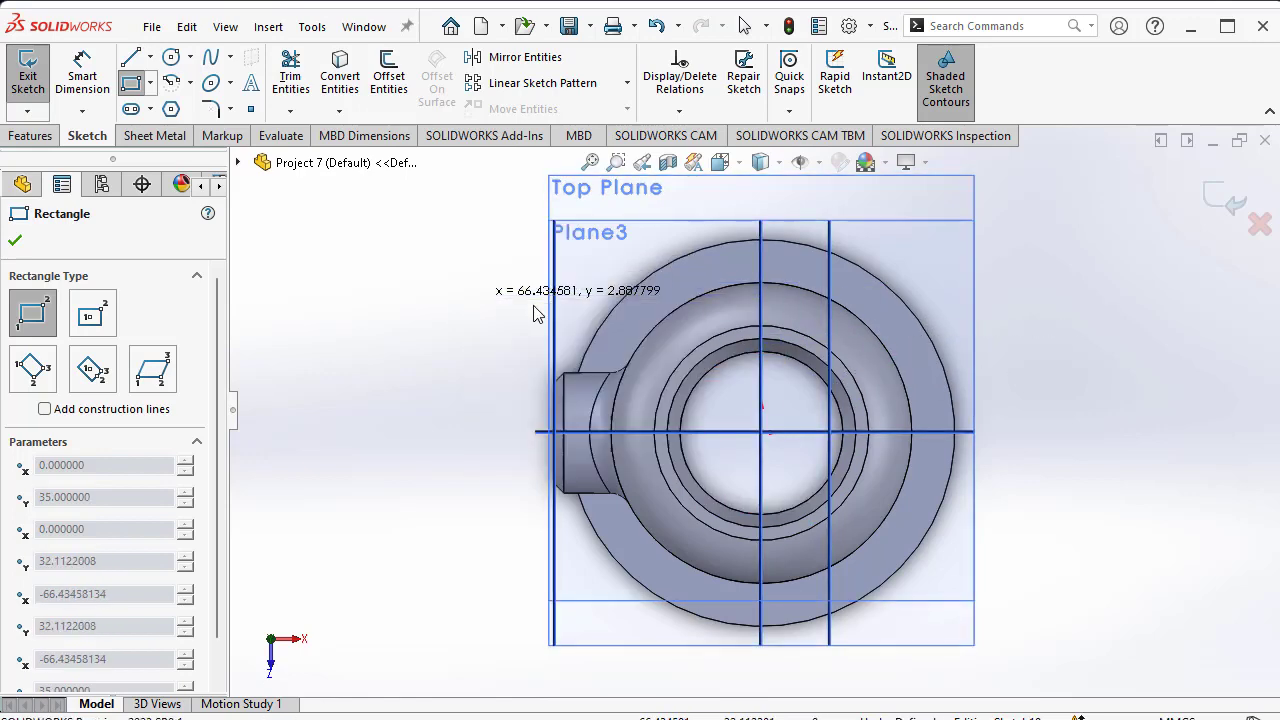
pyautogui.click(130, 83)
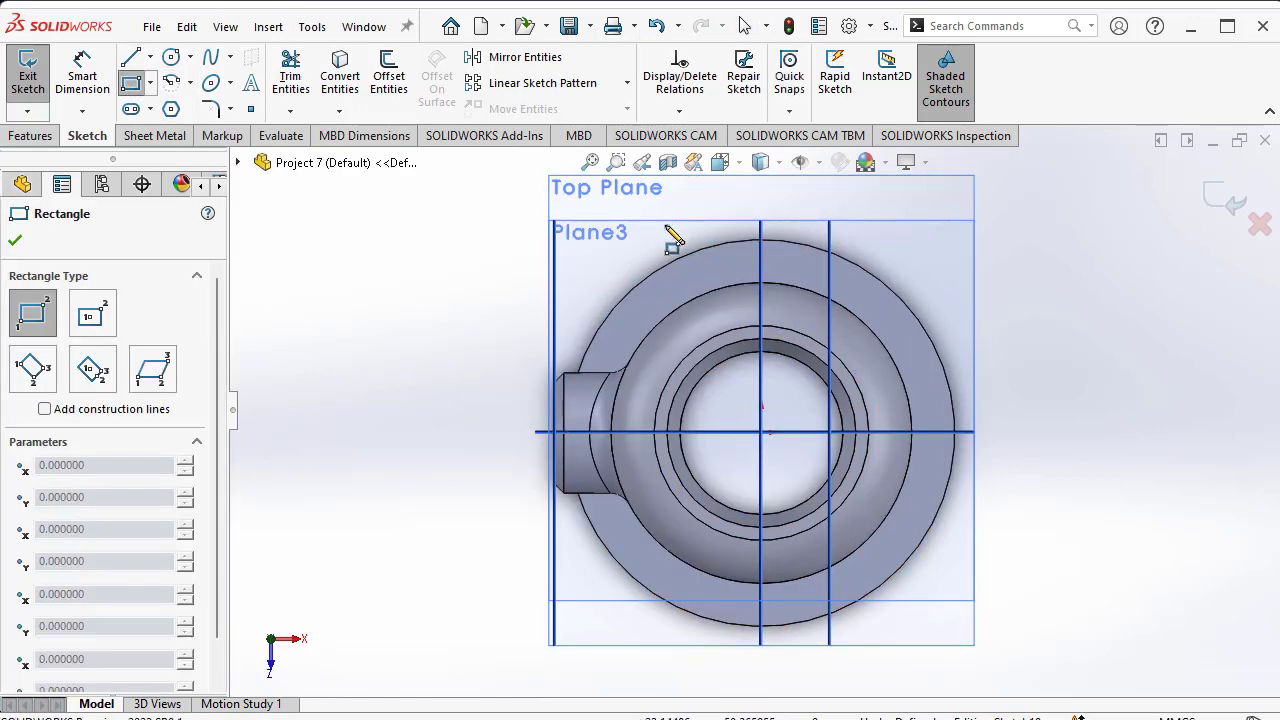
pyautogui.click(830, 299)
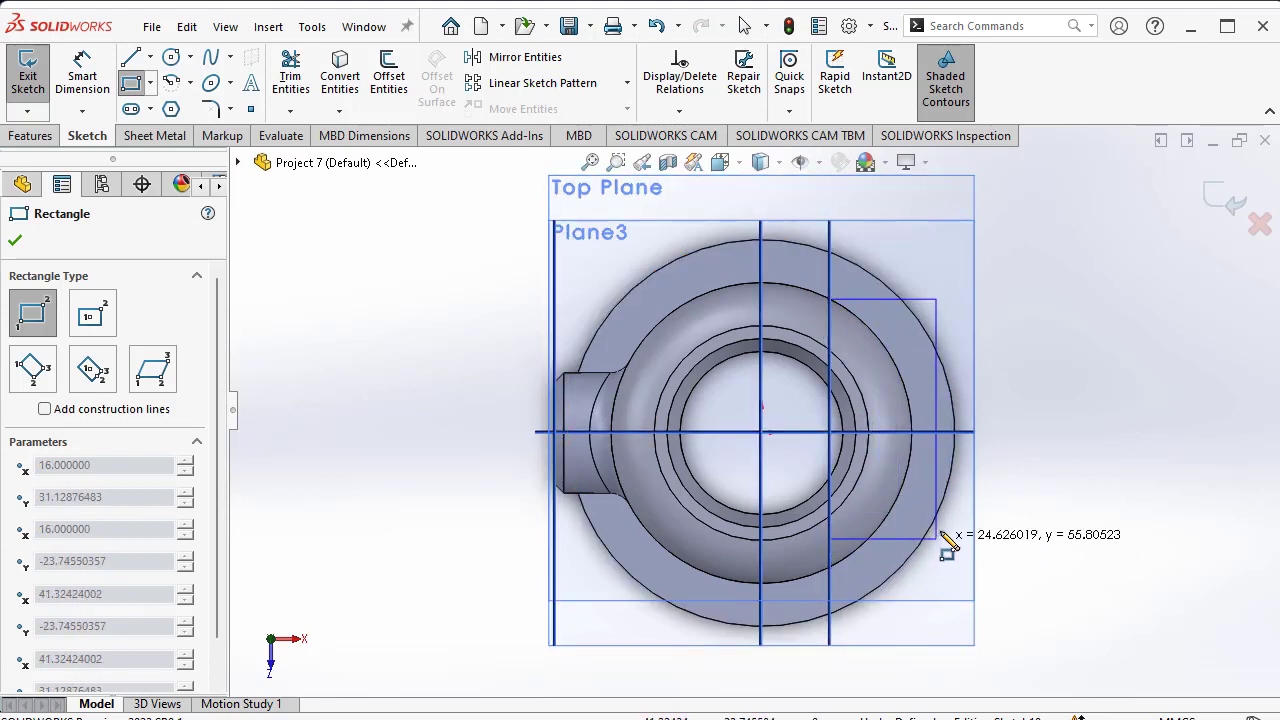
pyautogui.rightClick(1012, 442)
pyautogui.click(1056, 500)
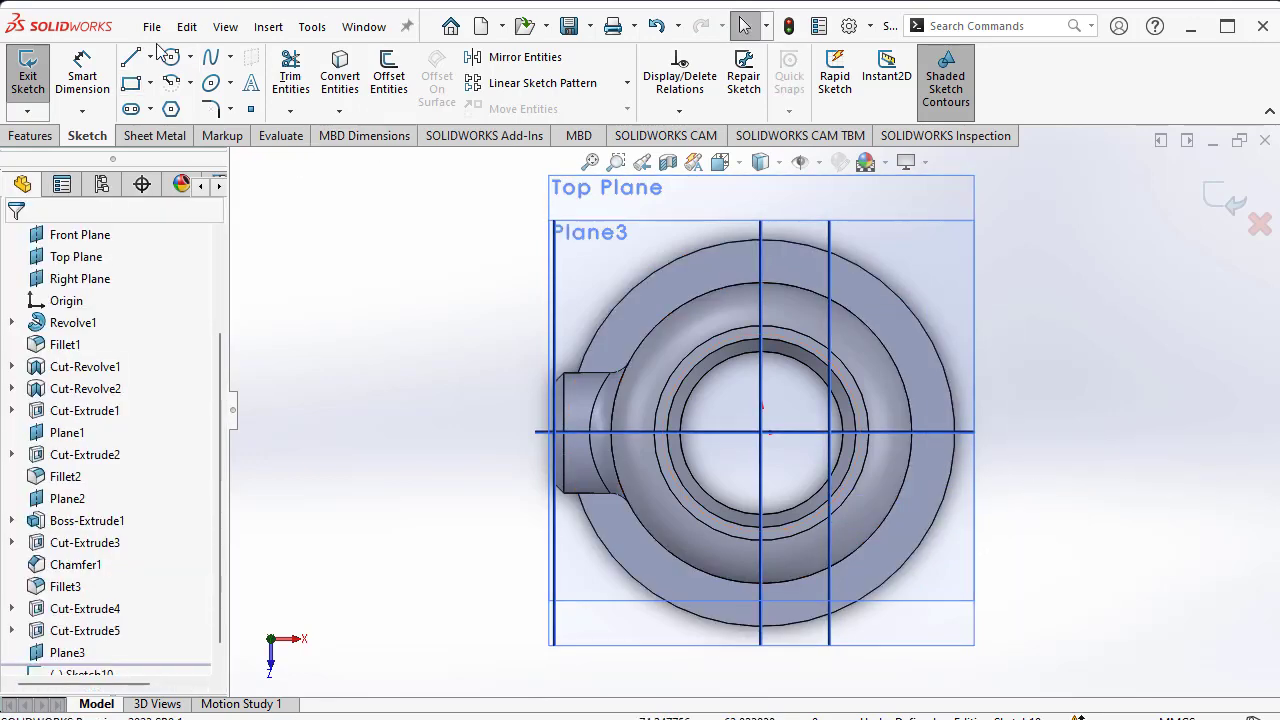
# - Draw a sloped line from the right vertical line out to the outer rim
pyautogui.click(136, 64)
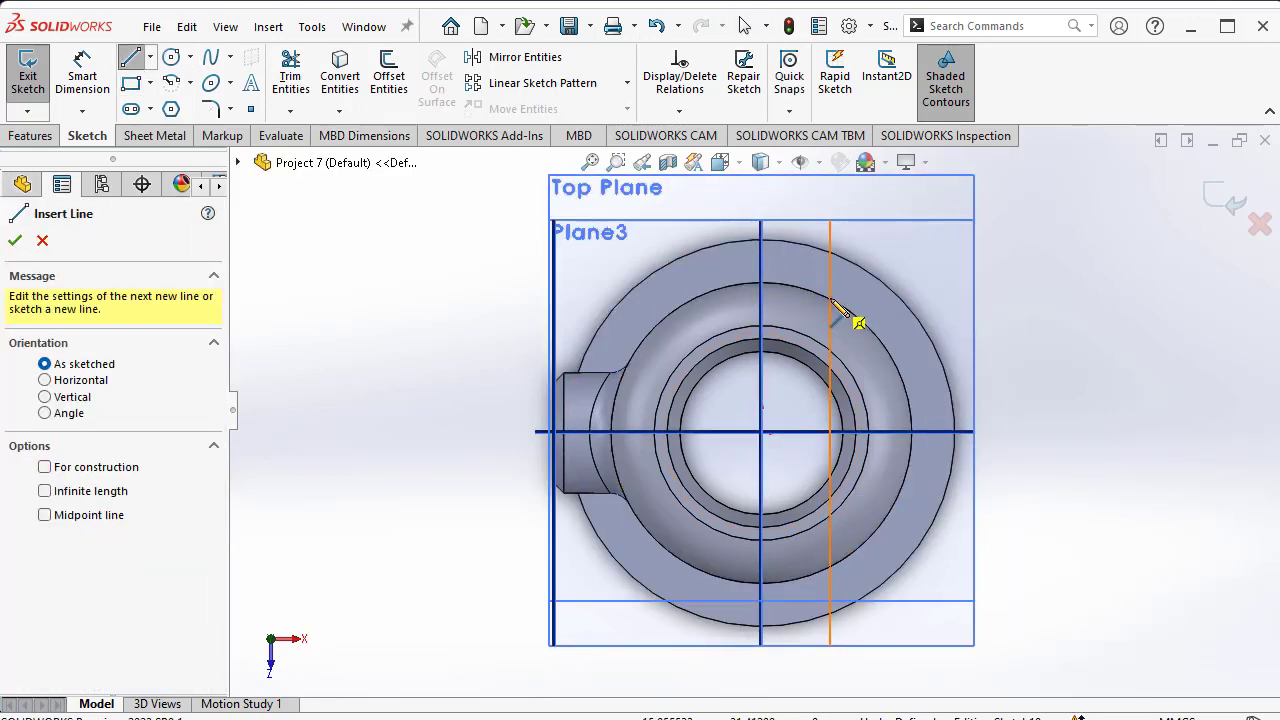
pyautogui.click(831, 300)
pyautogui.click(922, 326)
pyautogui.rightClick(1003, 343)
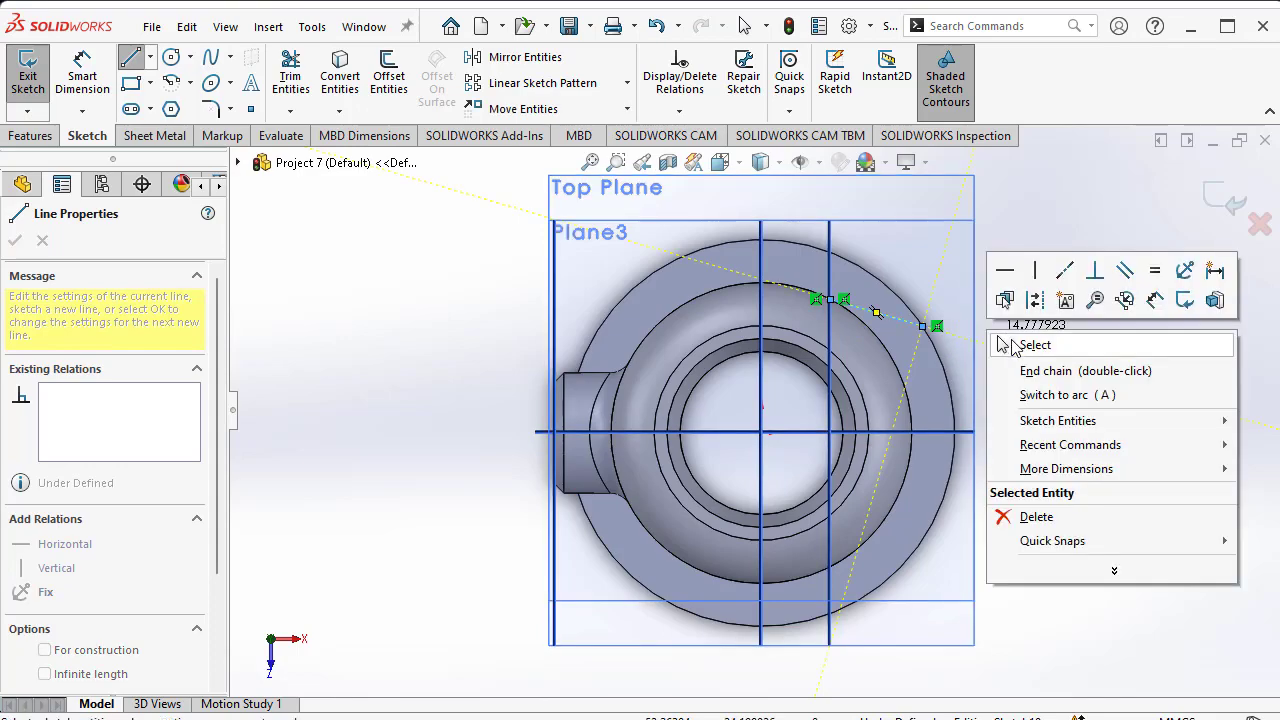
pyautogui.click(1003, 343)
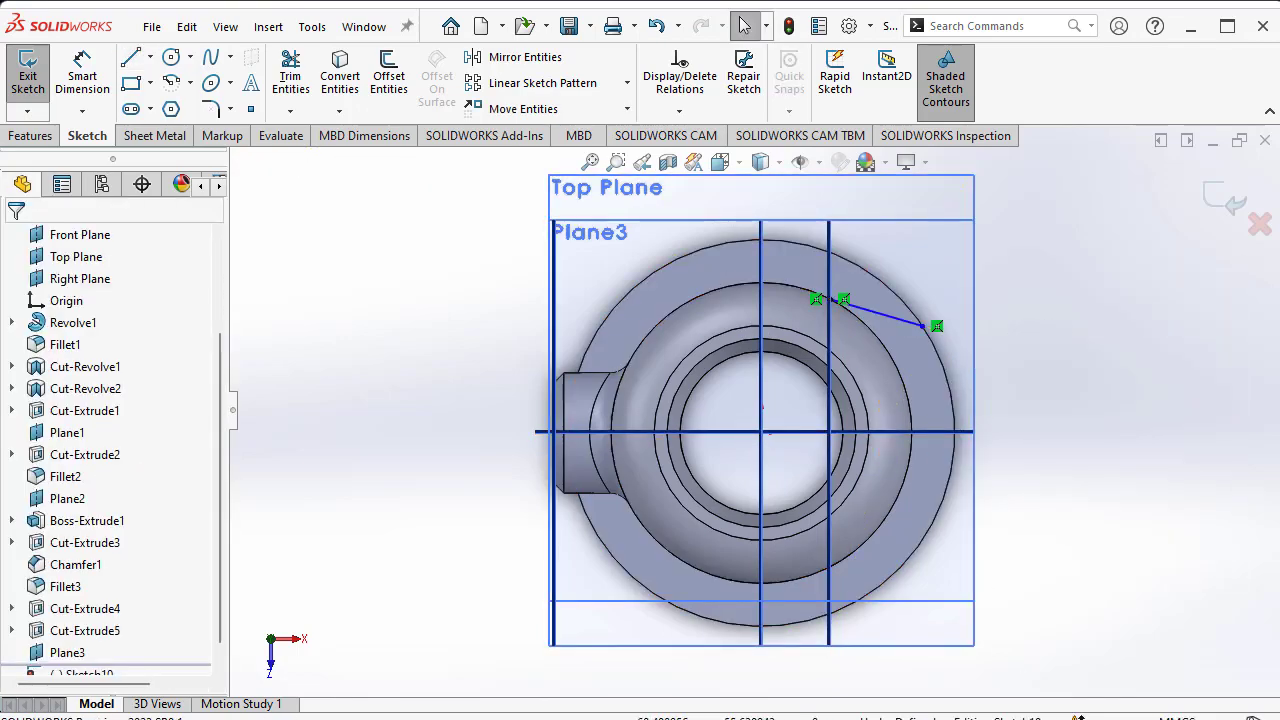
# - Check the reference drawing 25.png in Photos, then return to the sketch
pyautogui.hotkey('alt', 'Tab')
pyautogui.scroll(1, 620, 270)
pyautogui.scroll(-2, 630, 250)
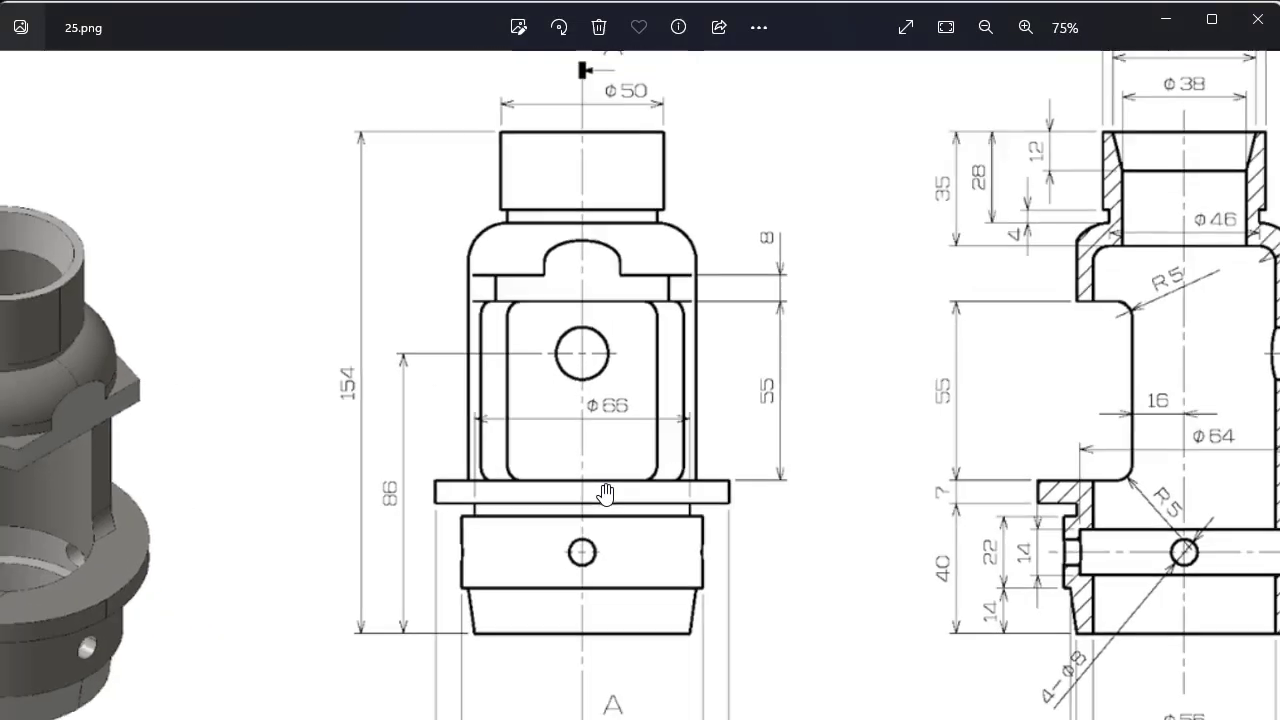
pyautogui.scroll(-2, 640, 230)
pyautogui.scroll(1, 650, 213)
pyautogui.scroll(2, 650, 213)
pyautogui.scroll(1, 778, 550)
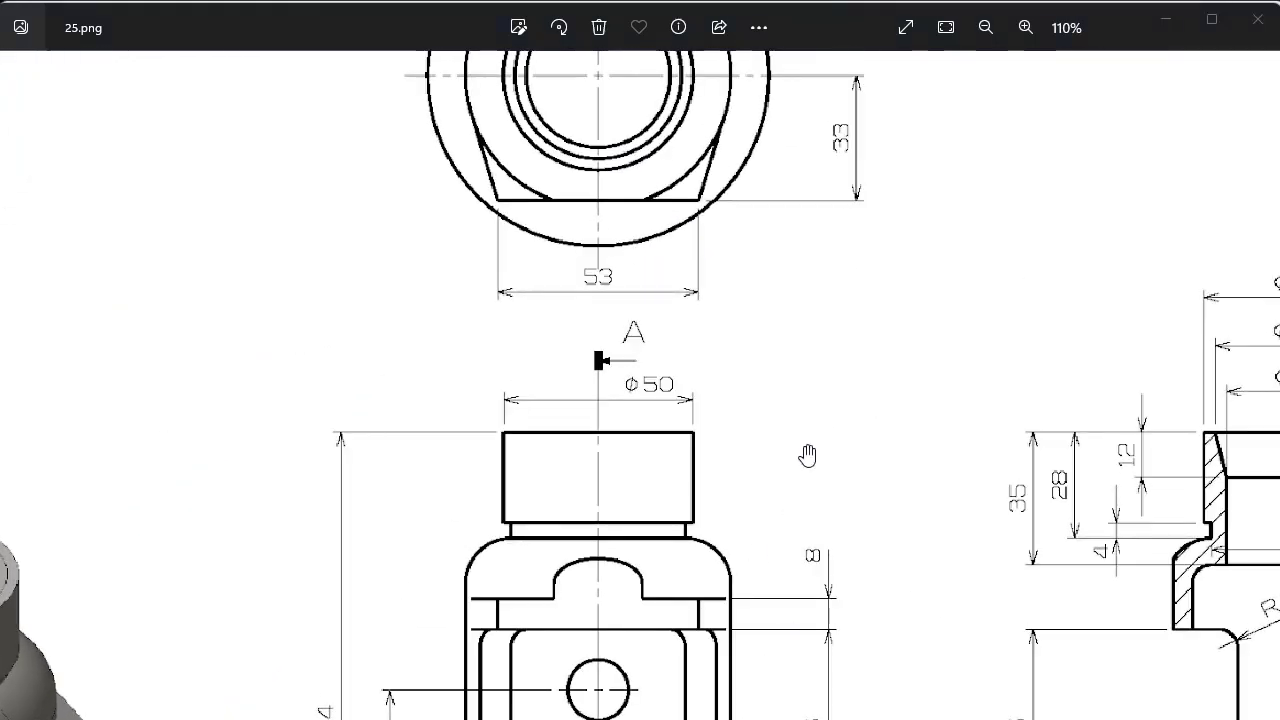
pyautogui.hotkey('alt', 'Tab')
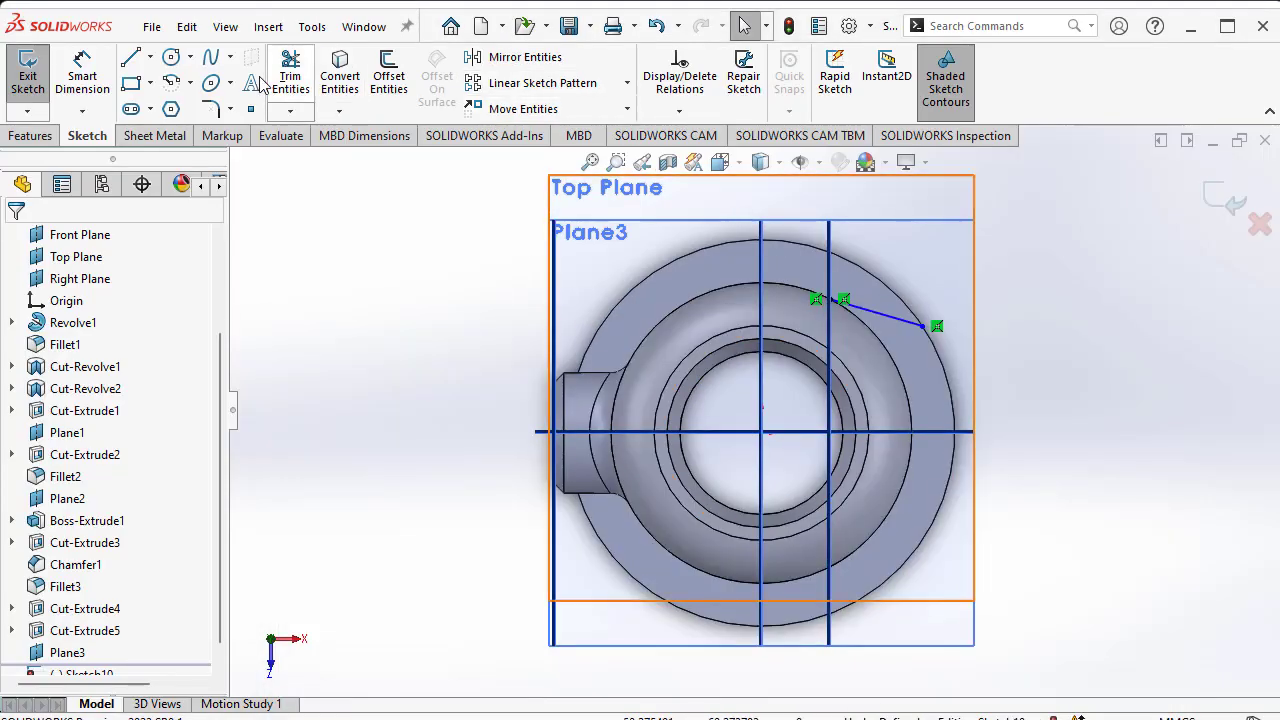
# - Dimension the line's outer endpoint 26.50 mm (53/2) above the horizontal centerline
pyautogui.click(84, 82)
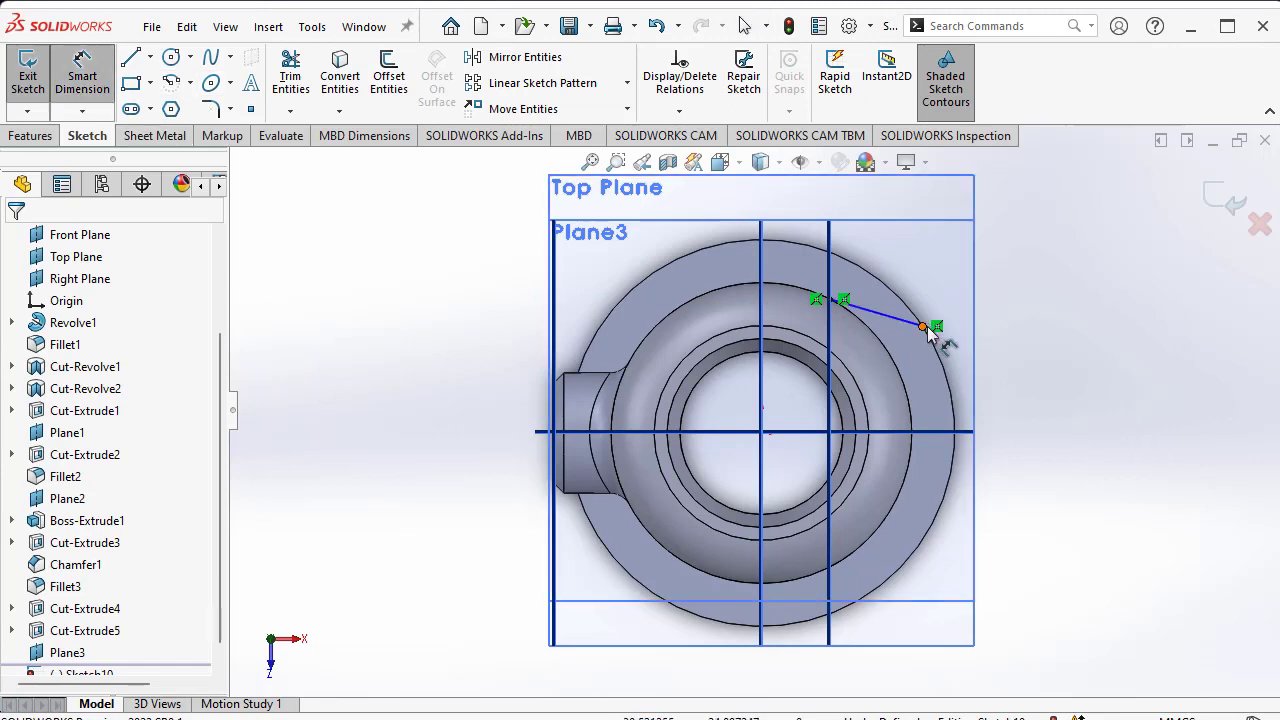
pyautogui.click(924, 327)
pyautogui.click(933, 432)
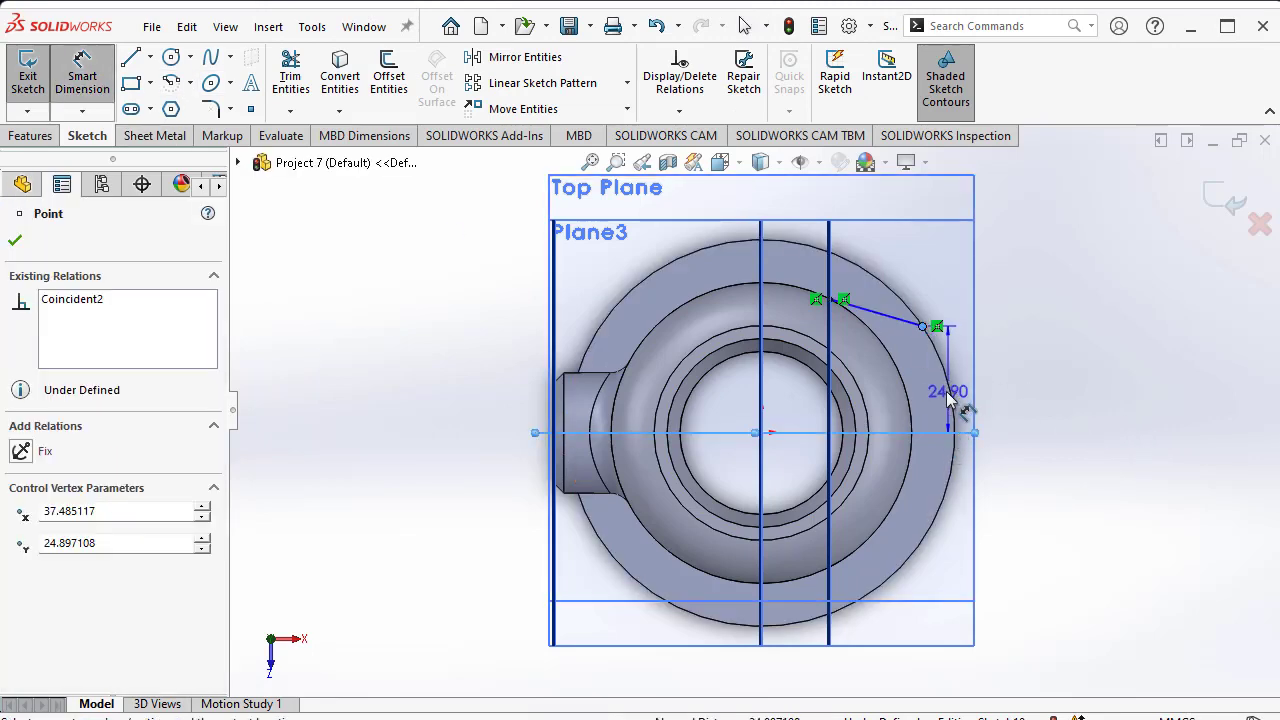
pyautogui.click(946, 398)
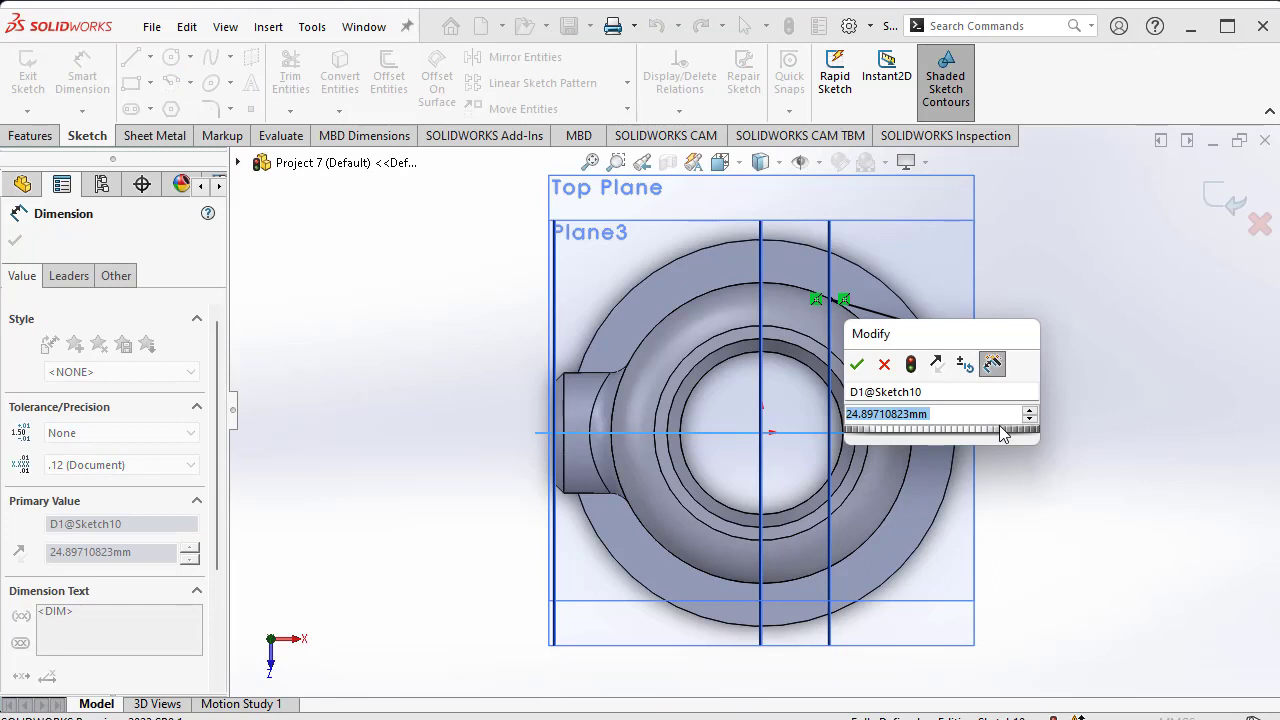
pyautogui.write('53')
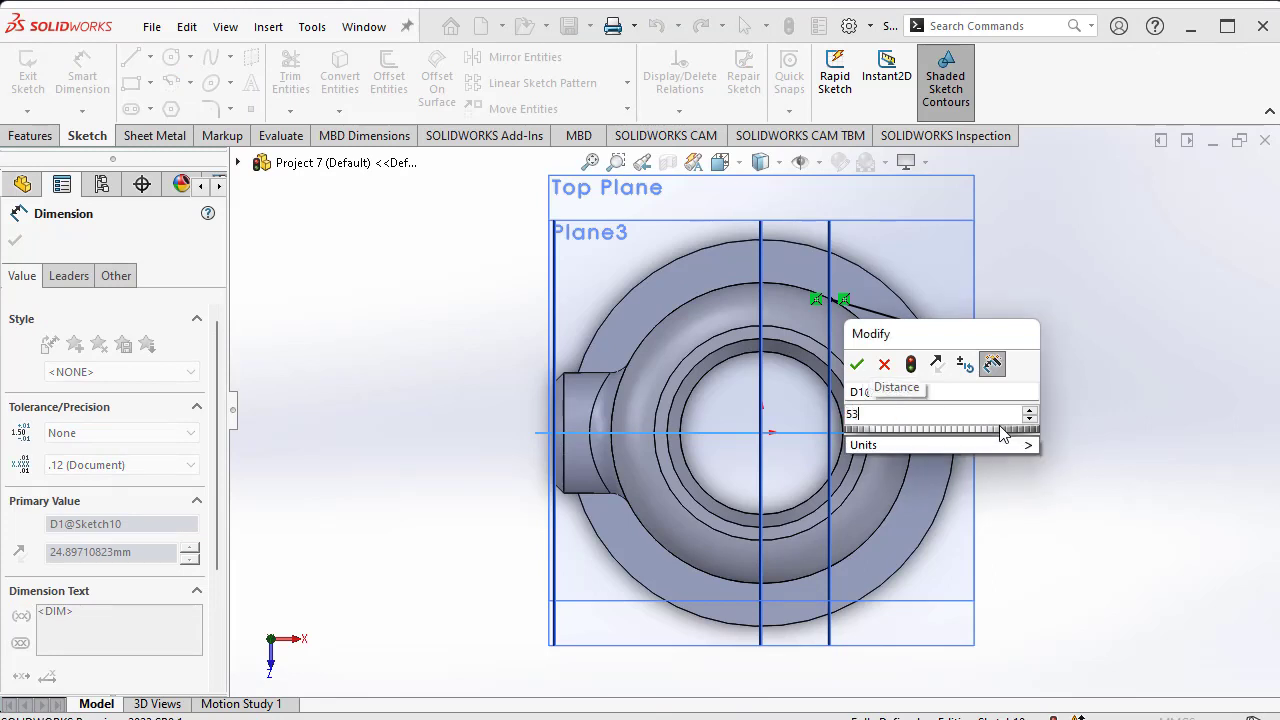
pyautogui.write('/2')
pyautogui.press('Return')
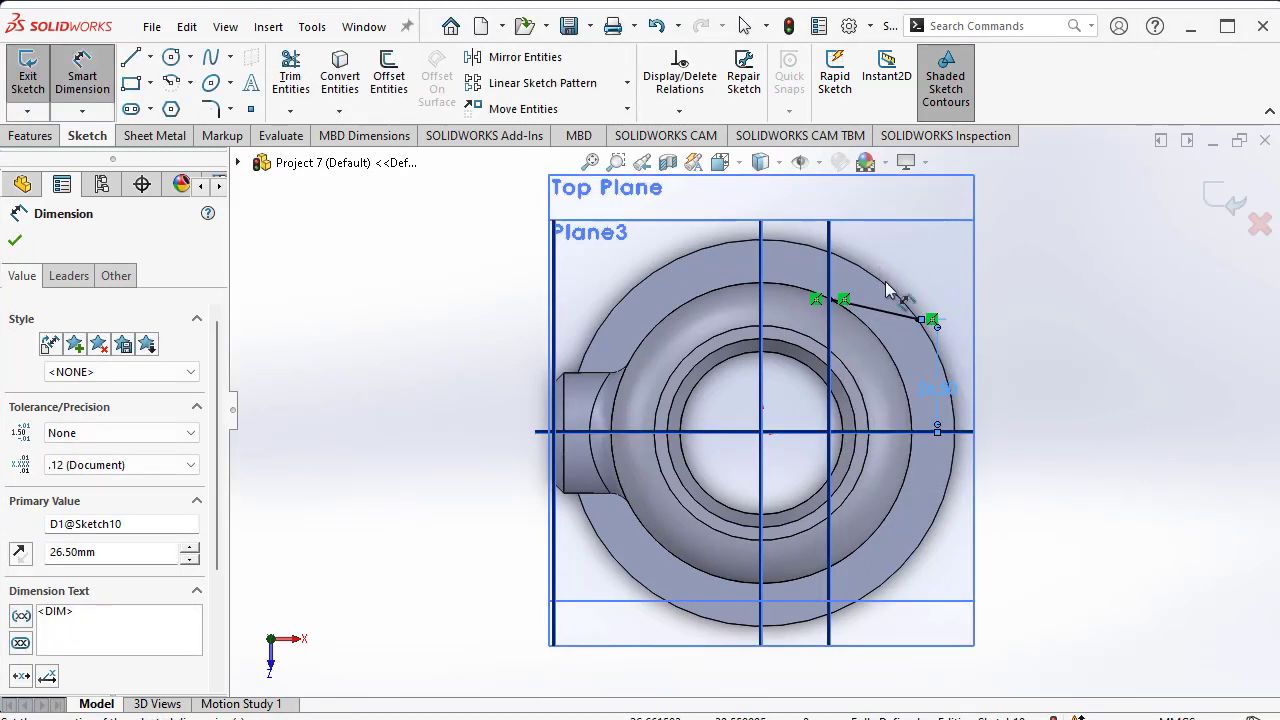
pyautogui.scroll(-2, 886, 290)
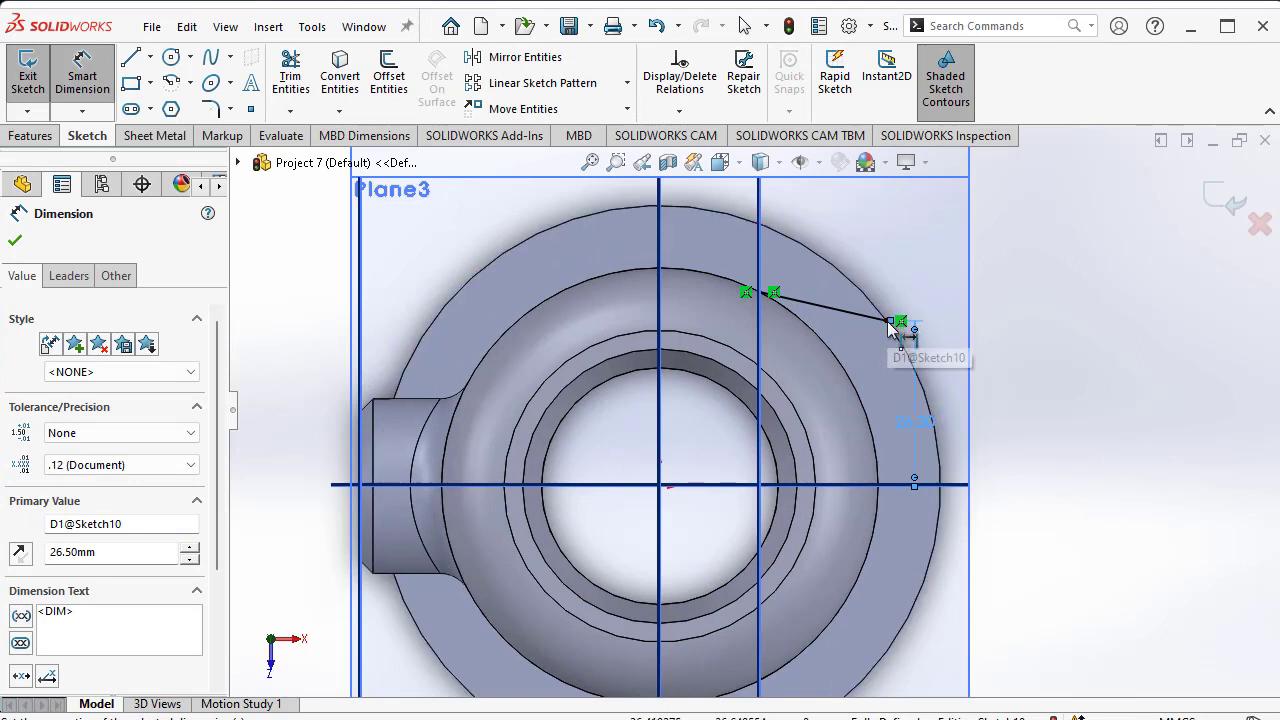
# - Add a horizontal dimension from the endpoint to the vertical centerline, find it driven, and delete it
pyautogui.click(888, 322)
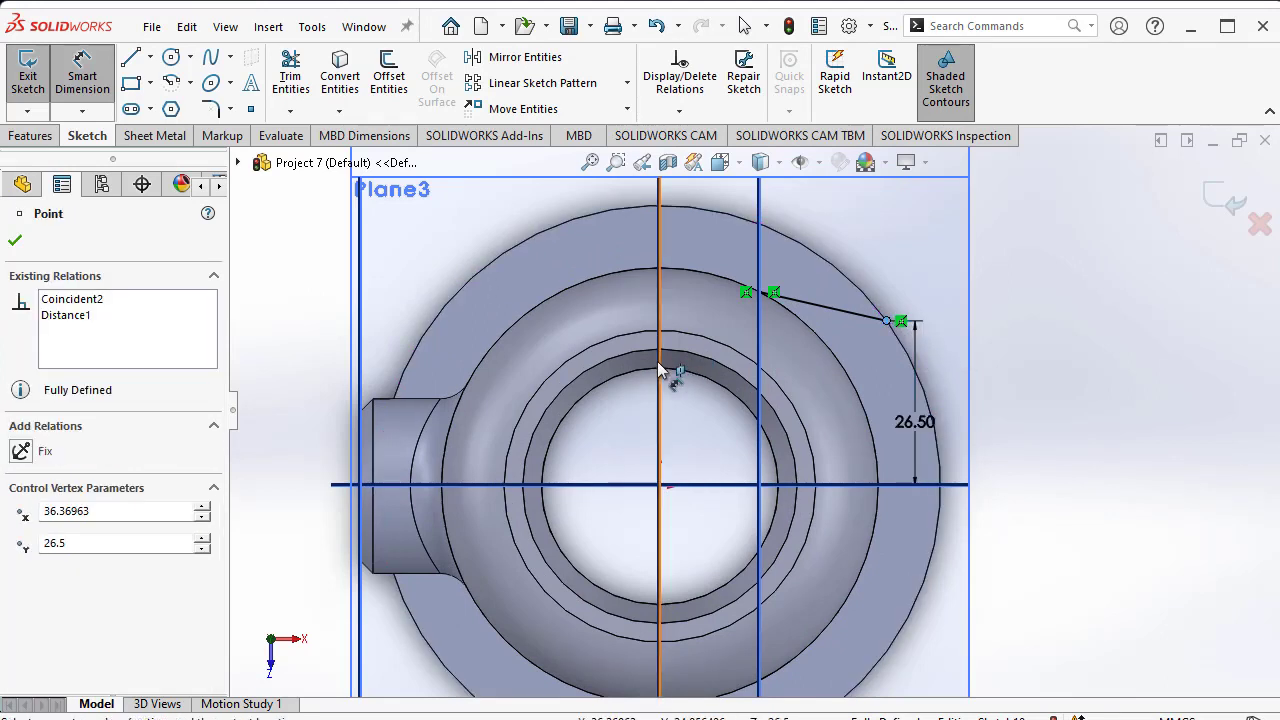
pyautogui.click(660, 372)
pyautogui.click(780, 230)
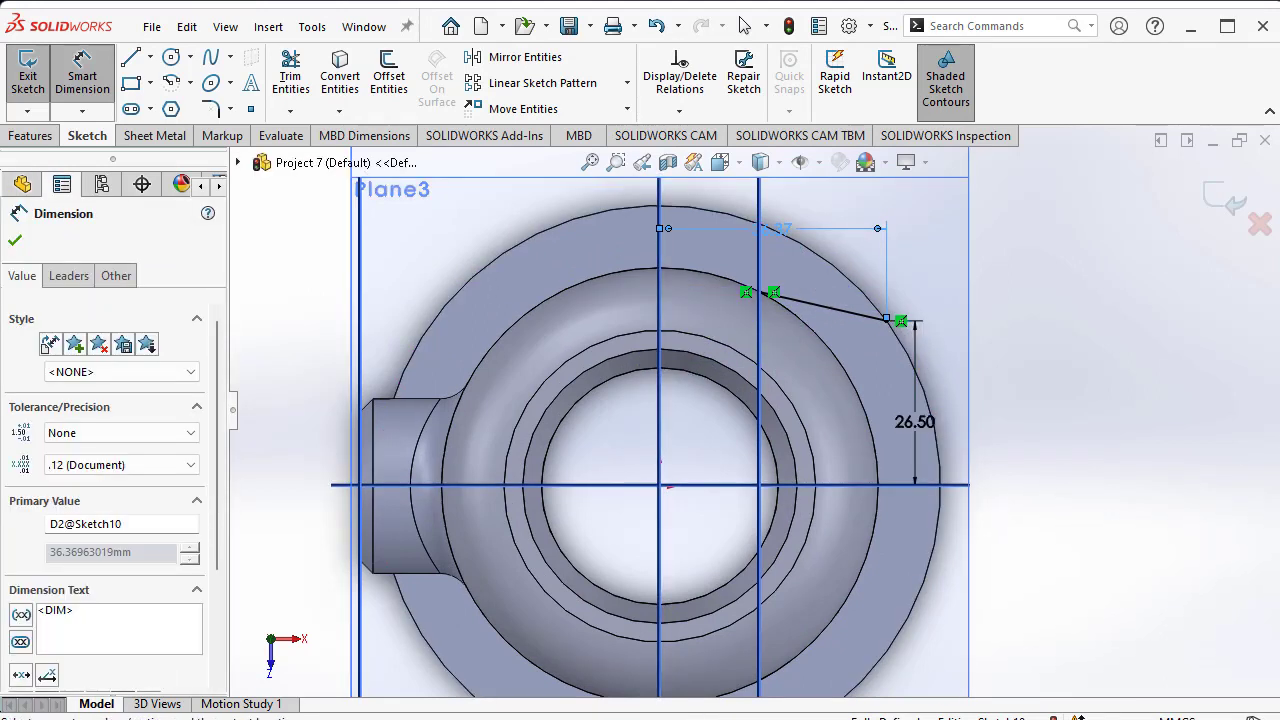
pyautogui.hotkey('alt', 'Tab')
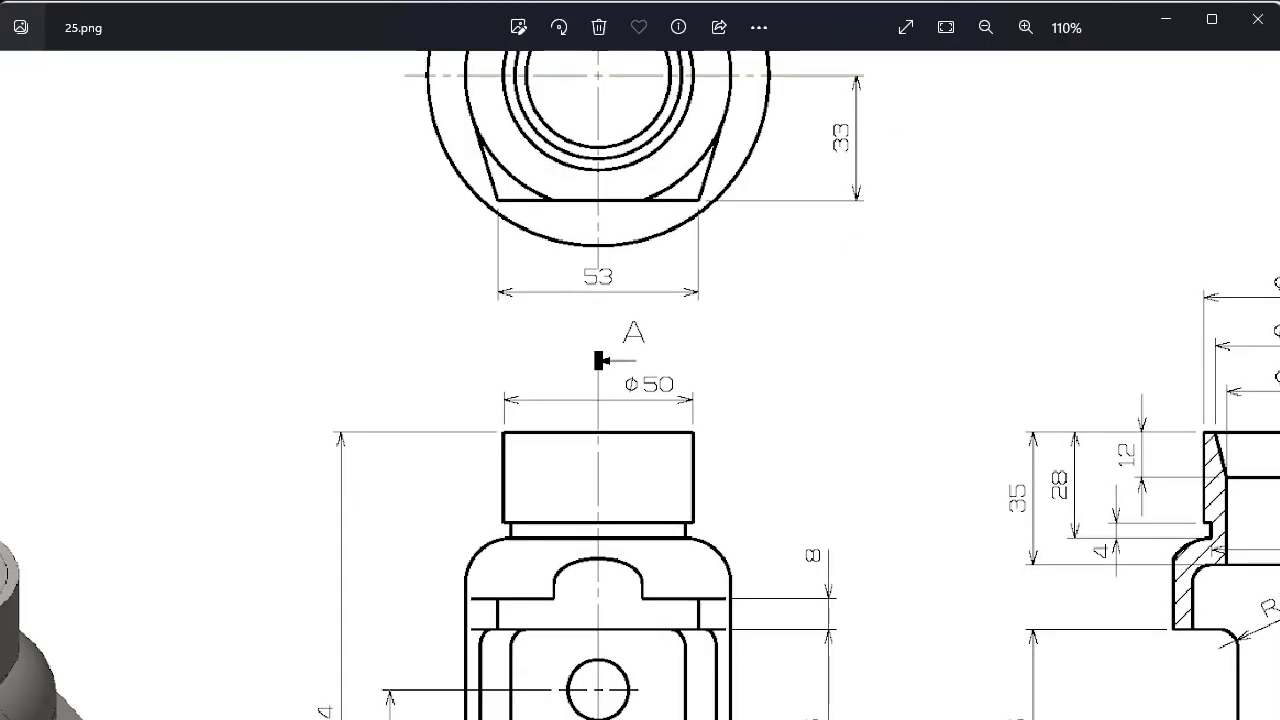
pyautogui.hotkey('alt', 'Tab')
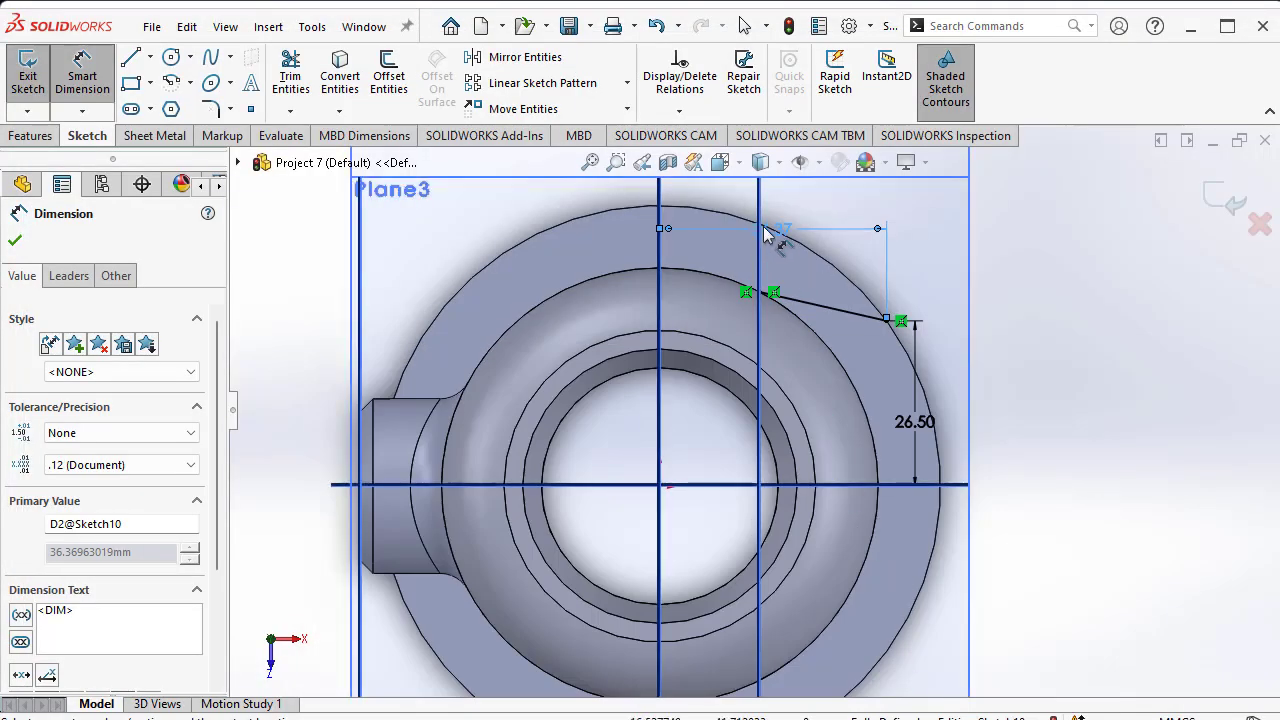
pyautogui.doubleClick(766, 232)
pyautogui.click(790, 410)
pyautogui.scroll(3, 834, 300)
pyautogui.scroll(-3, 843, 430)
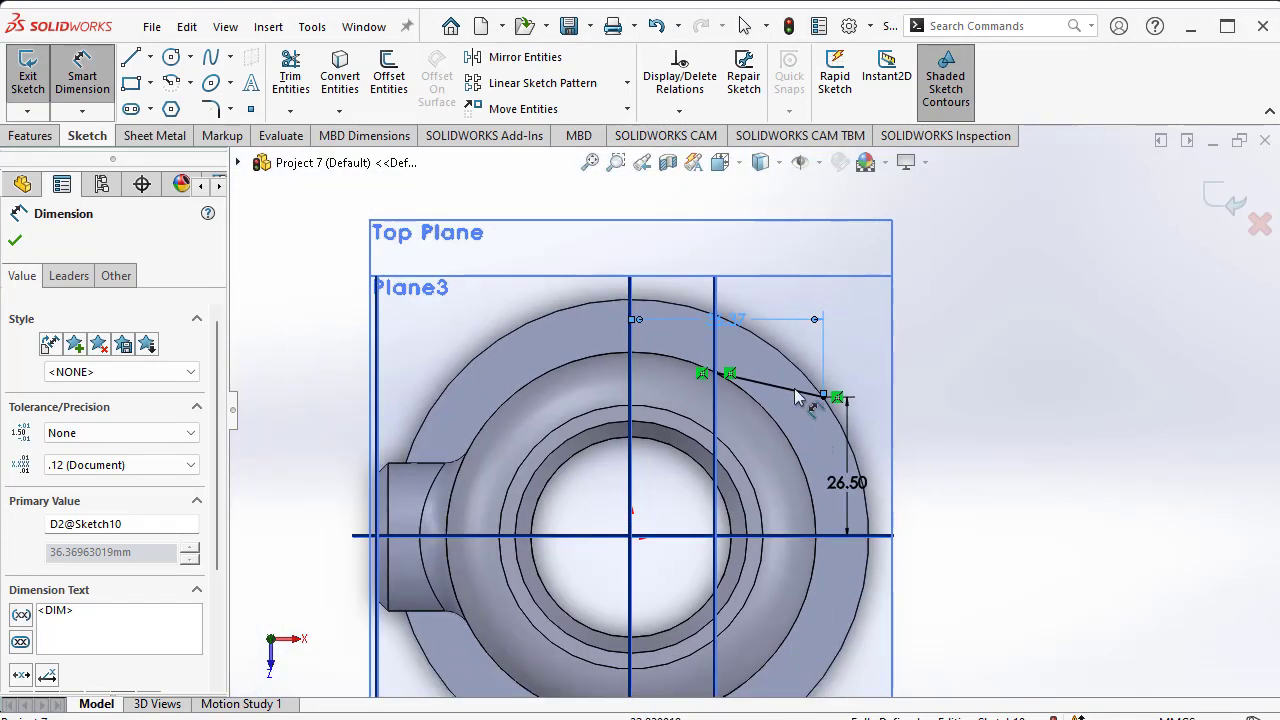
pyautogui.scroll(2, 766, 362)
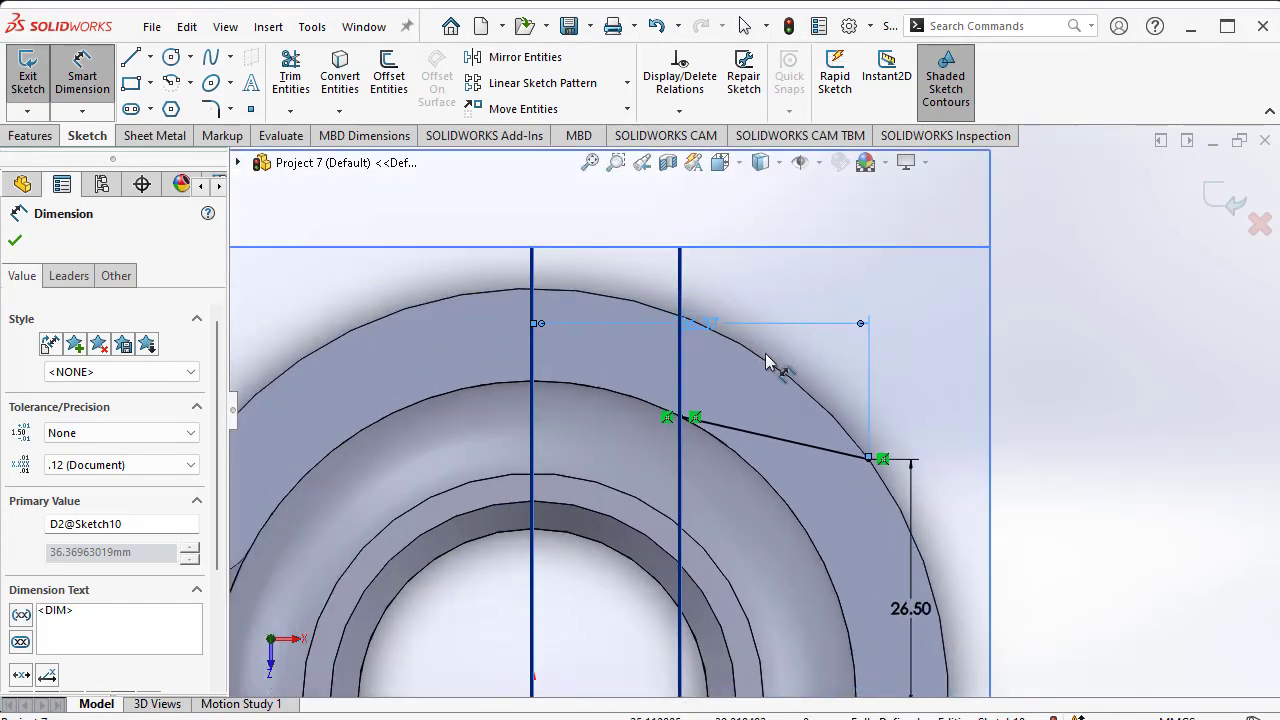
pyautogui.doubleClick(700, 329)
pyautogui.click(762, 499)
pyautogui.press('Delete')
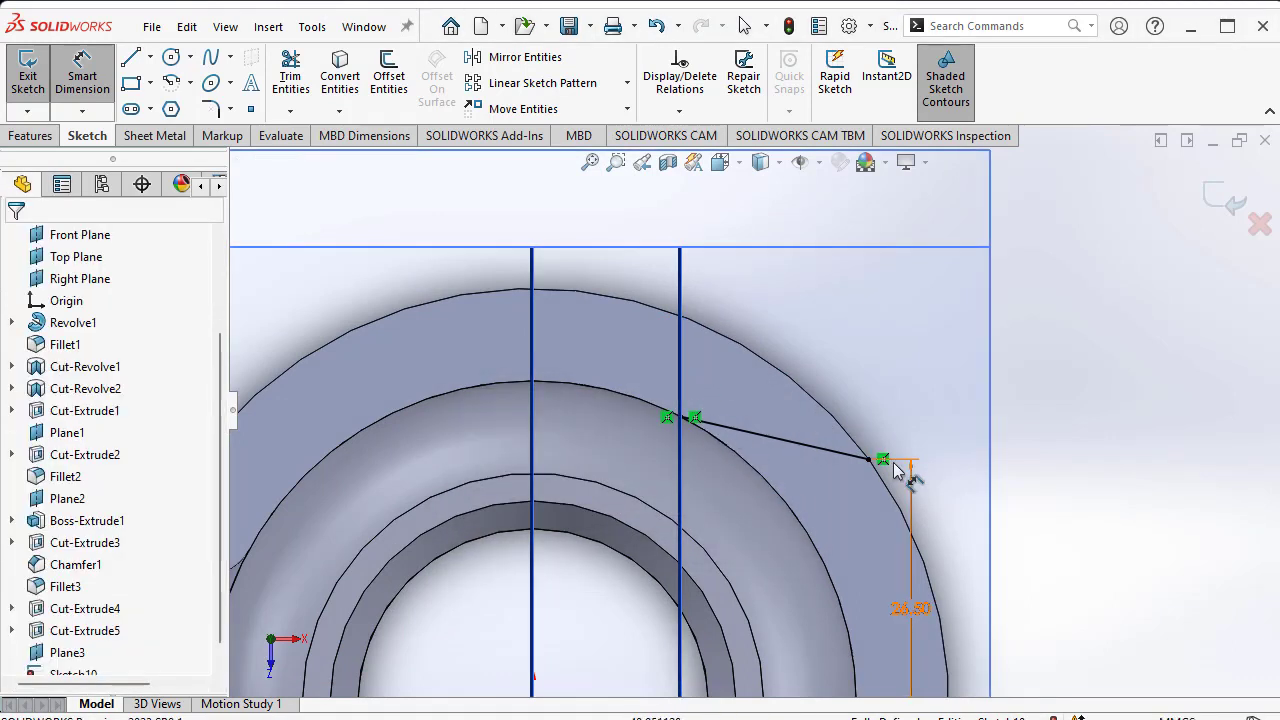
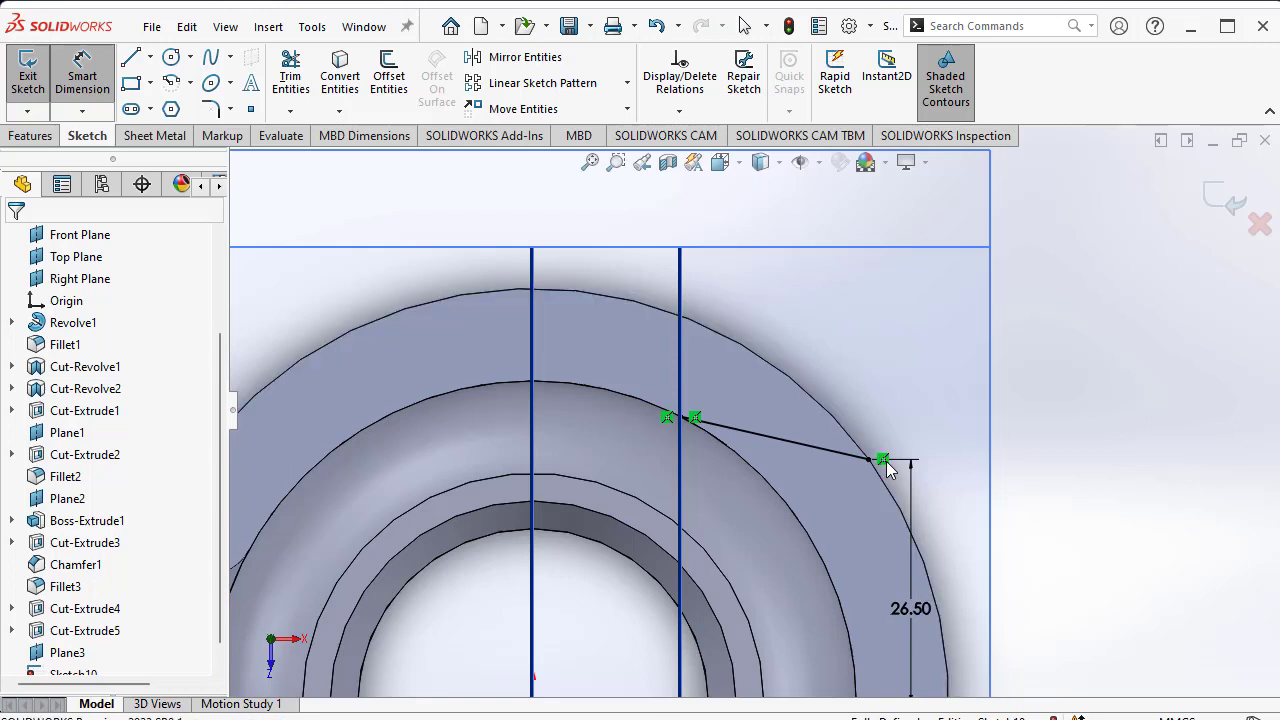
# - Dimension the sloped line's outer endpoint 33 mm from the vertical centreline
pyautogui.scroll(-3, 890, 472)
pyautogui.scroll(-1, 893, 472)
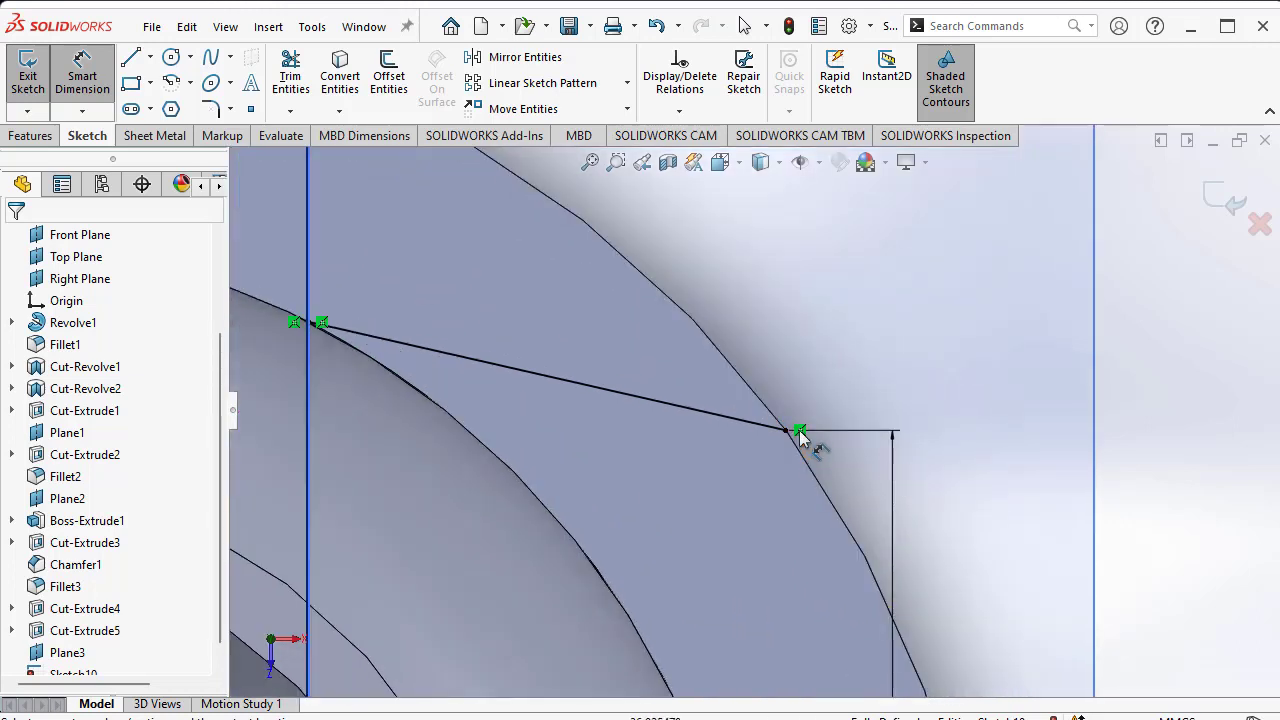
pyautogui.click(95, 65)
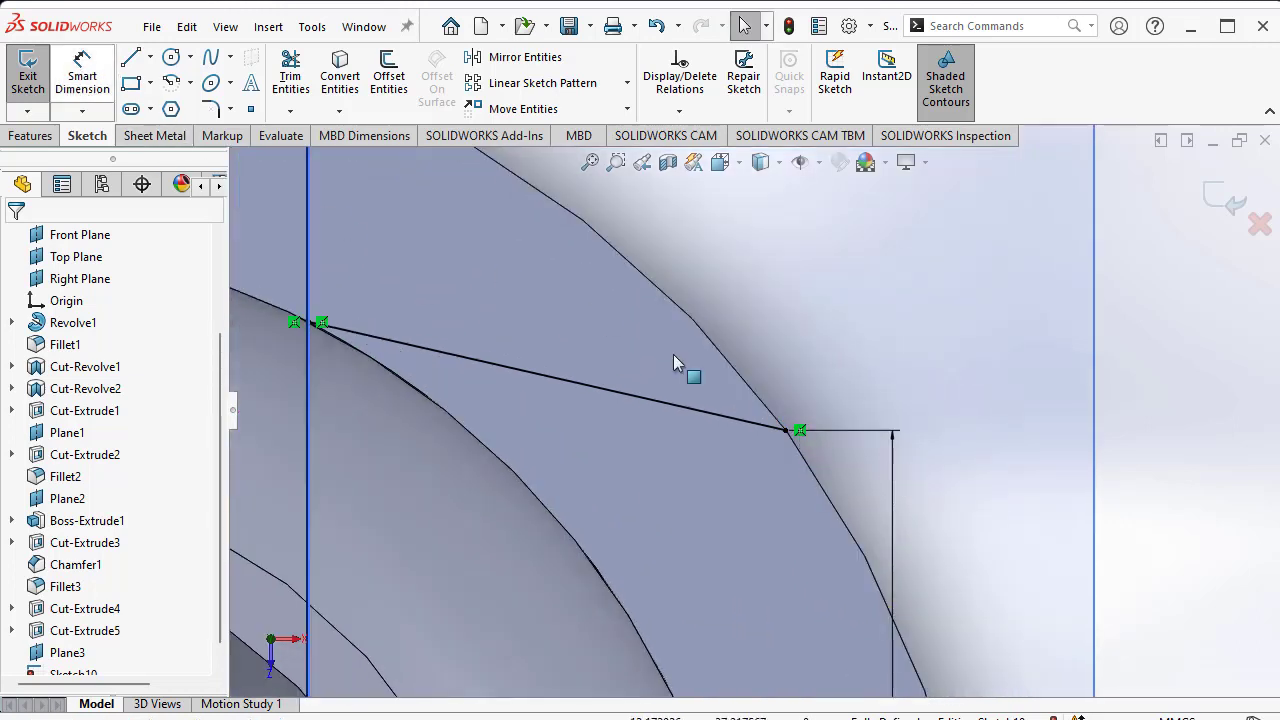
pyautogui.click(797, 430)
pyautogui.click(82, 68)
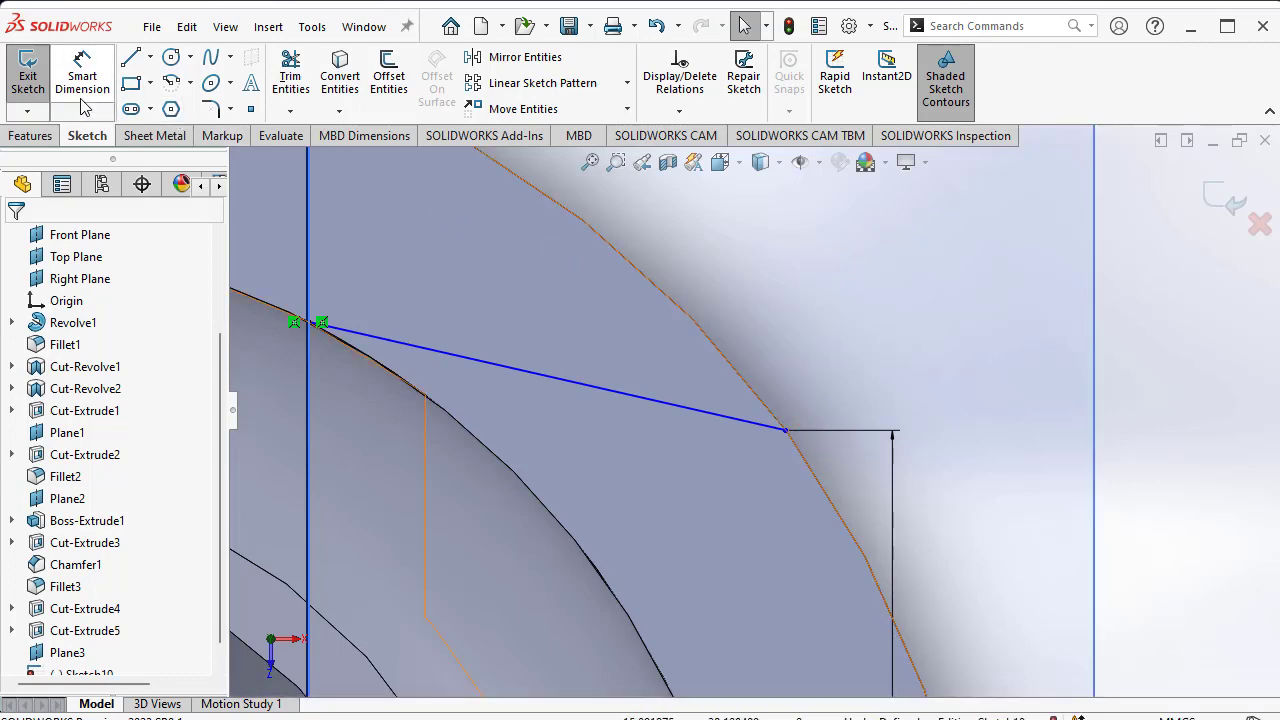
pyautogui.click(786, 430)
pyautogui.scroll(2, 786, 432)
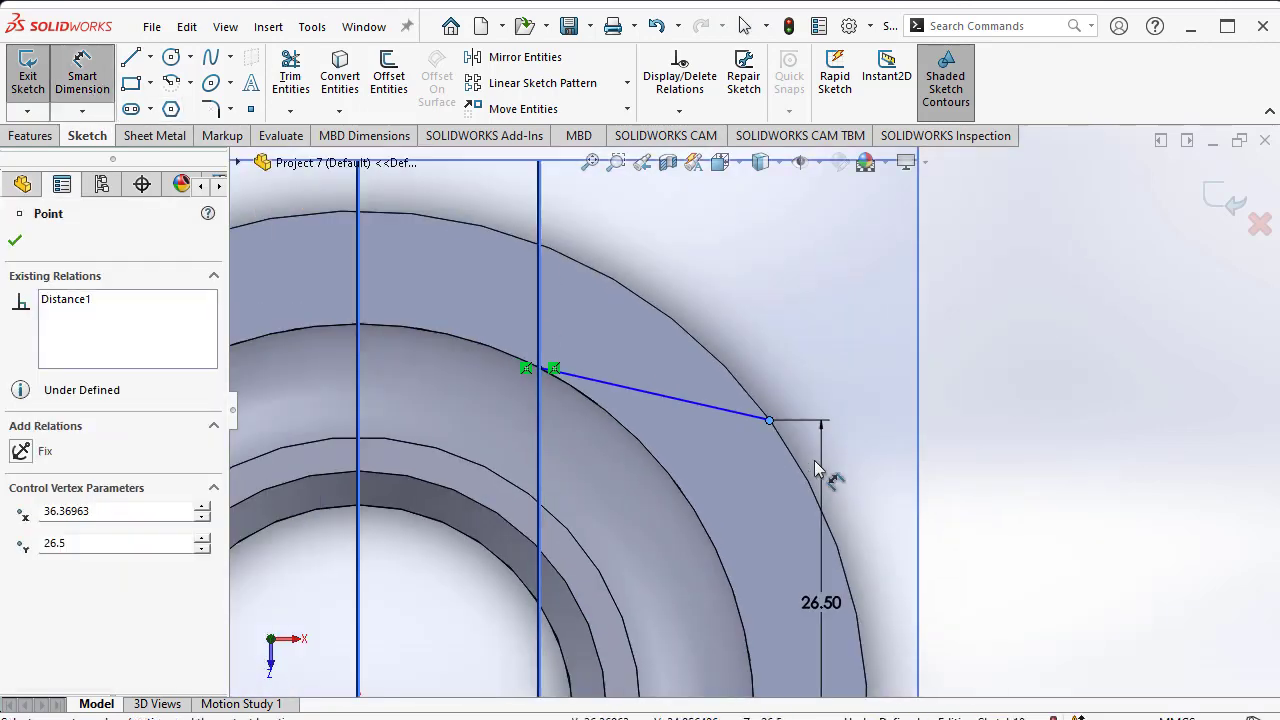
pyautogui.scroll(1, 750, 400)
pyautogui.click(421, 404)
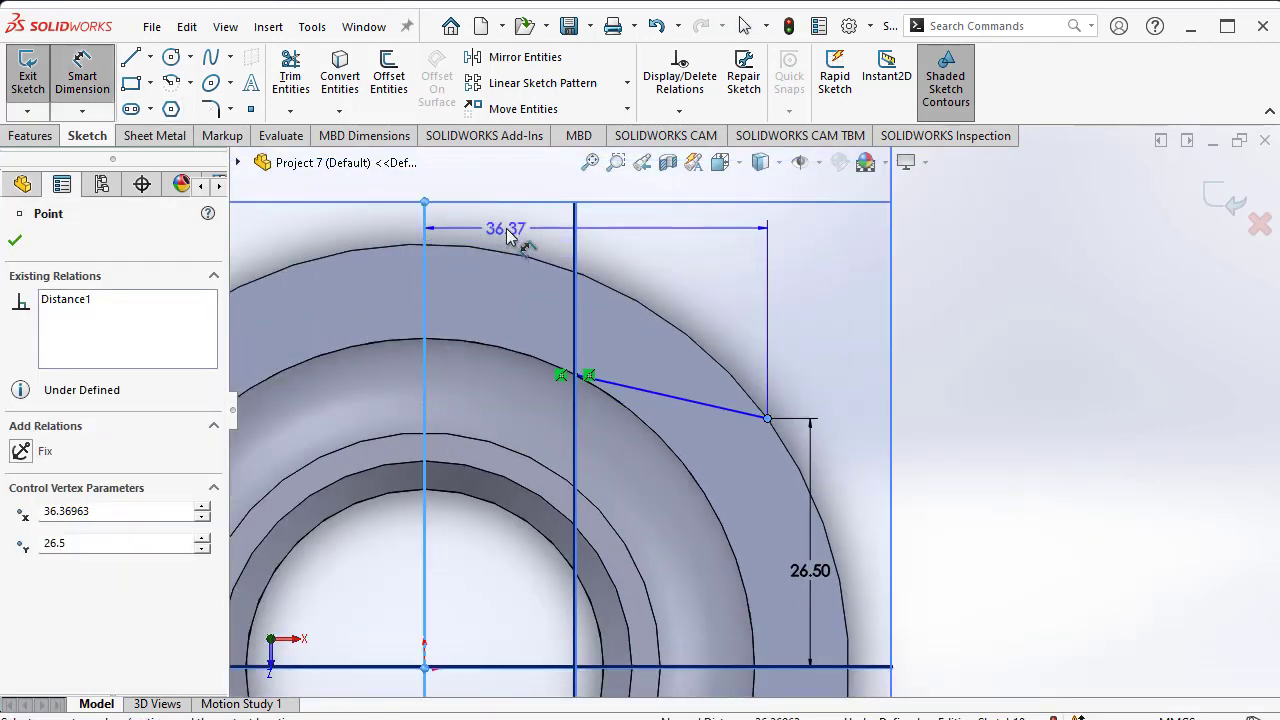
pyautogui.click(503, 228)
pyautogui.write('33')
pyautogui.press('Return')
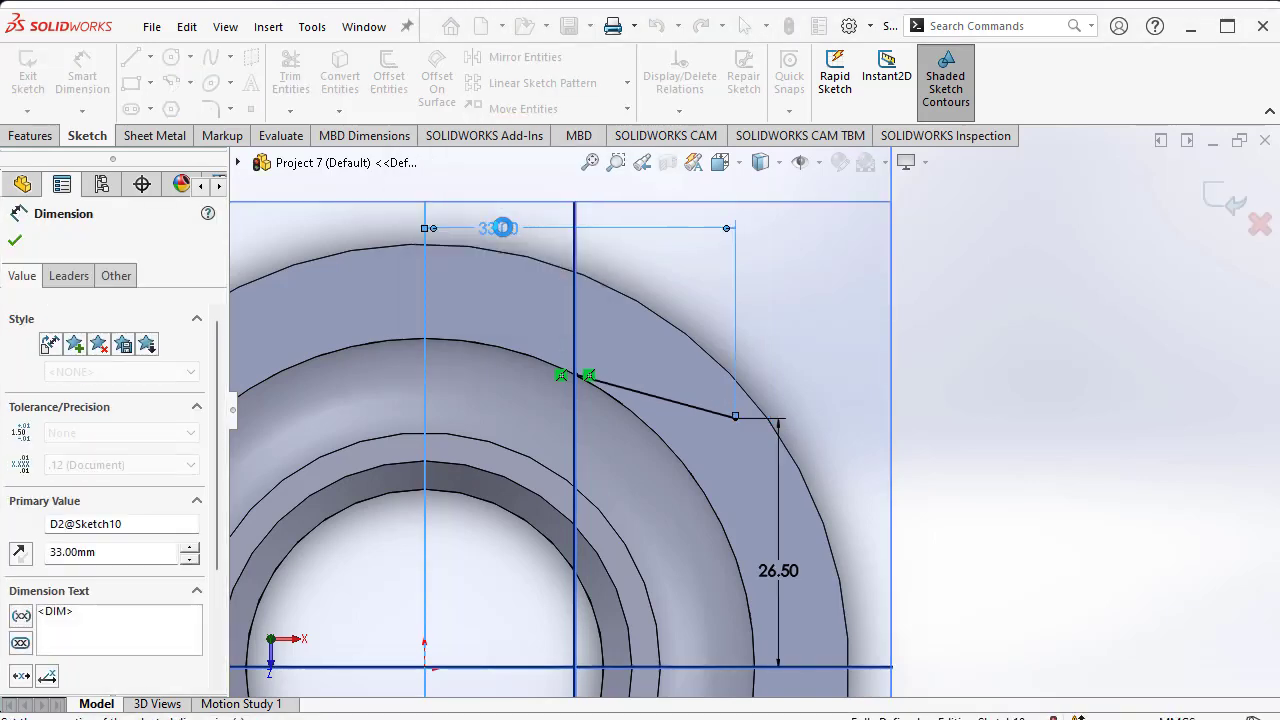
# - Draw a vertical line from the sloped line's end down to the centreline
pyautogui.scroll(2, 898, 448)
pyautogui.scroll(1, 882, 425)
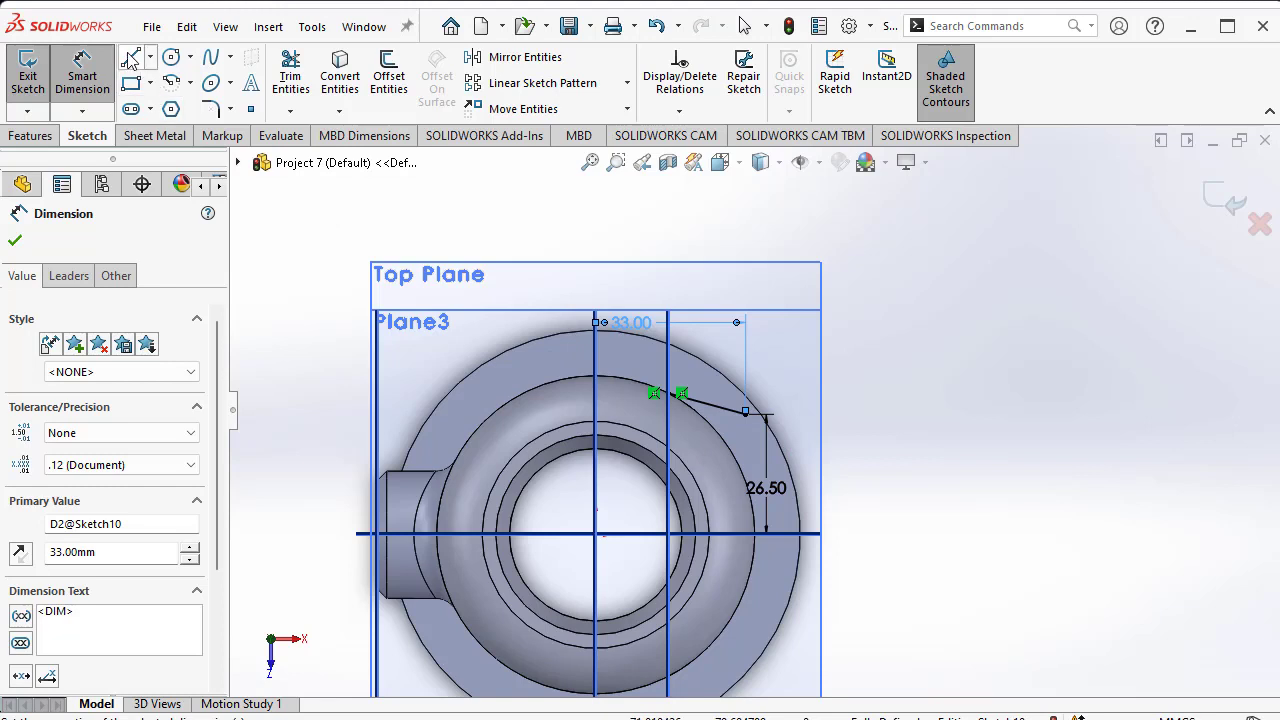
pyautogui.click(131, 58)
pyautogui.click(745, 412)
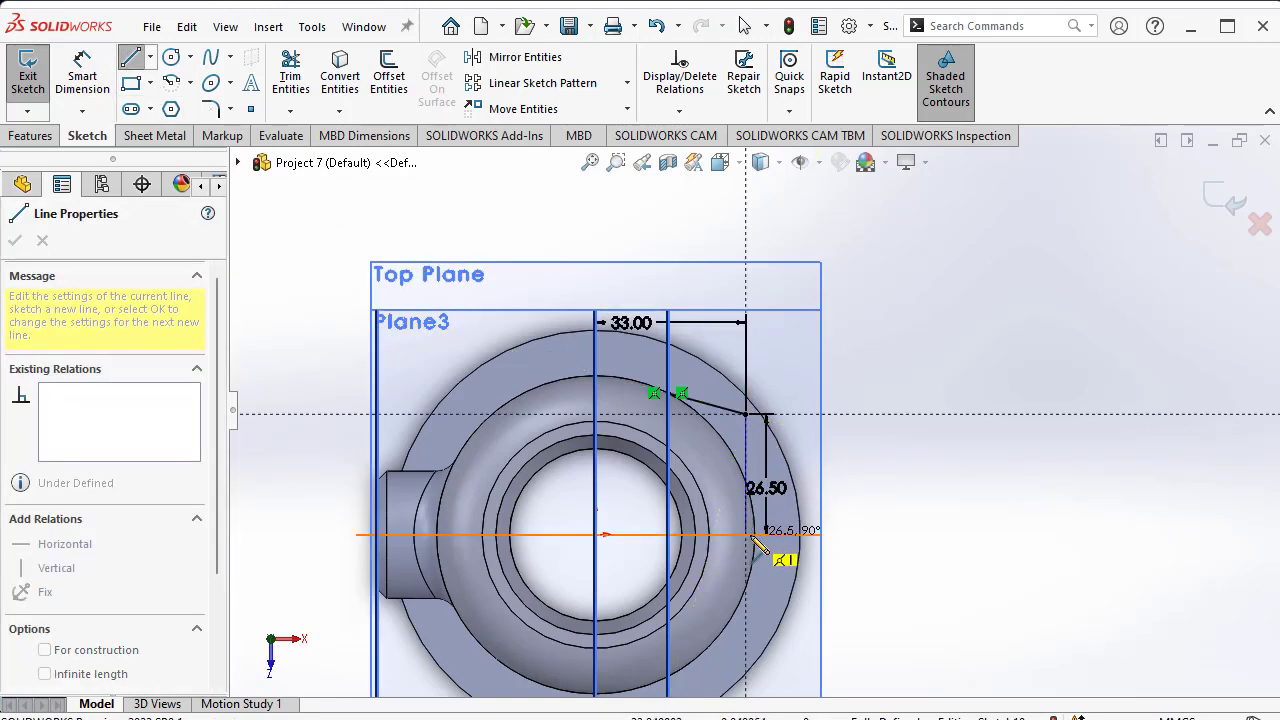
pyautogui.click(753, 540)
pyautogui.rightClick(830, 485)
pyautogui.click(866, 506)
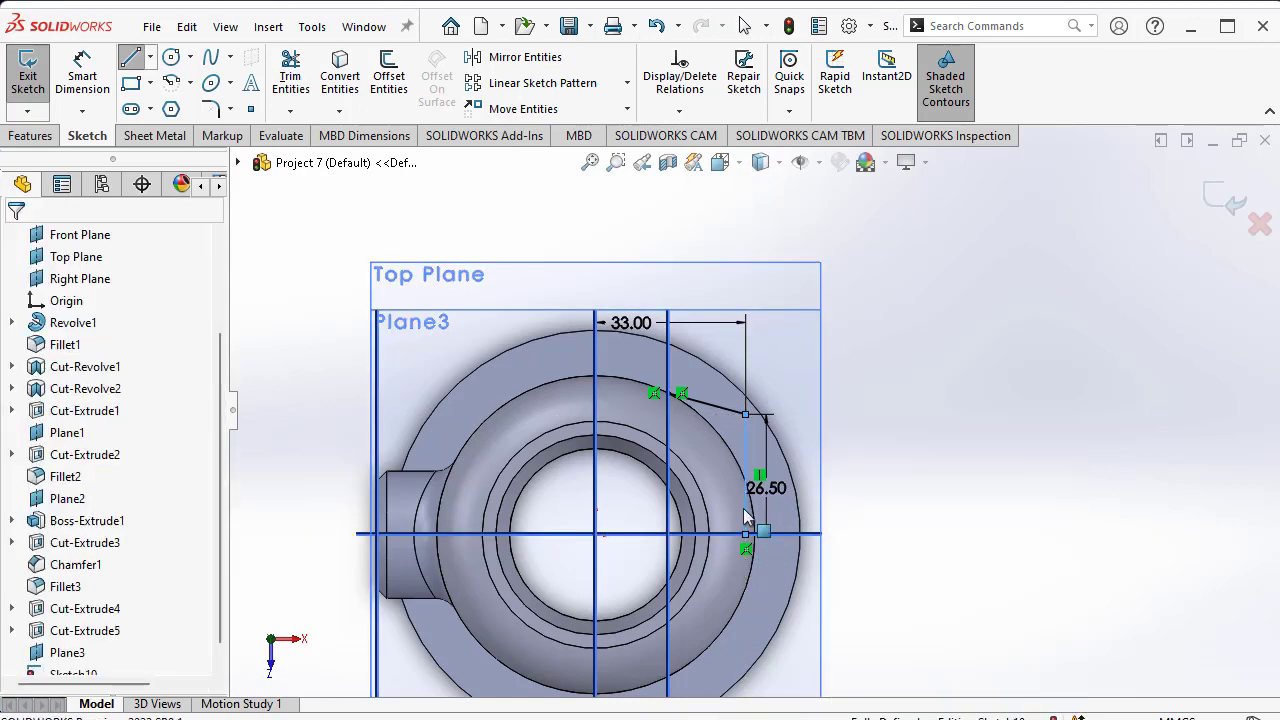
# - Mirror the sloped and vertical lines across the Front Plane
pyautogui.click(500, 57)
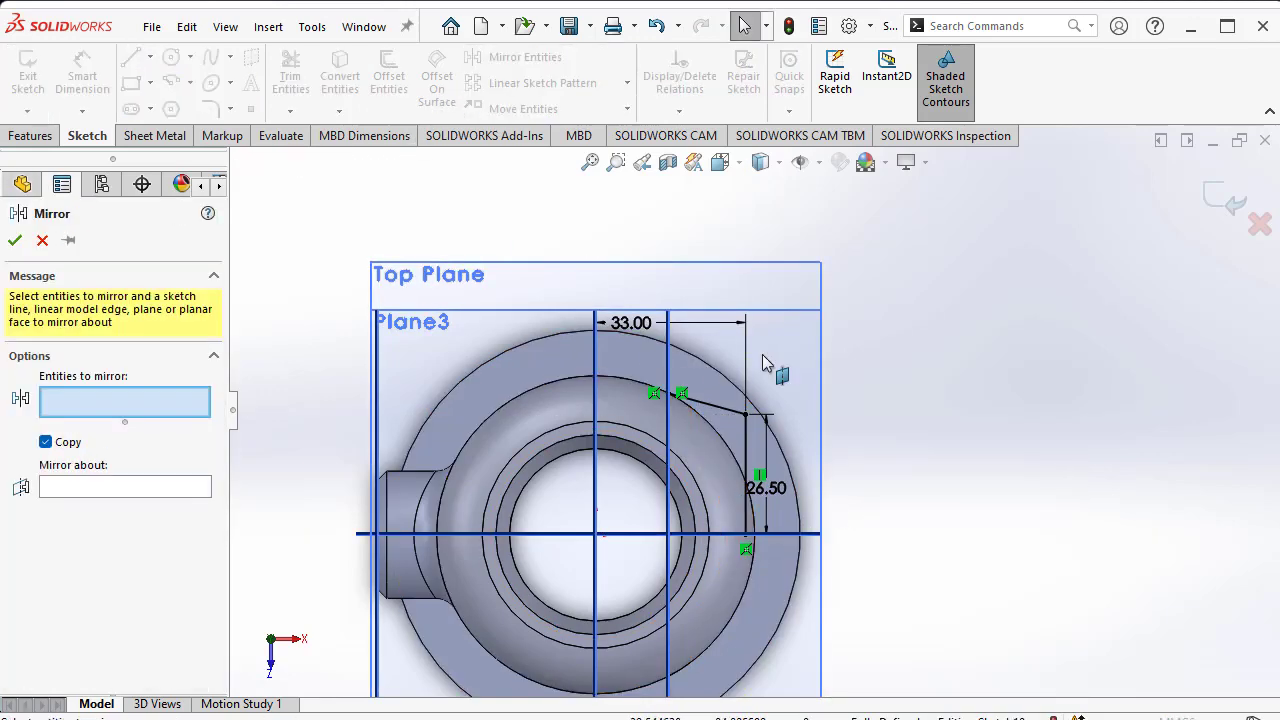
pyautogui.click(708, 405)
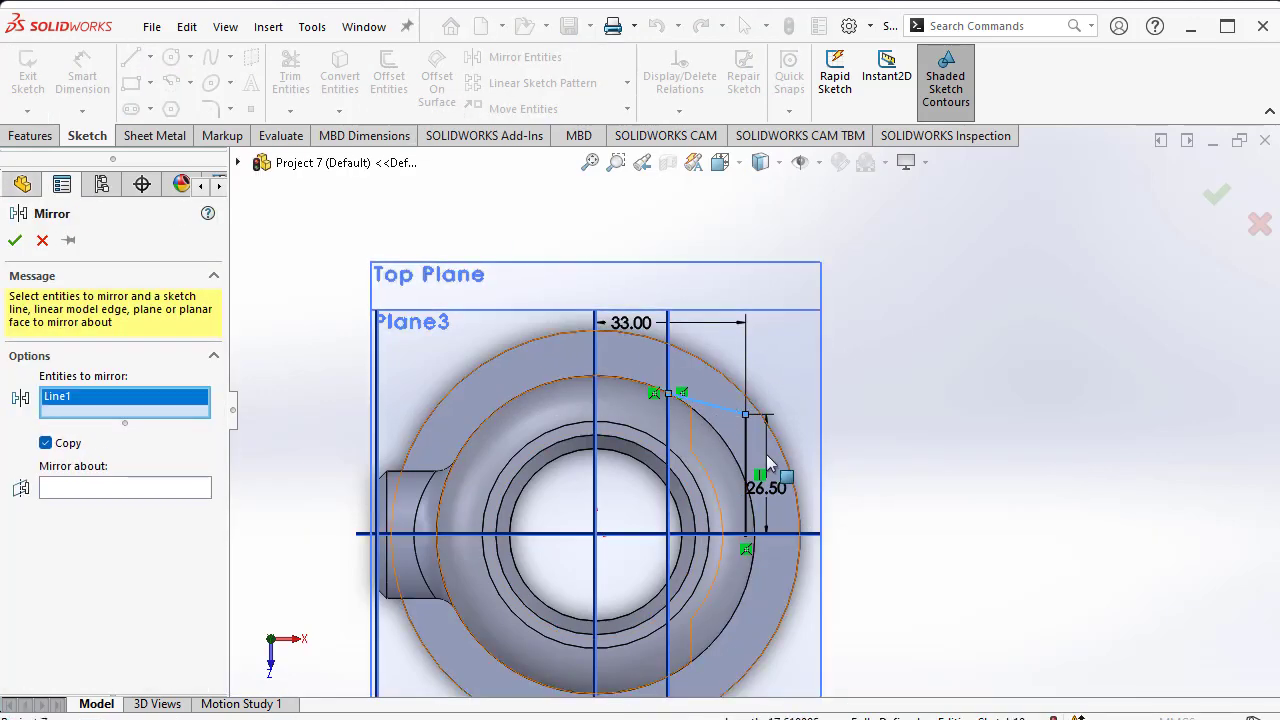
pyautogui.click(745, 465)
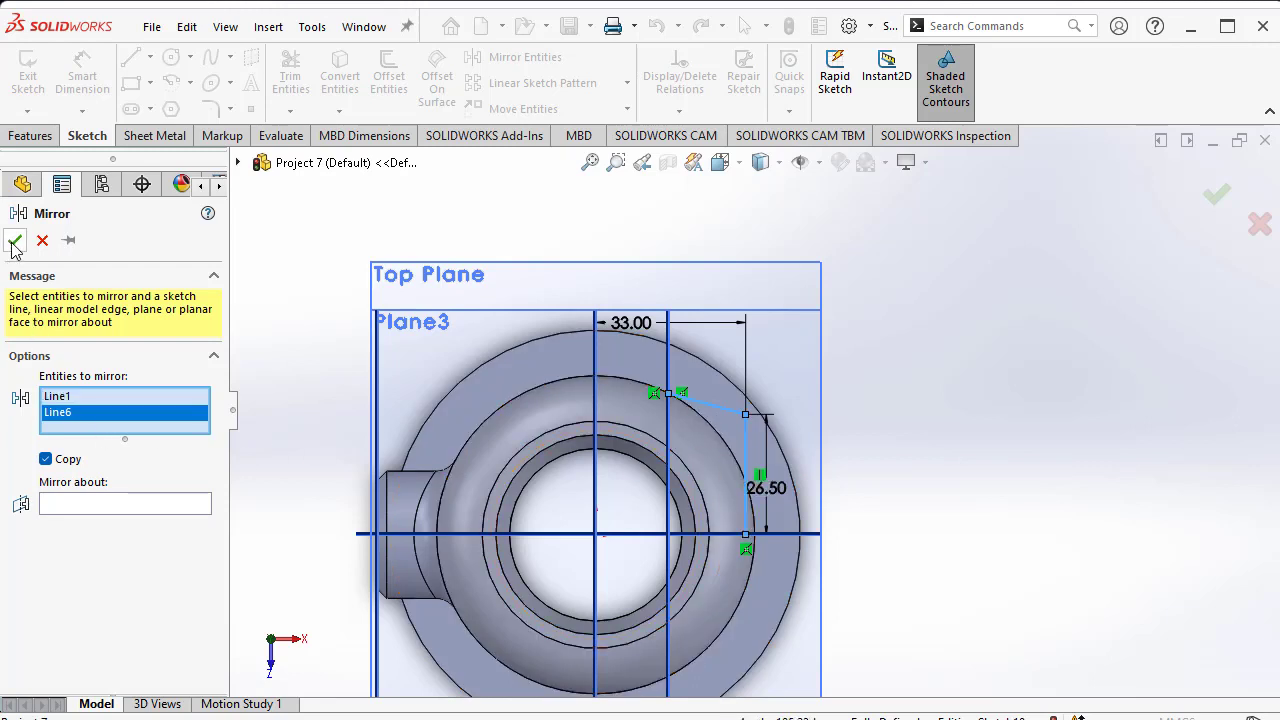
pyautogui.click(84, 500)
pyautogui.click(420, 540)
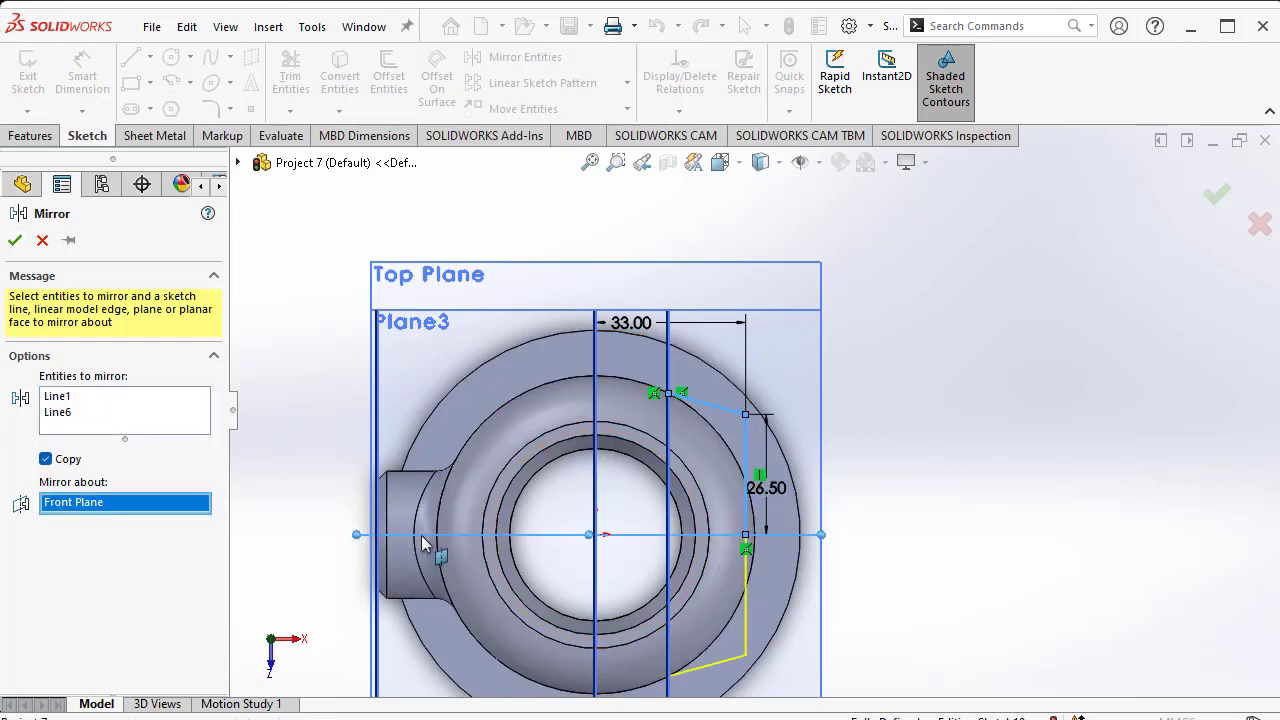
pyautogui.click(14, 242)
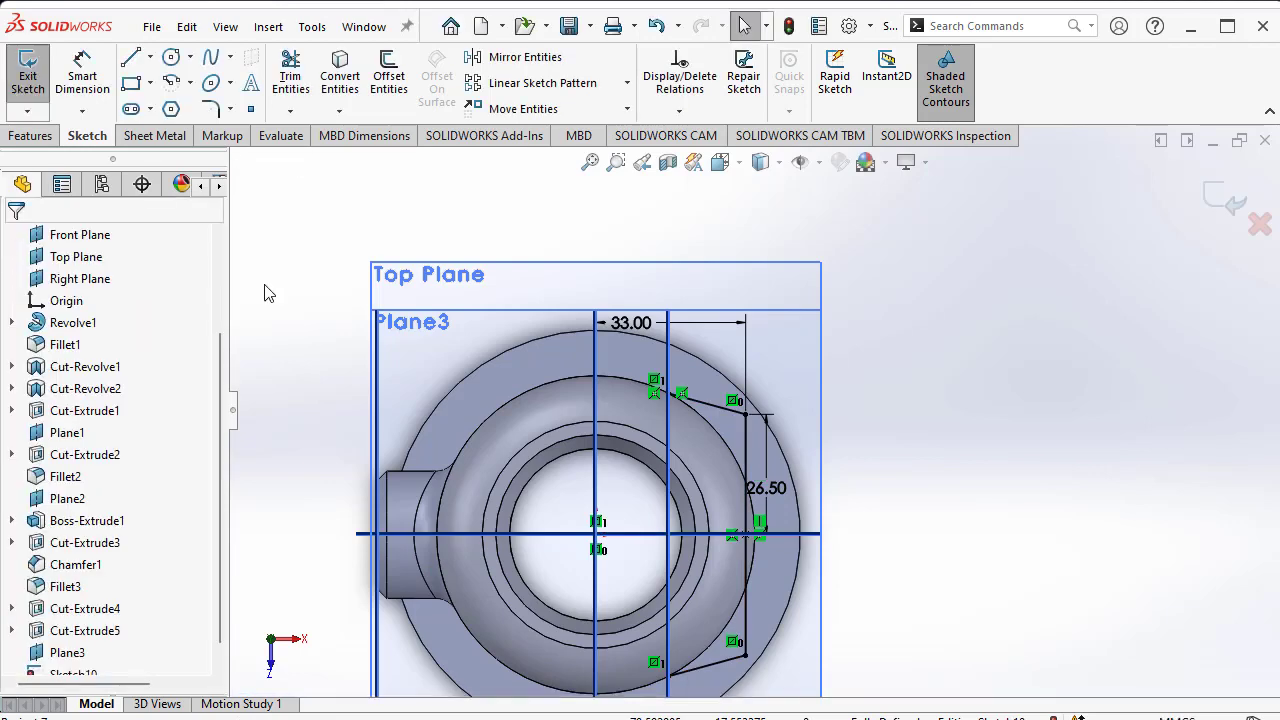
# - Draw a vertical line that closes the tab profile
pyautogui.click(130, 57)
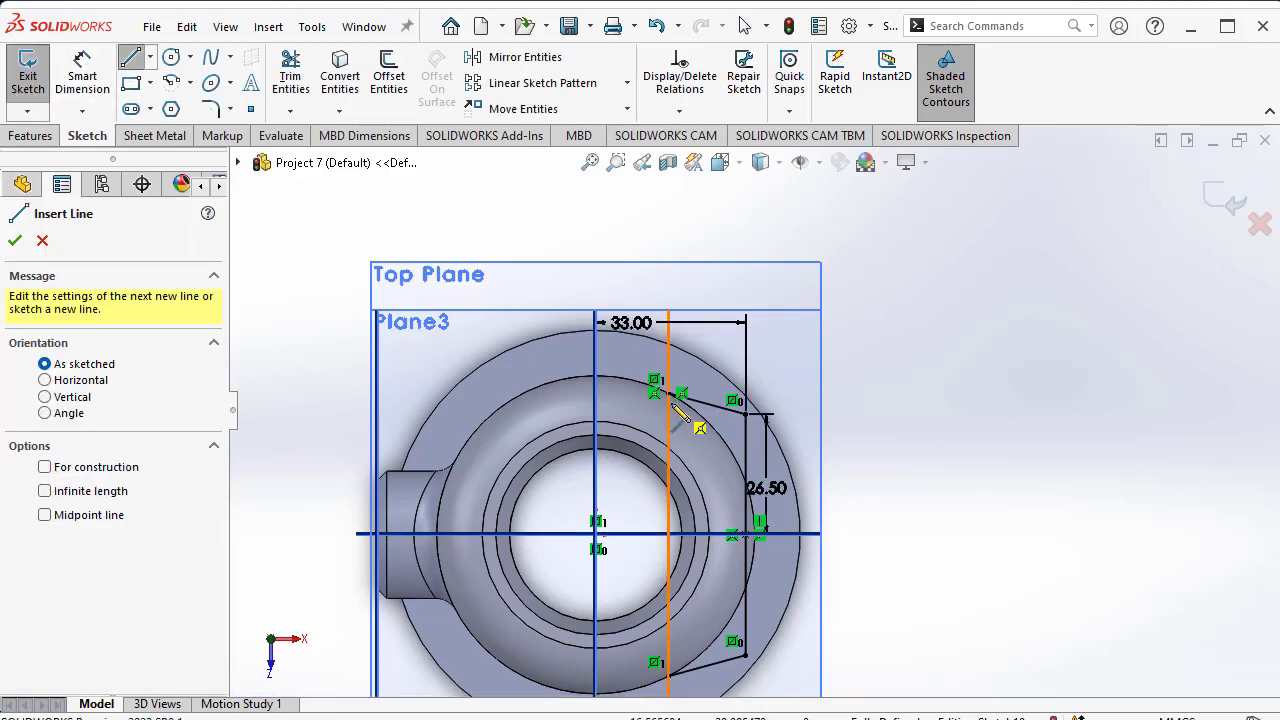
pyautogui.moveTo(681, 393); pyautogui.dragTo(680, 535)
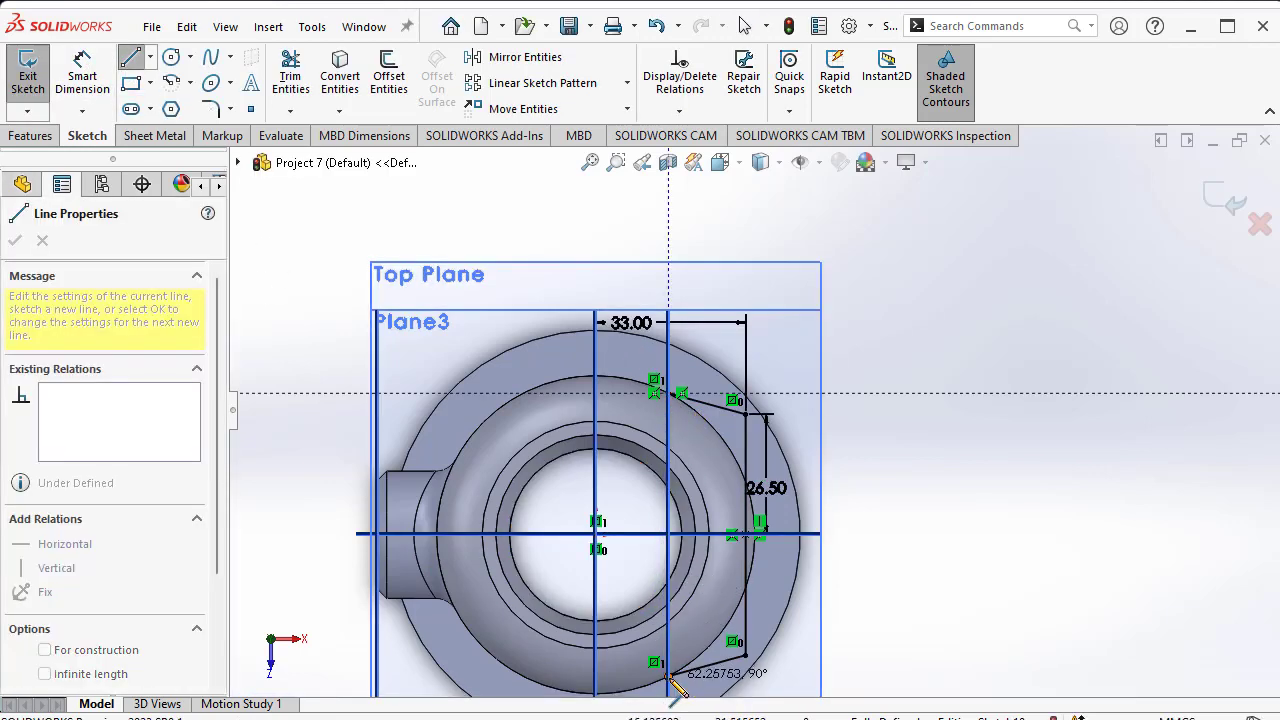
pyautogui.click(14, 240)
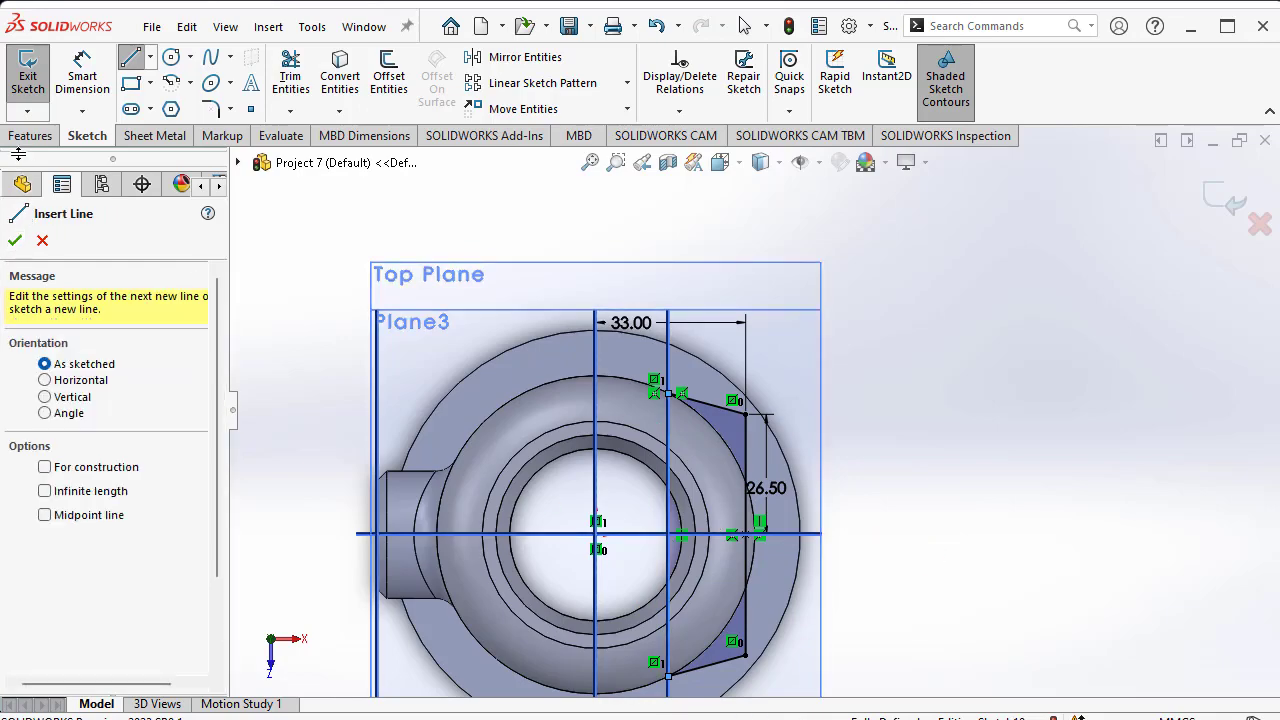
pyautogui.click(30, 135)
pyautogui.press('Escape')
pyautogui.click(35, 75)
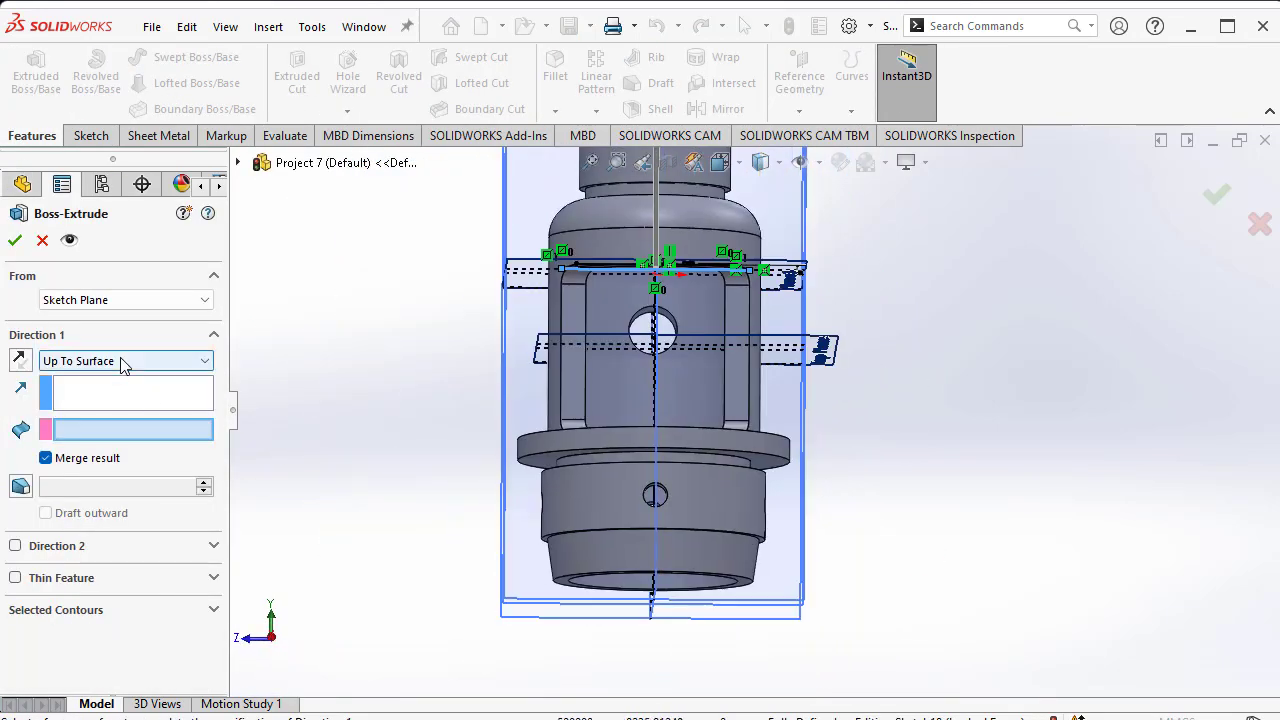
# - Extrude the tab profile Blind 8 mm as a boss, then orbit to inspect the new tabs
pyautogui.click(123, 361)
pyautogui.click(100, 376)
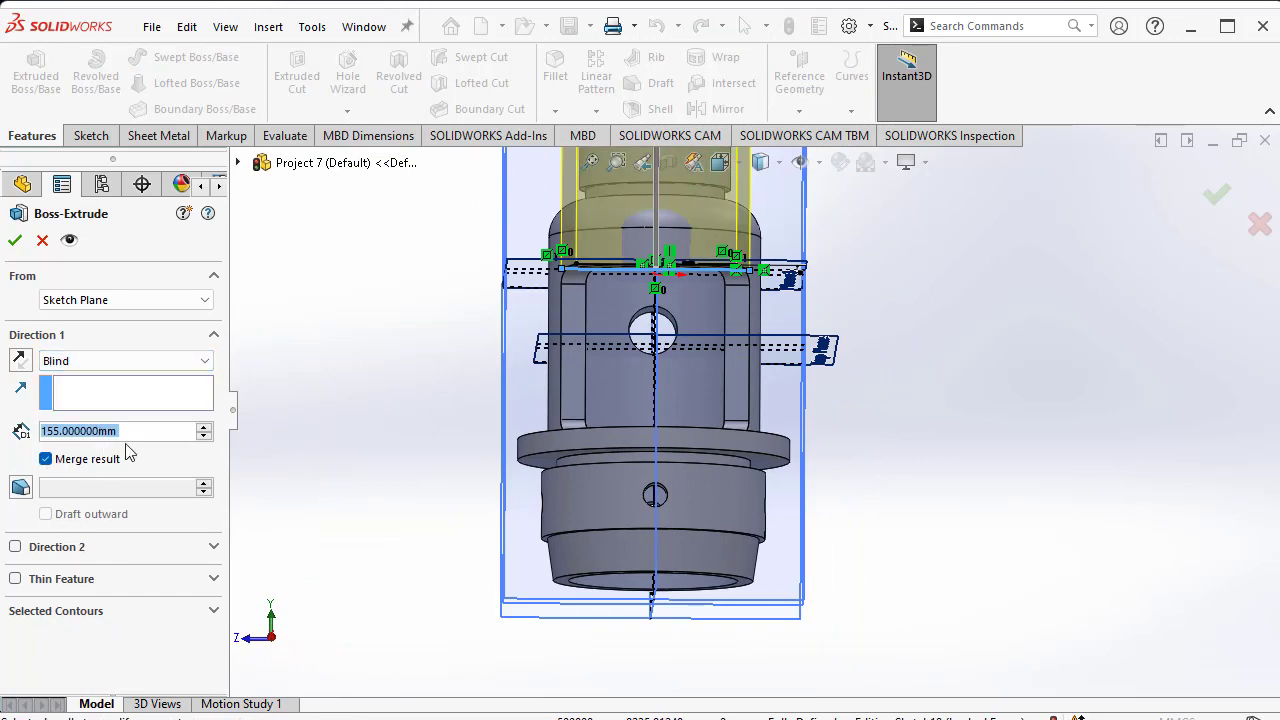
pyautogui.write('8')
pyautogui.press('Return')
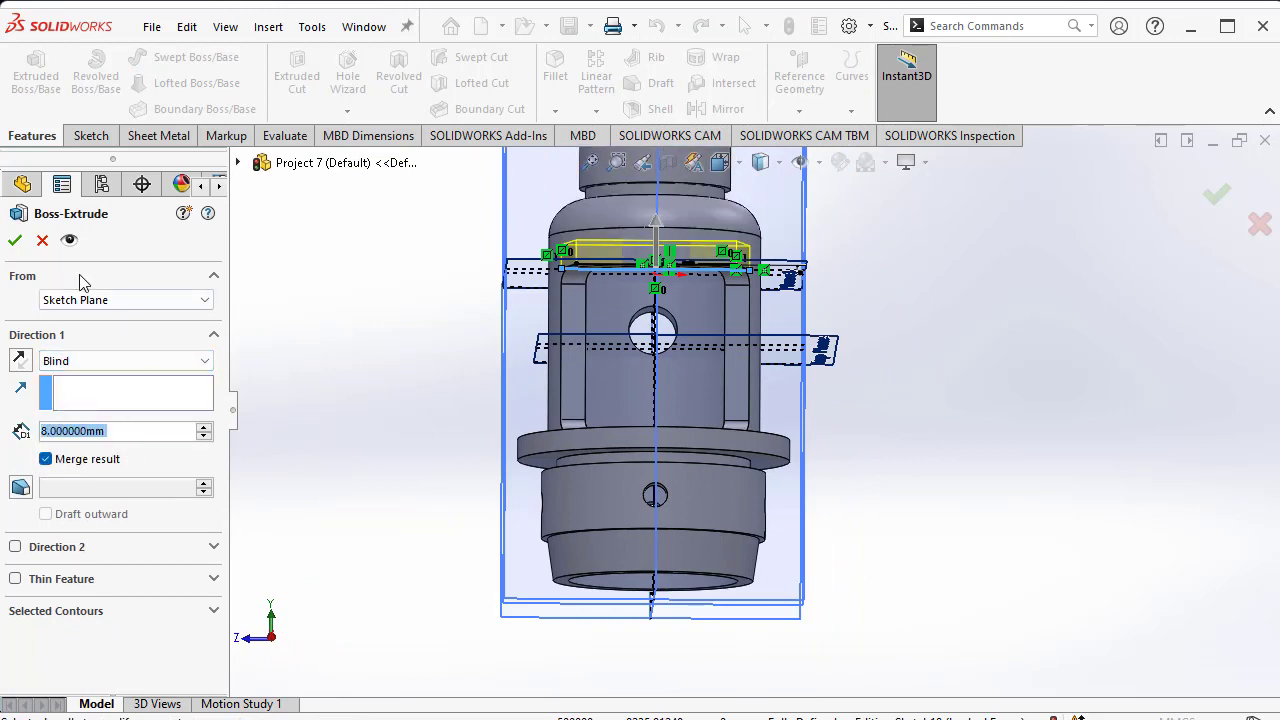
pyautogui.click(8, 245)
pyautogui.moveTo(910, 452)
pyautogui.mouseDown(button='middle')
pyautogui.moveTo(941, 454)
pyautogui.moveTo(705, 321)
pyautogui.mouseUp(button='middle')
pyautogui.scroll(-3, 705, 321)
pyautogui.scroll(-3, 700, 368)
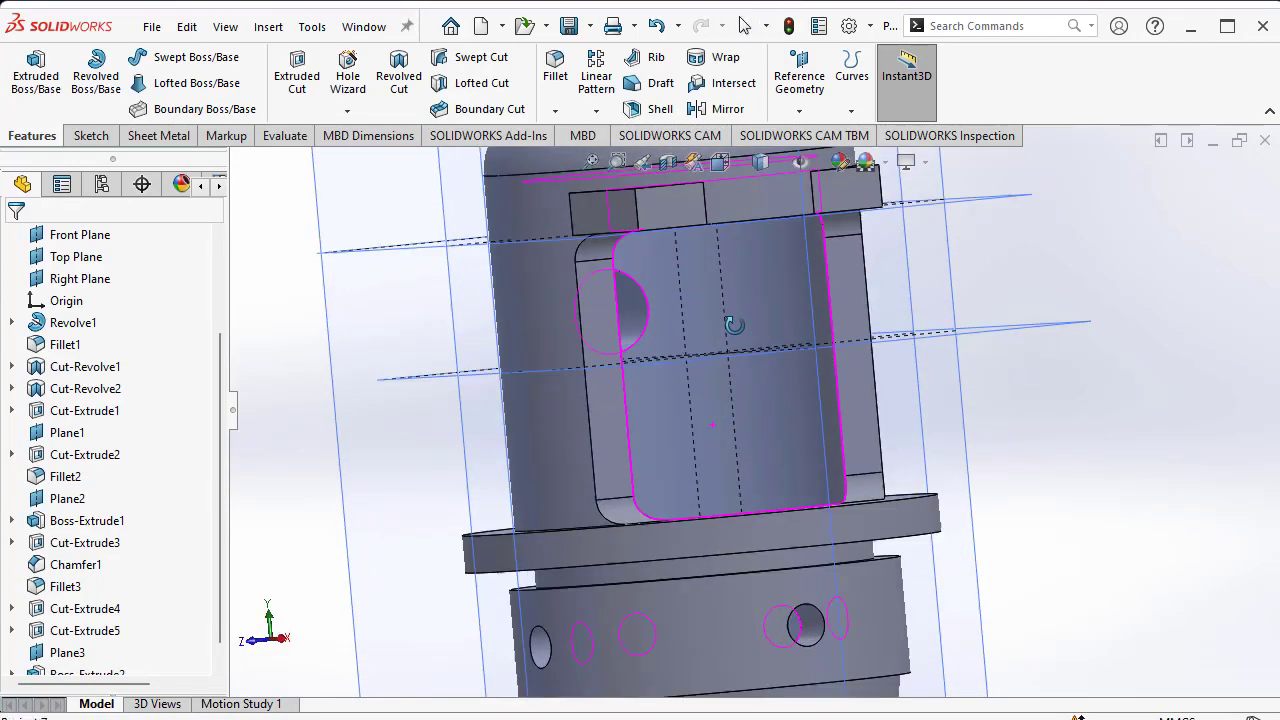
pyautogui.moveTo(710, 398); pyautogui.dragTo(523, 491, button='middle')
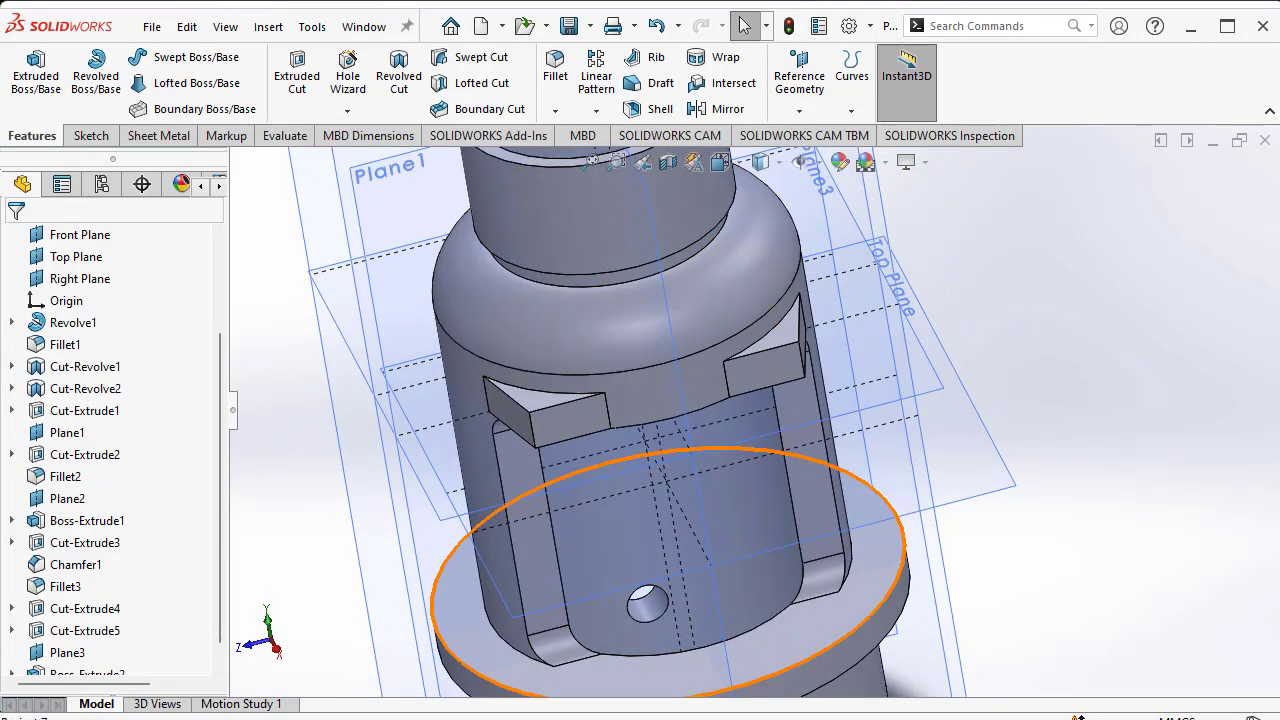
# - Zoom in and out on the 25.png drawing to read the section dimensions
pyautogui.hotkey('alt', 'Tab')
pyautogui.scroll(-3, 503, 609)
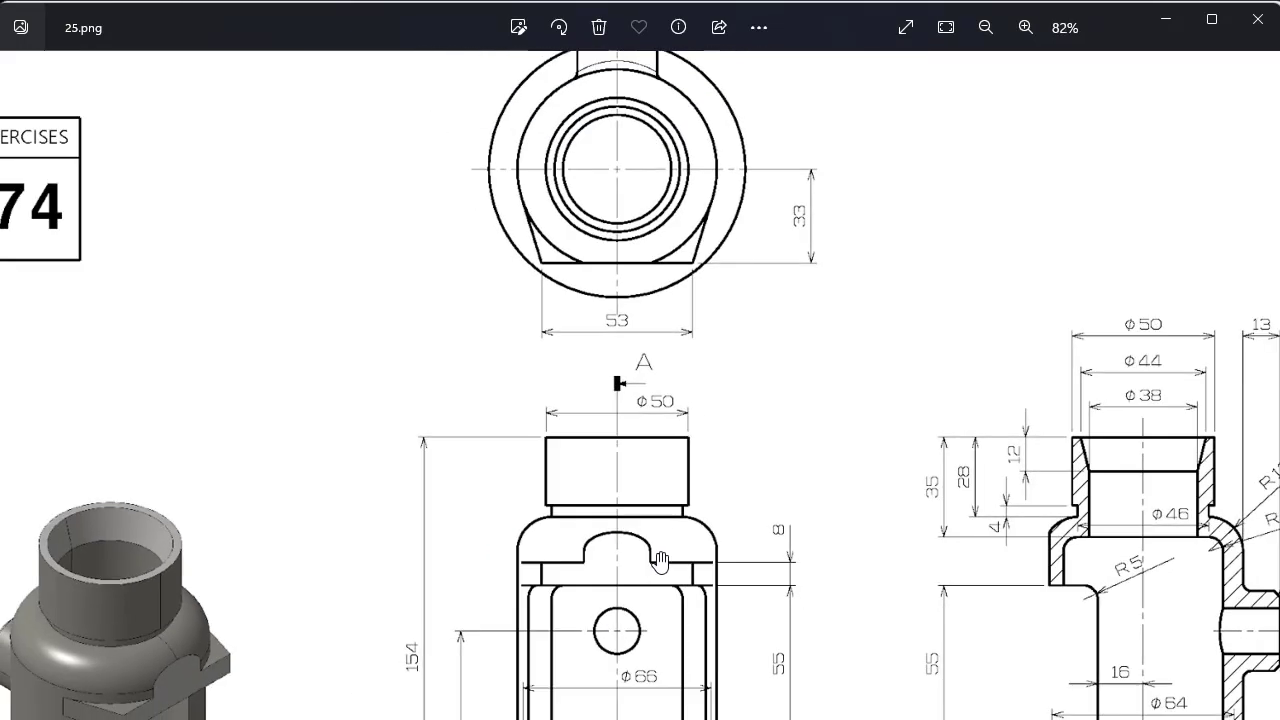
pyautogui.scroll(-2, 647, 528)
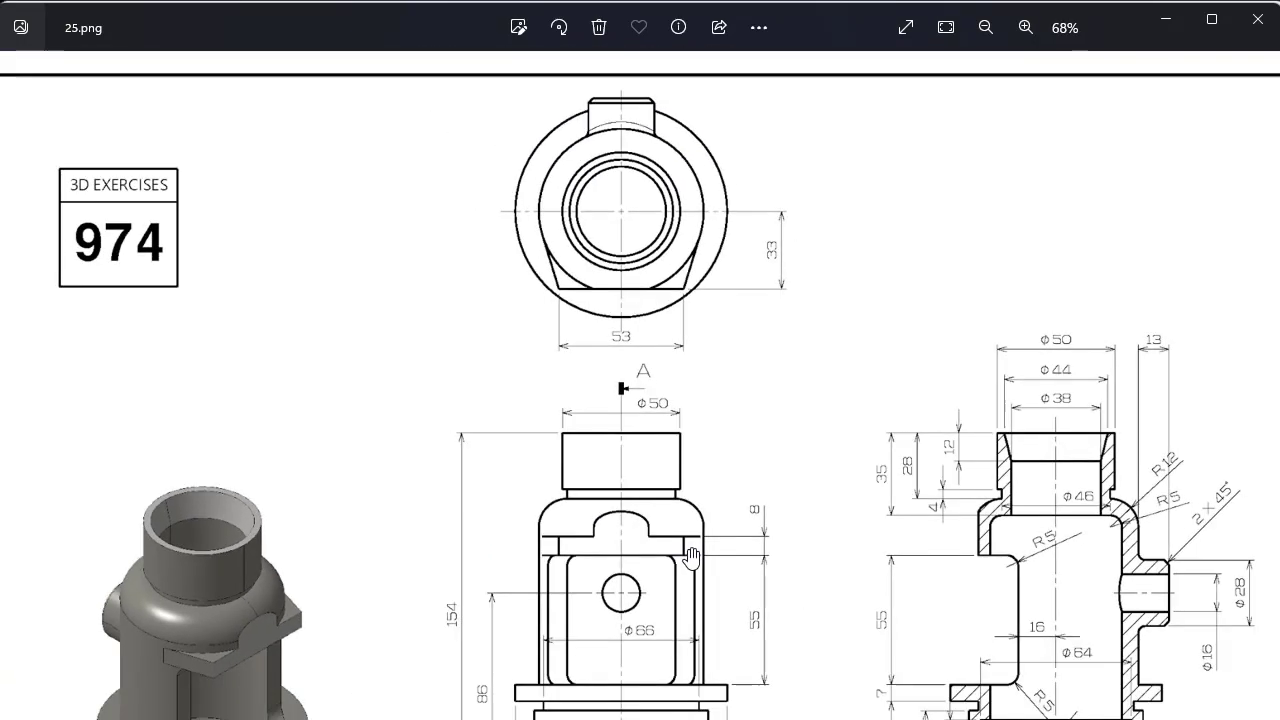
pyautogui.scroll(-3, 623, 400)
pyautogui.scroll(3, 620, 410)
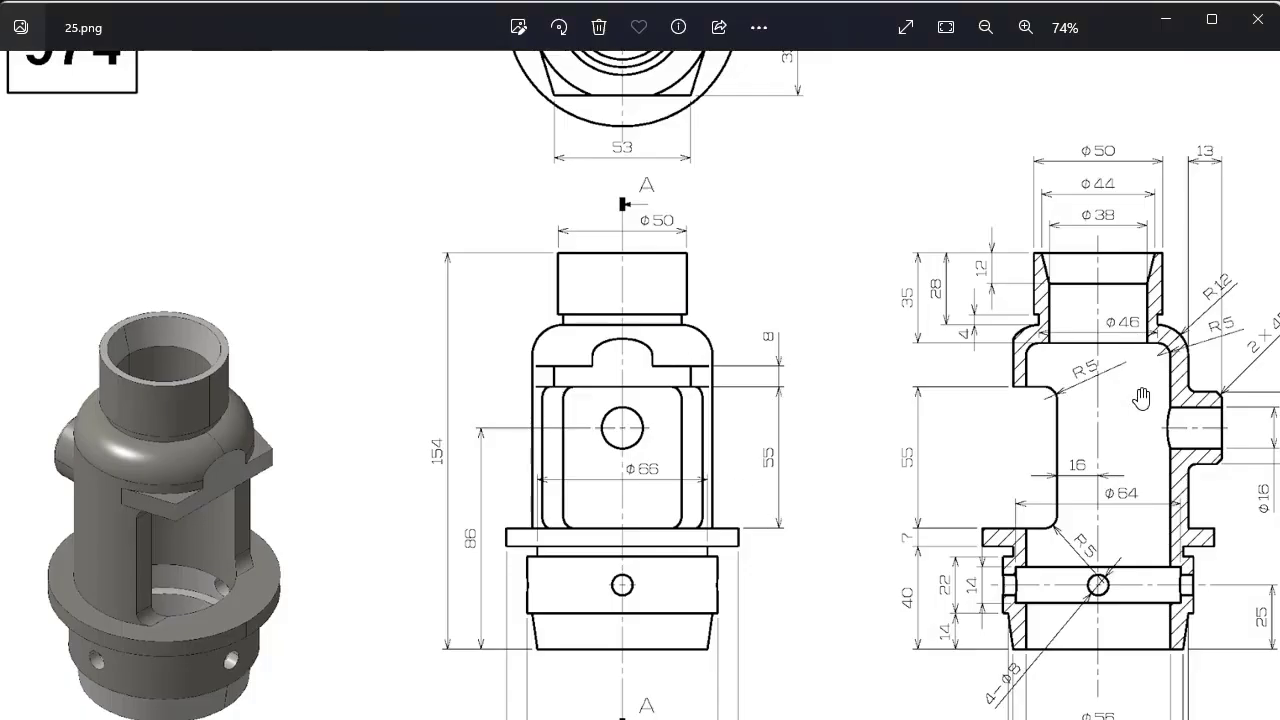
pyautogui.scroll(-4, 1141, 398)
pyautogui.scroll(1, 1120, 440)
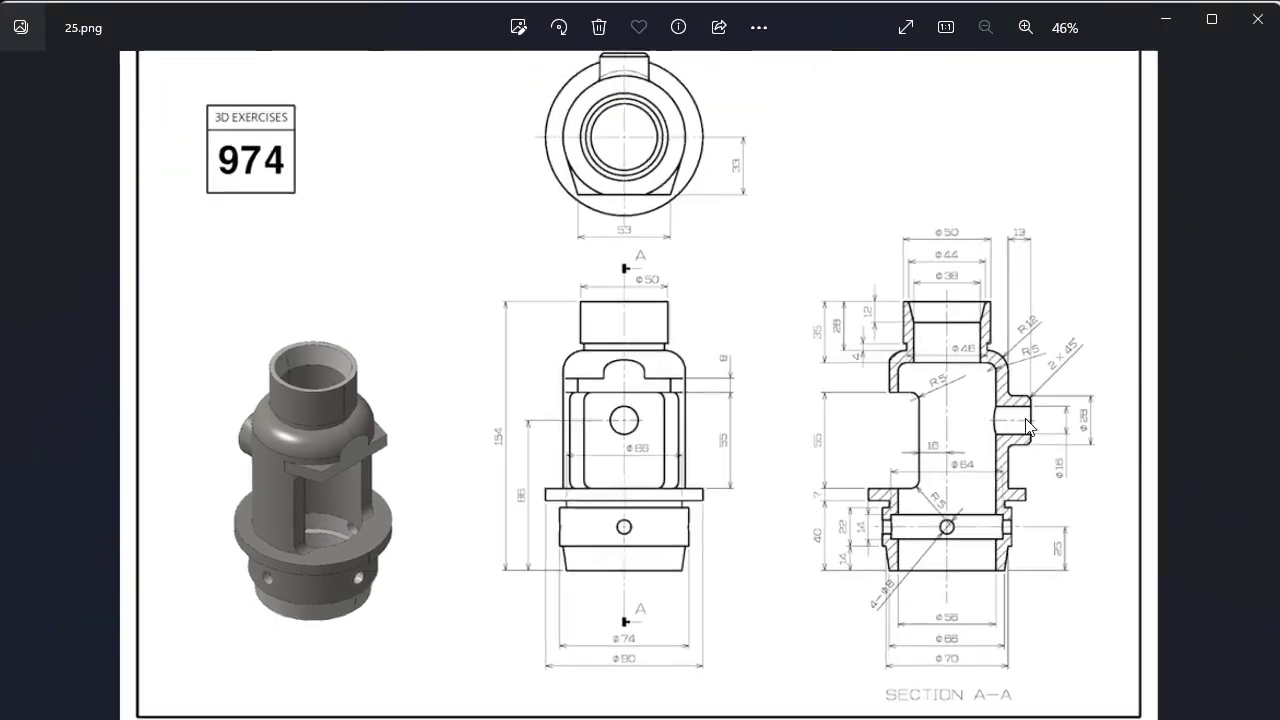
pyautogui.scroll(2, 1100, 480)
pyautogui.scroll(1, 1076, 512)
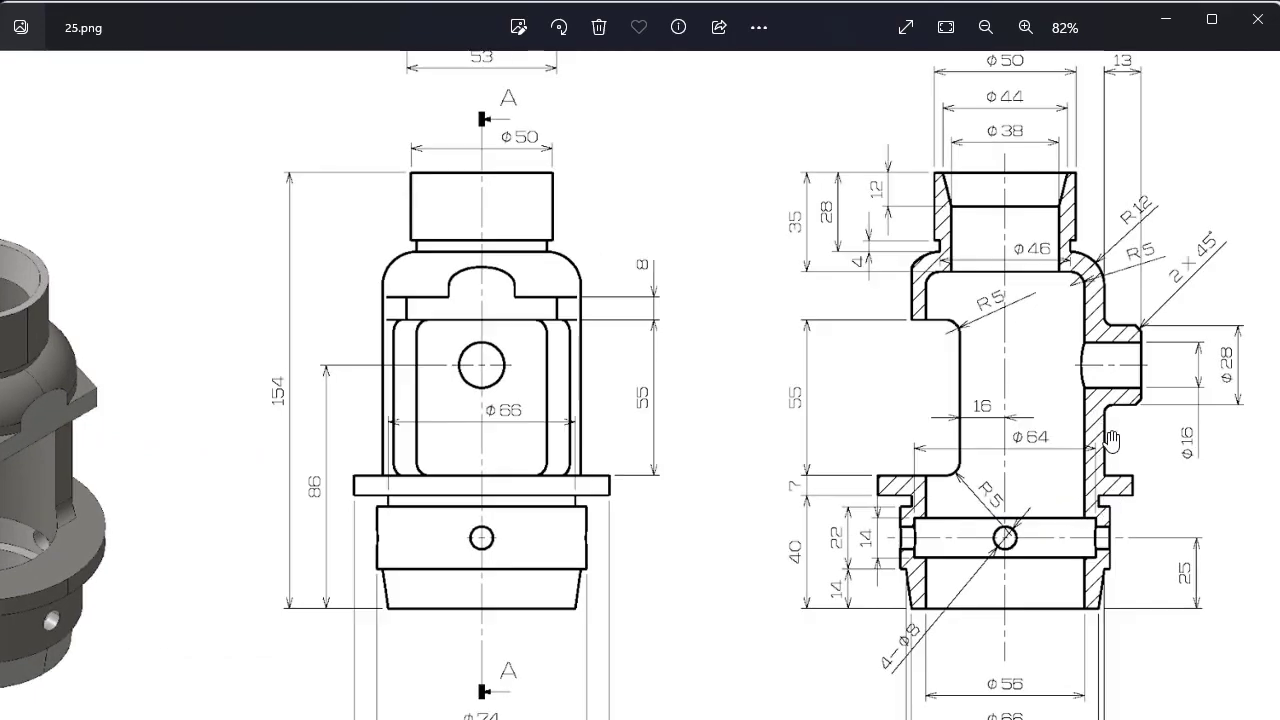
pyautogui.scroll(-1, 1050, 645)
pyautogui.scroll(-1, 900, 610)
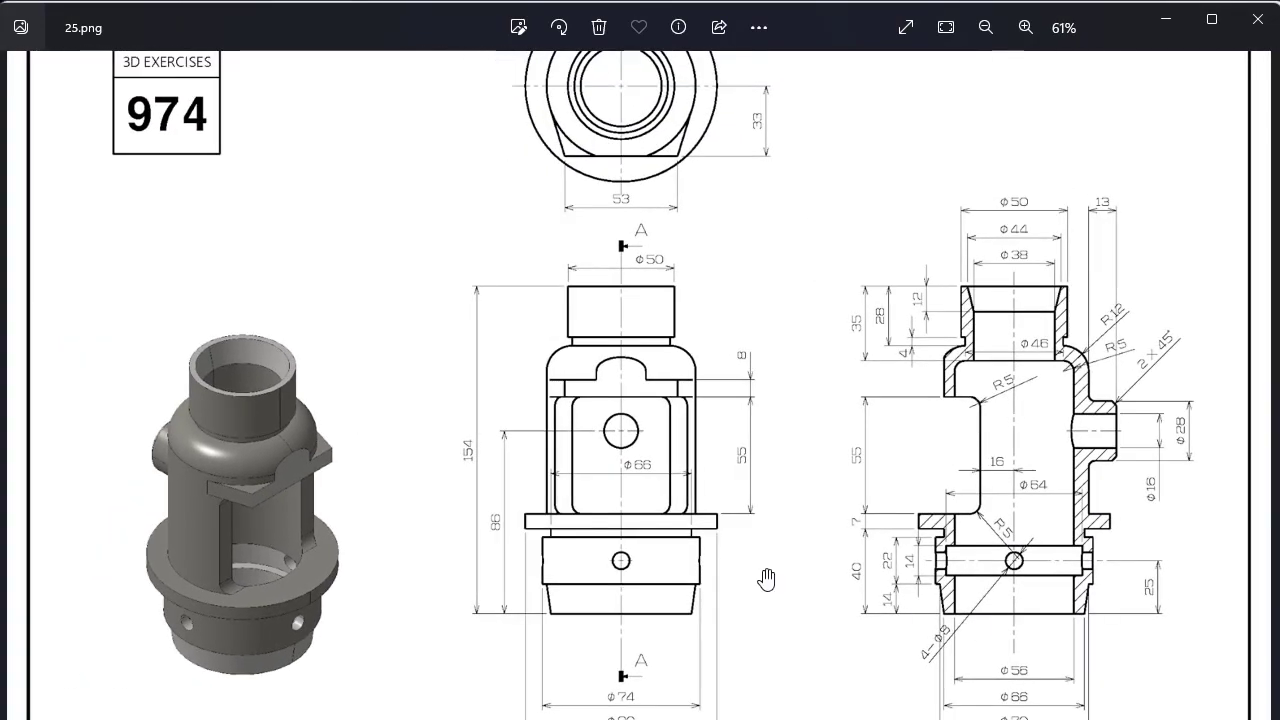
pyautogui.scroll(1, 587, 558)
pyautogui.scroll(-2, 590, 580)
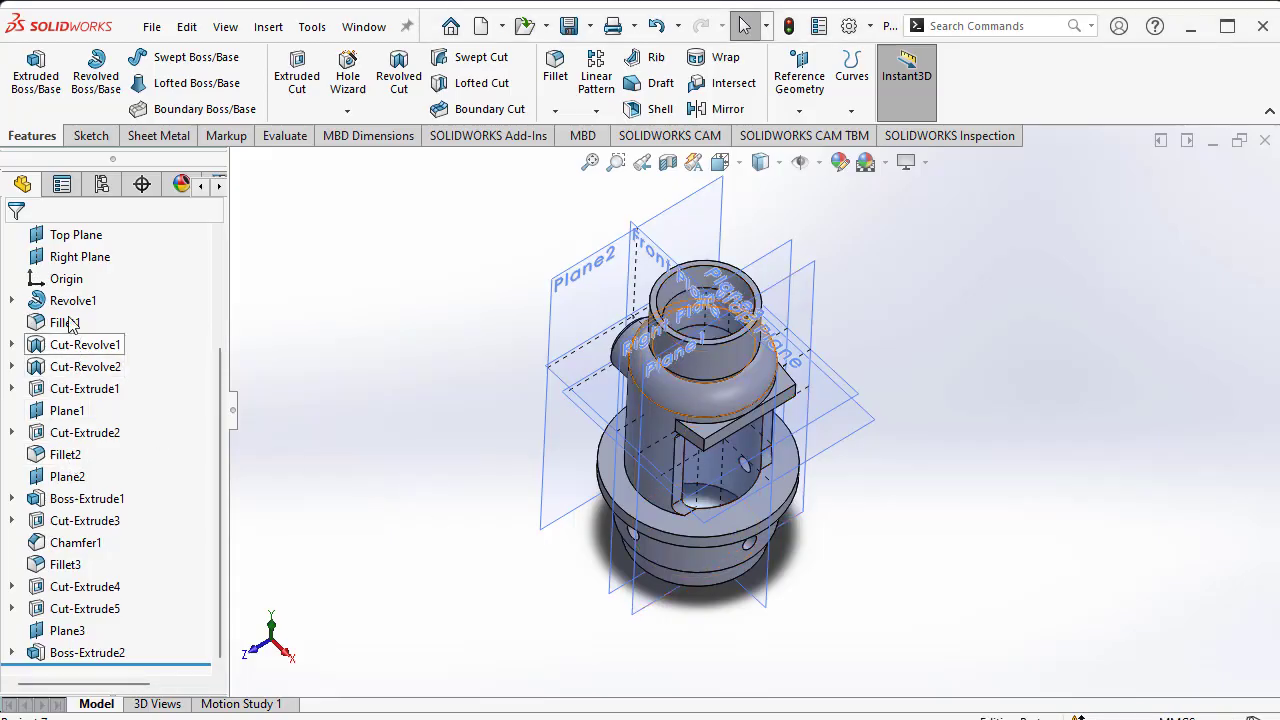
# - Reposition the 33.00 dimension lower in the Revolve1 sketch and return to the model
pyautogui.click(70, 300)
pyautogui.click(113, 243)
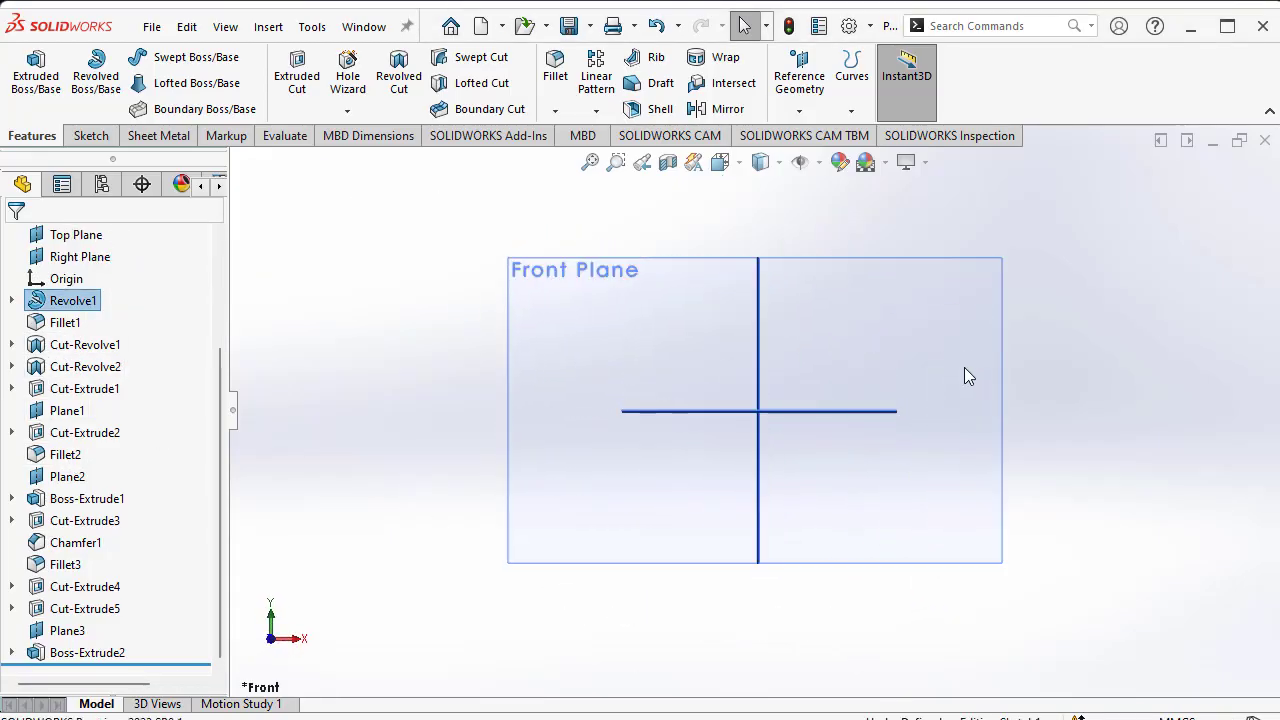
pyautogui.scroll(5, 768, 413)
pyautogui.scroll(-5, 768, 413)
pyautogui.scroll(-3, 768, 418)
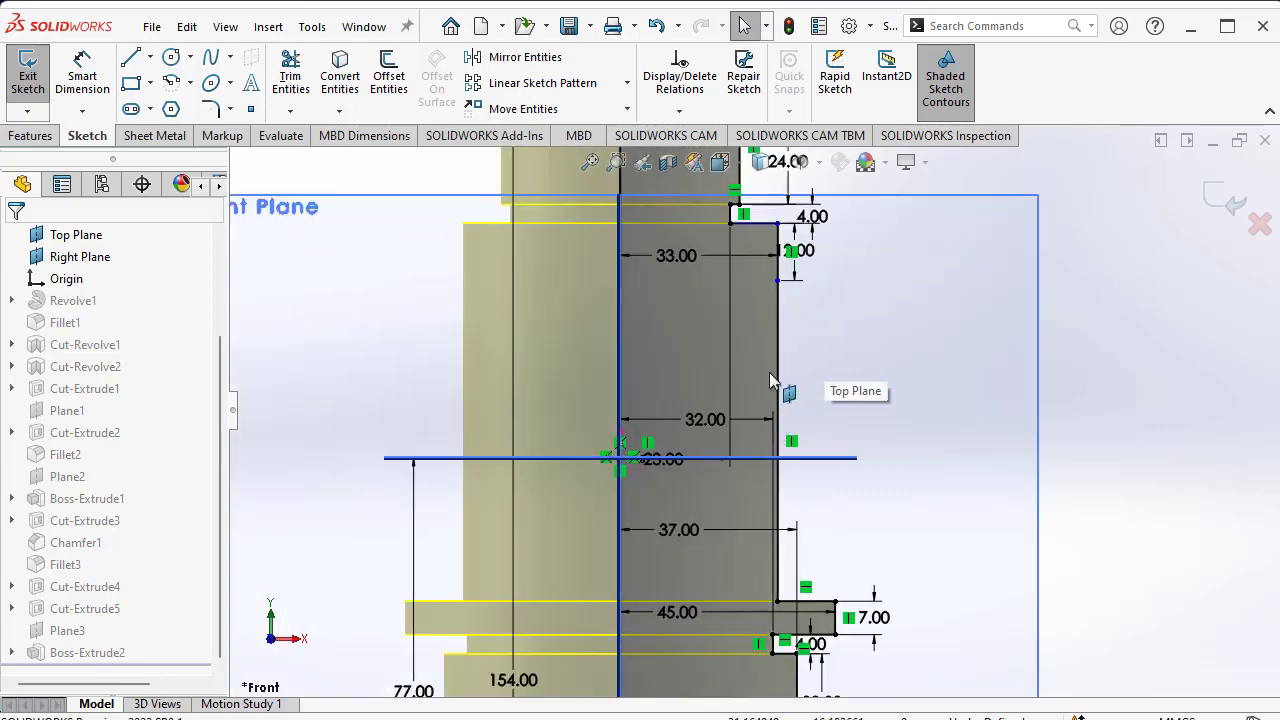
pyautogui.moveTo(673, 258); pyautogui.dragTo(675, 318)
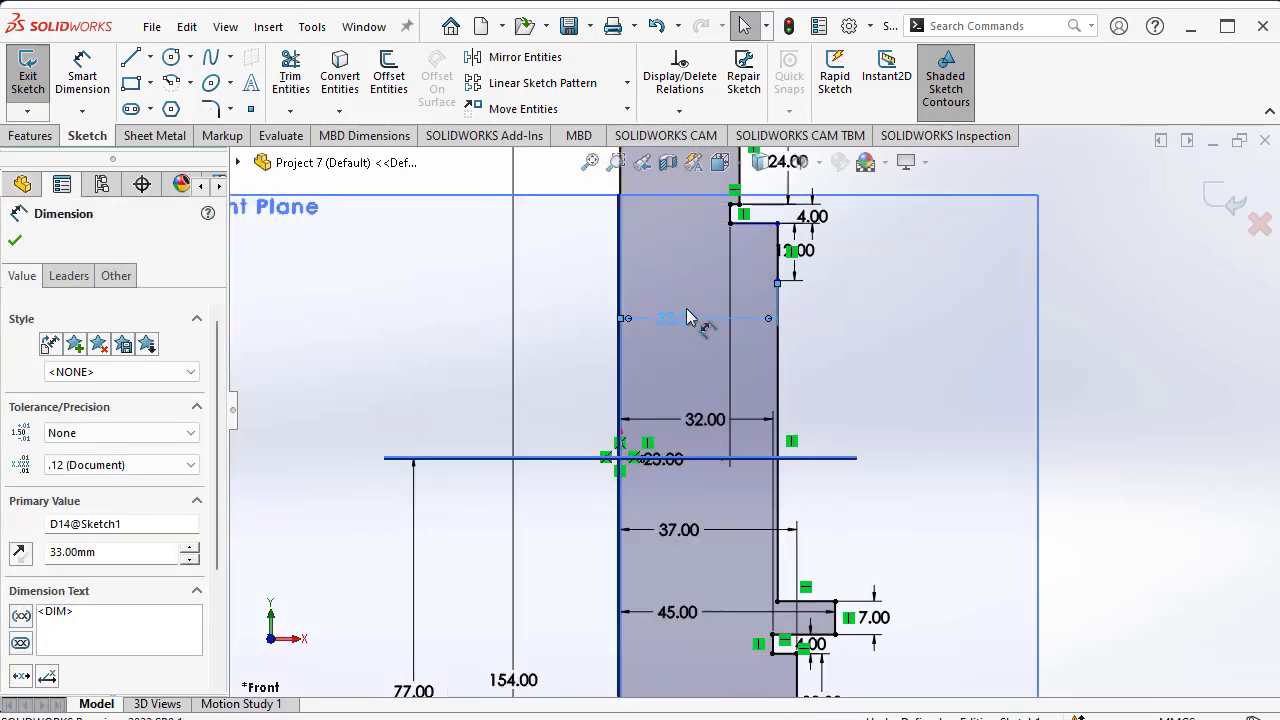
pyautogui.click(24, 80)
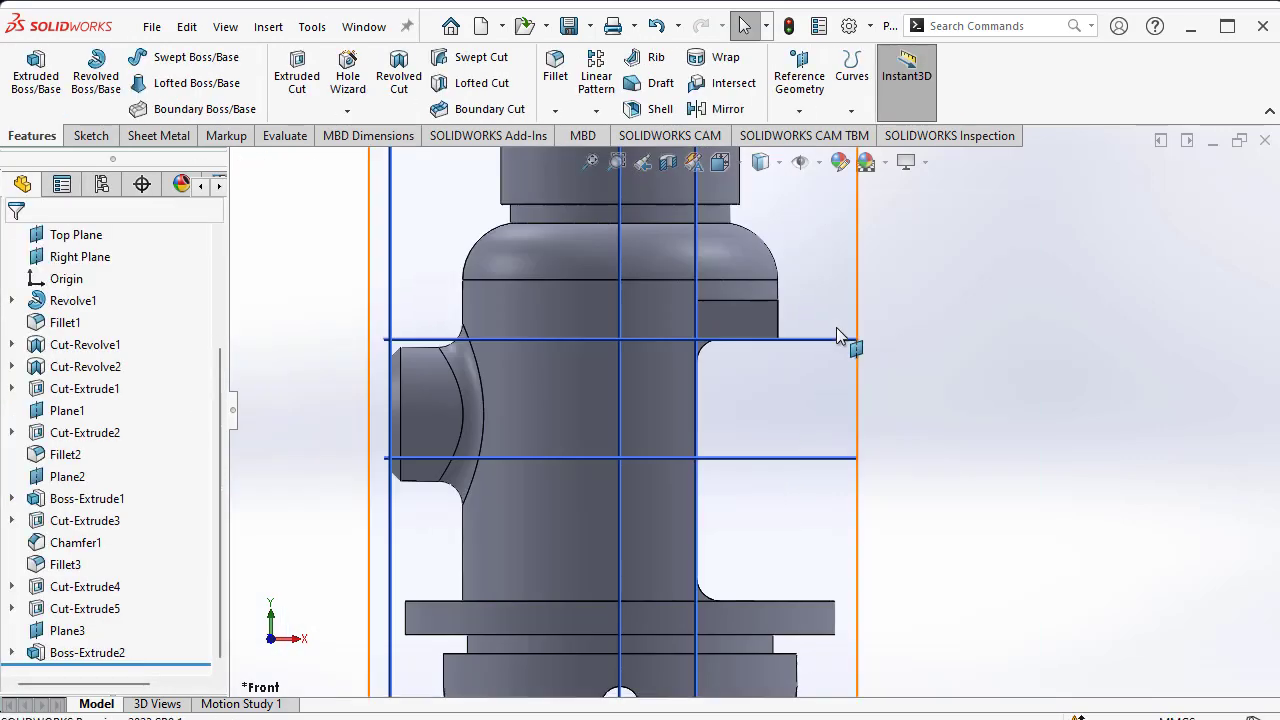
pyautogui.moveTo(730, 366); pyautogui.dragTo(806, 349, button='middle')
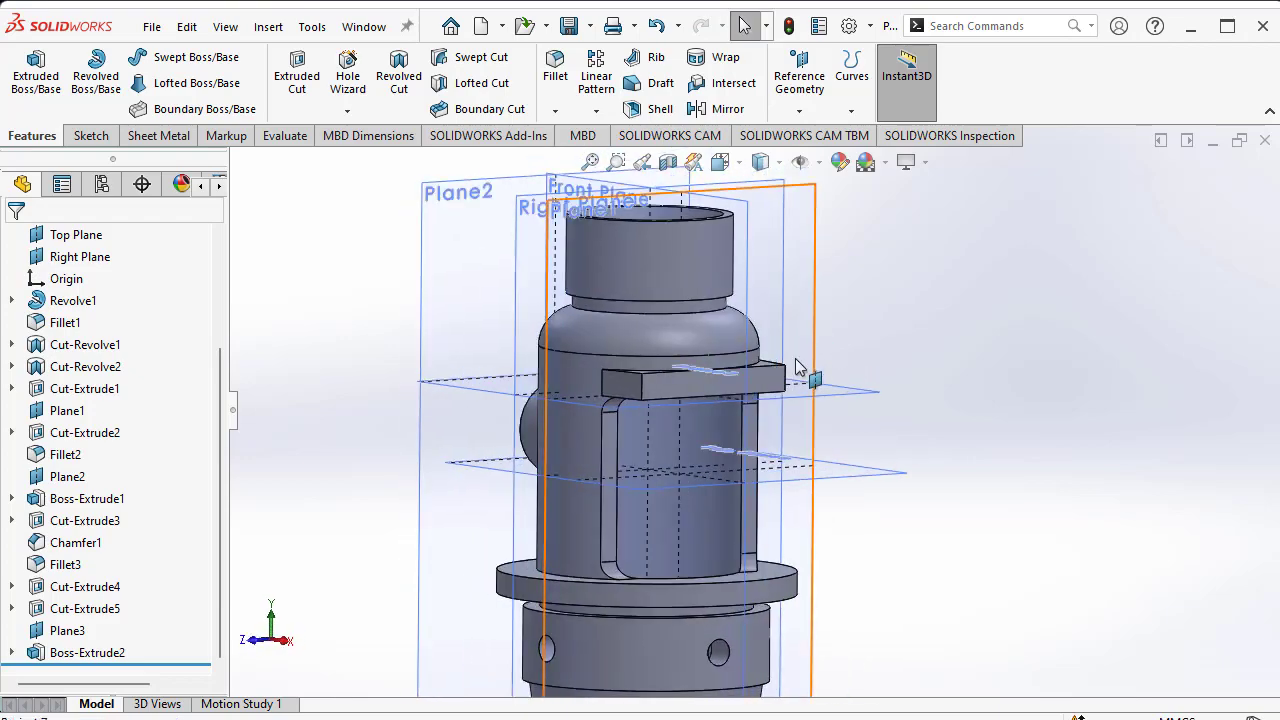
# - Start a sketch on the right-side plane and draw a rectangle near the tab
pyautogui.click(88, 136)
pyautogui.click(28, 68)
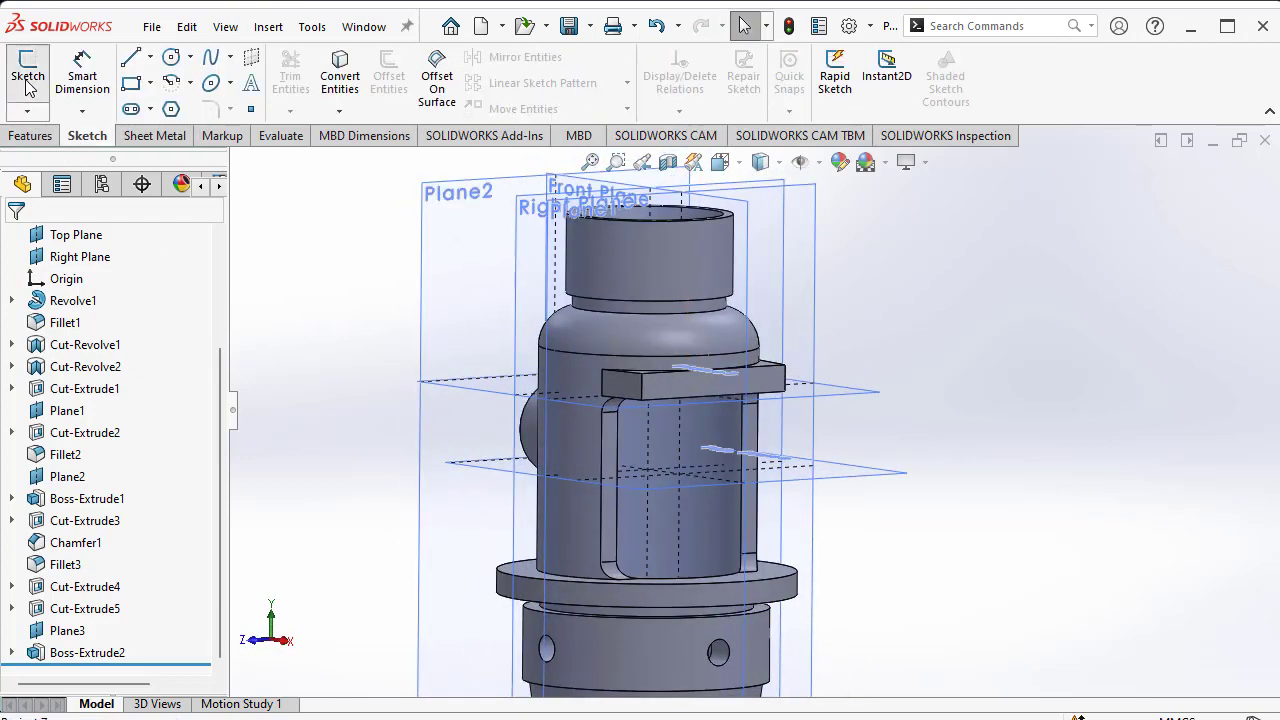
pyautogui.click(708, 392)
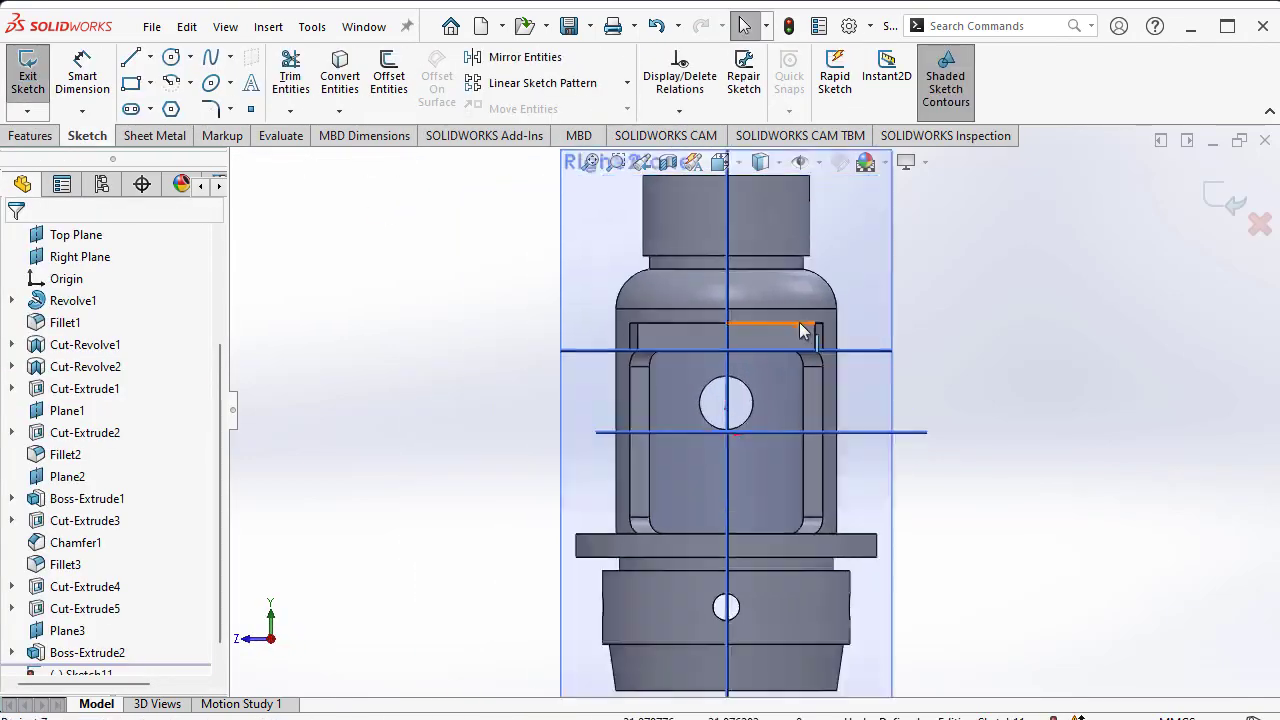
pyautogui.scroll(-2, 649, 398)
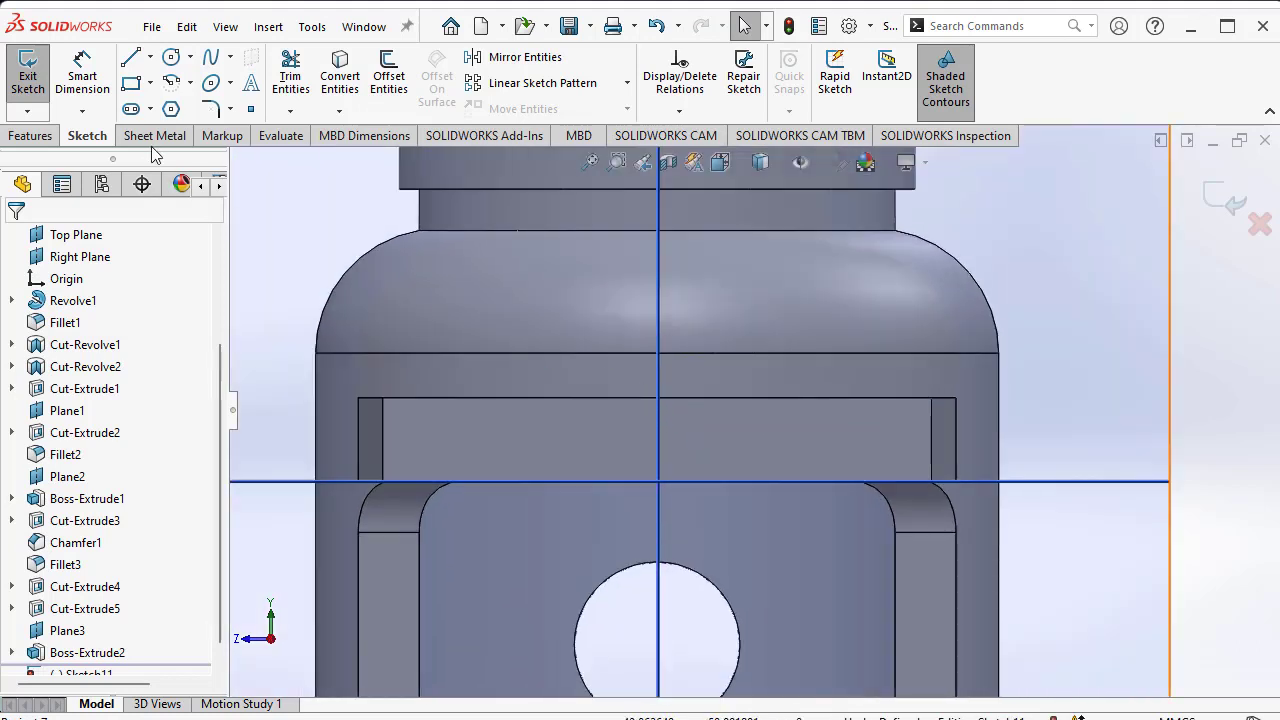
pyautogui.click(133, 82)
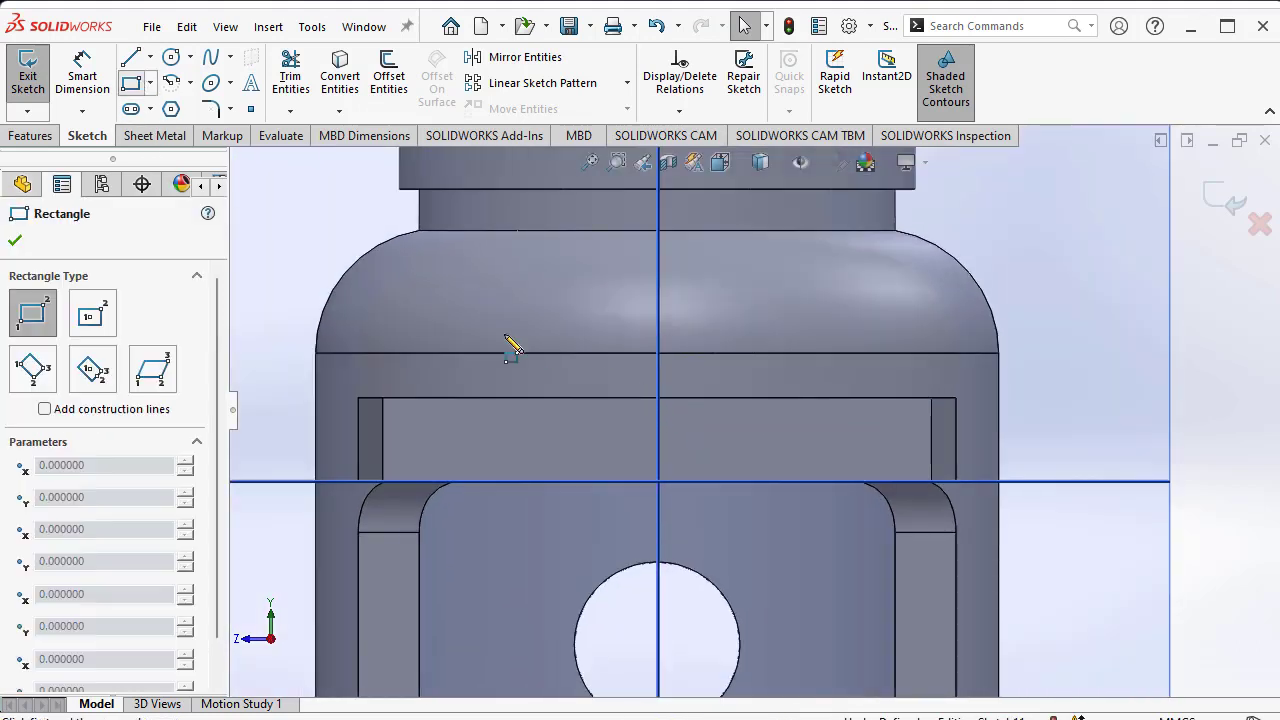
pyautogui.click(592, 334)
pyautogui.click(722, 397)
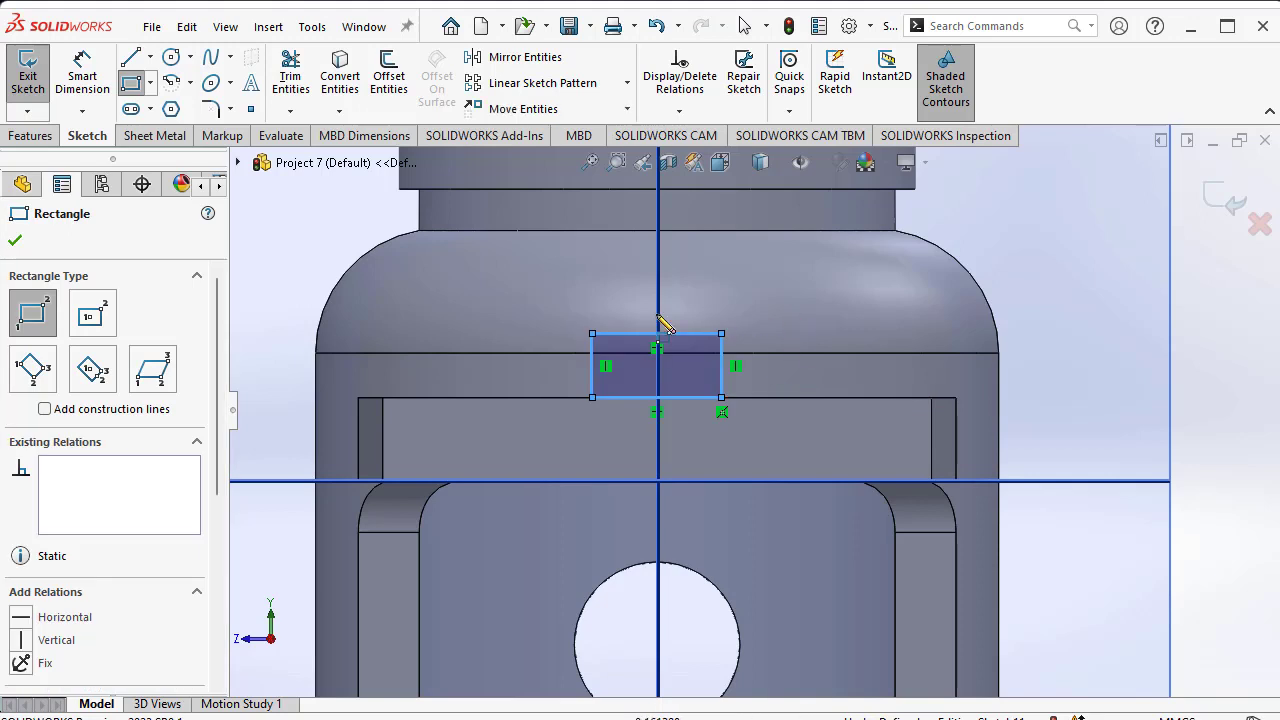
# - Dimension the rectangle 8 mm high, 8 mm wide, and 4 mm from the centreline
pyautogui.click(82, 80)
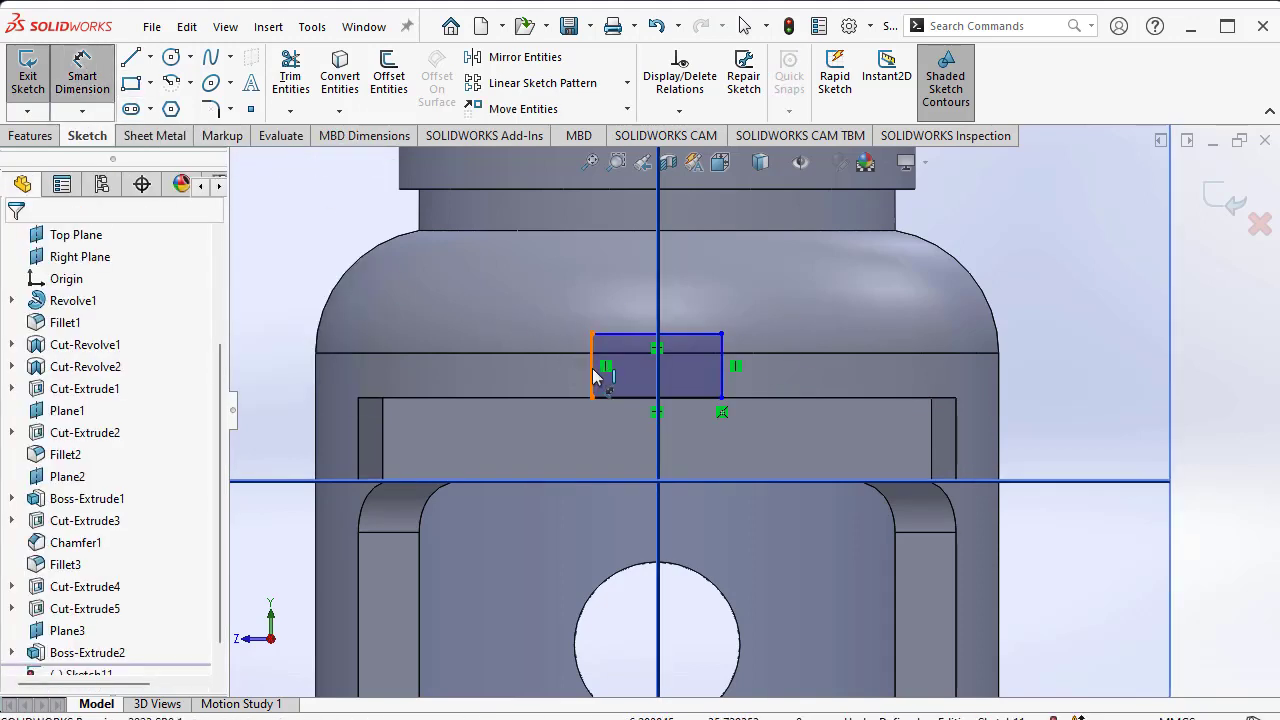
pyautogui.click(594, 375)
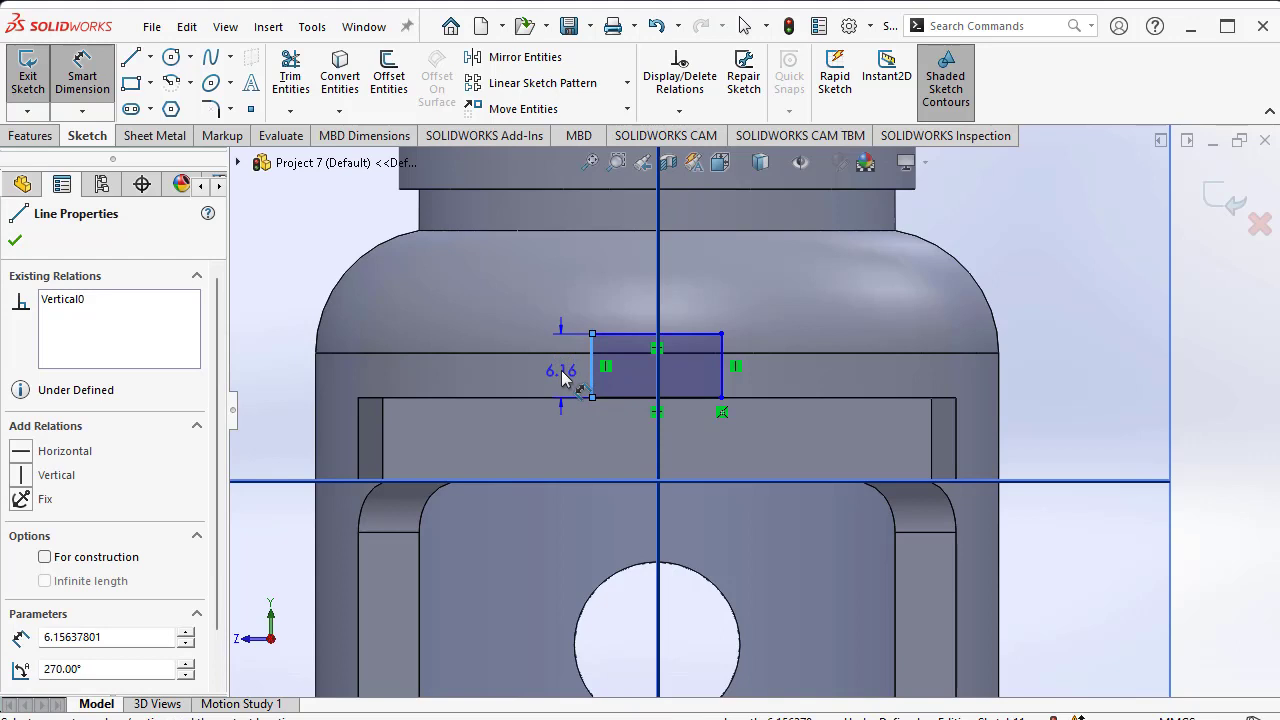
pyautogui.click(558, 372)
pyautogui.write('8')
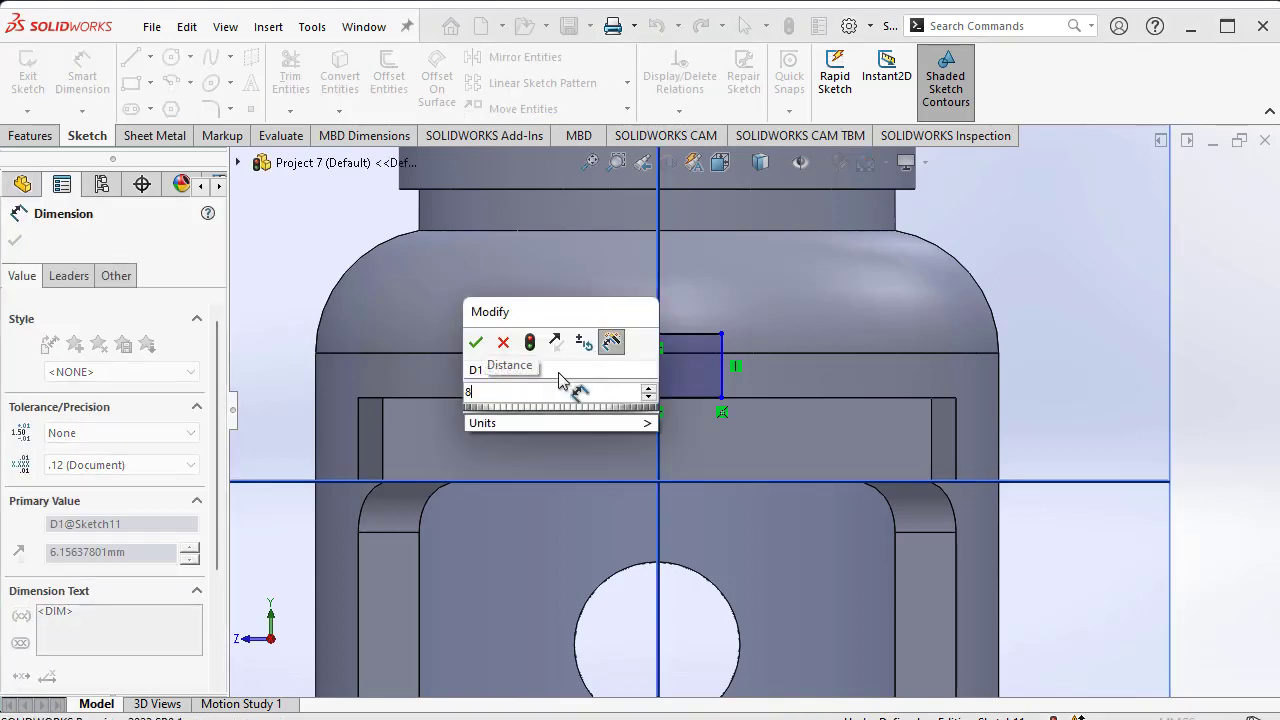
pyautogui.press('Return')
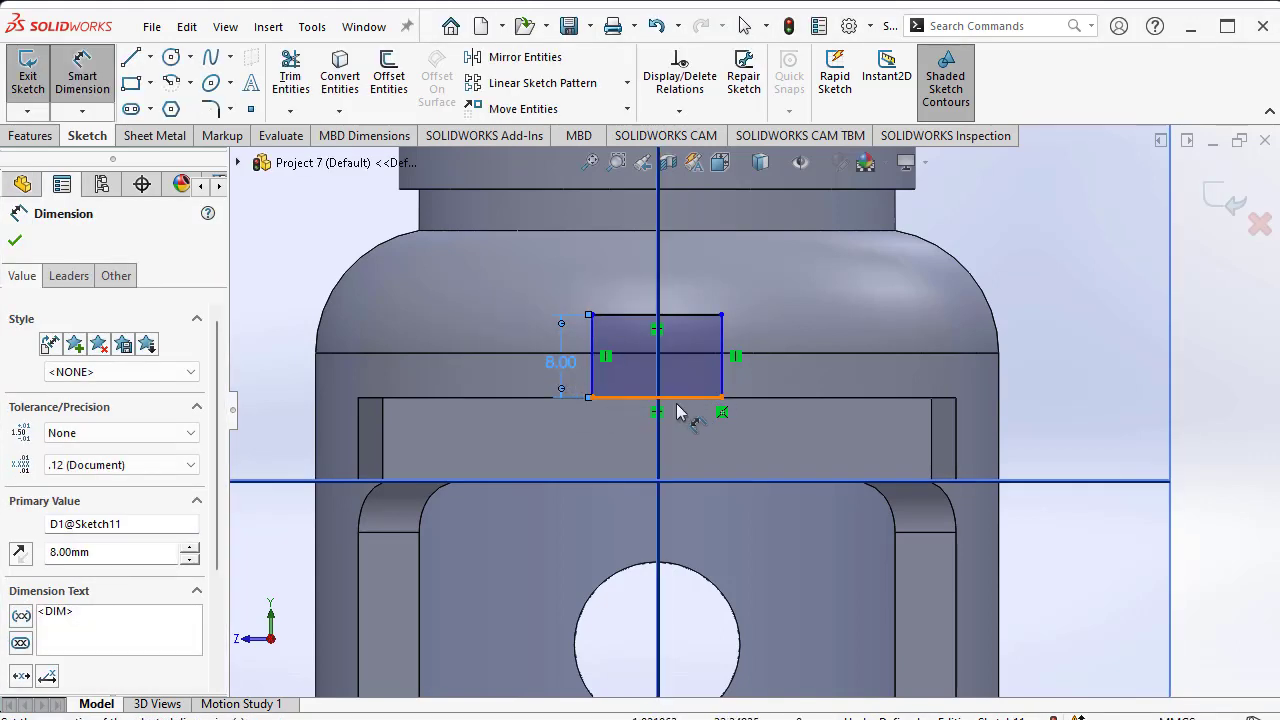
pyautogui.click(677, 402)
pyautogui.click(652, 452)
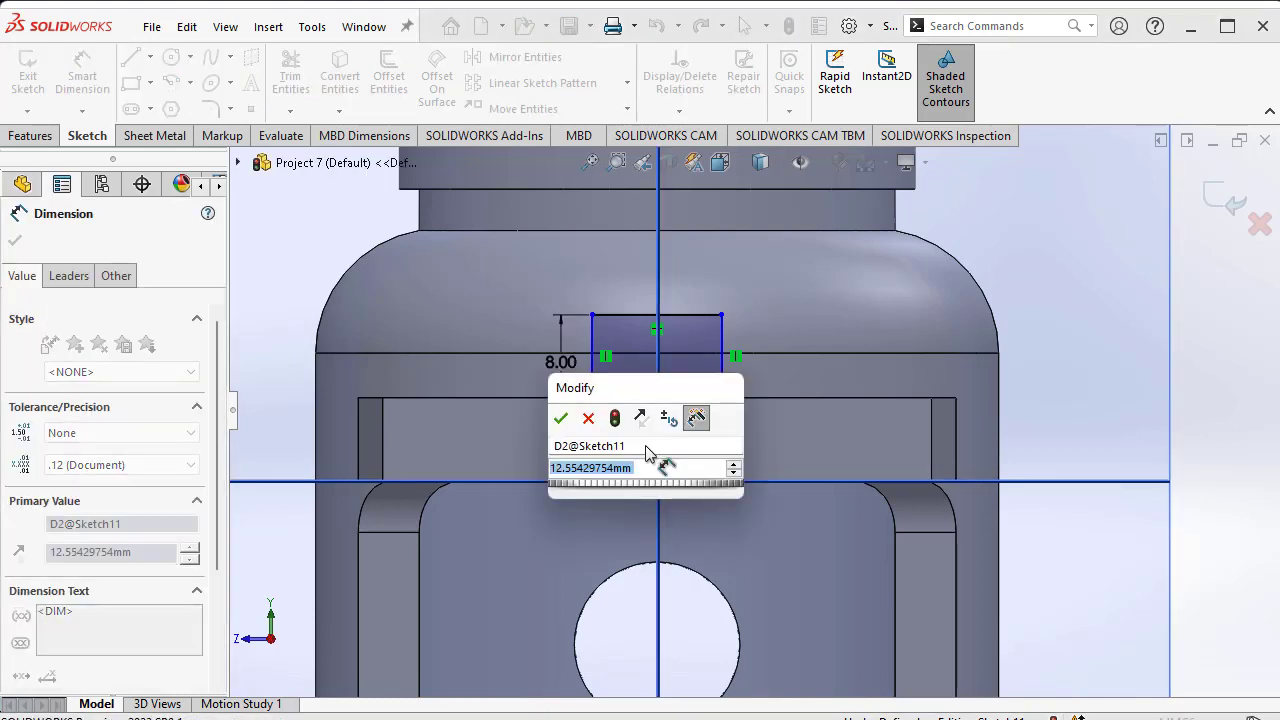
pyautogui.write('8')
pyautogui.press('Return')
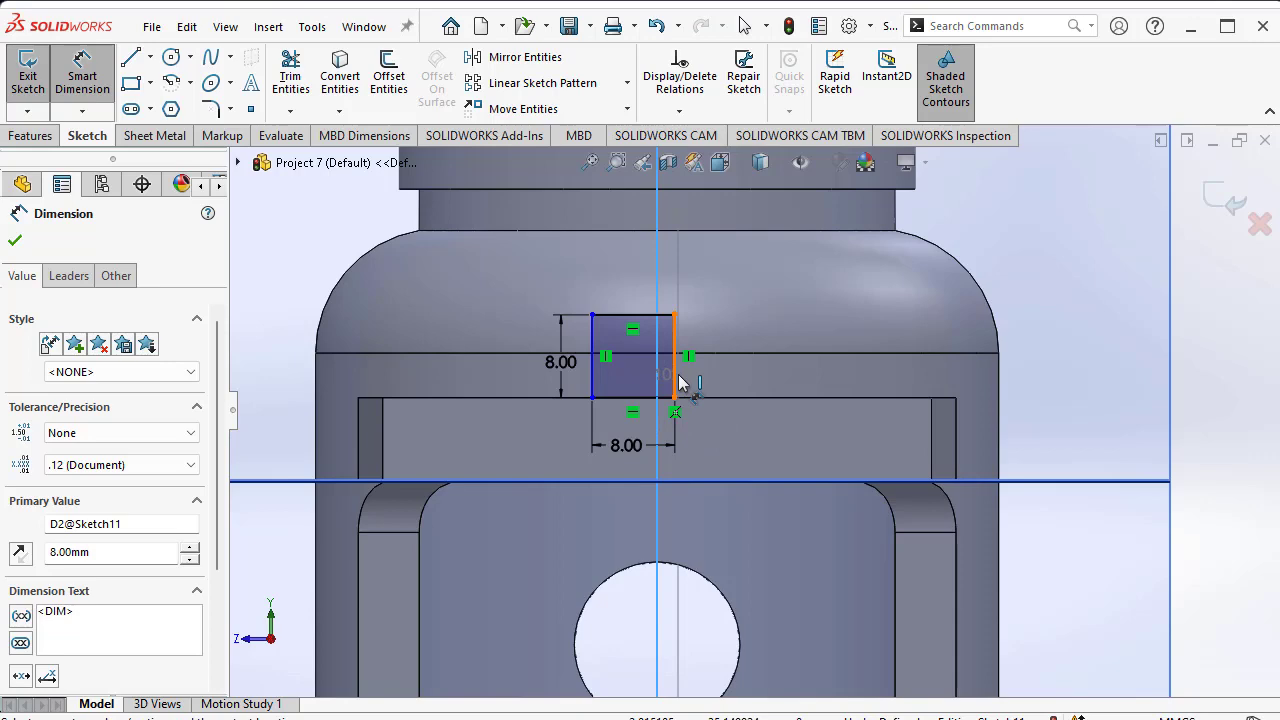
pyautogui.click(680, 382)
pyautogui.click(712, 376)
pyautogui.write('4')
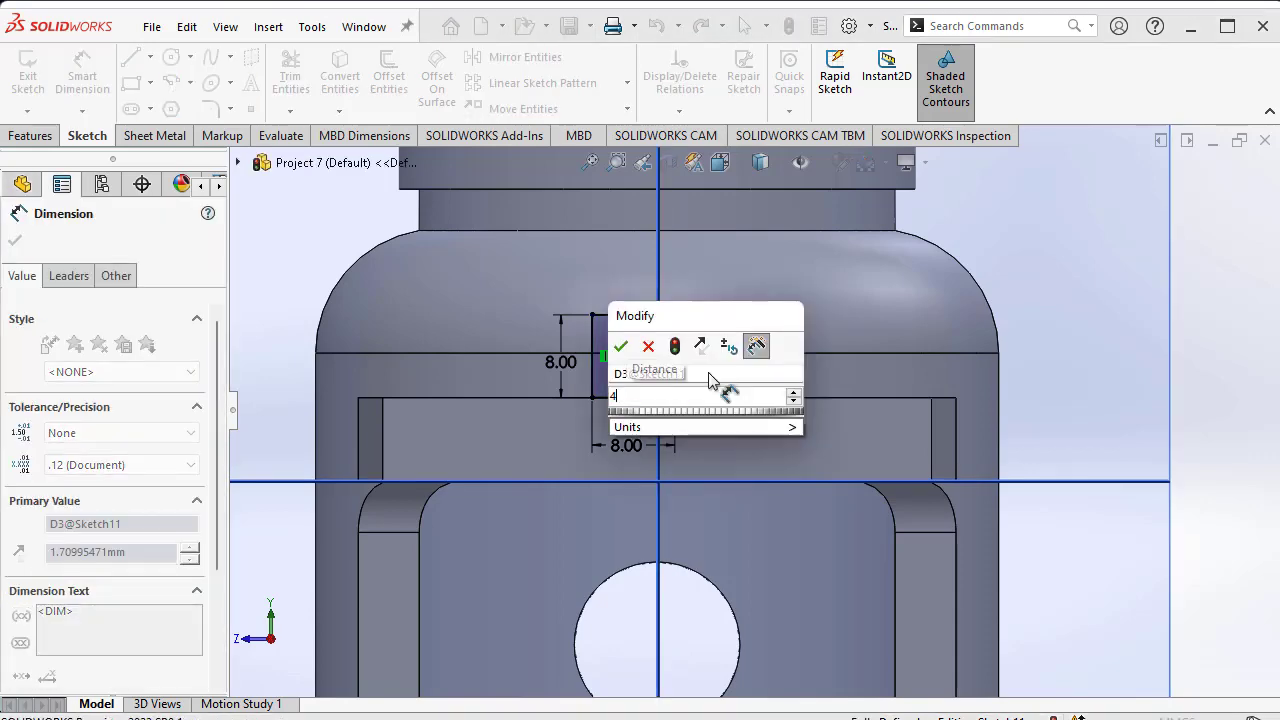
pyautogui.press('Return')
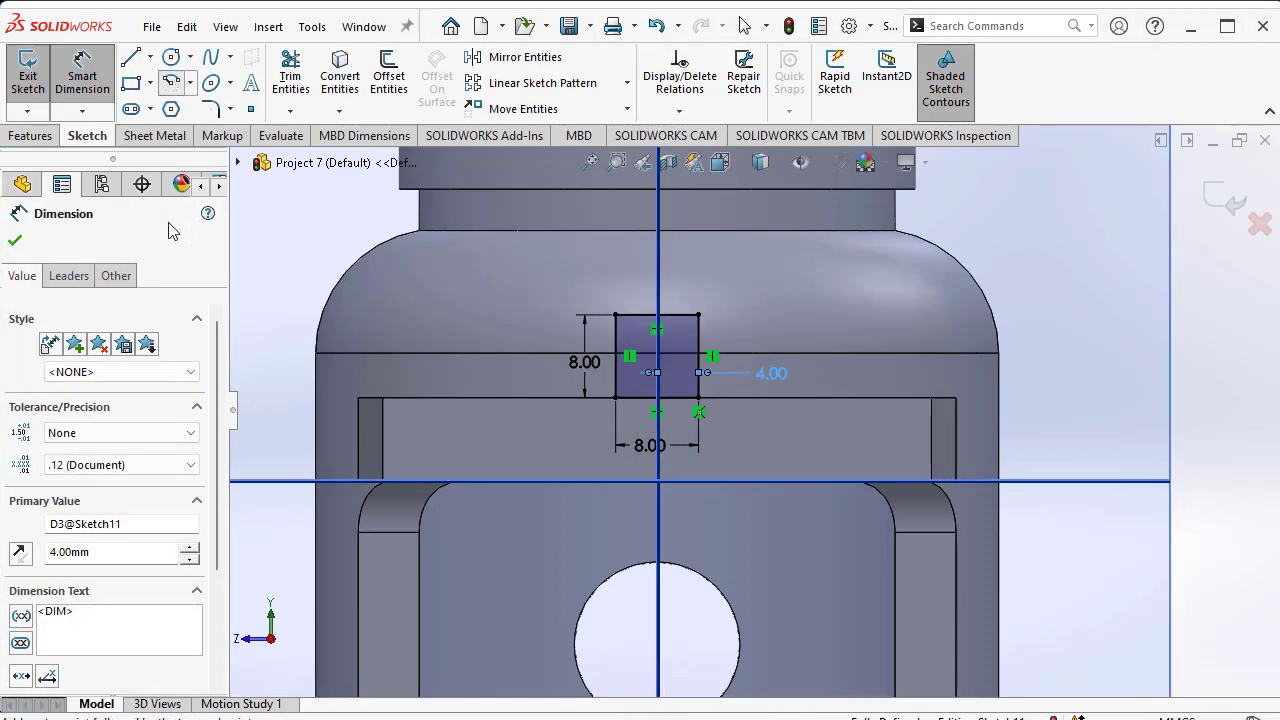
# - Draw a three-point arc spanning the rectangle's sides, arching over the square
pyautogui.press('a')
pyautogui.scroll(5, 700, 400)
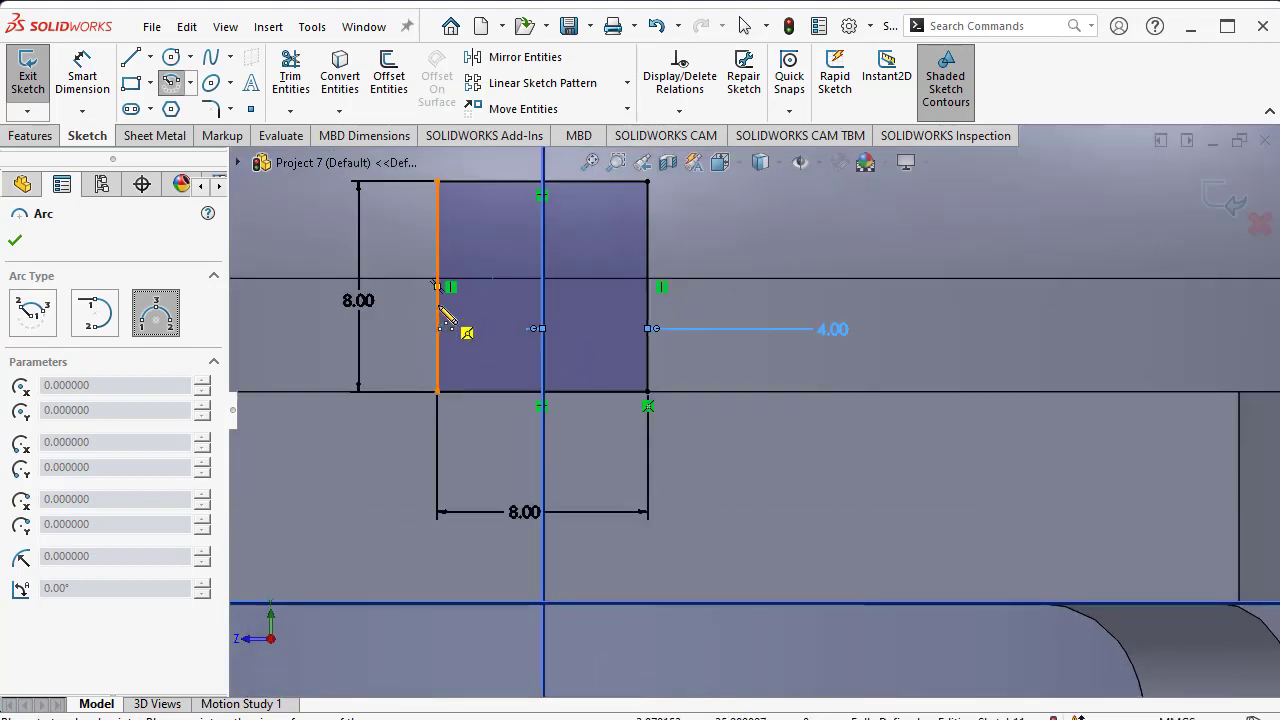
pyautogui.click(437, 287)
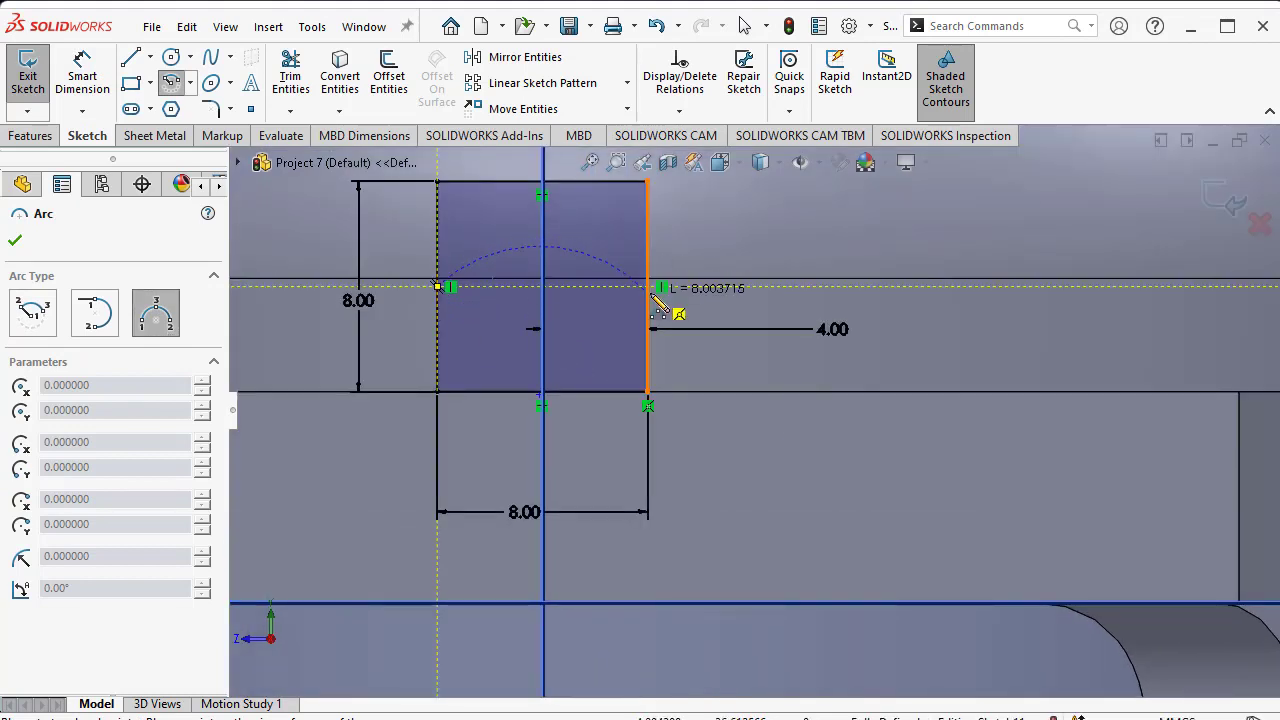
pyautogui.click(649, 288)
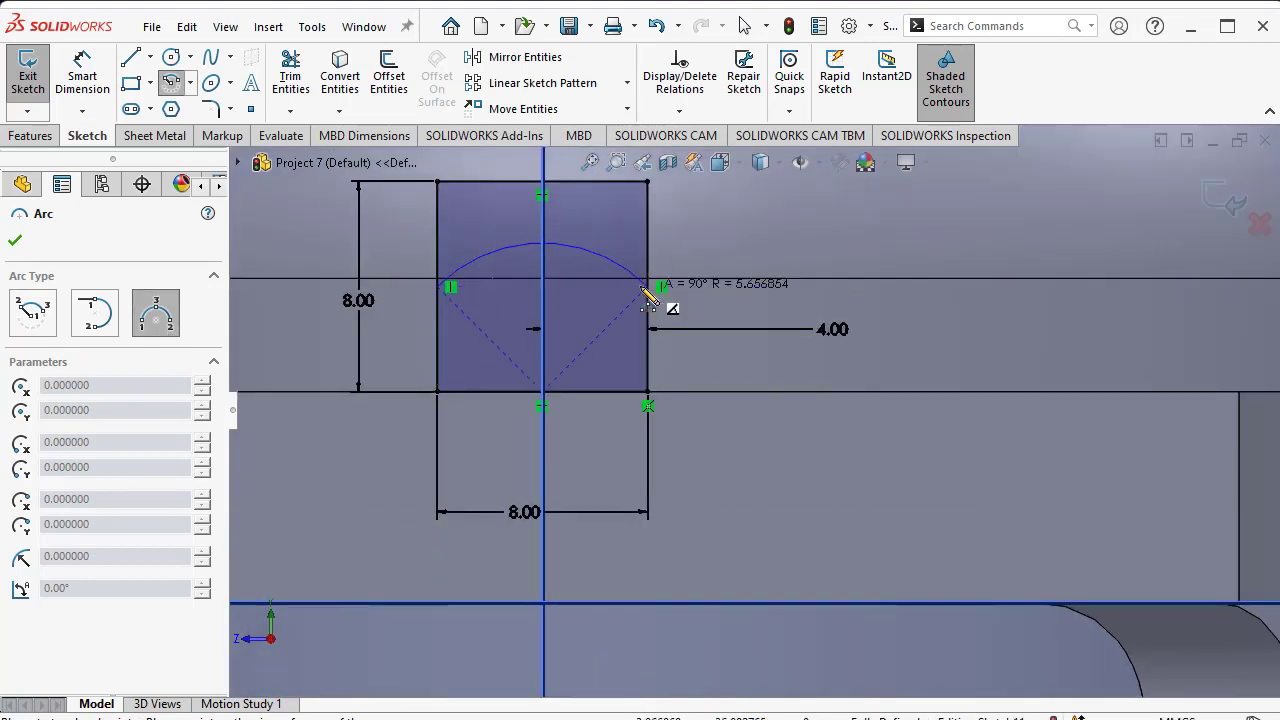
pyautogui.click(565, 262)
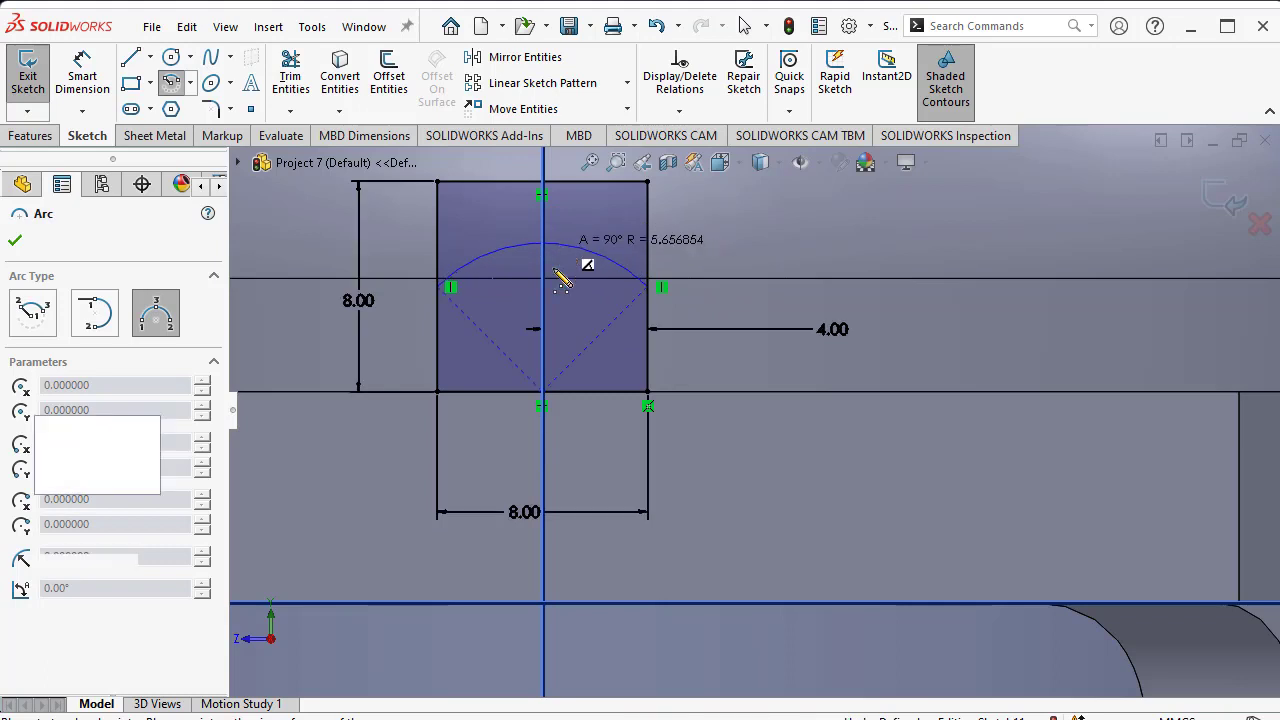
pyautogui.click(17, 242)
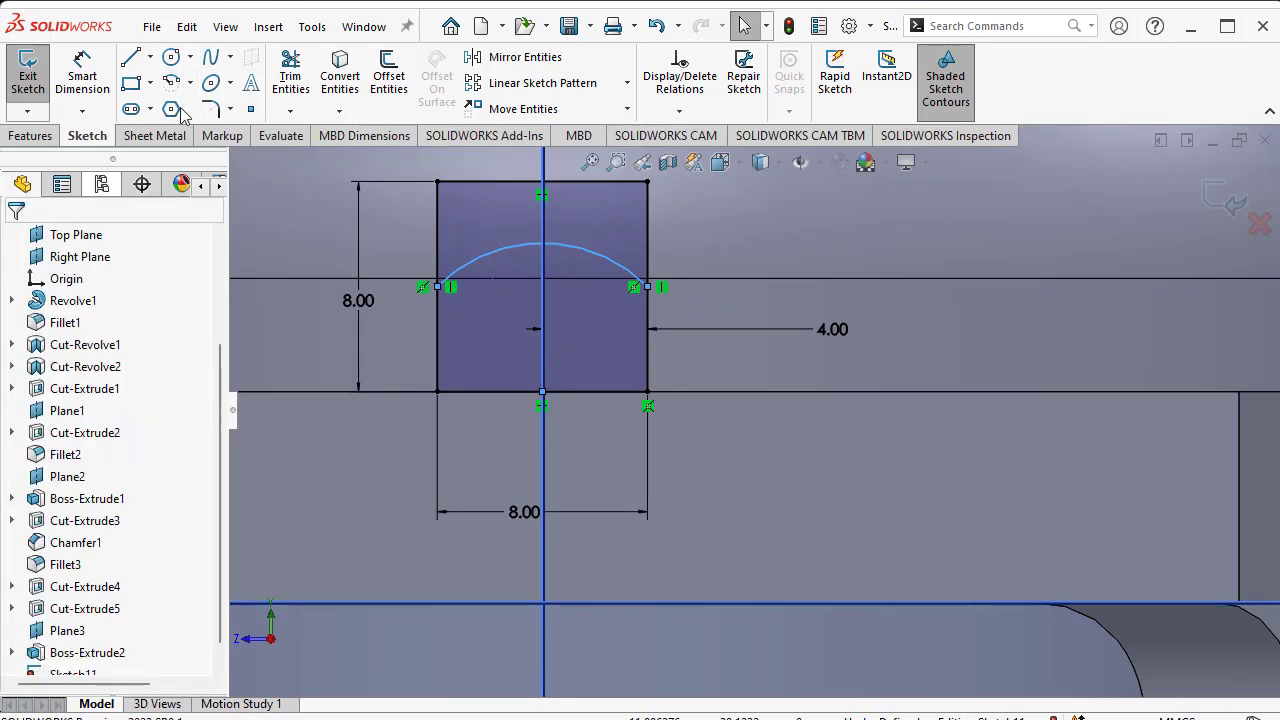
# - Trim away the flat top edge and leftover segments, leaving the arched profile
pyautogui.click(290, 75)
pyautogui.moveTo(465, 228); pyautogui.dragTo(543, 190)
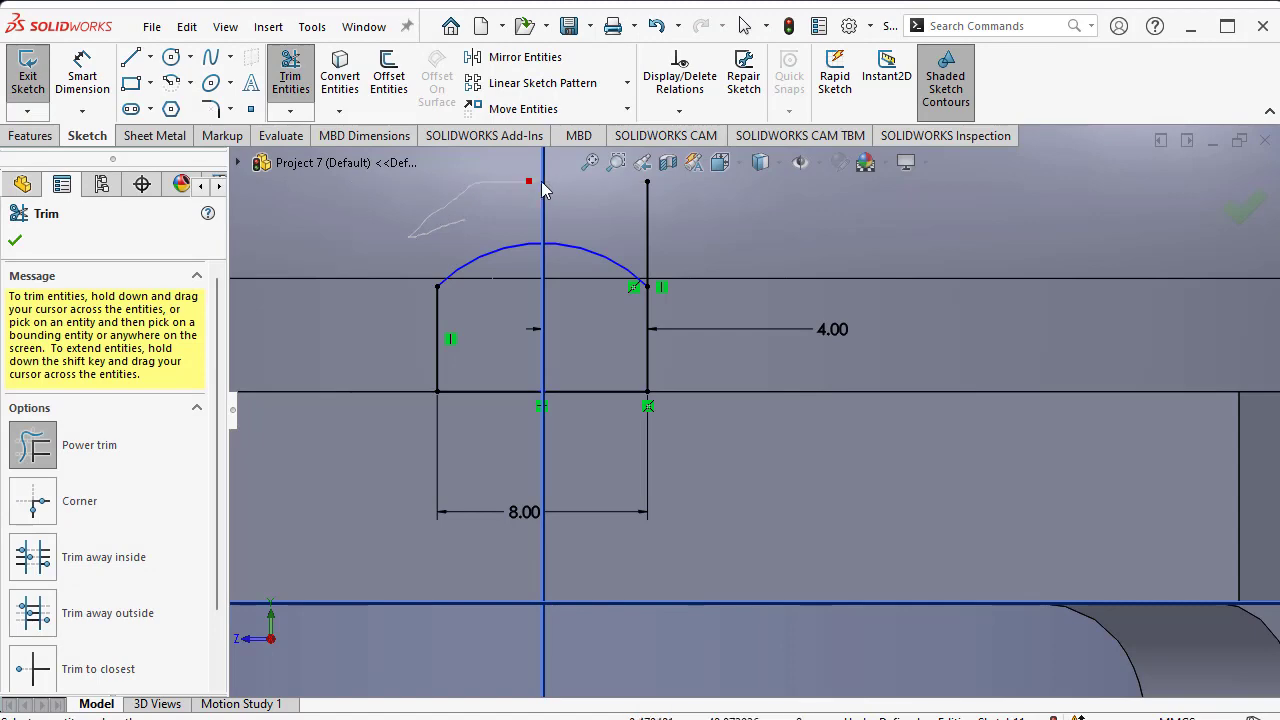
pyautogui.moveTo(674, 255); pyautogui.dragTo(676, 258)
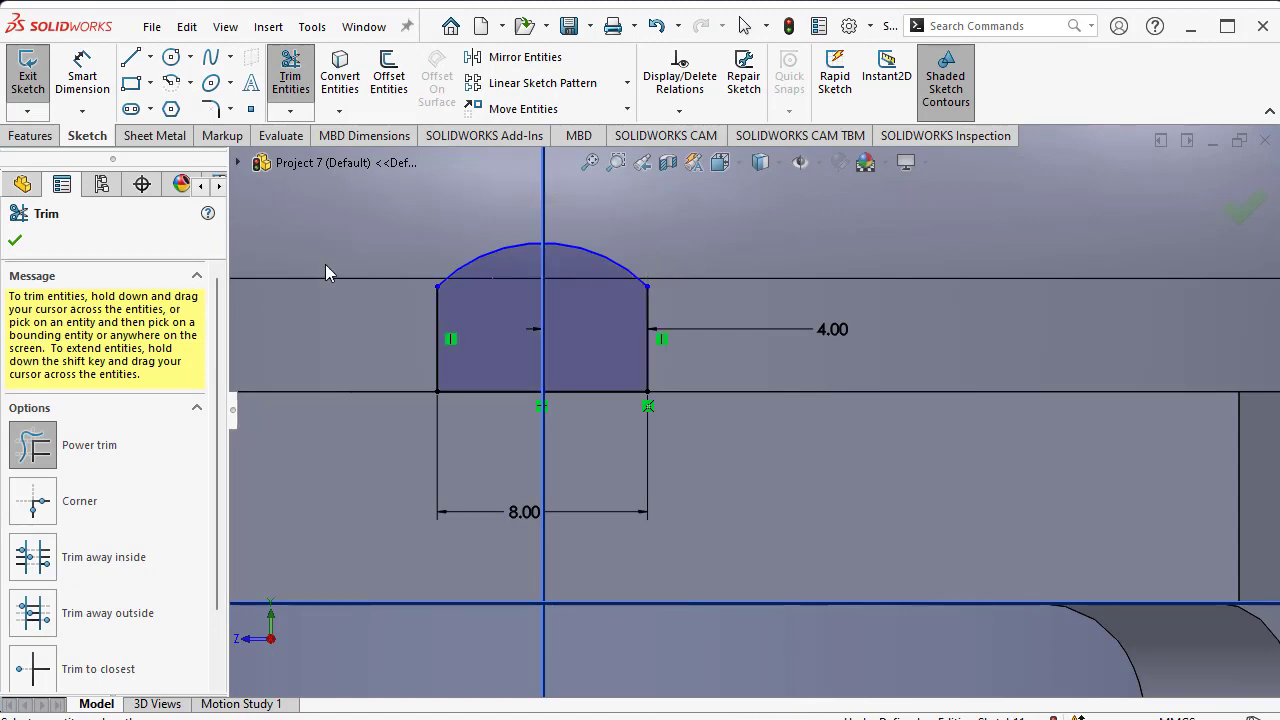
pyautogui.click(30, 135)
# - Extrude the arched sketch Blind 8 mm as a merged boss, then orbit to inspect it
pyautogui.click(36, 75)
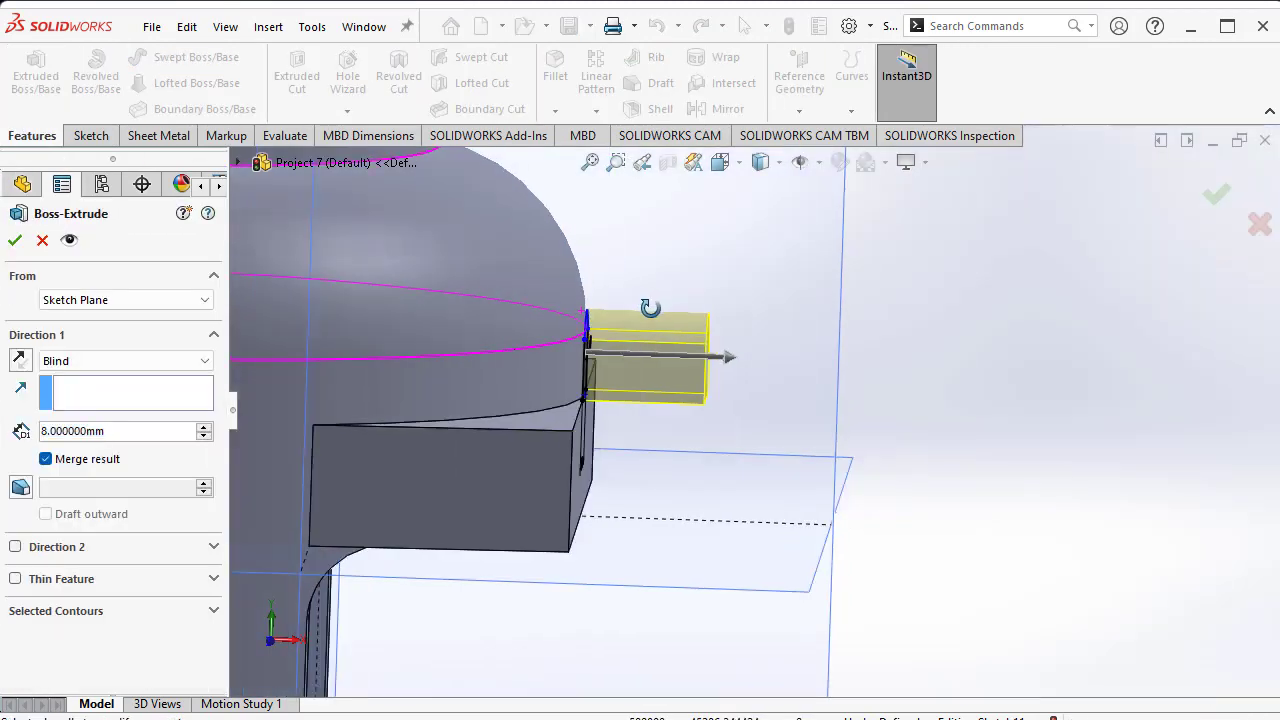
pyautogui.moveTo(743, 359)
pyautogui.mouseDown()
pyautogui.moveTo(760, 360)
pyautogui.moveTo(552, 362)
pyautogui.mouseUp()
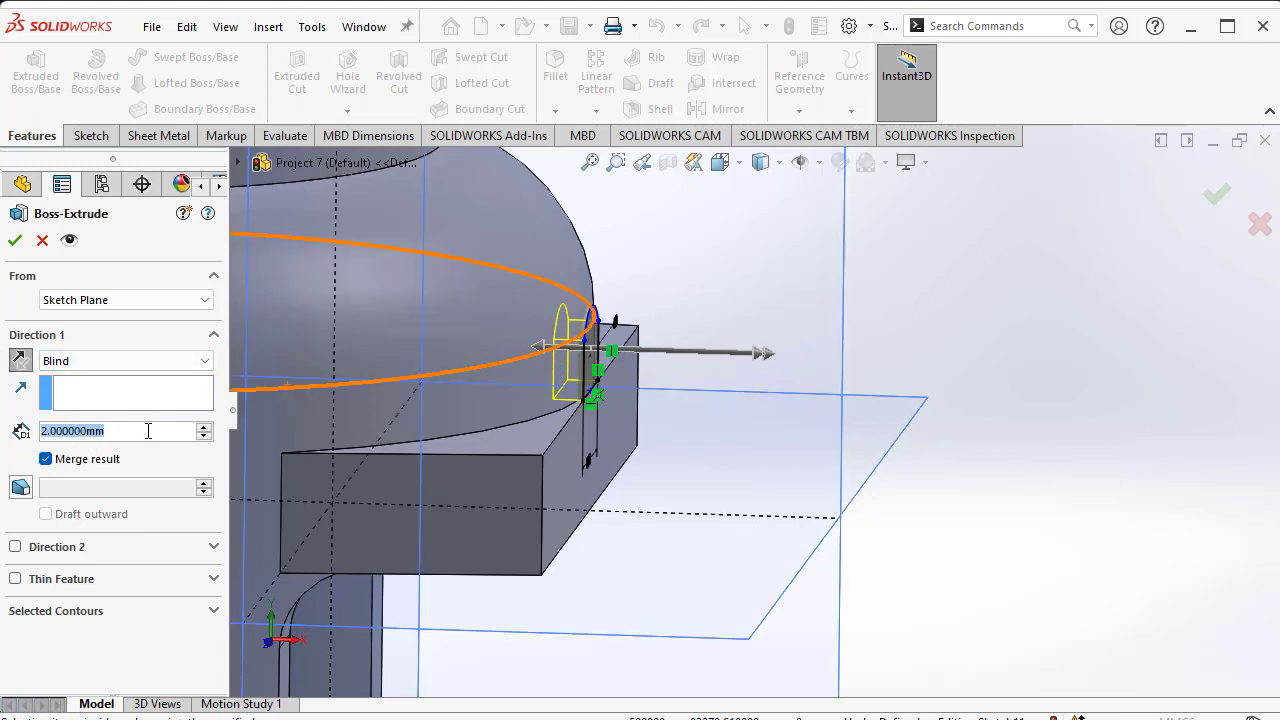
pyautogui.write('8')
pyautogui.press('Return')
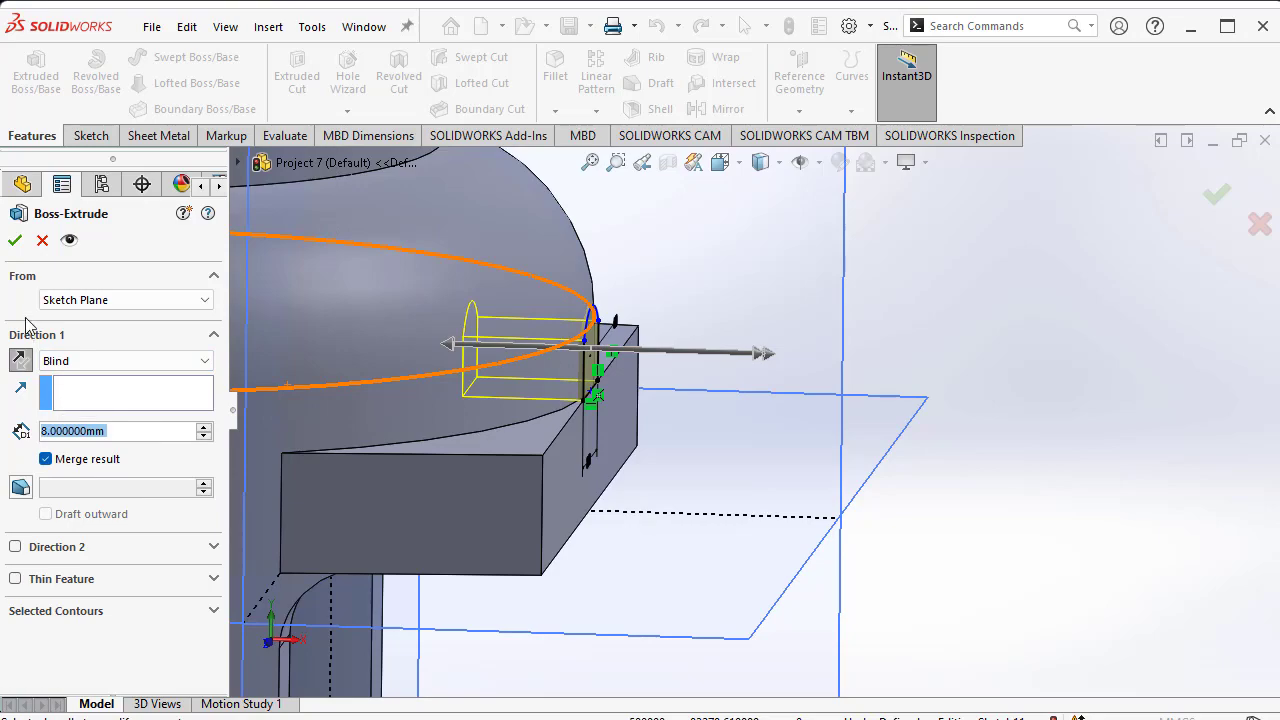
pyautogui.click(15, 244)
pyautogui.moveTo(971, 486)
pyautogui.mouseDown(button='middle')
pyautogui.moveTo(785, 393)
pyautogui.moveTo(638, 383)
pyautogui.moveTo(722, 490)
pyautogui.moveTo(680, 415)
pyautogui.mouseUp(button='middle')
pyautogui.scroll(5, 785, 393)
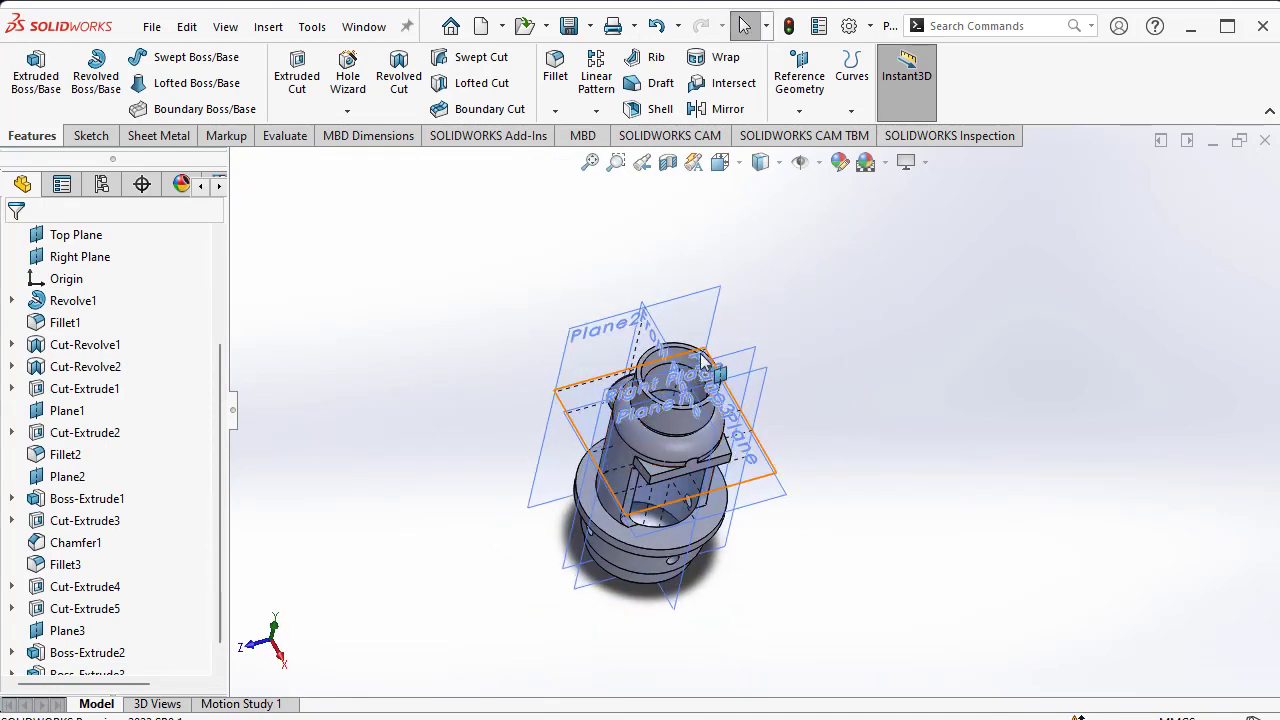
pyautogui.scroll(2, 652, 415)
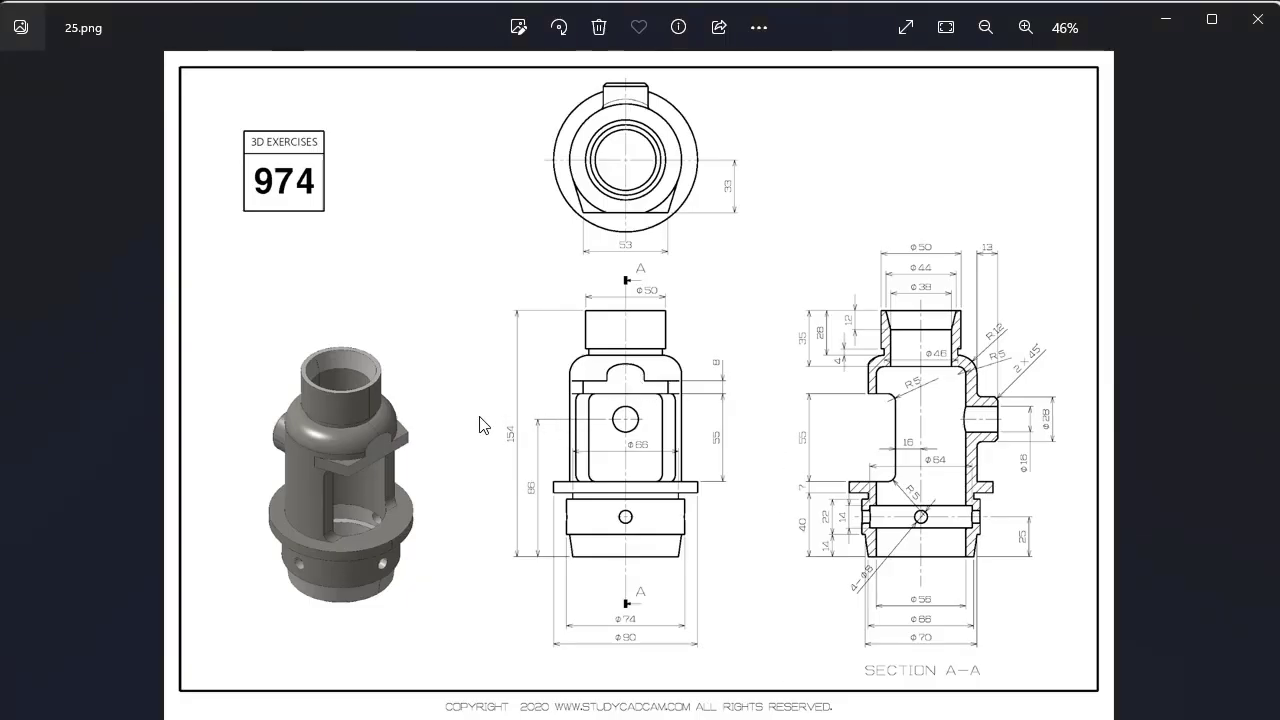
pyautogui.scroll(3, 771, 454)
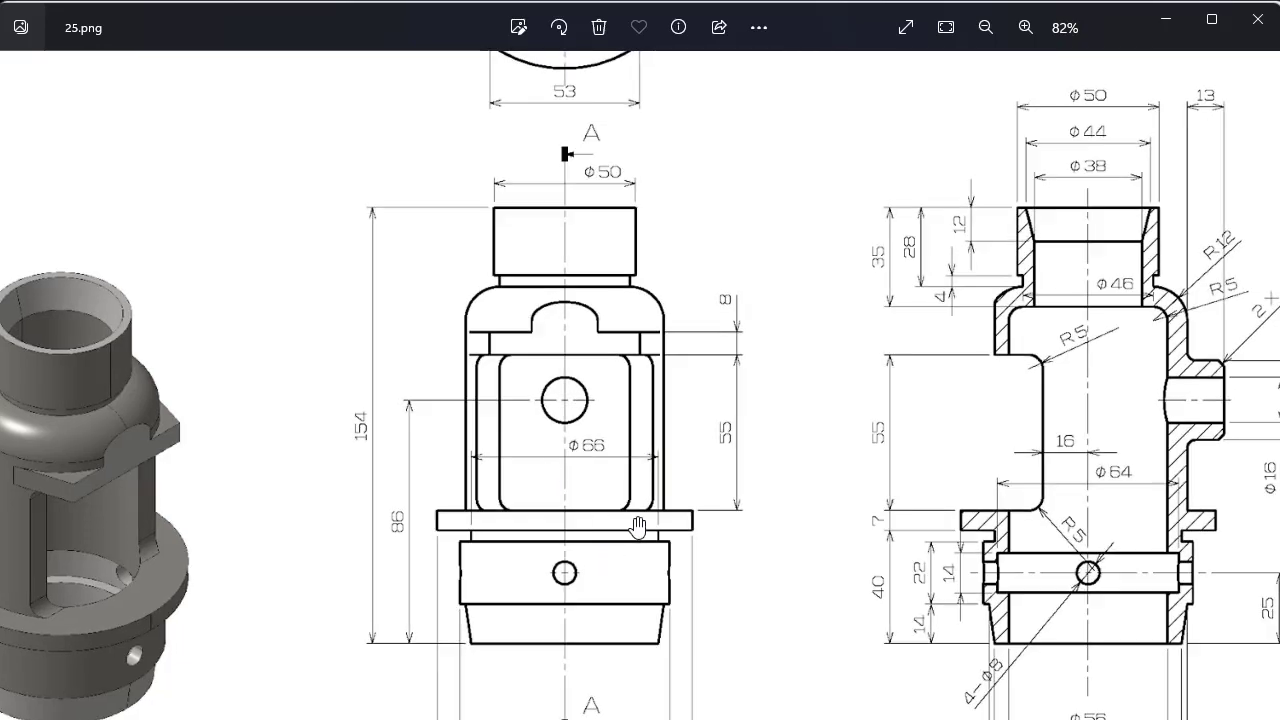
pyautogui.scroll(-1, 1037, 467)
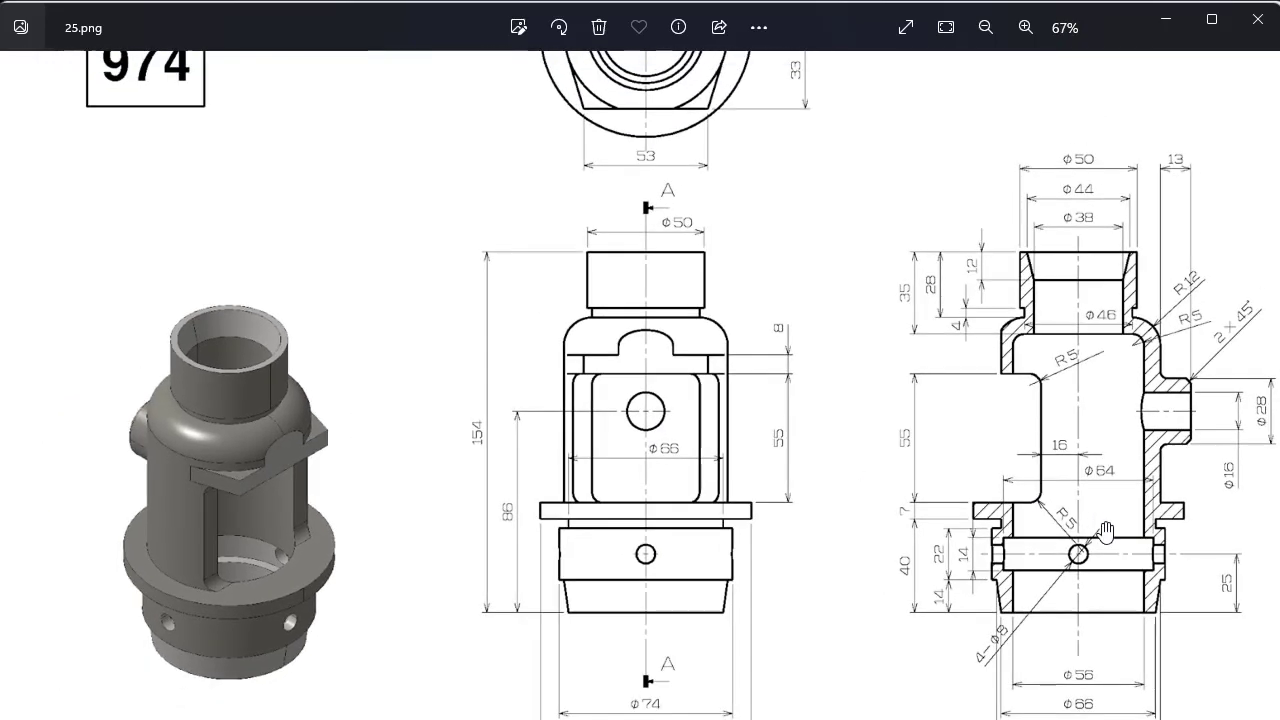
pyautogui.scroll(2, 971, 505)
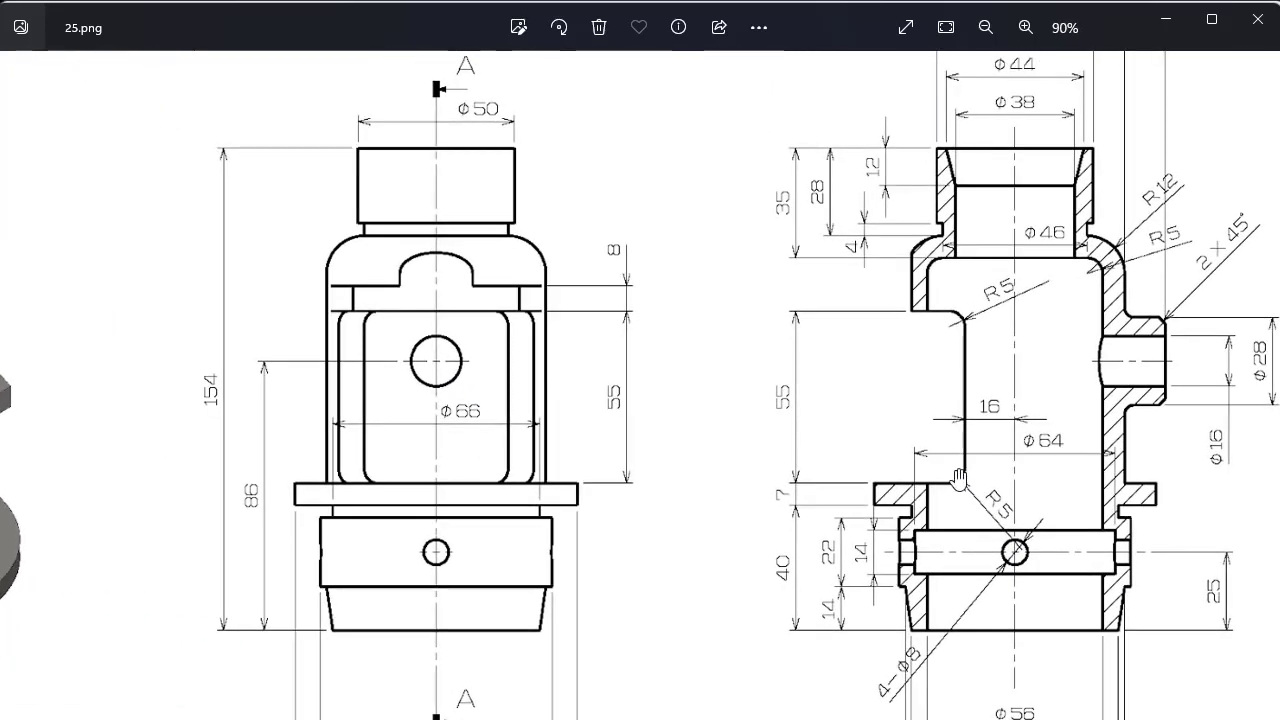
pyautogui.scroll(-2, 946, 568)
pyautogui.scroll(-2, 946, 568)
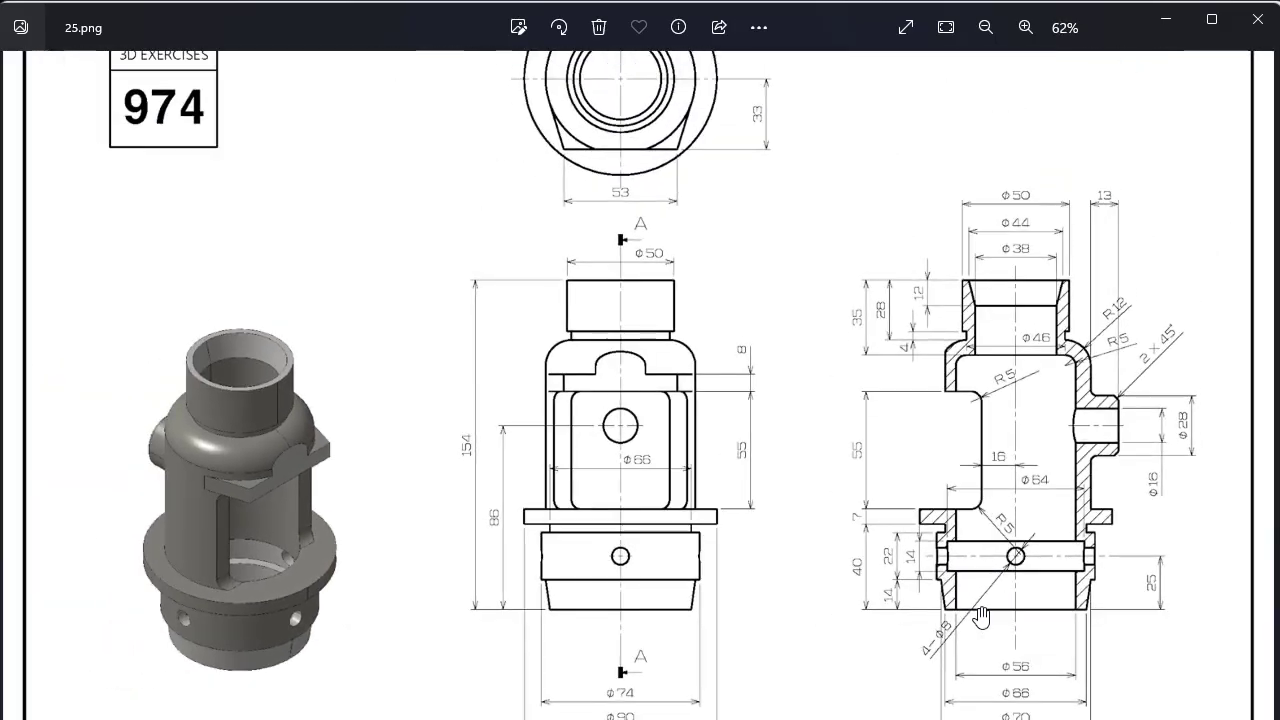
pyautogui.scroll(2, 1094, 357)
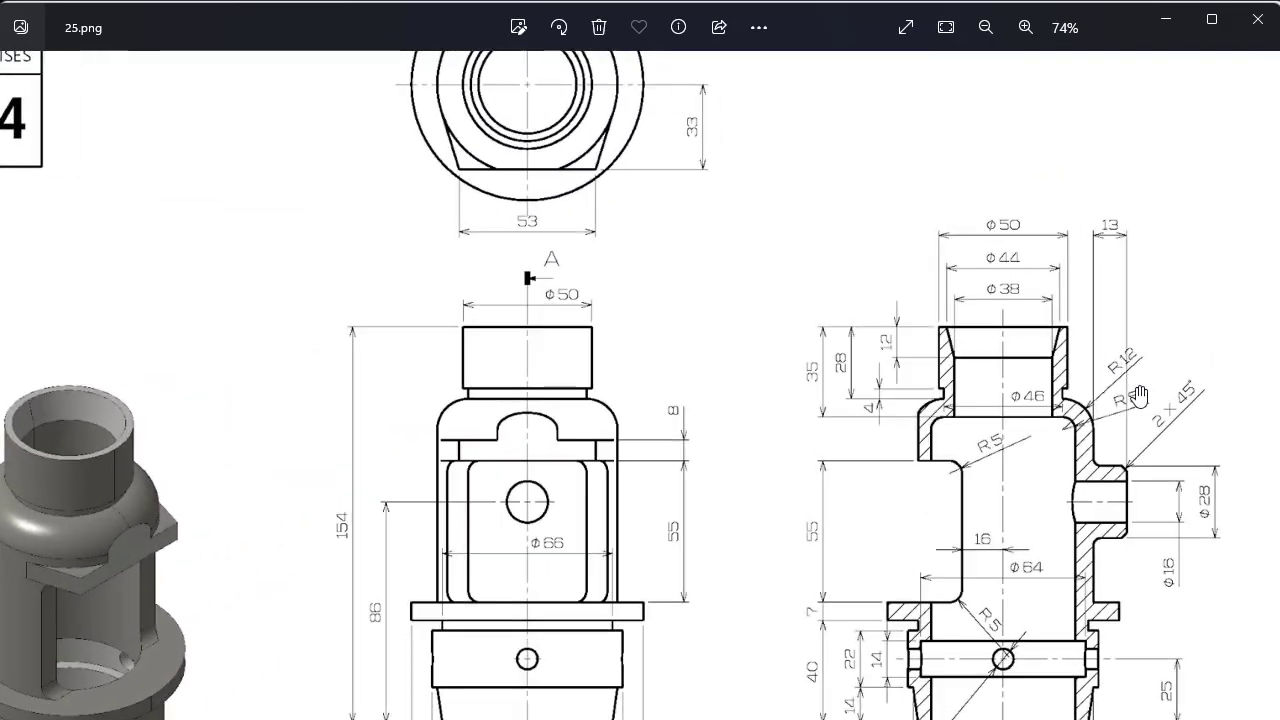
pyautogui.scroll(2, 1094, 357)
pyautogui.scroll(-1, 694, 343)
pyautogui.scroll(-1, 661, 309)
pyautogui.scroll(-2, 661, 309)
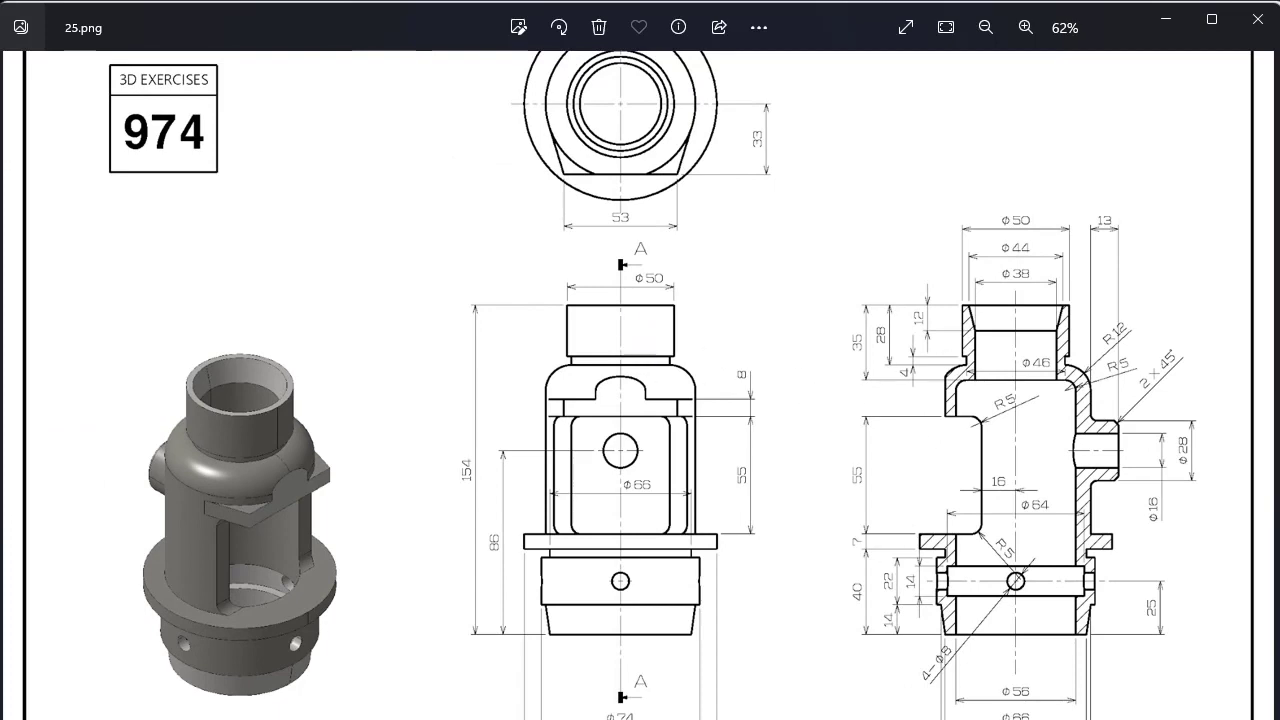
pyautogui.hotkey('alt', 'Tab')
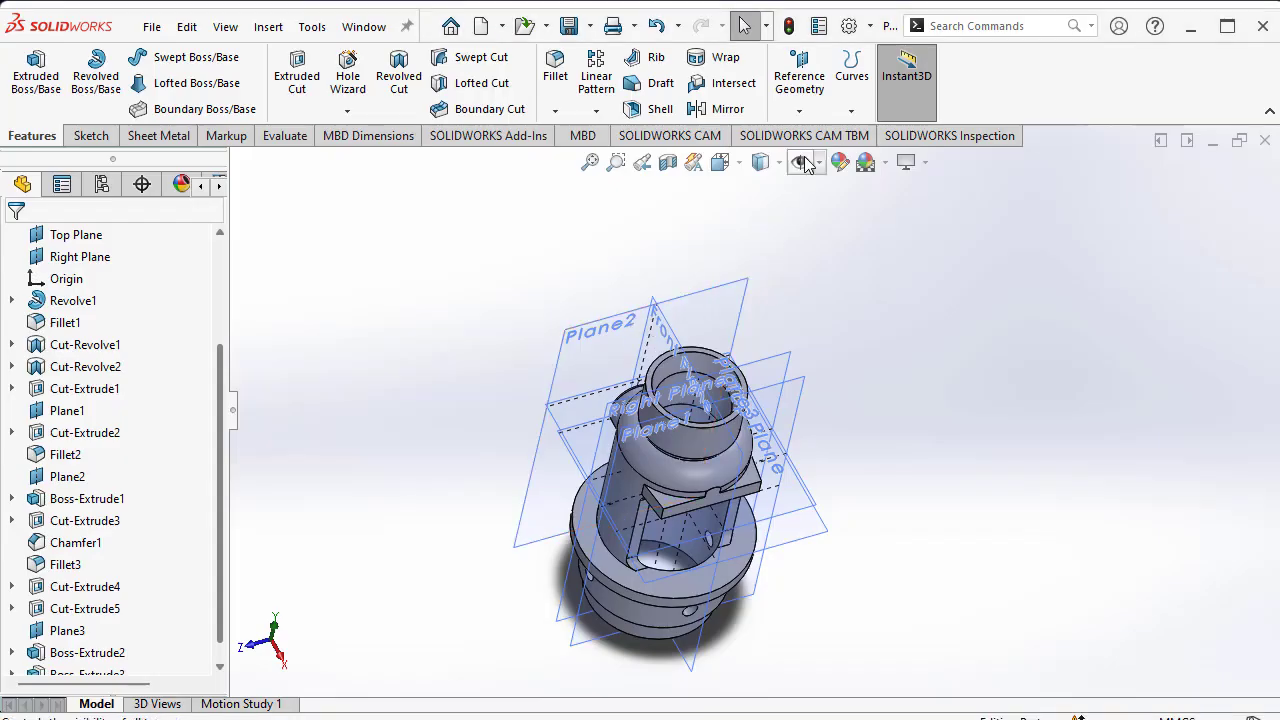
# - Hide all the reference planes in the view
pyautogui.click(806, 165)
pyautogui.click(805, 192)
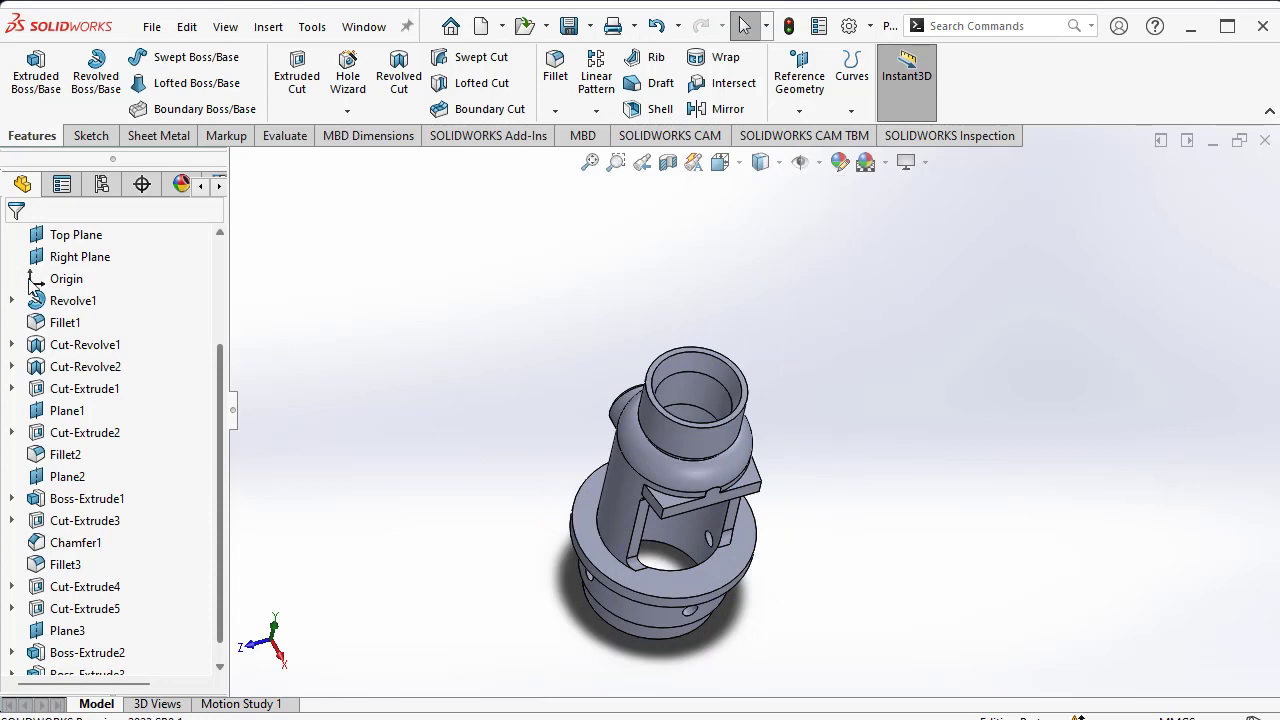
pyautogui.scroll(3, 80, 340)
# - Colour the entire part light green and show it in isometric view
pyautogui.rightClick(137, 240)
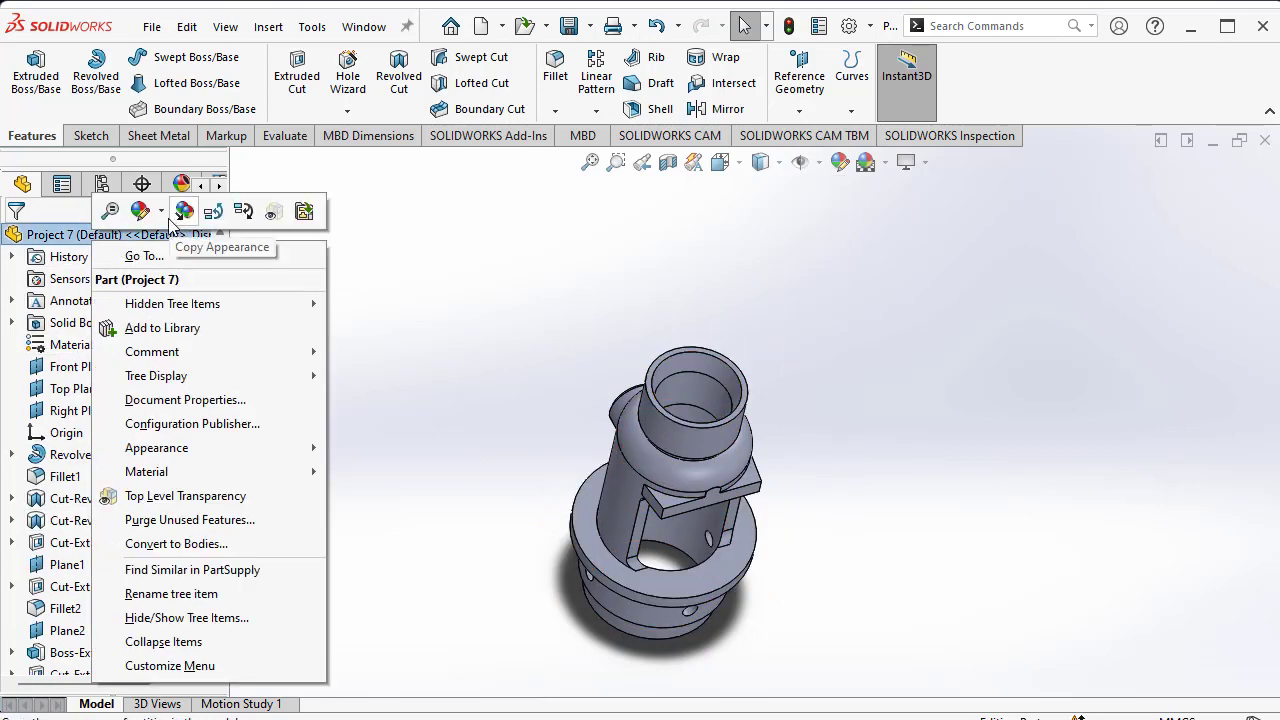
pyautogui.click(140, 211)
pyautogui.click(145, 256)
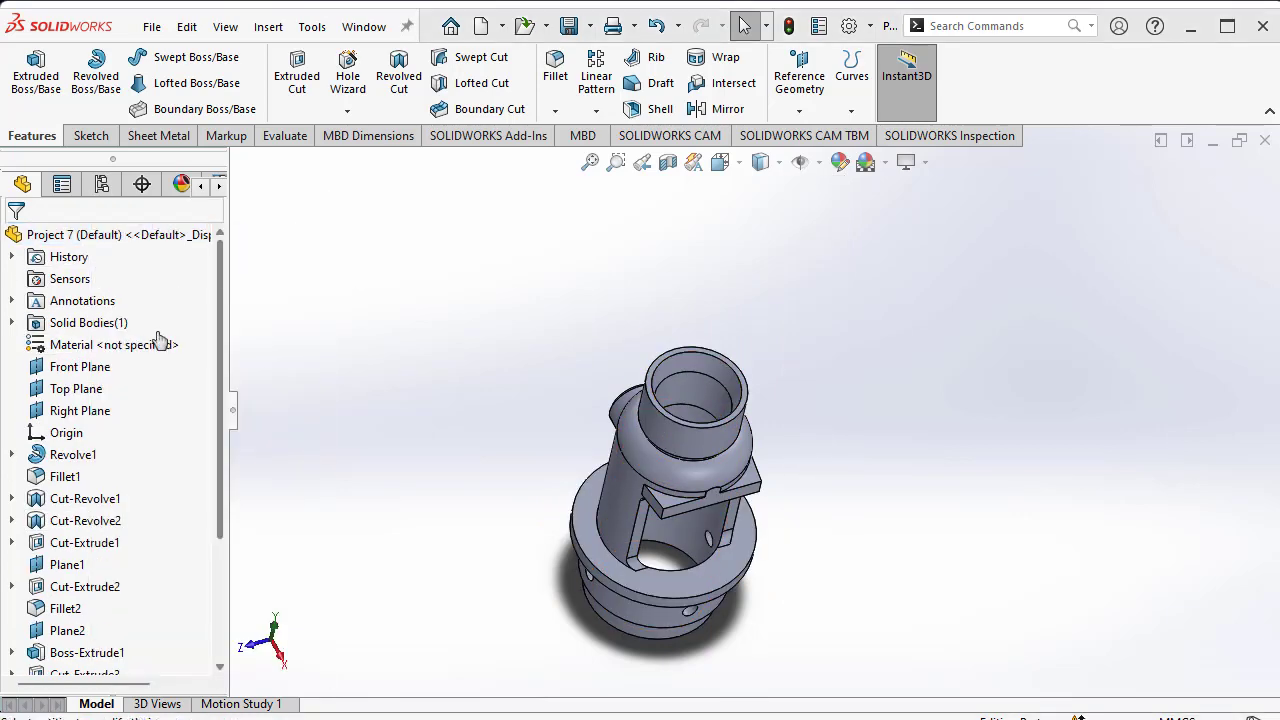
pyautogui.scroll(-3, 119, 472)
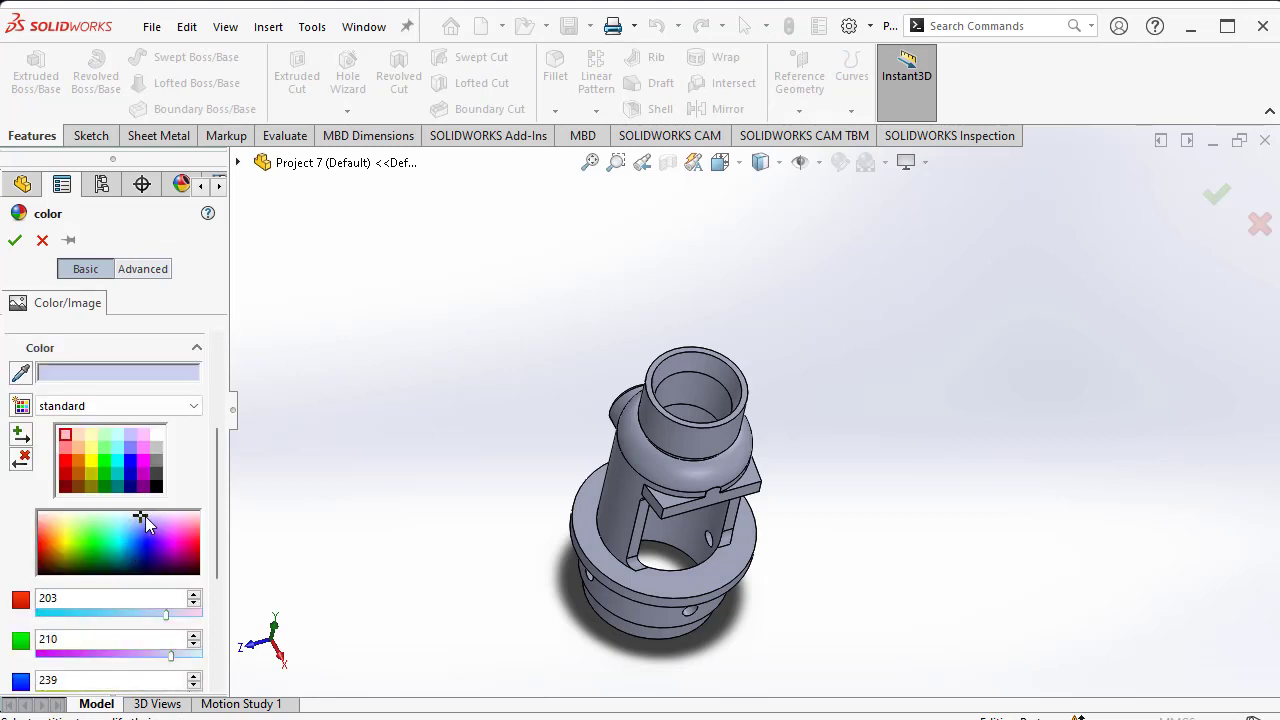
pyautogui.moveTo(135, 514); pyautogui.dragTo(100, 527)
pyautogui.click(89, 526)
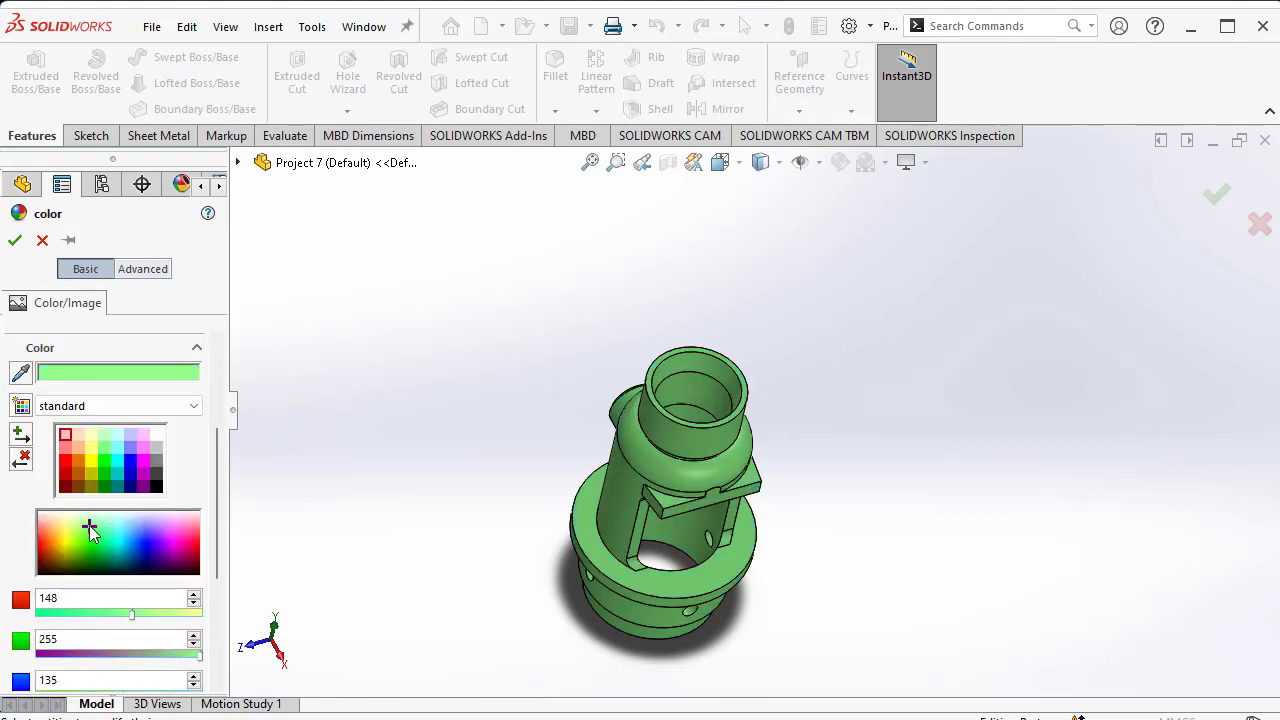
pyautogui.click(15, 240)
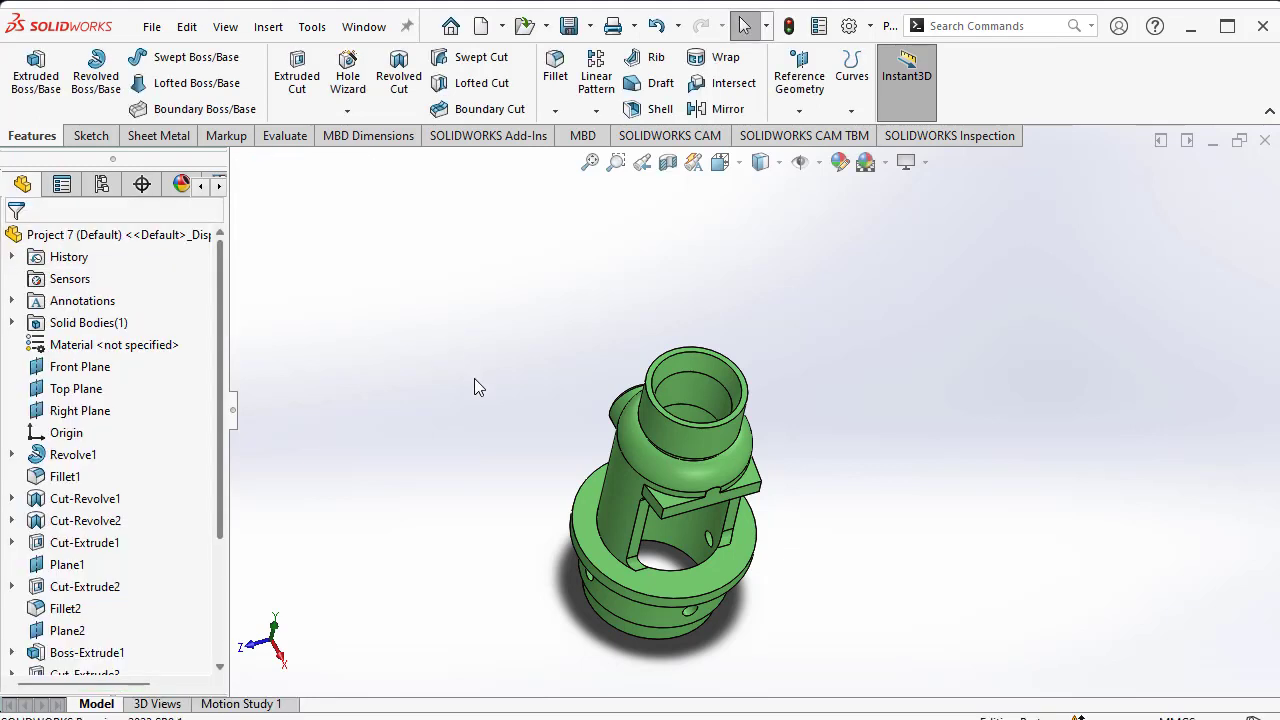
pyautogui.hotkey('ctrl', '7')
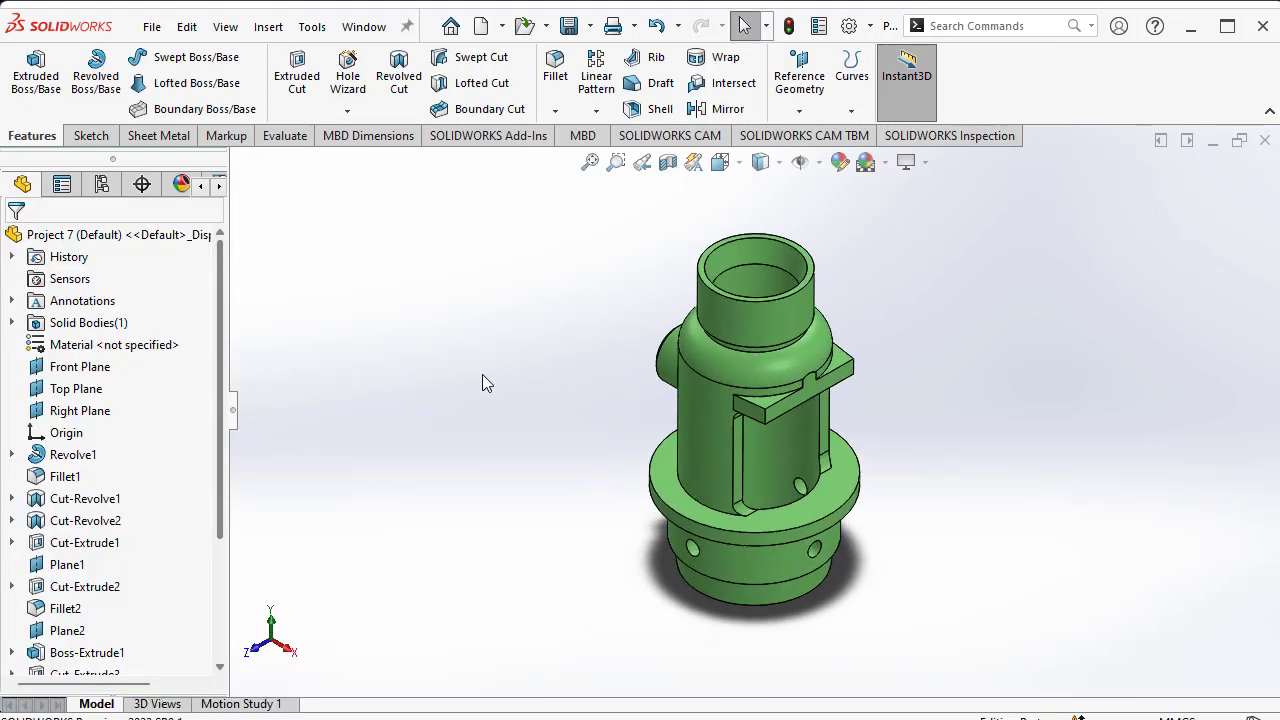